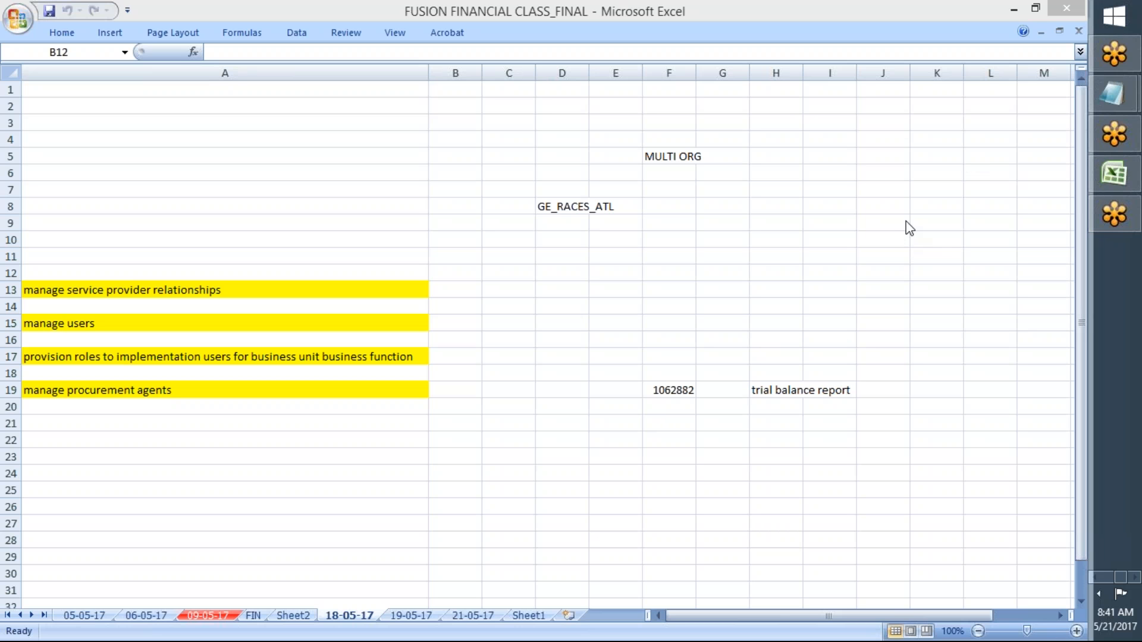
Step: Review the login notes in Notepad, then return to the Oracle Applications Vision home page
left_click(1057, 20)
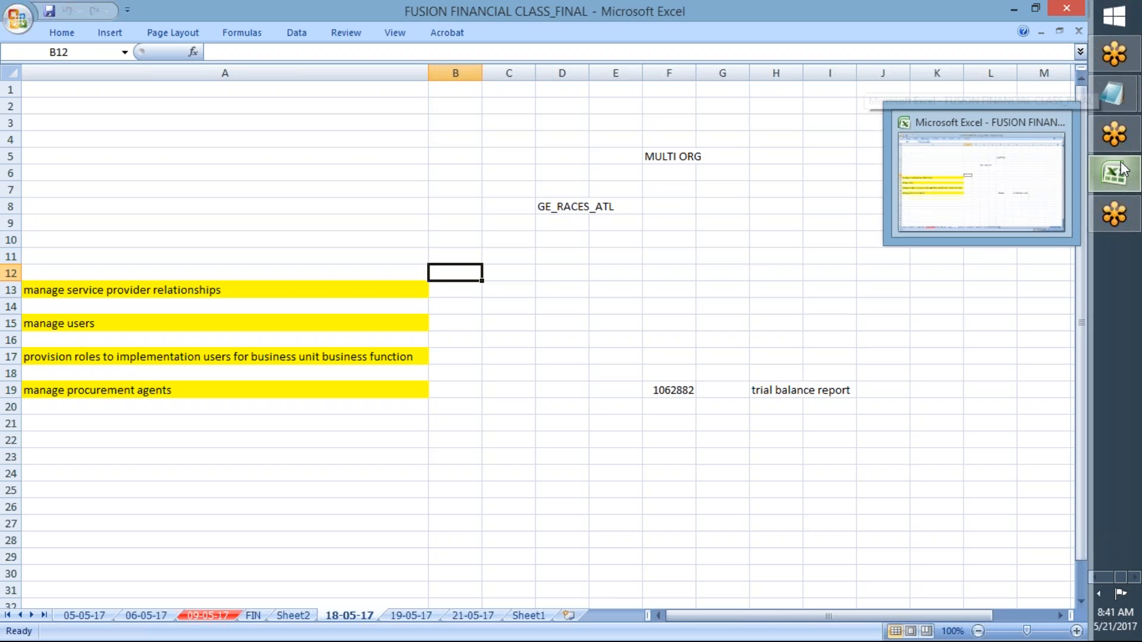
mouse_move(1112, 95)
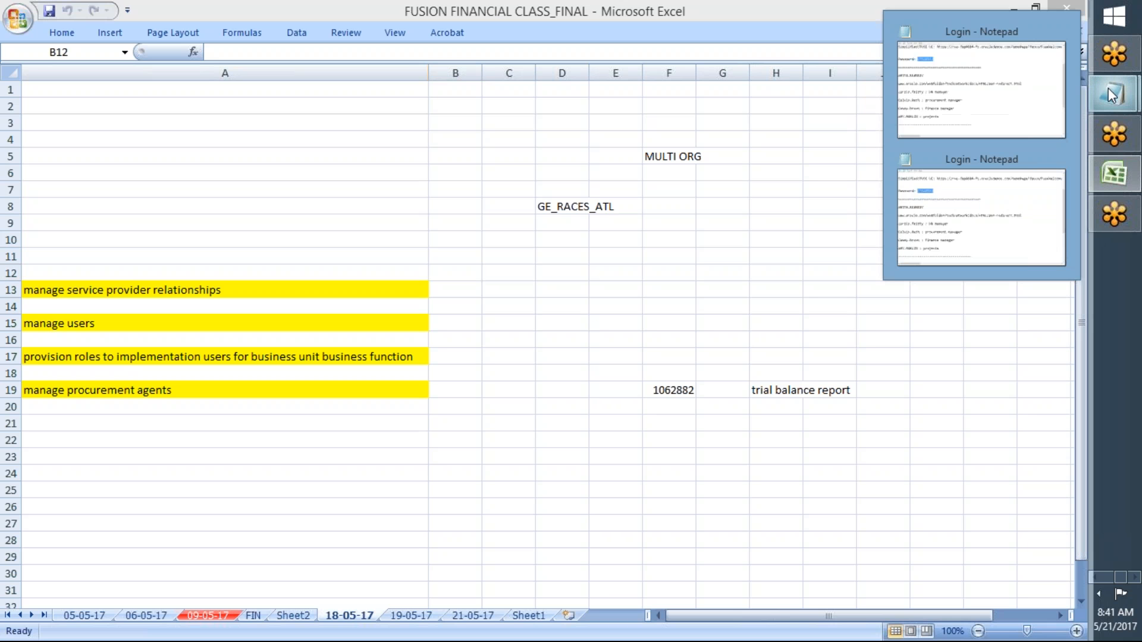
mouse_move(988, 104)
left_click(988, 101)
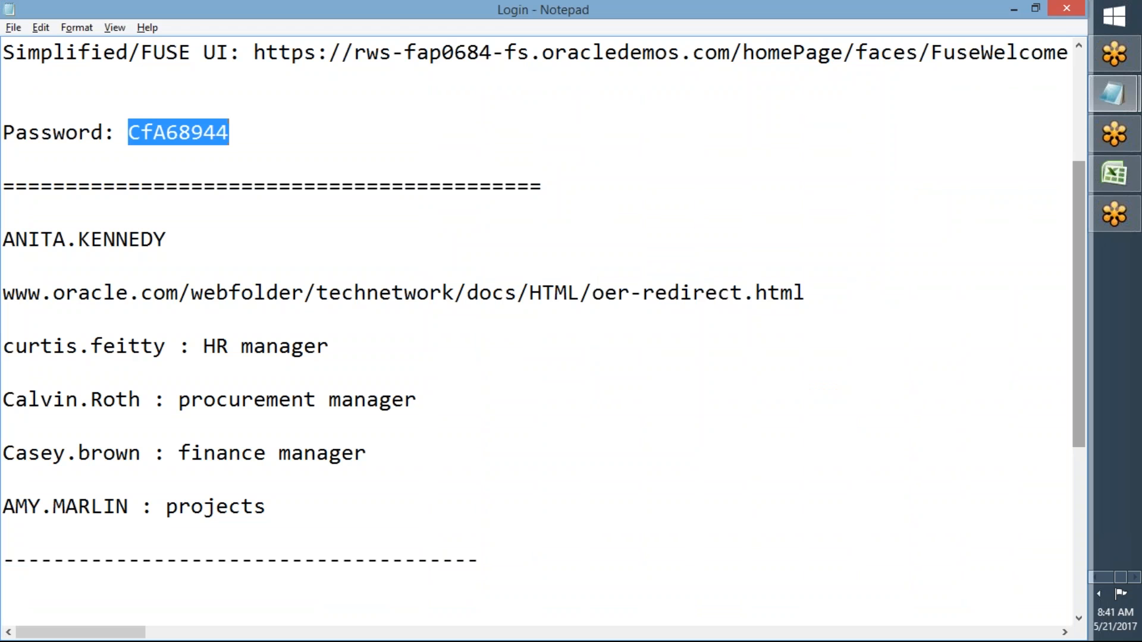
left_click(1099, 593)
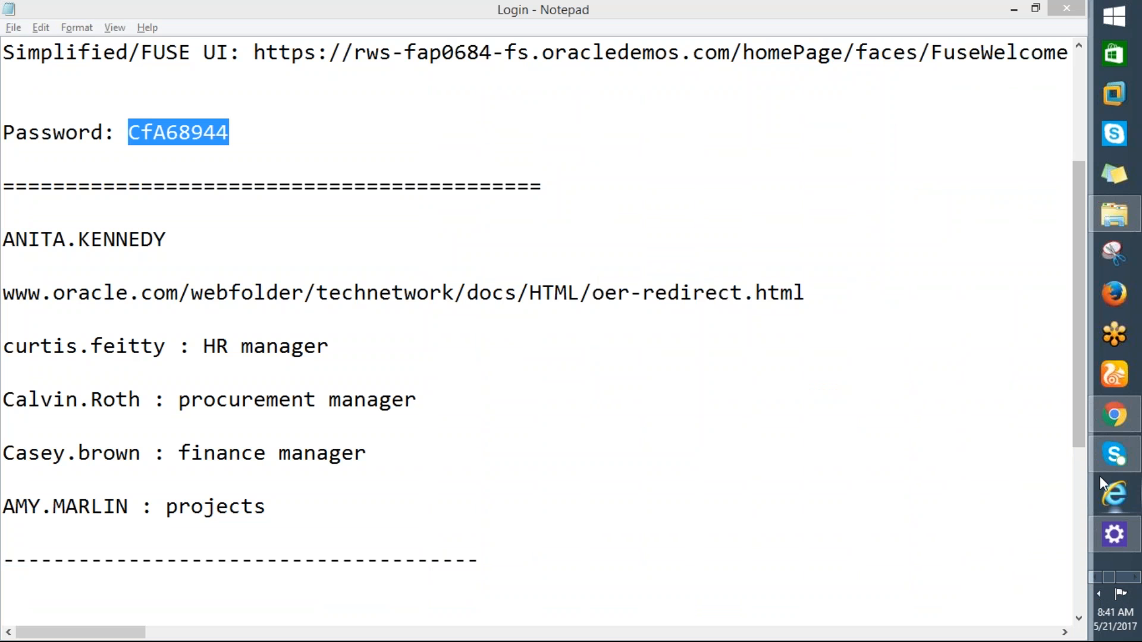
left_click(1119, 418)
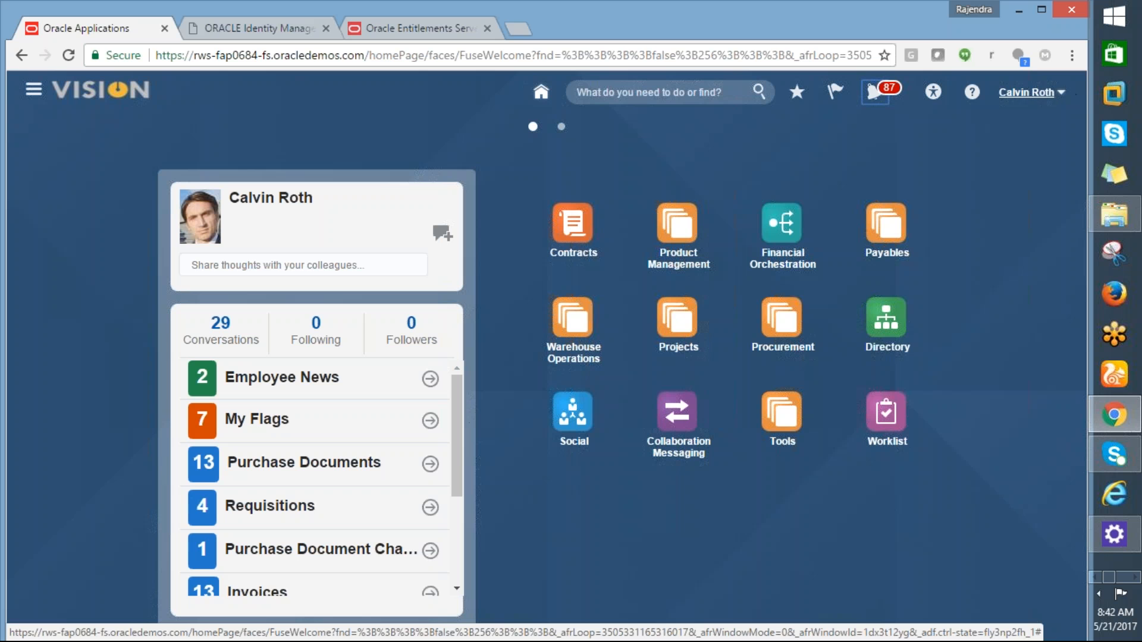
Step: Sign out of the procurement manager's session from the Settings and Actions menu
left_click(1065, 95)
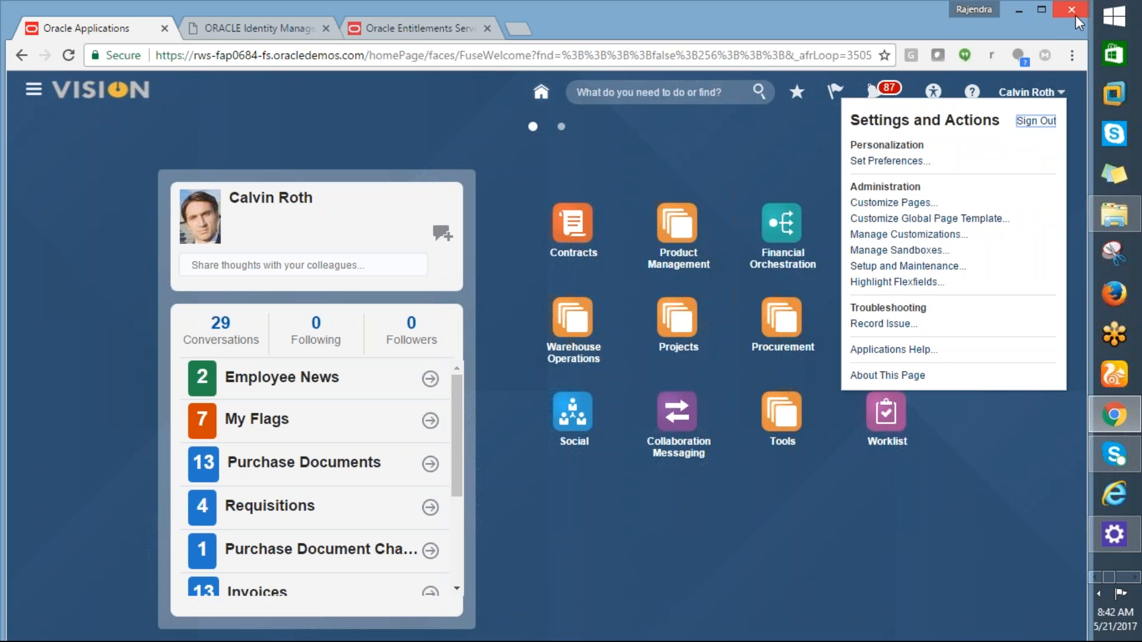
left_click(1031, 125)
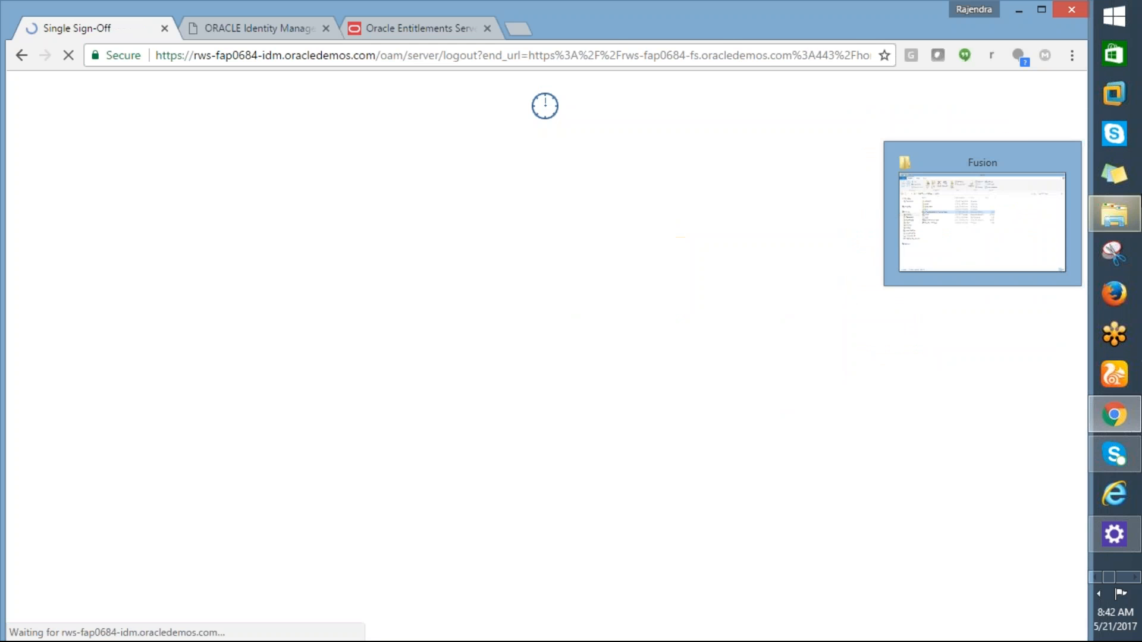
left_click_drag(1126, 179, 1126, 337)
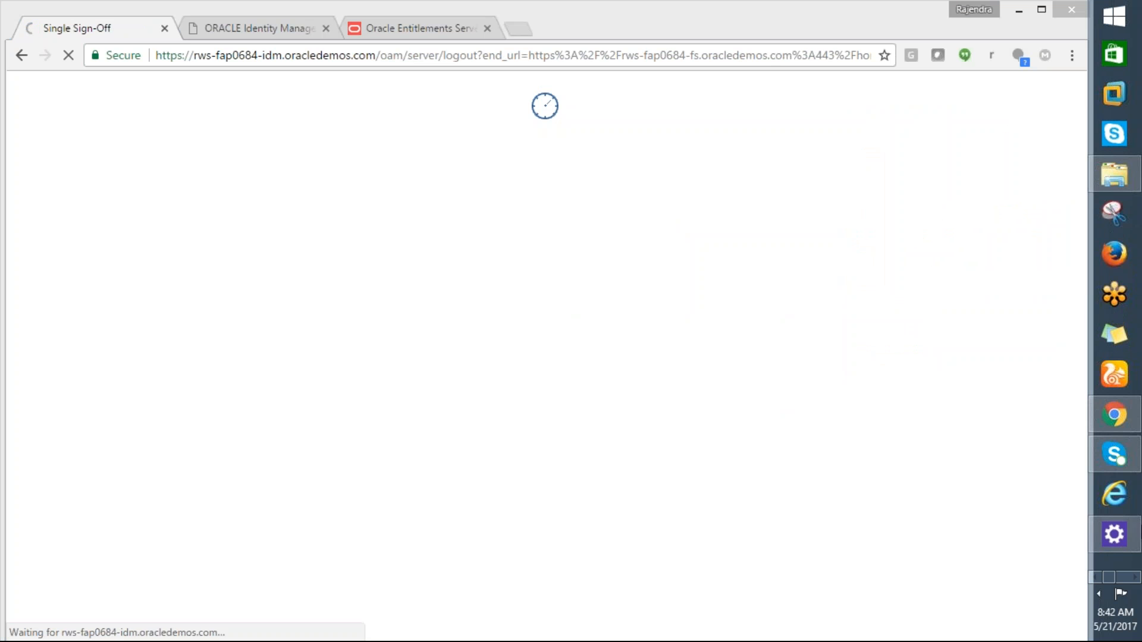
Step: Copy the finance manager's user ID from the login notes into the User ID field
left_click(1133, 577)
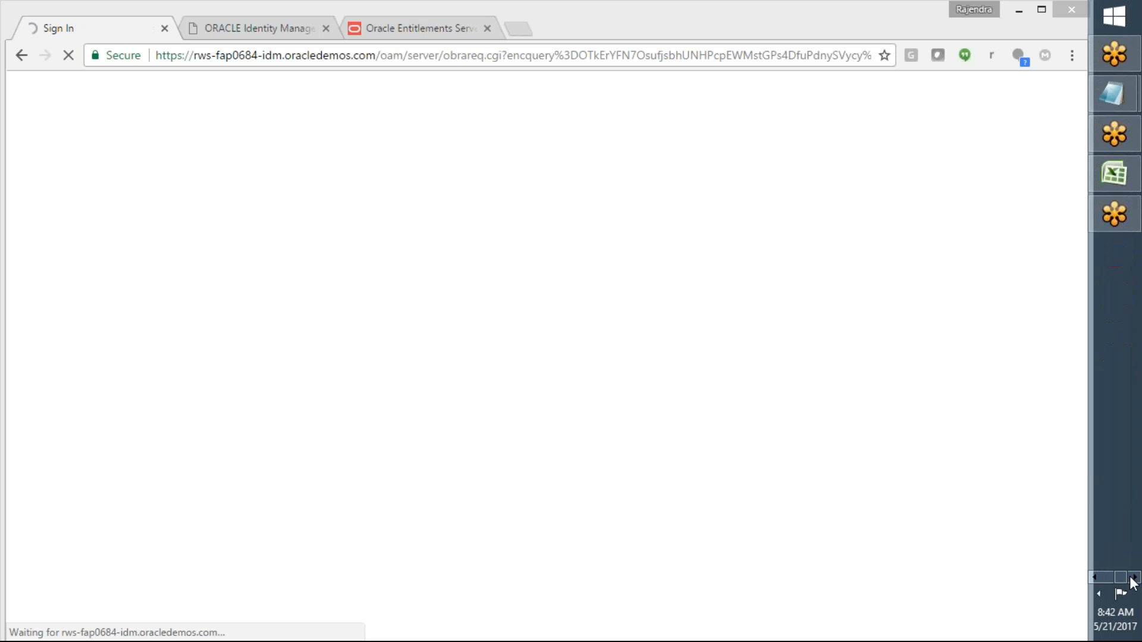
mouse_move(1105, 100)
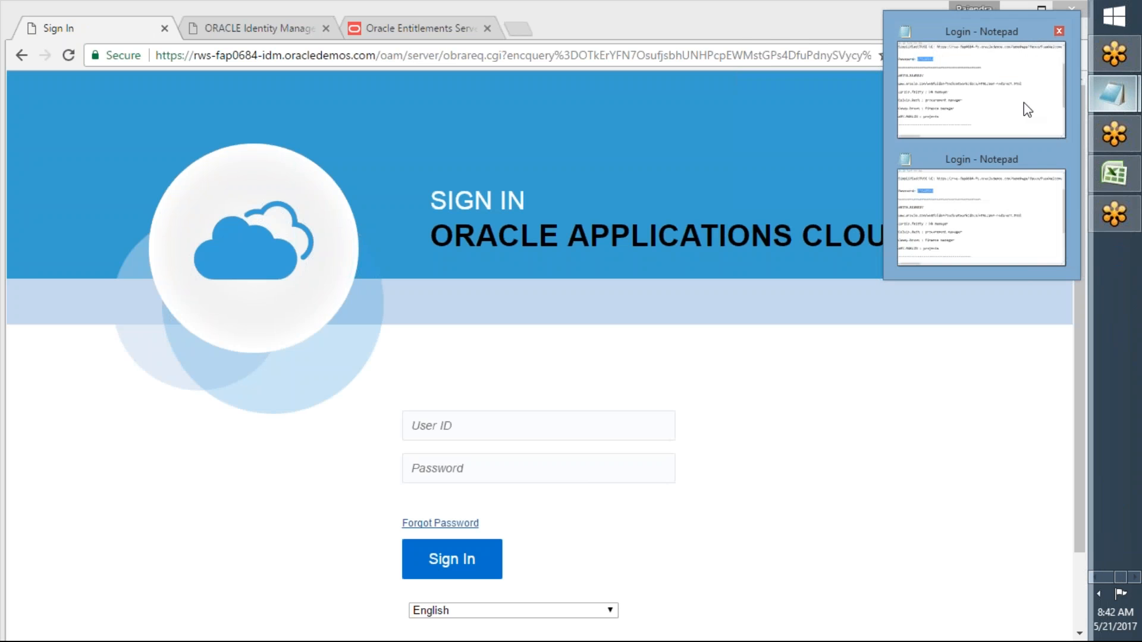
left_click(992, 108)
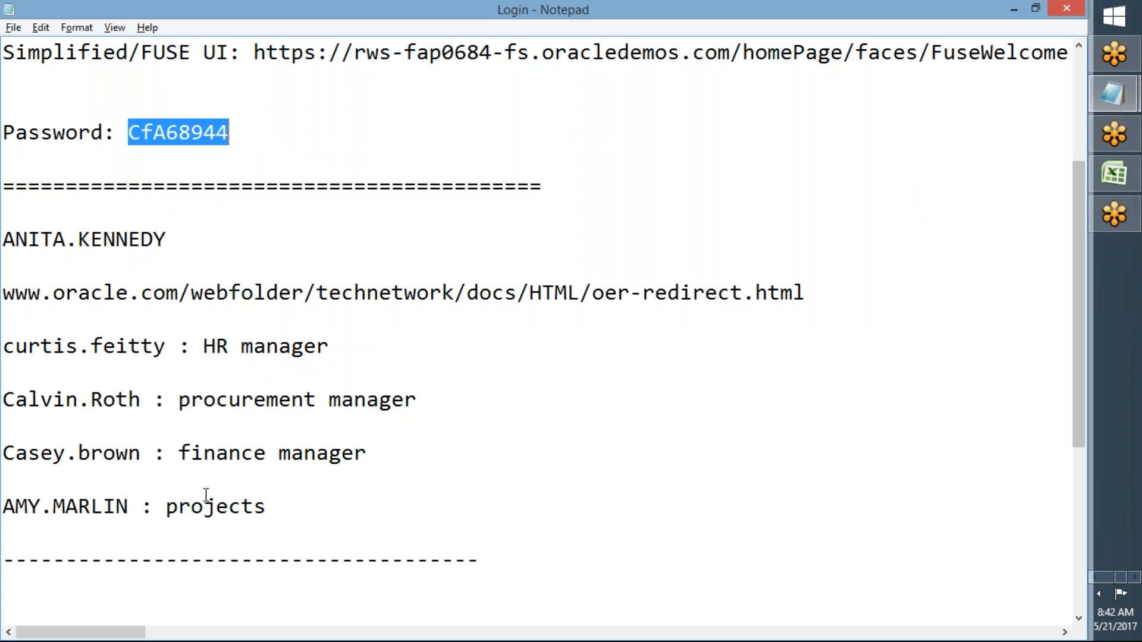
left_click_drag(141, 455, 6, 454)
key("ctrl+c")
key("alt+Tab")
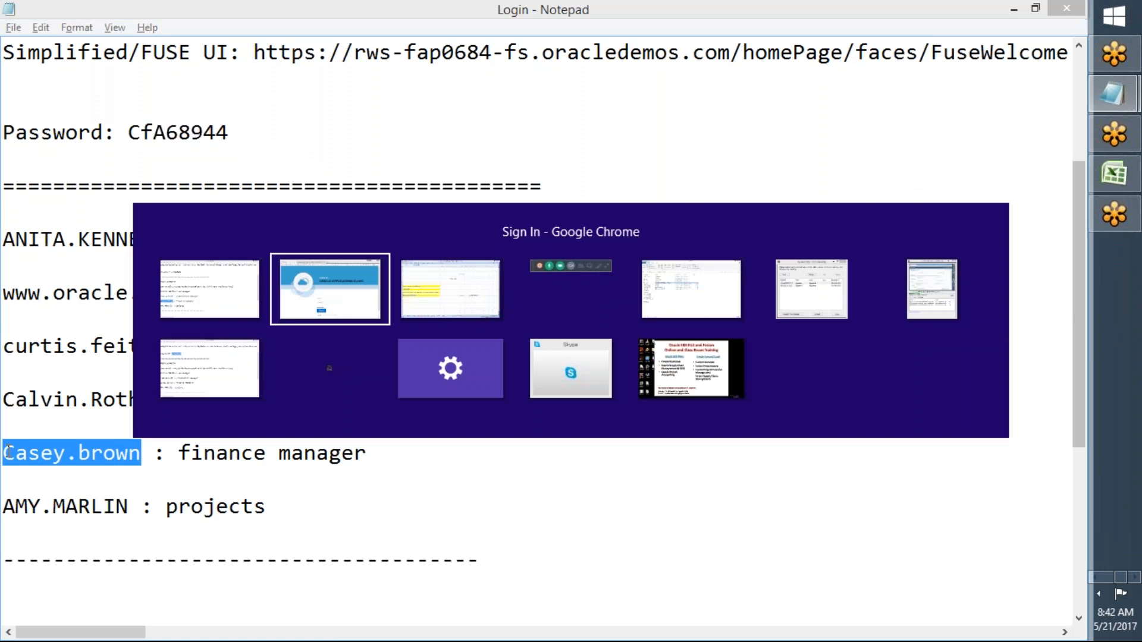
key("ctrl+v")
left_click(438, 471)
Step: Copy the account password from the notes into the Password field and sign in
key("alt+Tab")
left_click_drag(464, 469, 269, 336)
left_click_drag(257, 148, 129, 133)
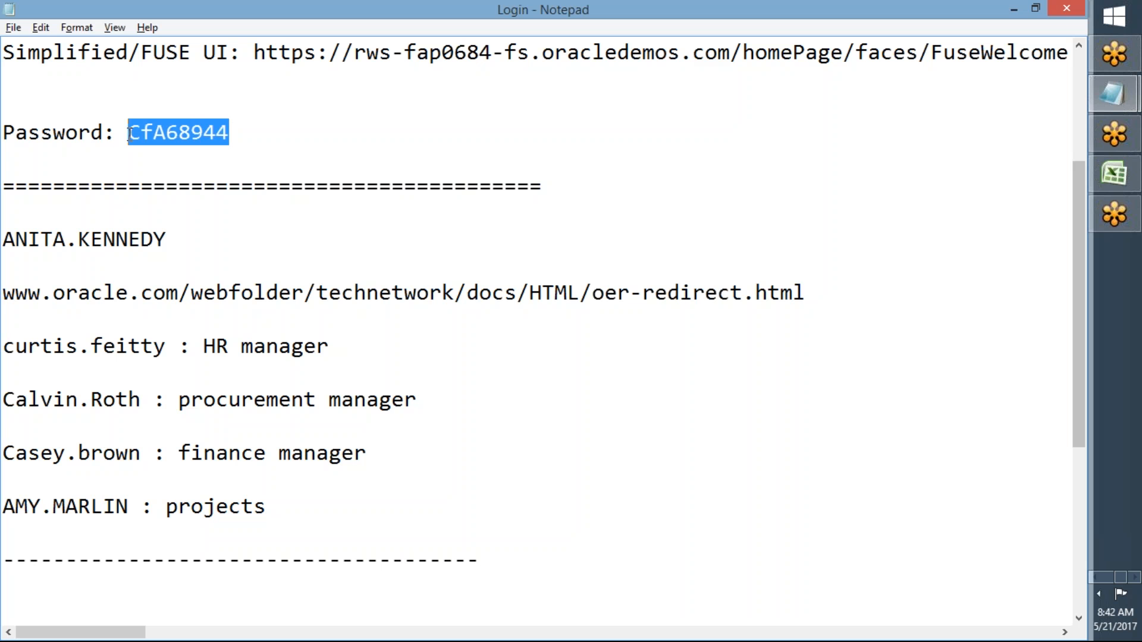
key("ctrl+c")
key("alt+Tab")
key("ctrl+v")
left_click(439, 560)
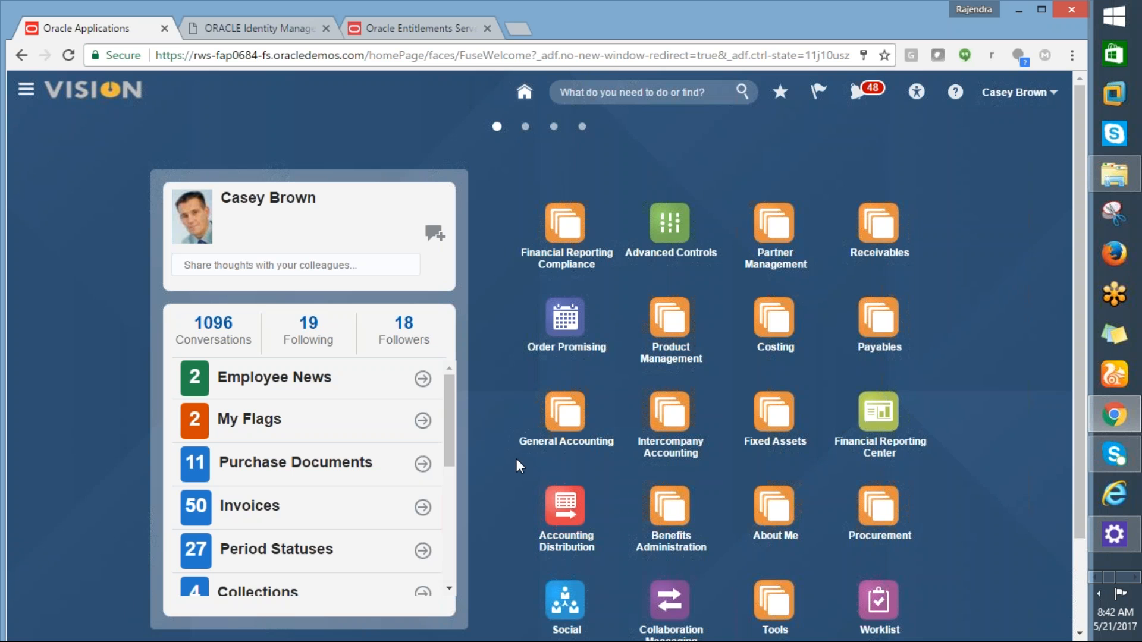
Step: Open Setup and Maintenance from the user's Settings and Actions menu
left_click(1054, 93)
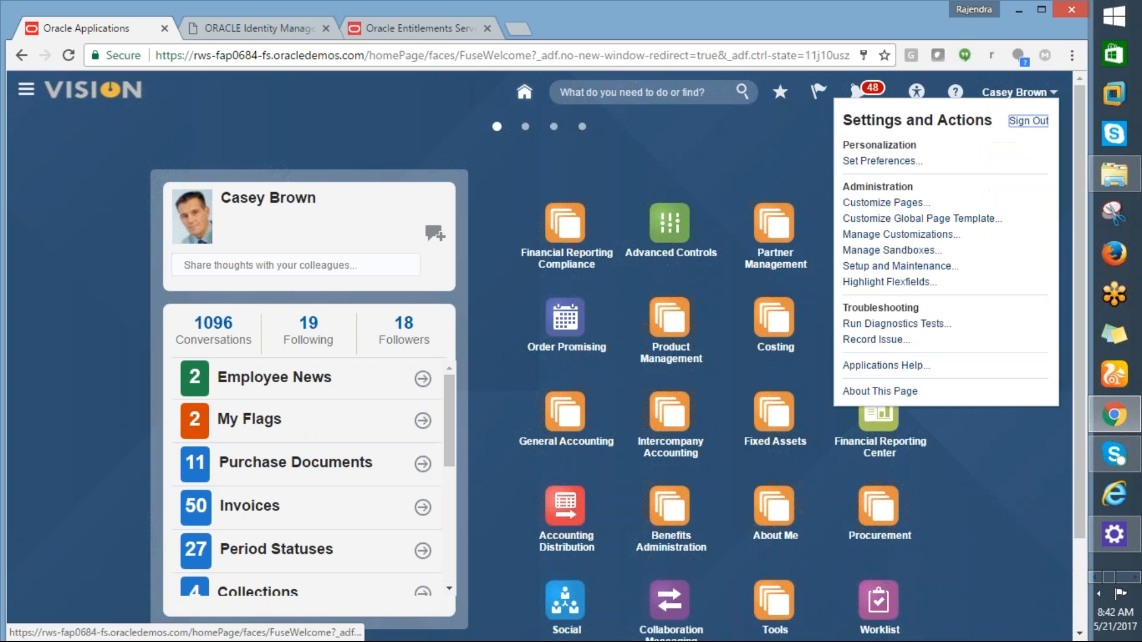
left_click(892, 266)
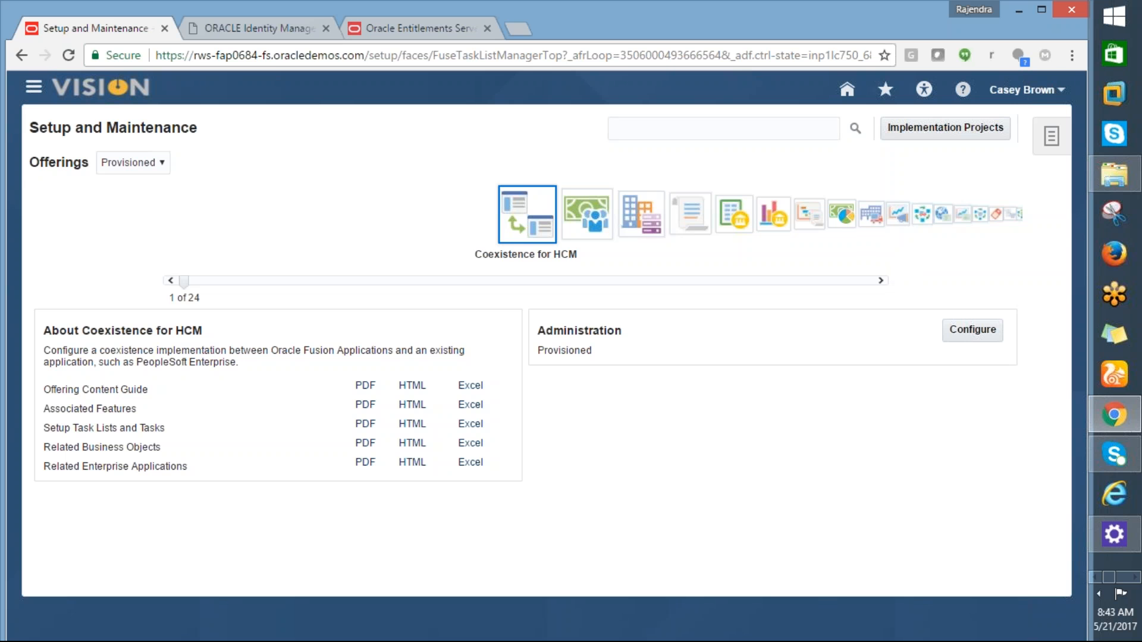
Step: Select the Financials offering in the Offerings carousel, then move to the Excel task notes
key("alt+Tab")
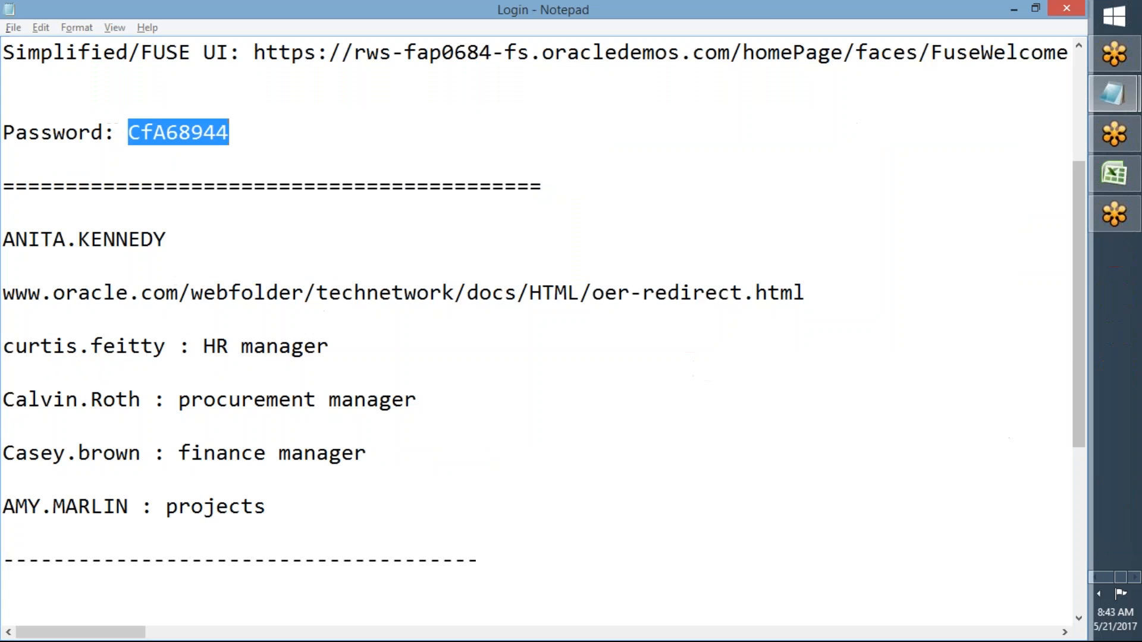
key("alt+Tab")
left_click(743, 208)
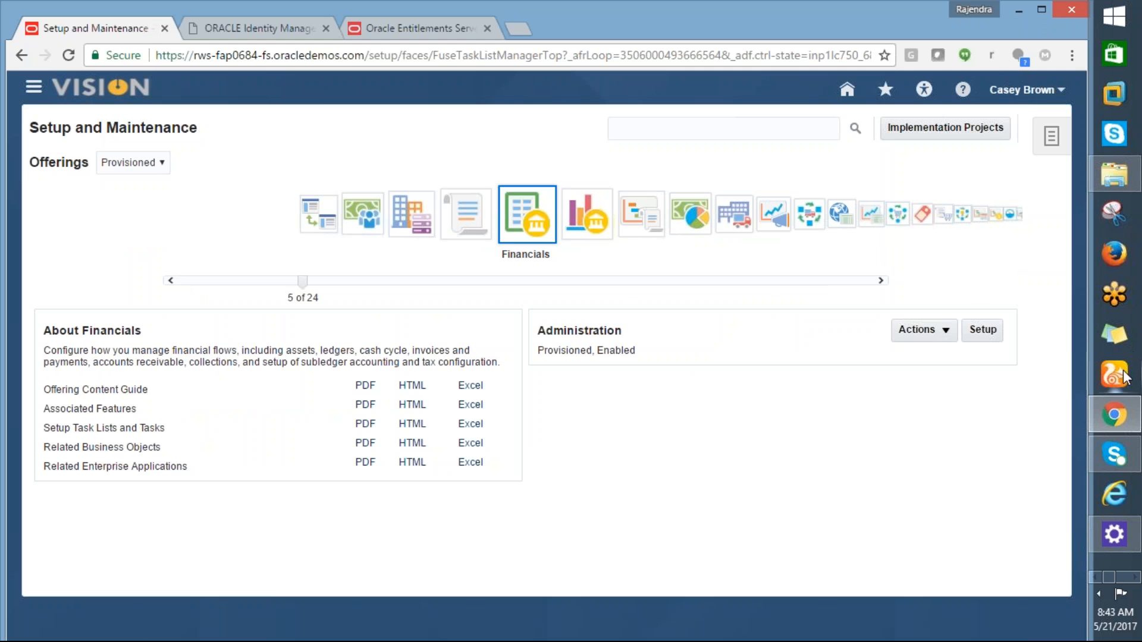
key("alt+Tab")
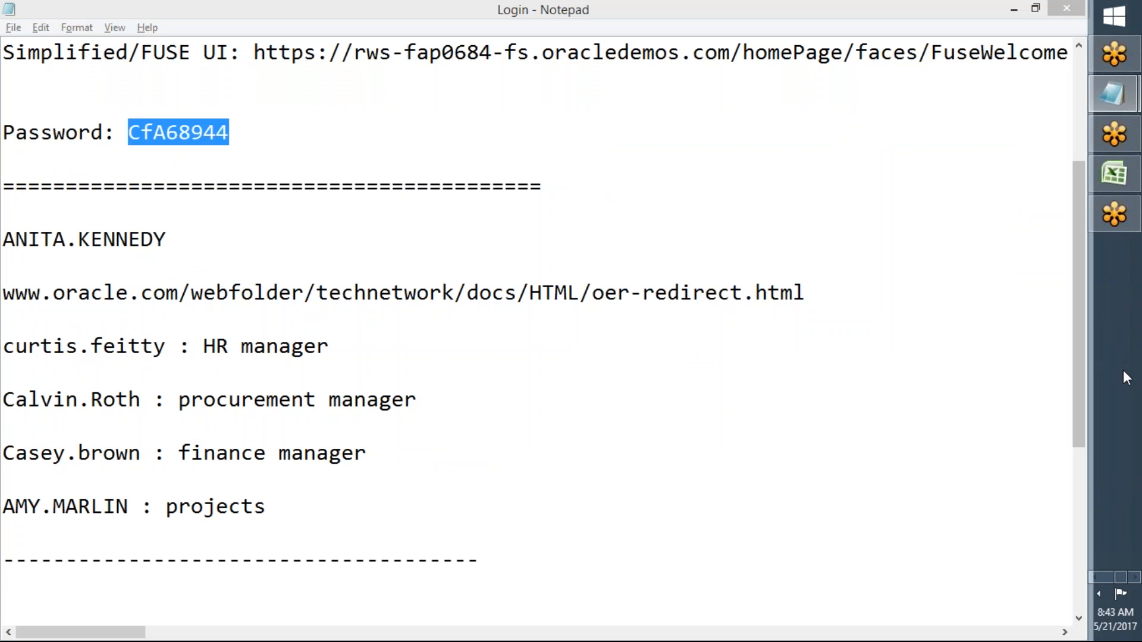
key("alt+Tab")
key("alt+Tab")
key("alt+Tab")
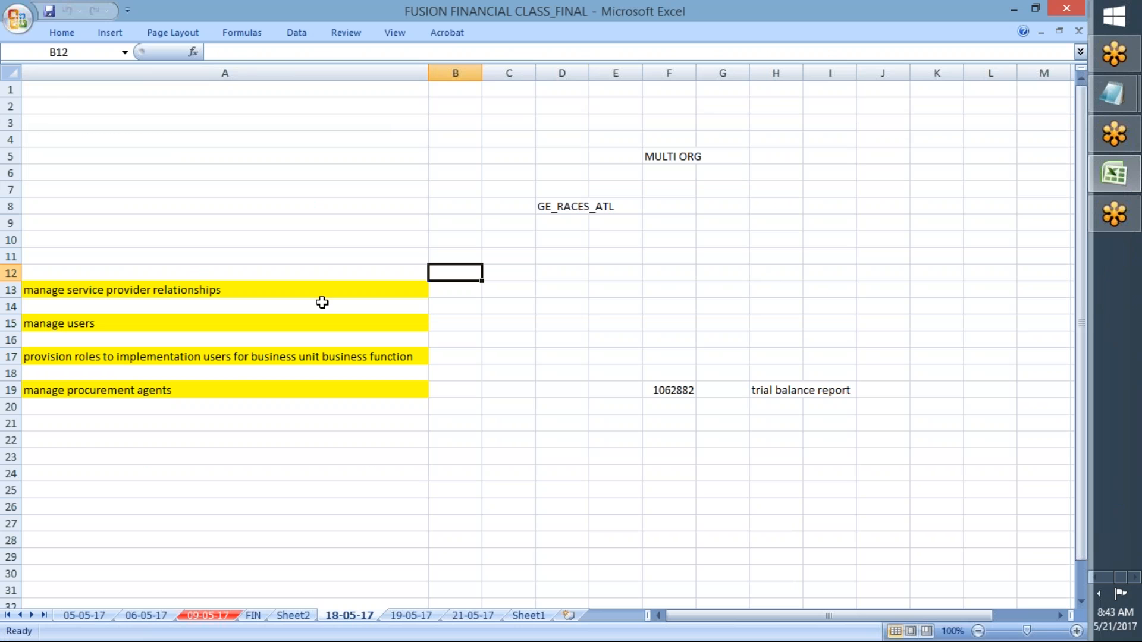
Step: Review the task lists on Excel sheets 19-05-17 and 21-05-17
left_click(470, 615)
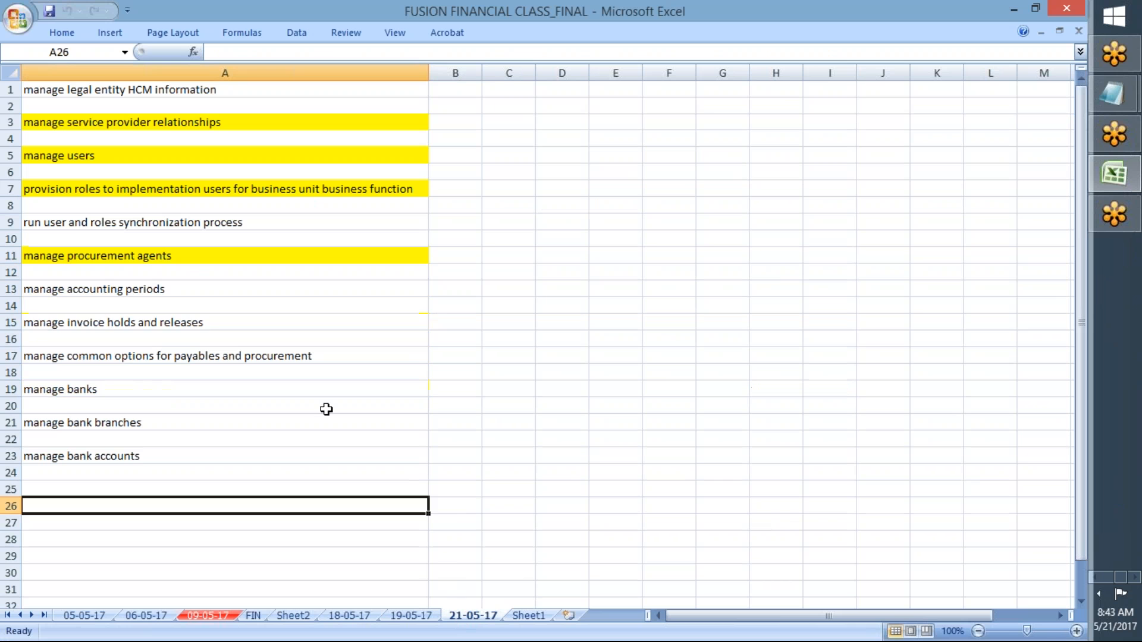
left_click(230, 334)
key("Up")
key("Up")
key("Up")
key("Up")
key("Up")
key("Up")
key("Up")
key("Up")
key("Up")
key("Up")
key("Up")
key("Up")
key("Up")
key("Up")
key("Up")
key("Down")
key("Down")
key("Down")
key("Down")
key("Down")
key("Down")
key("Down")
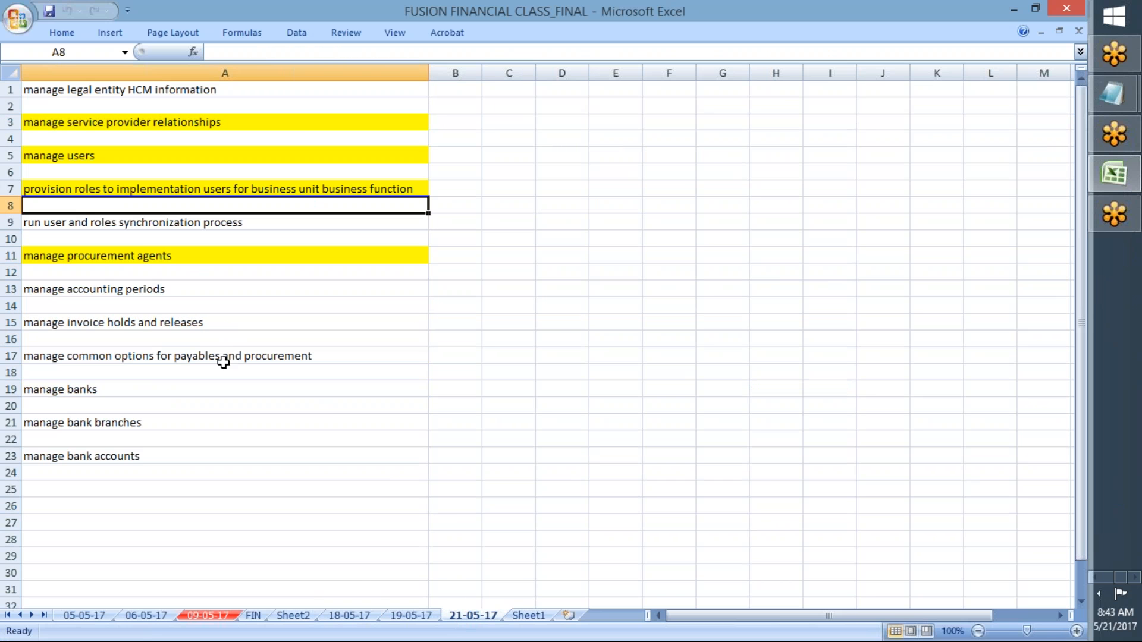
left_click(419, 619)
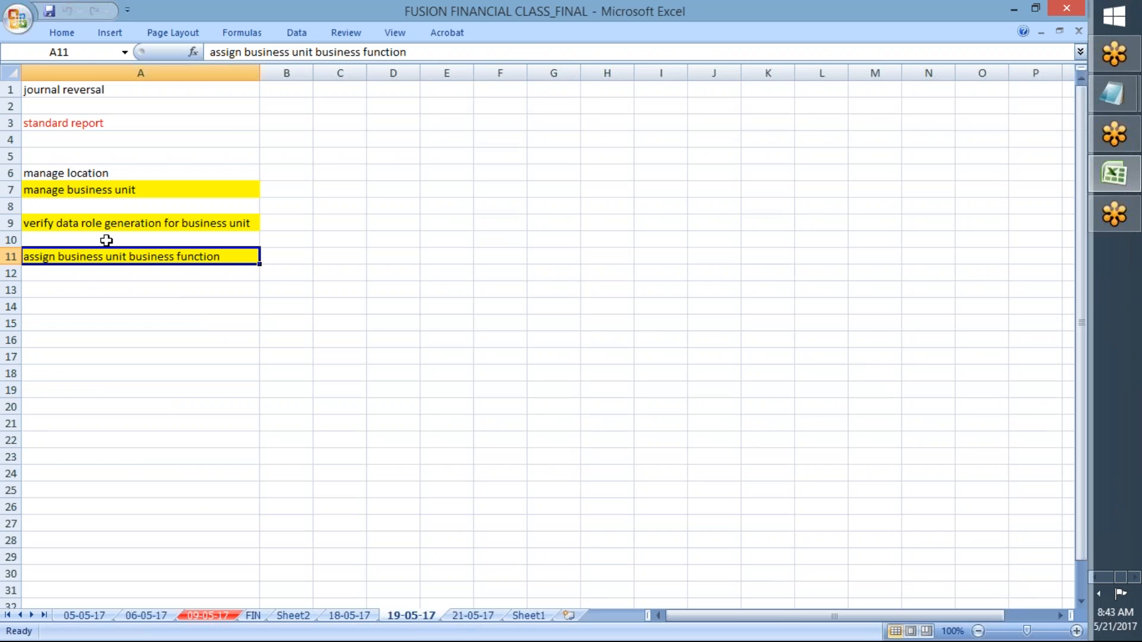
left_click(74, 193)
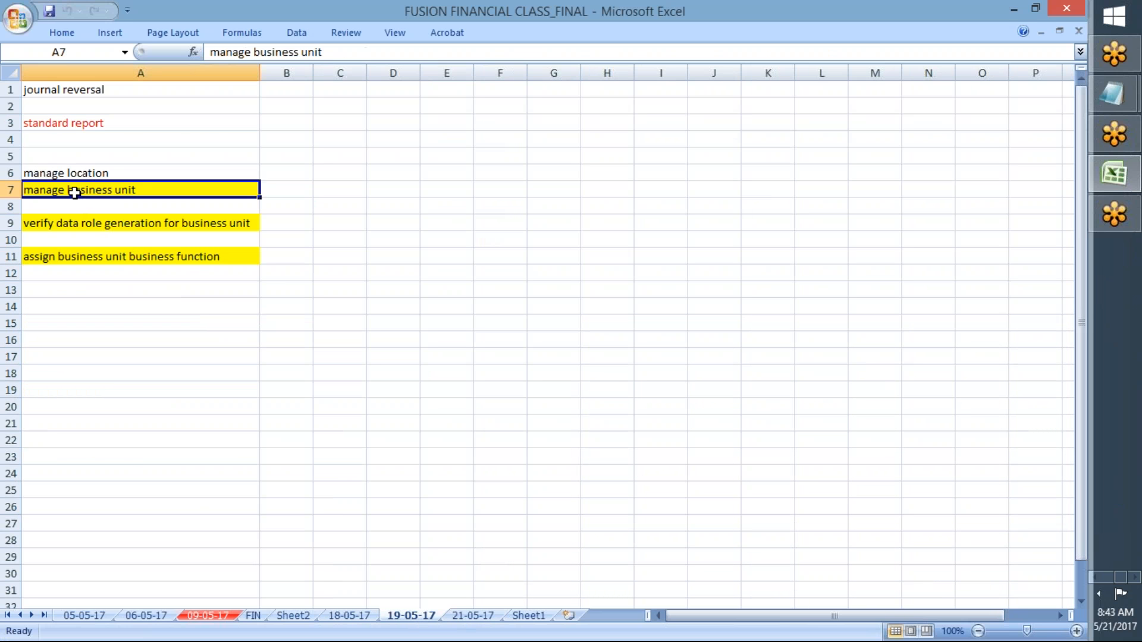
left_click(470, 616)
left_click(410, 618)
left_click(473, 617)
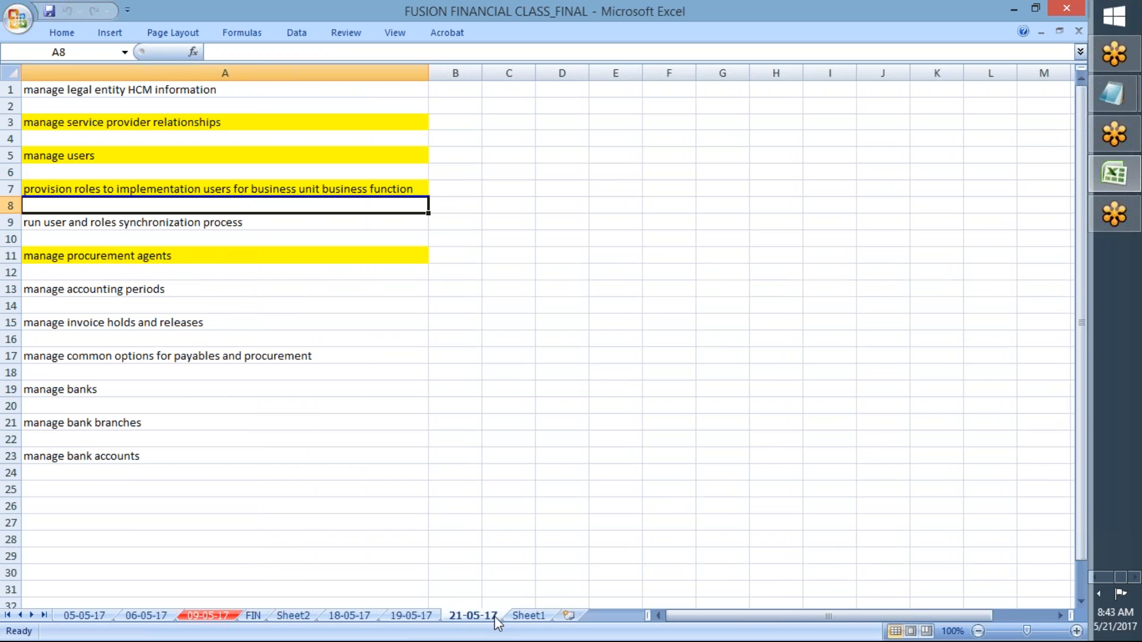
Step: Copy 'manage legal entity HCM information' from A1 on sheet 21-05-17 and return to Oracle
left_click(100, 96)
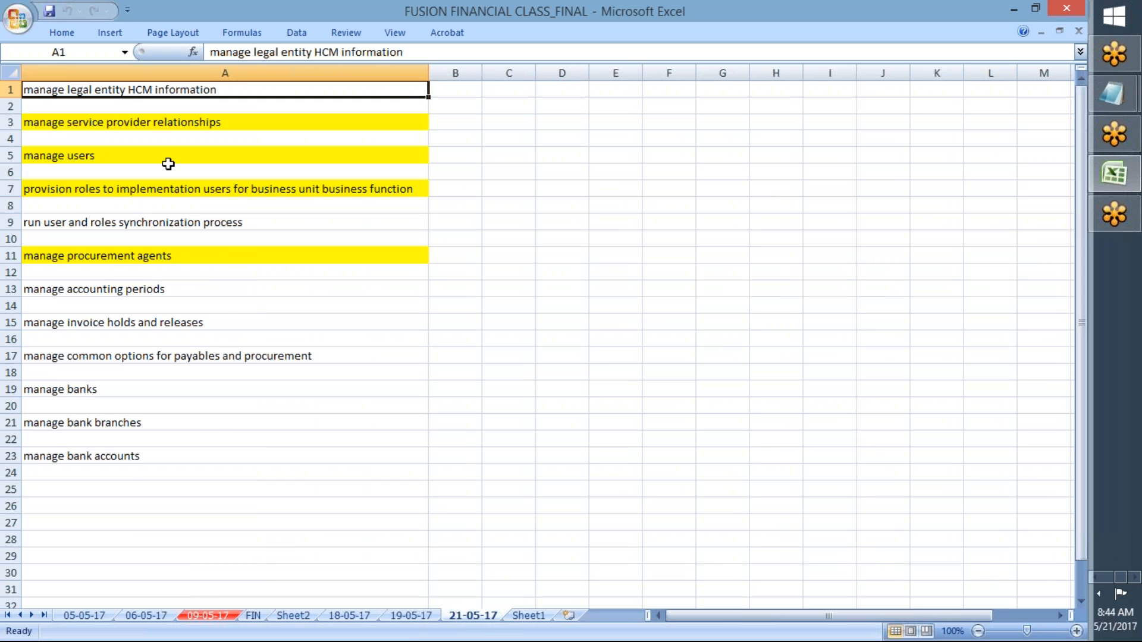
left_click(113, 121)
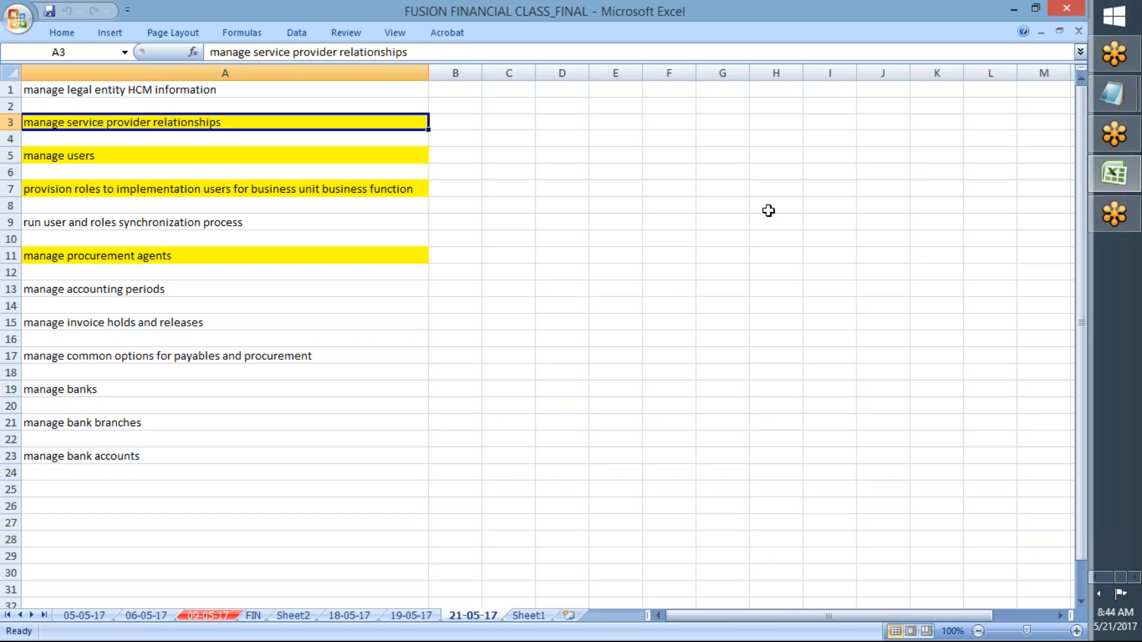
left_click(162, 91)
key("ctrl+c")
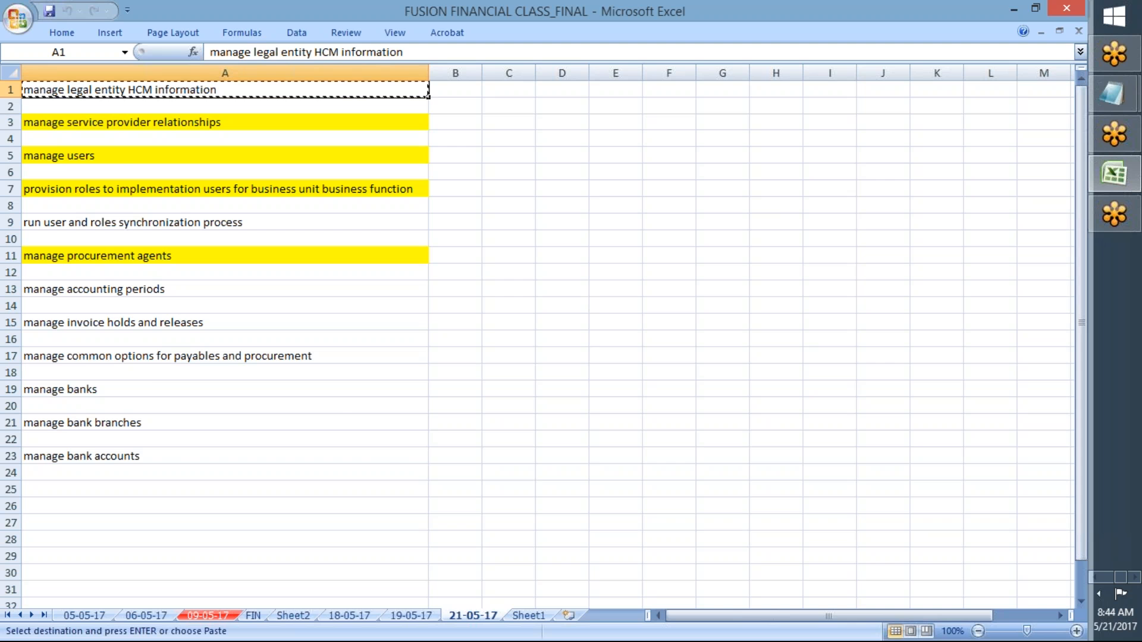
key("alt+Tab")
Step: Search for 'manage legal entity HCM information', open that task, then leave the page
left_click(709, 131)
key("ctrl+v")
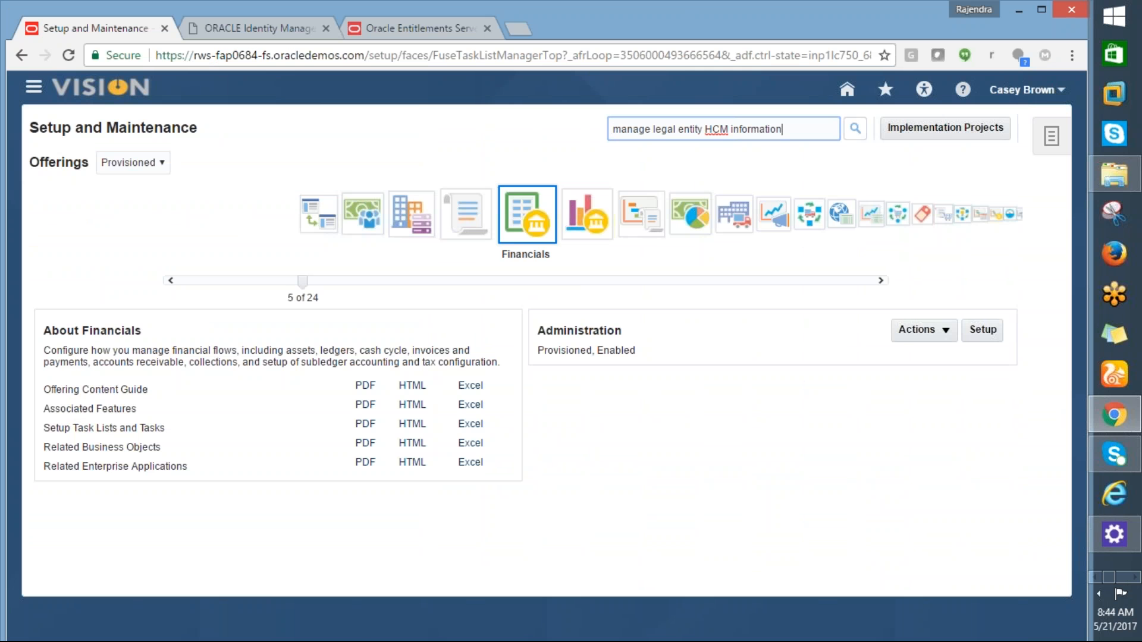
left_click(857, 128)
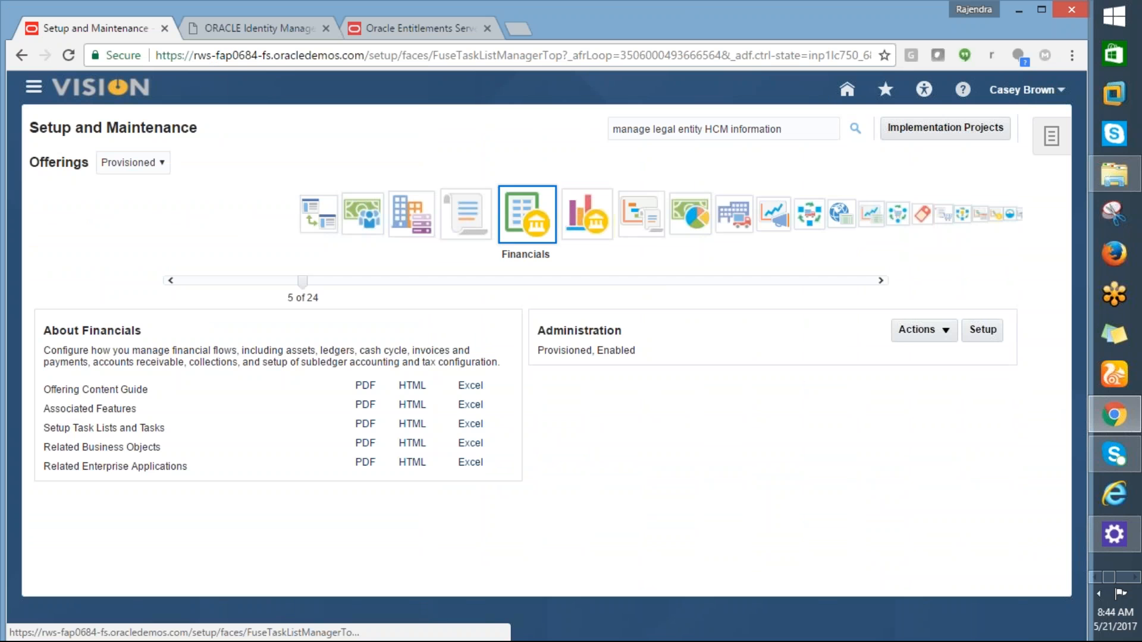
left_click(156, 229)
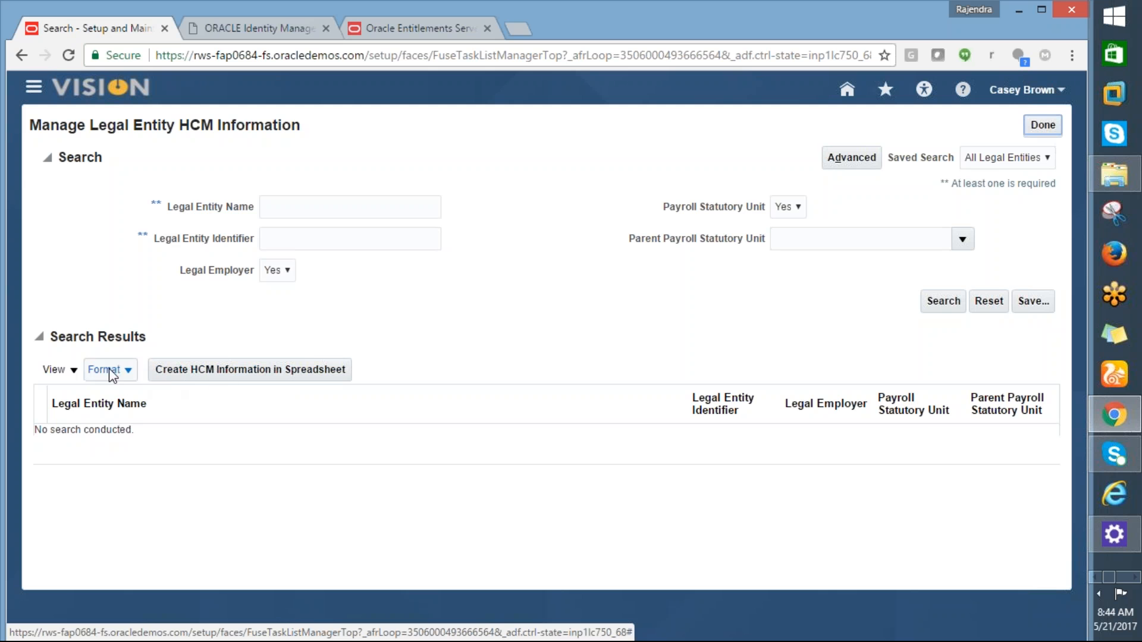
left_click(73, 369)
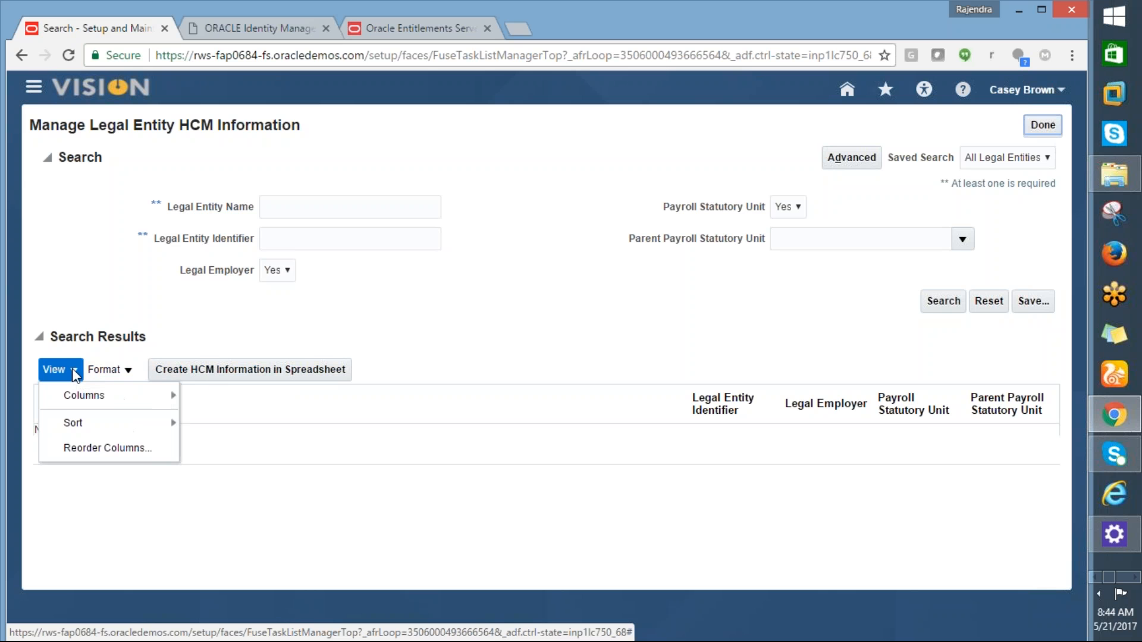
left_click(336, 441)
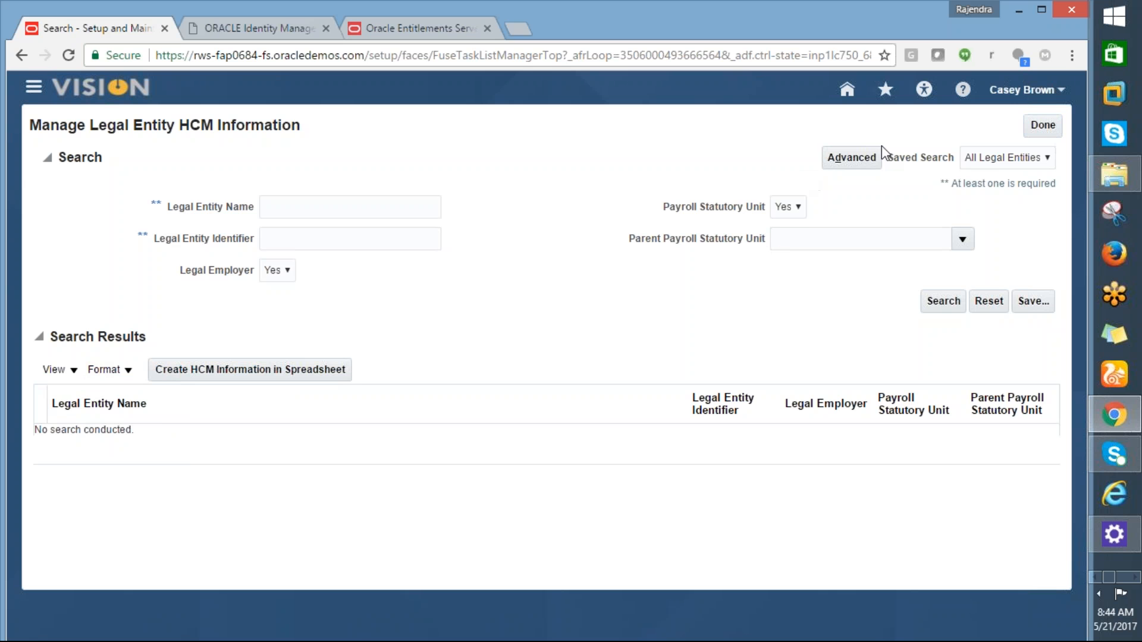
left_click(1035, 128)
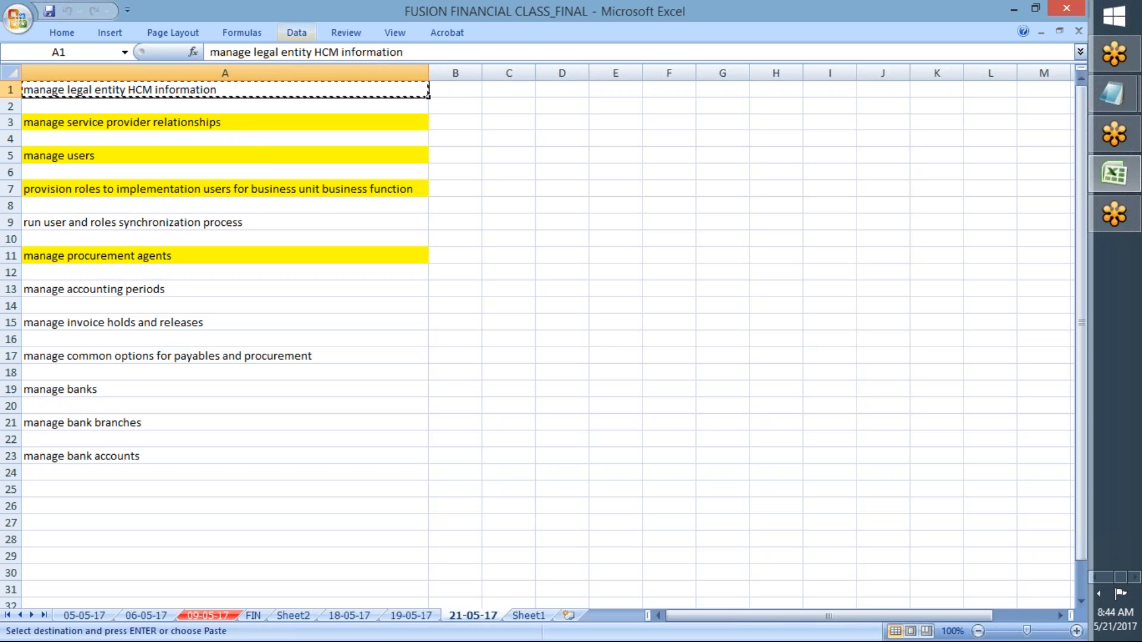
Step: Change Excel cell A1 to 'manage Enterprise HCM information' and copy it
left_click_drag(309, 52, 252, 52)
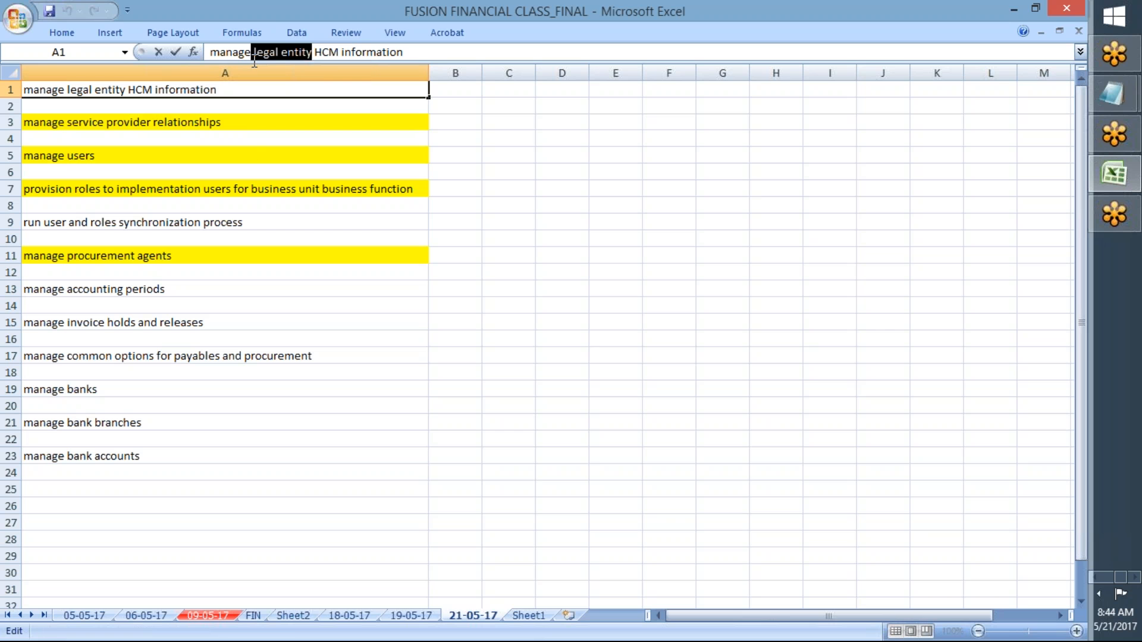
key("BackSpace")
type("Enterprise")
key("Return")
key("Up")
key("ctrl+c")
key("alt+Tab")
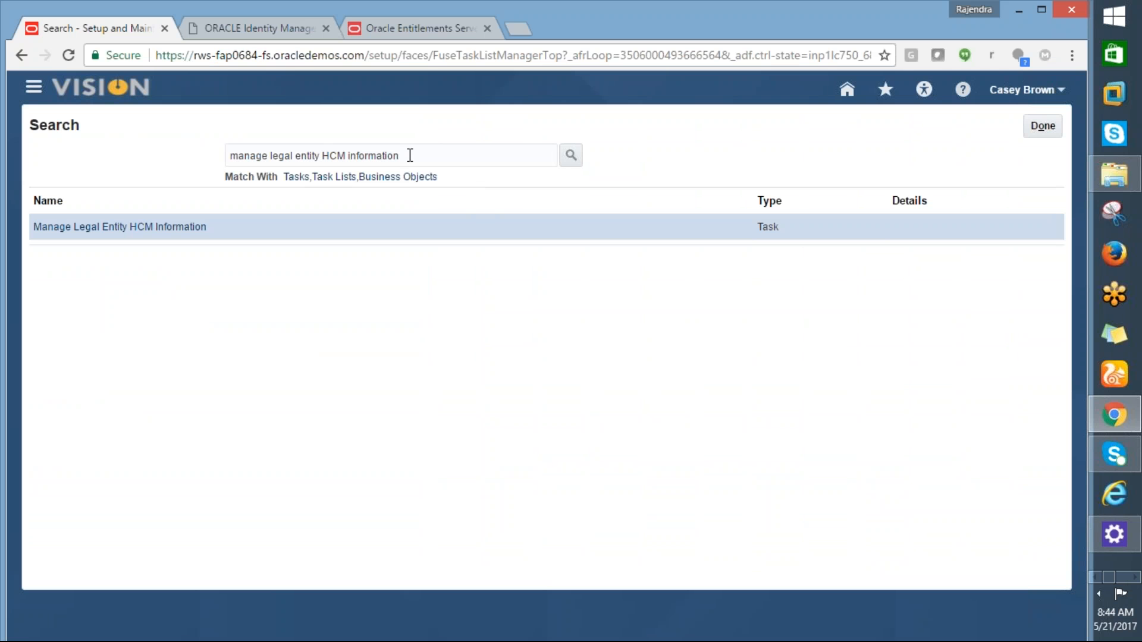
Step: Search 'manage Enterprise HCM information' and open the 01 InFusion Corporation enterprise details
left_click_drag(410, 155, 209, 177)
key("ctrl+v")
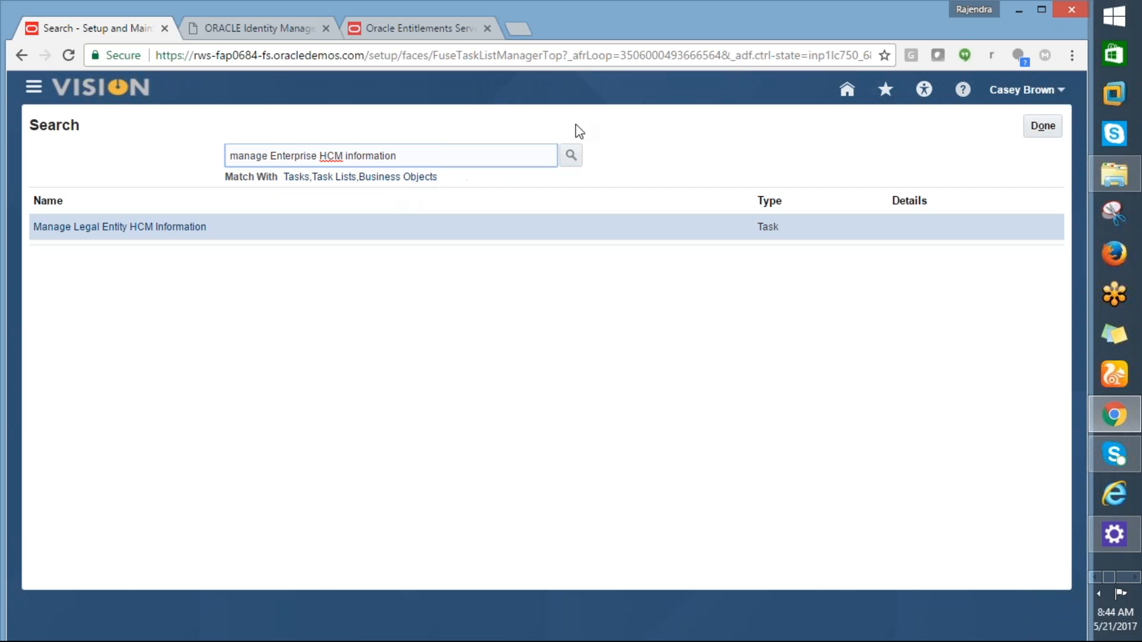
left_click(571, 155)
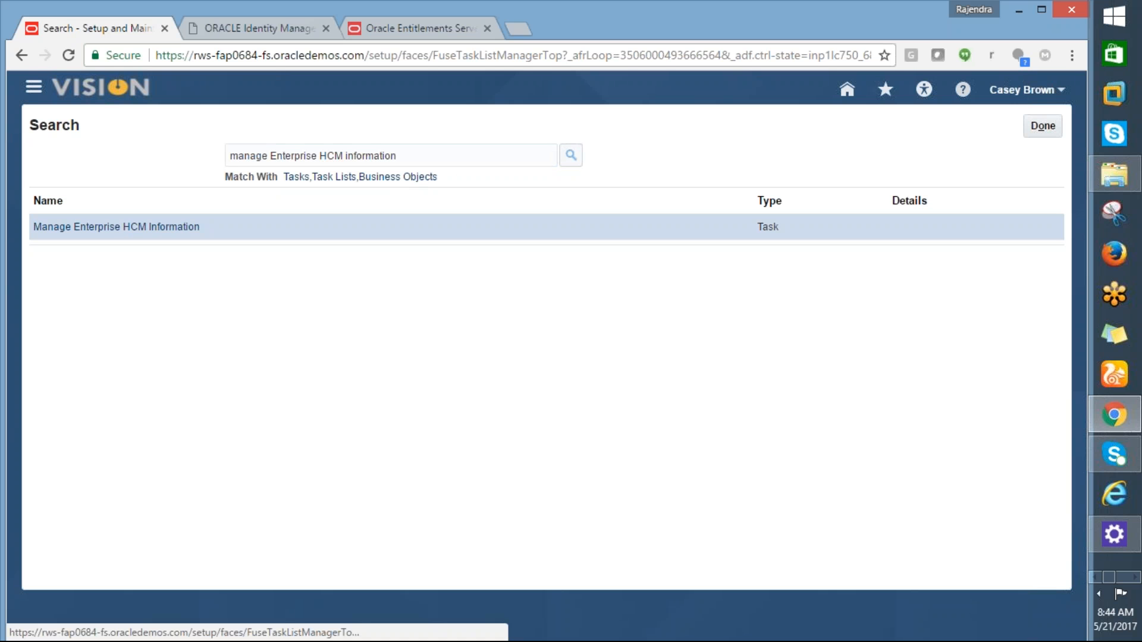
left_click(171, 226)
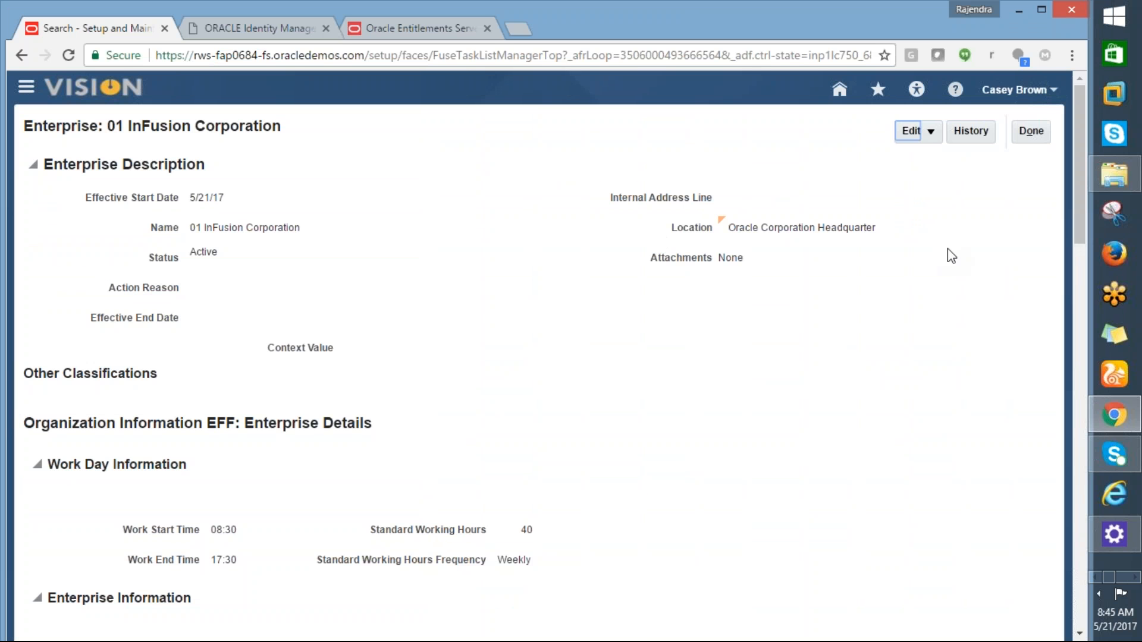
left_click(931, 131)
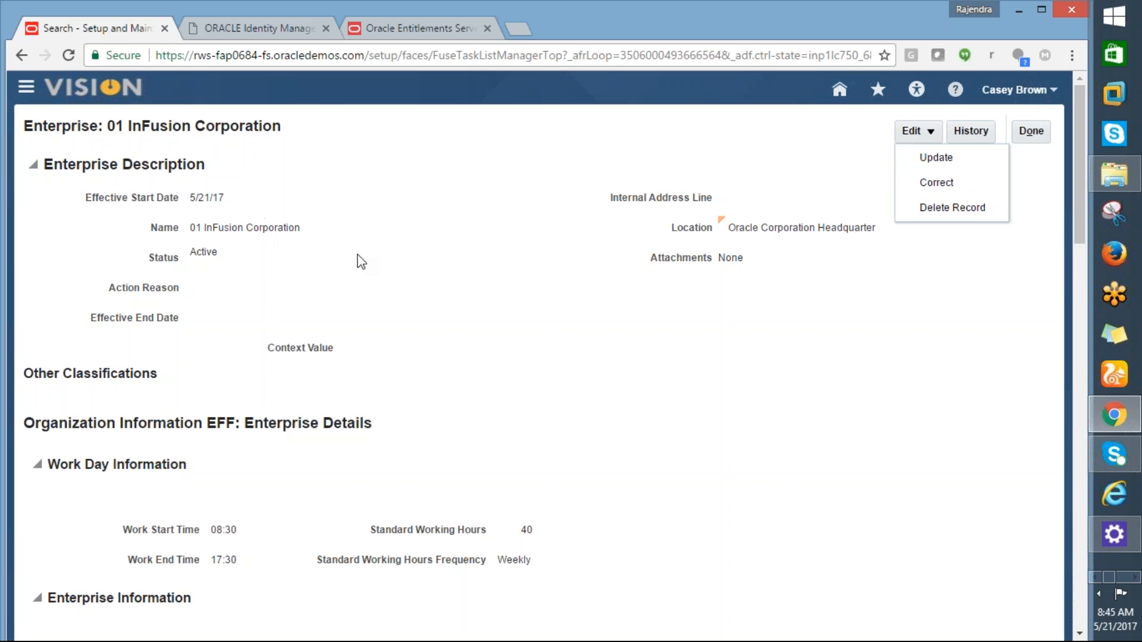
left_click(935, 161)
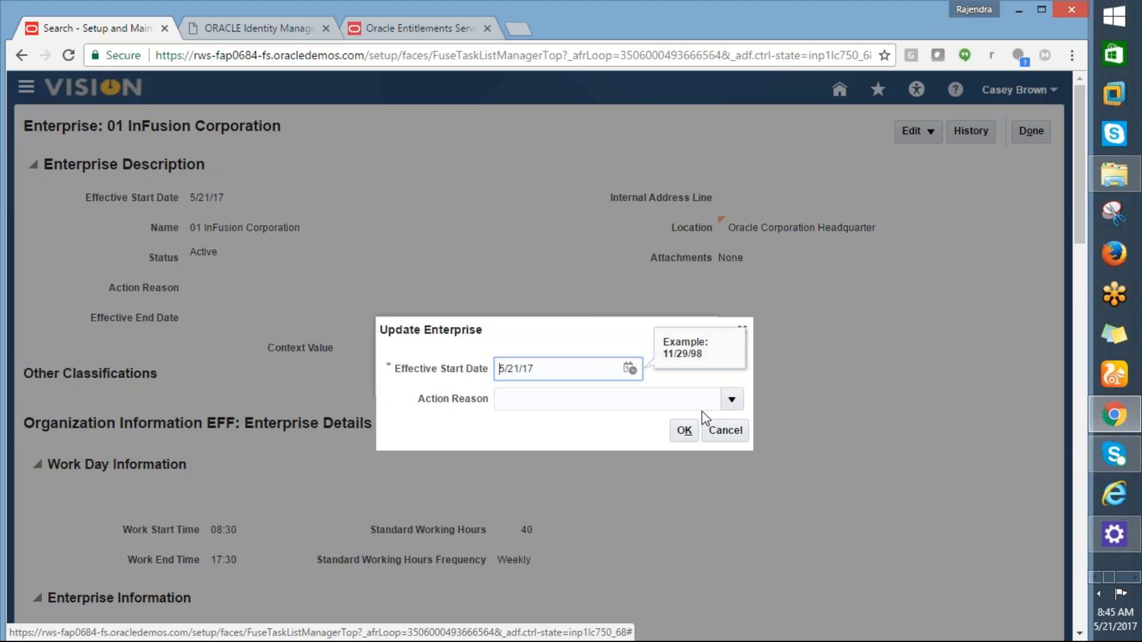
left_click(717, 430)
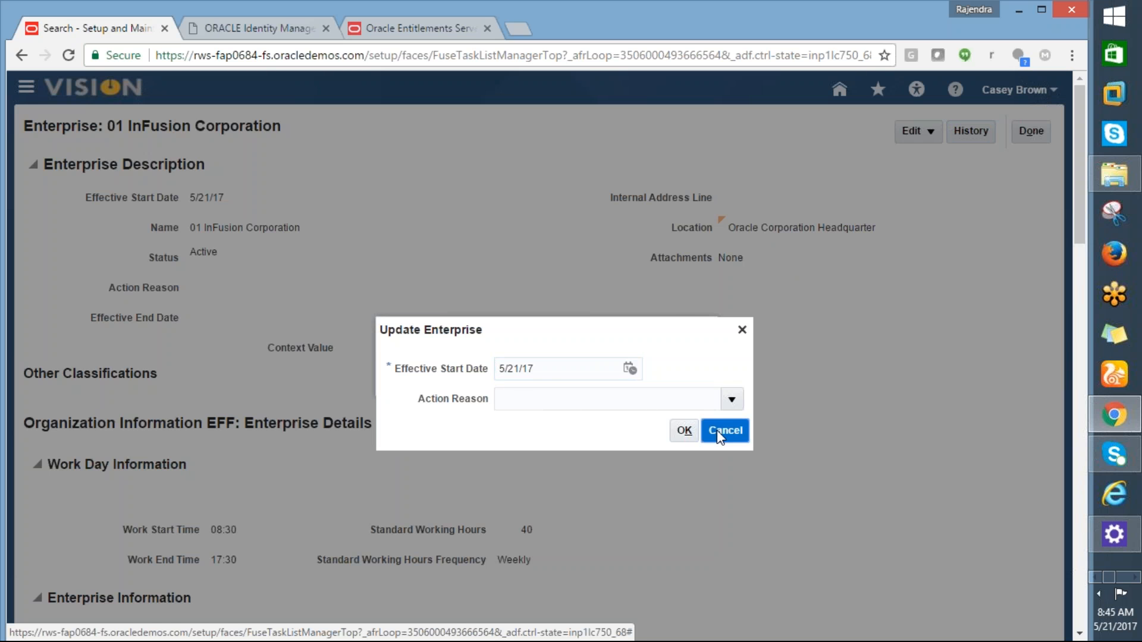
key("alt+Tab")
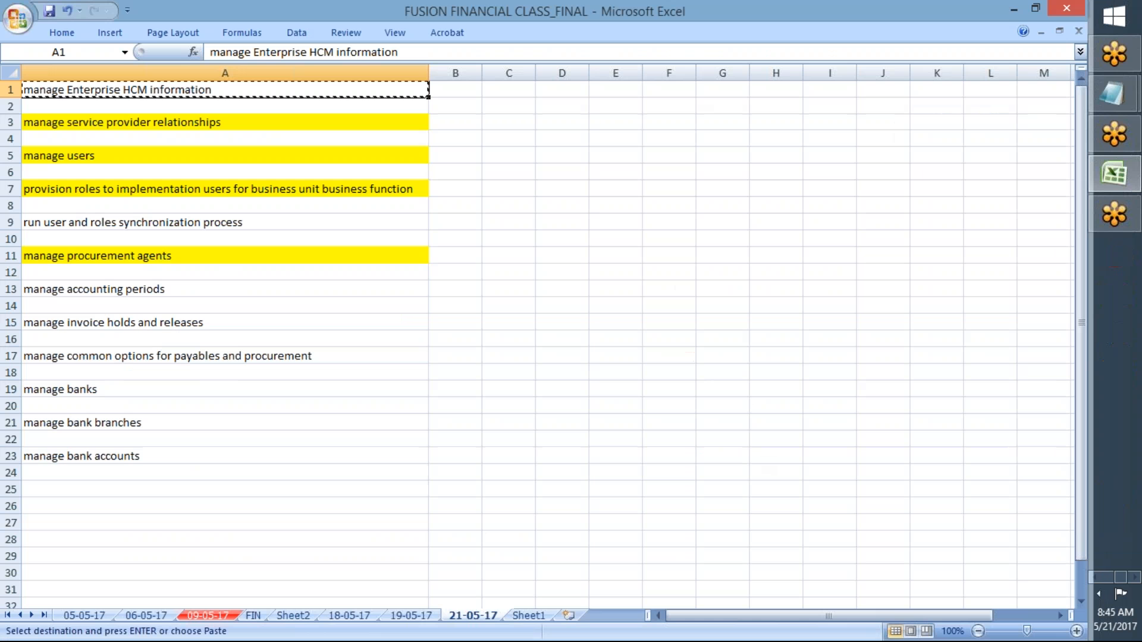
Step: Close the enterprise page and open Establish Enterprise Structures via a '%Establish%Enterprise%' search
key("alt+Tab")
left_click(1031, 132)
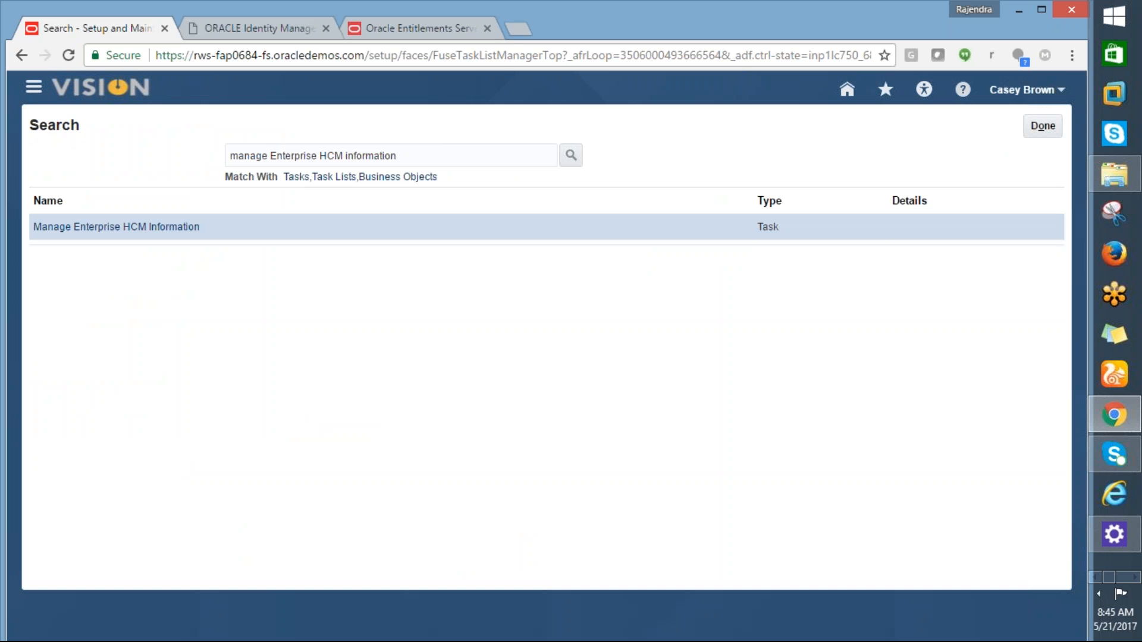
left_click_drag(404, 156, 191, 162)
type("%")
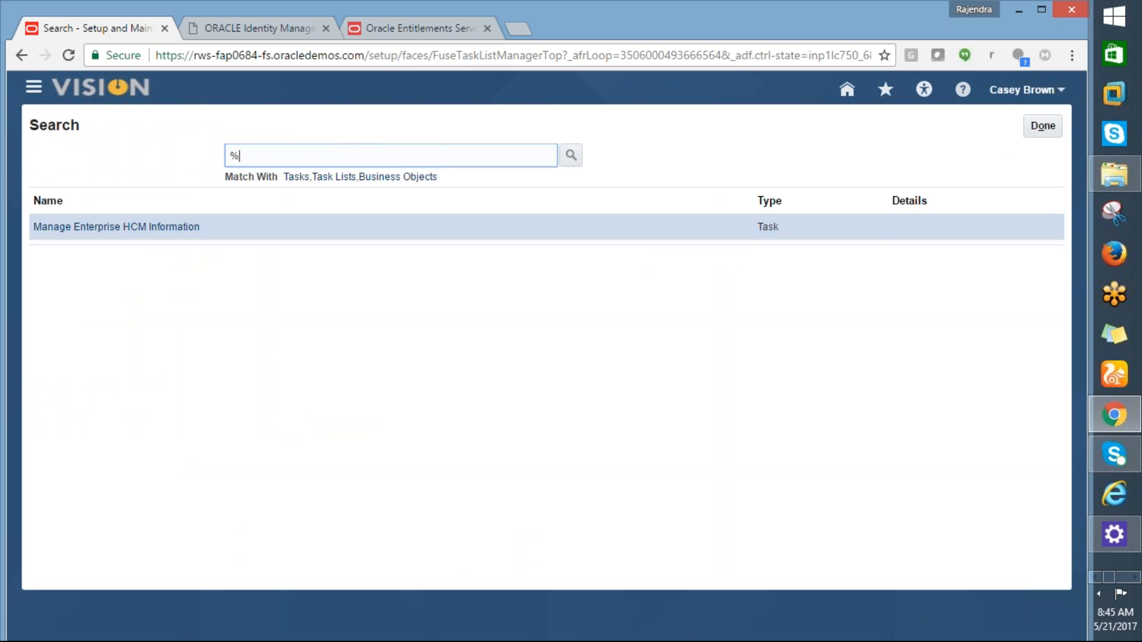
type("e")
type("Establis")
type("h%")
type("Enterprise")
type("%")
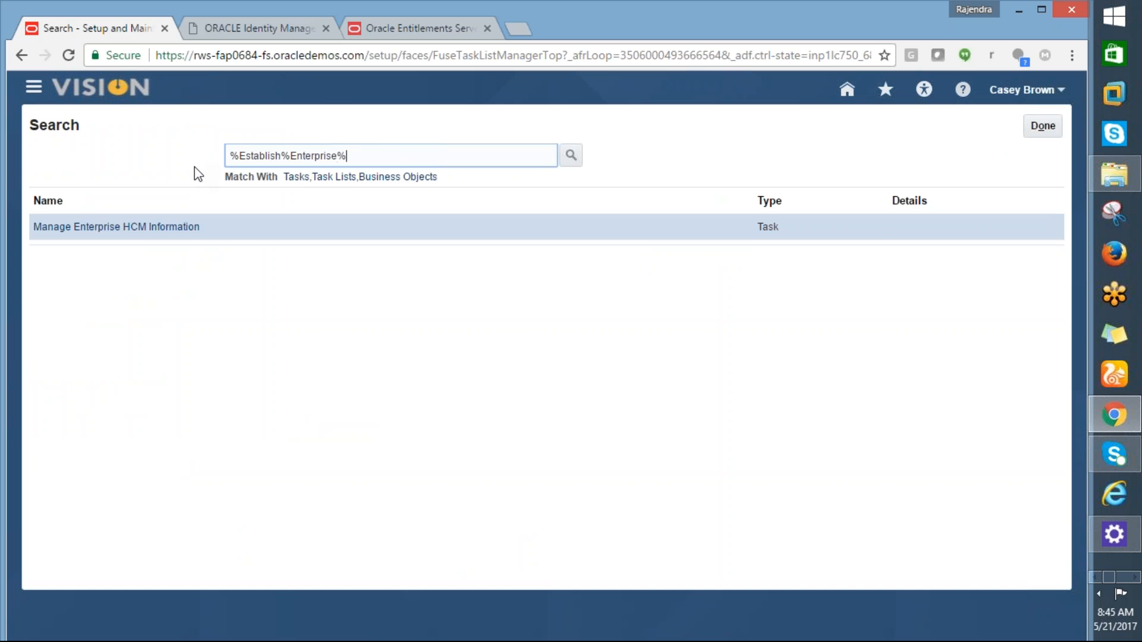
left_click(571, 156)
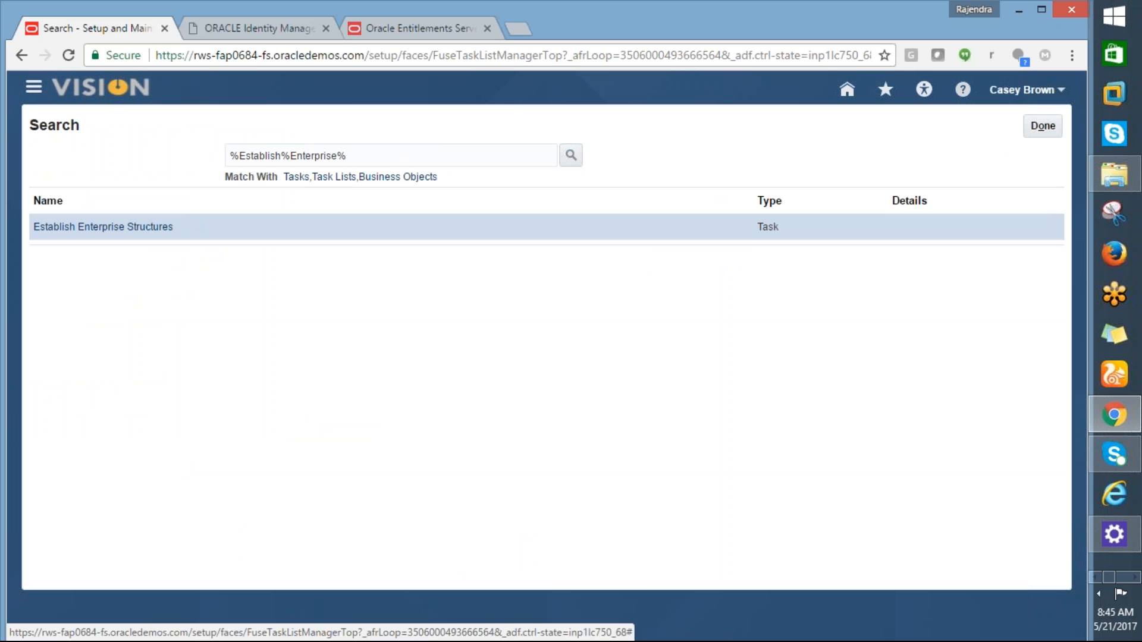
left_click(145, 232)
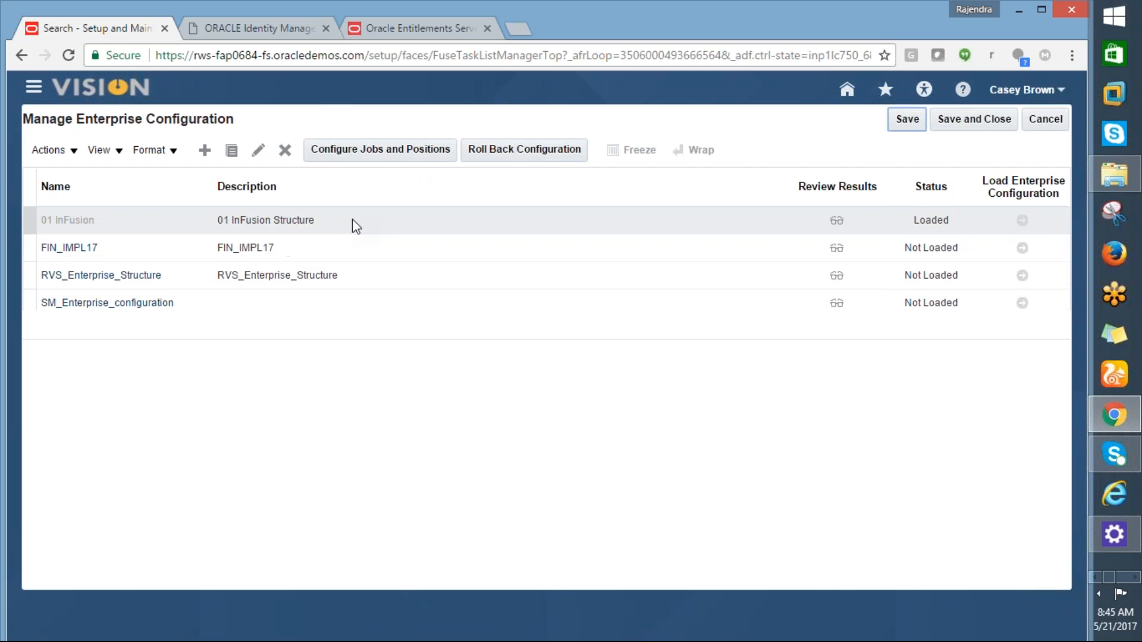
Step: Return to the Excel workbook after confirming 01 InFusion is the only Loaded configuration
key("alt+Tab")
key("alt+Tab")
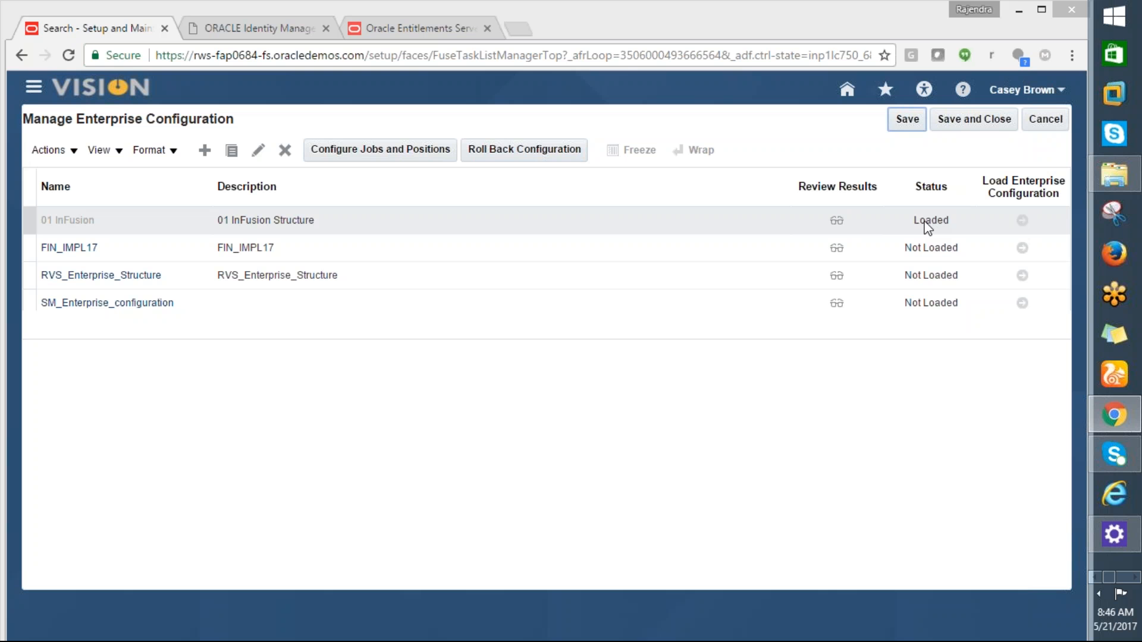
key("alt+Tab")
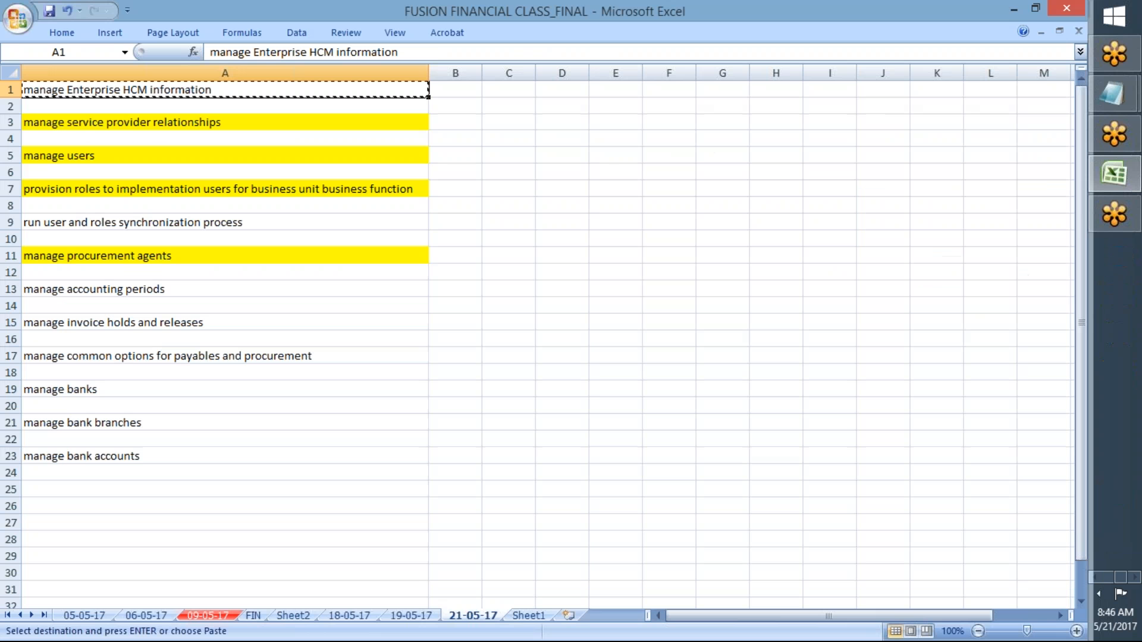
key("alt+Tab")
key("alt+Tab")
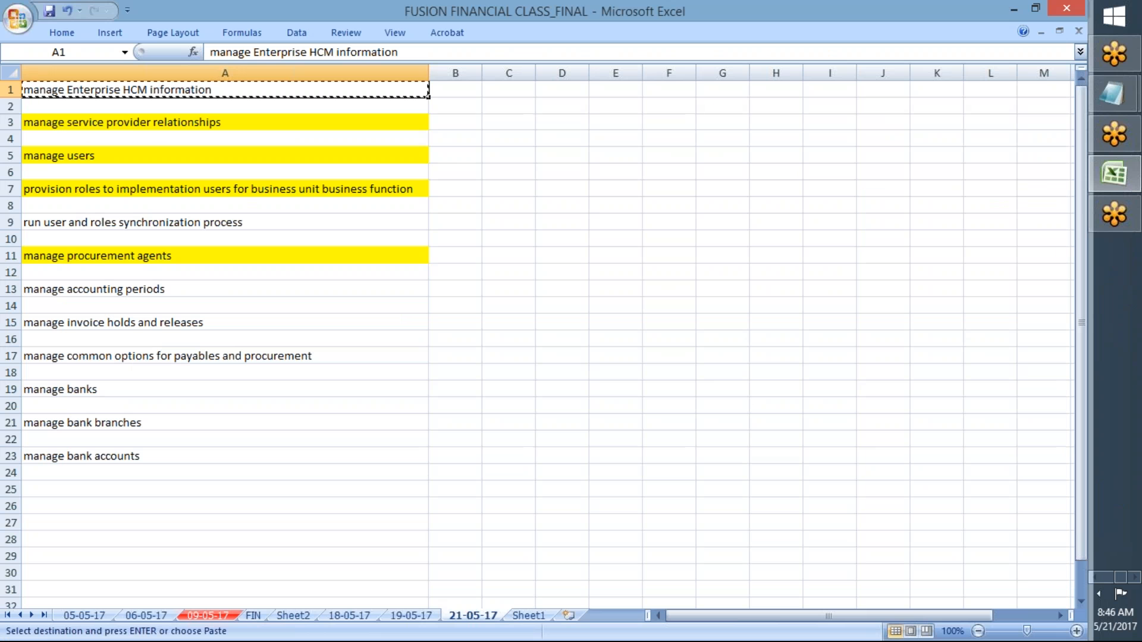
right_click(1126, 442)
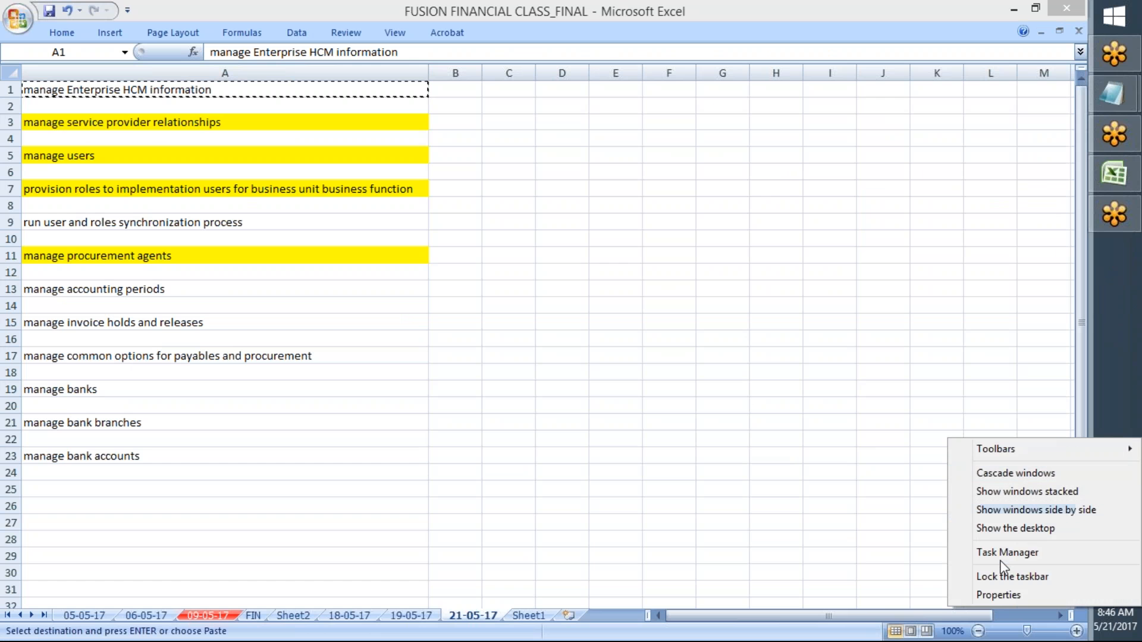
left_click(999, 534)
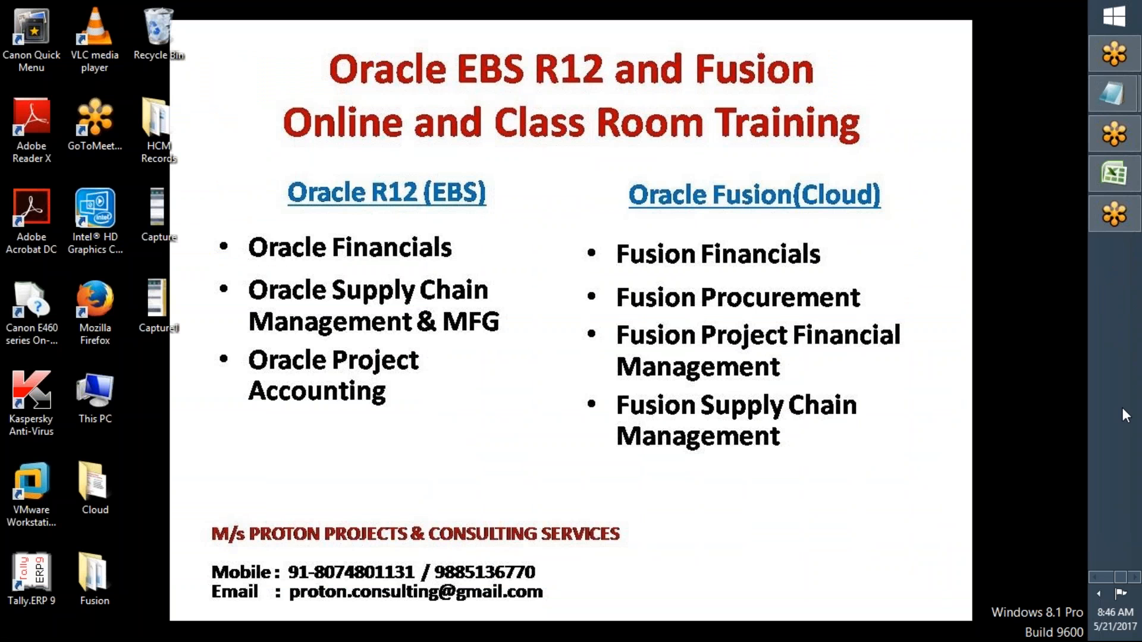
left_click(1116, 173)
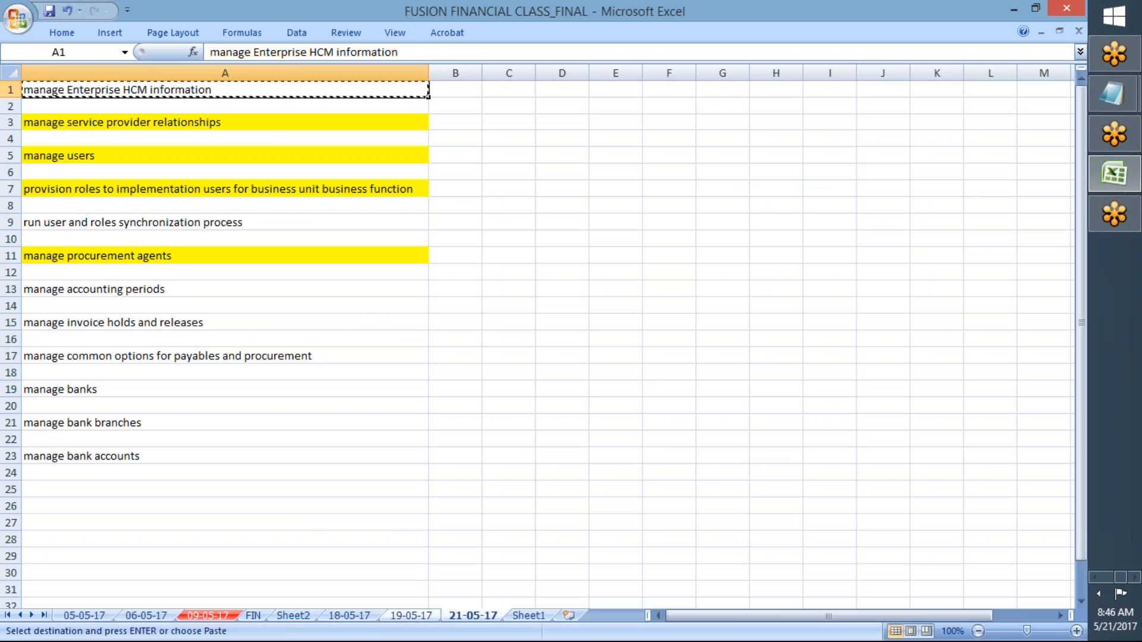
left_click(410, 615)
left_click(348, 615)
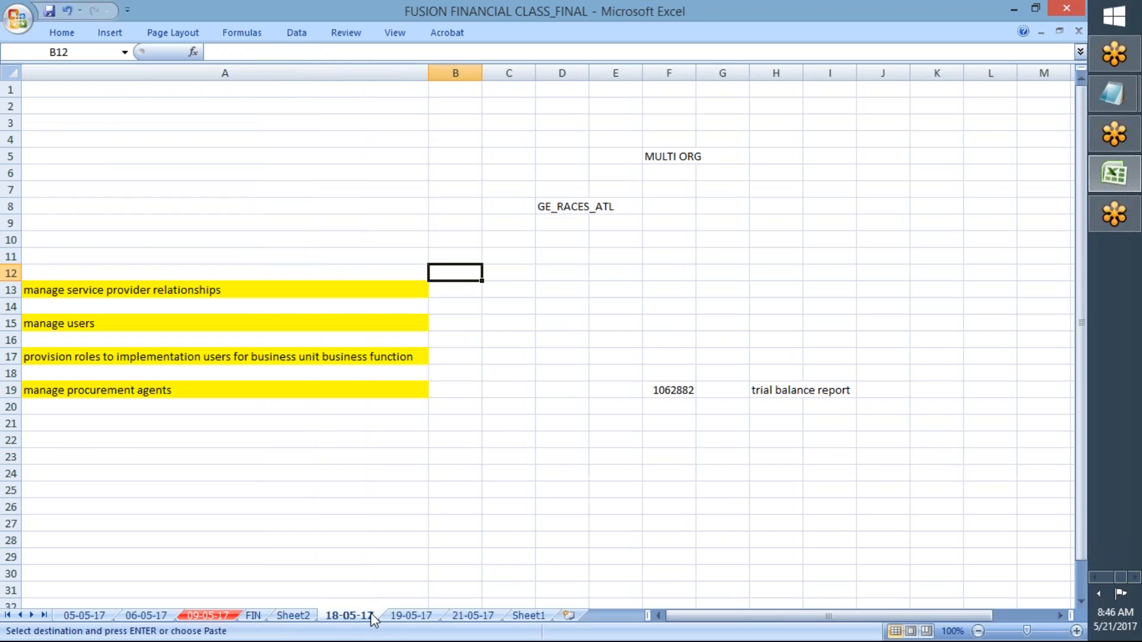
left_click(466, 613)
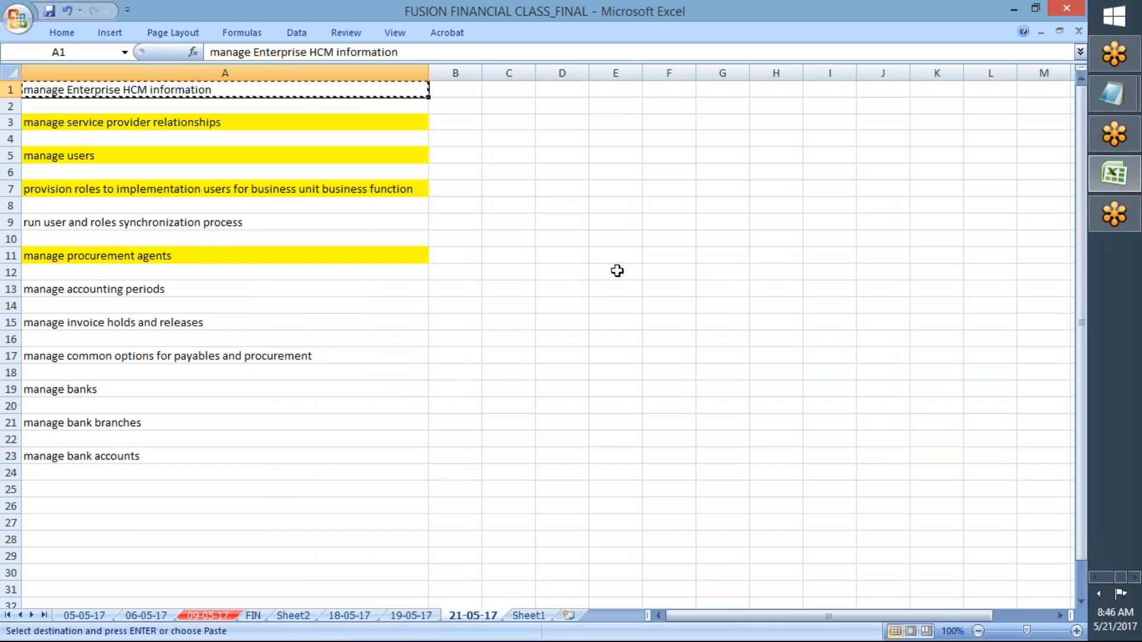
left_click(609, 190)
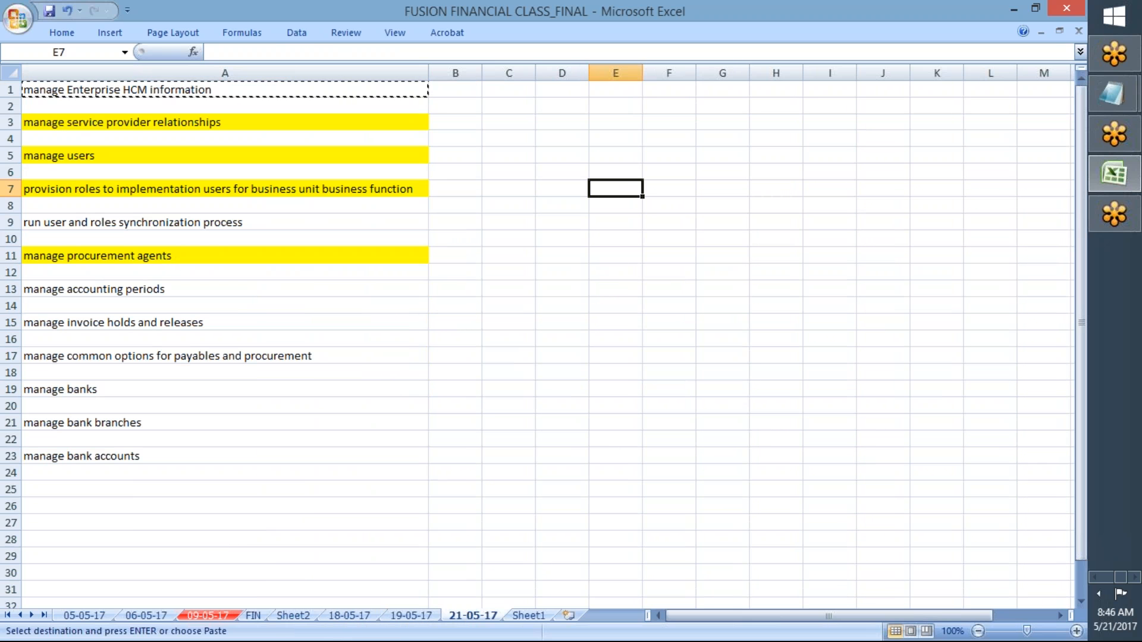
type("MULTI ORG")
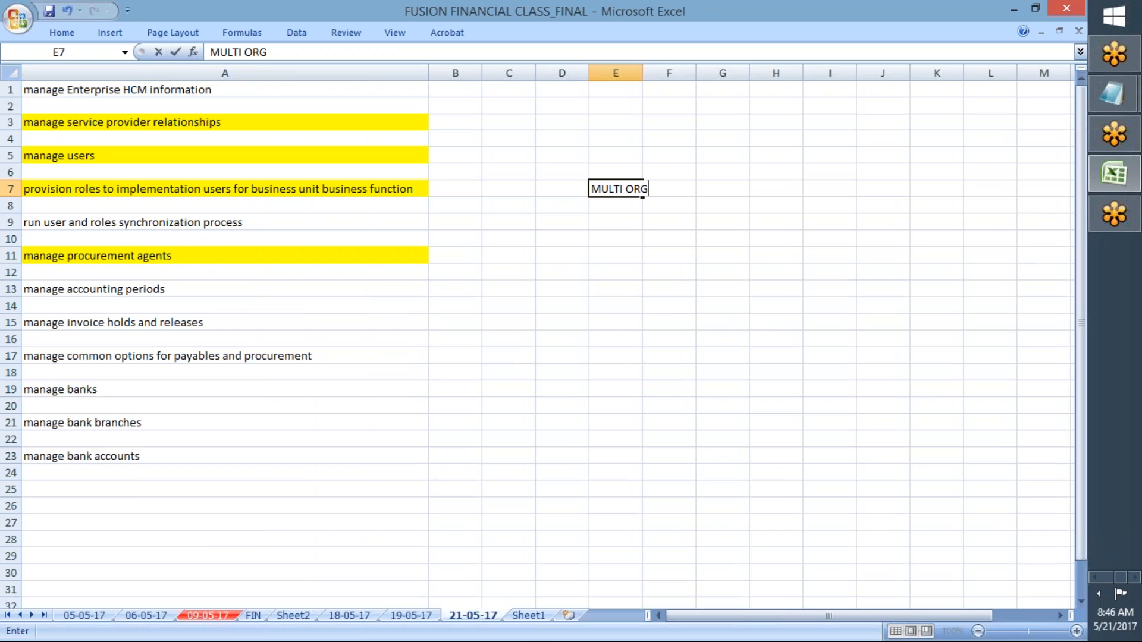
Step: Enter the headings EBS in E10 and FUSION CLOUD in G10
left_click(591, 241)
type("EBS")
key("Tab")
key("Tab")
type("F")
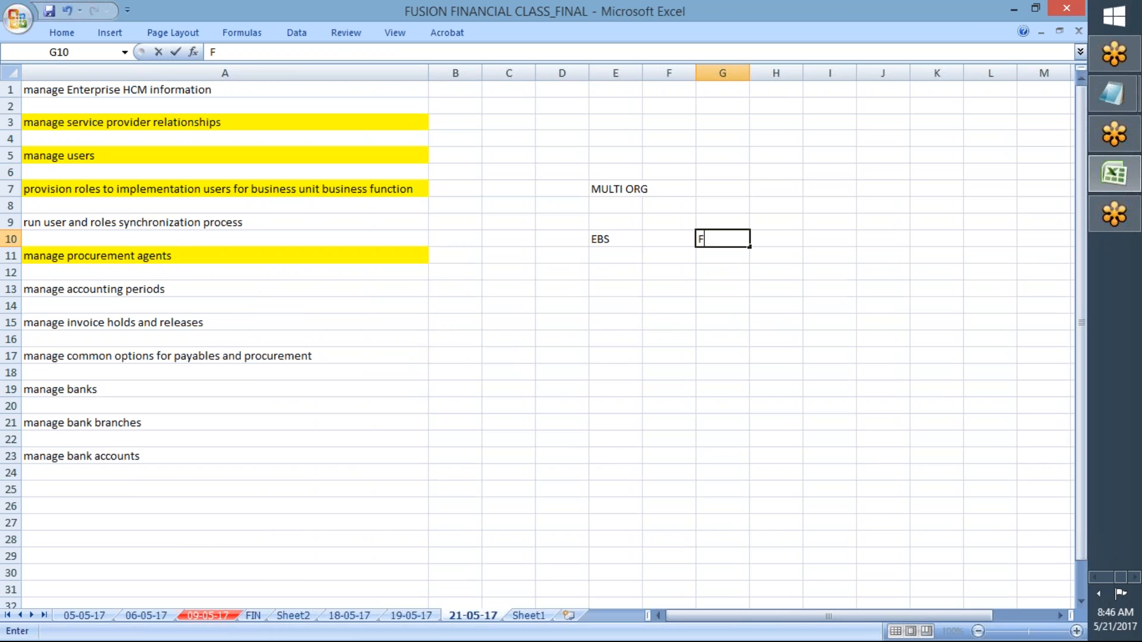
type("USION CLOUD")
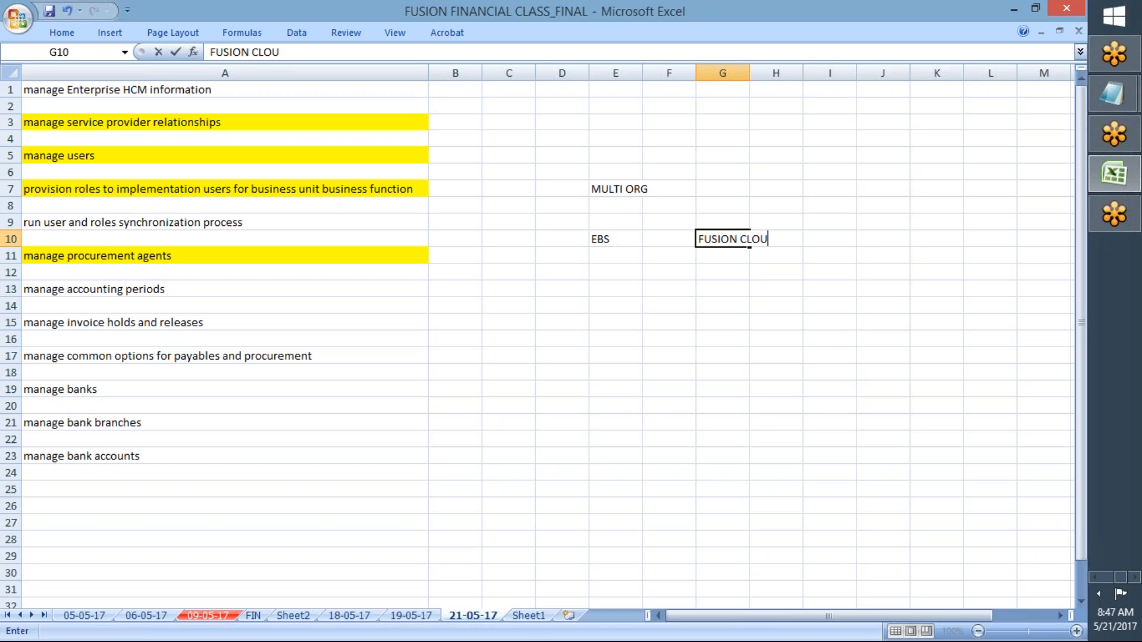
key("Return")
Step: List BUSINESS GROUP, LEGAL ENTITY, LEDGER, OPERATING UNIT and INVENTORY ORG down column E
key("Down")
key("Right")
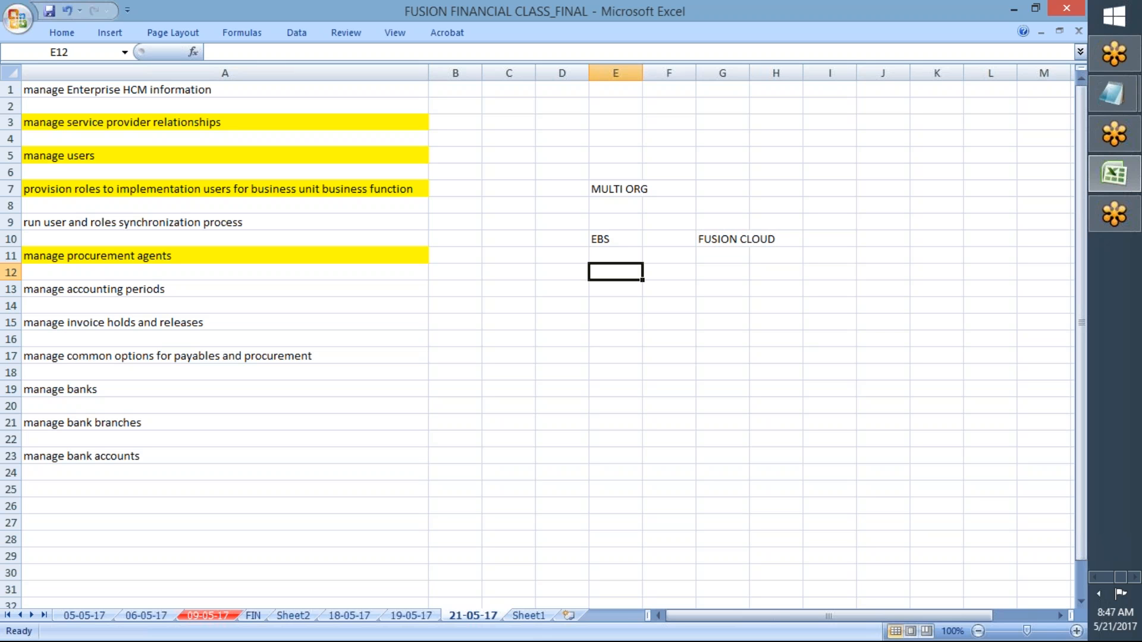
type("B")
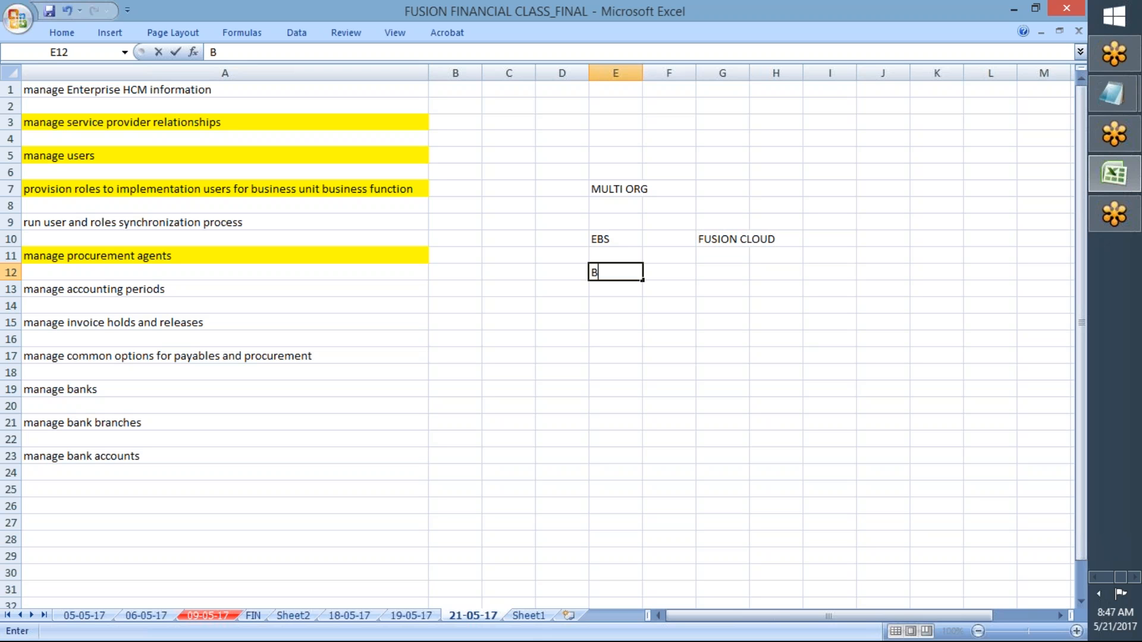
type("USIN")
type("SSS")
key("BackSpace")
key("BackSpace")
key("BackSpace")
type("ESS")
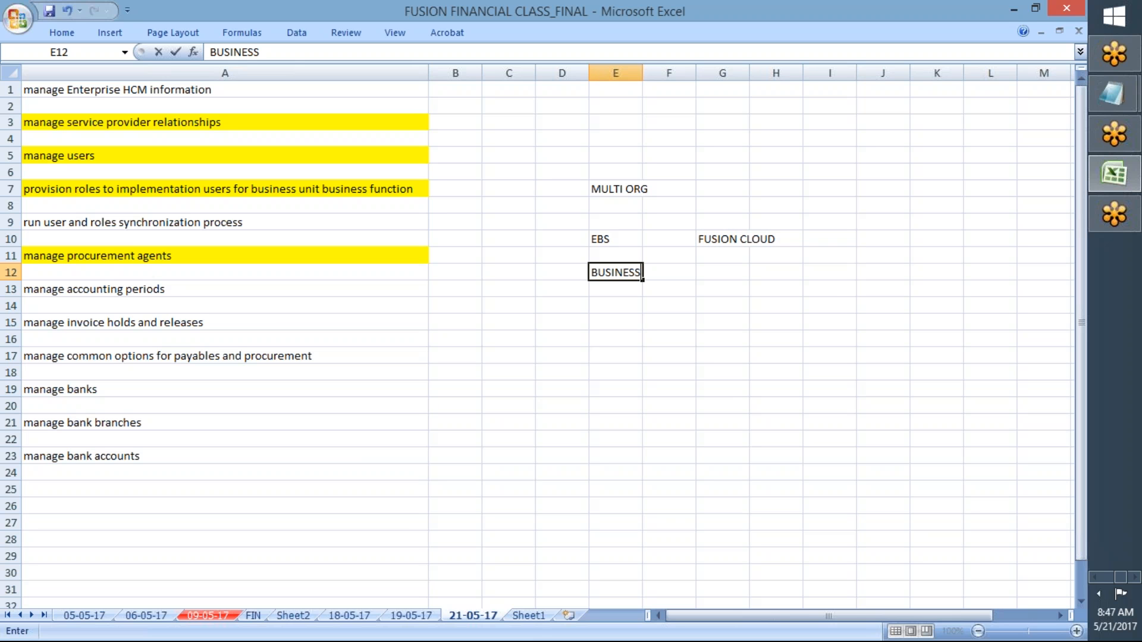
type(" GROUP")
key("Return")
key("Return")
type("LEGAL ENTITY")
key("Return")
key("Return")
type("LEDGER")
key("Return")
key("Return")
type("O")
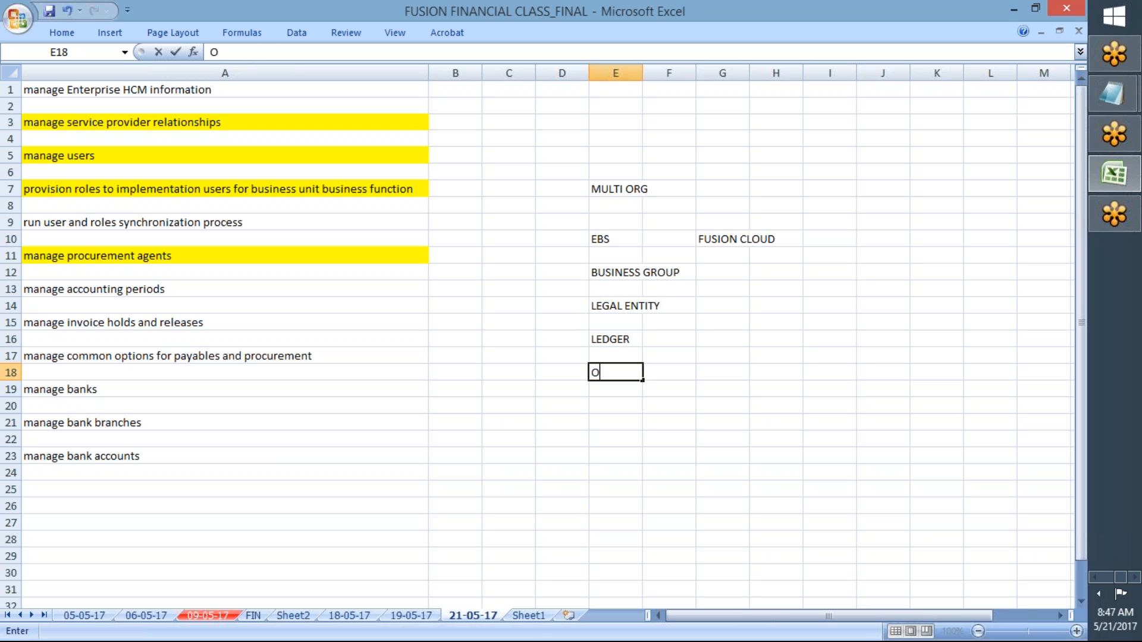
type("PERATIN GUNI")
key("BackSpace")
key("BackSpace")
key("BackSpace")
key("BackSpace")
key("BackSpace")
type("G UNIT")
key("Return")
key("Return")
type("INVENTORY ORG")
left_click(646, 73)
Step: Autofit columns E and G, and enter ENTERPRISE, LEGAL ENTITY and LEDGER in G12–G16
double_click(642, 72)
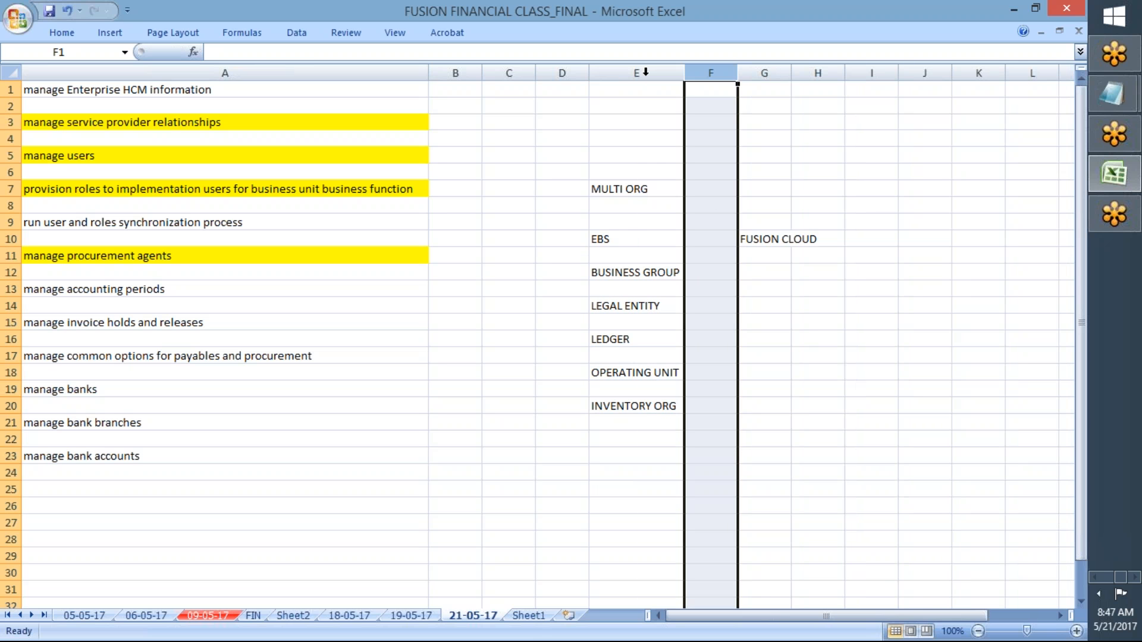
left_click(760, 271)
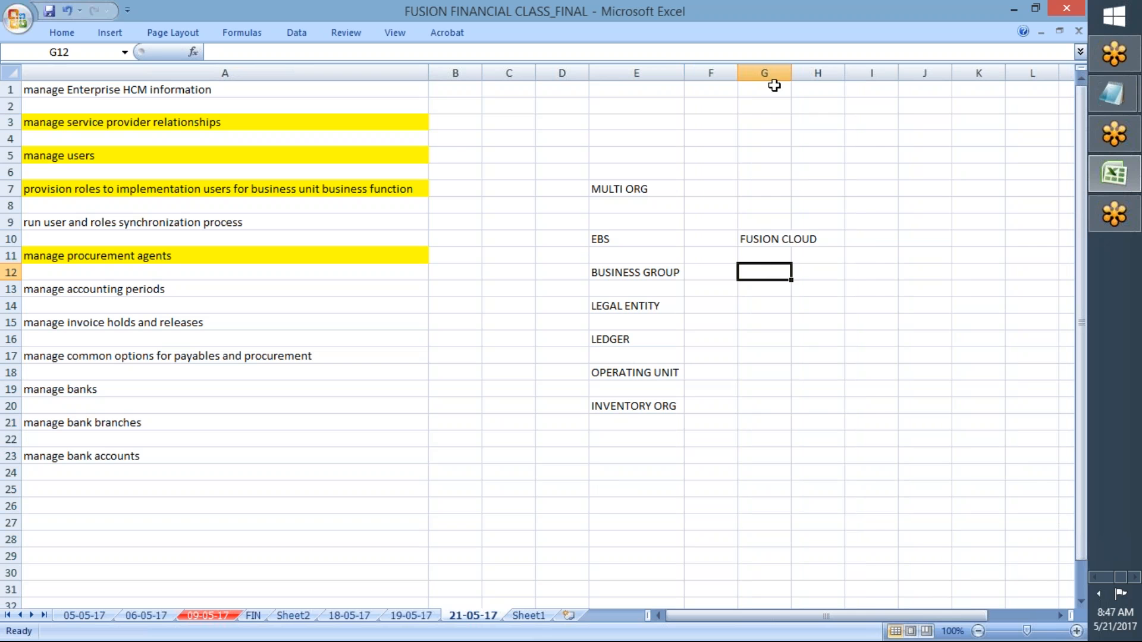
double_click(792, 73)
type("ENTERPRISE")
key("Return")
key("Return")
type("LEGAL ENTITY")
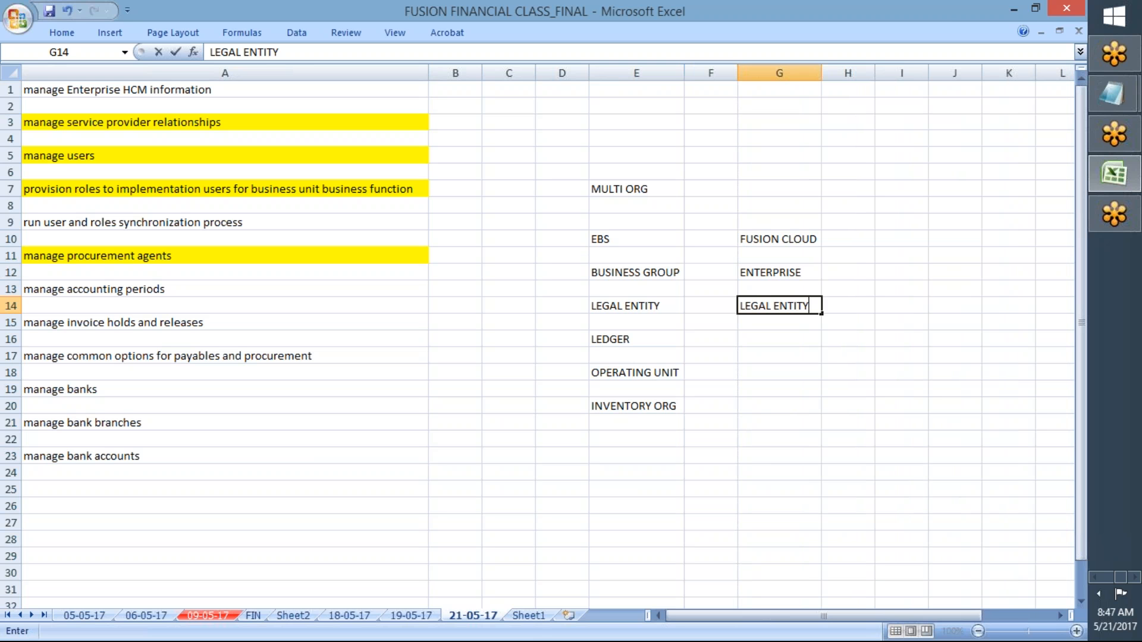
key("Return")
key("Return")
type("LEDGER")
key("Return")
key("Return")
Step: Fill the LEGAL ENTITY and LEDGER cells green, then view the 19-05-17 sheet
left_click(776, 305)
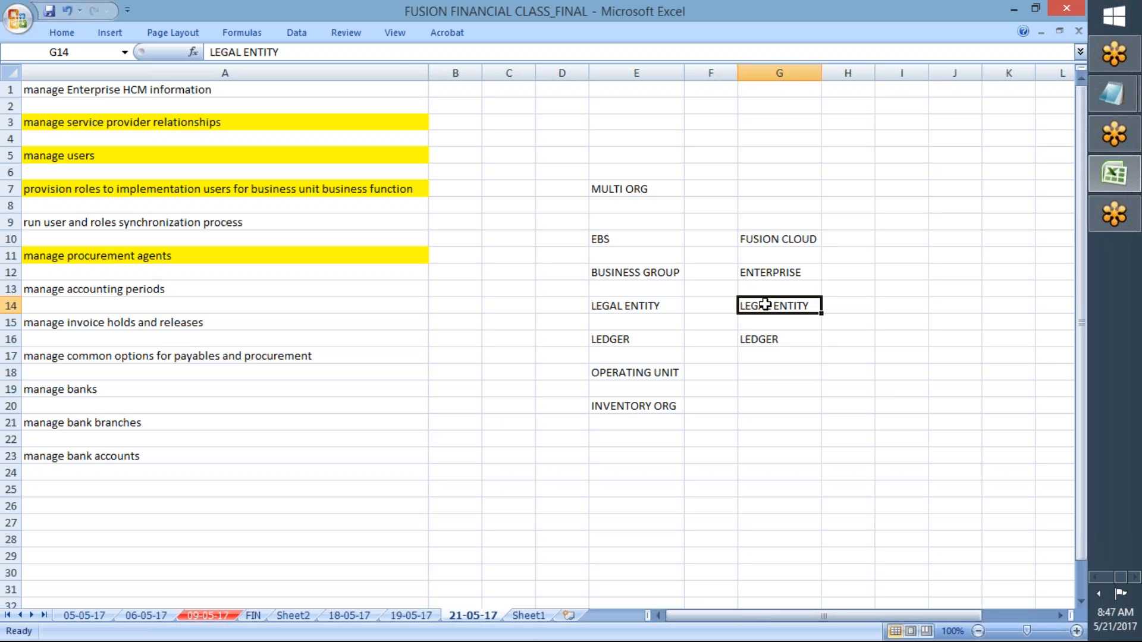
left_click(60, 33)
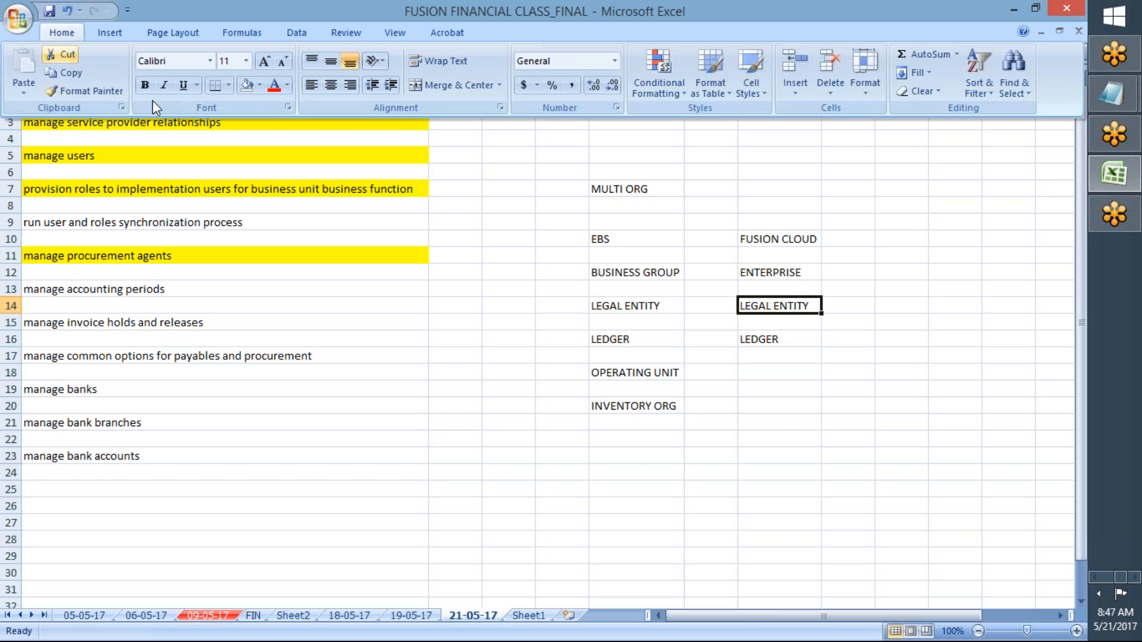
left_click(261, 85)
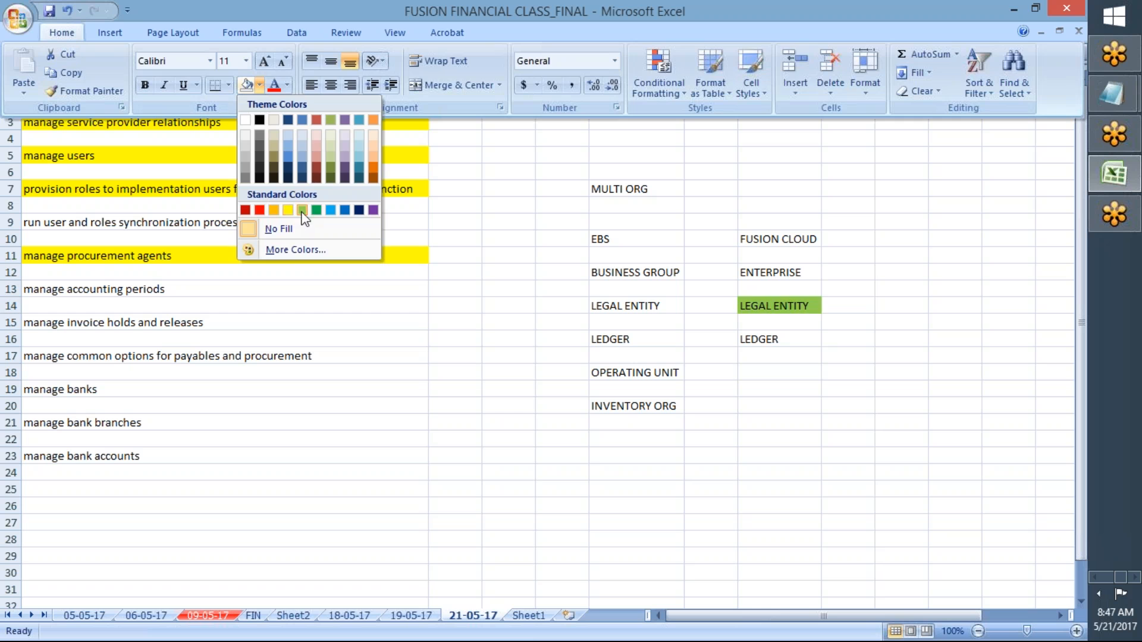
left_click(314, 210)
left_click(757, 334)
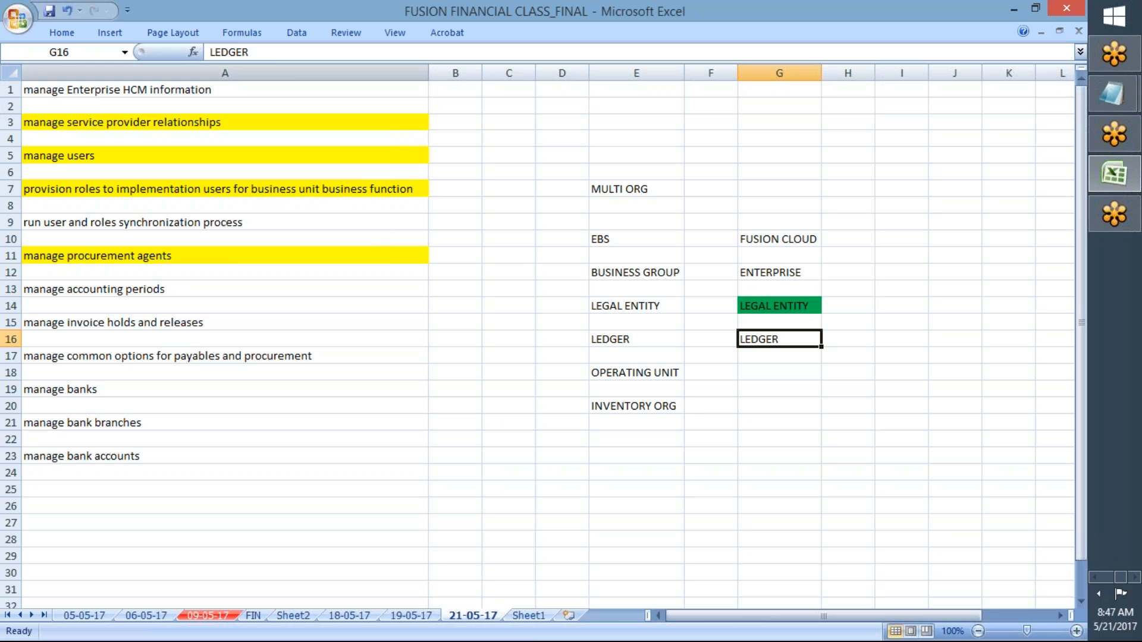
left_click(70, 36)
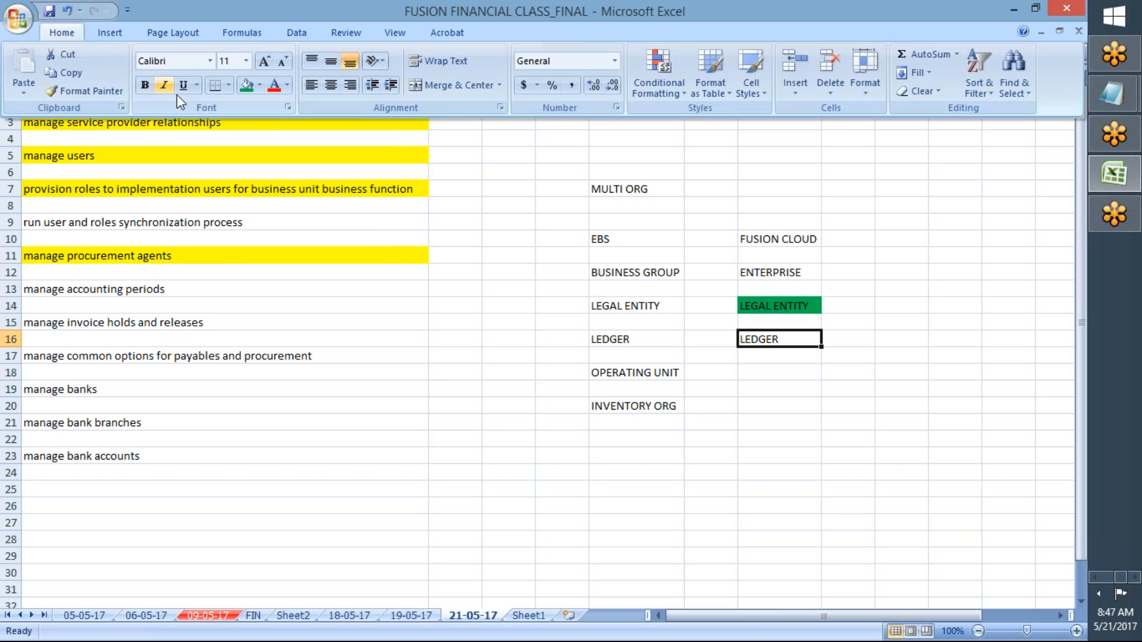
left_click(248, 85)
left_click(458, 280)
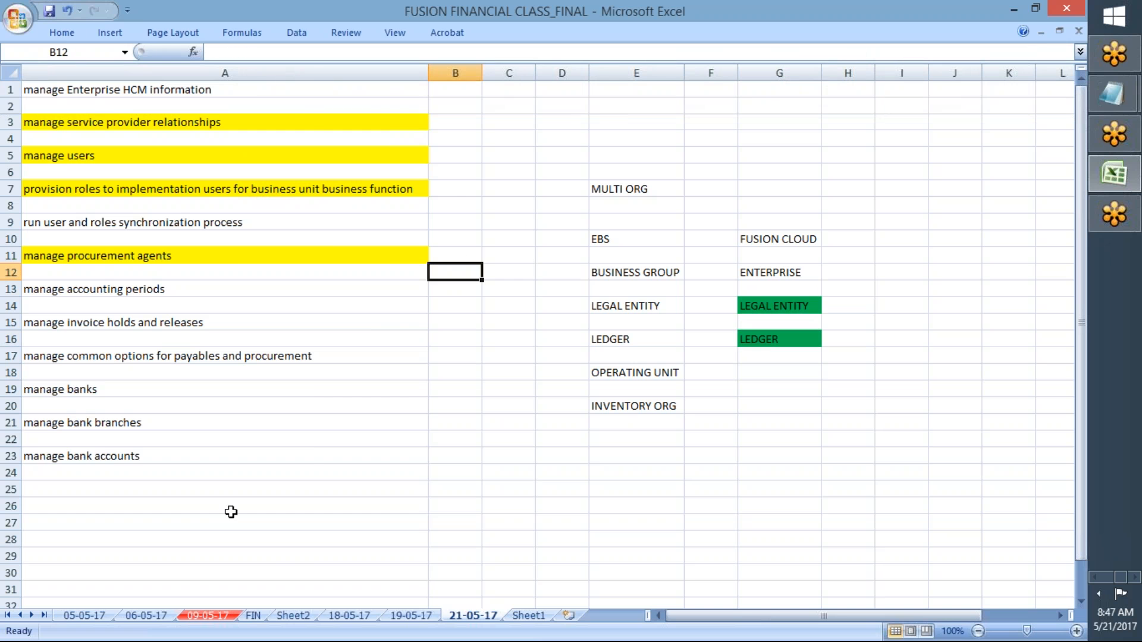
left_click(388, 618)
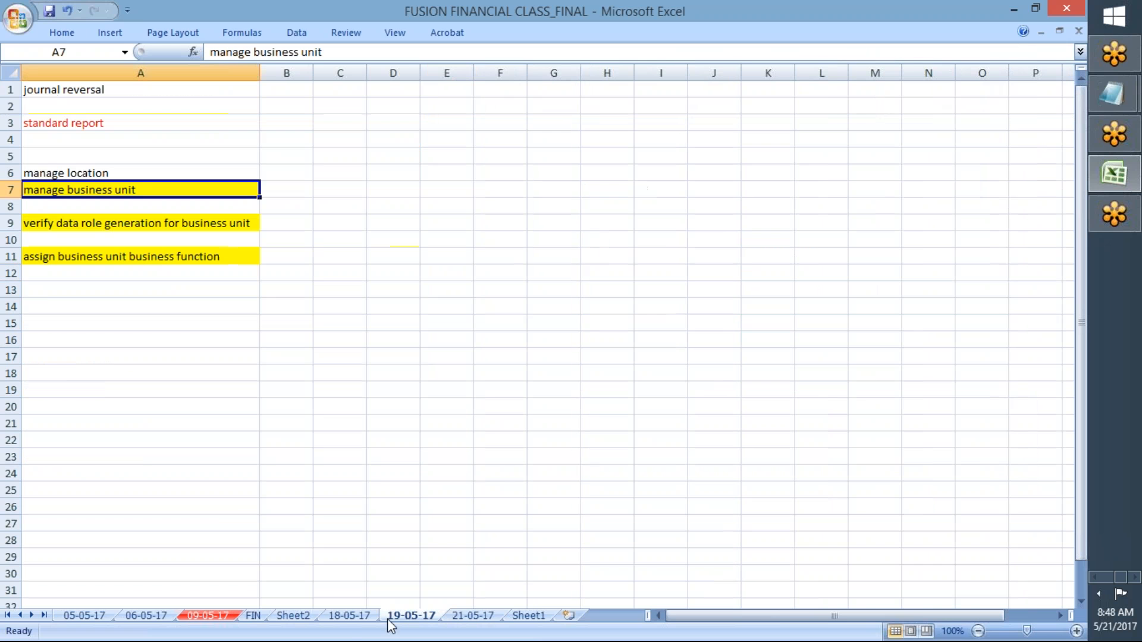
Step: On the 21-05-17 sheet, enter GE_RACES in cell F2
left_click(347, 618)
left_click(409, 616)
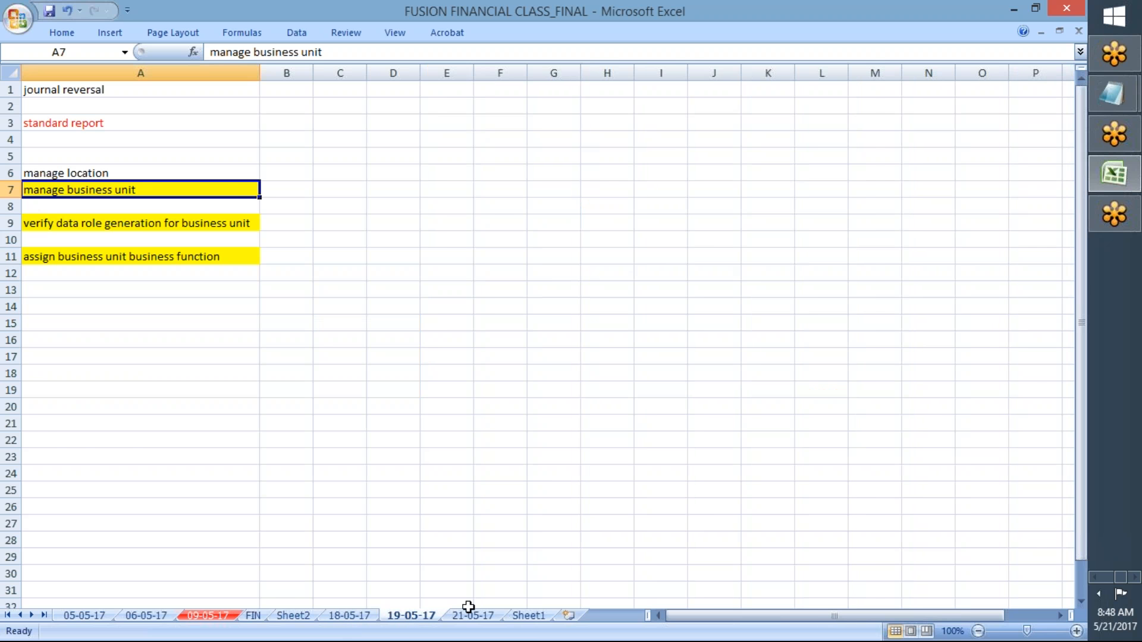
left_click(473, 616)
left_click(691, 110)
type("G")
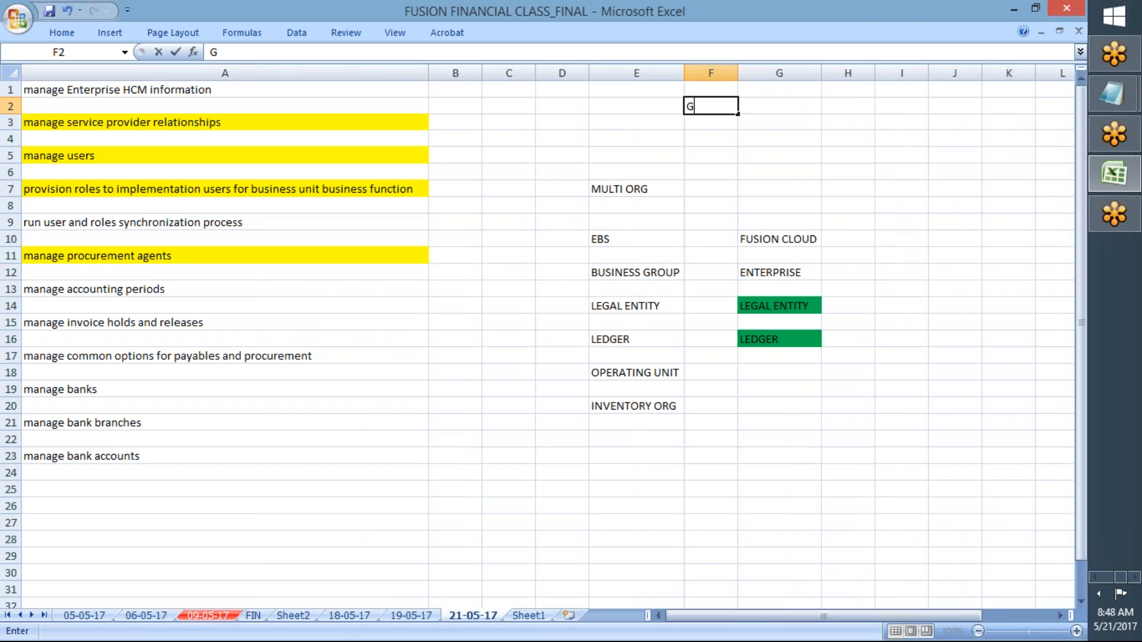
type("E_RACES")
key("Return")
key("Return")
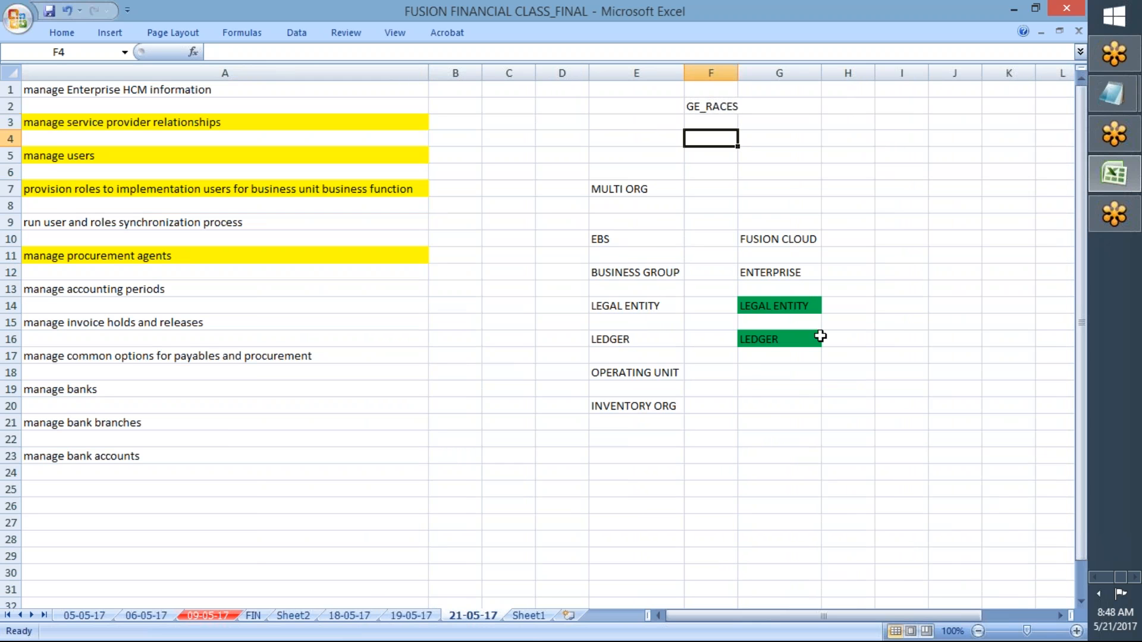
Step: Add BUSINESS UNIT in G18 and INVENTORY ORG in G20 under FUSION CLOUD
left_click(746, 373)
type("BUSINESS UNIT")
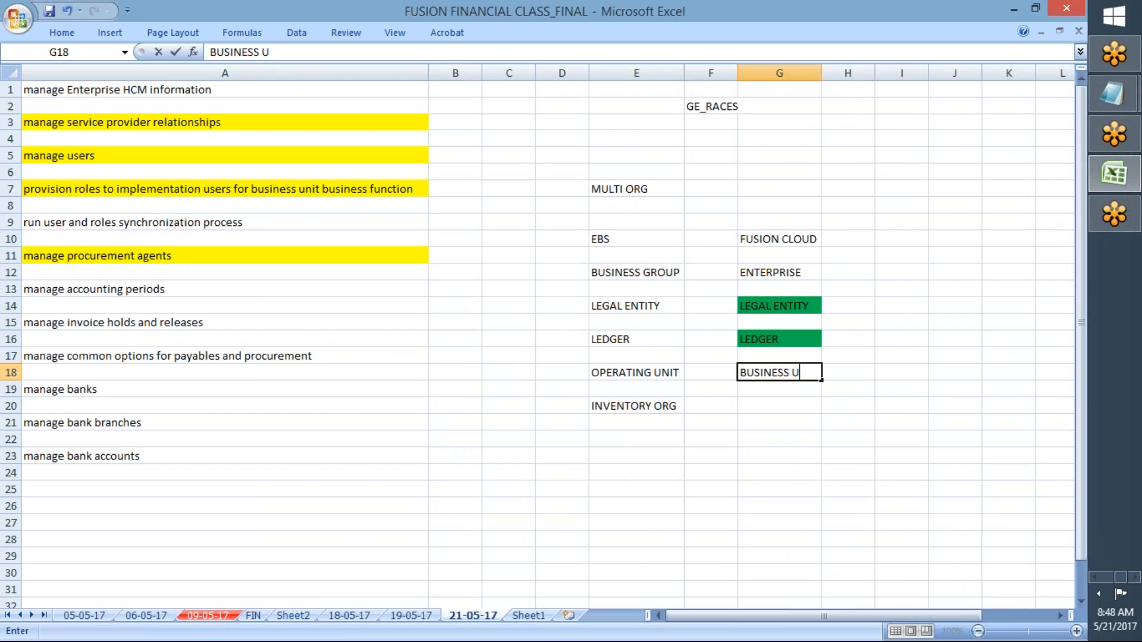
key("Return")
key("Return")
type("INVE")
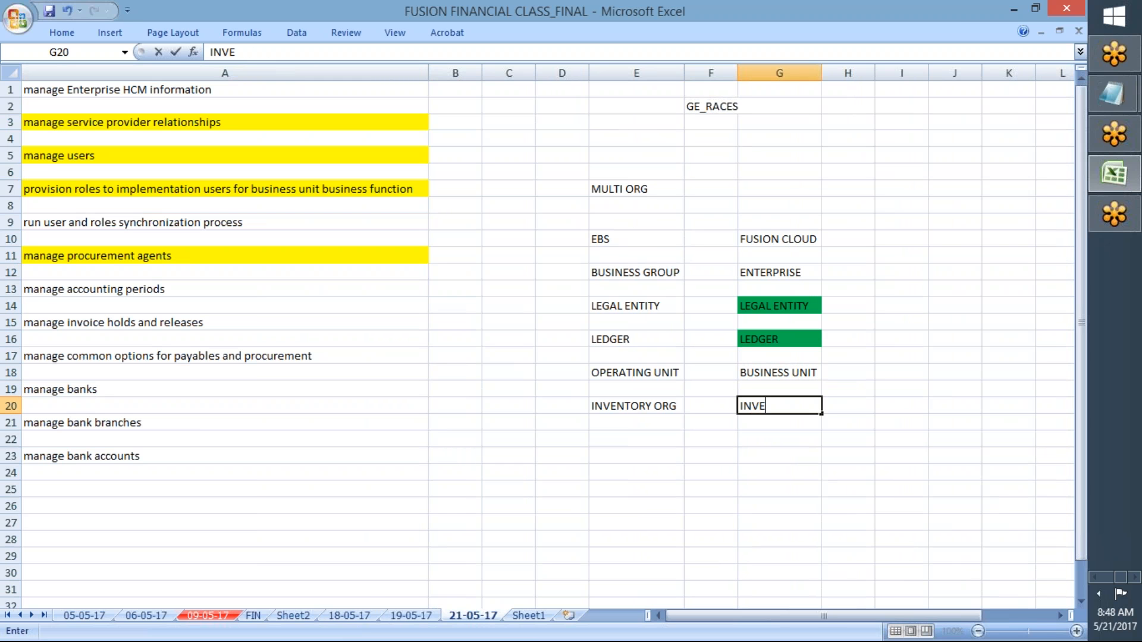
type("NTORY ORG")
key("Return")
key("Return")
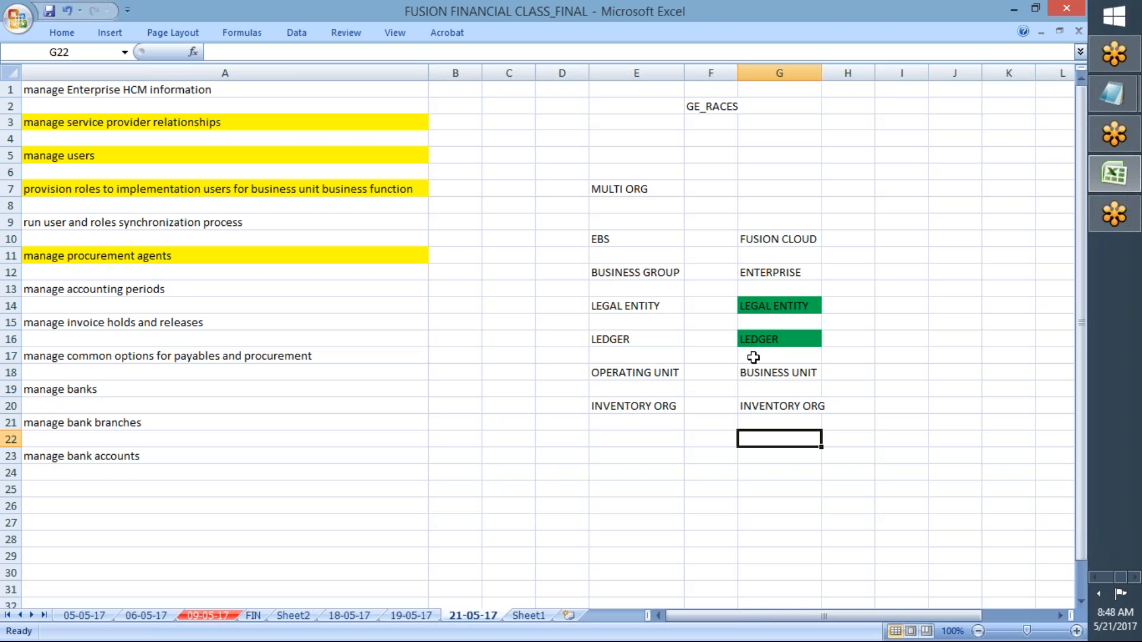
Step: Fill the ENTERPRISE cell G12 green
left_click(750, 278)
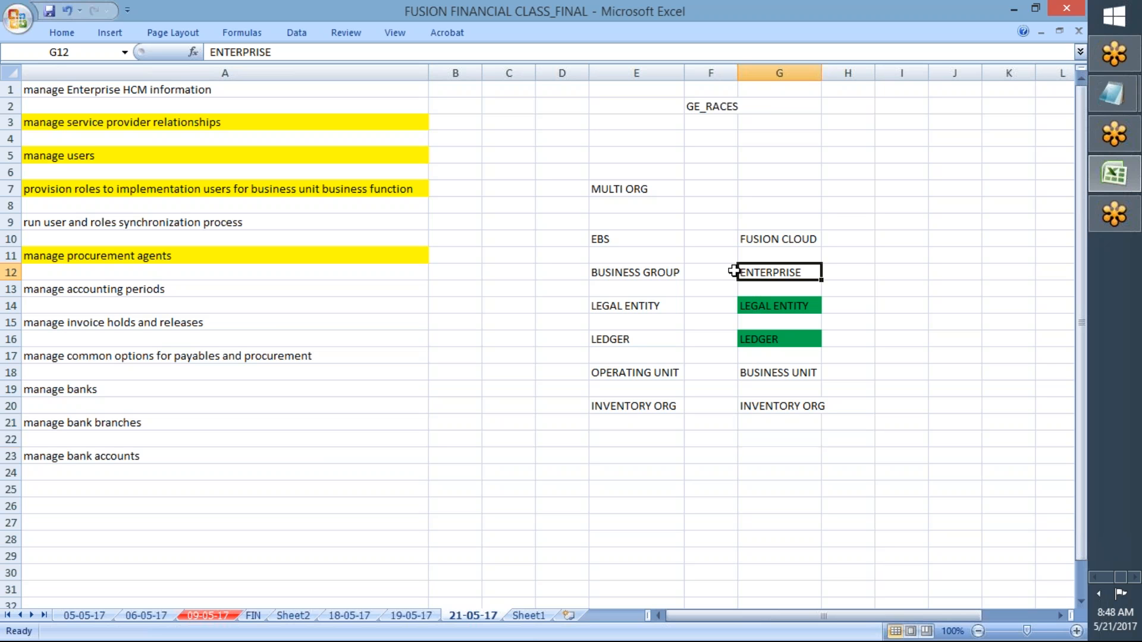
left_click(51, 30)
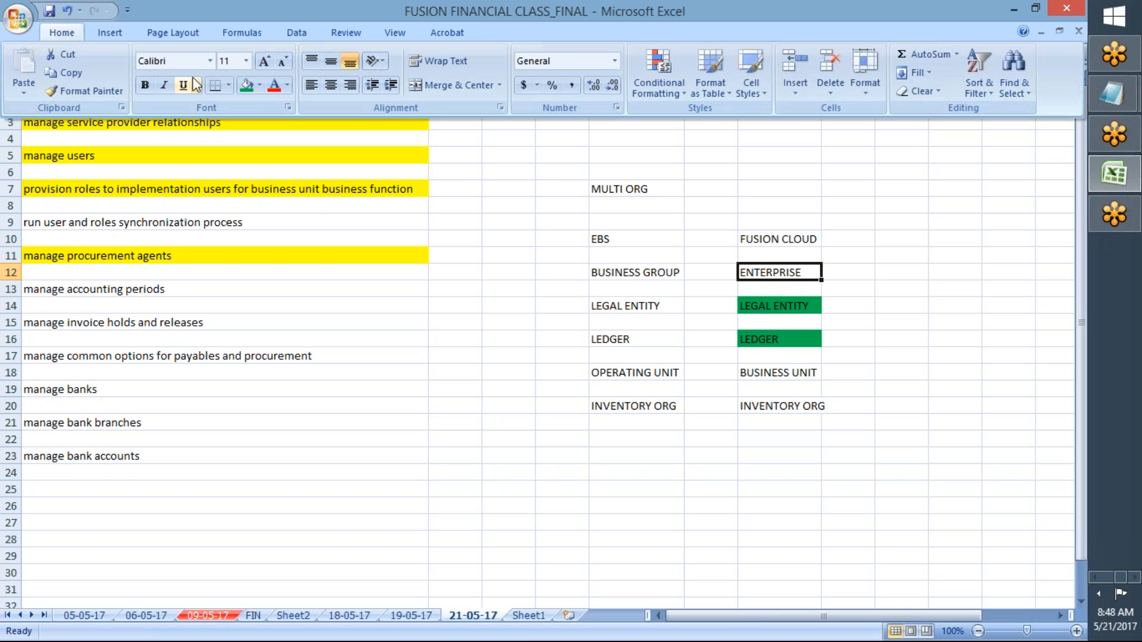
left_click(250, 89)
left_click(733, 287)
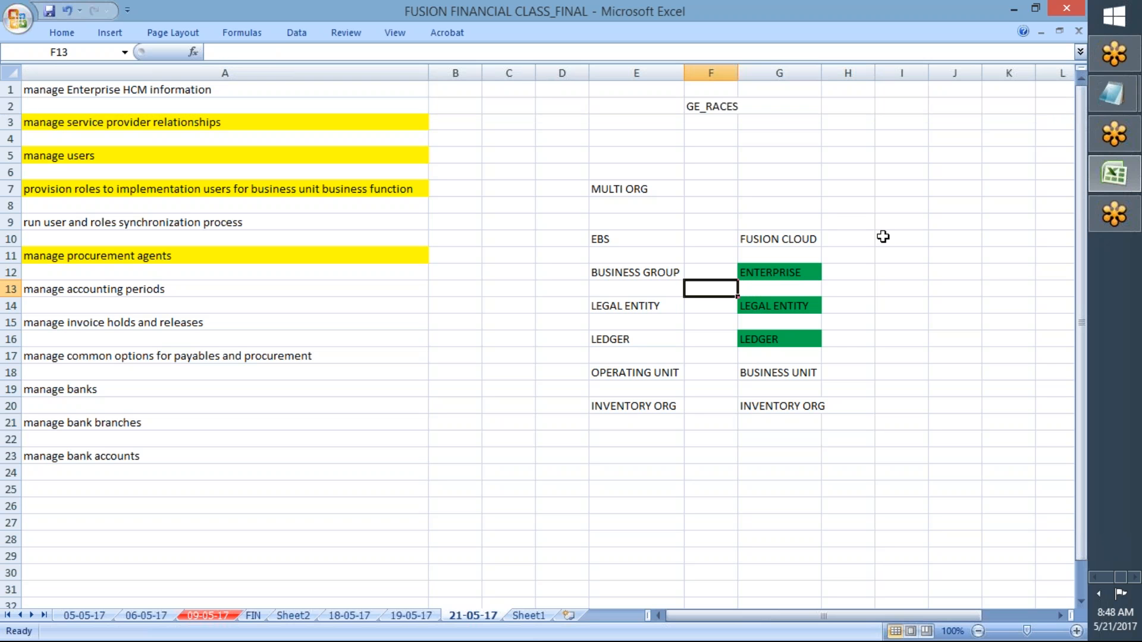
left_click(1095, 577)
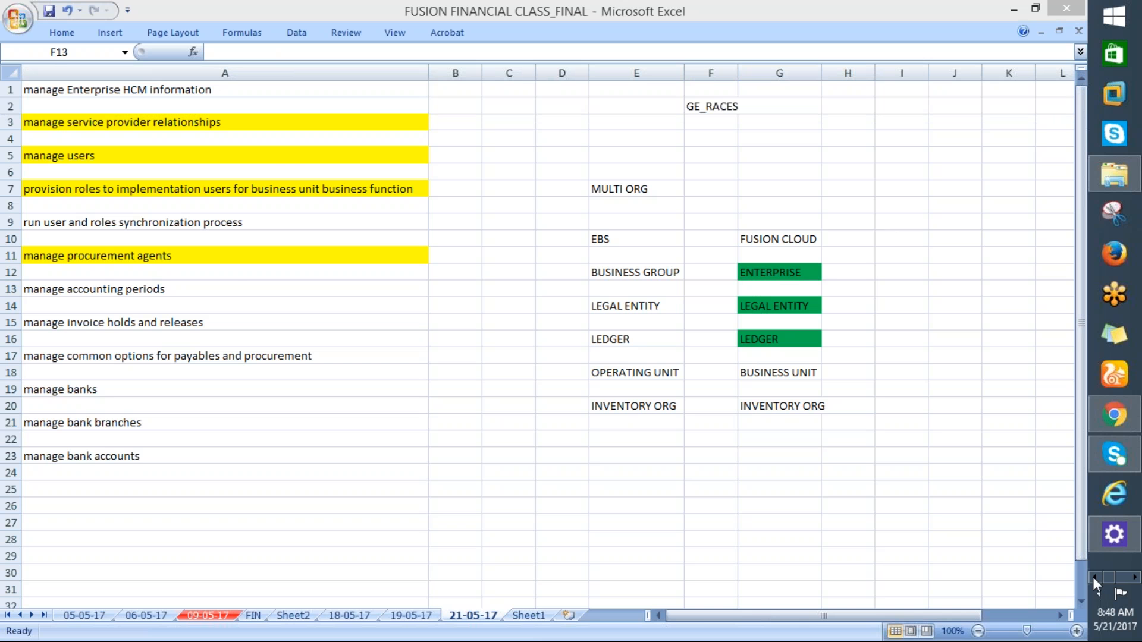
Step: Create enterprise configuration GE_RACES_ENTERPRISE, pasting the same name as its description
left_click(1114, 415)
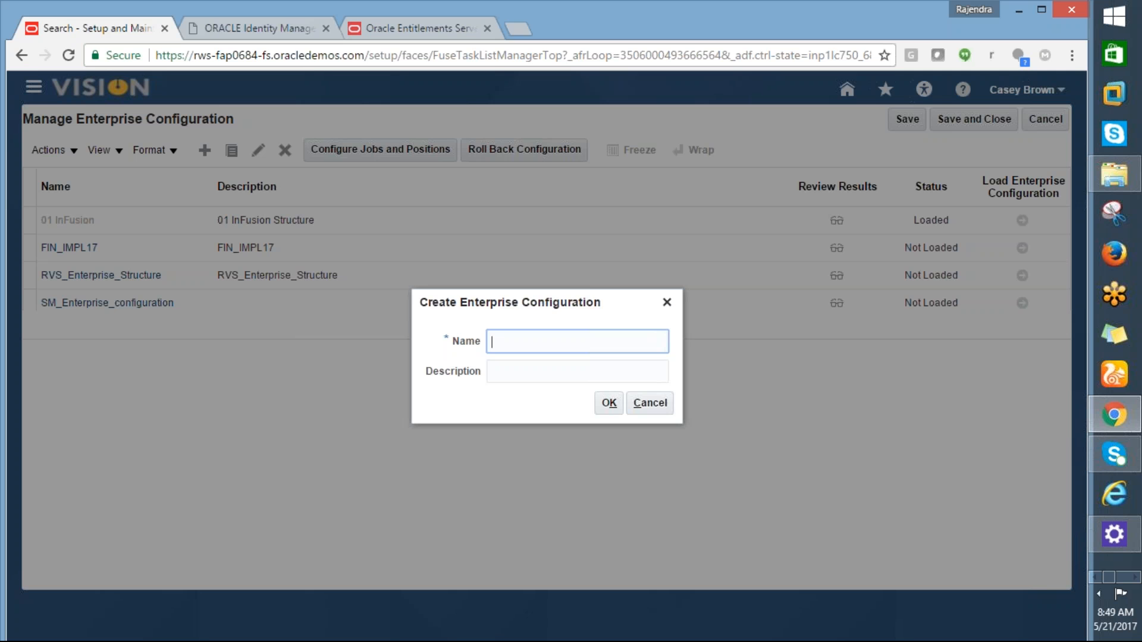
type("GE_RACES_ENTERPRISE")
left_click_drag(621, 337, 483, 349)
key("ctrl+c")
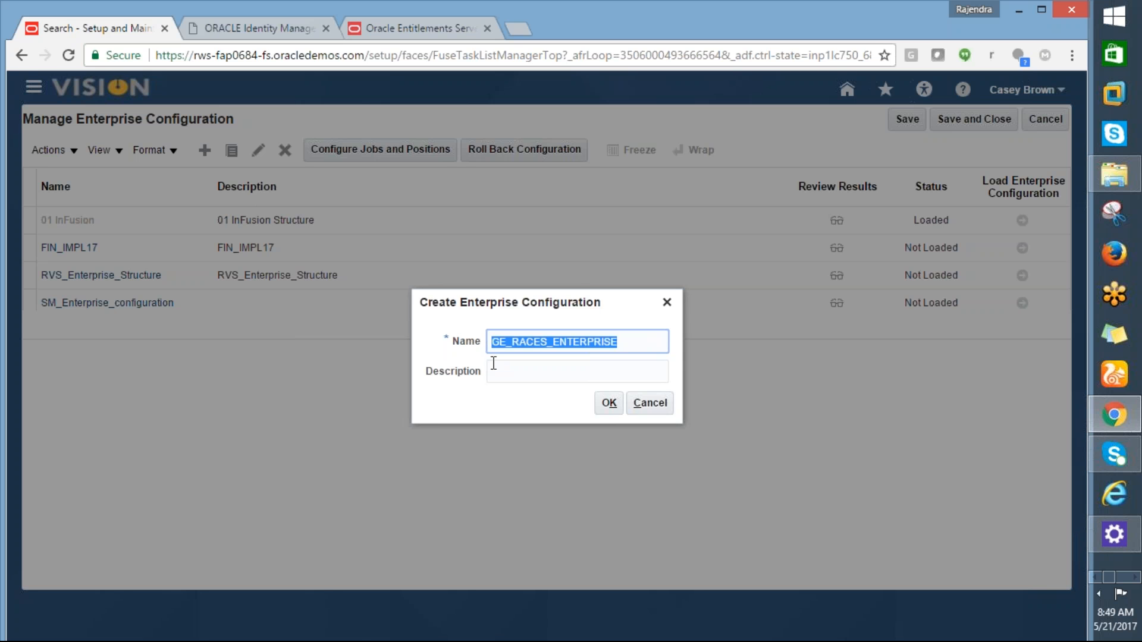
left_click(510, 373)
key("ctrl+v")
left_click(608, 404)
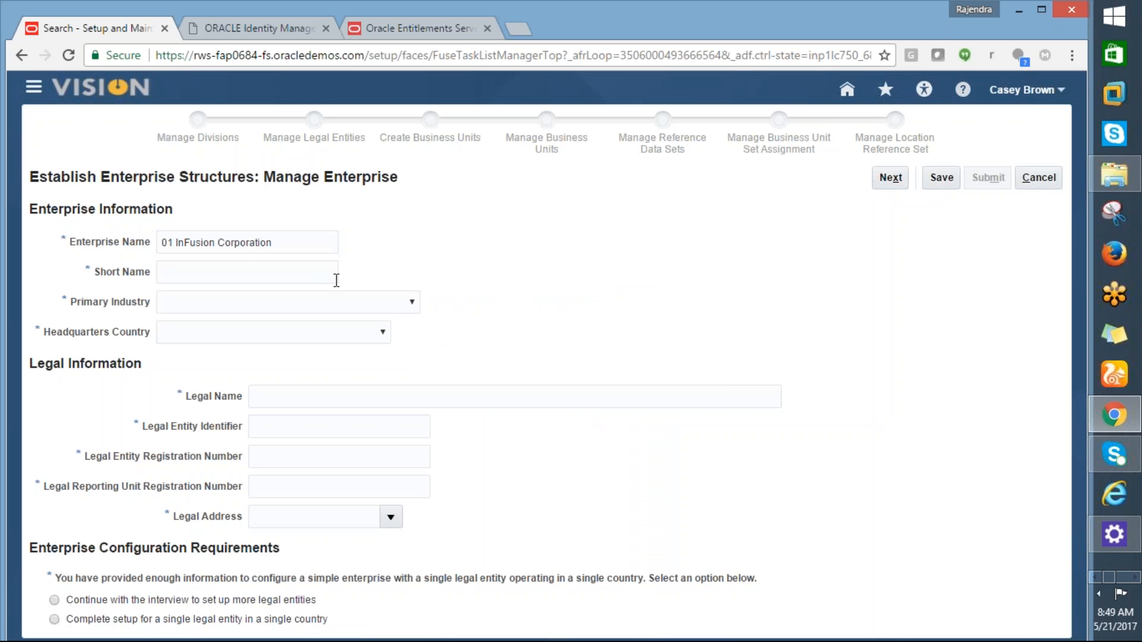
Step: Enter enterprise name GE_RACES_ENTERPRISE, short name GE_RACES_E, and primary industry Manufacturing
left_click_drag(275, 242, 160, 243)
type("GE_RACES_ENTERPRISE")
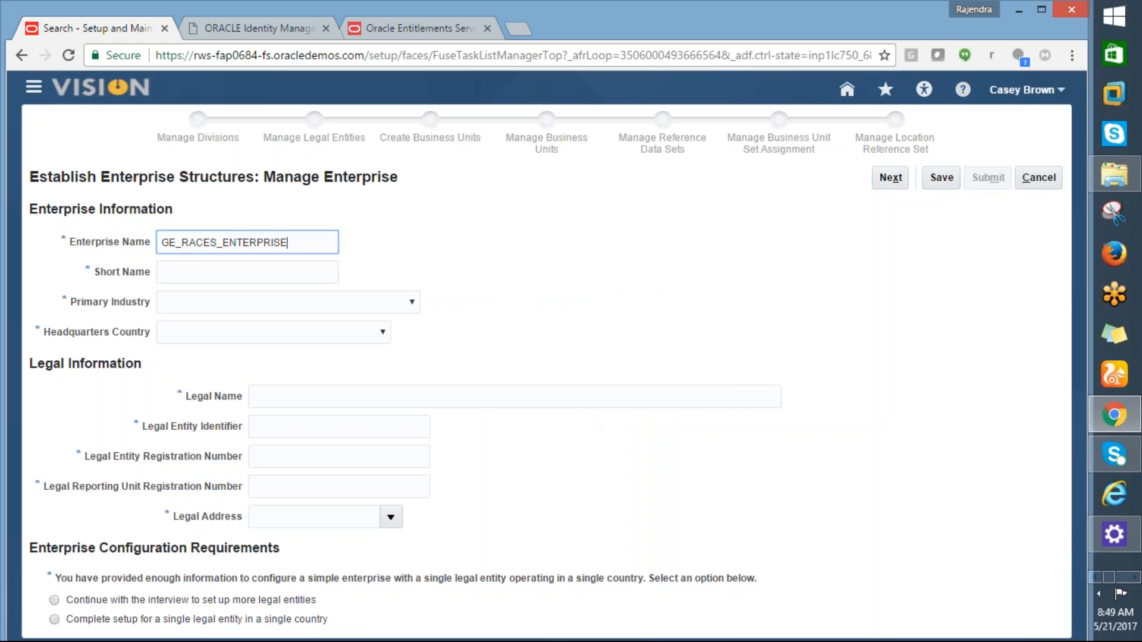
left_click(166, 271)
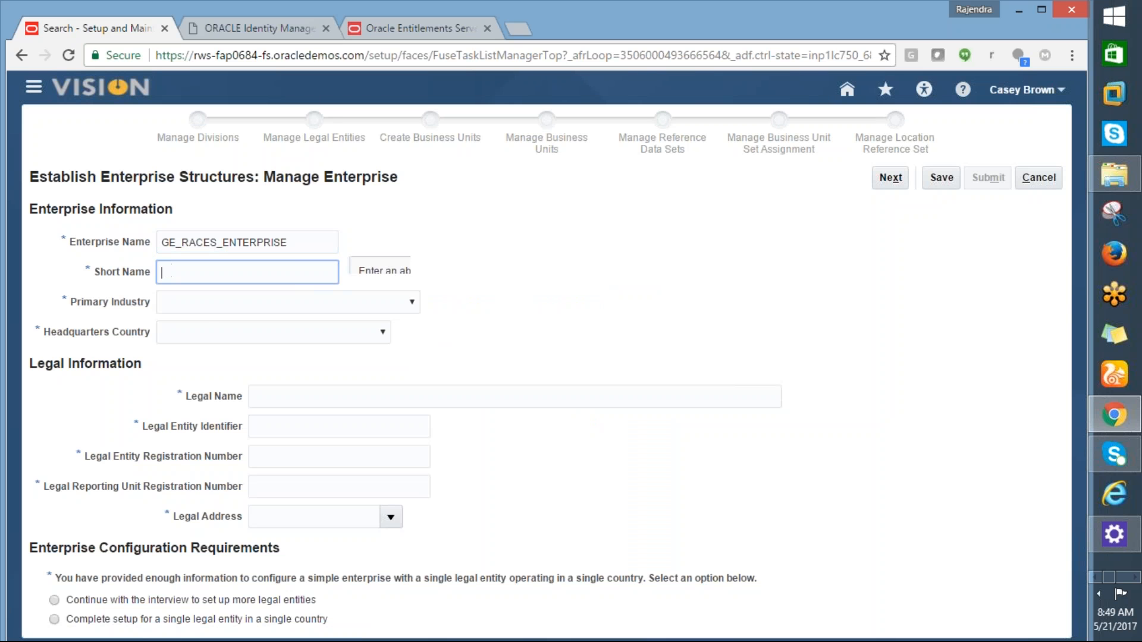
type("GE_RACES_E")
left_click(201, 305)
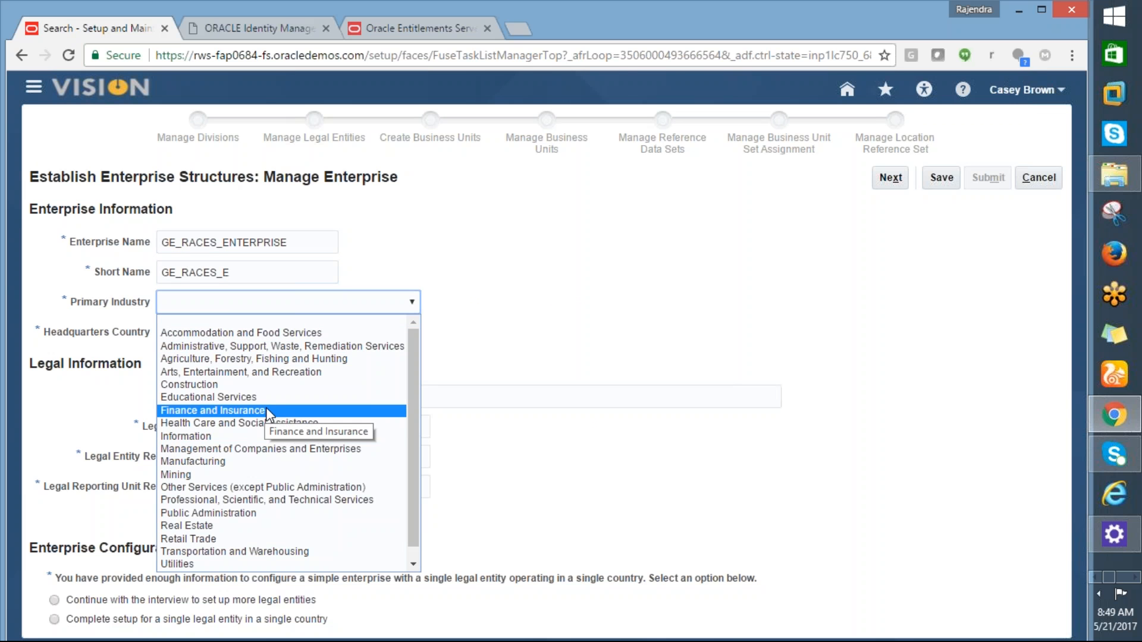
left_click_drag(409, 412, 412, 427)
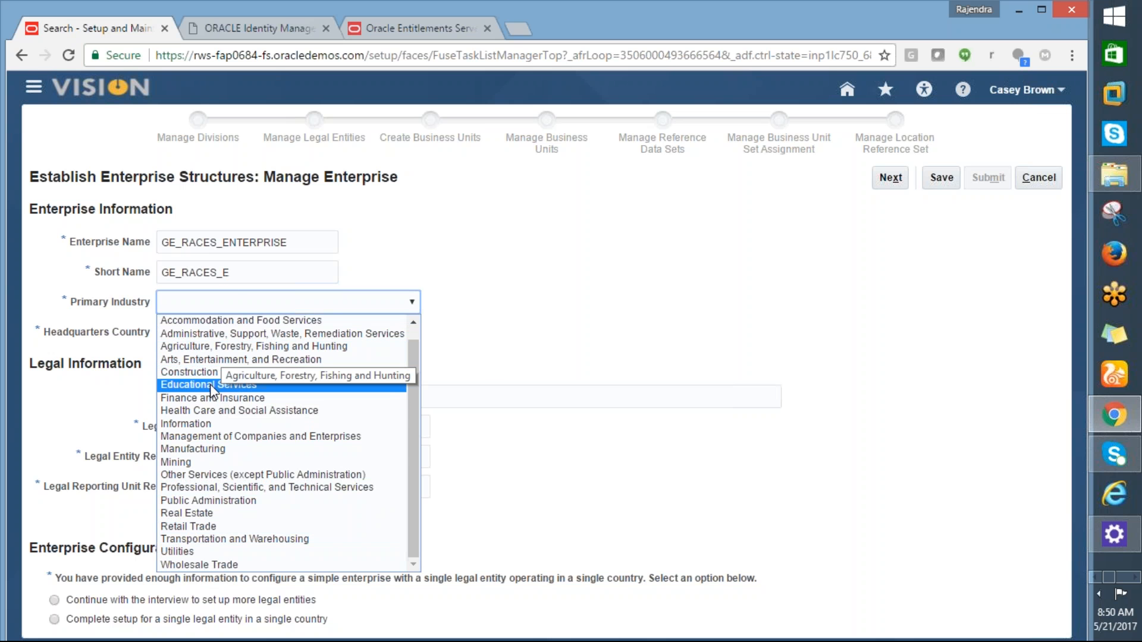
left_click(194, 451)
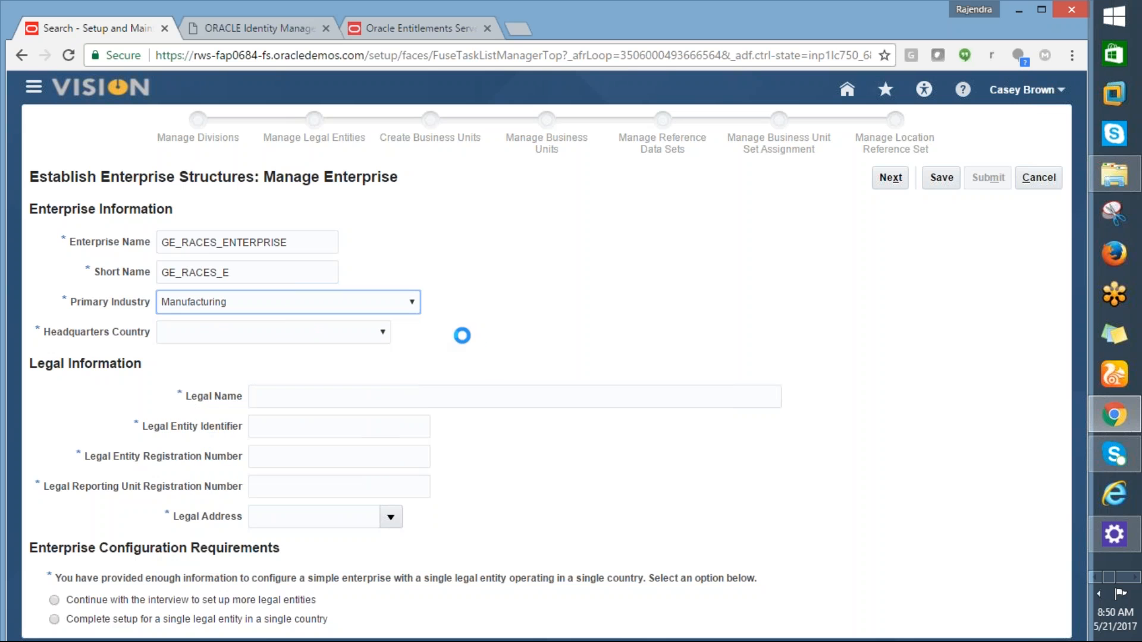
Step: Set the headquarters country to United States
left_click(369, 333)
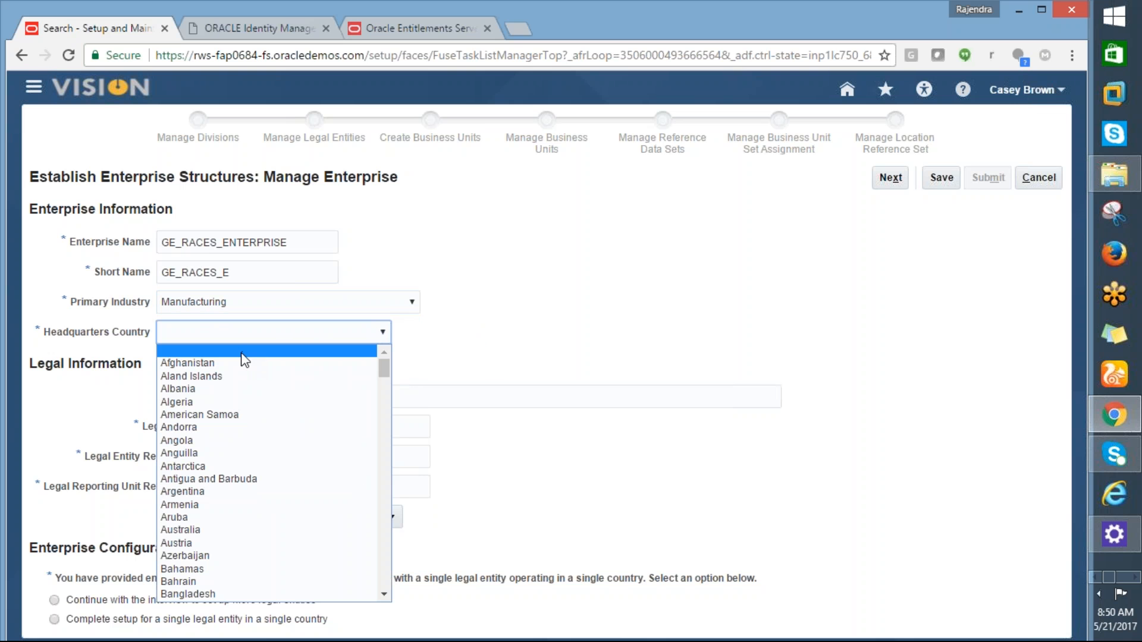
left_click(249, 335)
key("u")
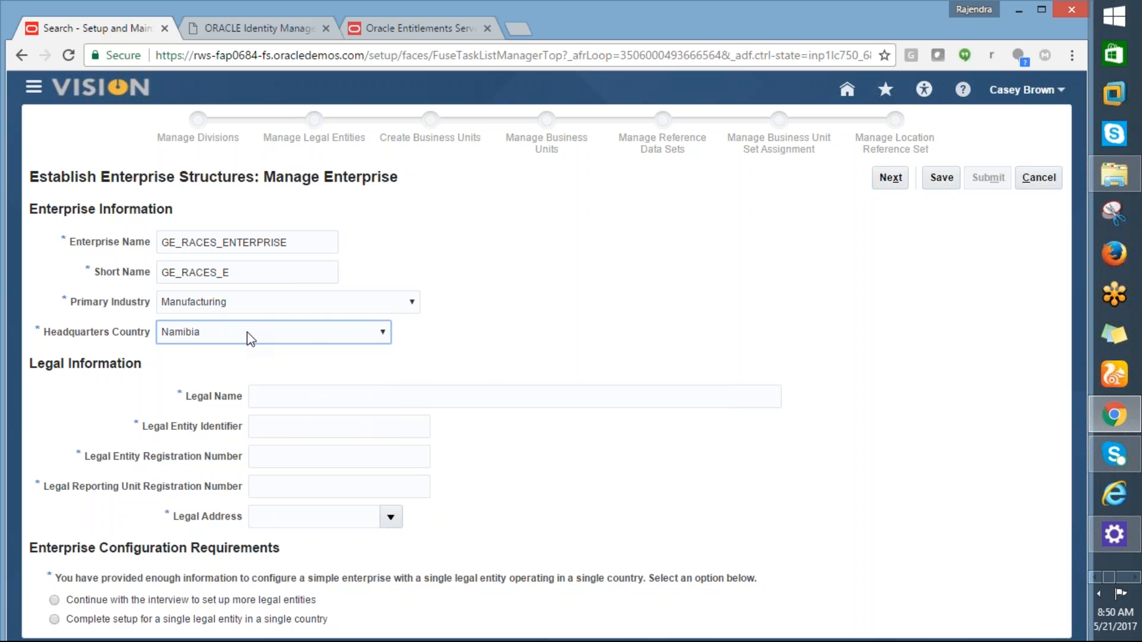
key("n")
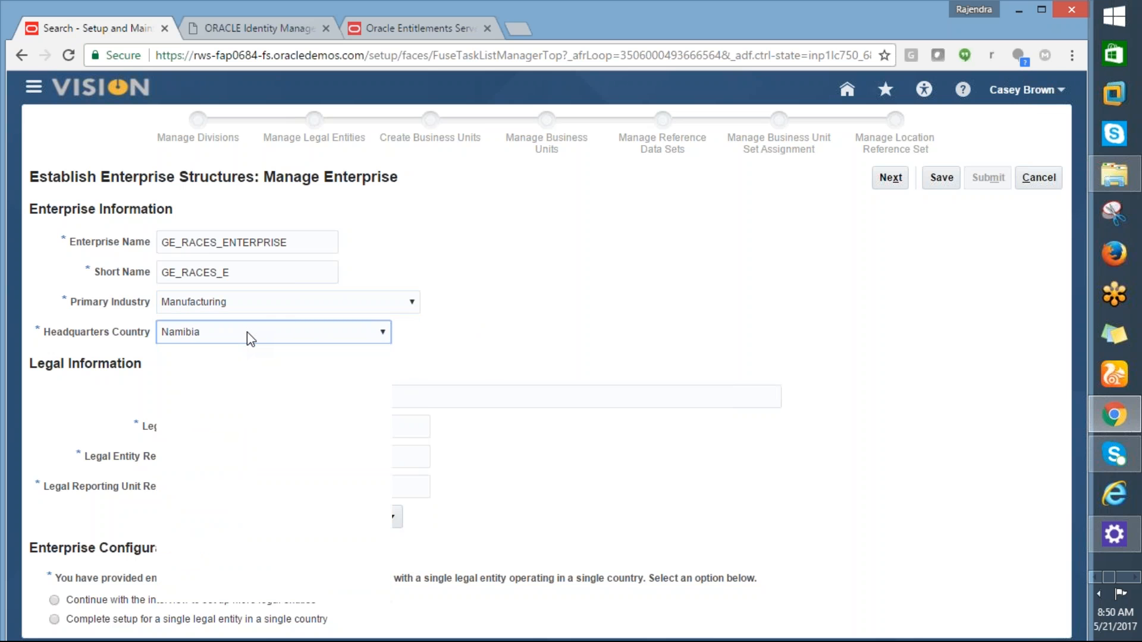
left_click(247, 332)
key("u")
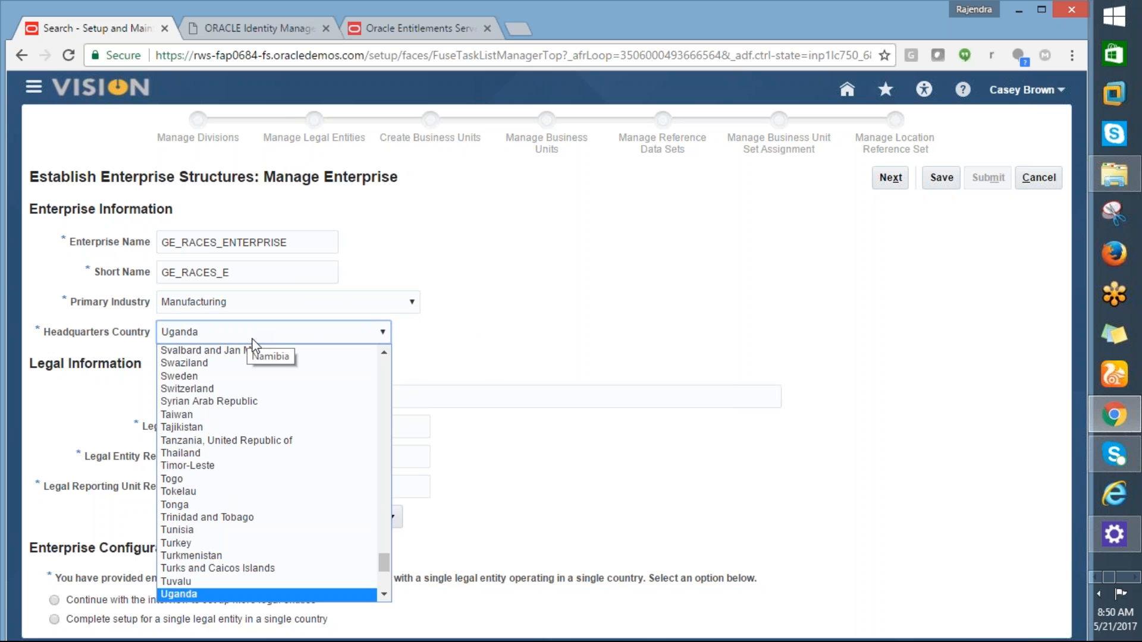
scroll(386, 576, "down", 2)
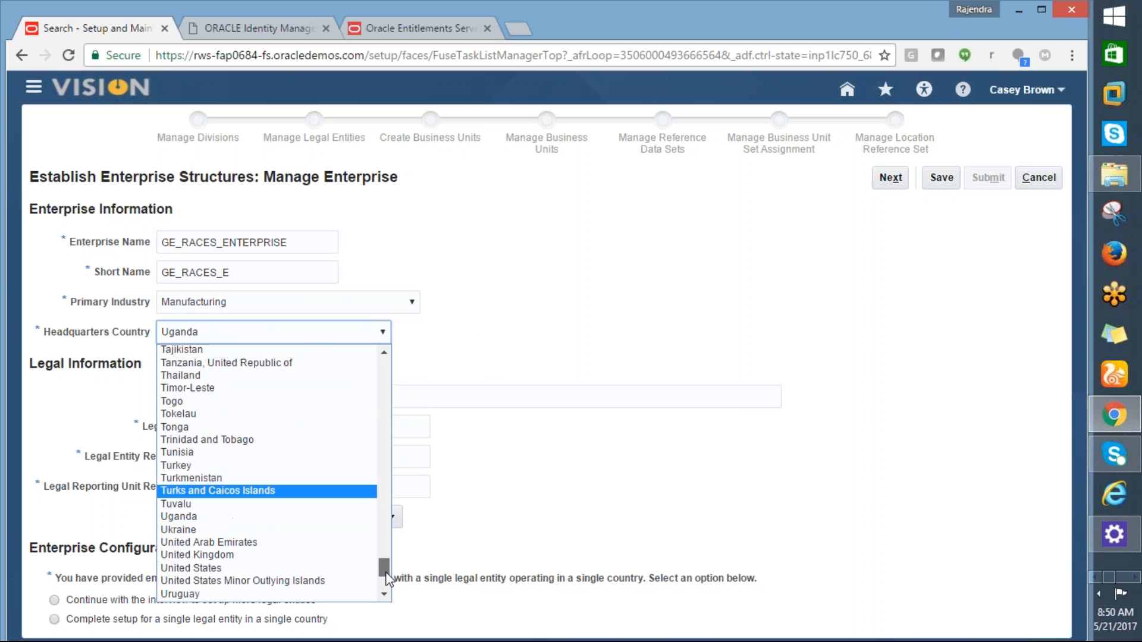
left_click(301, 568)
left_click(303, 400)
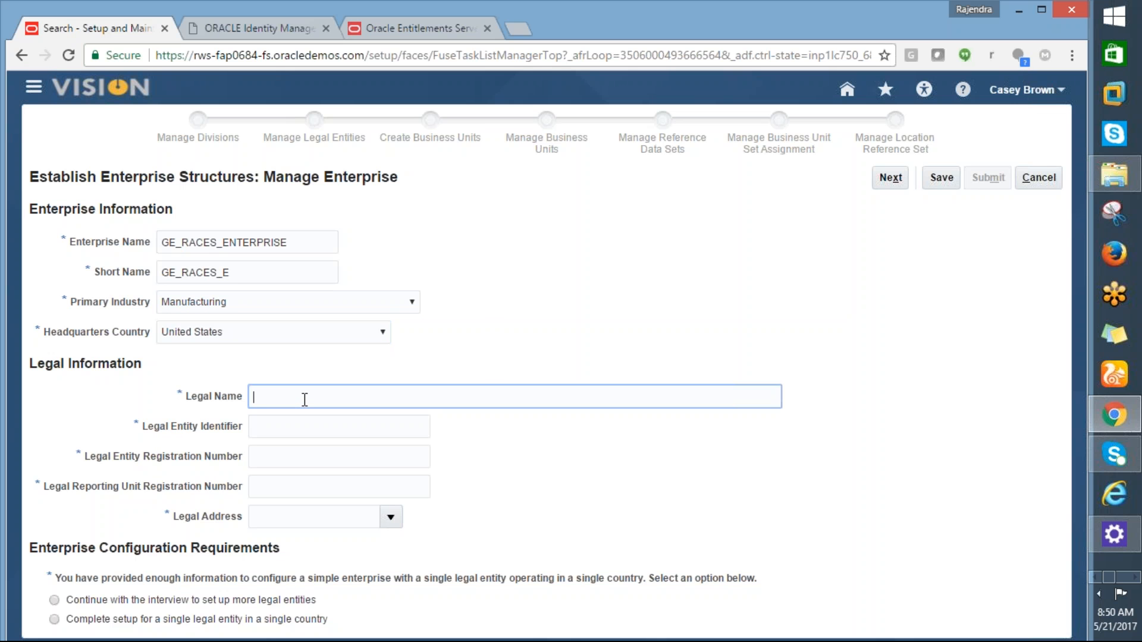
type("GE")
type(" RACES")
type(" LTD")
Step: Enter legal name GE_RACES CORP and legal entity identifier GE1234
key("BackSpace")
key("BackSpace")
key("BackSpace")
key("BackSpace")
type("COPR")
key("Tab")
type("LSE")
key("BackSpace")
key("BackSpace")
key("BackSpace")
type("GE")
left_click(339, 400)
key("BackSpace")
key("BackSpace")
key("BackSpace")
key("BackSpace")
key("BackSpace")
key("BackSpace")
key("BackSpace")
key("BackSpace")
key("BackSpace")
key("BackSpace")
key("BackSpace")
type("_RACES CORP")
key("Tab")
type("G")
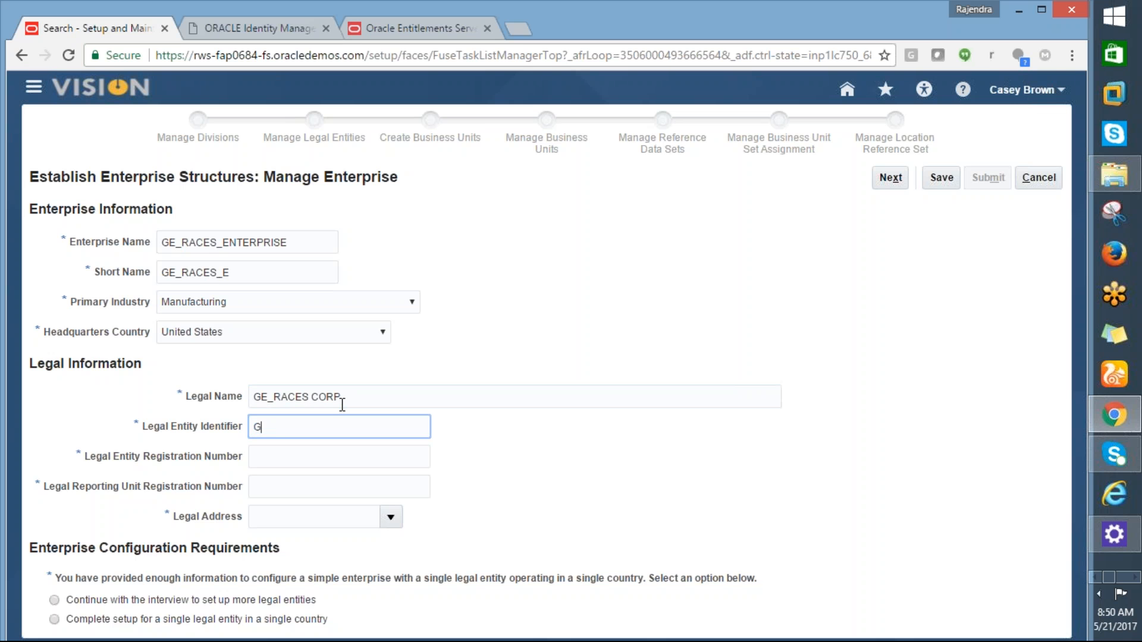
type("E1234")
Step: Enter registration numbers GE7896 and GE23456, then look up a legal address
key("Tab")
type("GE7")
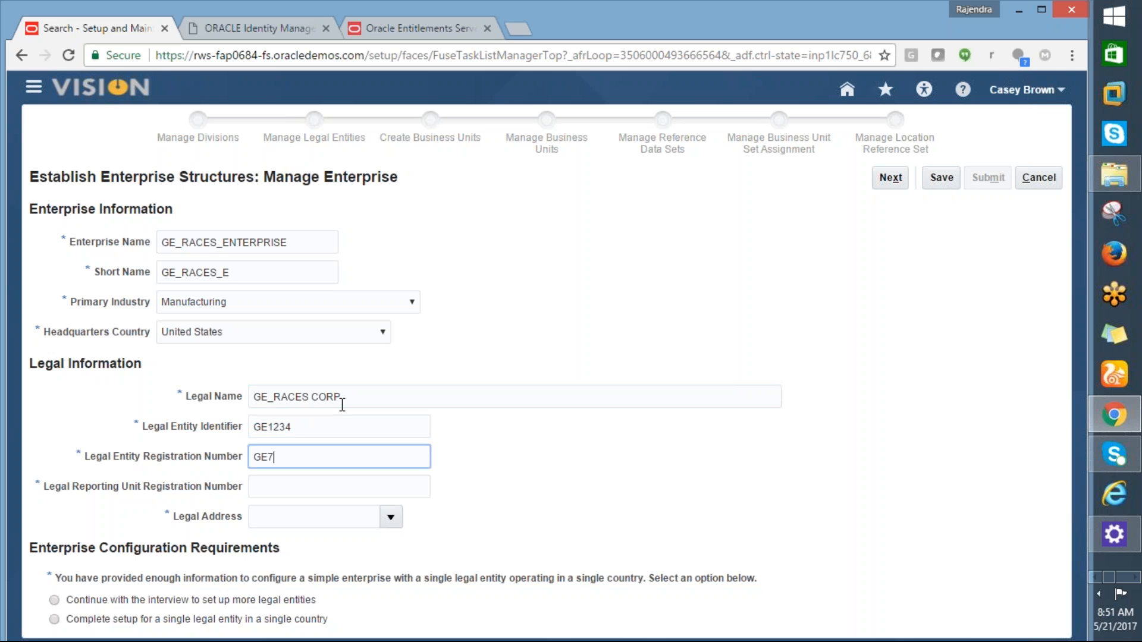
type("896")
left_click(318, 486)
type("GE")
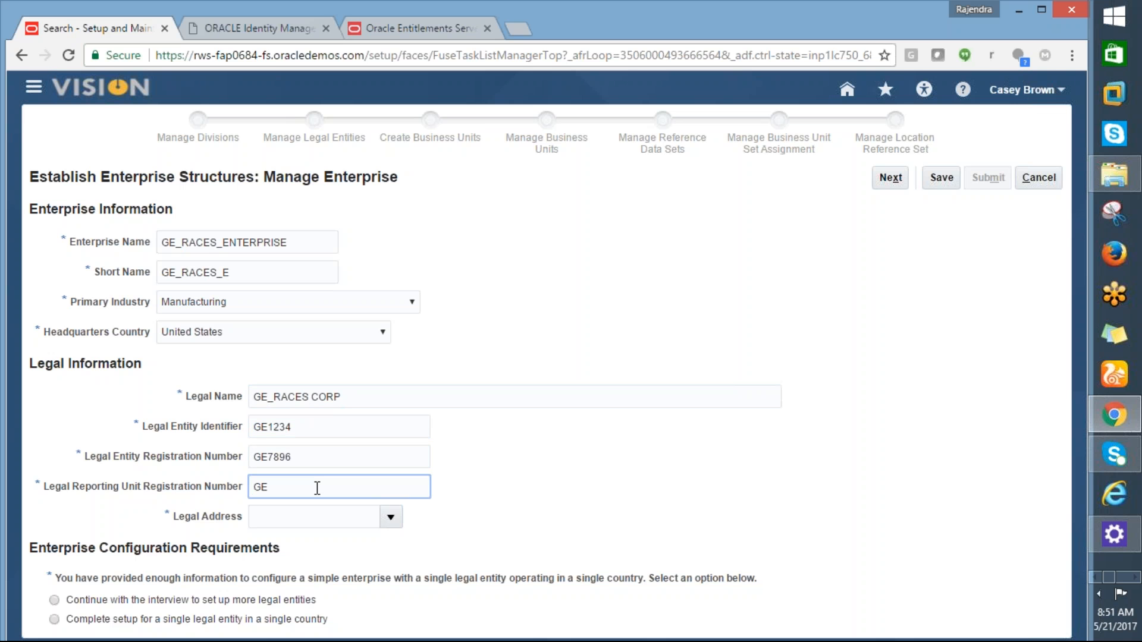
type("23456")
left_click(389, 518)
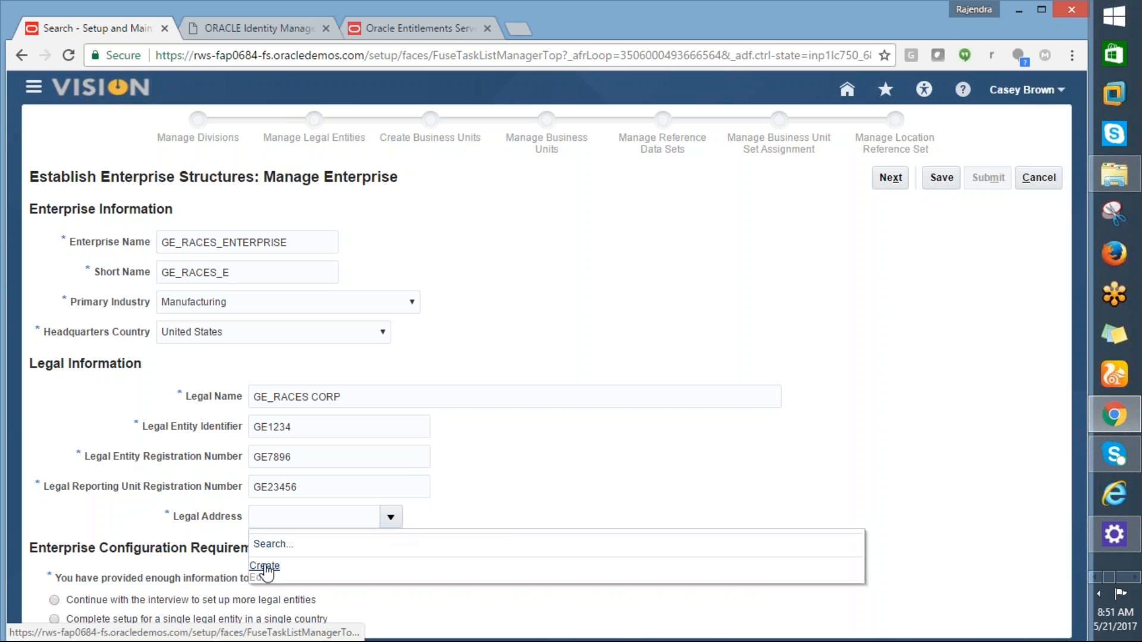
left_click(265, 567)
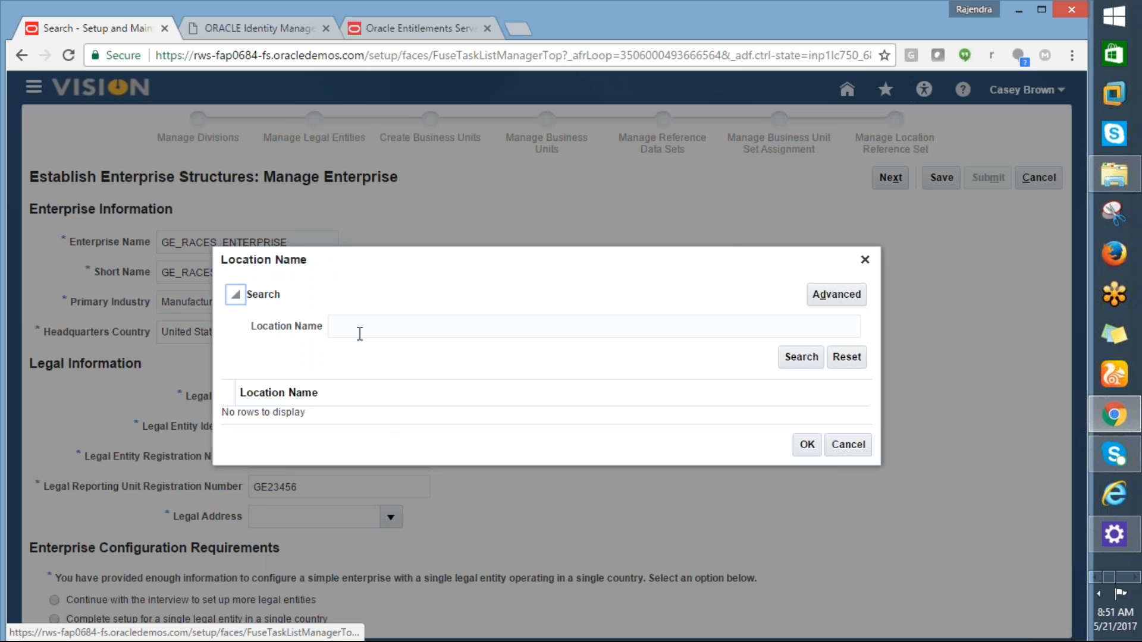
Step: Search locations for GE% and MAIN%, find no matches, and cancel the lookup
left_click(359, 334)
type("G")
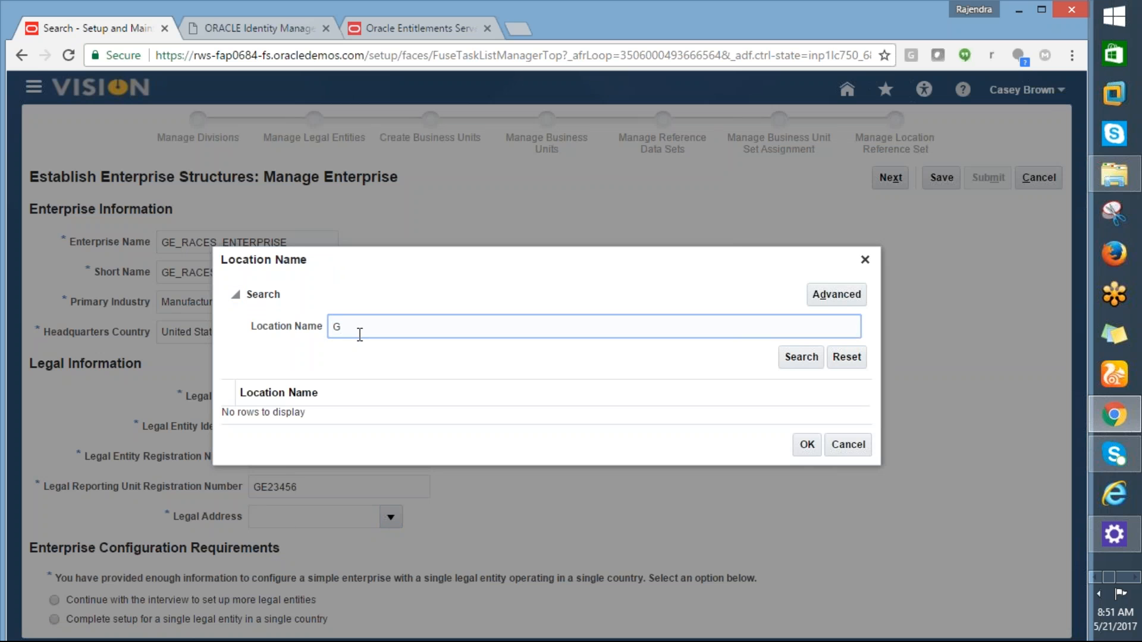
type("E%")
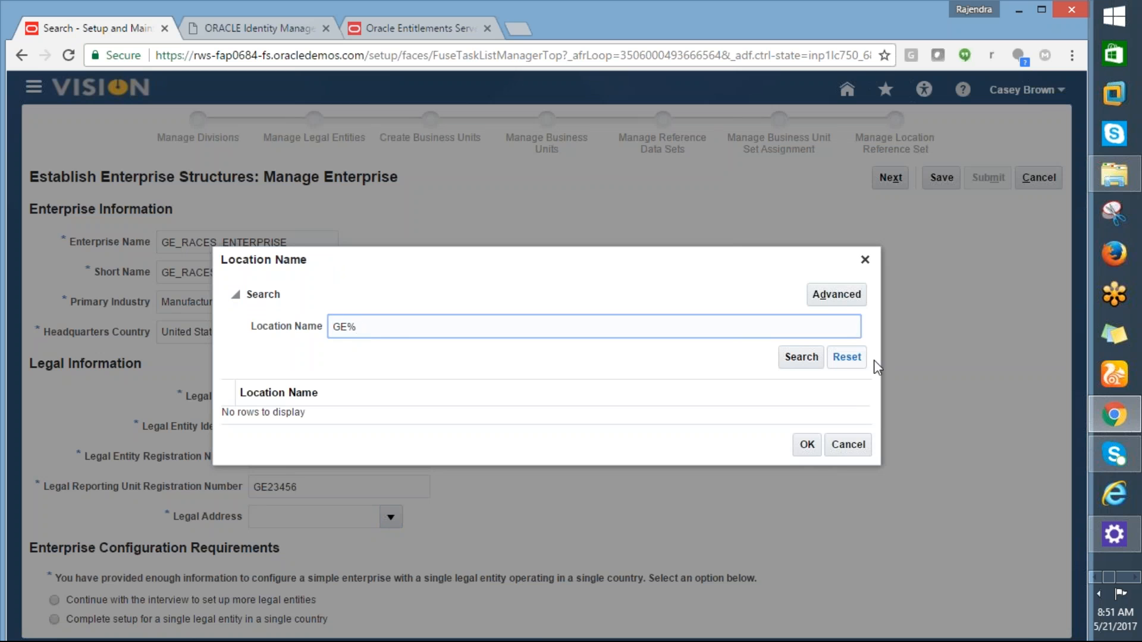
left_click(801, 358)
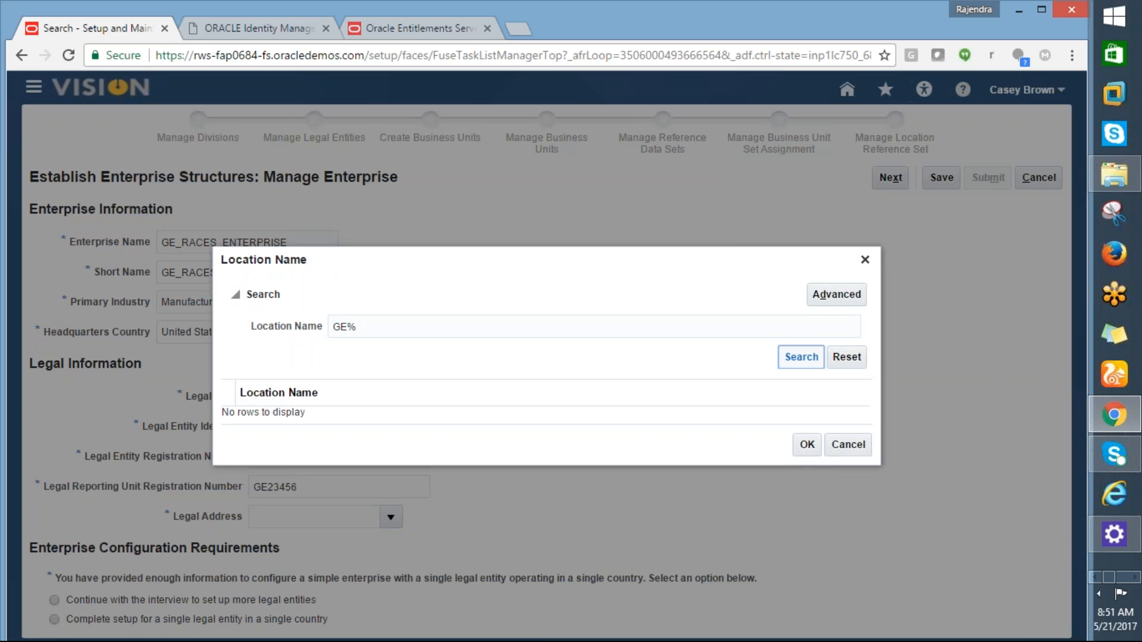
left_click(351, 329)
key("BackSpace")
key("BackSpace")
type("MAIN")
left_click(800, 358)
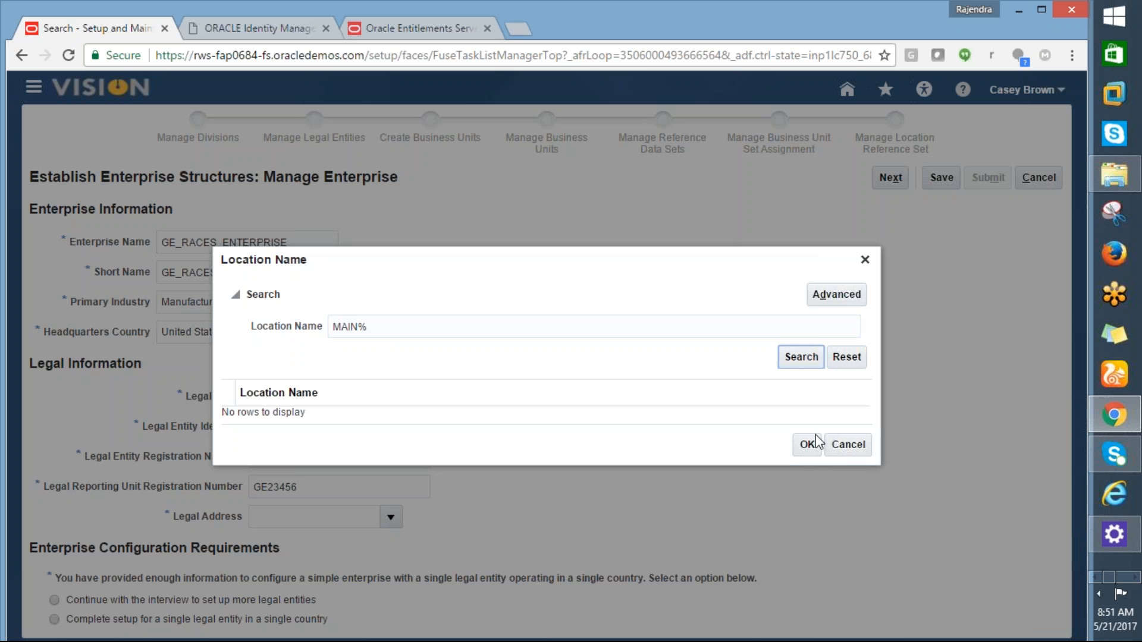
left_click(846, 451)
left_click(391, 517)
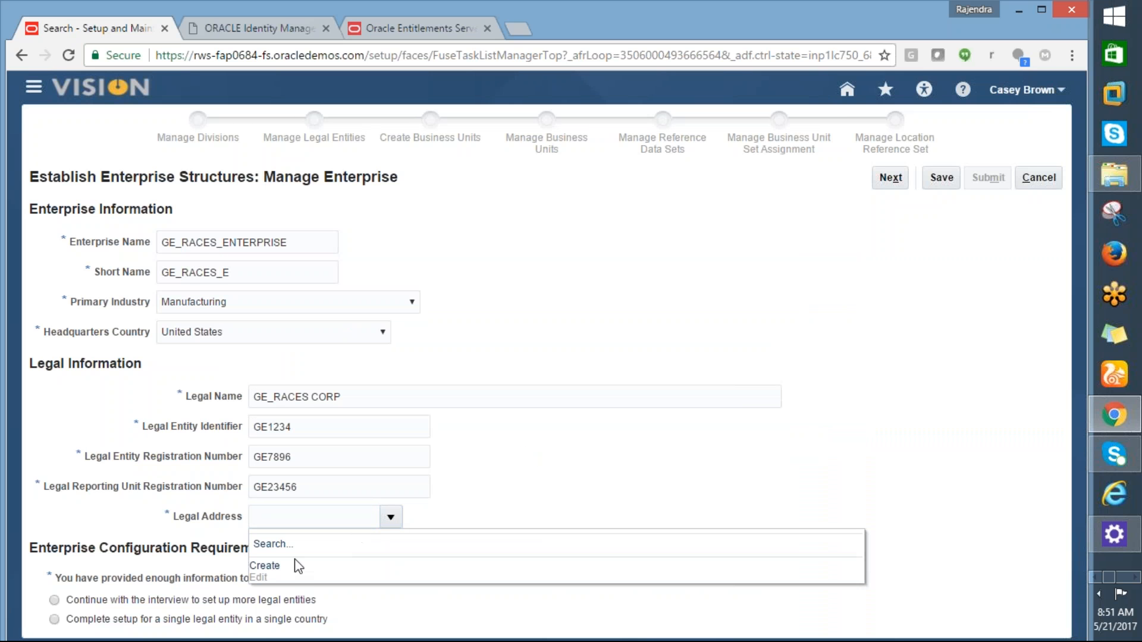
Step: Create a new location GE RACES at 1 MAIN STREET, New York, NY
left_click(273, 570)
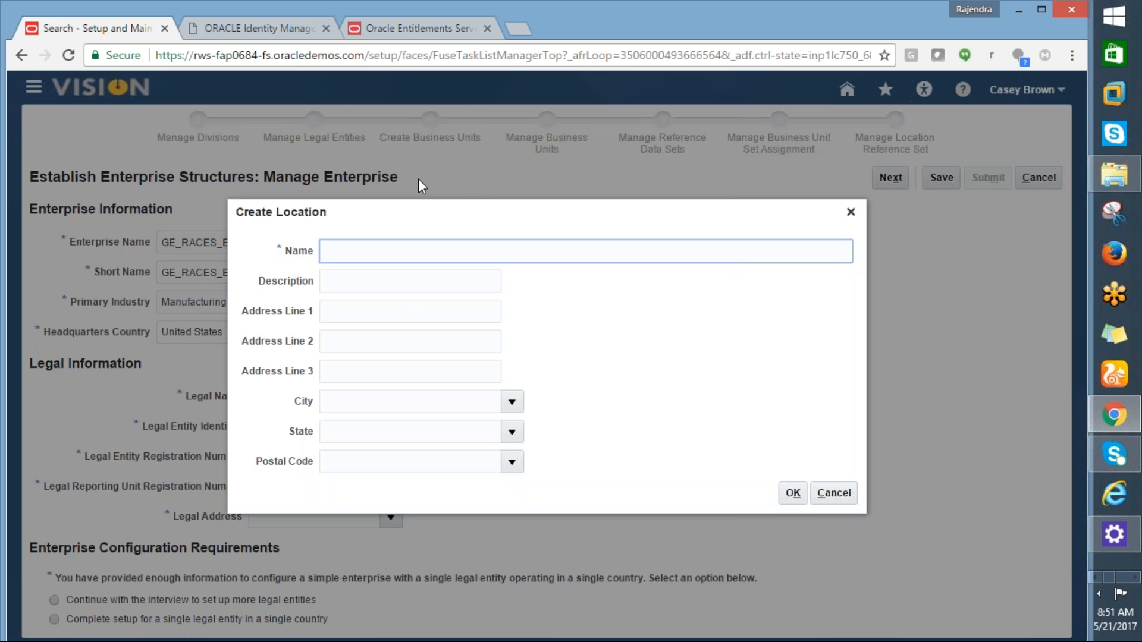
type("GE RACES")
key("Tab")
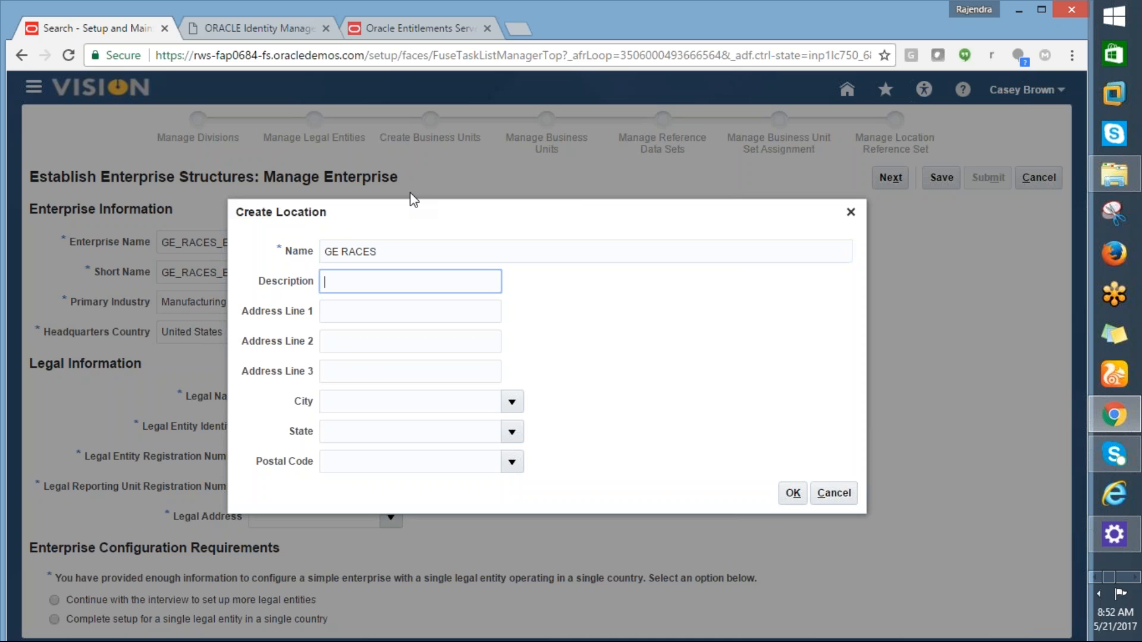
key("Tab")
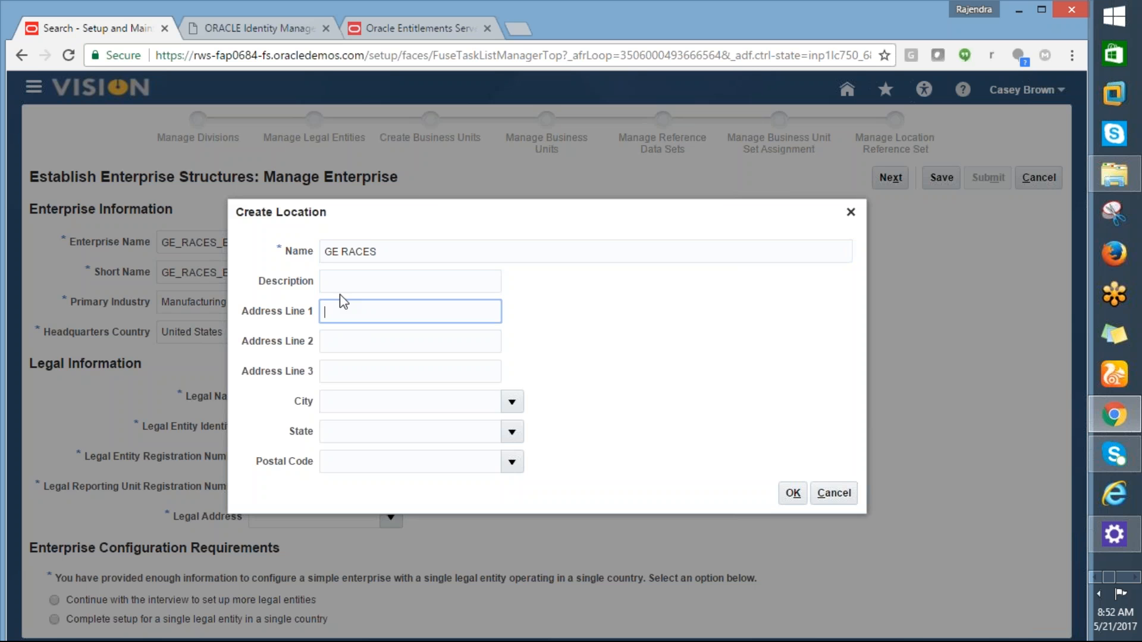
type("500")
key("BackSpace")
type("1 MAIN STREET")
key("Tab")
key("Tab")
key("Tab")
type("New York")
key("Tab")
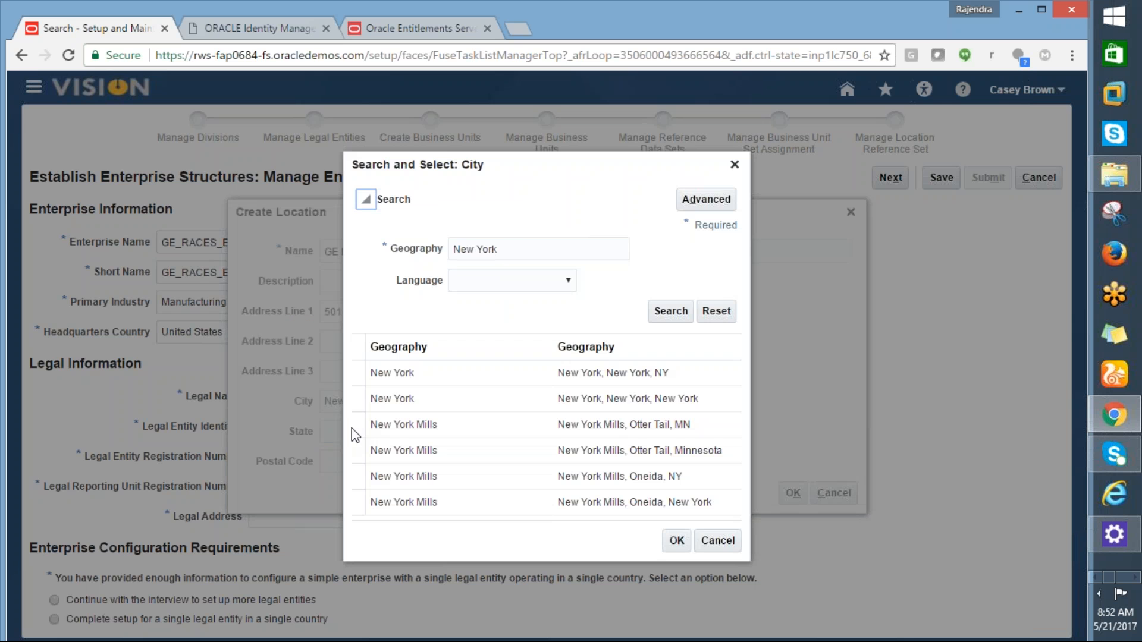
left_click(409, 382)
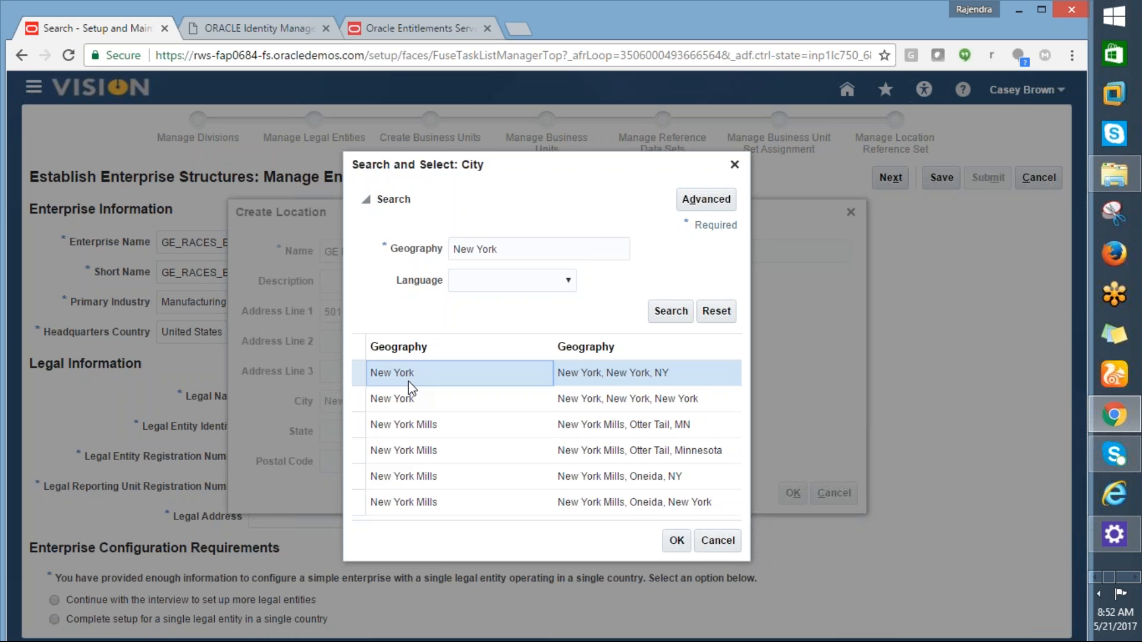
left_click(675, 539)
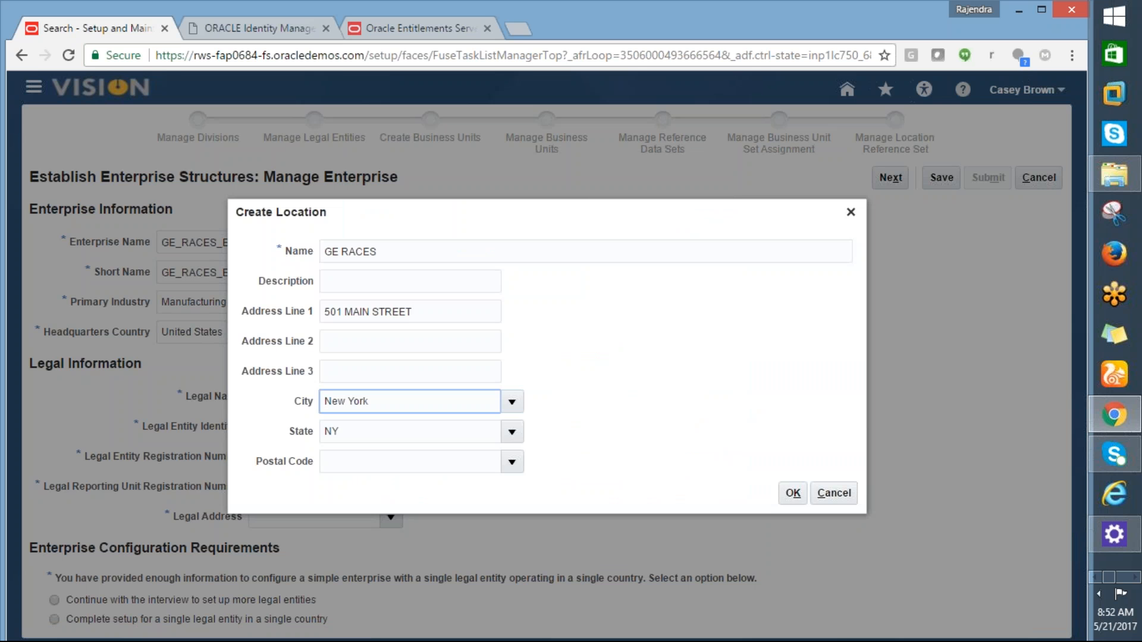
Step: Change the postal code from 12345 to 10001 and save the location as legal address
left_click(332, 462)
type("1")
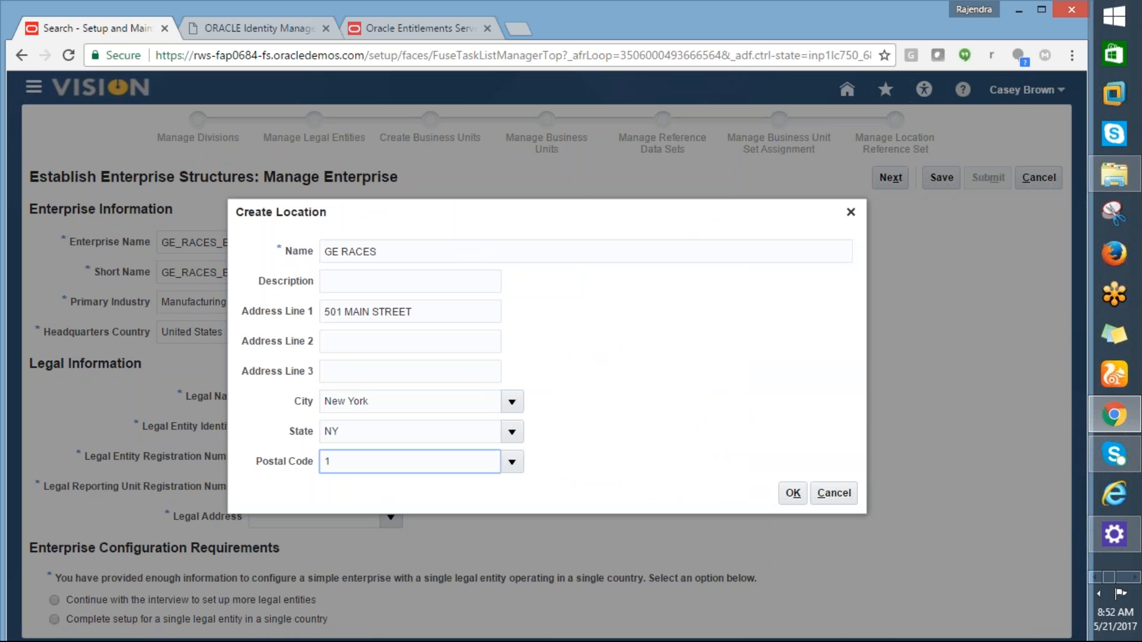
type("2345")
key("Return")
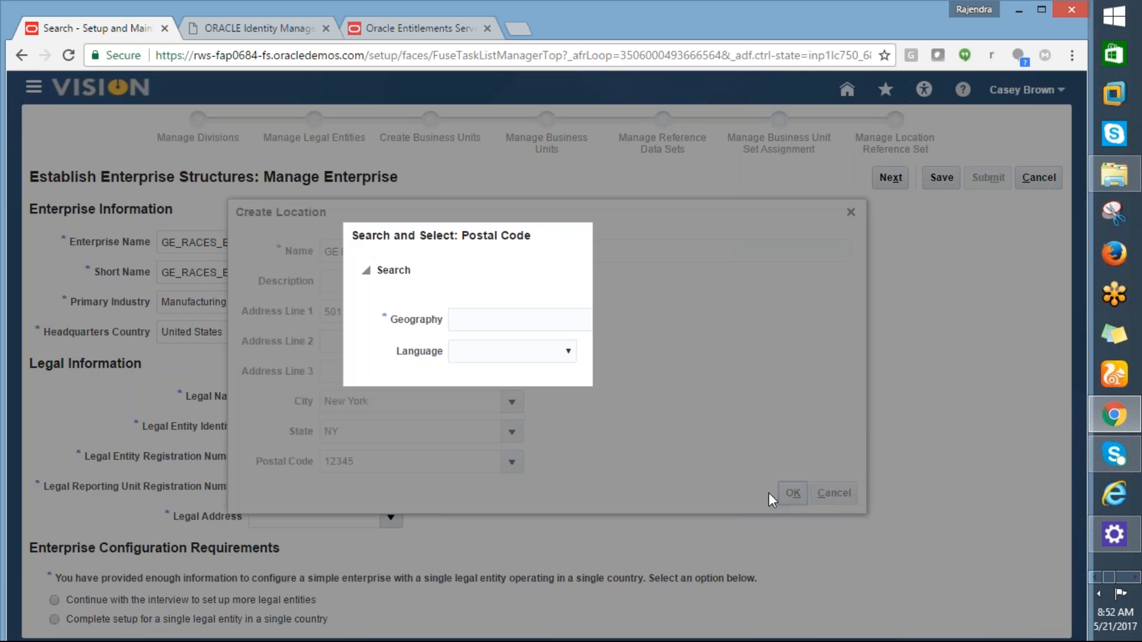
left_click(672, 382)
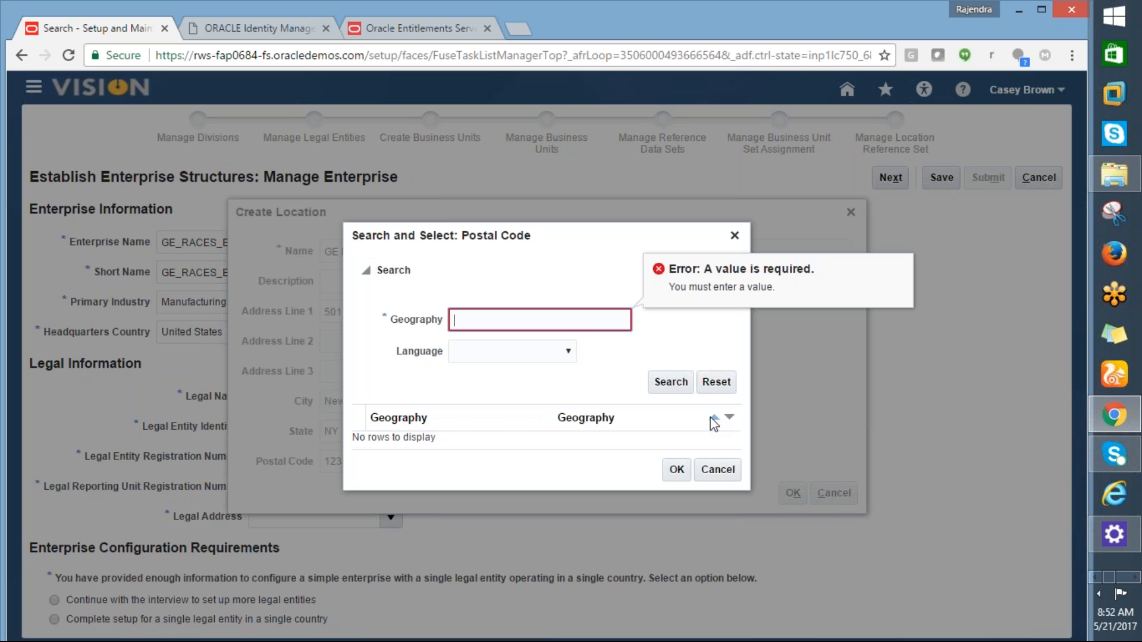
left_click_drag(705, 421, 718, 472)
left_click(705, 474)
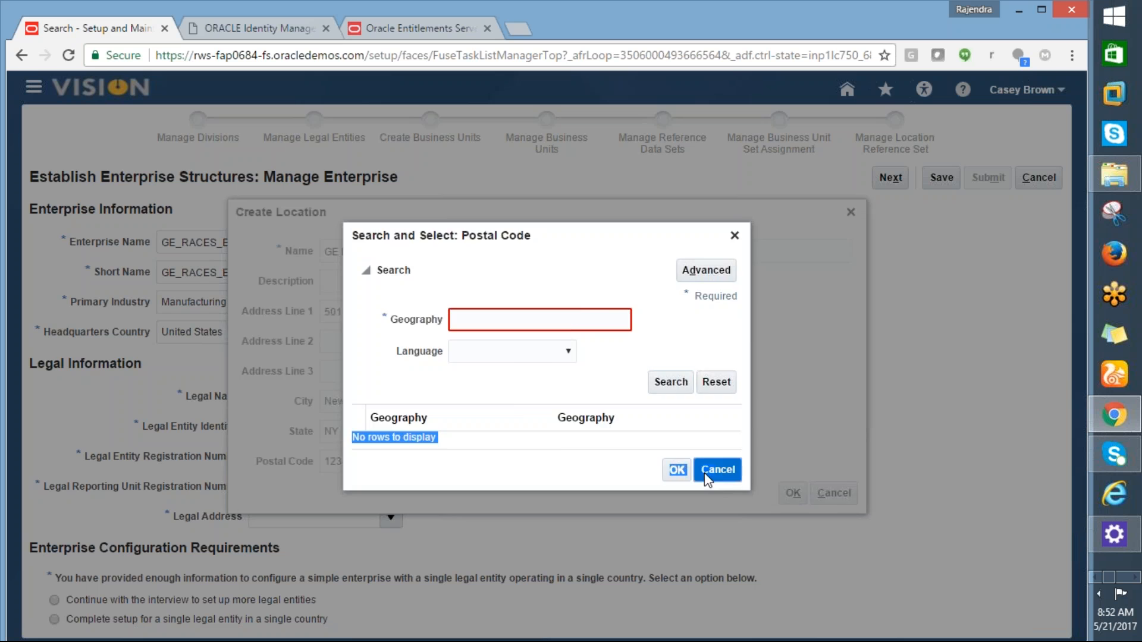
left_click_drag(380, 470, 328, 470)
type("1000")
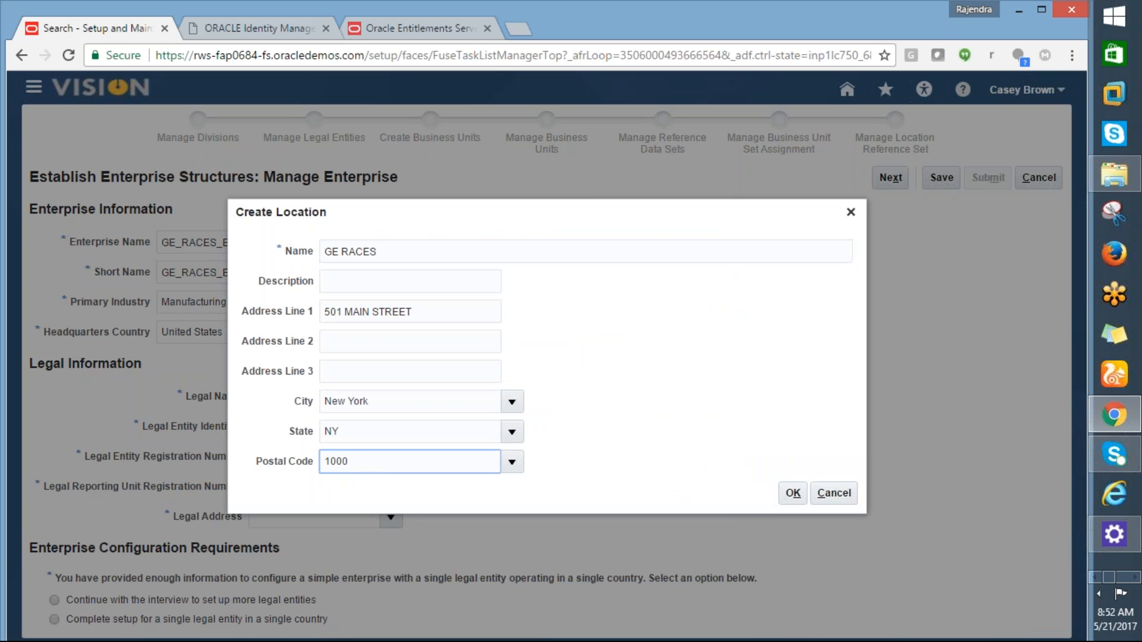
type("1")
key("Tab")
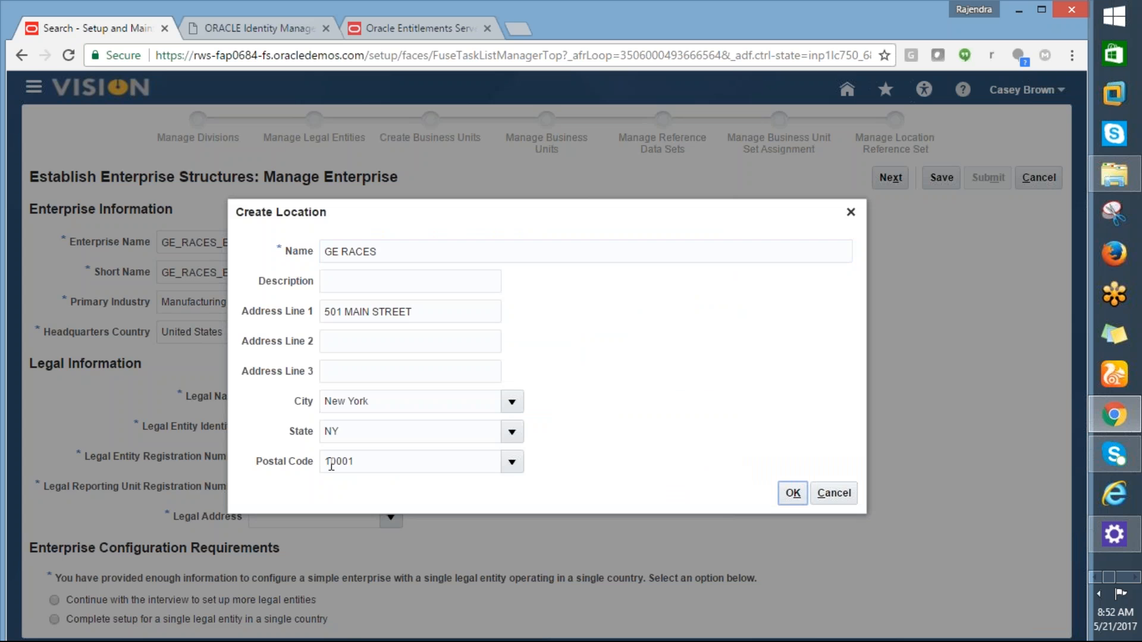
left_click(793, 493)
left_click(533, 420)
left_click(675, 488)
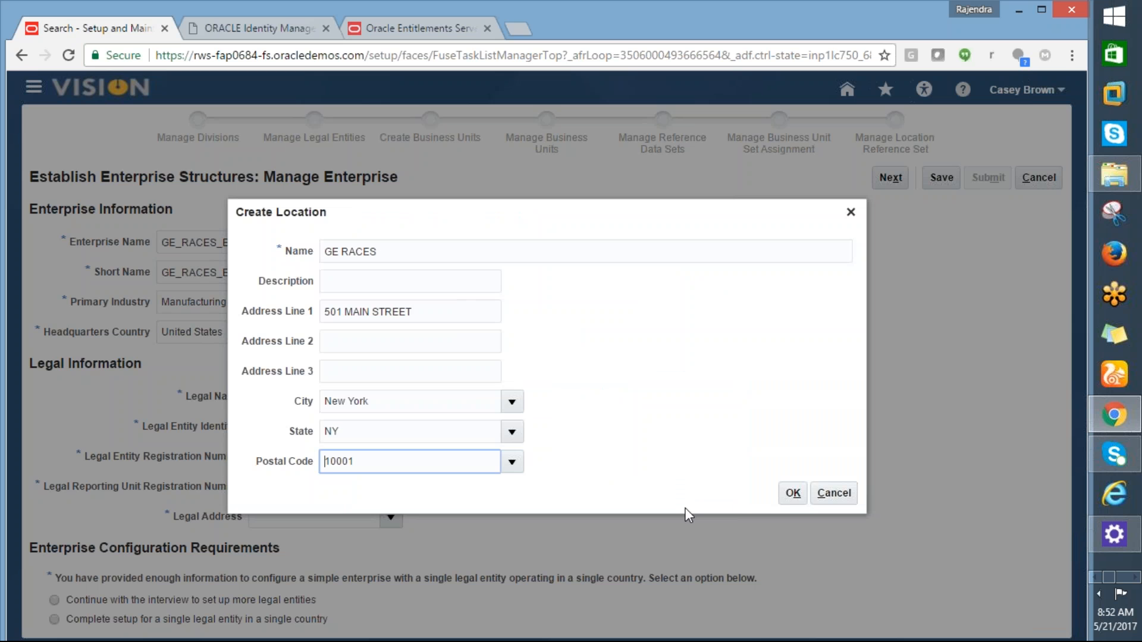
left_click(784, 494)
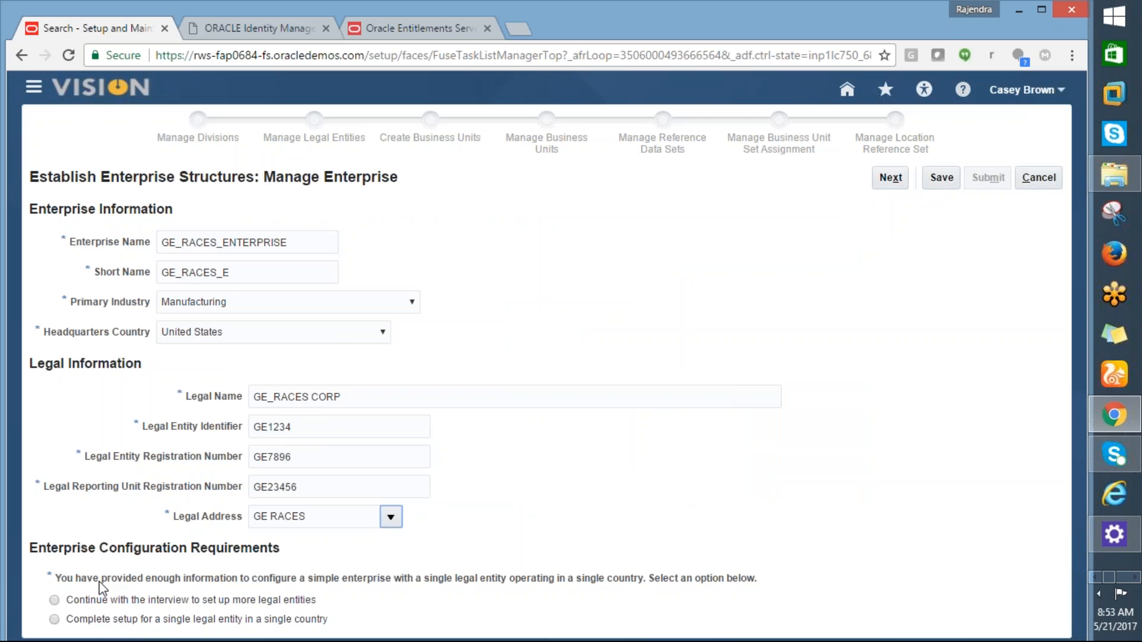
Step: Pick the 'Complete setup for a single legal entity in a single country' option
left_click(52, 617)
Step: Review the GE_RACES_ENTERPRISE structure results and submit the configuration
left_click(891, 177)
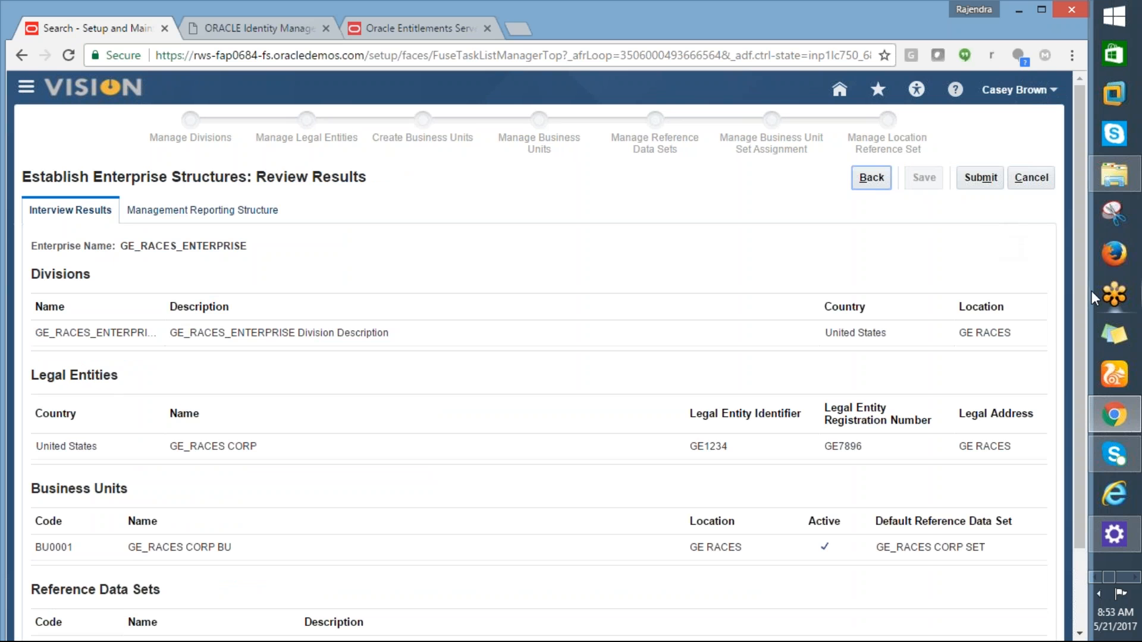
left_click_drag(1077, 301, 1069, 265)
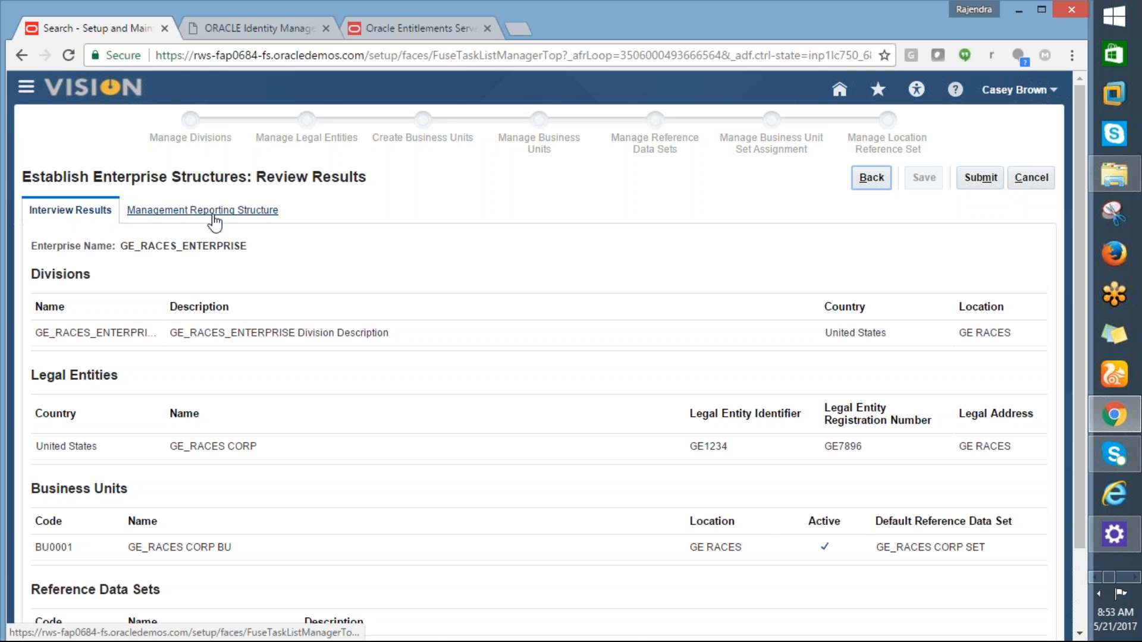
left_click(981, 177)
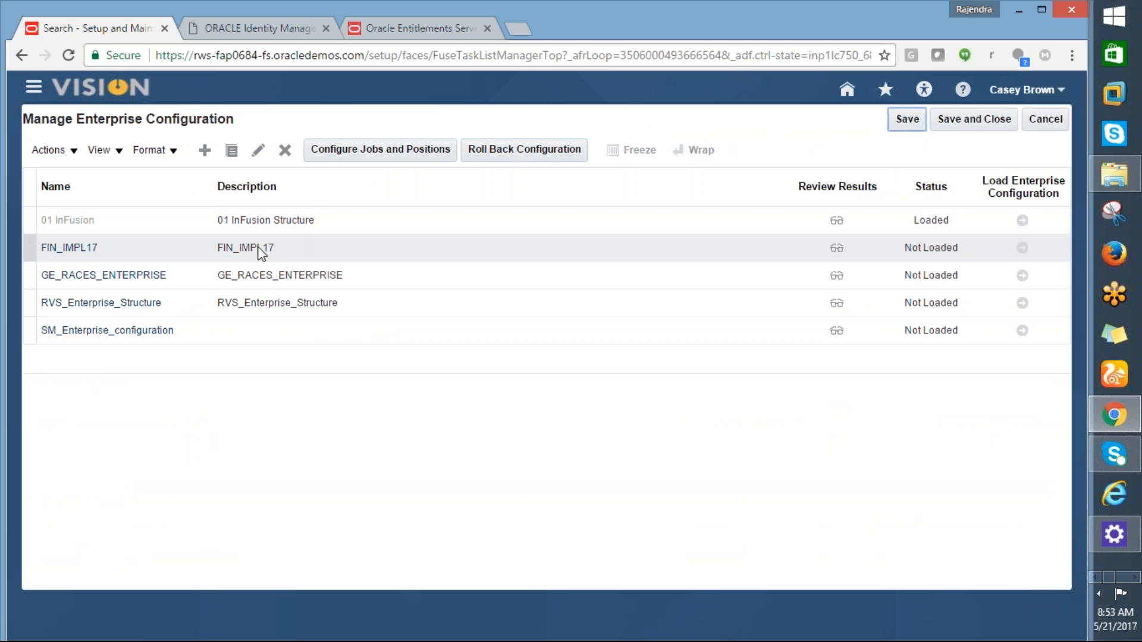
Step: Open GE_RACES_ENTERPRISE for editing and advance to the Manage Divisions step
left_click(227, 273)
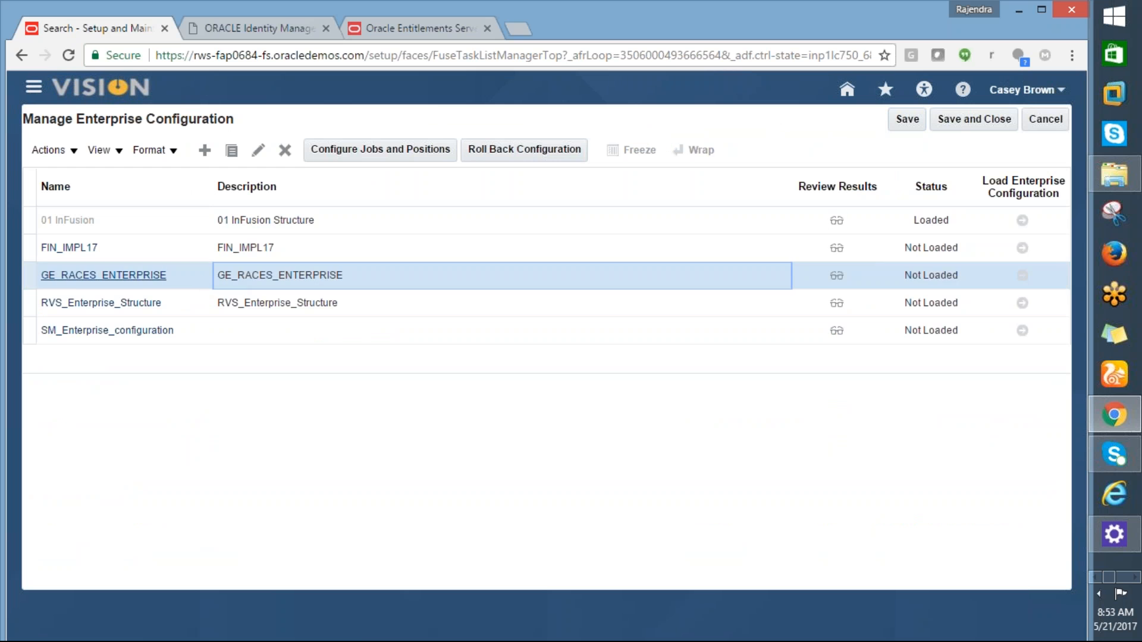
left_click(131, 275)
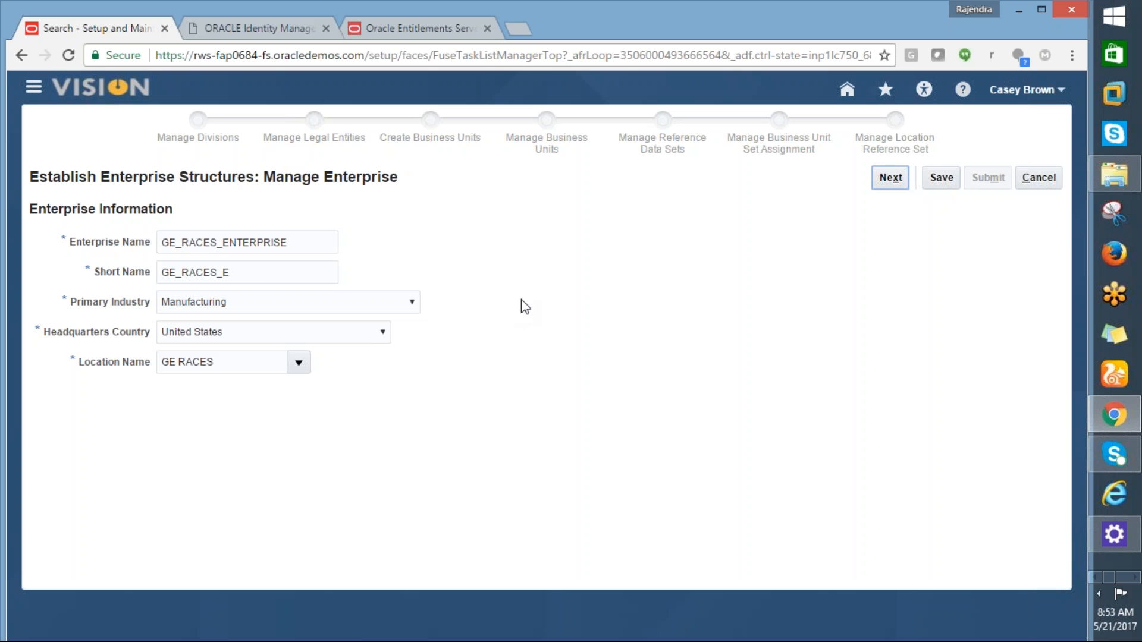
left_click(891, 180)
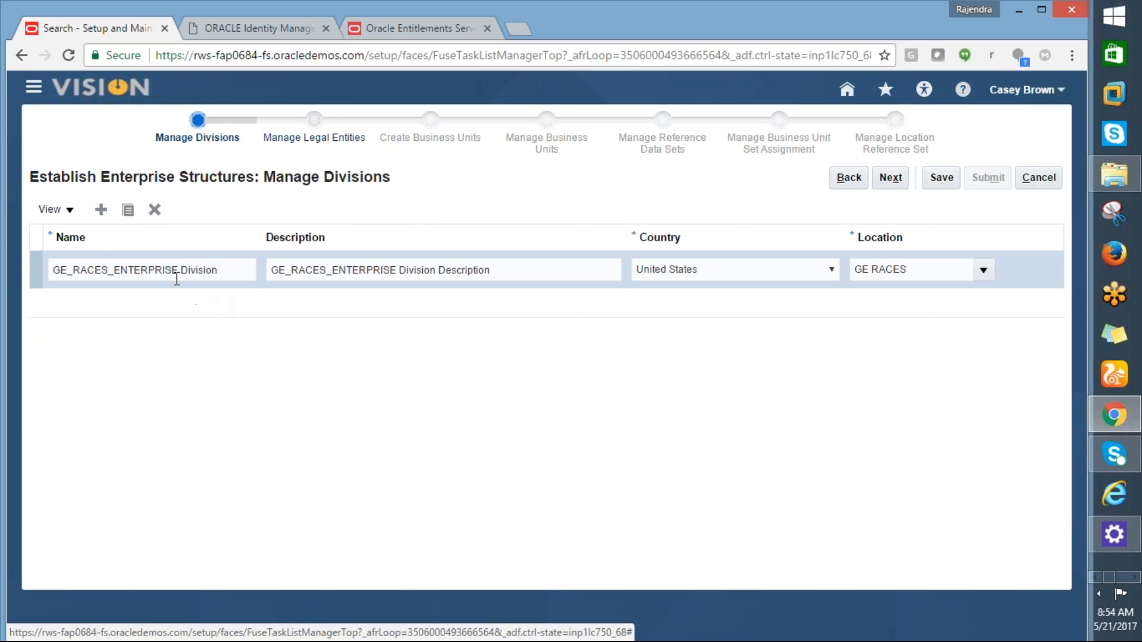
Step: Add a division row with name and description GE_RACES_NEWYORK
left_click(101, 213)
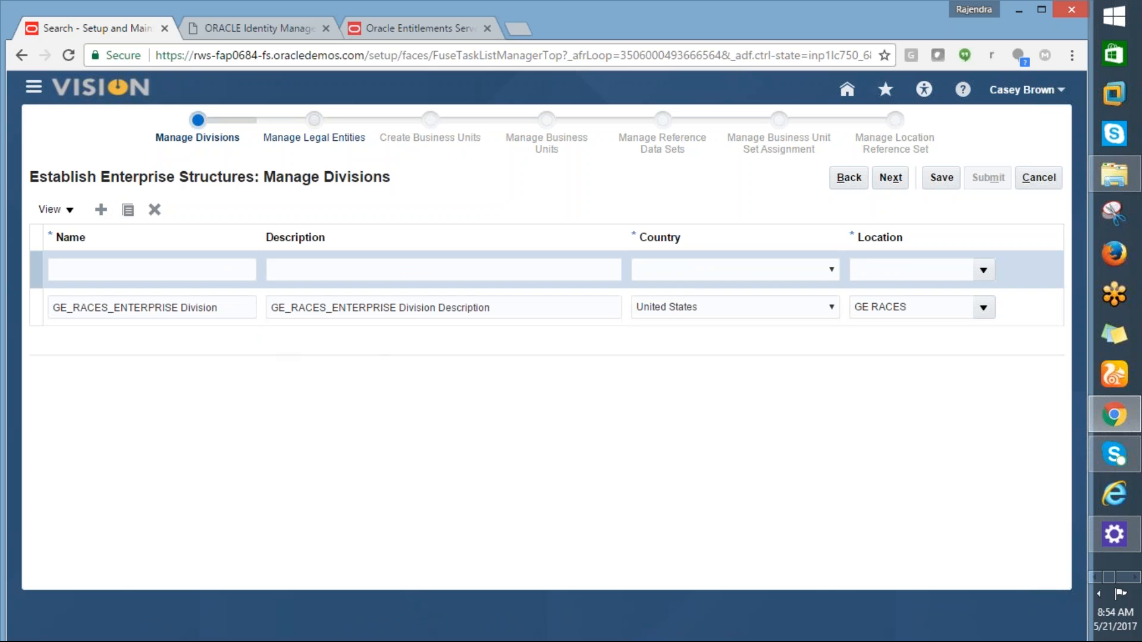
left_click(101, 273)
type("ge")
key("BackSpace")
type("GE")
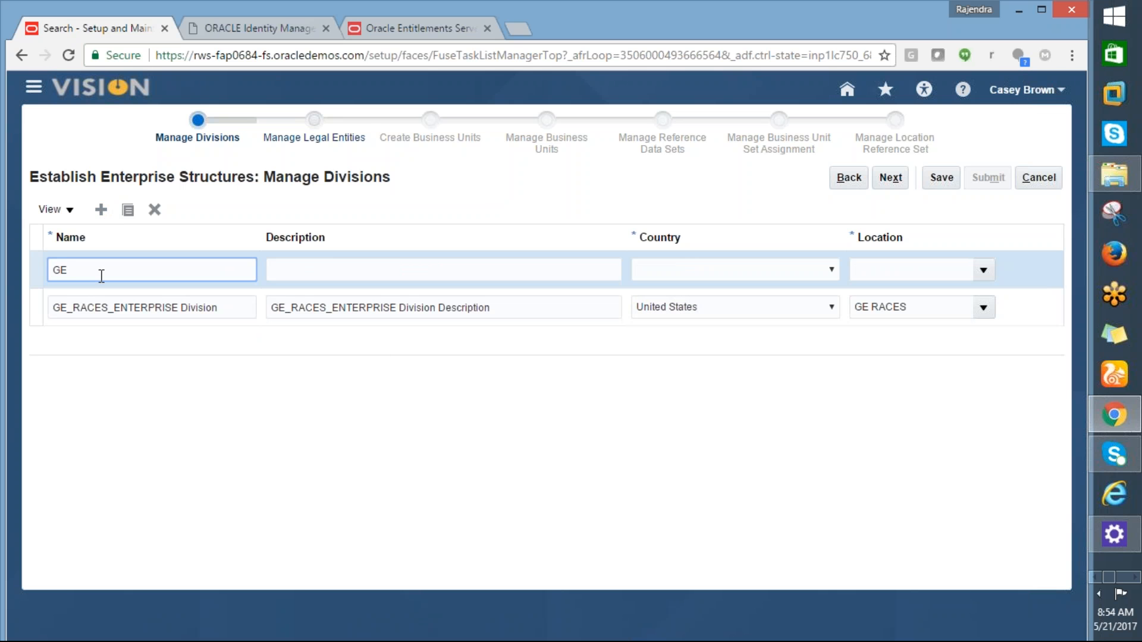
type("_RACES_NEWYORK")
key("Tab")
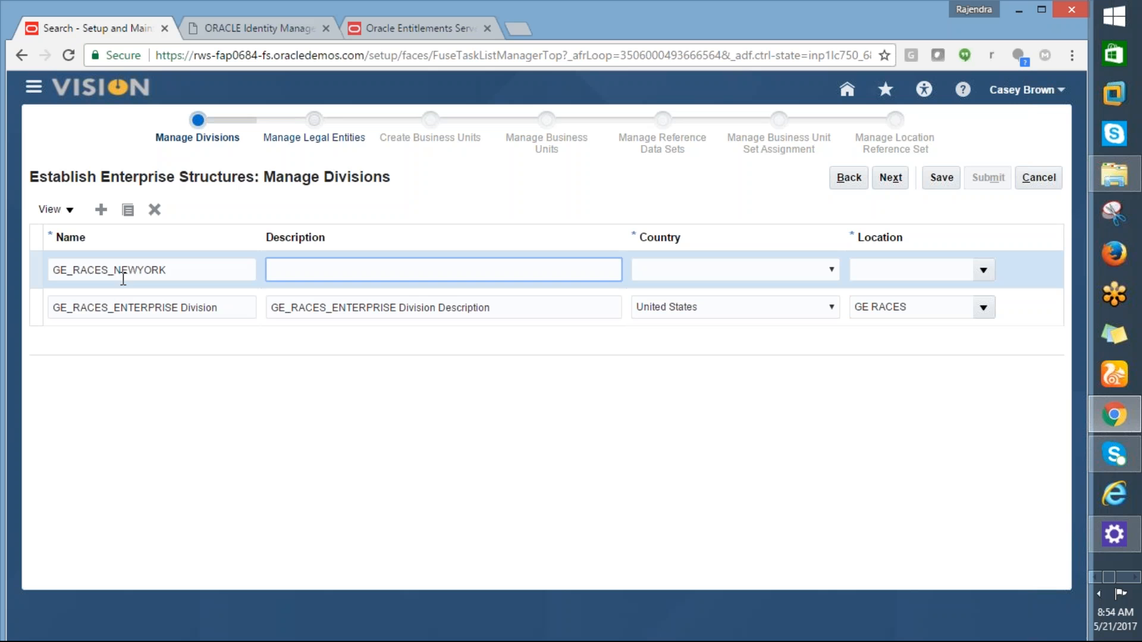
double_click(145, 273)
key("ctrl+c")
left_click(292, 266)
key("ctrl+v")
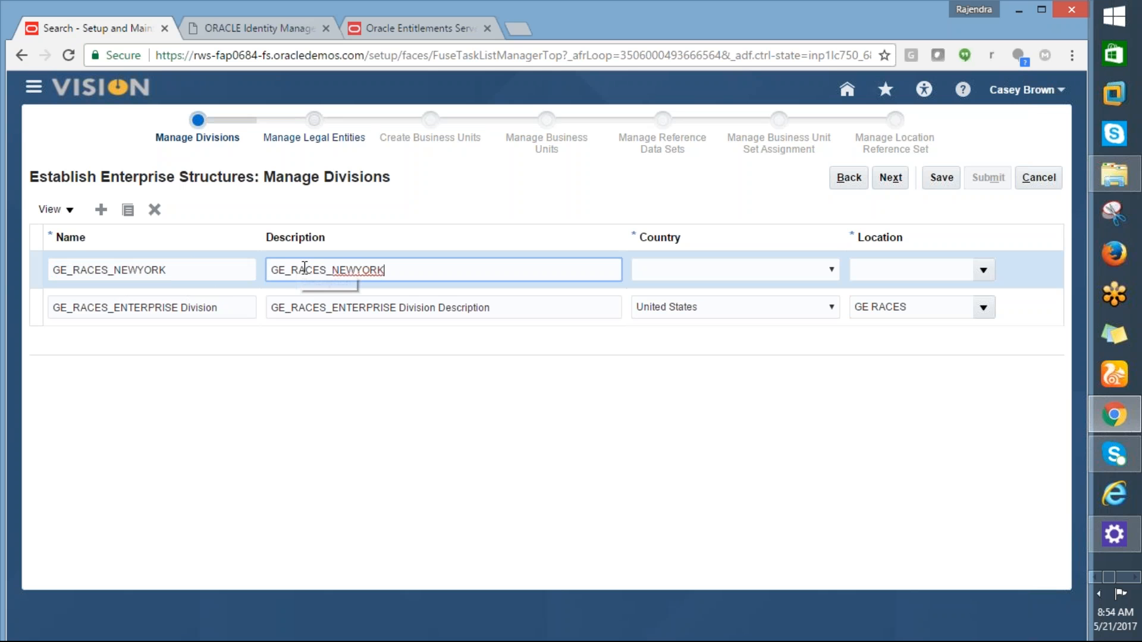
key("Tab")
Step: Set the new division's country to United States and location to GE RACES
left_click(653, 274)
key("u")
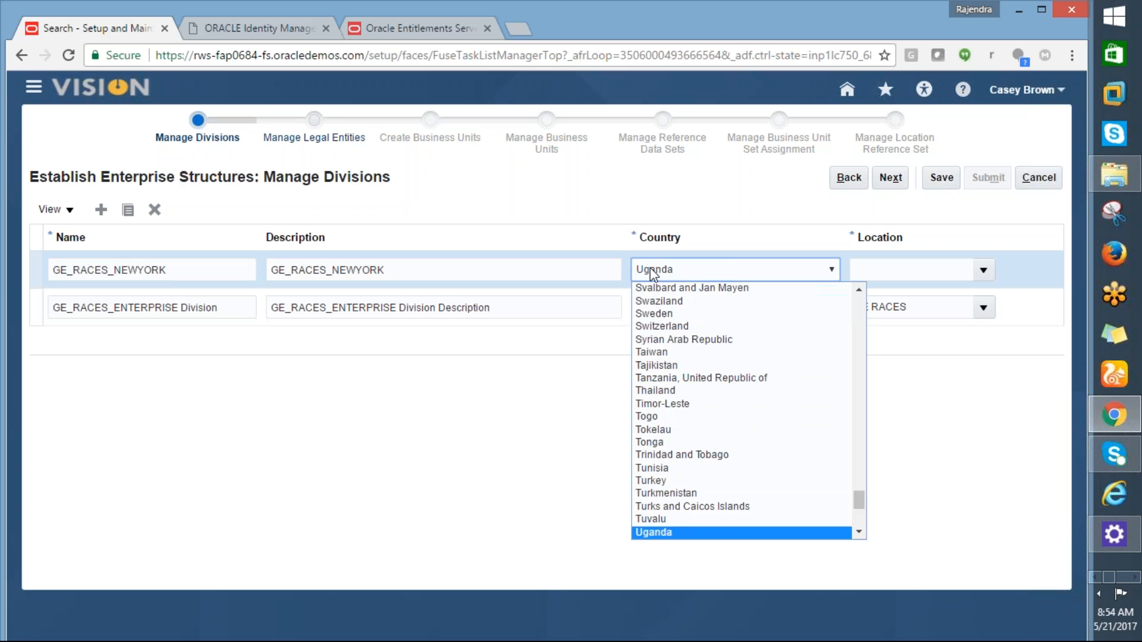
key("n")
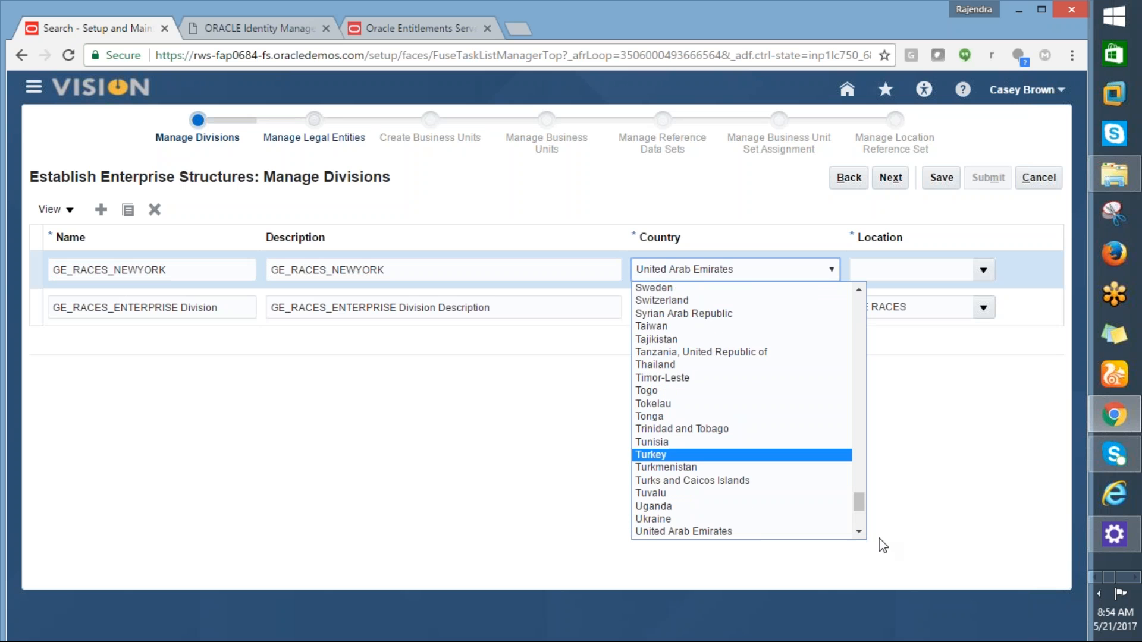
left_click(860, 533)
left_click(860, 532)
left_click(703, 492)
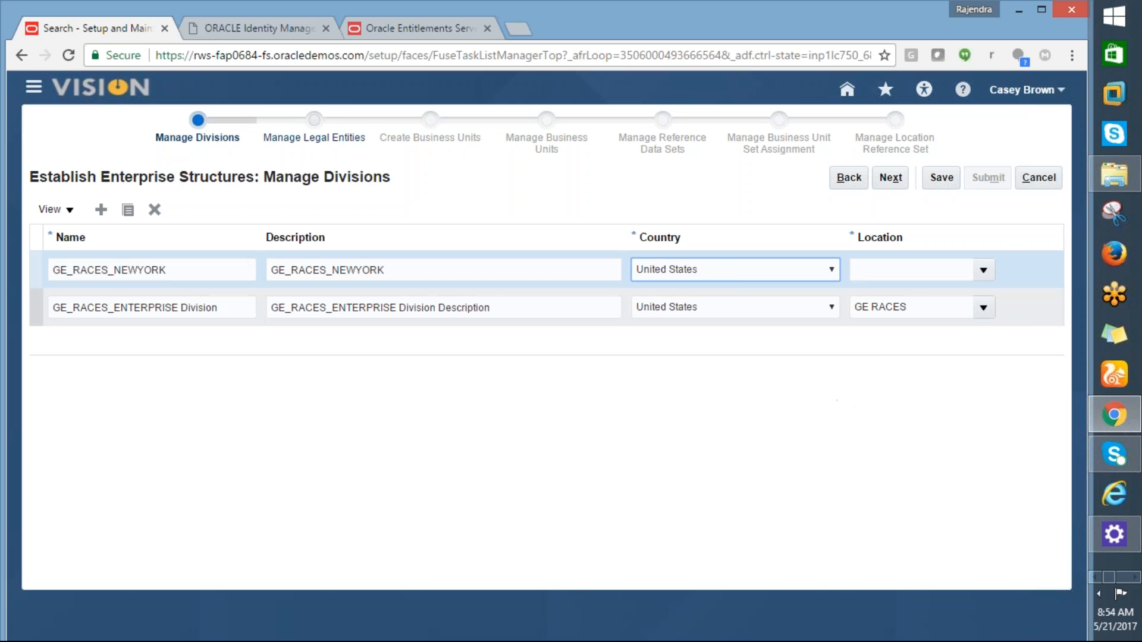
left_click(893, 276)
type("E")
key("BackSpace")
type("GE RACES")
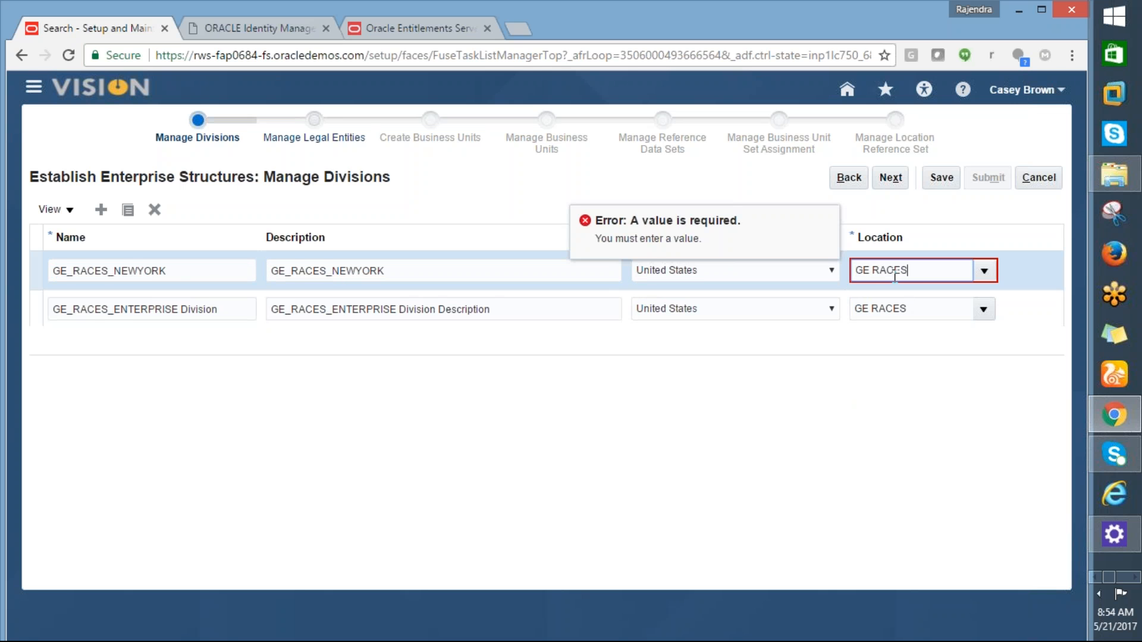
key("Tab")
Step: Advance past Manage Divisions and Manage Legal Entities to Create Business Units
left_click(890, 179)
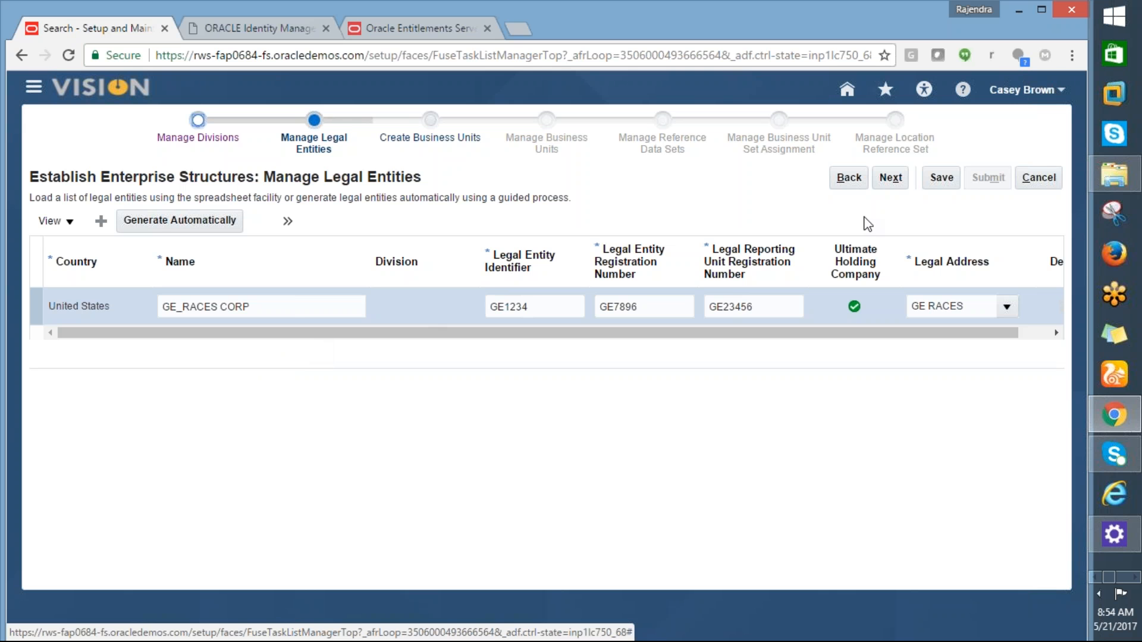
left_click(899, 182)
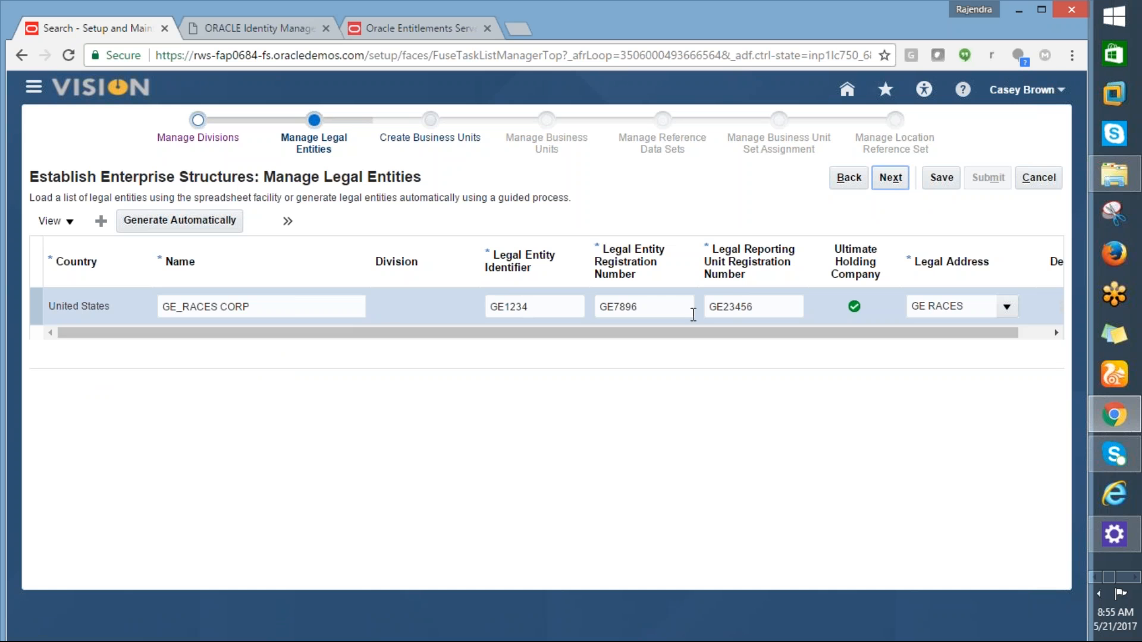
left_click(888, 179)
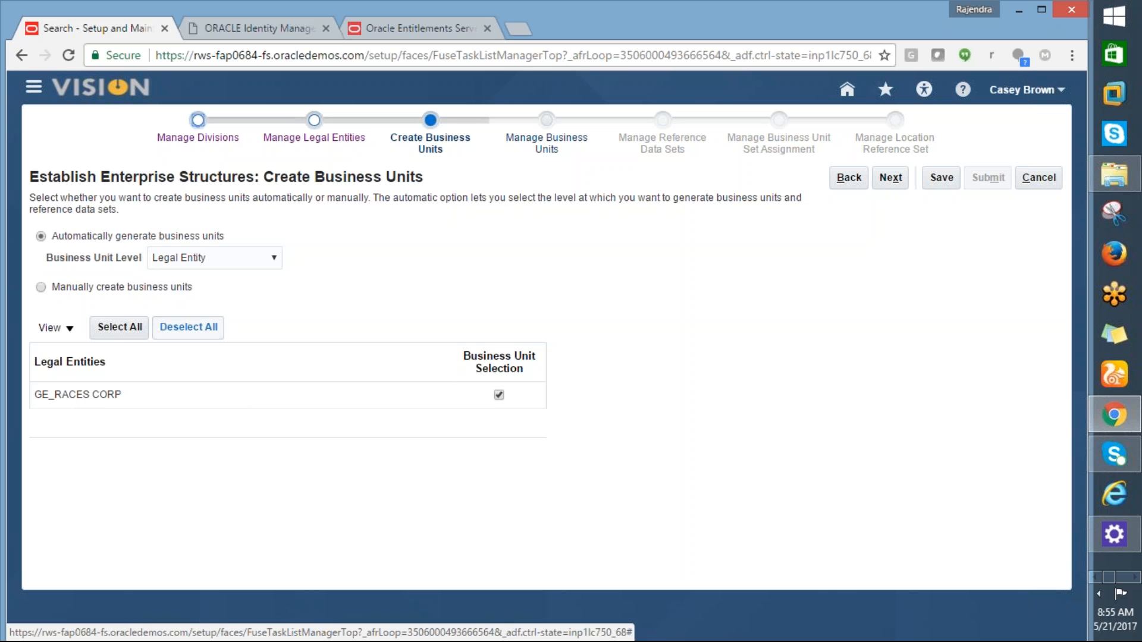
Step: Keep automatic business unit creation per legal entity and continue to Manage Business Units
left_click(41, 288)
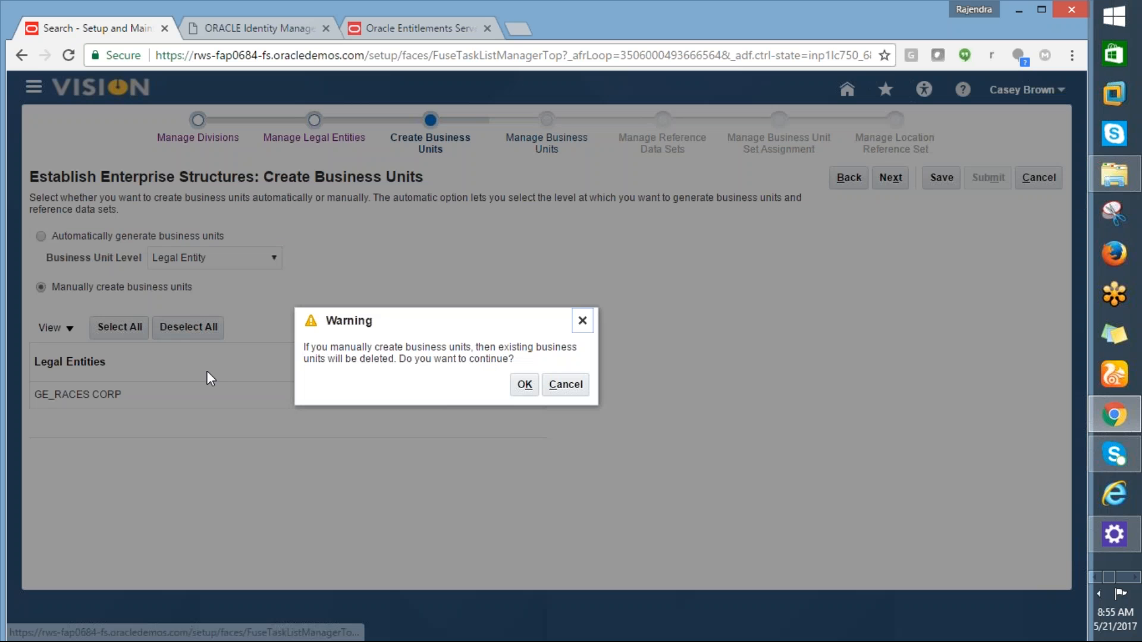
left_click(566, 390)
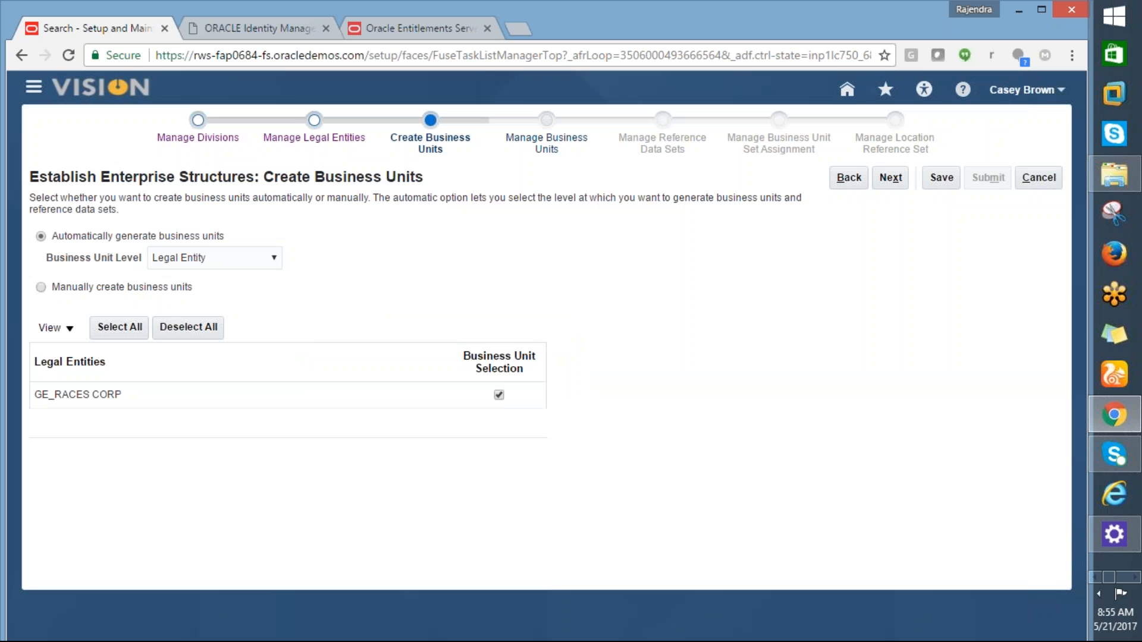
left_click(891, 178)
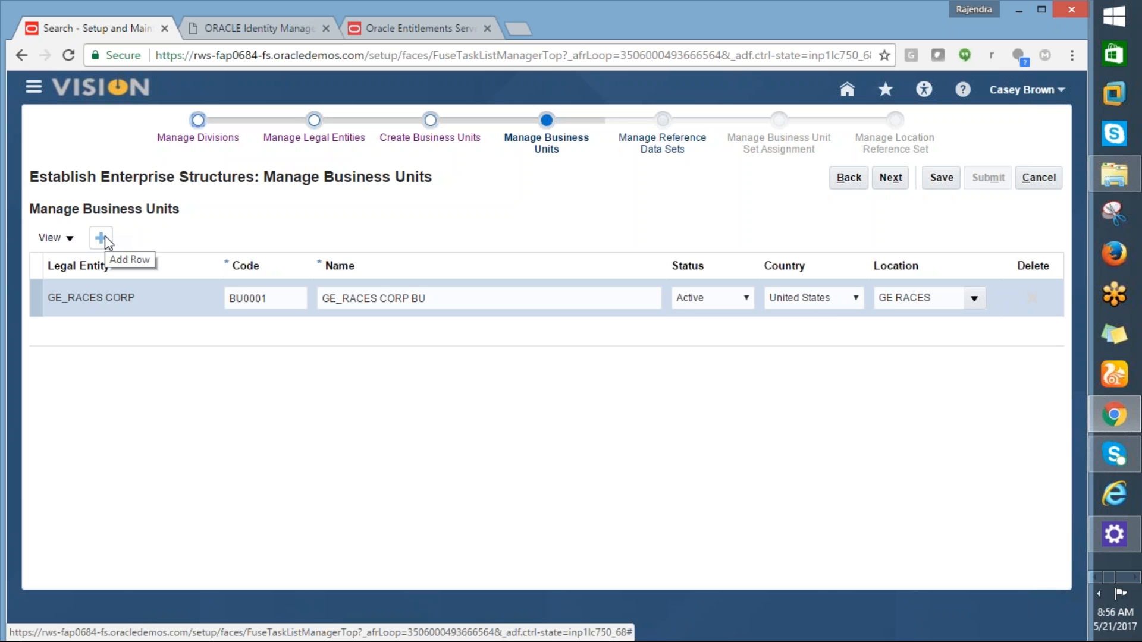
Step: Step past reference data sets, BU set assignment and location reference set to Review Results
left_click(890, 177)
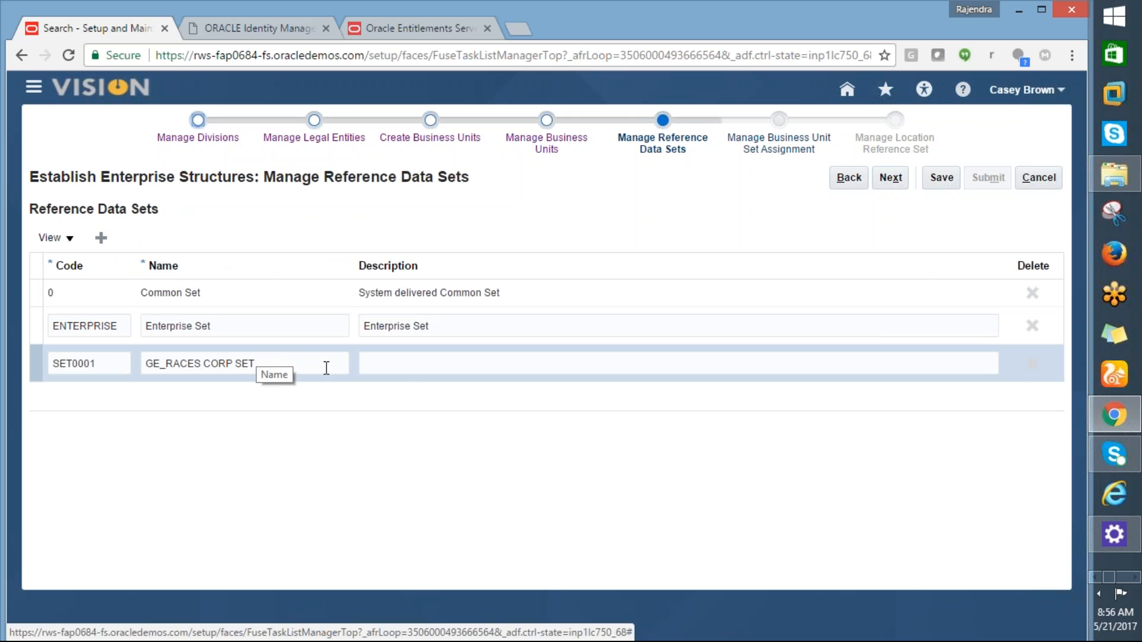
left_click(891, 179)
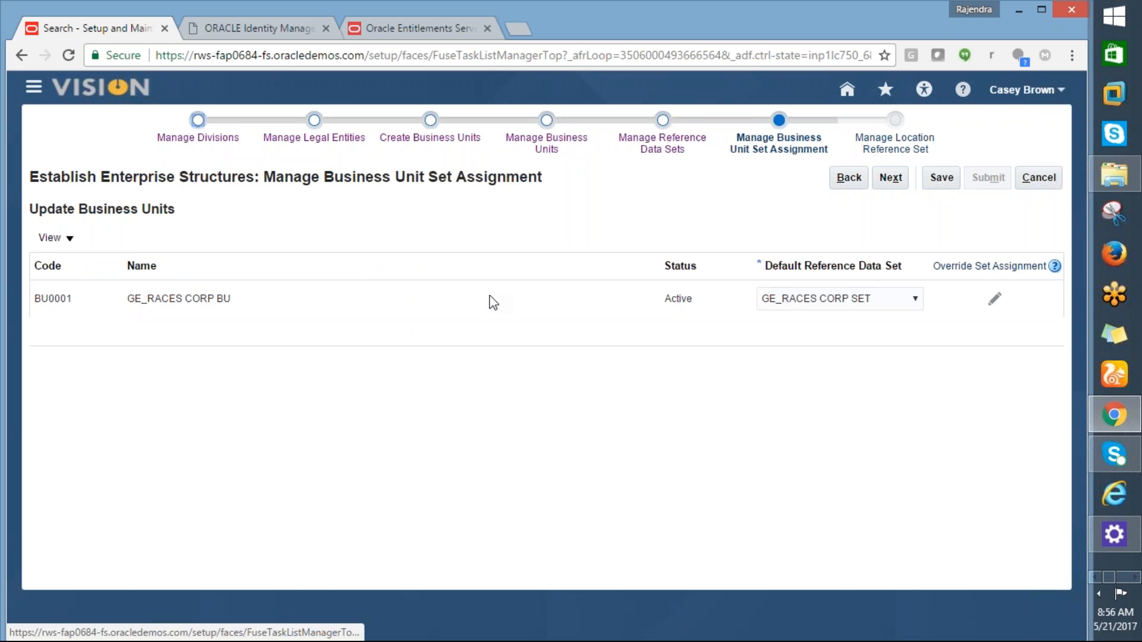
left_click(895, 183)
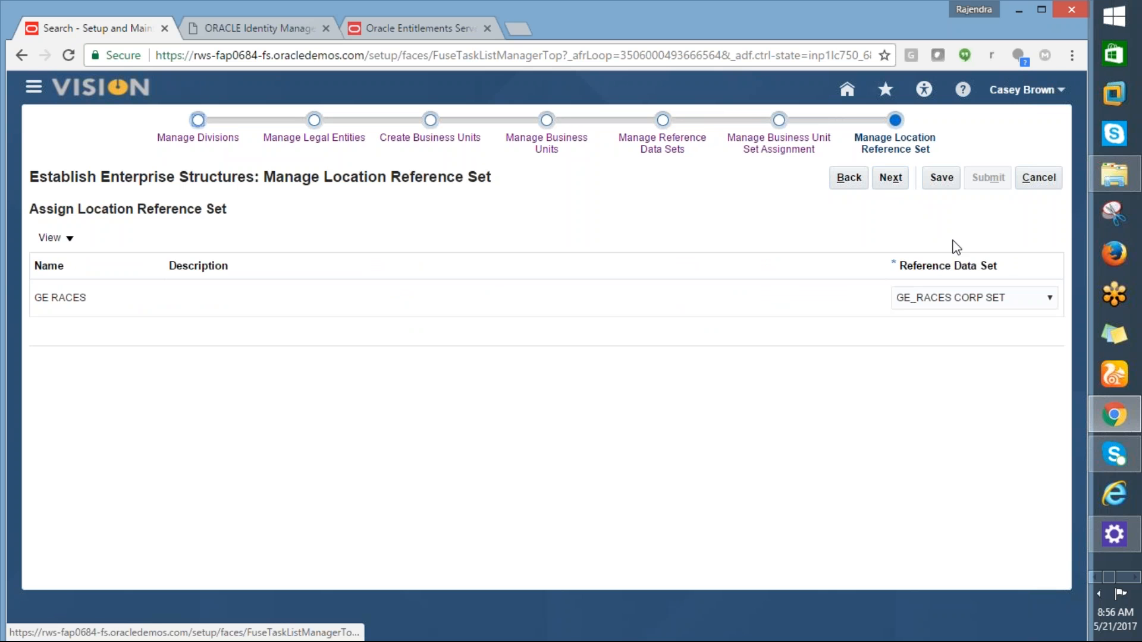
left_click(890, 180)
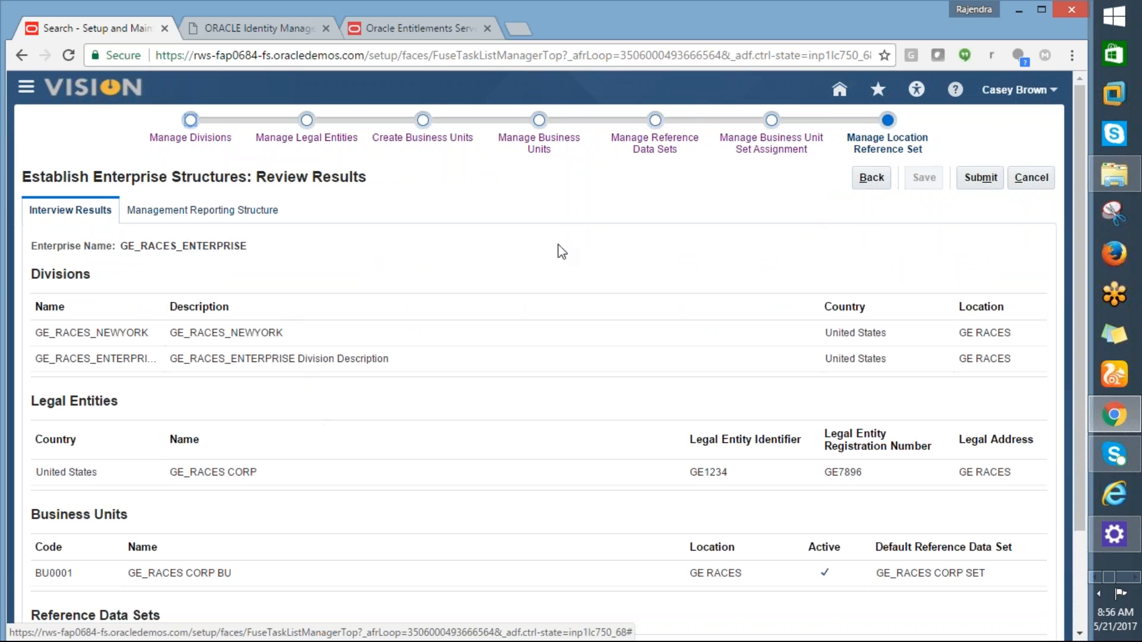
Step: Submit the reviewed GE_RACES_ENTERPRISE configuration, then go to the Oracle home page
left_click(981, 177)
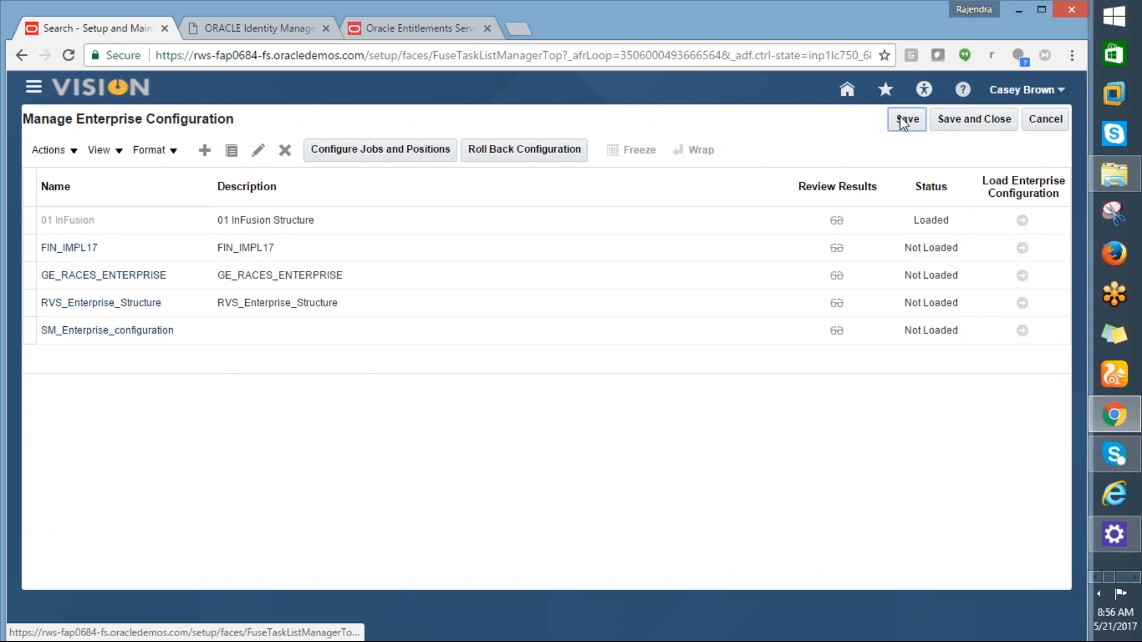
left_click(852, 94)
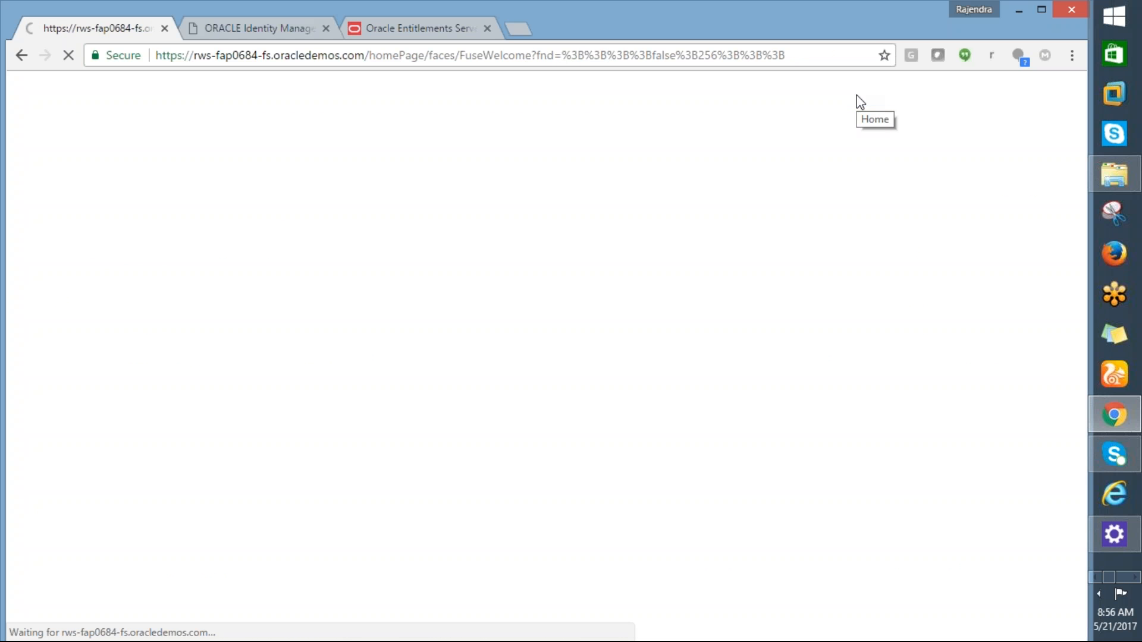
Step: Glance at the Excel task list and switch back to the Oracle home page
key("alt+Tab")
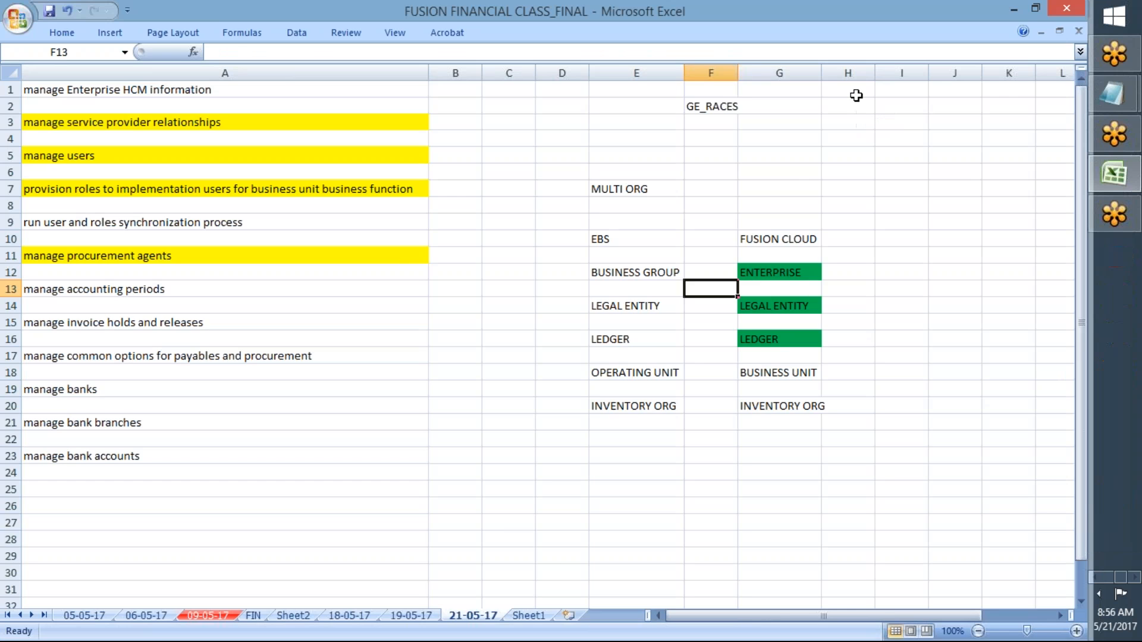
key("alt+Tab")
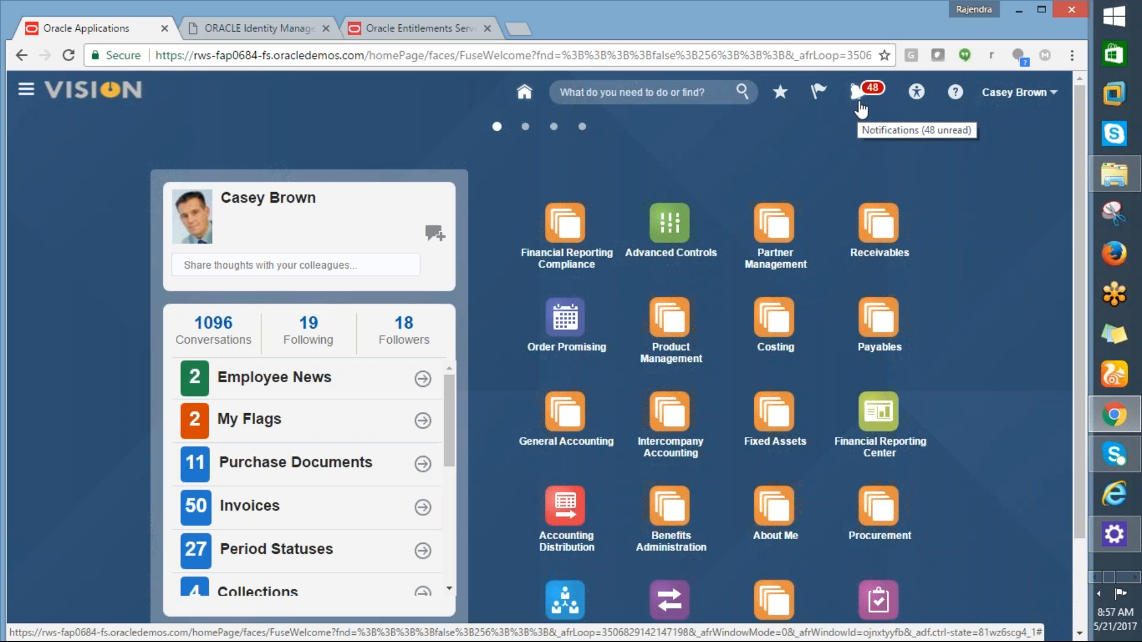
Step: Check and close the recent notifications, then bring the Excel workbook forward
left_click(859, 96)
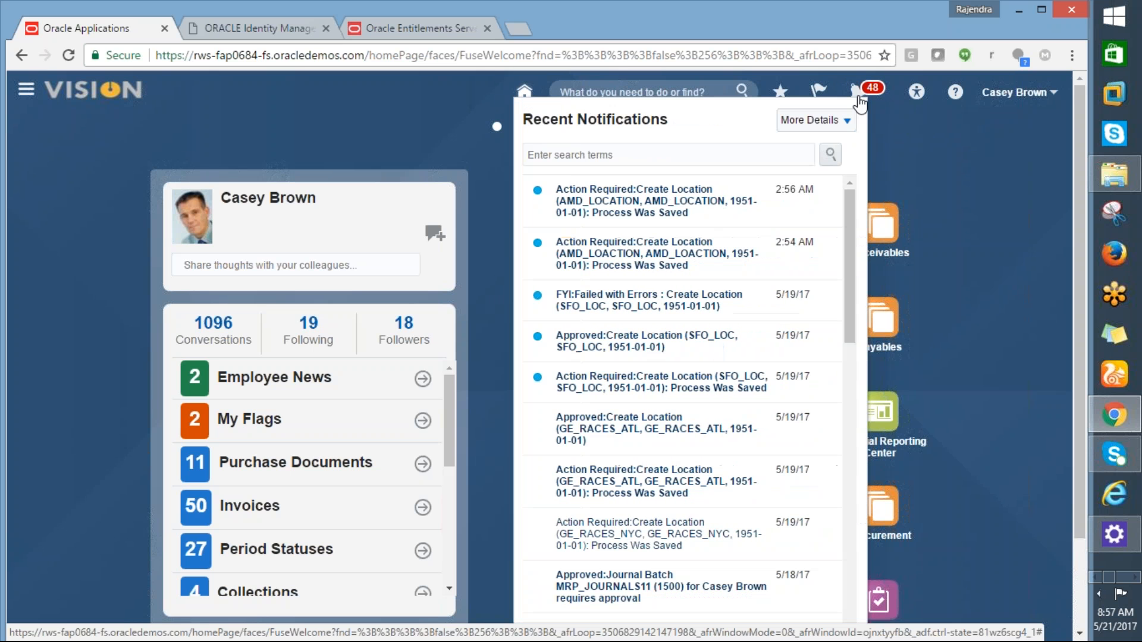
left_click(475, 116)
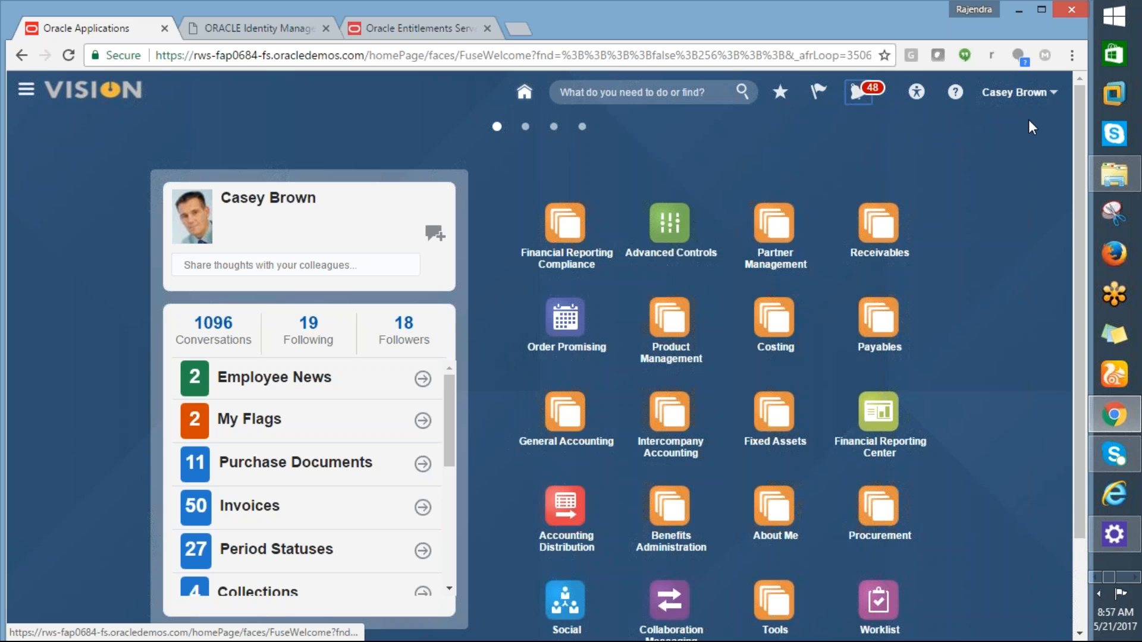
key("alt+Tab")
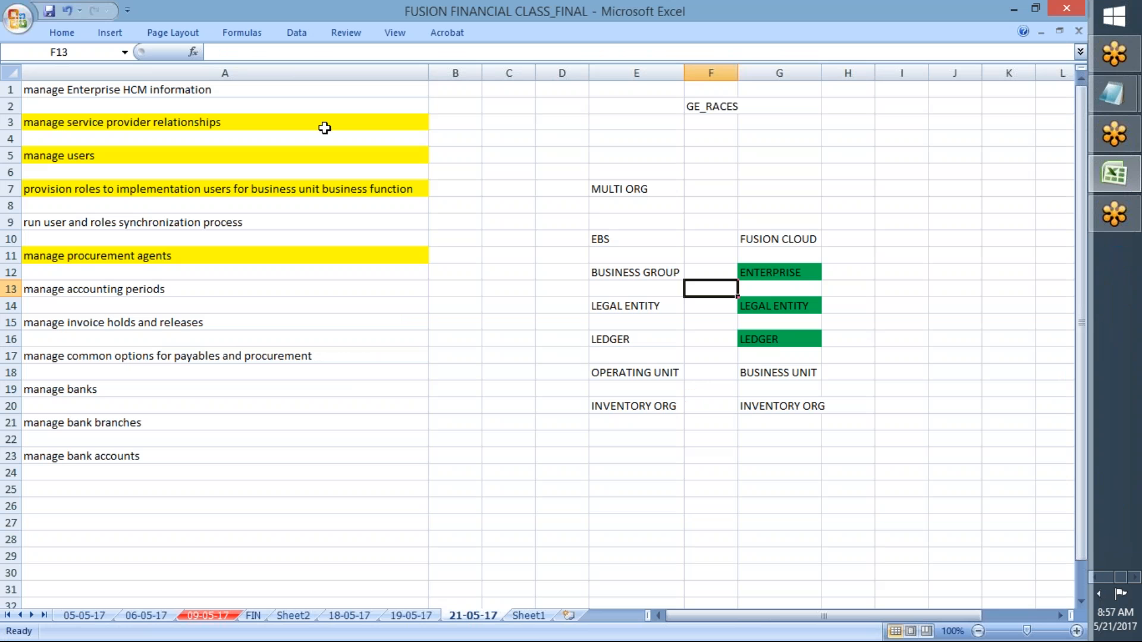
Step: Replace the A1 text with the heading 'Establish Enterprise Strucure'
left_click(182, 90)
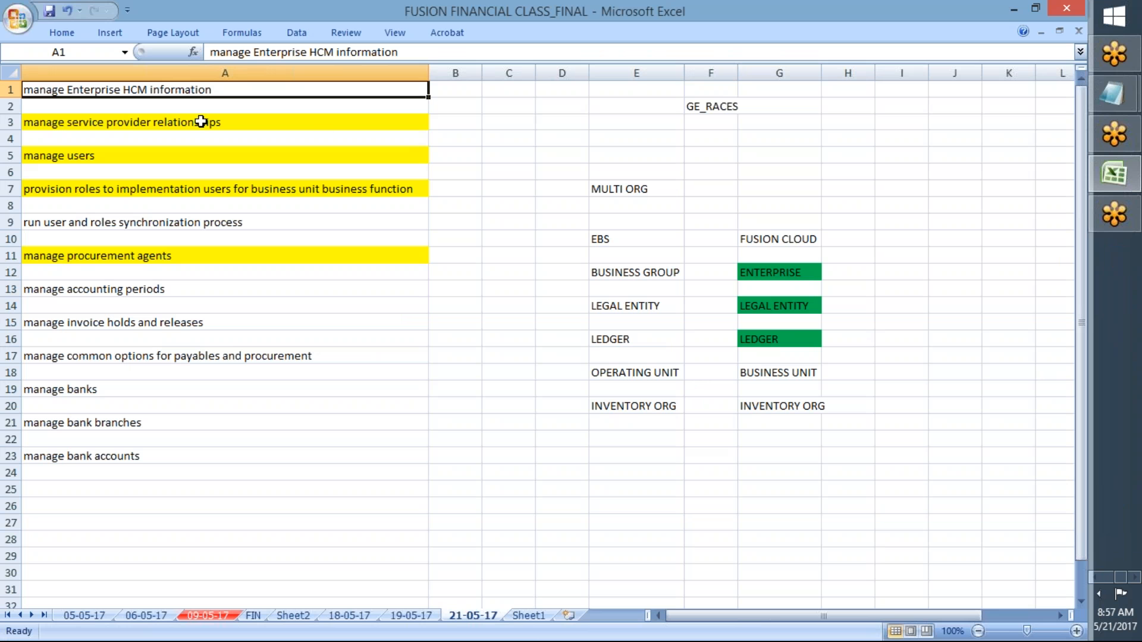
key("Delete")
type("e")
key("BackSpace")
type("Est")
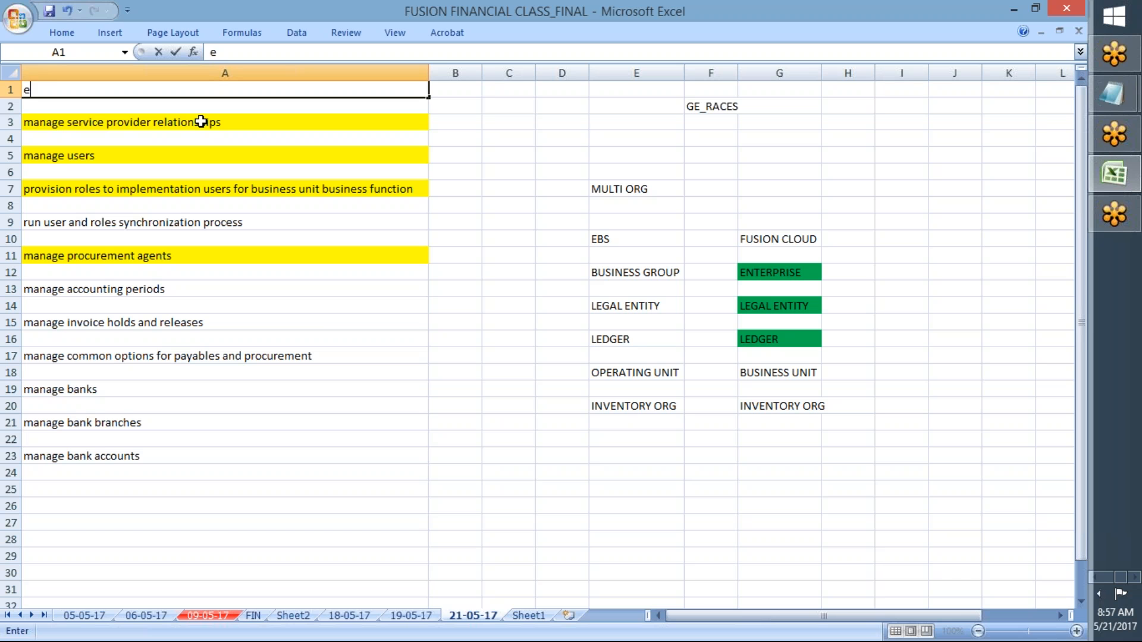
type("ablish E")
key("BackSpace")
type("Enterprise St")
key("BackSpace")
type("trucure")
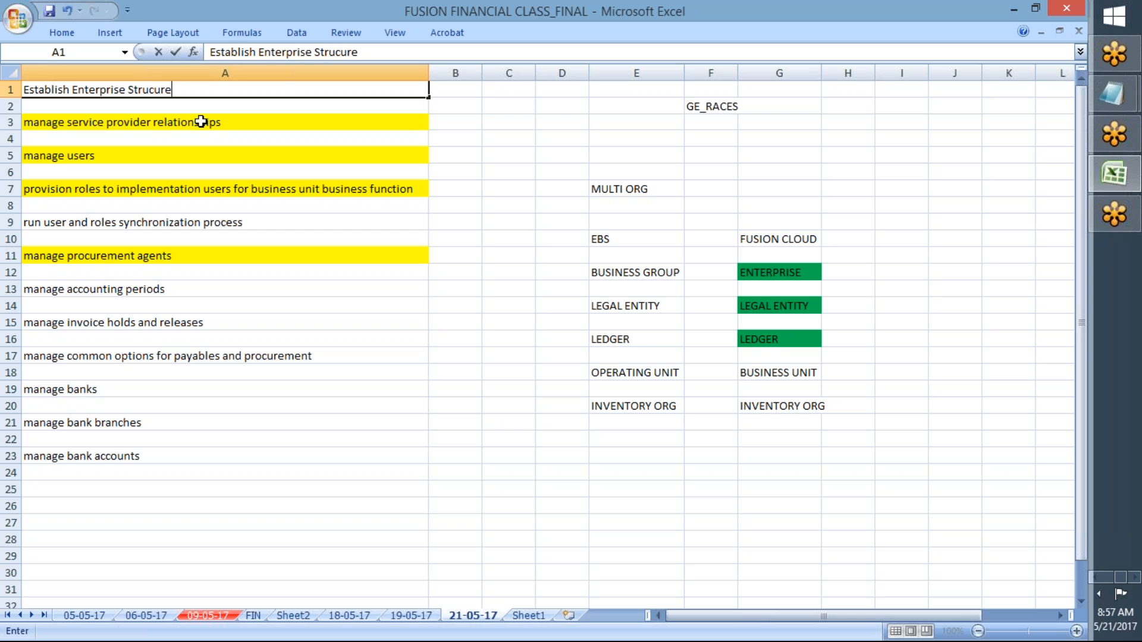
key("Return")
Step: Clear the yellow fill from A1:A23, then fill only A1 yellow
left_click_drag(122, 91, 86, 460)
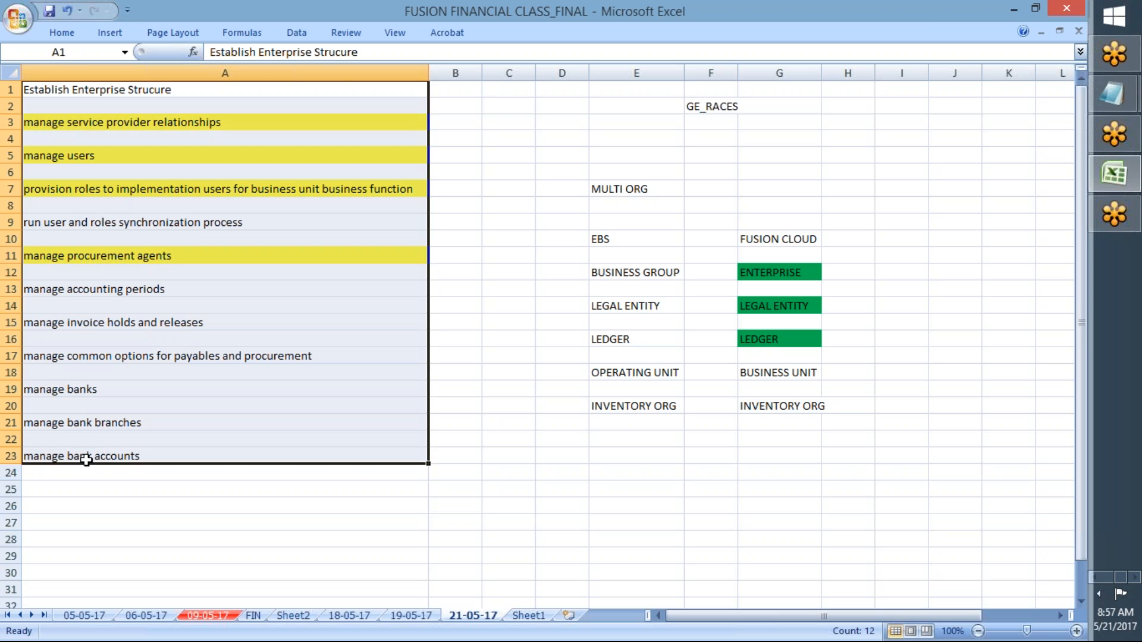
left_click(72, 30)
left_click(260, 89)
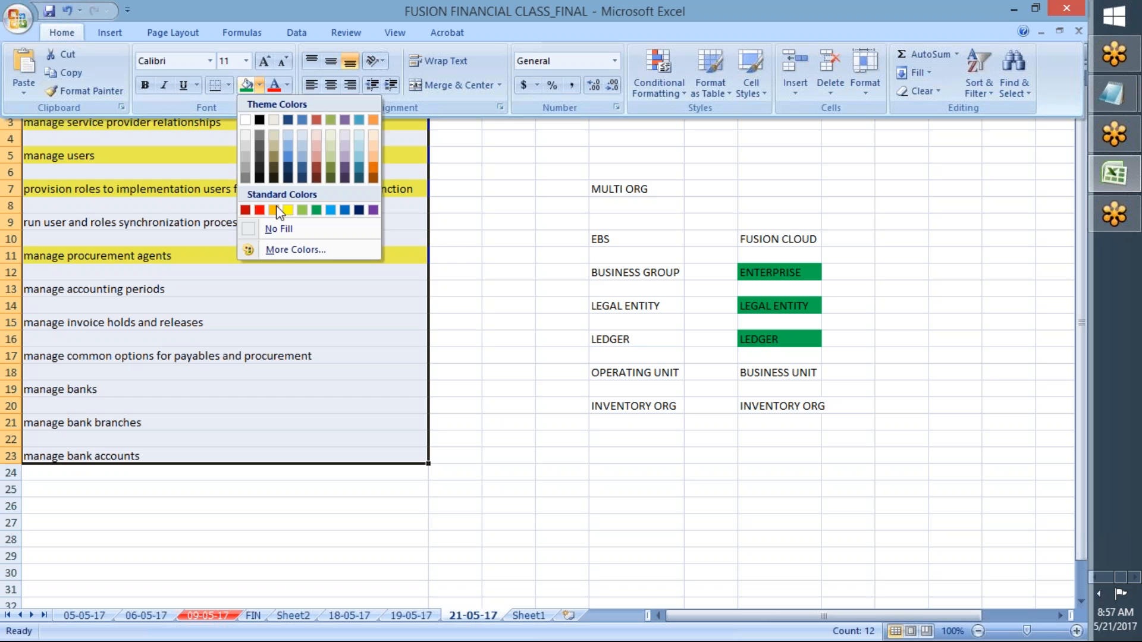
left_click(274, 227)
left_click(120, 104)
left_click(112, 88)
left_click(62, 32)
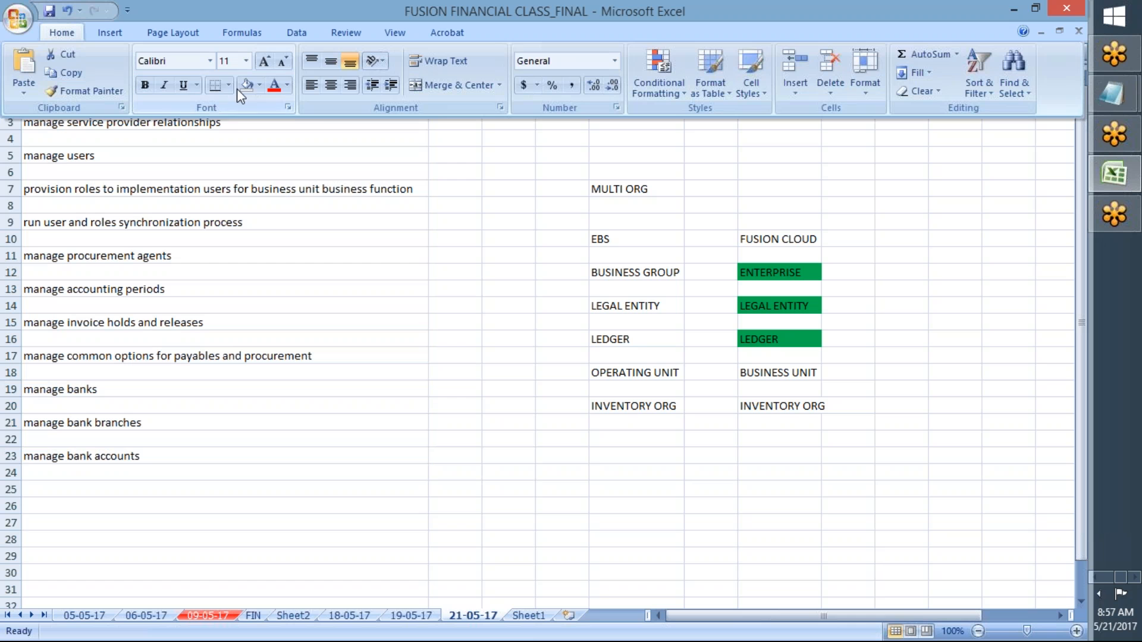
left_click(259, 89)
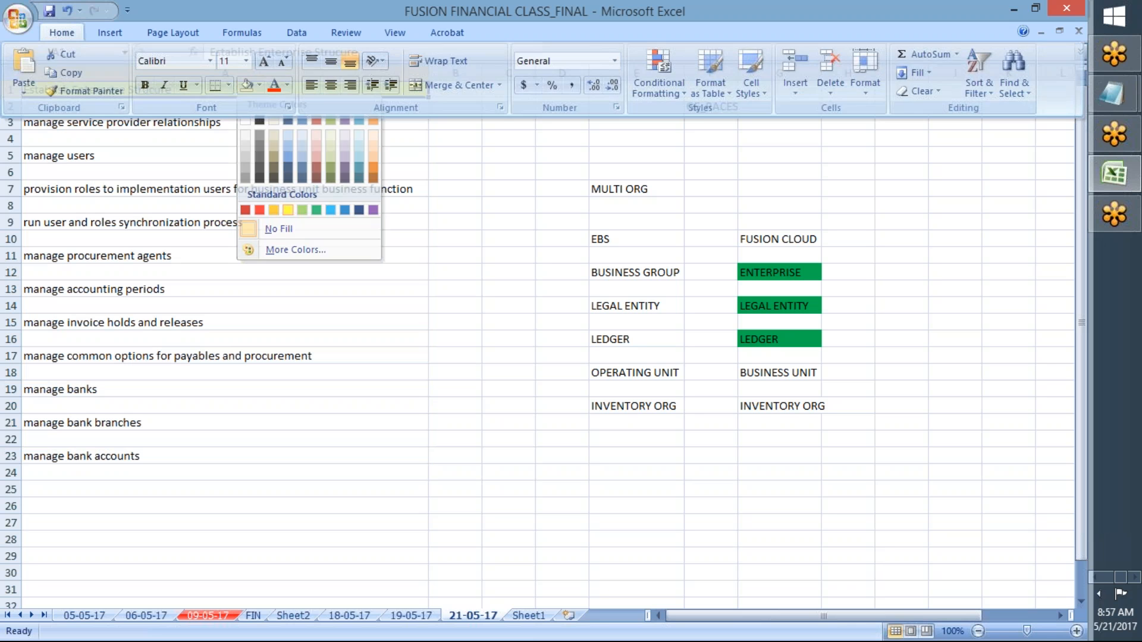
left_click(288, 210)
Step: Copy the manage service provider relationships task from A3 for use in Oracle
left_click(61, 125)
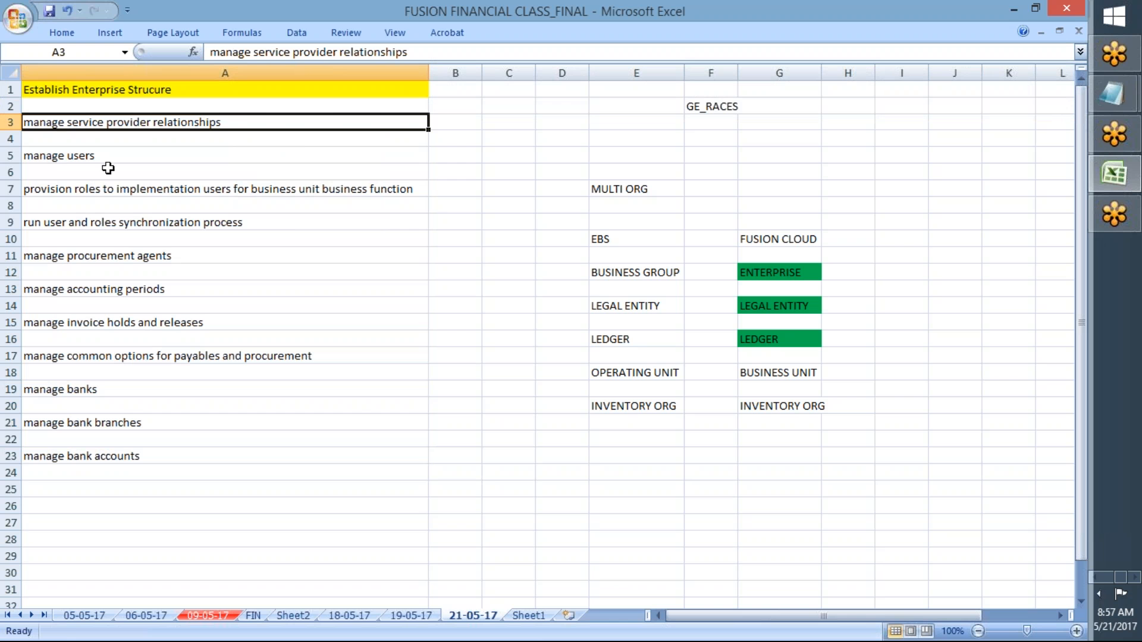
key("ctrl+c")
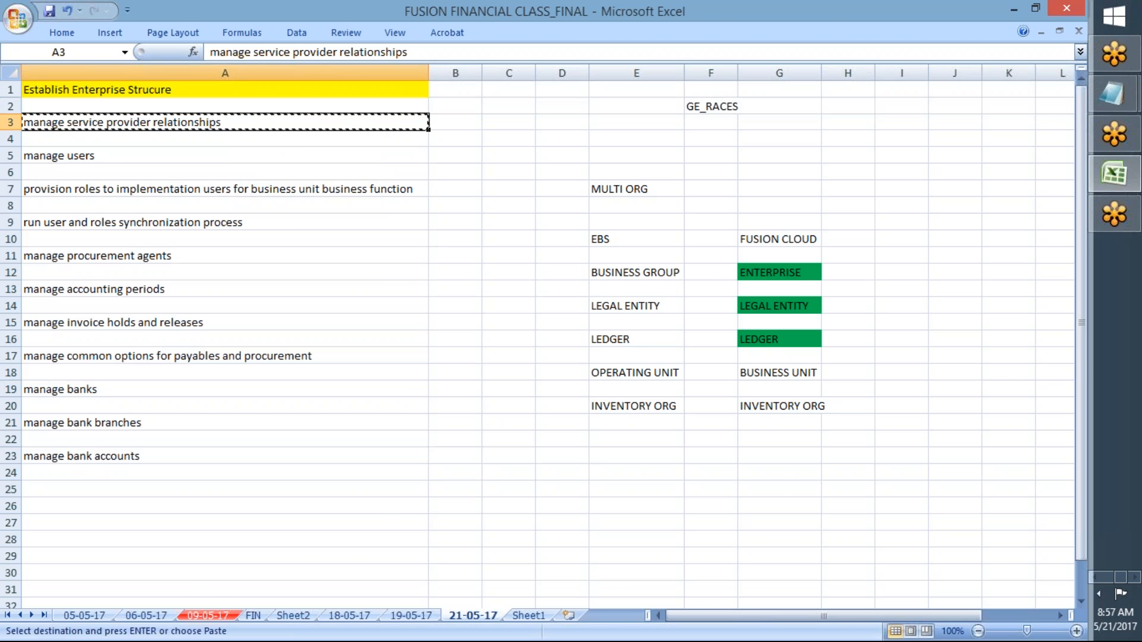
key("alt+Tab")
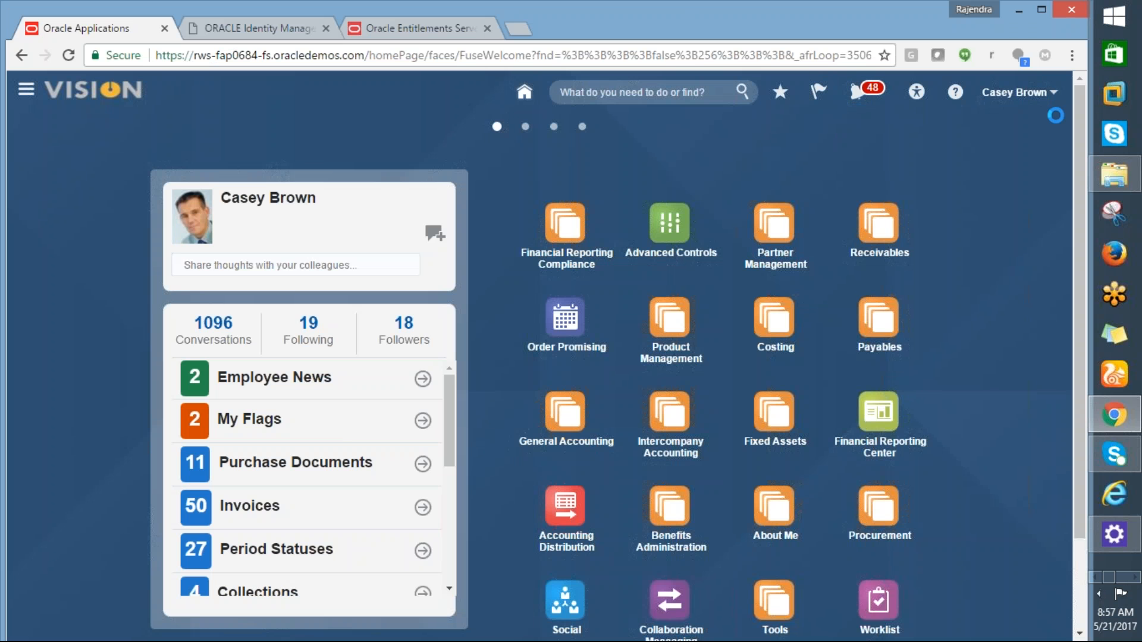
Step: Open Manage Service Provider Relationships from Setup and Maintenance, cancel its missing scope error, and return to Excel
left_click(1050, 93)
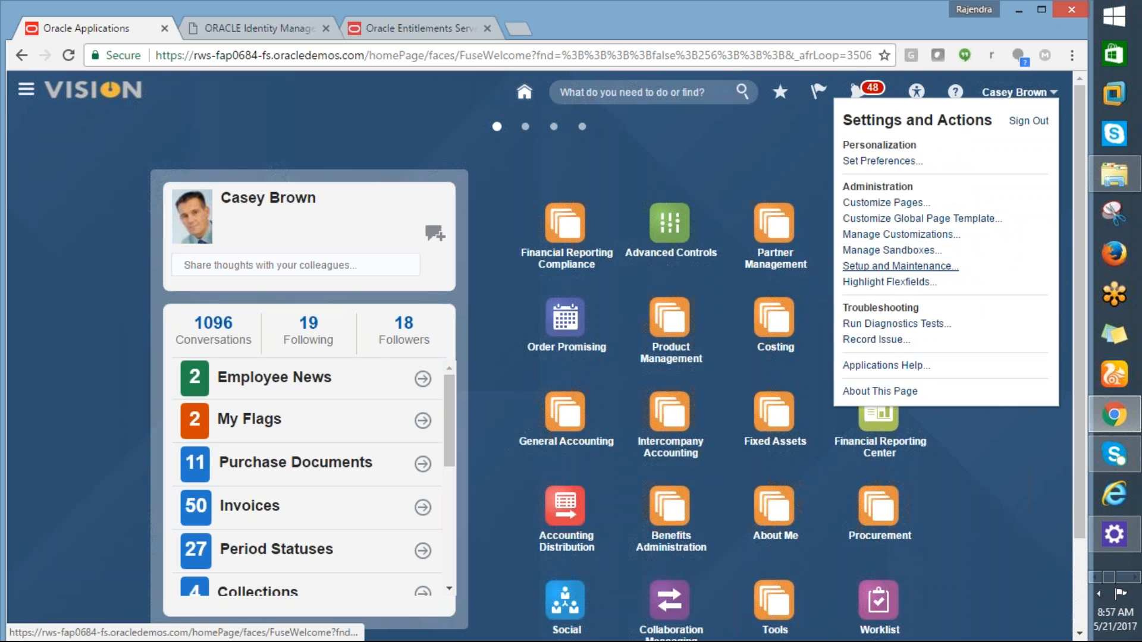
left_click(900, 266)
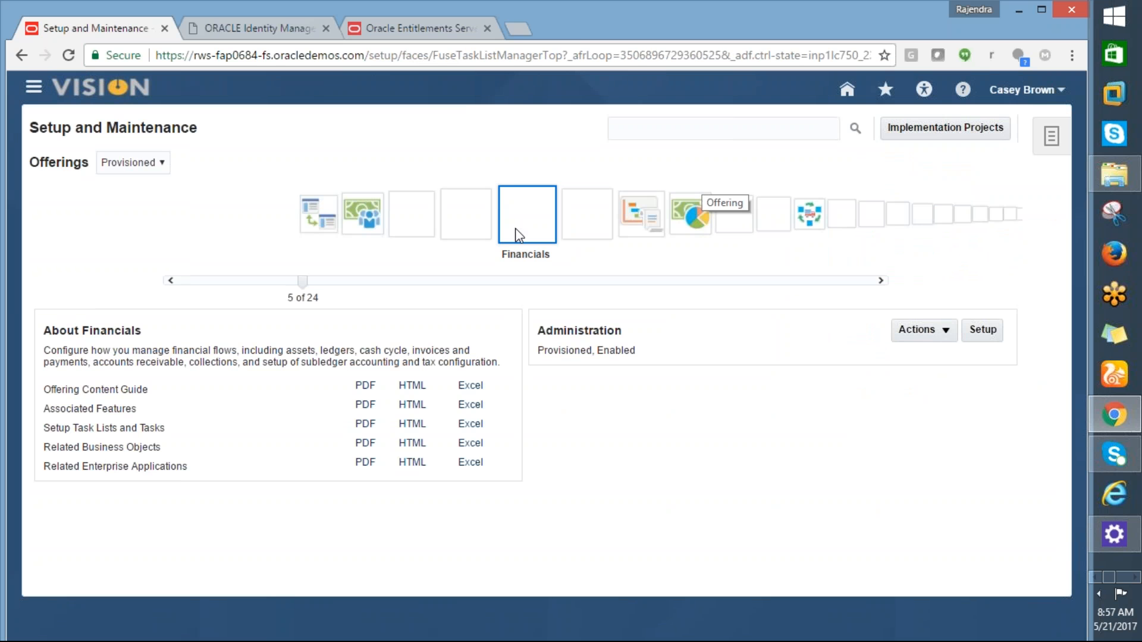
left_click(644, 126)
key("ctrl+v")
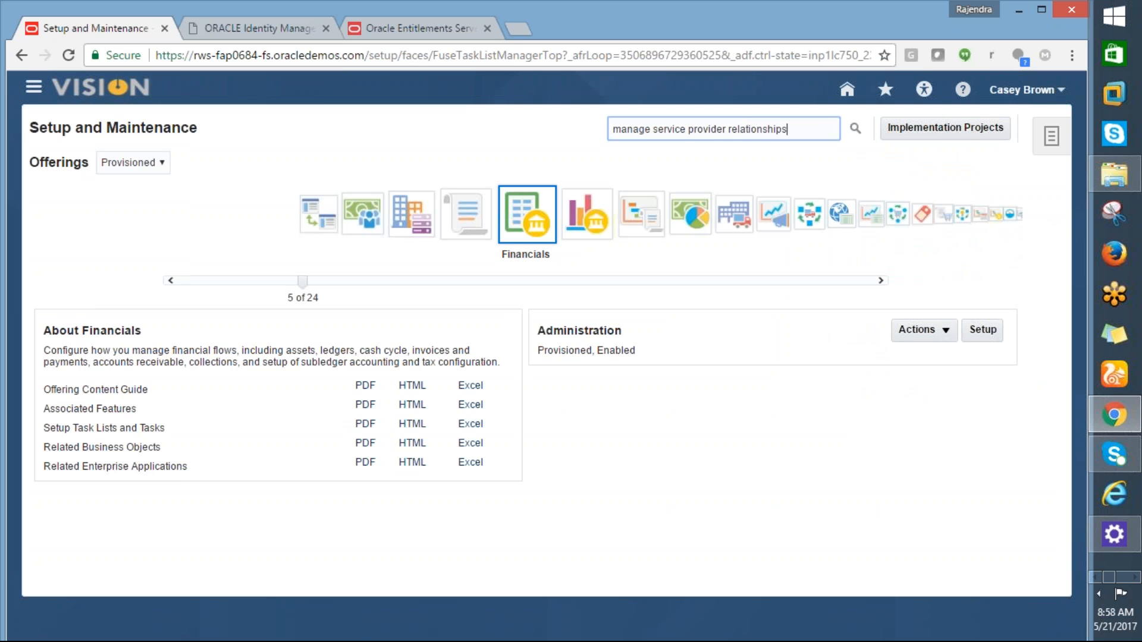
left_click(855, 130)
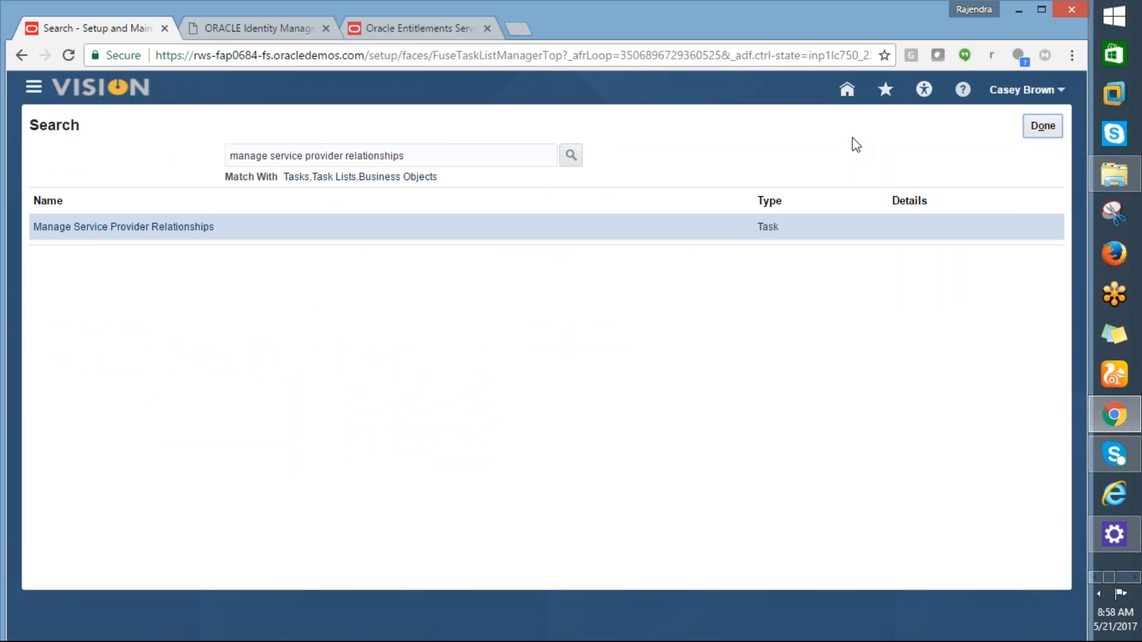
left_click(126, 231)
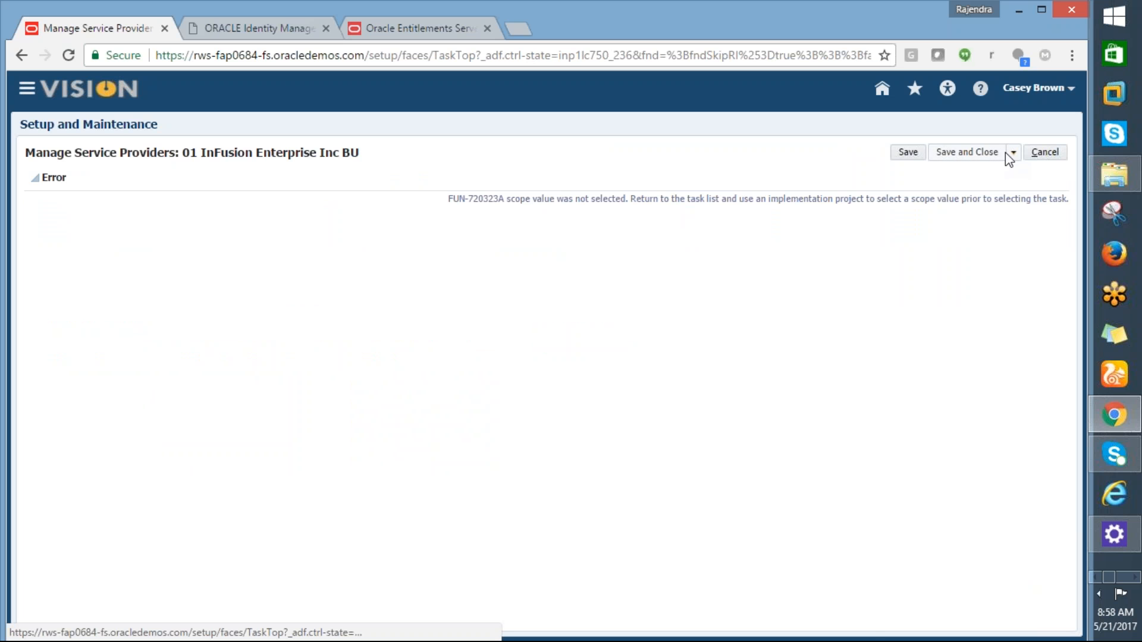
left_click(1045, 153)
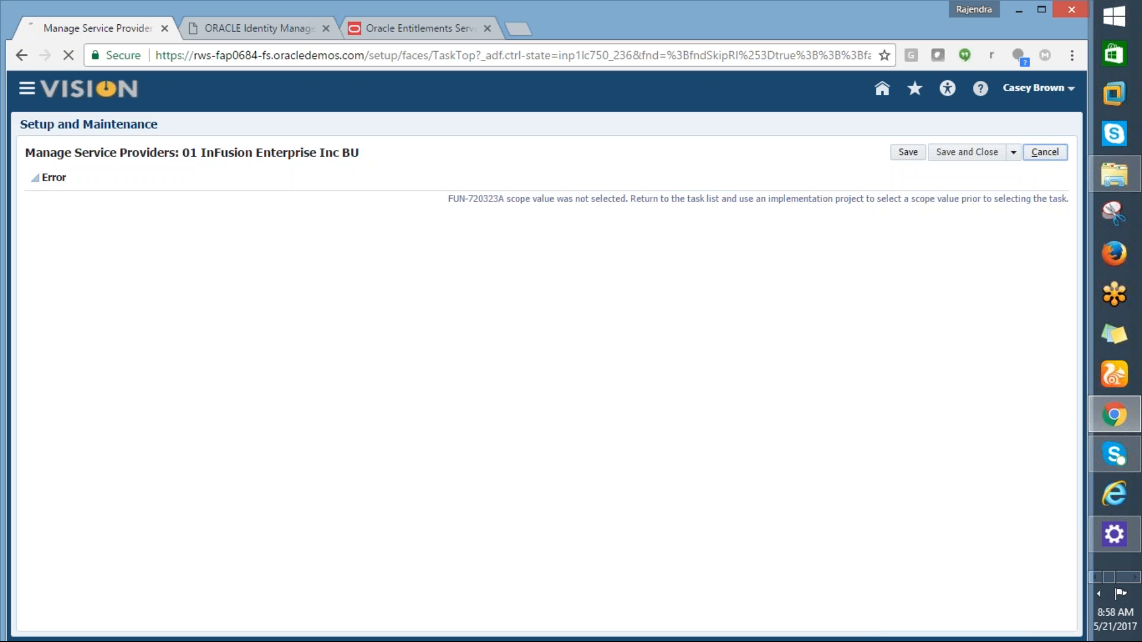
key("alt+Tab")
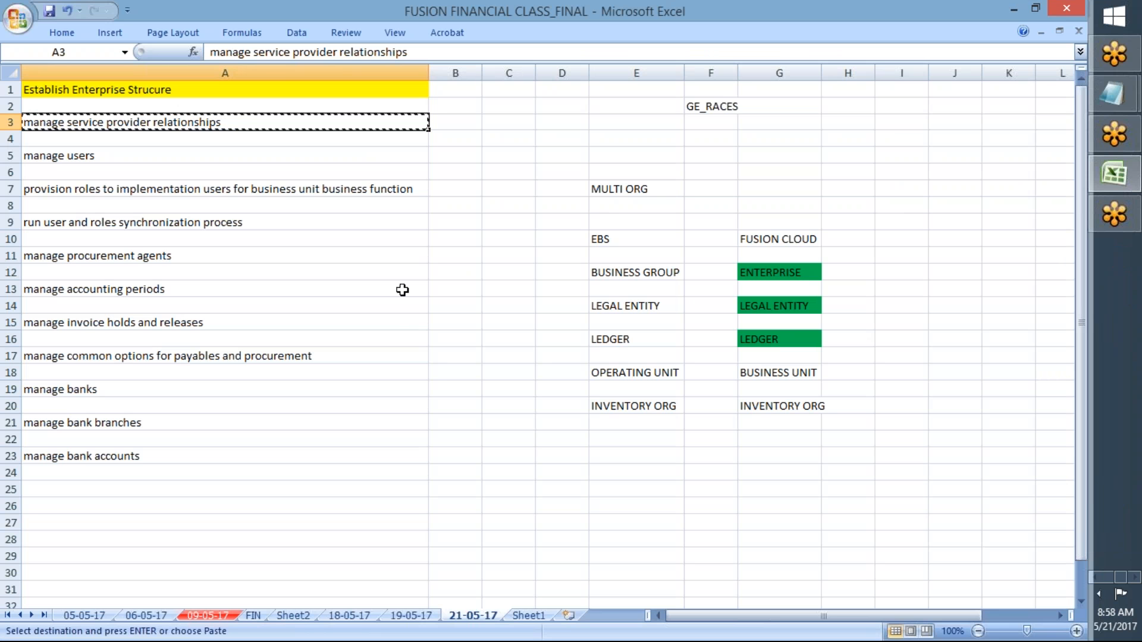
Step: Compare the 19-05-17 and 21-05-17 task sheets, then return to the Oracle offerings page
left_click(412, 616)
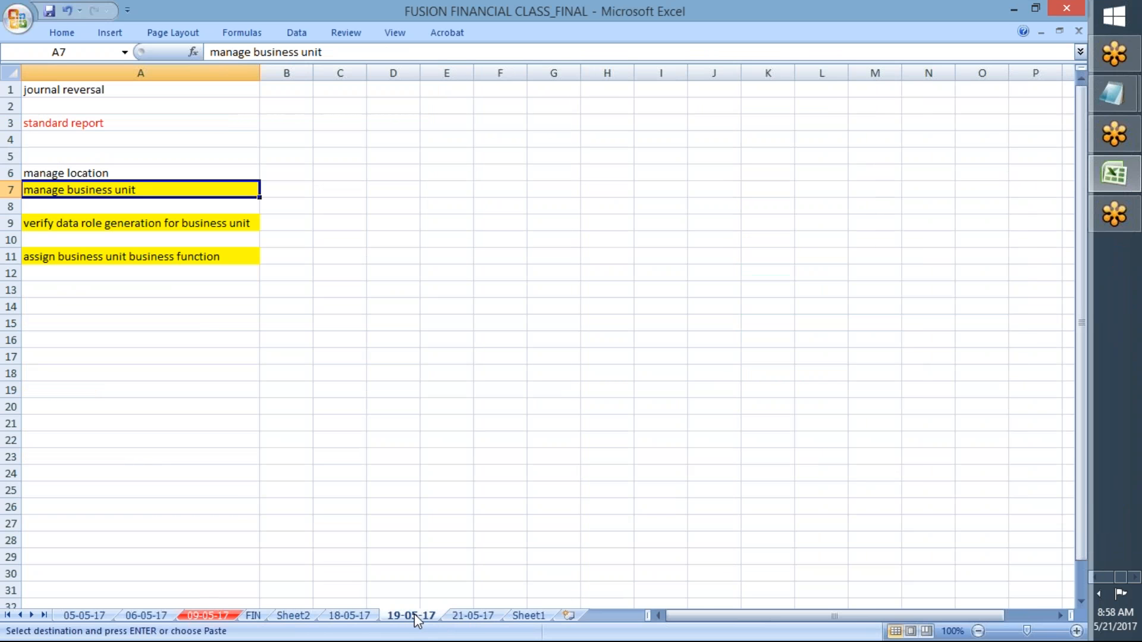
left_click(466, 617)
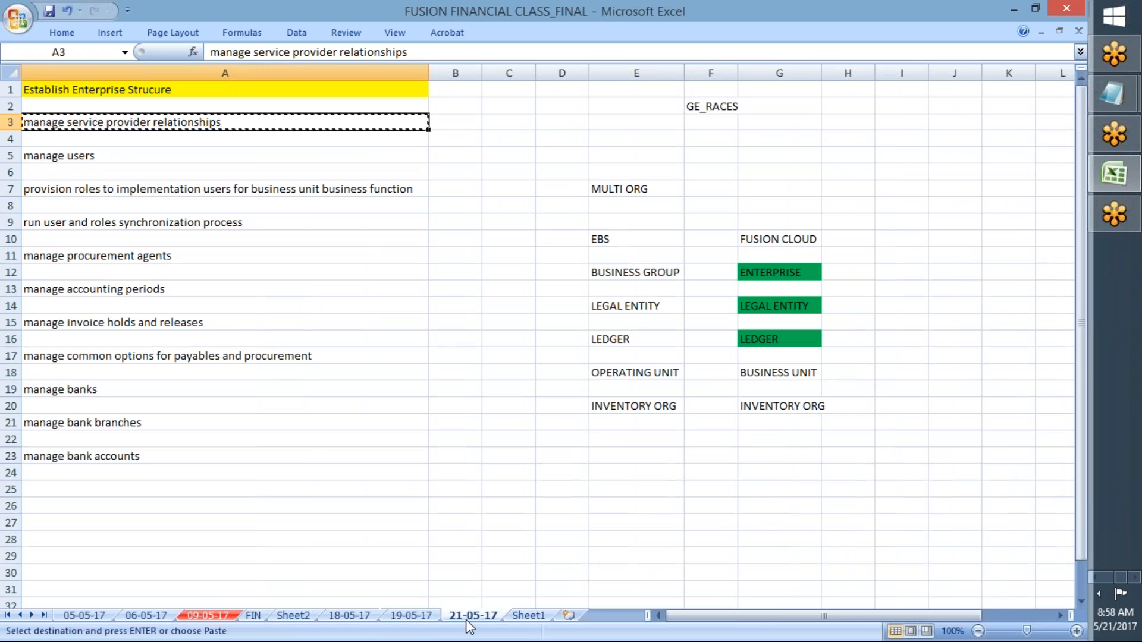
left_click(409, 615)
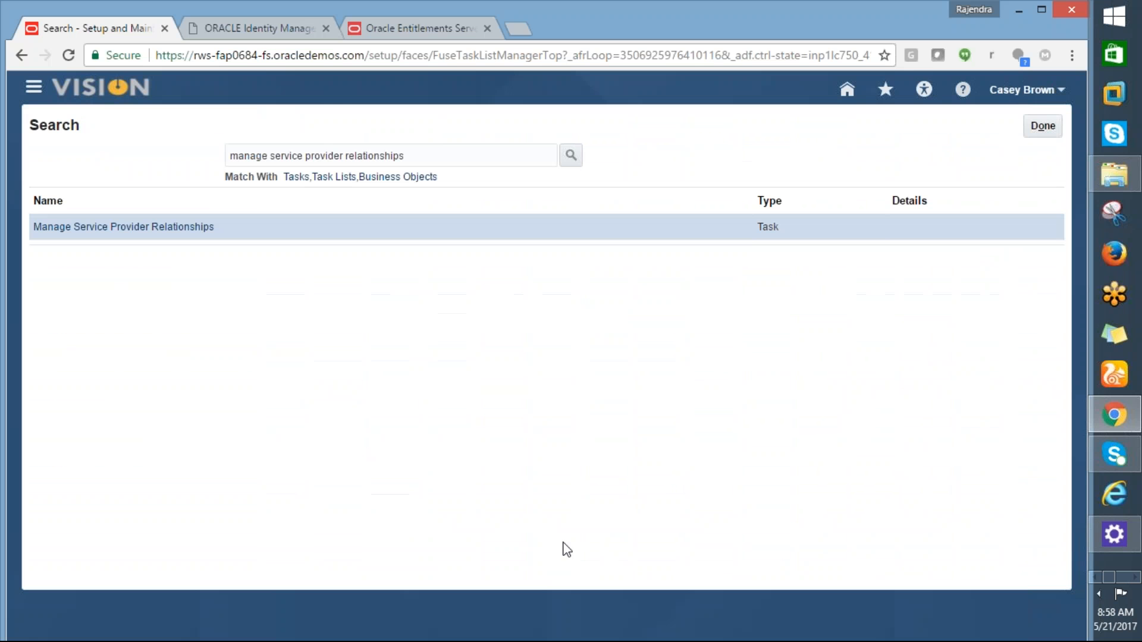
left_click(1043, 126)
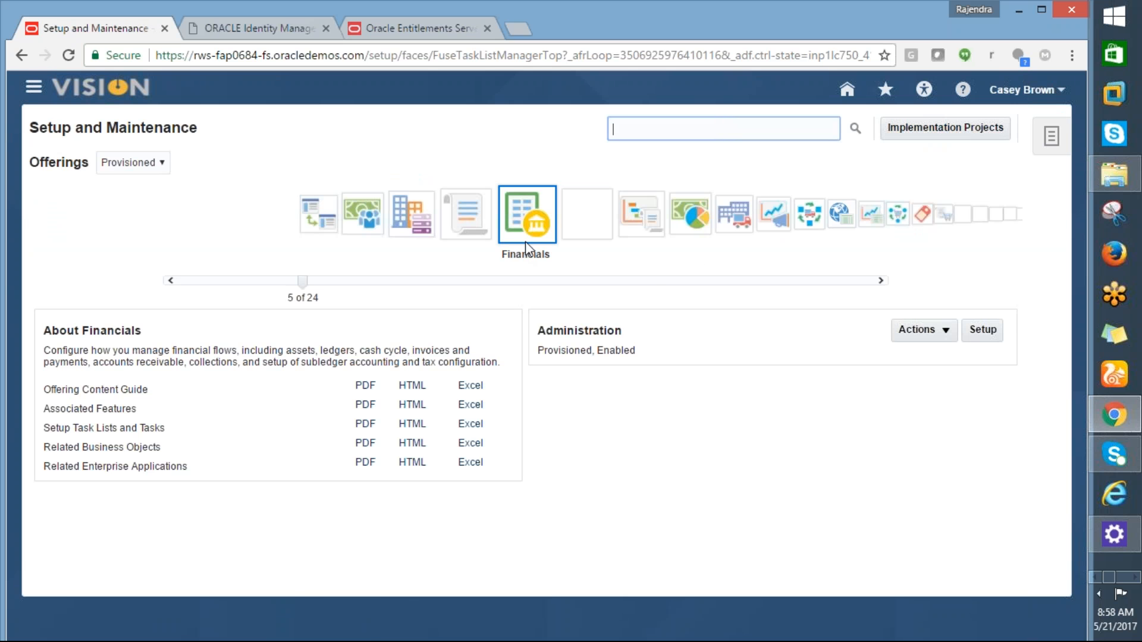
Step: Search the Financials setup tasks for Manage Service Provider Relationships and confirm its scope is GE_RACES_ATL
left_click(987, 340)
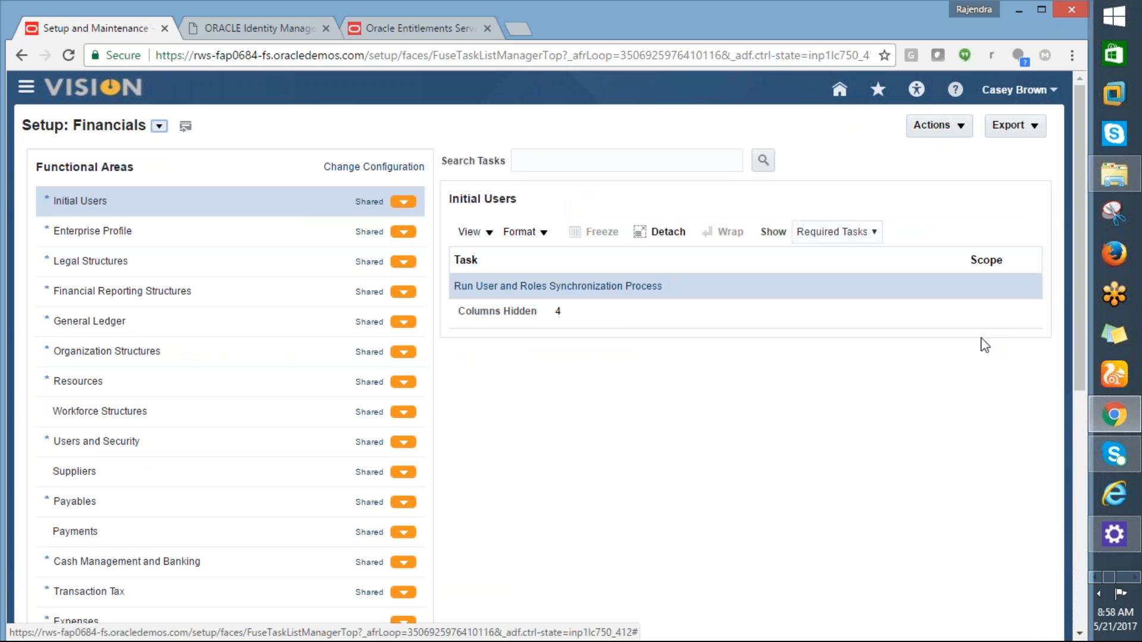
left_click(553, 163)
type("manage service provider relationships")
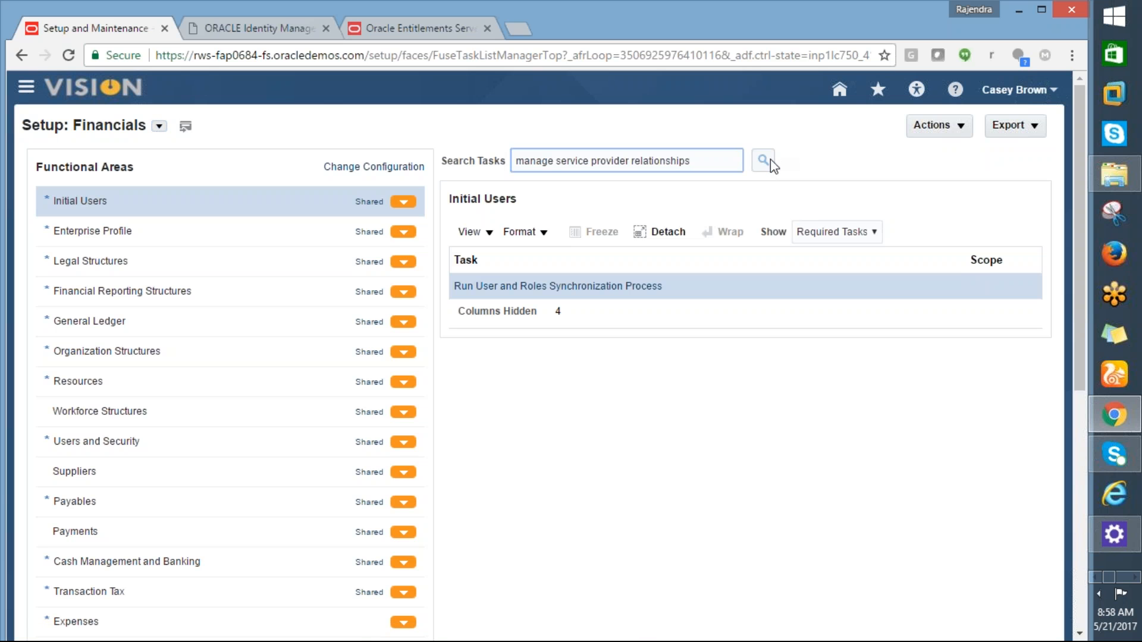
left_click(771, 162)
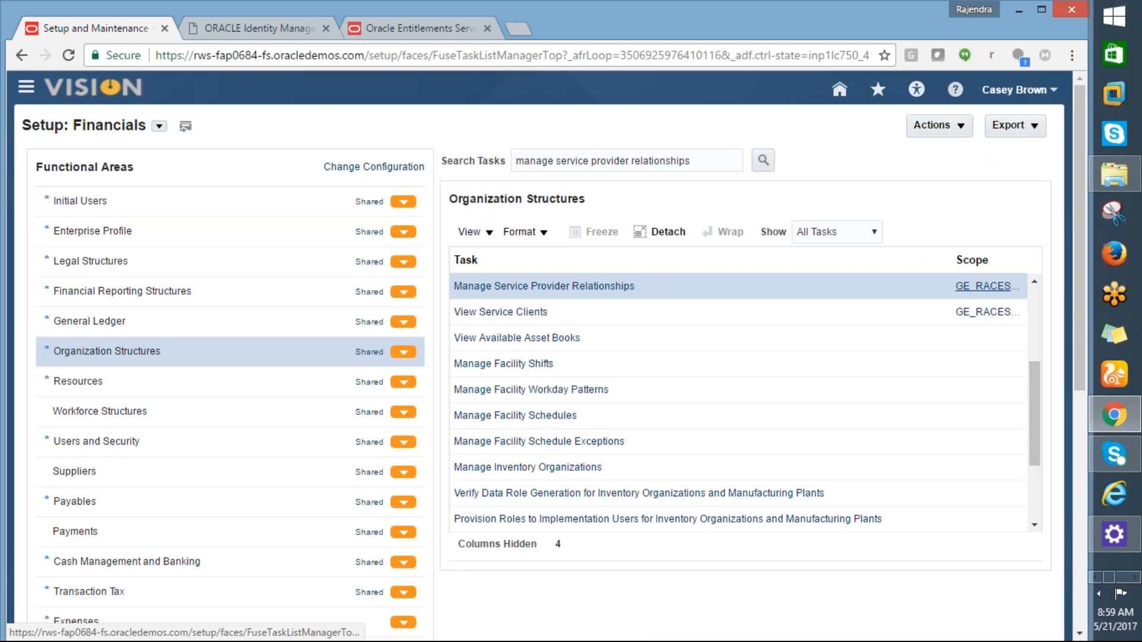
left_click(975, 290)
left_click(844, 288)
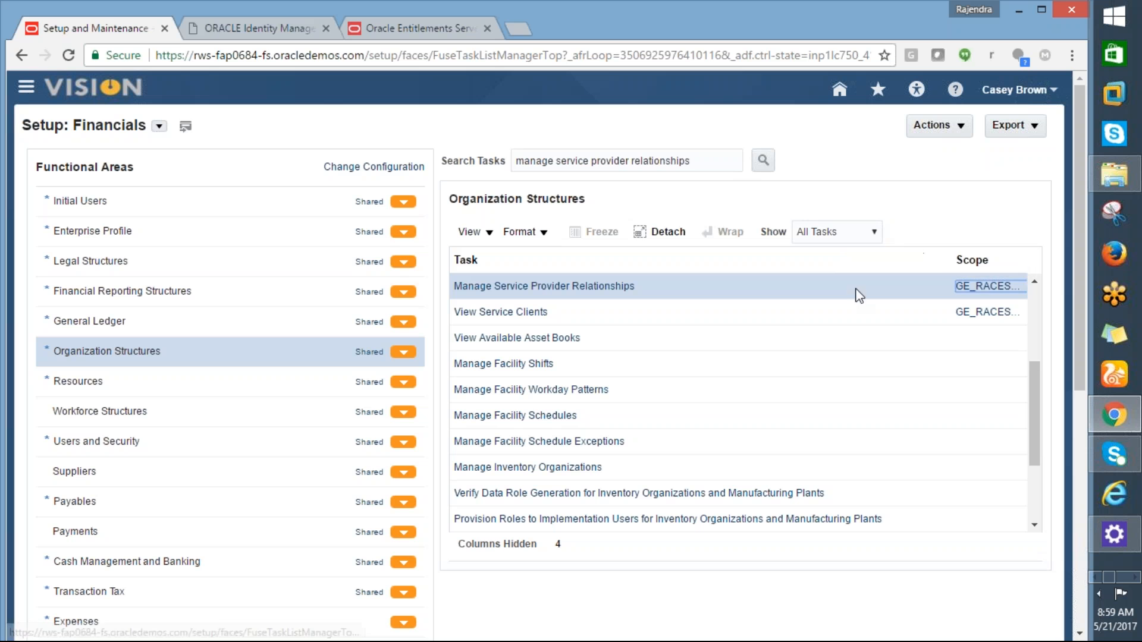
left_click(982, 290)
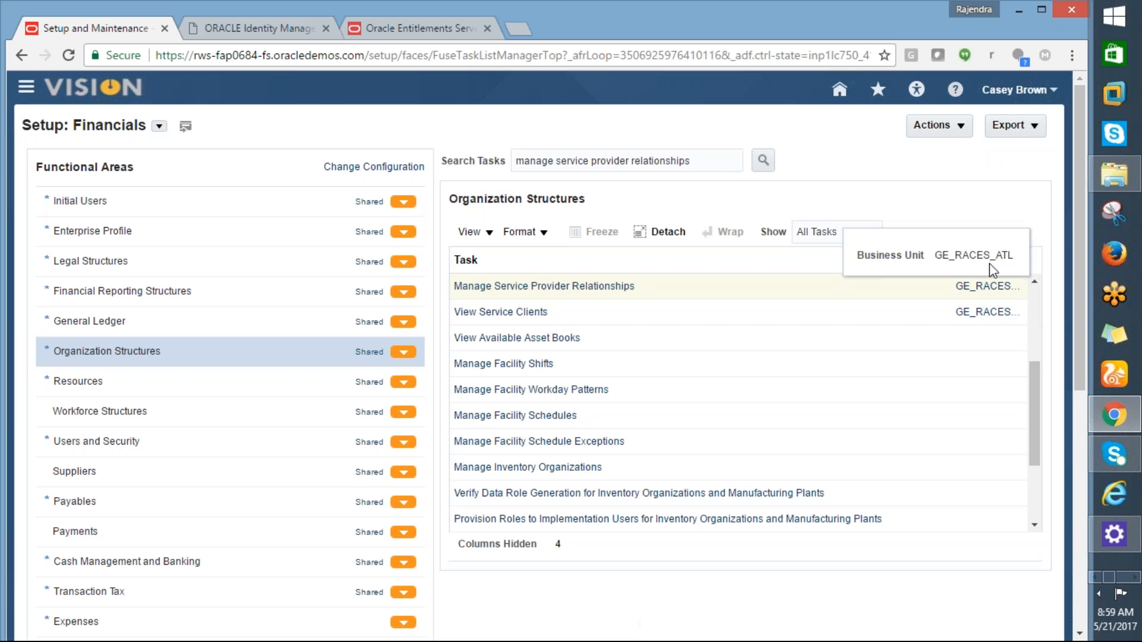
left_click(593, 291)
Step: Review GE_RACES_ATL's payables service provider without saving, then search the setup tasks for 'manage business unit'
left_click(592, 288)
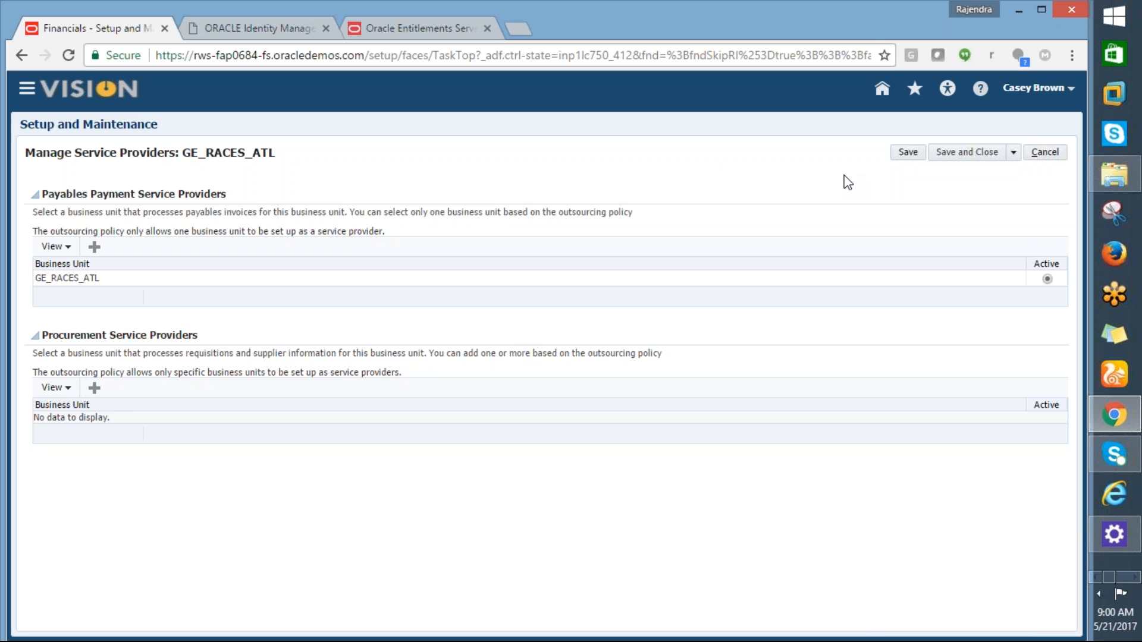
left_click(1044, 158)
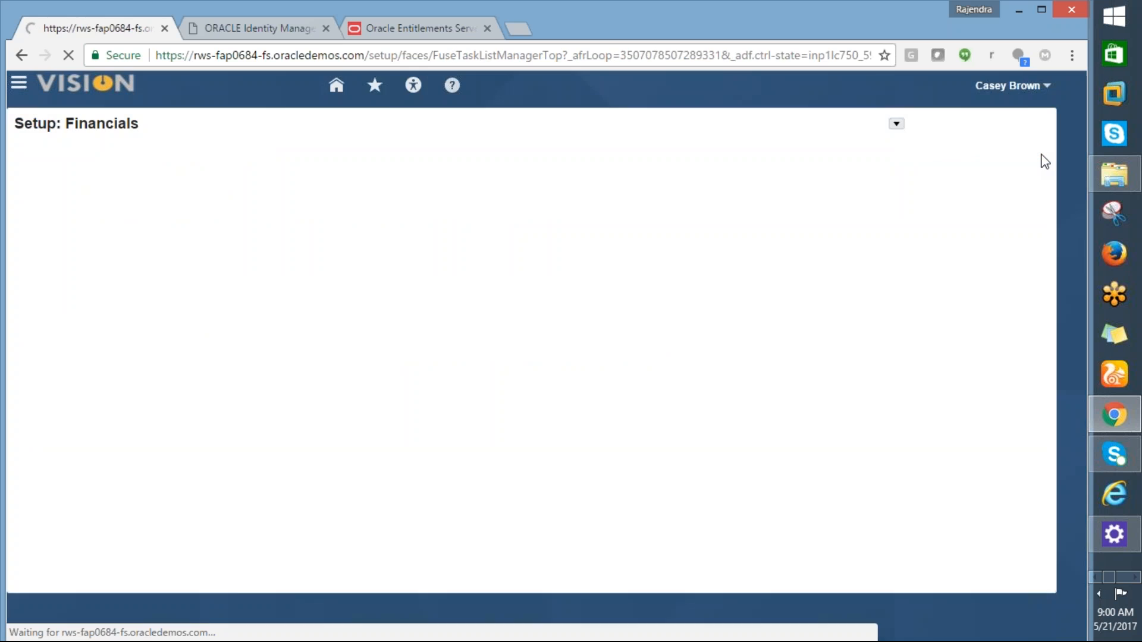
key("alt+Tab")
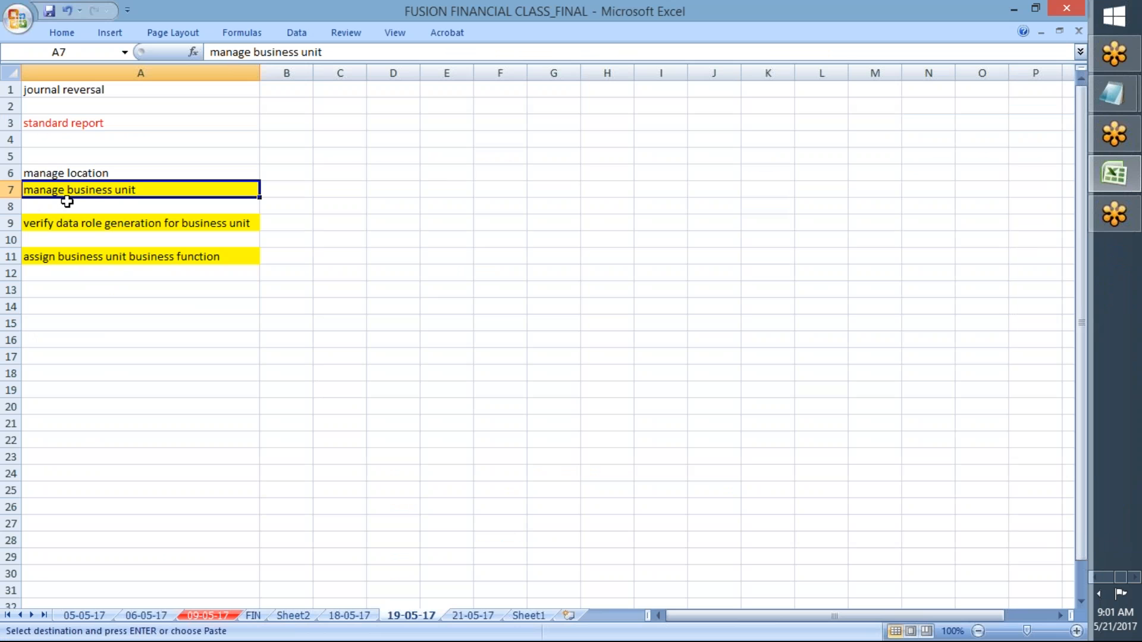
key("alt+Tab")
left_click(539, 160)
key("ctrl+v")
key("Return")
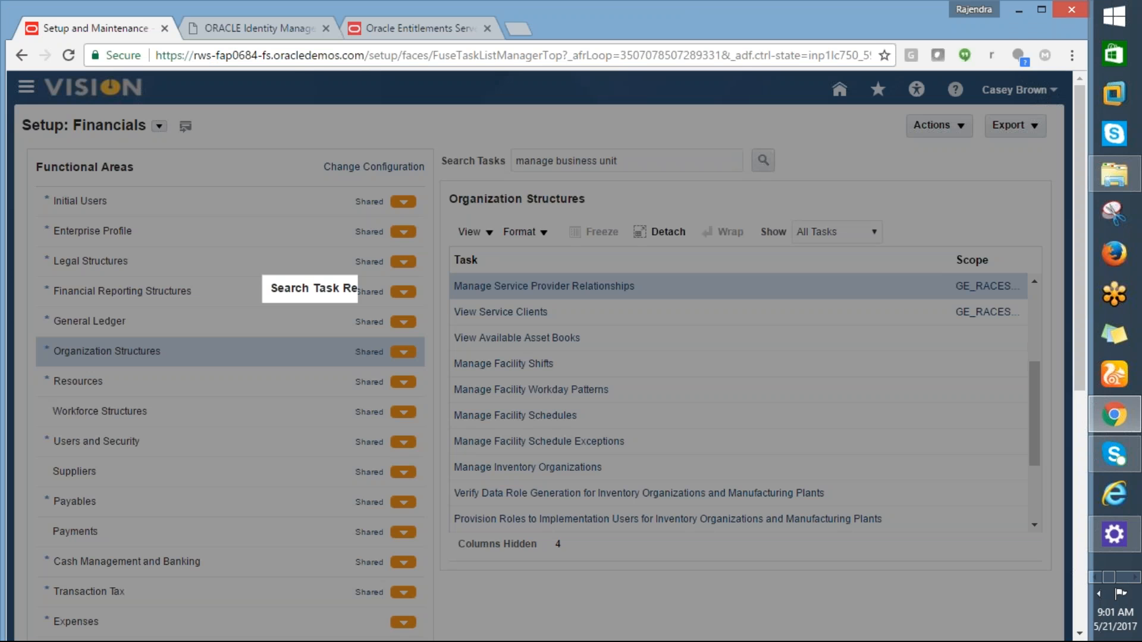
Step: Open Manage Business Unit from the search results and start a new business unit
left_click(355, 355)
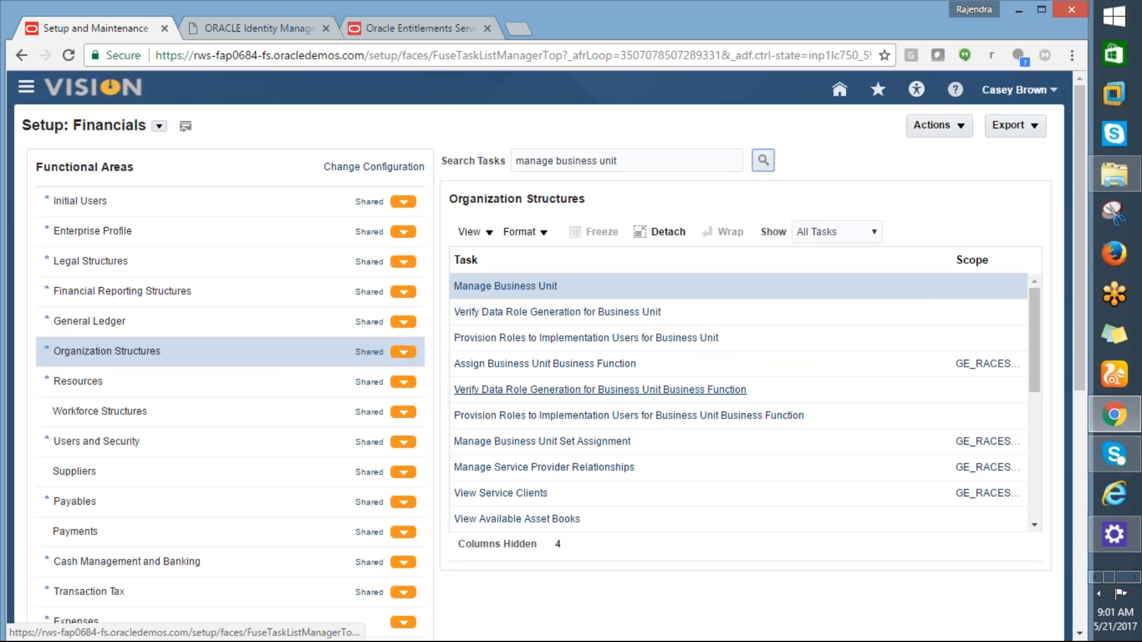
left_click(504, 292)
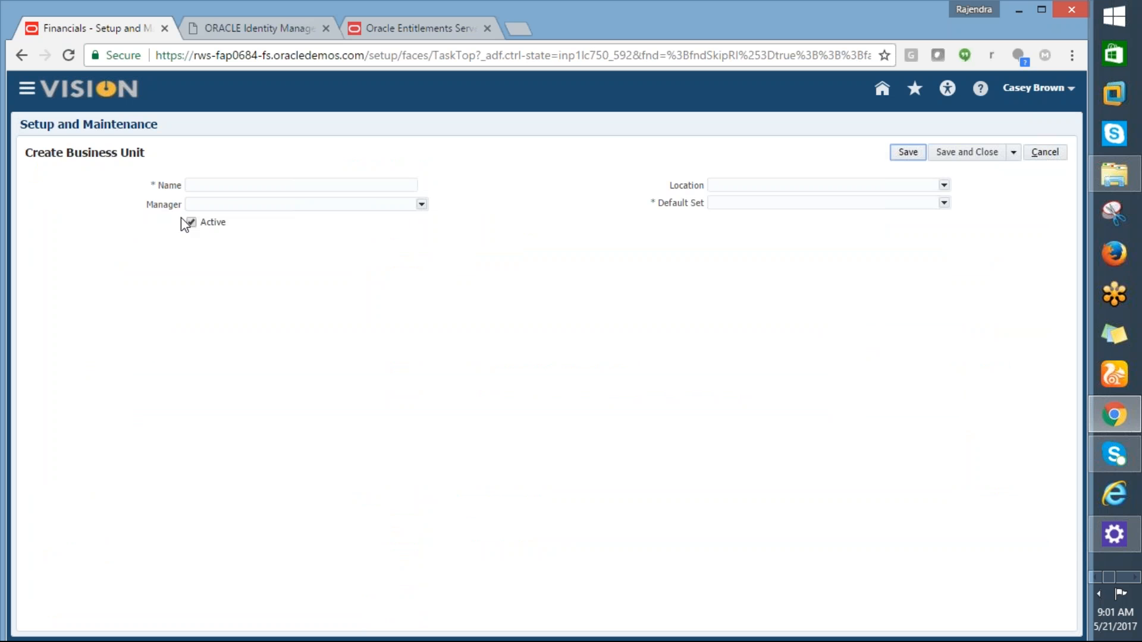
Step: Name the new business unit GE_RACES_NY
left_click(219, 187)
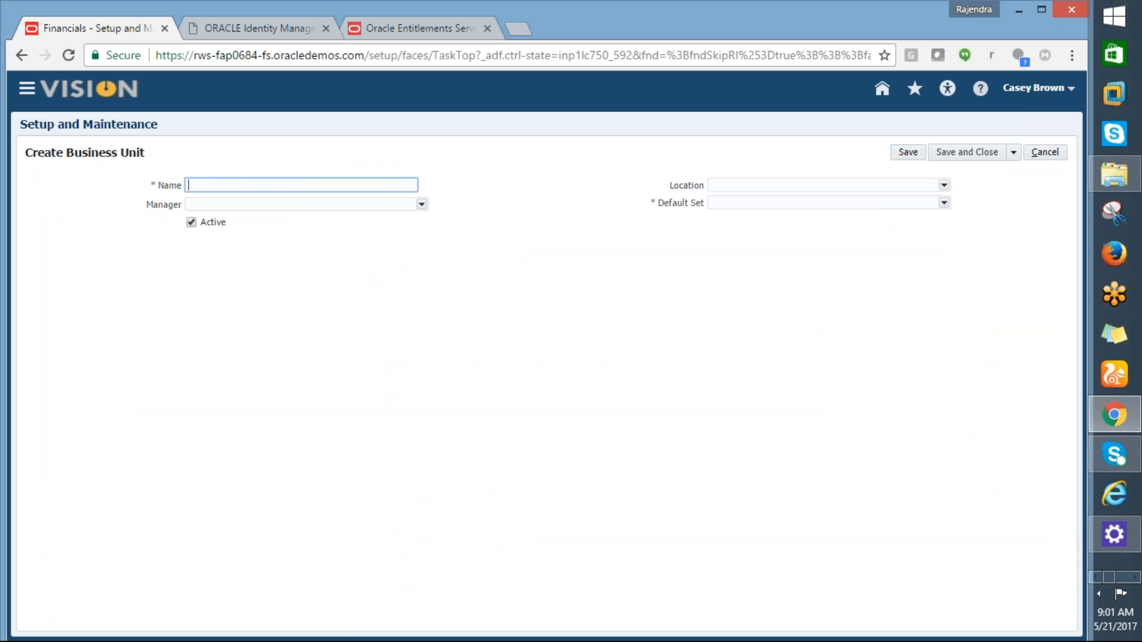
type("M")
key("BackSpace")
type("GE_RACES_NY")
Step: Set the Default Set to COMMON (Common Set) using a code search for 'Common%'
left_click(944, 203)
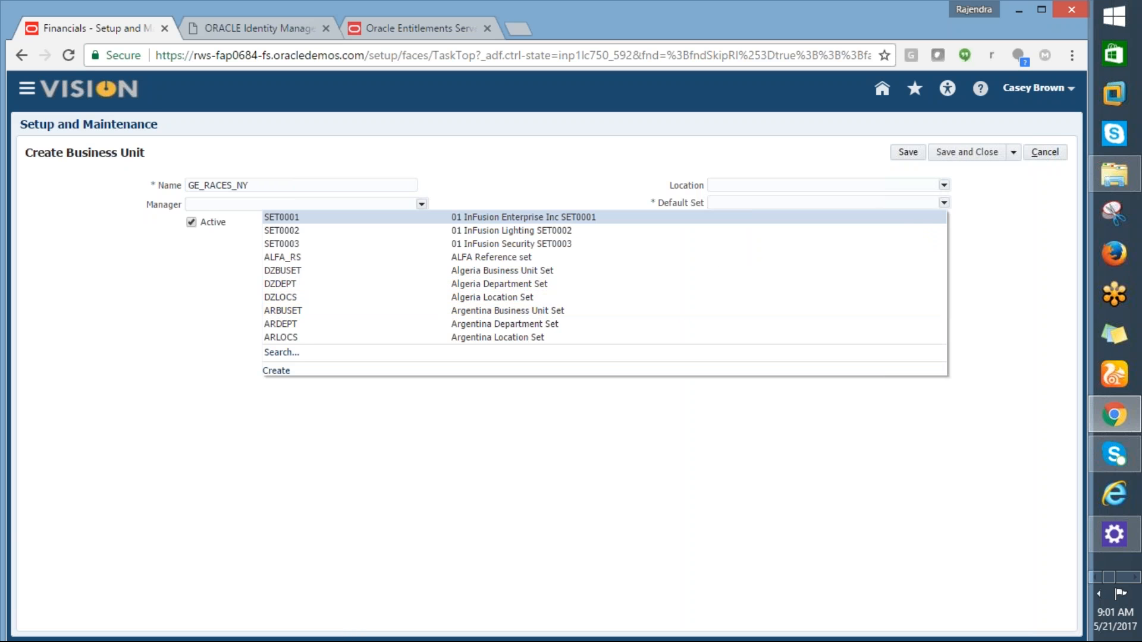
left_click(281, 353)
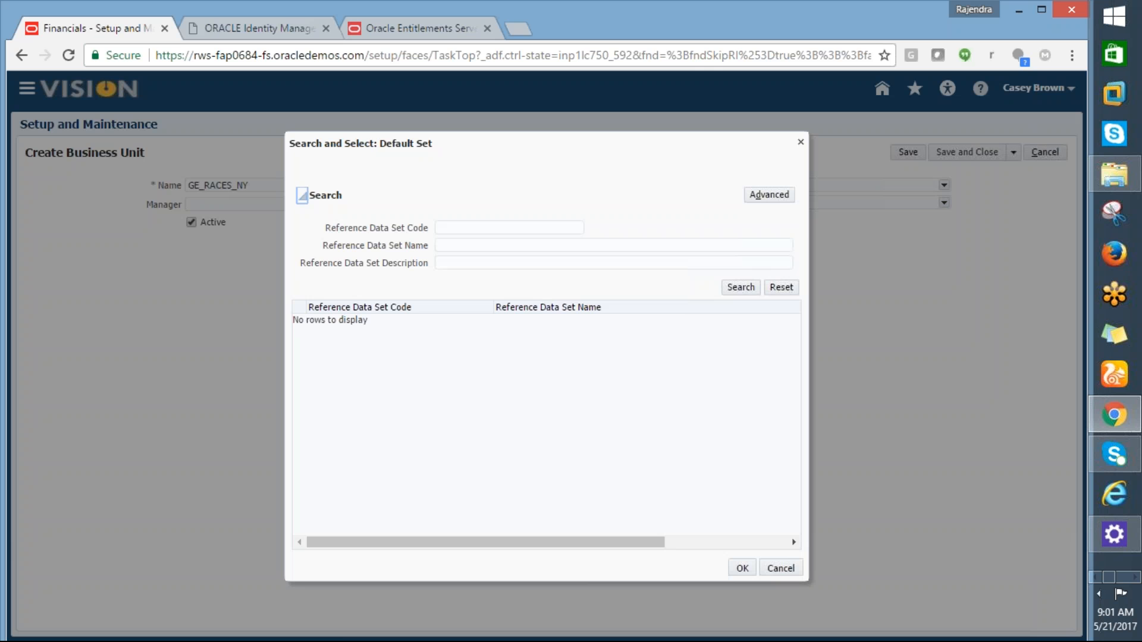
left_click(440, 230)
type("C")
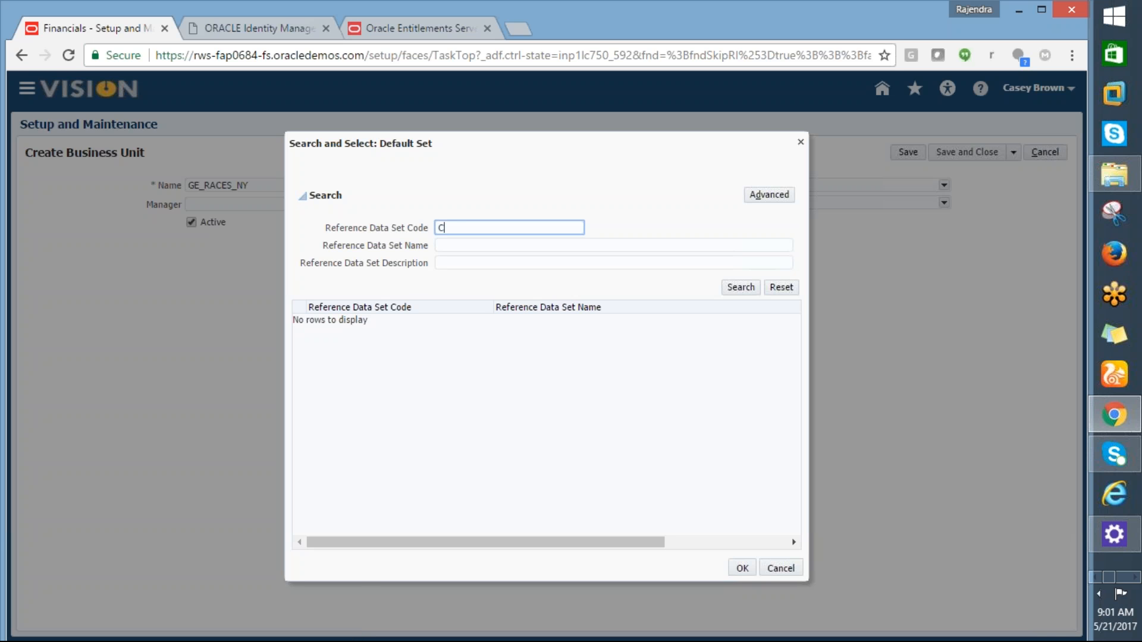
type("ommon%")
left_click(742, 288)
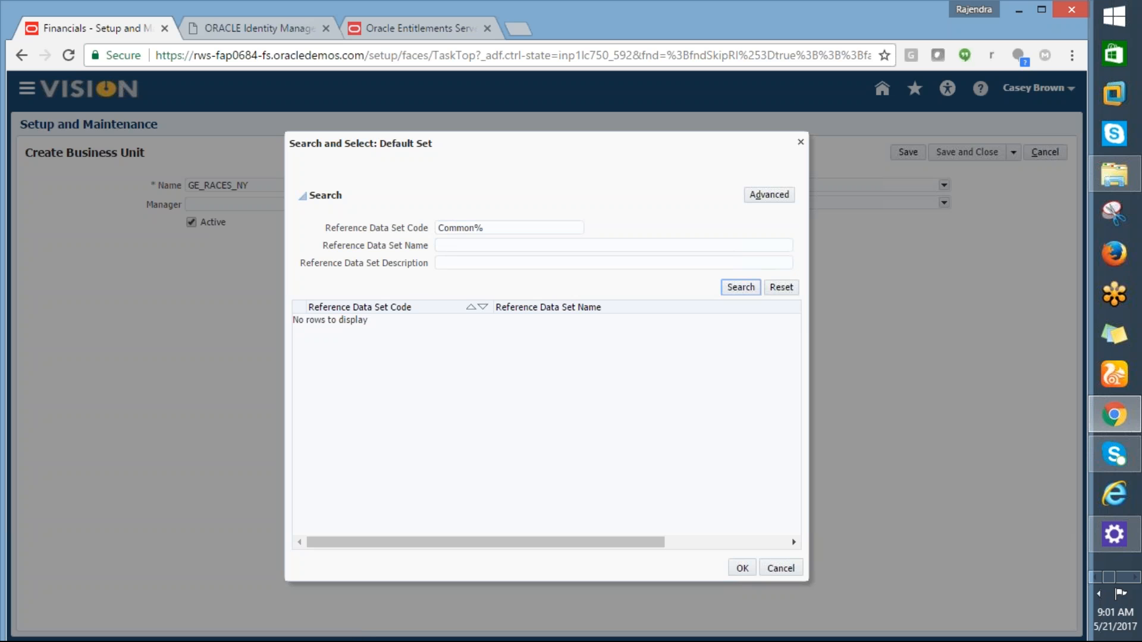
left_click(351, 321)
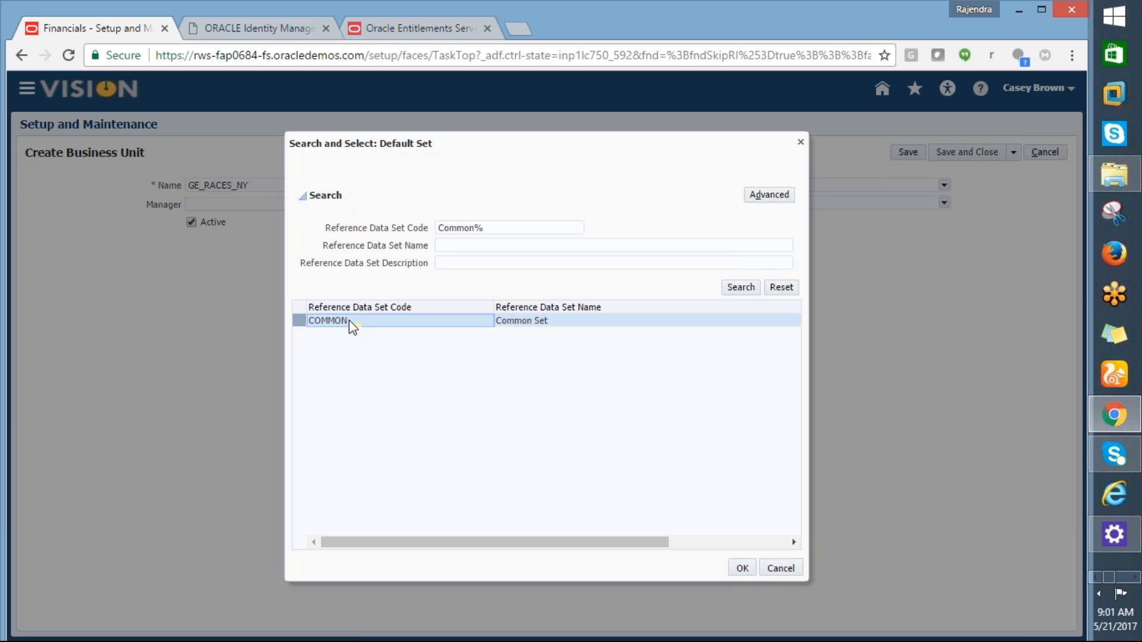
left_click(738, 569)
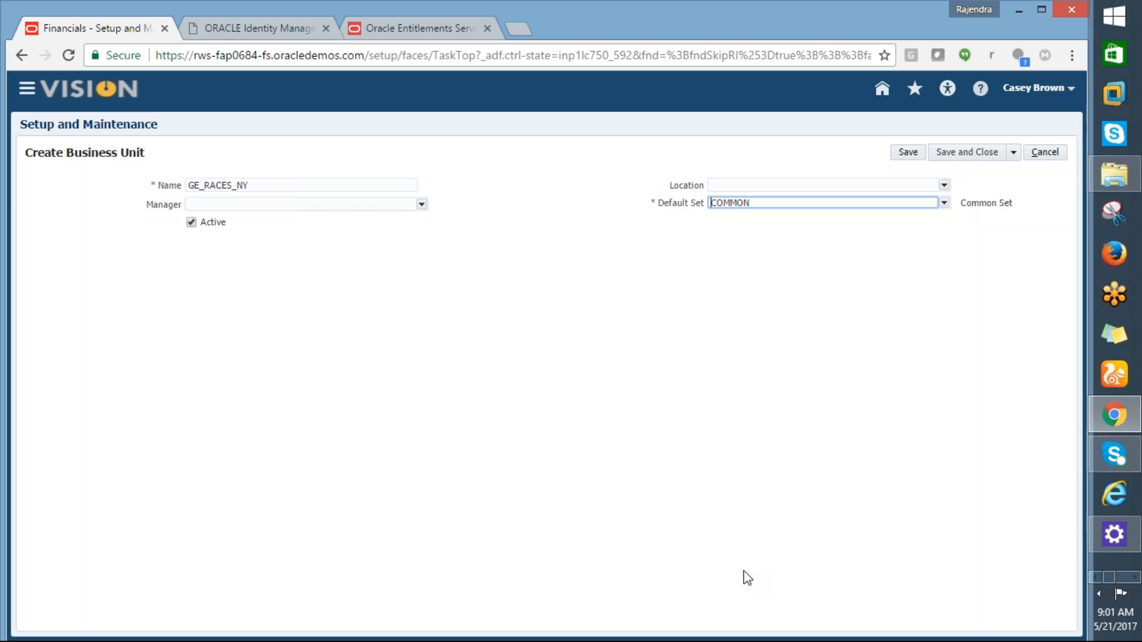
left_click(947, 184)
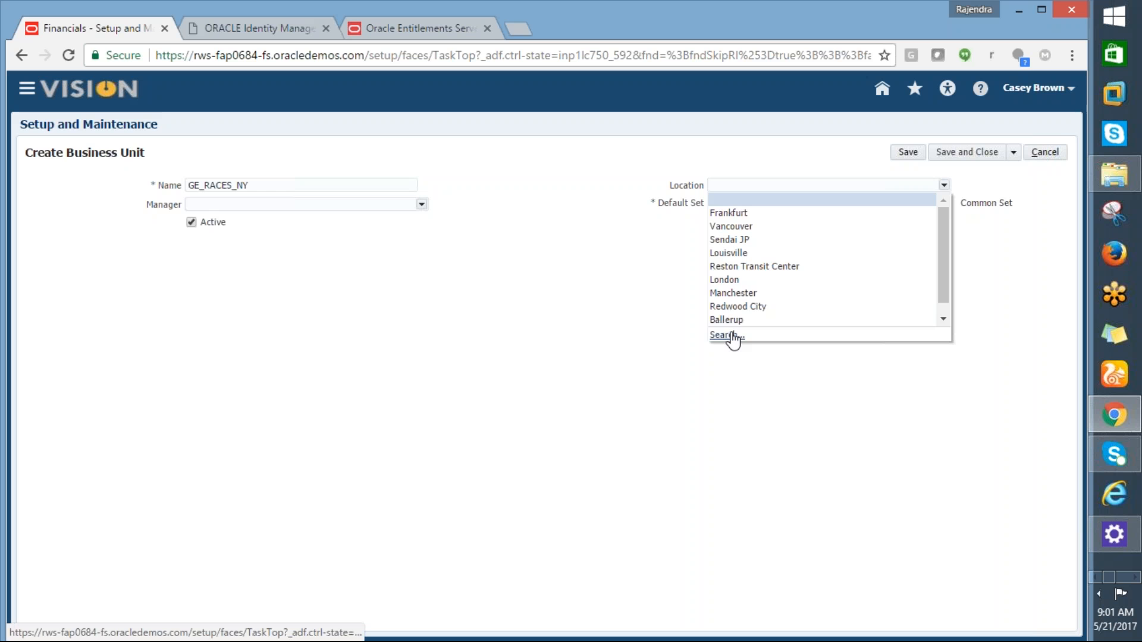
left_click(729, 334)
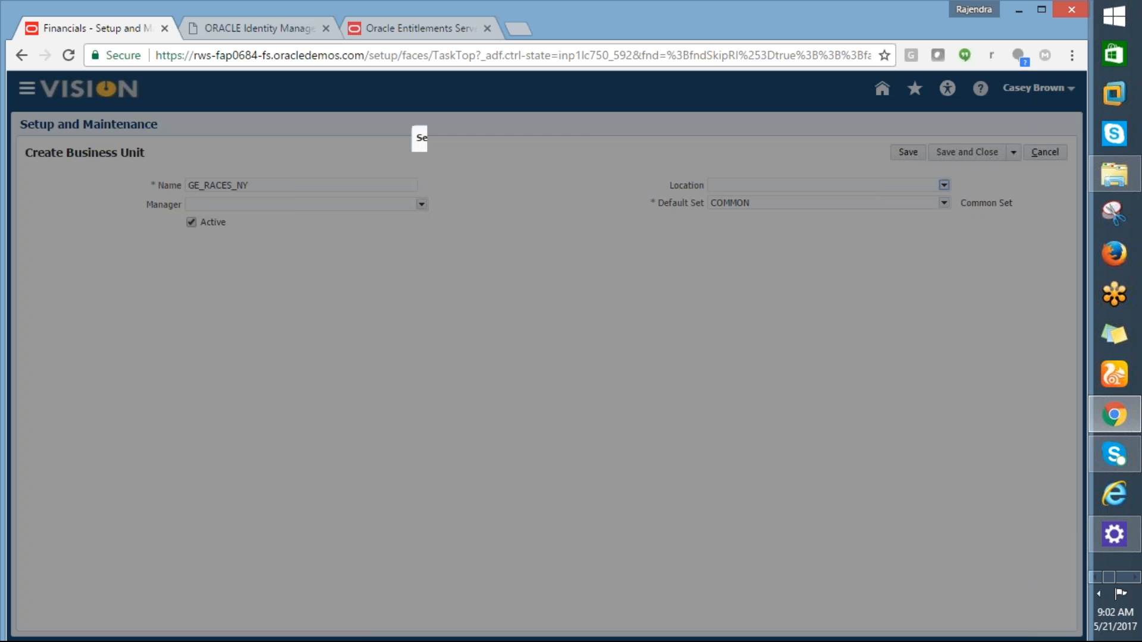
left_click(505, 237)
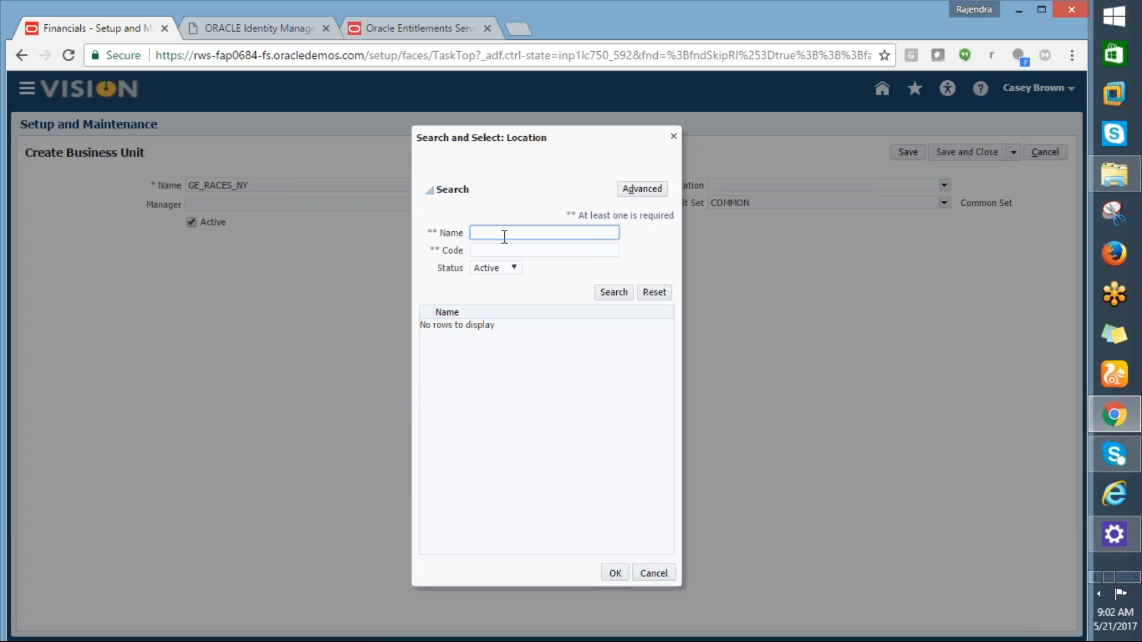
type("%")
key("BackSpace")
type("GE%")
left_click(609, 293)
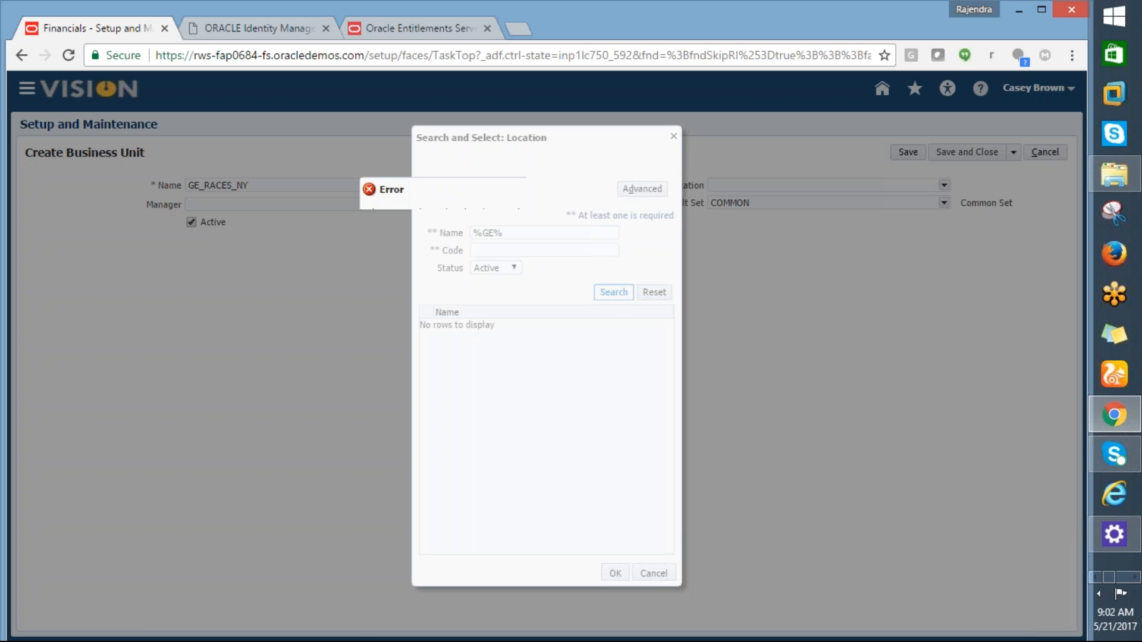
left_click(705, 236)
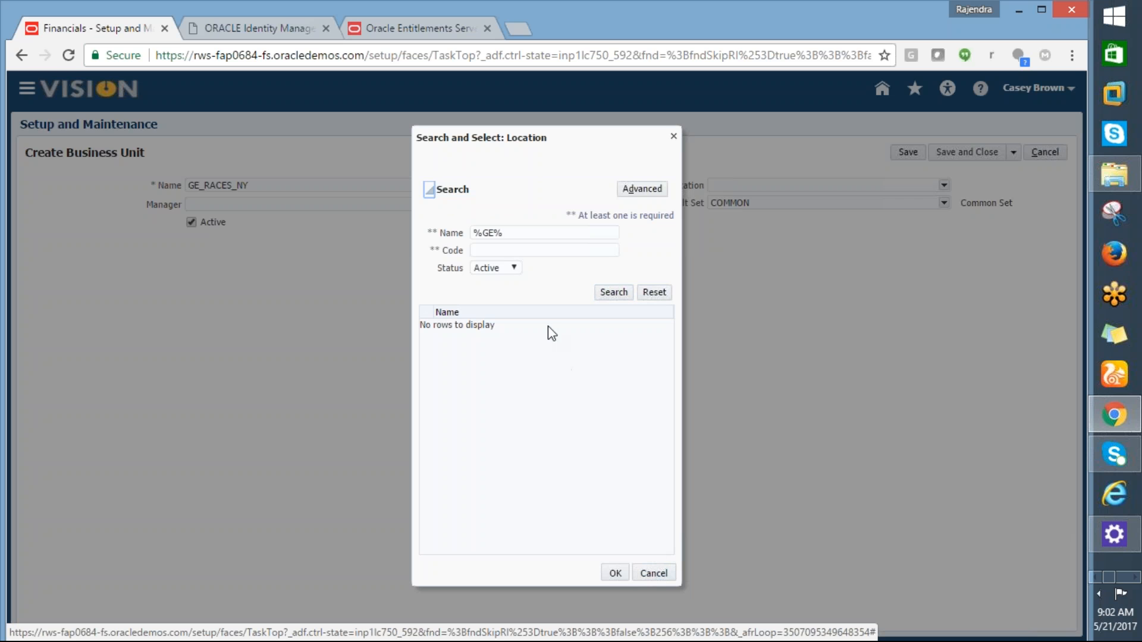
left_click(511, 236)
key("BackSpace")
key("BackSpace")
key("BackSpace")
key("BackSpace")
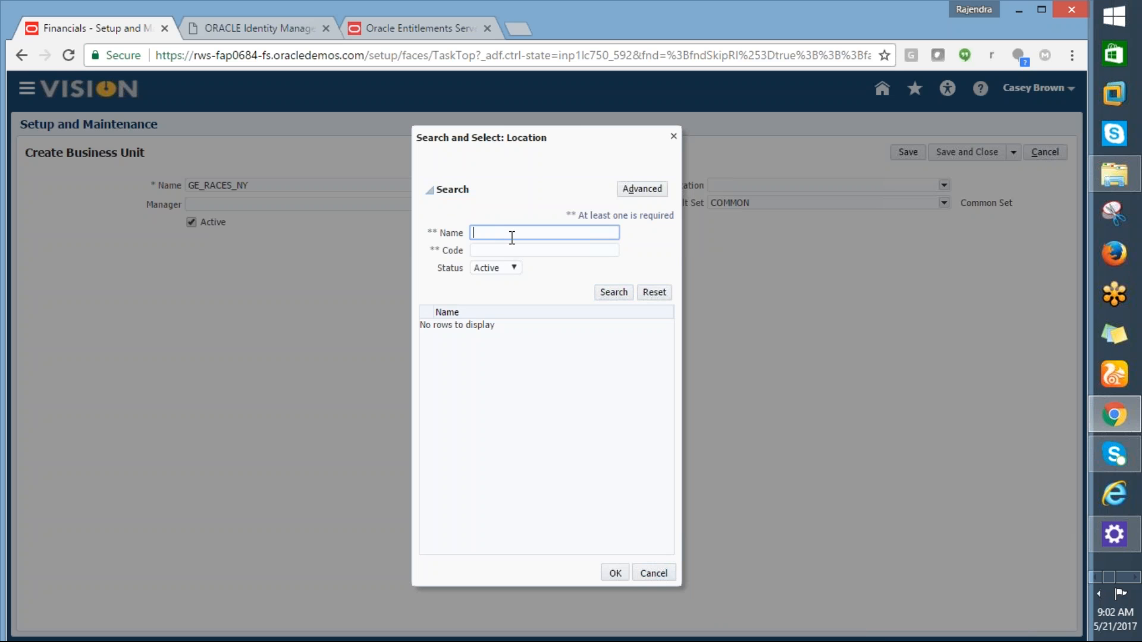
left_click(601, 292)
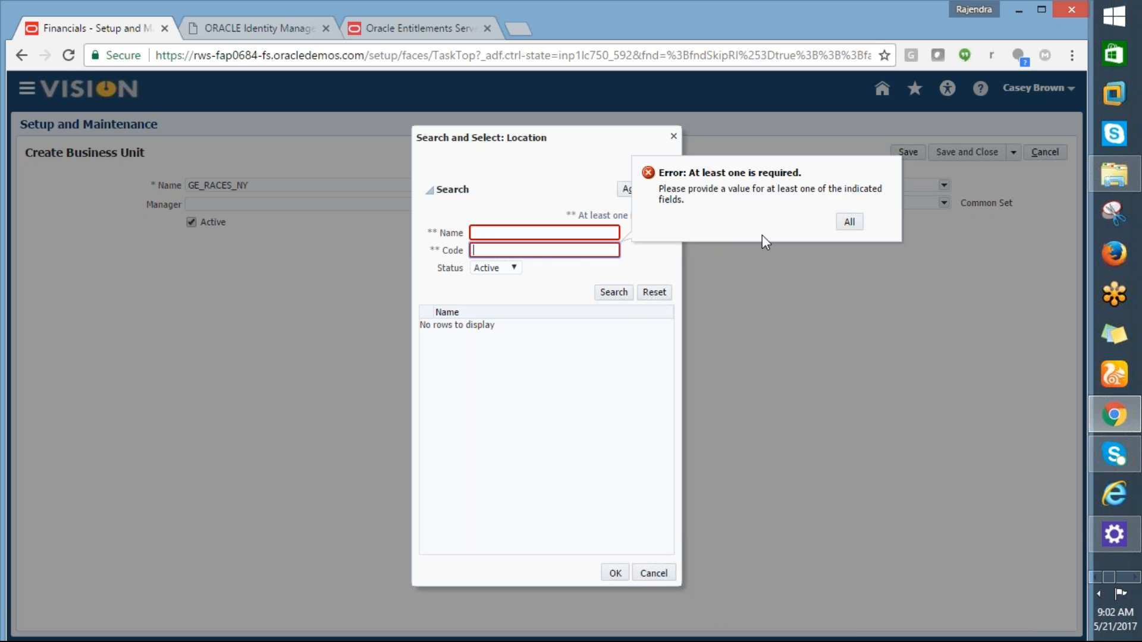
left_click(539, 234)
type("%")
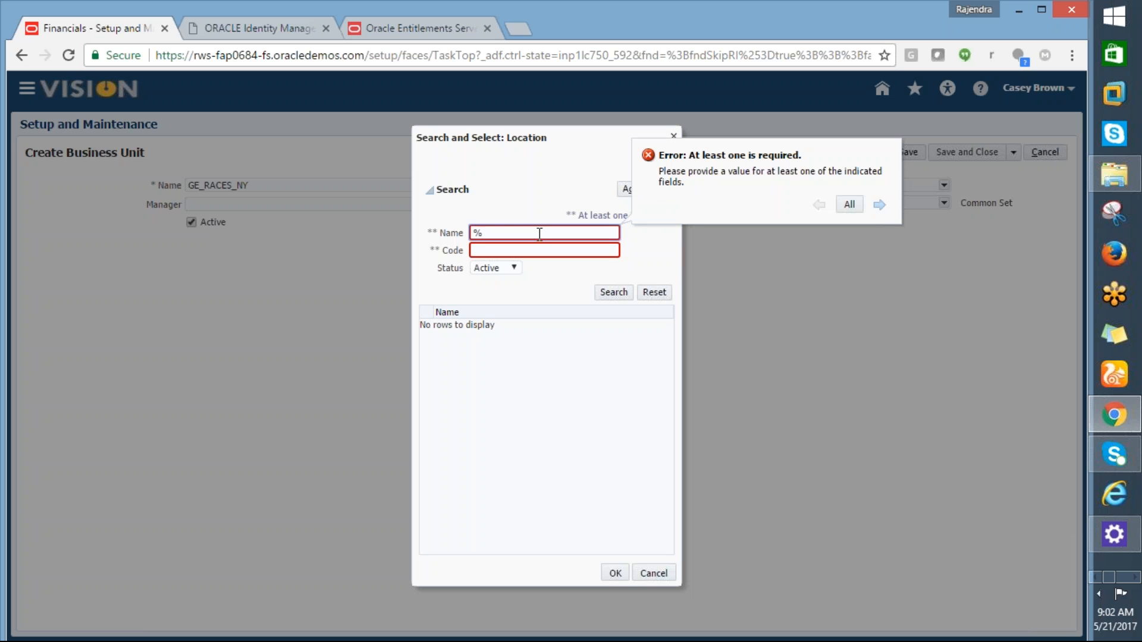
type("MAIN%")
left_click(616, 293)
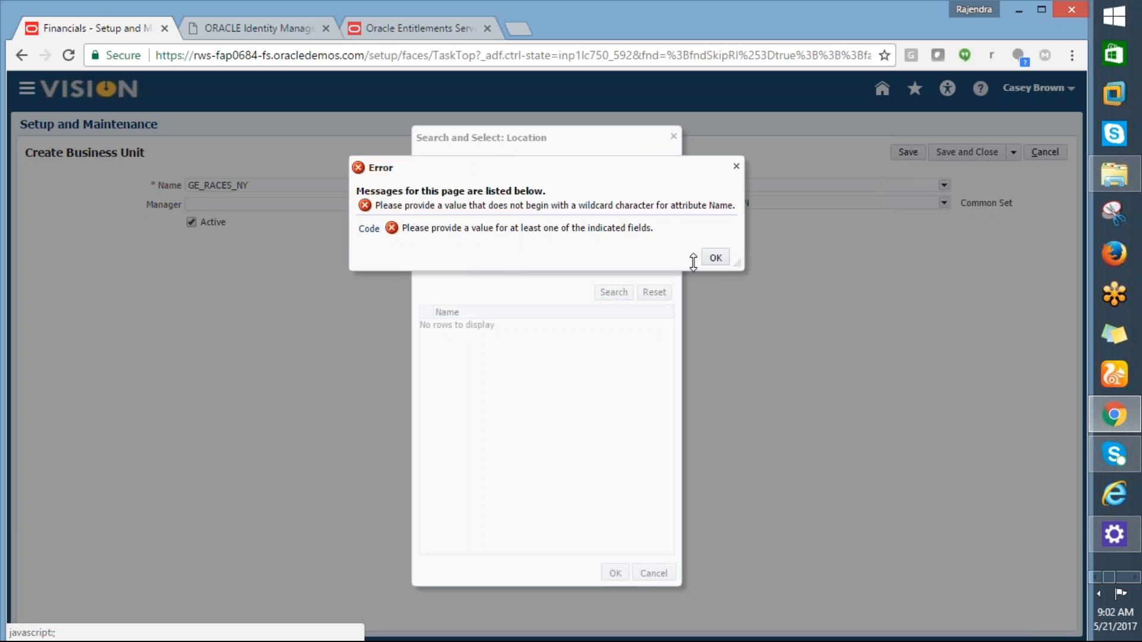
left_click(716, 262)
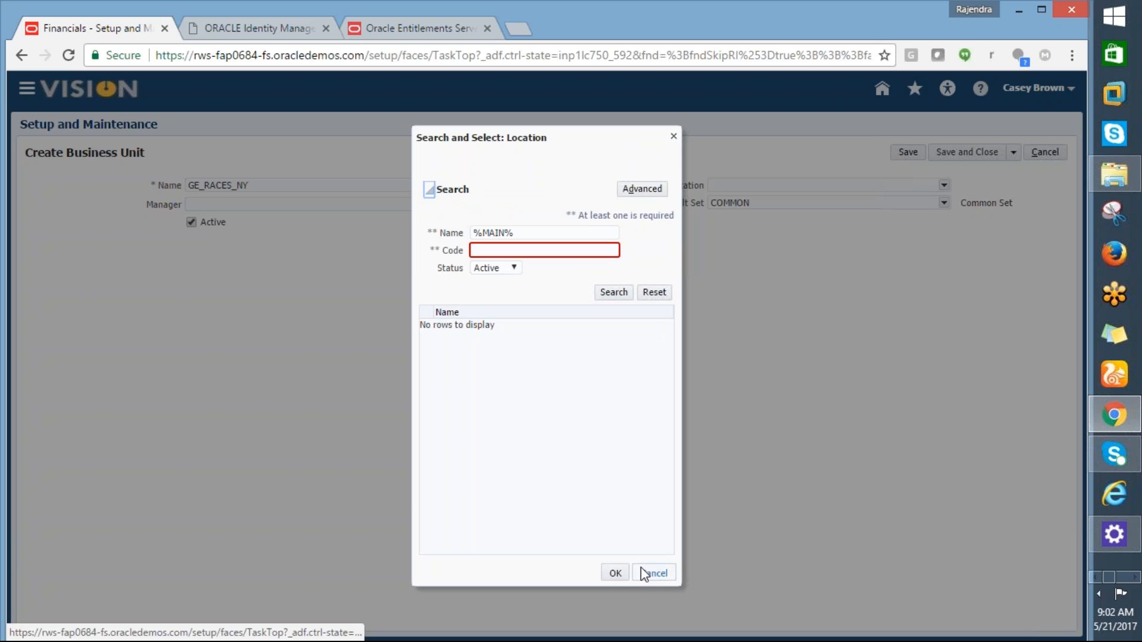
left_click(643, 571)
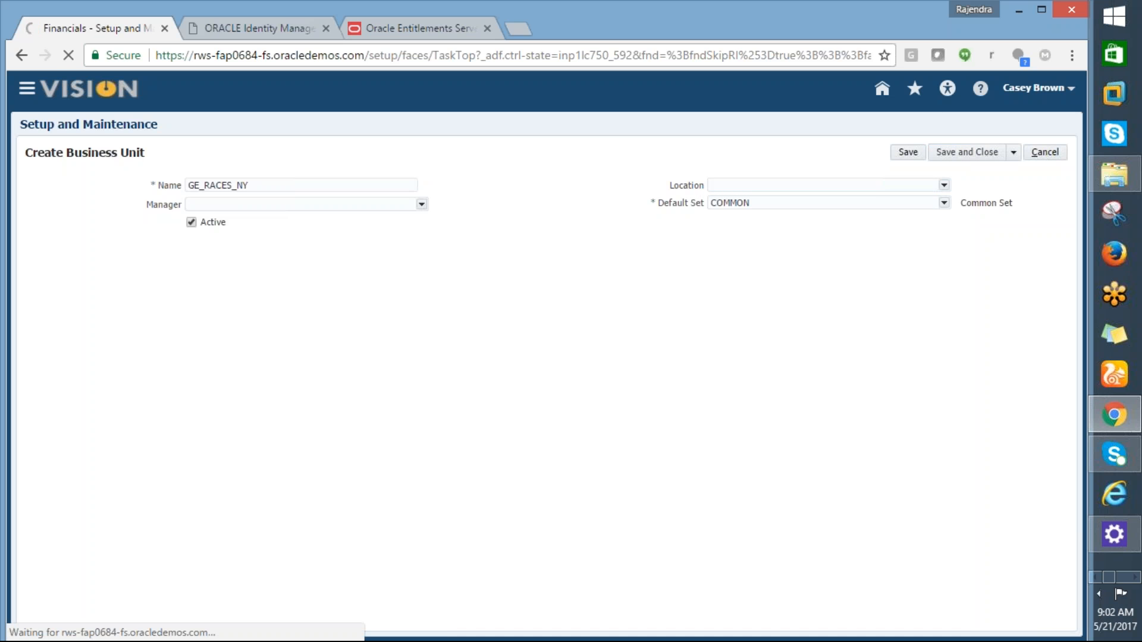
Step: Save the new business unit and copy the 'Assign Business Unit Business Function' task name from Excel
left_click(955, 154)
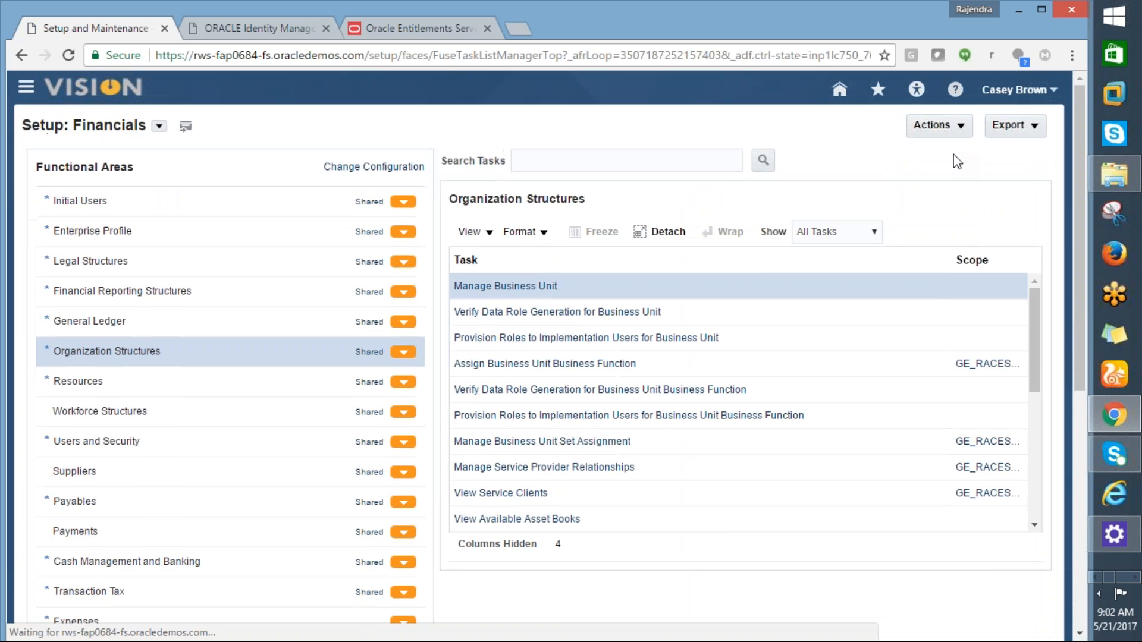
key("alt+Tab")
left_click(211, 224)
left_click(194, 256)
key("ctrl+c")
Step: Search the setup tasks for Assign Business Unit Business Function and open it for GE_RACES_ATL
key("alt+Tab")
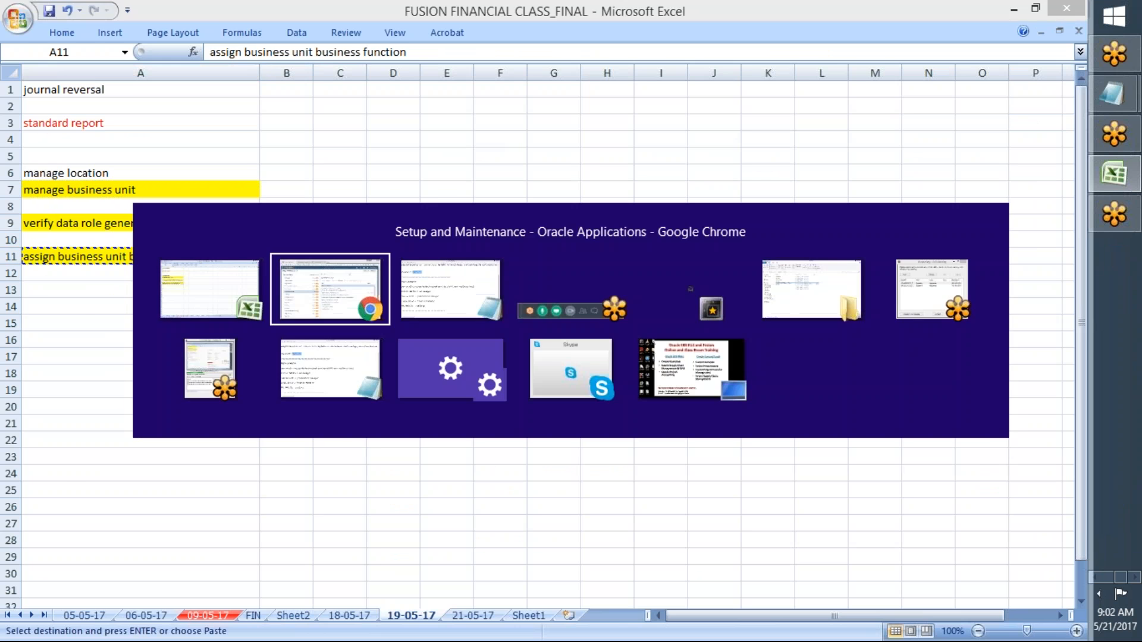
left_click(565, 161)
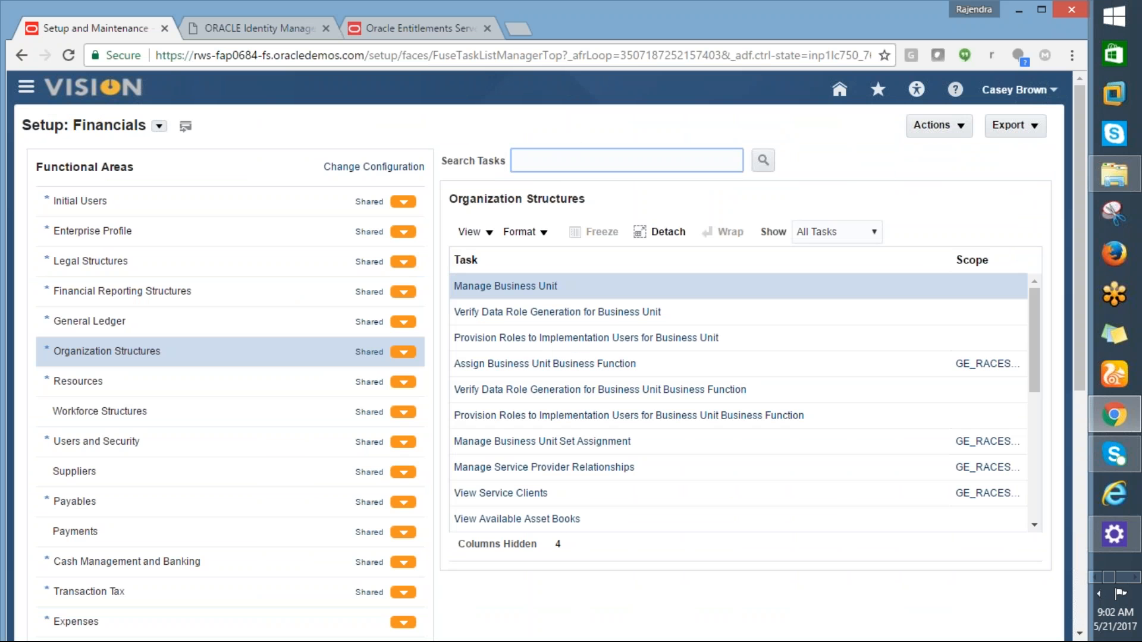
key("ctrl+v")
left_click(769, 162)
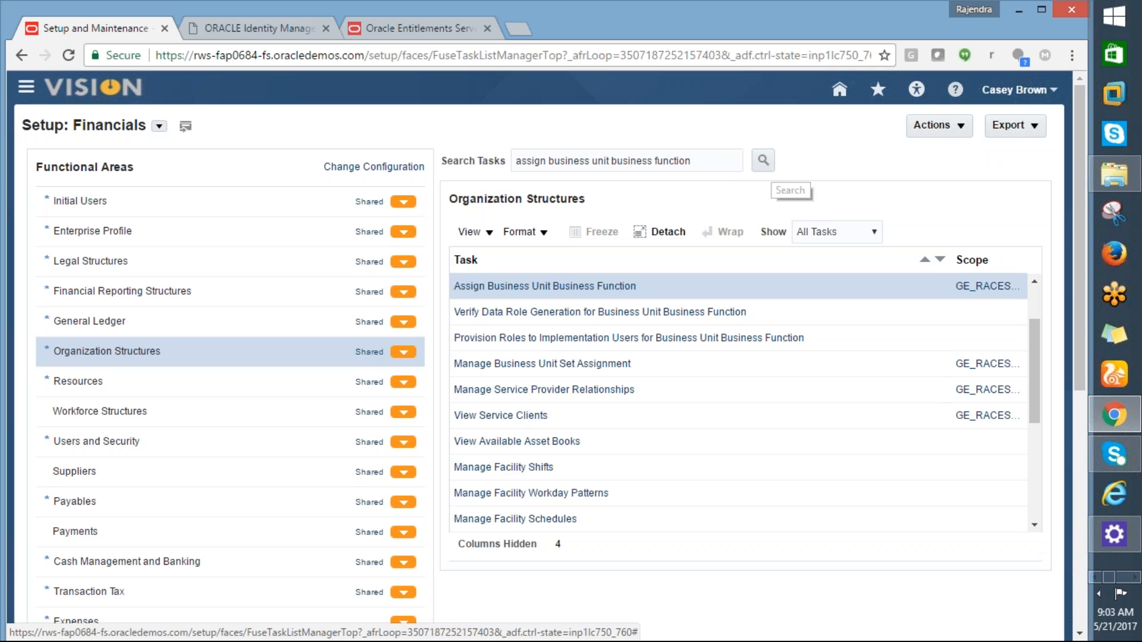
left_click(546, 286)
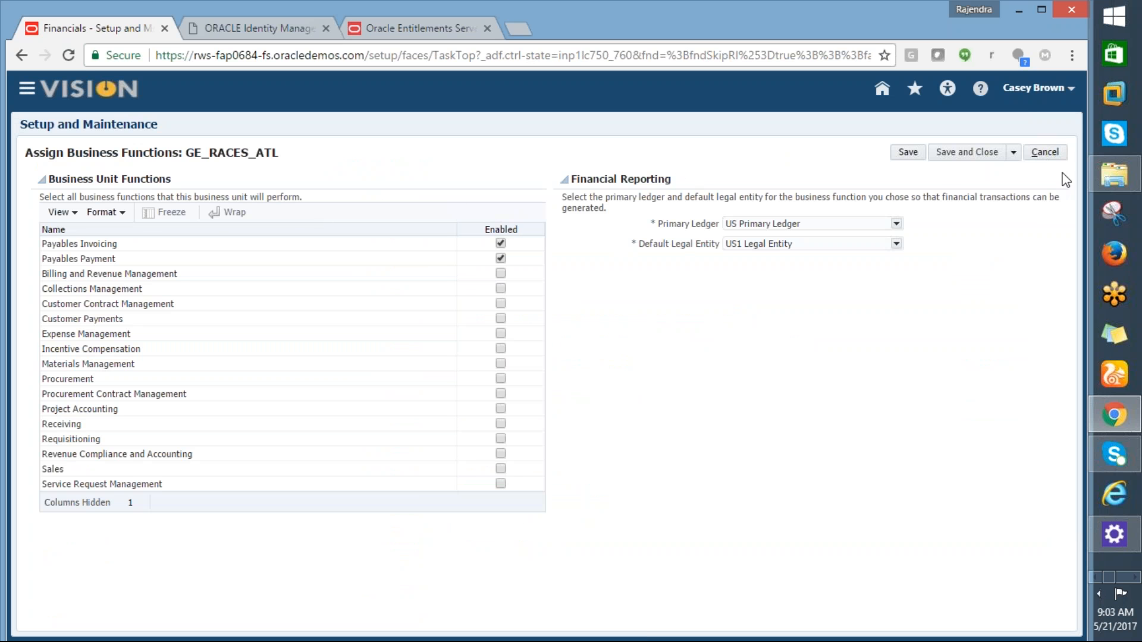
Step: Cancel GE_RACES_ATL's function assignment unchanged and reopen the task's Select Scope dialog
left_click(1051, 153)
left_click(1051, 155)
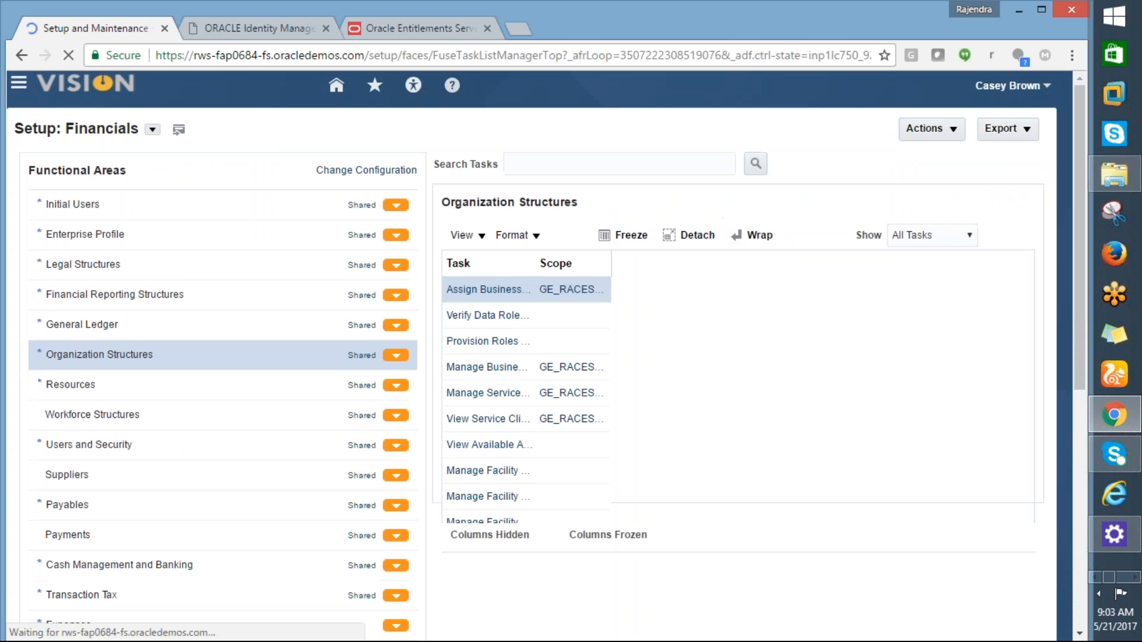
left_click(990, 295)
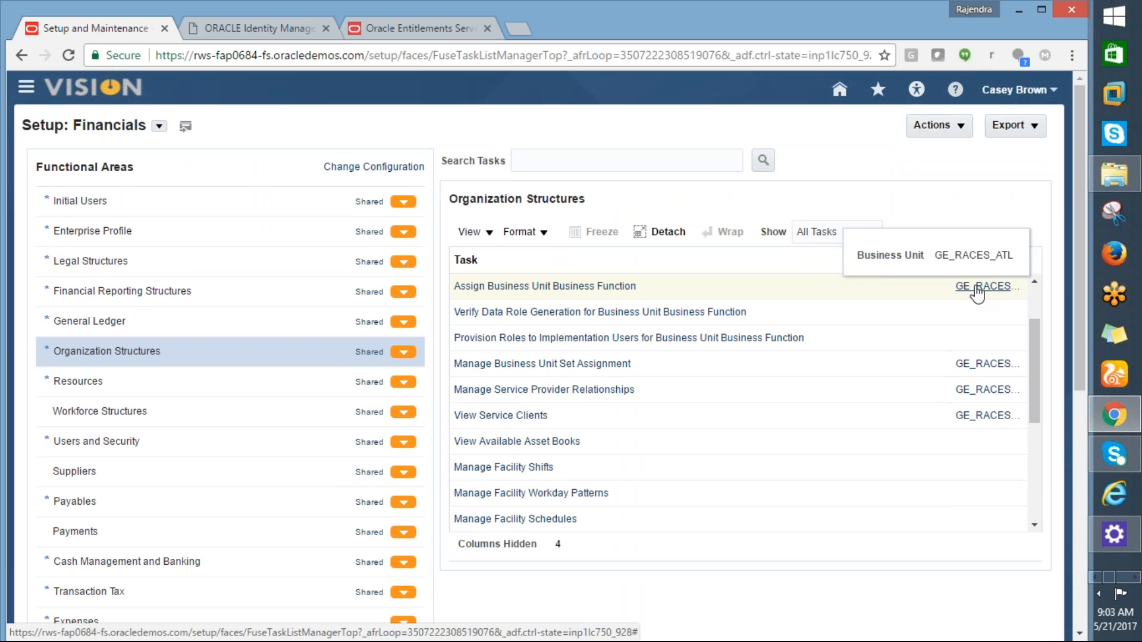
left_click(981, 292)
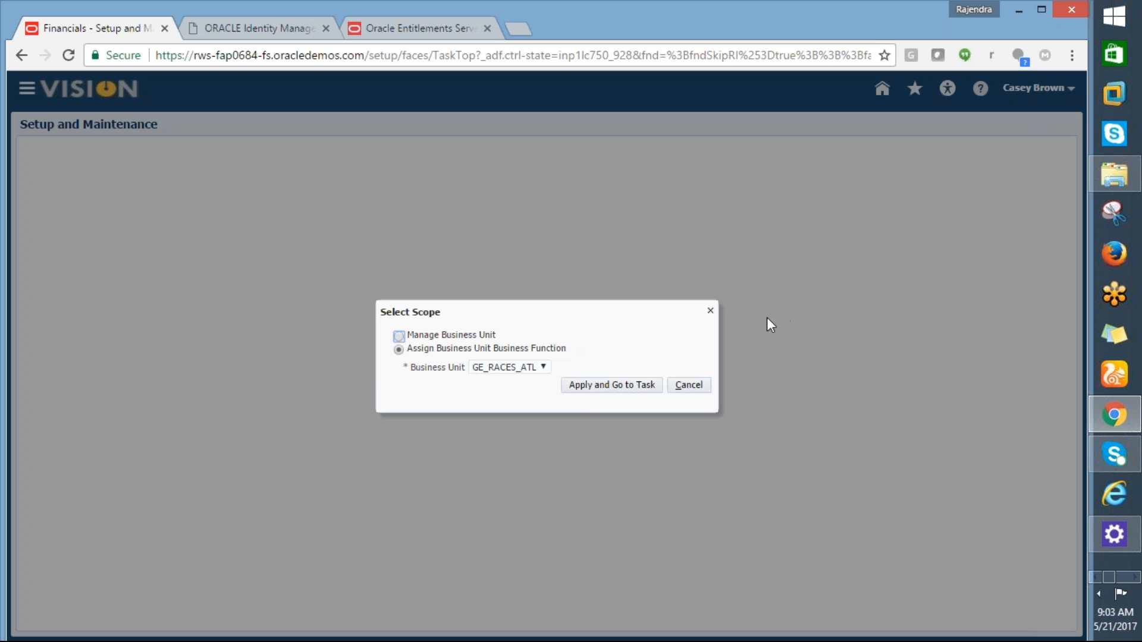
Step: Change the task's business unit scope to GE_RACES_NY through a 'GE%' name search
left_click(543, 367)
left_click(508, 402)
left_click(581, 393)
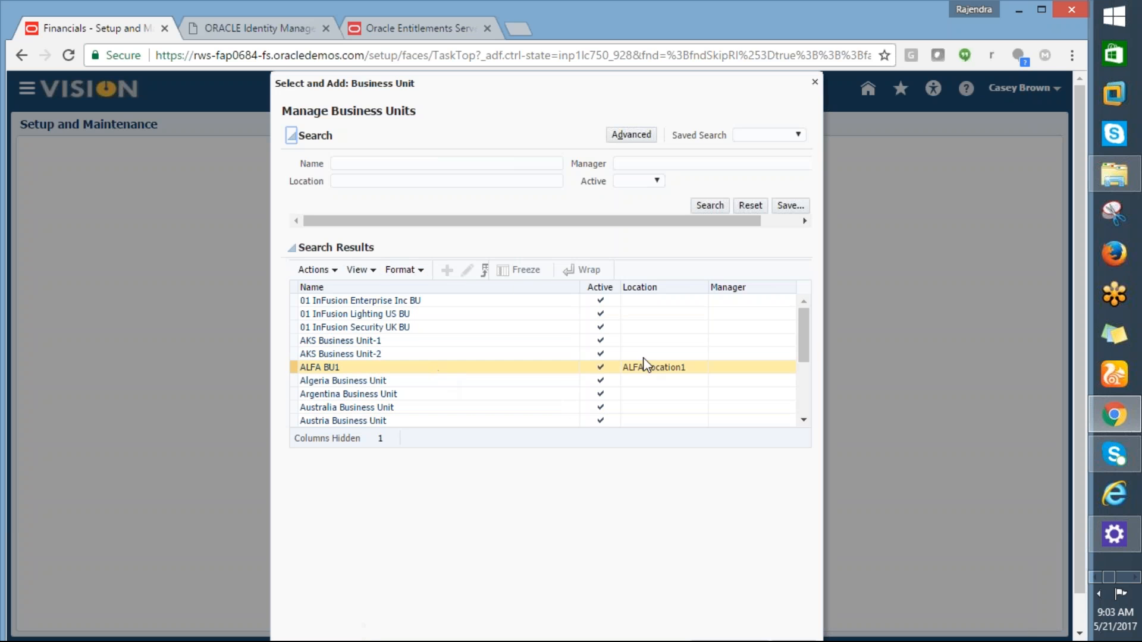
left_click_drag(806, 350, 805, 380)
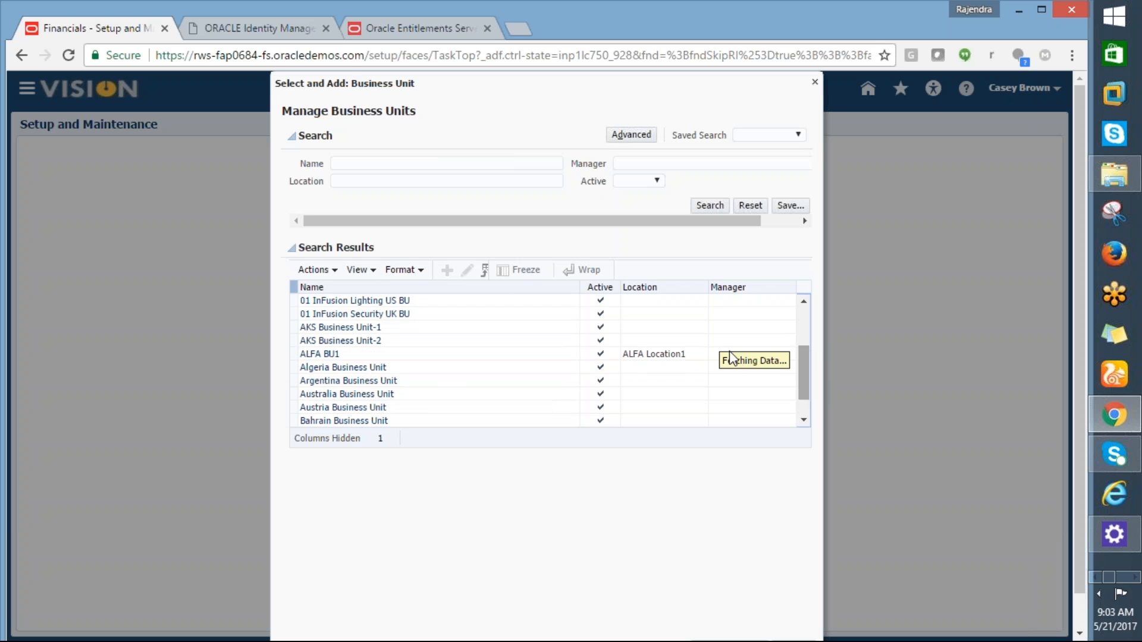
left_click(379, 166)
type("G")
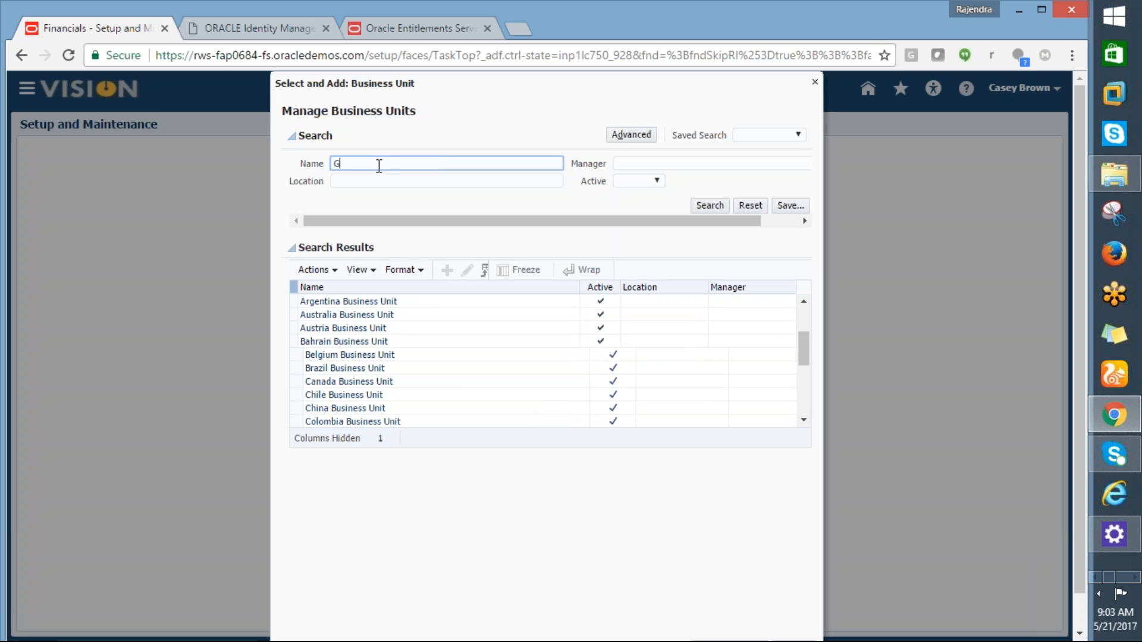
type("E%")
left_click(710, 206)
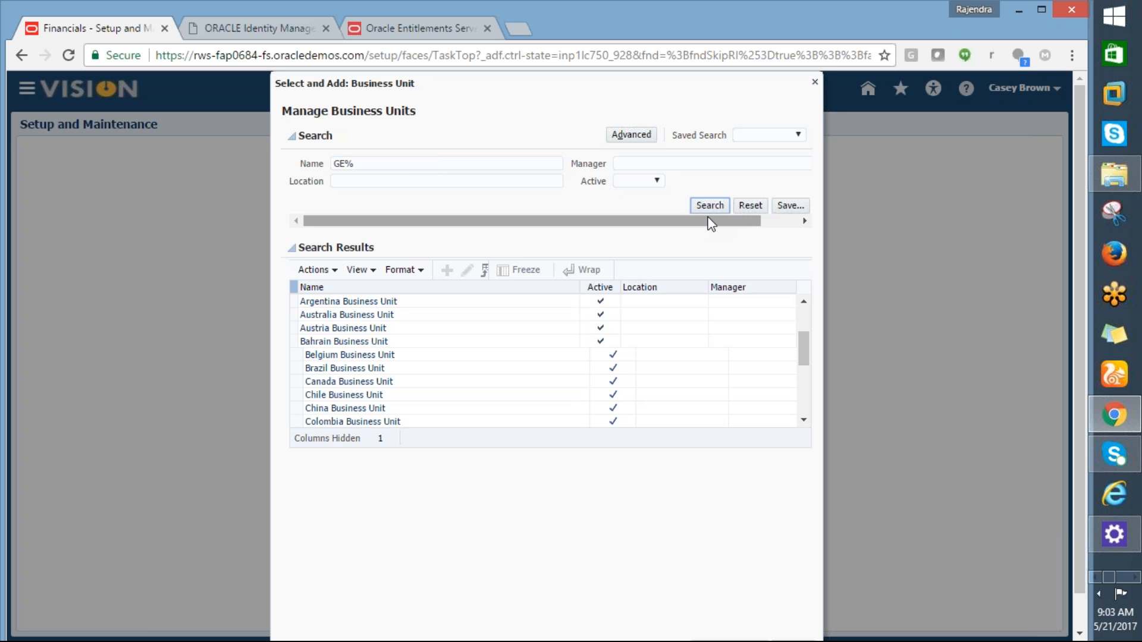
left_click(351, 315)
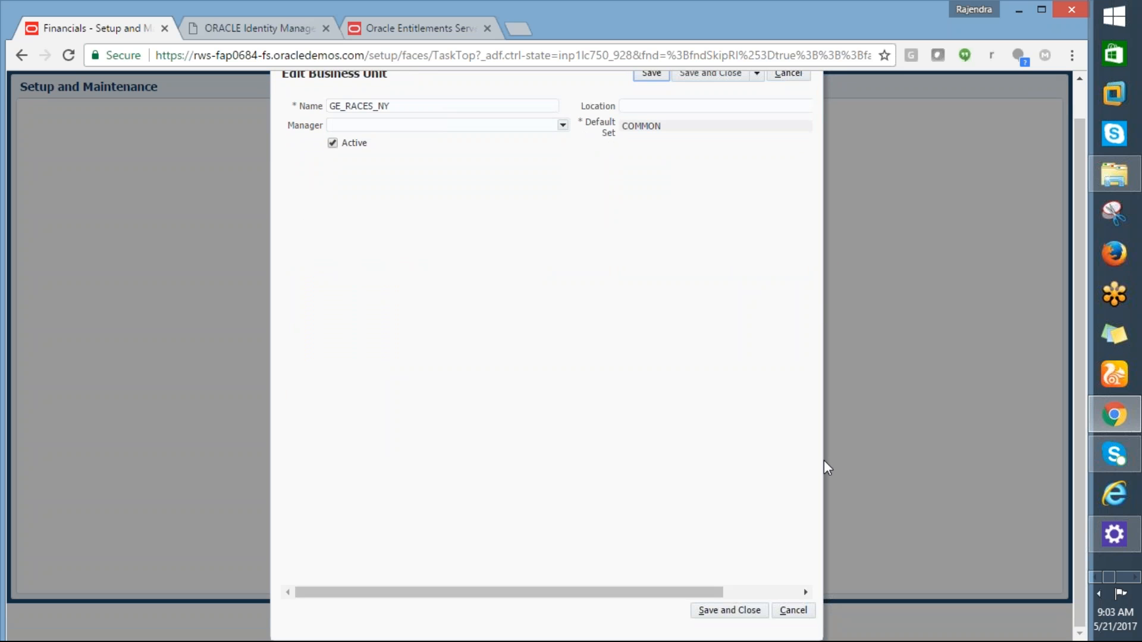
left_click(728, 610)
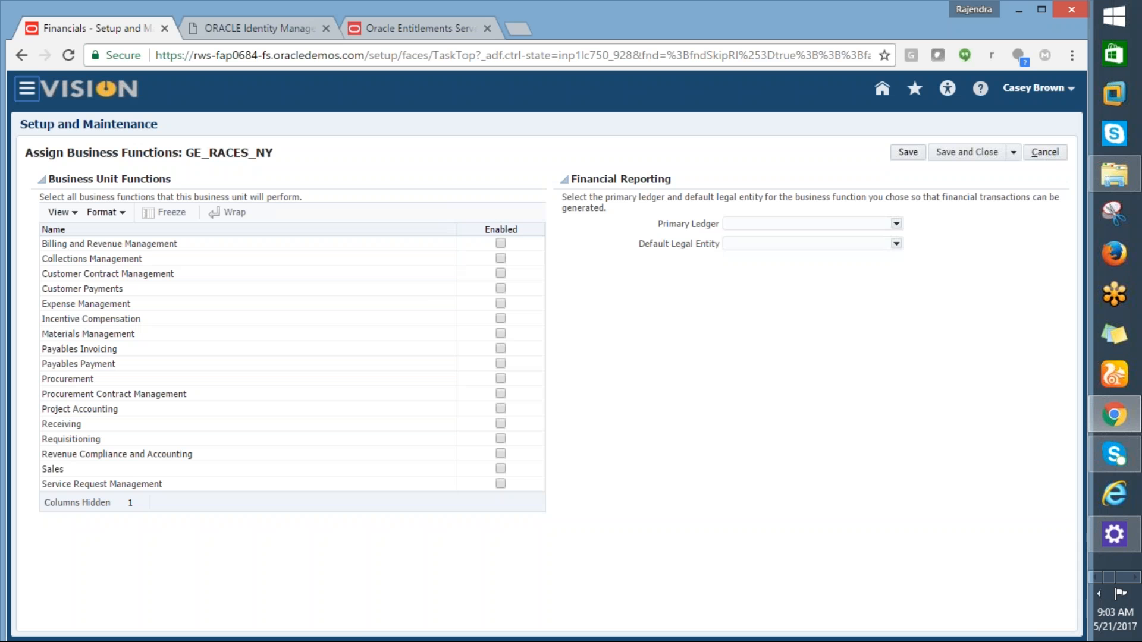
Step: Enable Payables Invoicing for GE_RACES_NY, accepting both business function warnings
left_click(500, 333)
left_click(501, 335)
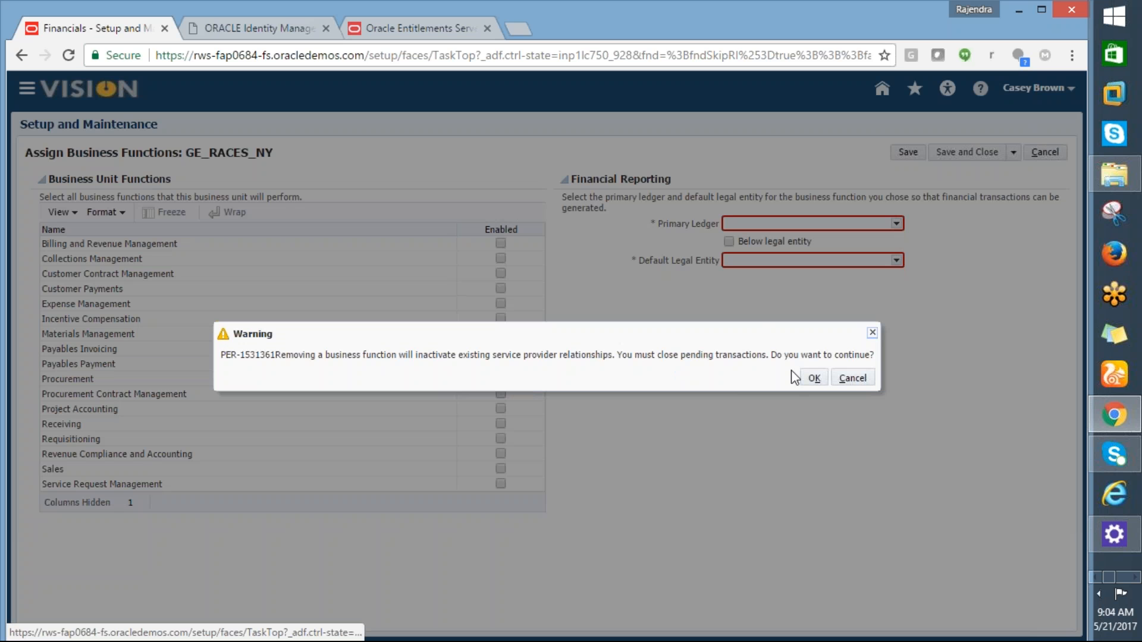
left_click(812, 379)
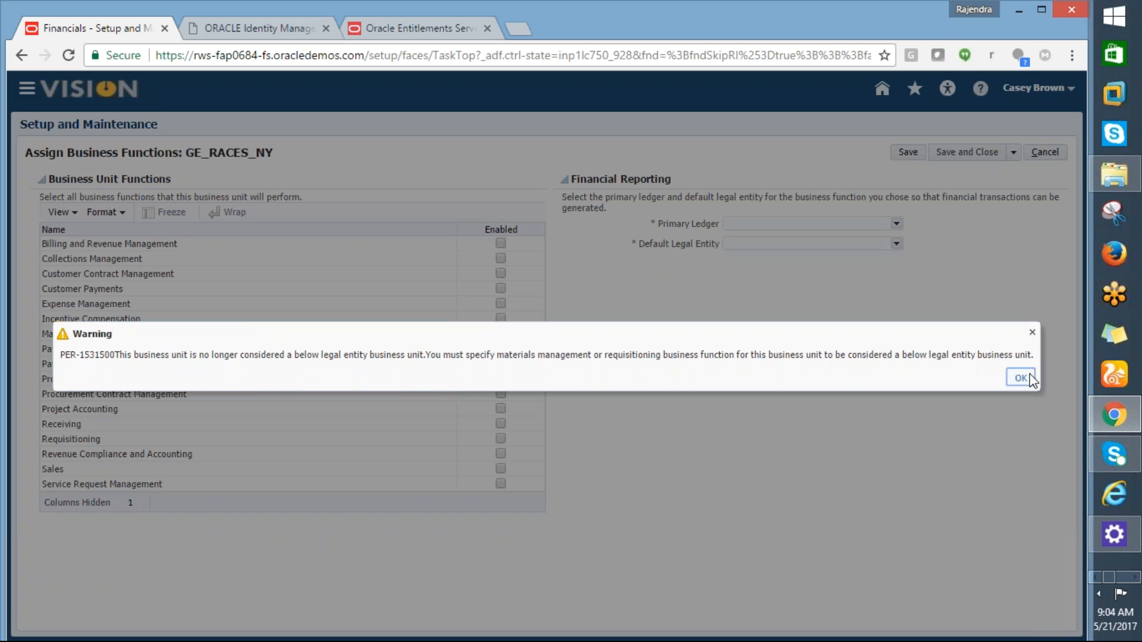
left_click(1020, 378)
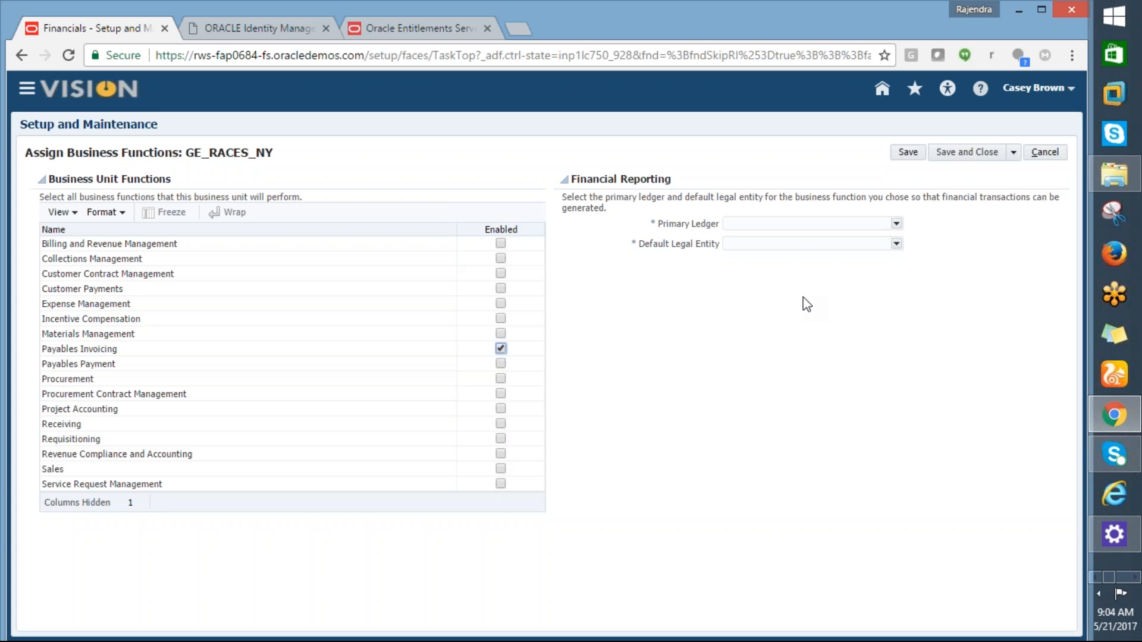
Step: Browse the primary ledger list, then type 'US Primar' into the Primary Ledger field
left_click(896, 224)
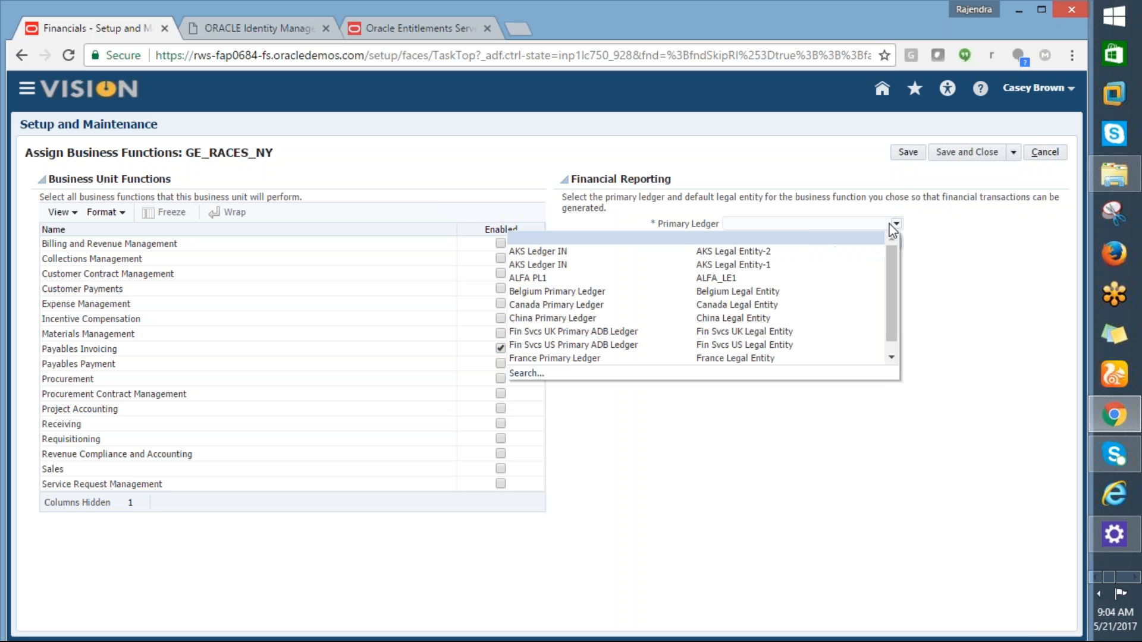
left_click(713, 465)
left_click(726, 223)
type("US")
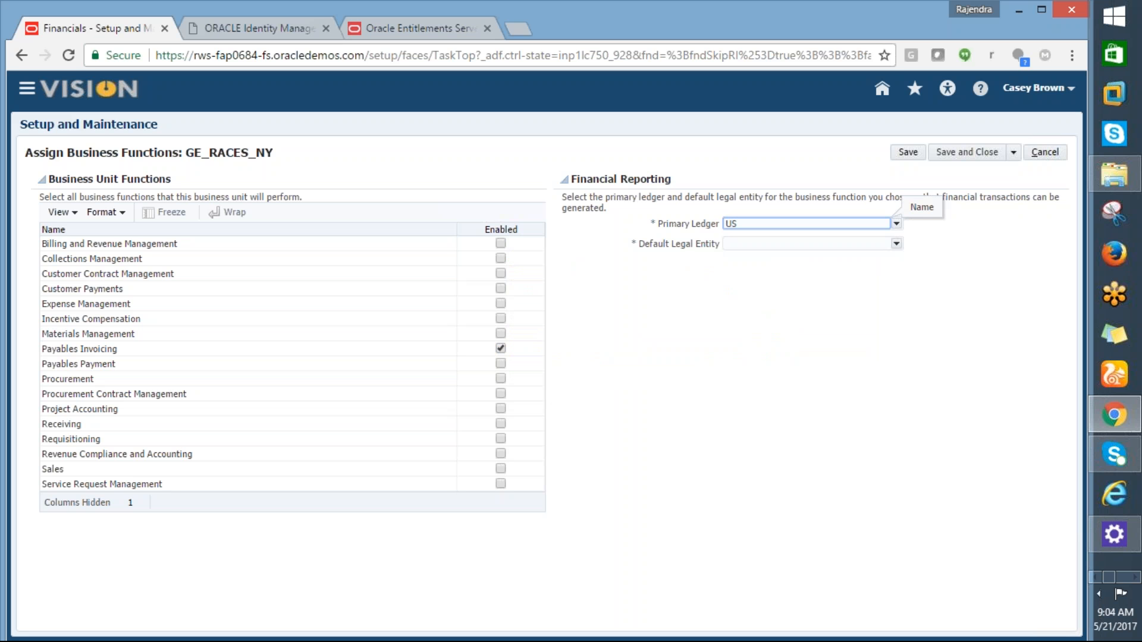
type("Primar")
key("Tab")
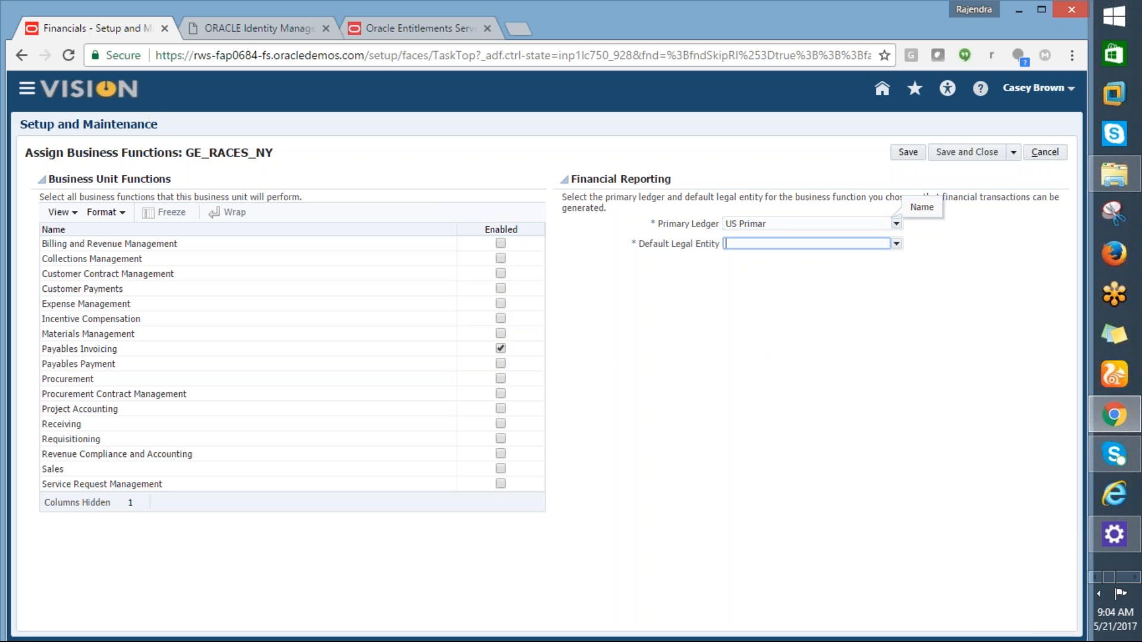
Step: Clear the partial ledger name and bring up the full Primary Ledger search
left_click(787, 223)
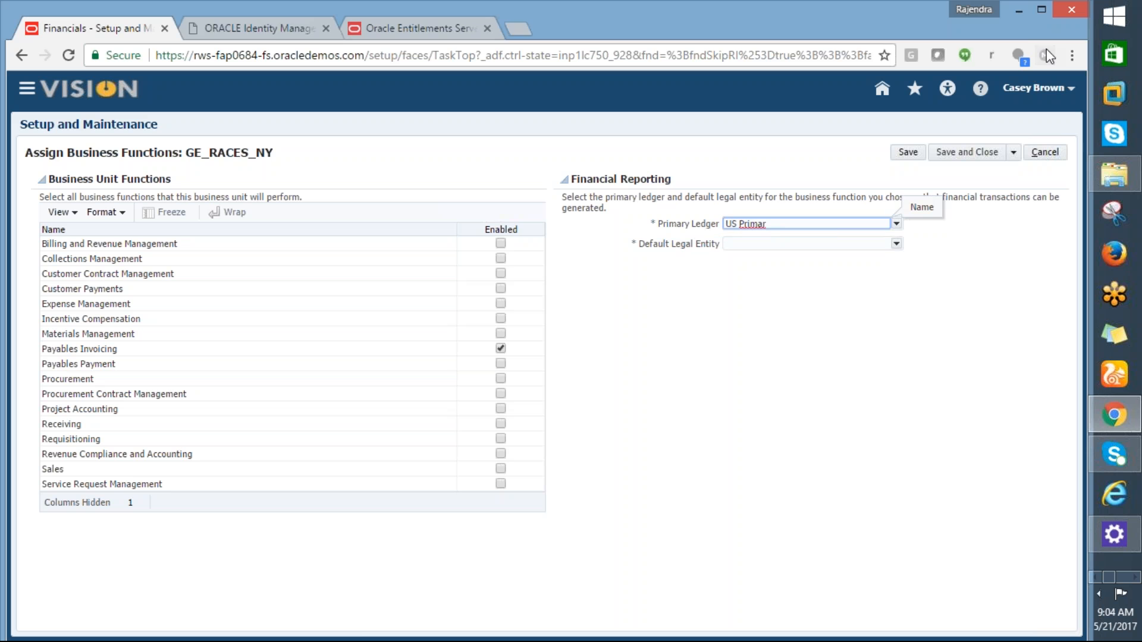
left_click(1064, 26)
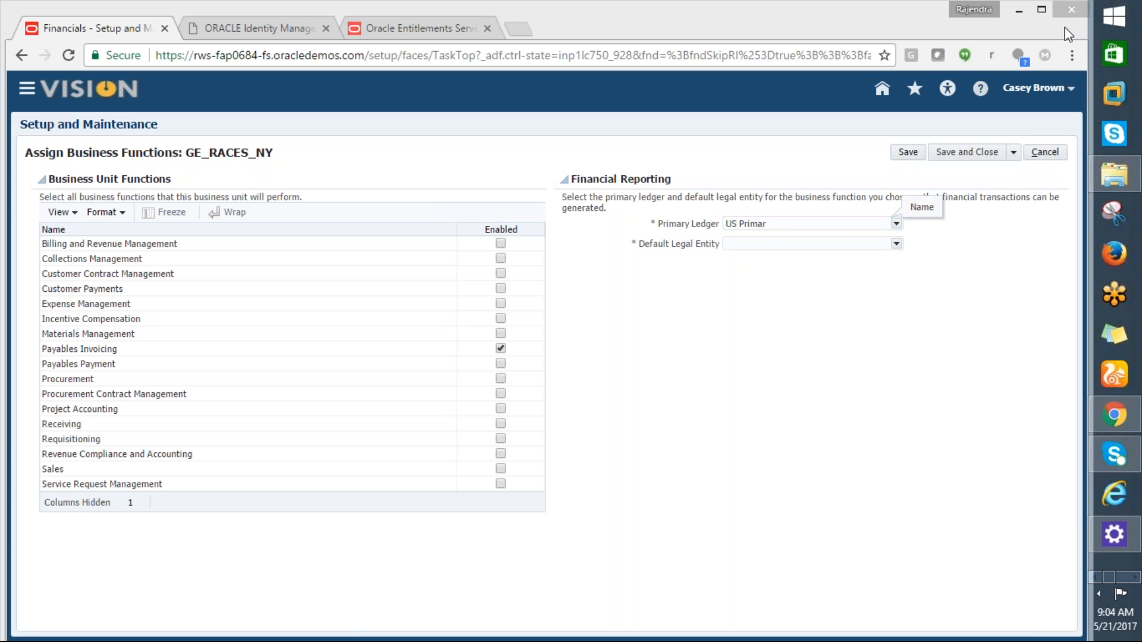
left_click(779, 226)
key("Tab")
left_click(786, 225)
key("BackSpace")
key("BackSpace")
key("BackSpace")
key("BackSpace")
key("BackSpace")
key("BackSpace")
key("BackSpace")
key("BackSpace")
key("BackSpace")
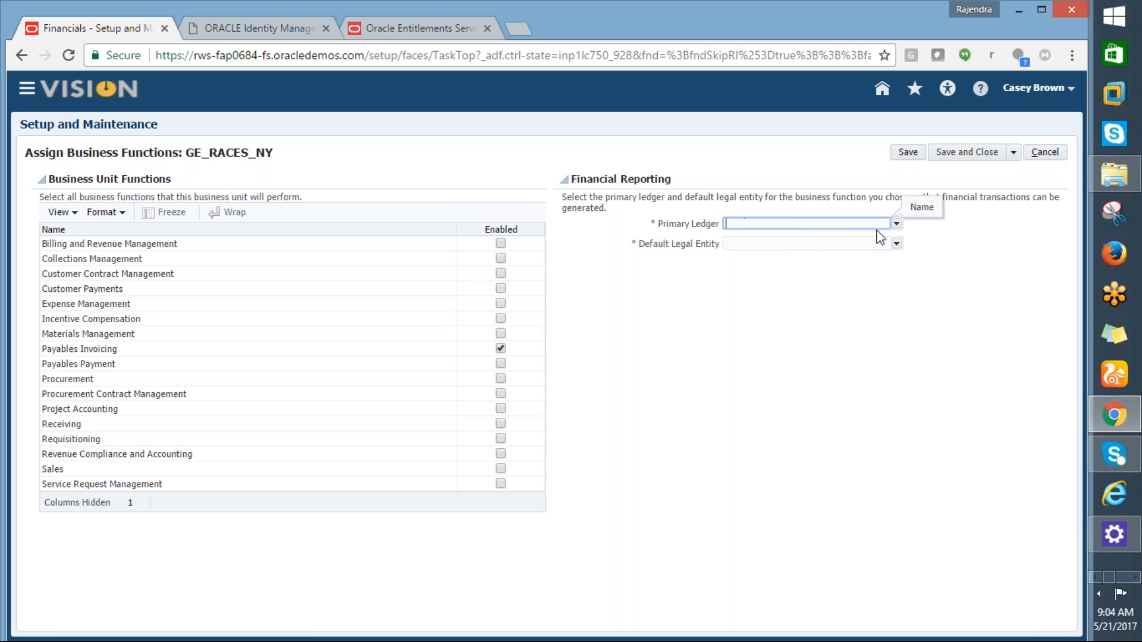
left_click(896, 223)
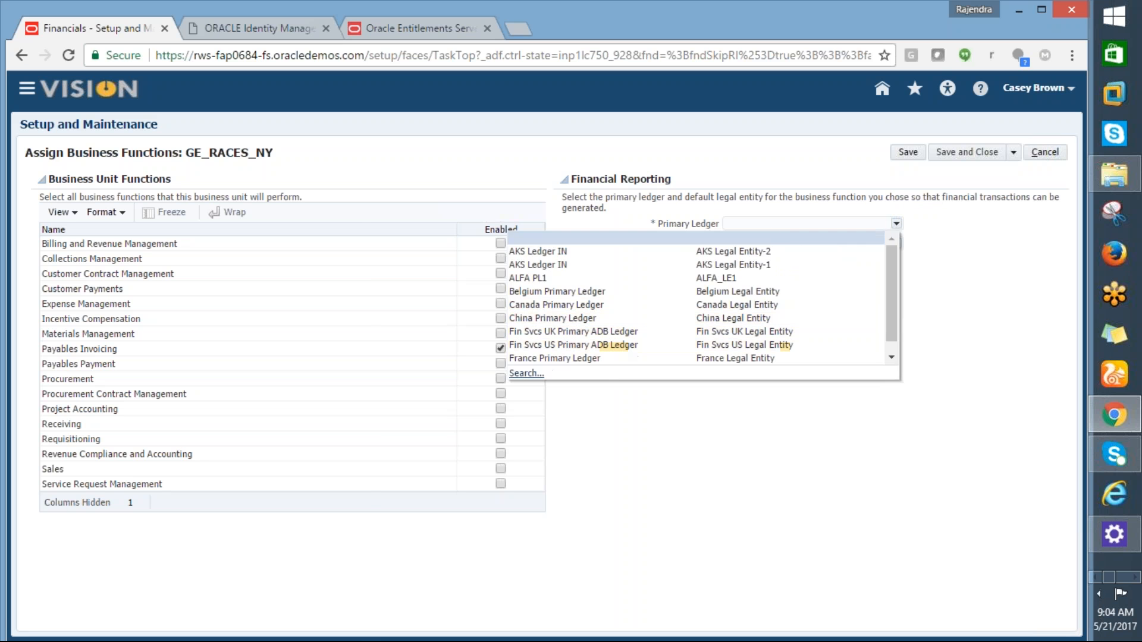
left_click(527, 372)
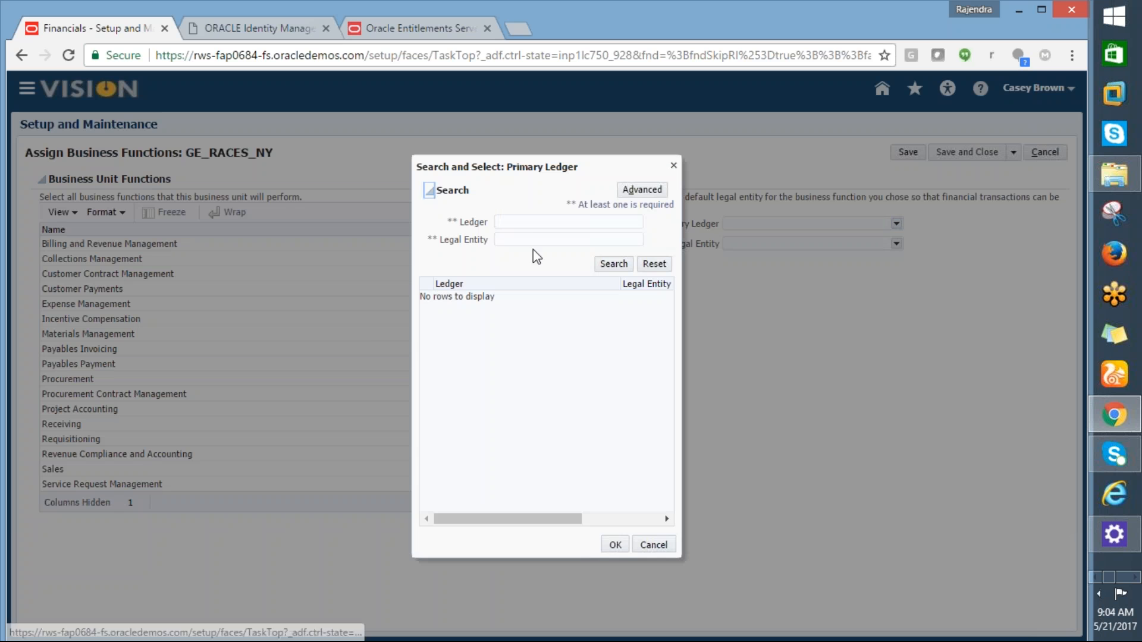
Step: Assign US Primary Ledger with US1 Legal Entity to GE_RACES_NY and save its business functions
left_click(530, 221)
type("US%Prim%")
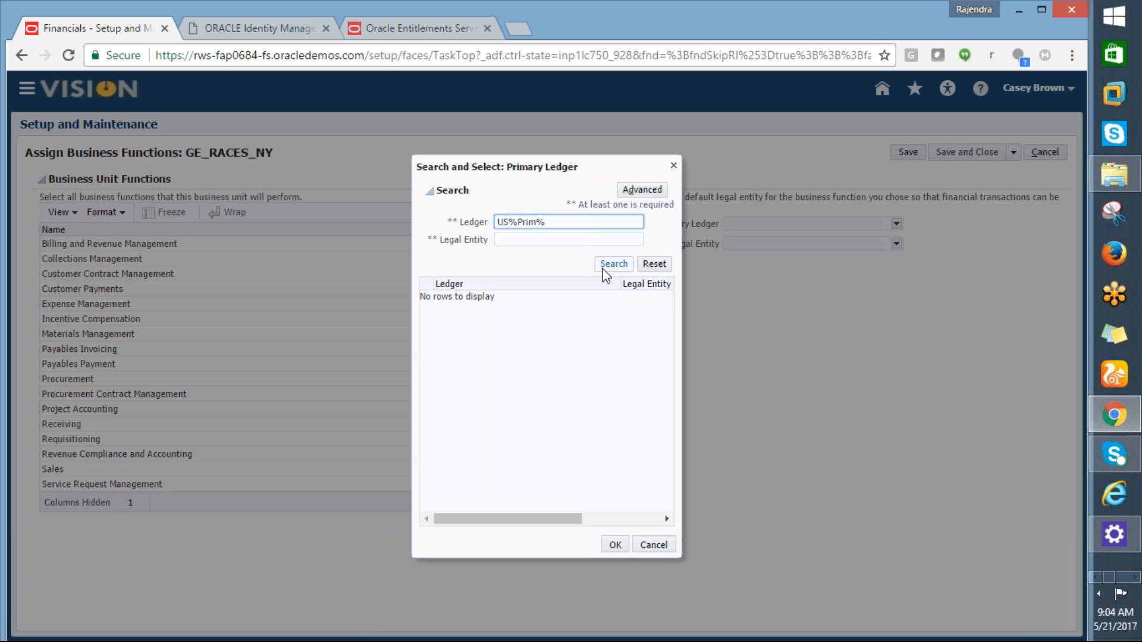
left_click(607, 265)
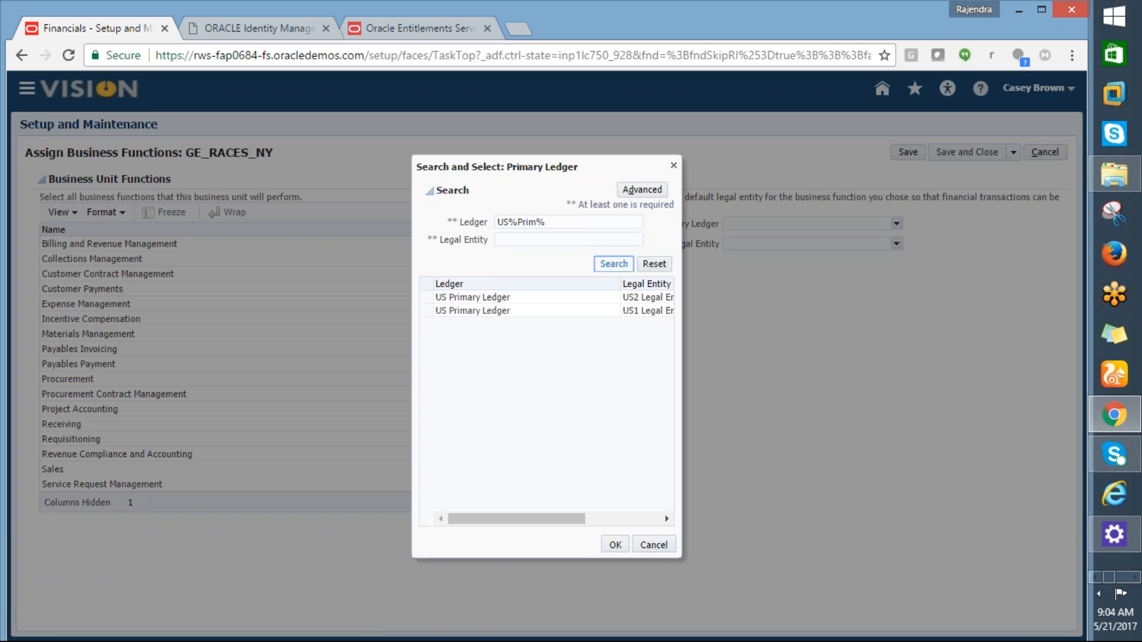
left_click(510, 297)
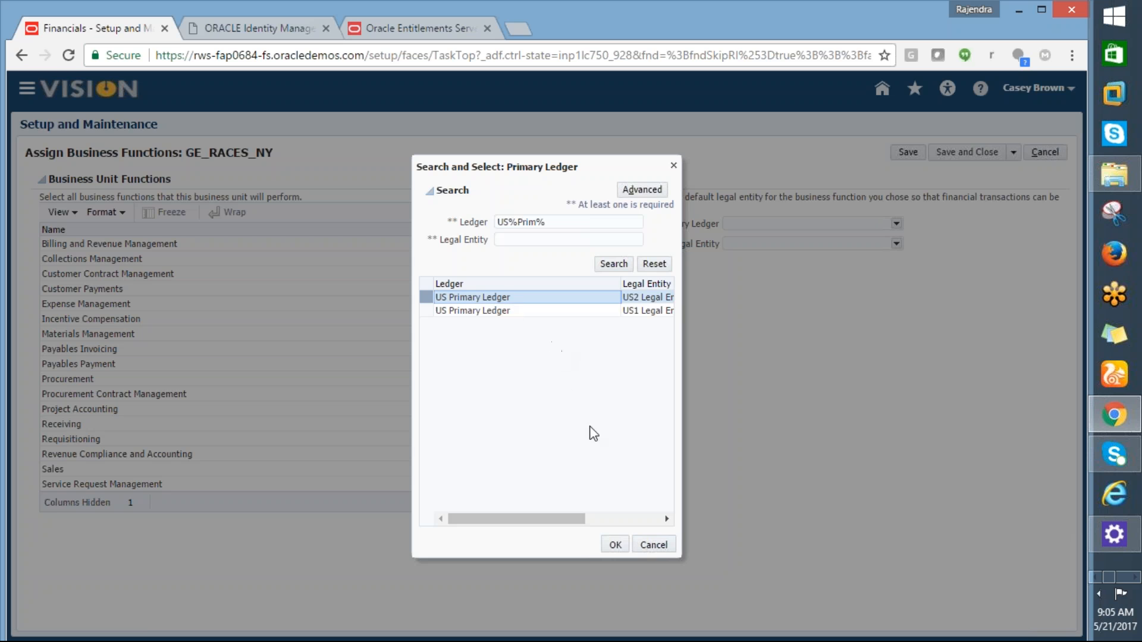
left_click(507, 311)
left_click(613, 551)
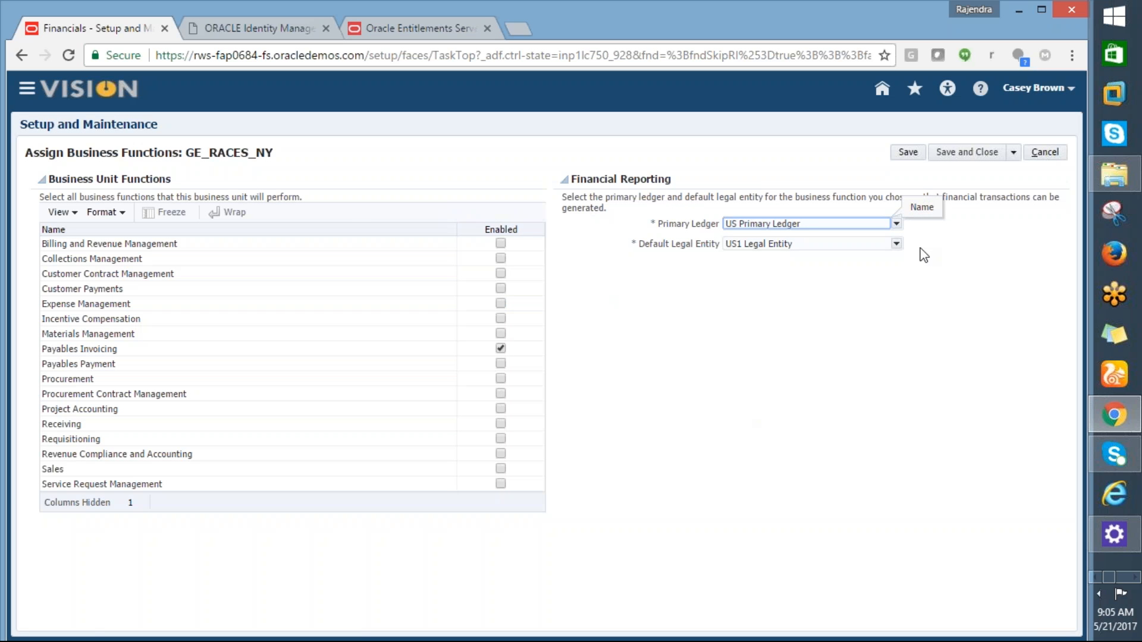
left_click(967, 152)
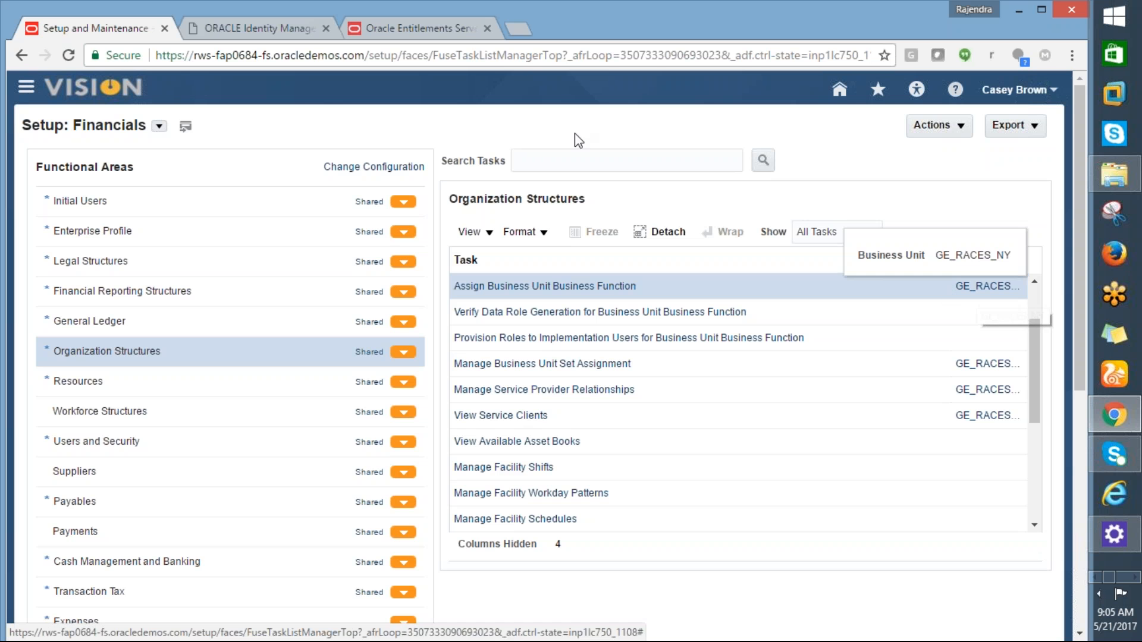
Step: Paste 'manage service provider relationships' from the Excel notes into the task search field
left_click(560, 158)
key("alt+Tab")
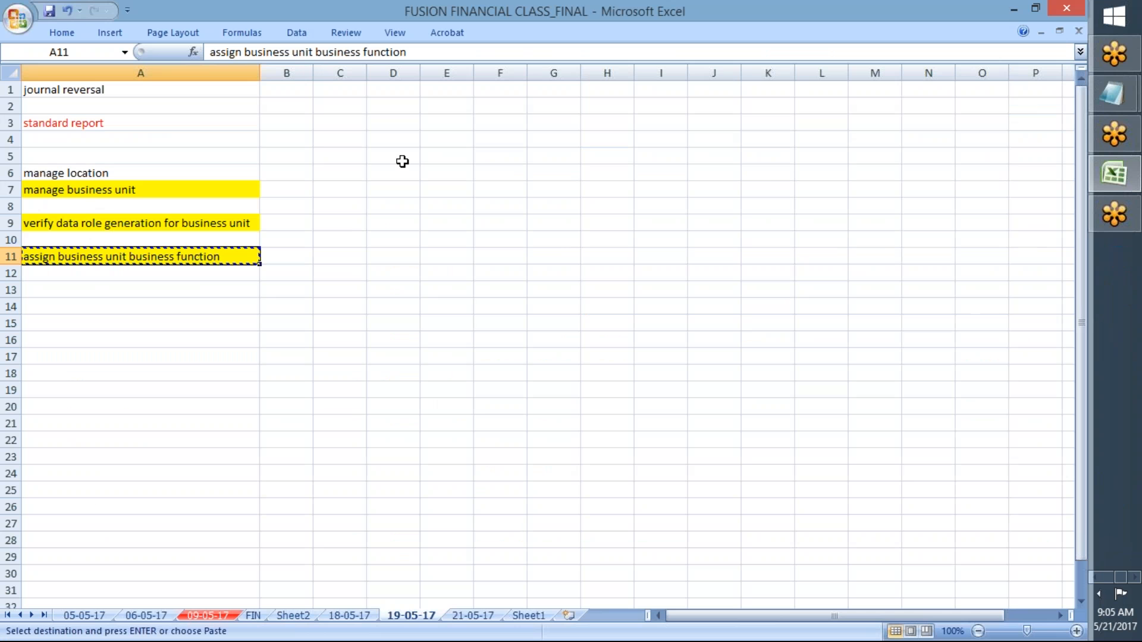
left_click(473, 616)
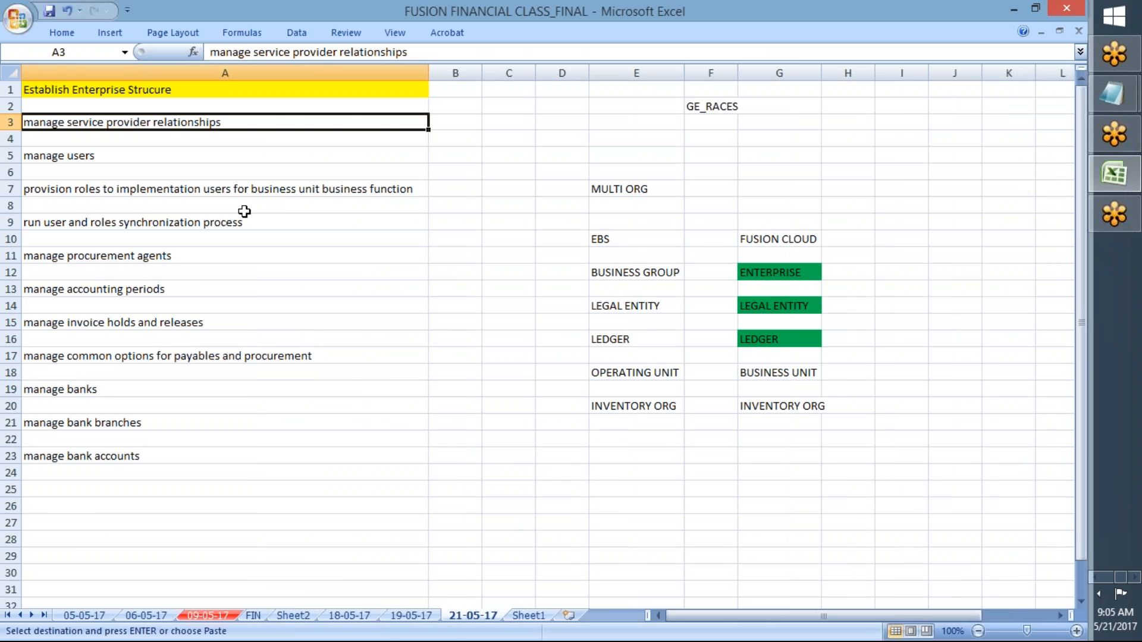
key("ctrl+c")
key("alt+Tab")
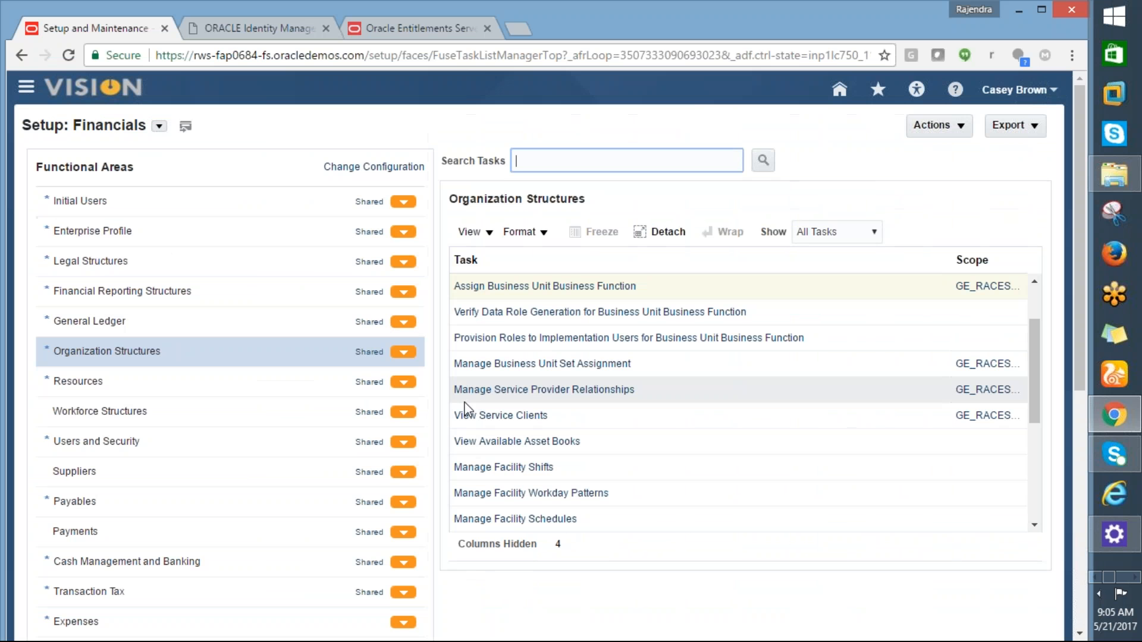
key("ctrl+v")
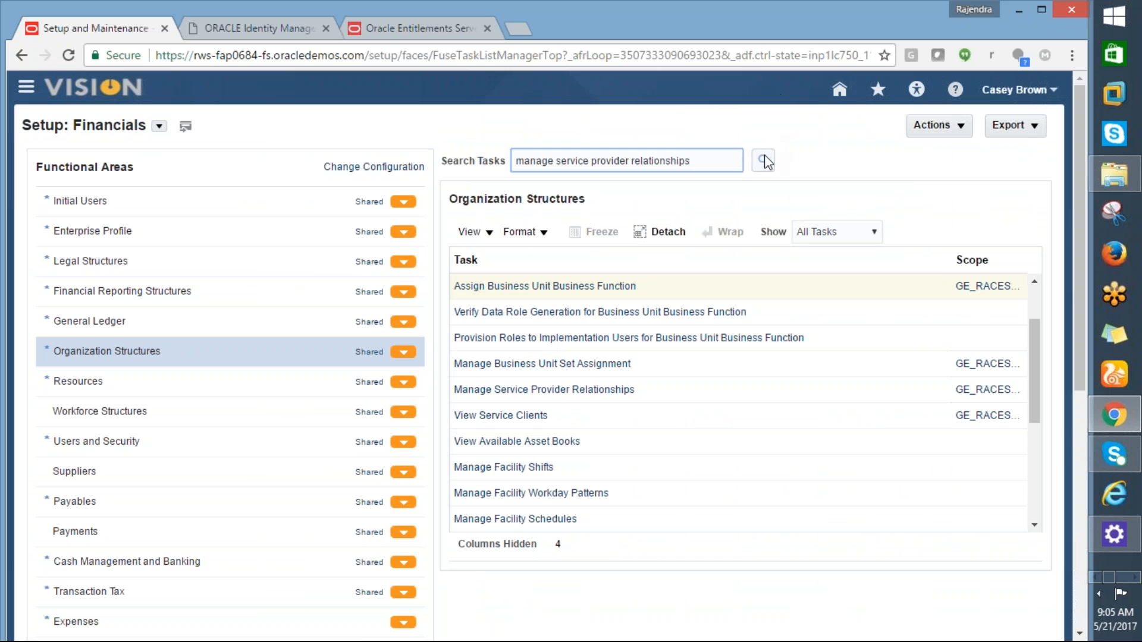
Step: Search for Manage Service Provider Relationships and bring up its scope selection
left_click(764, 161)
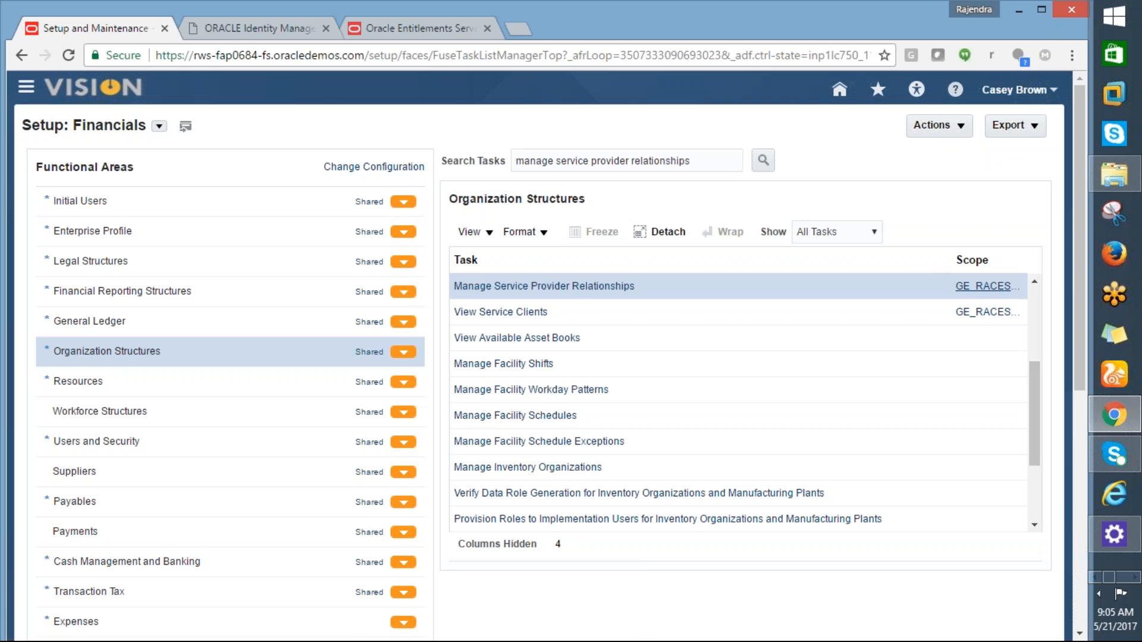
mouse_move(975, 299)
left_click(976, 288)
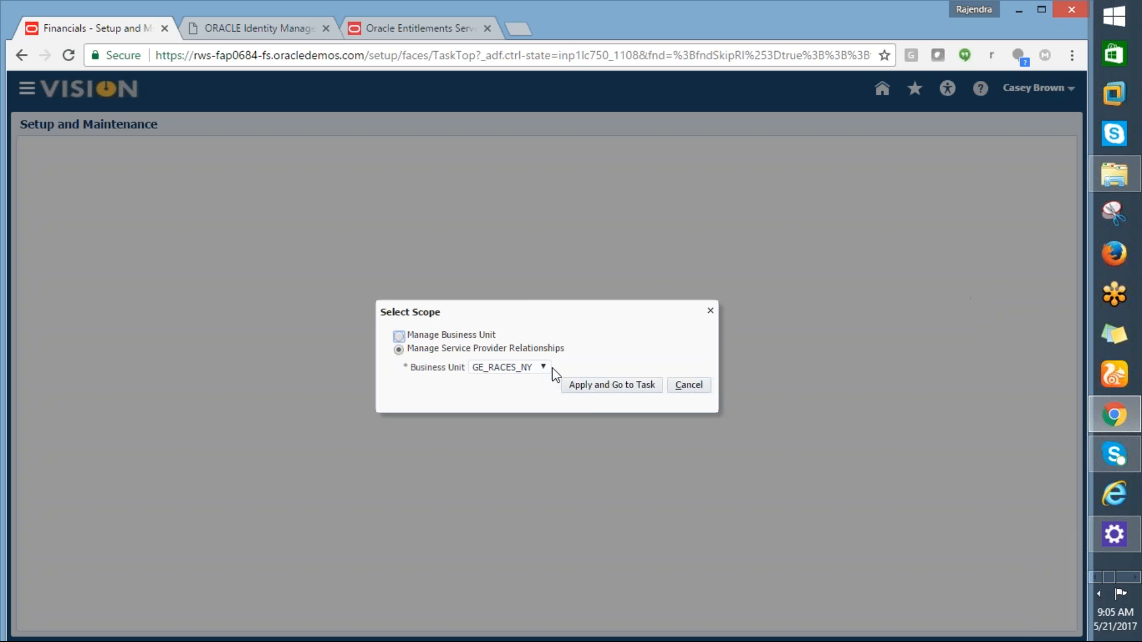
left_click(545, 369)
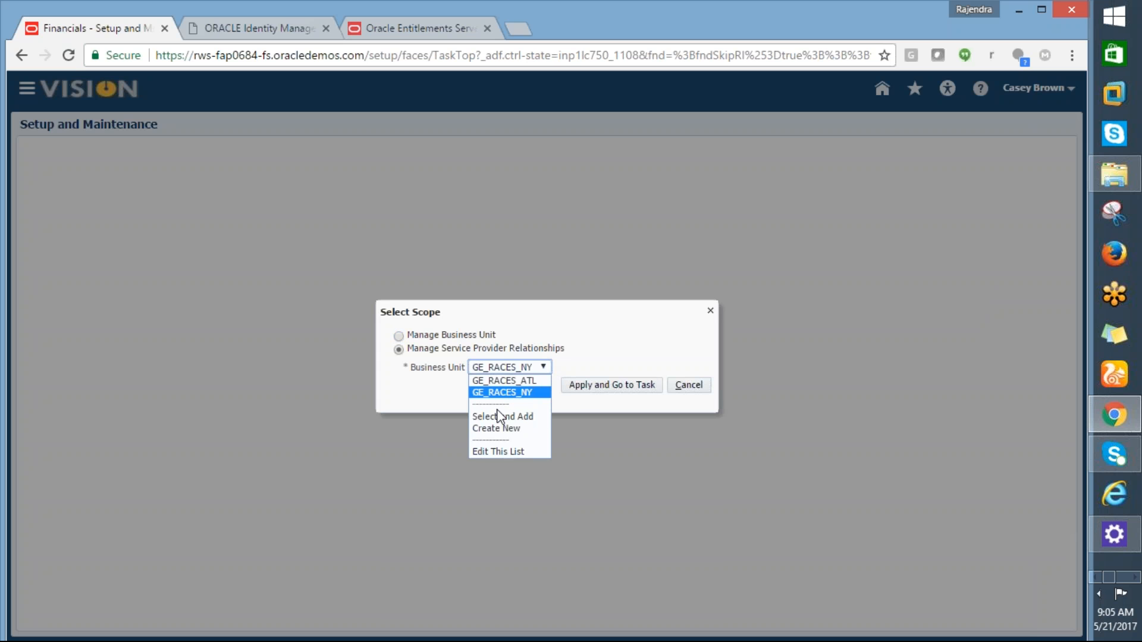
left_click(501, 414)
left_click(588, 388)
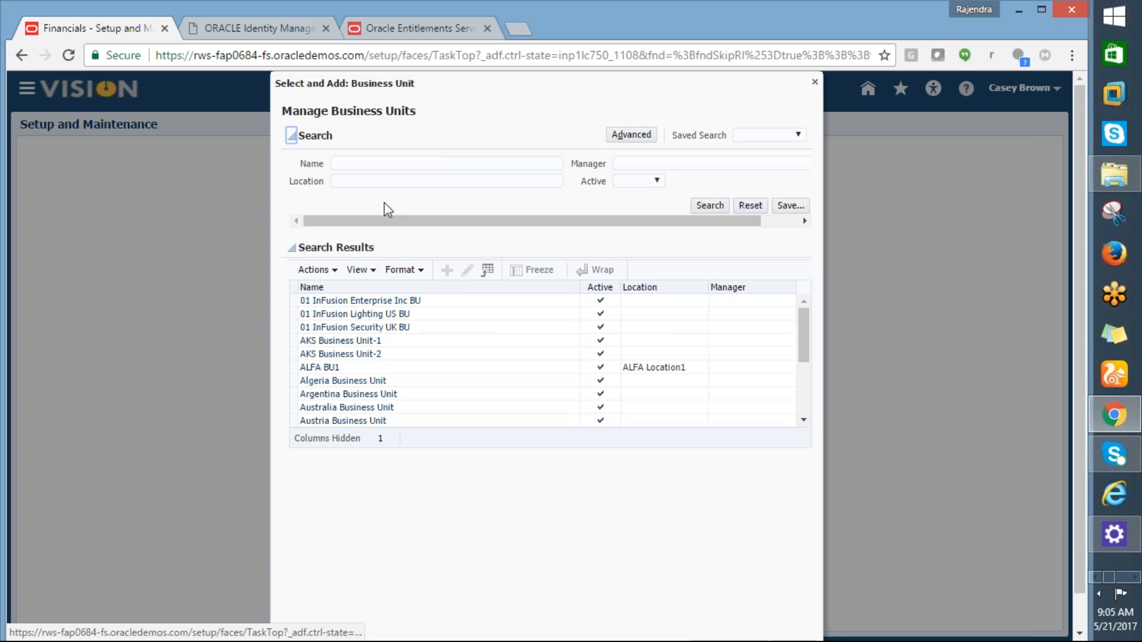
left_click(365, 165)
type("ge")
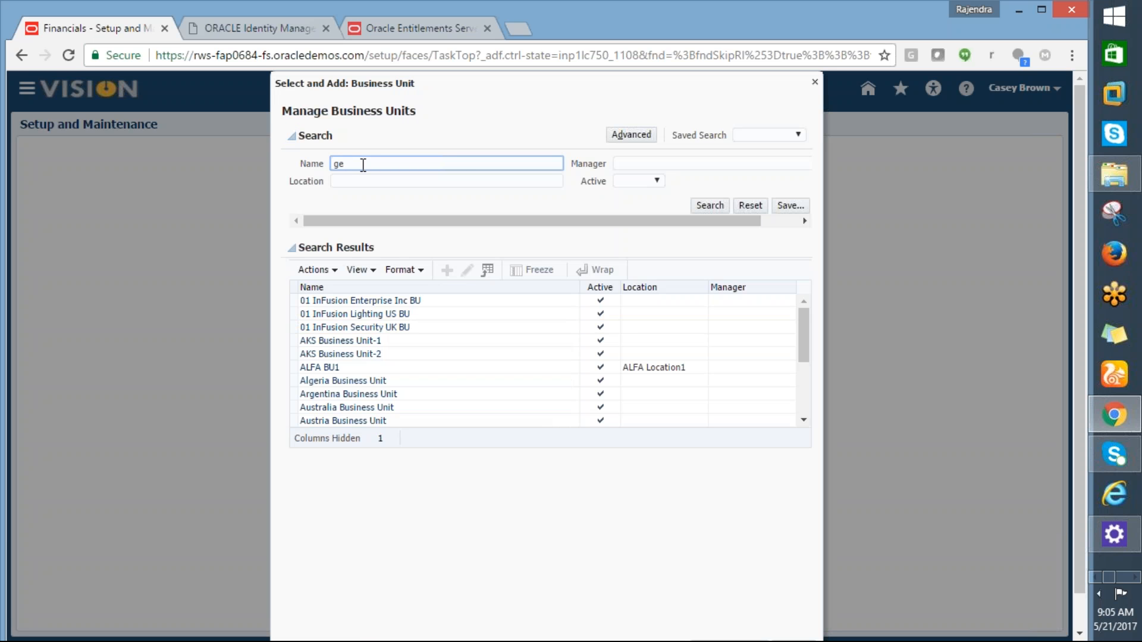
key("BackSpace")
key("BackSpace")
type("GE%")
left_click(719, 206)
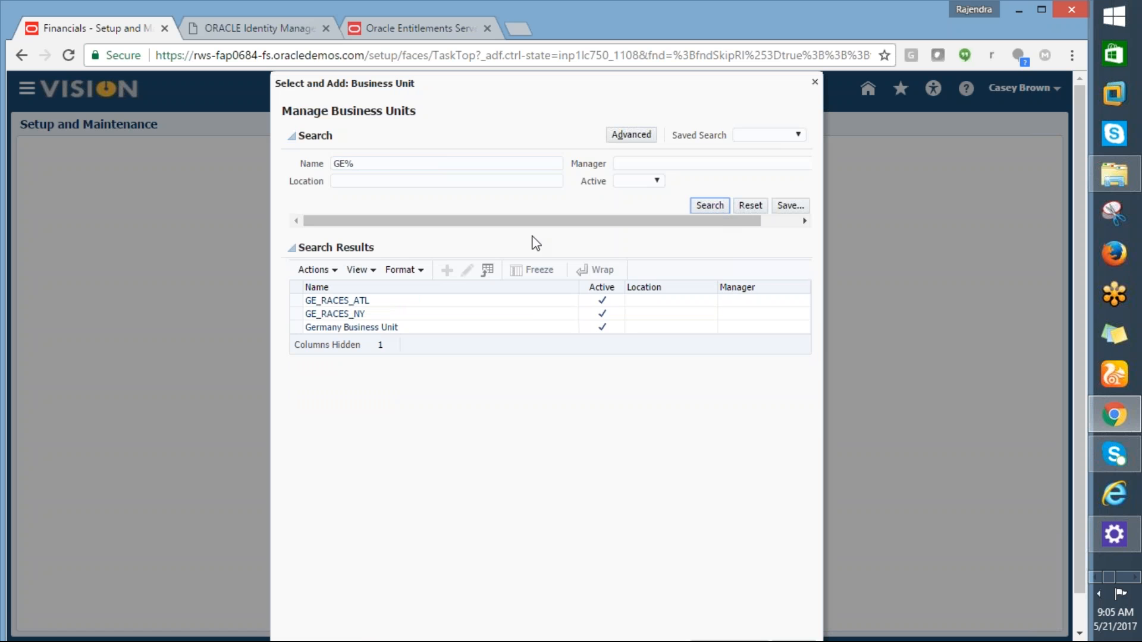
left_click(354, 315)
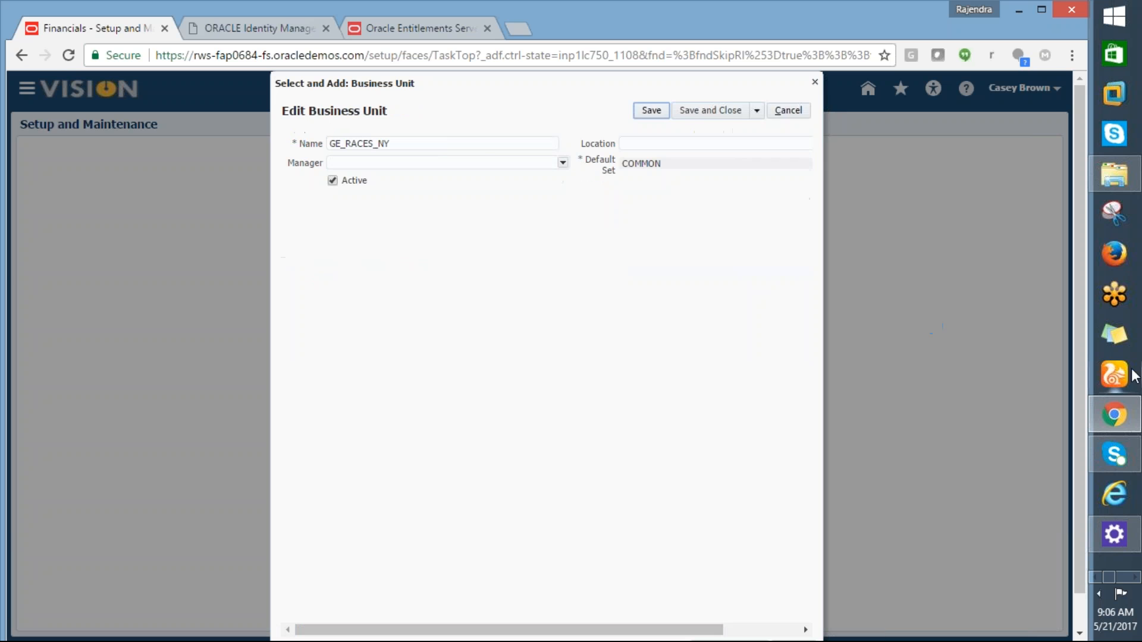
left_click_drag(655, 91, 755, 120)
left_click(803, 114)
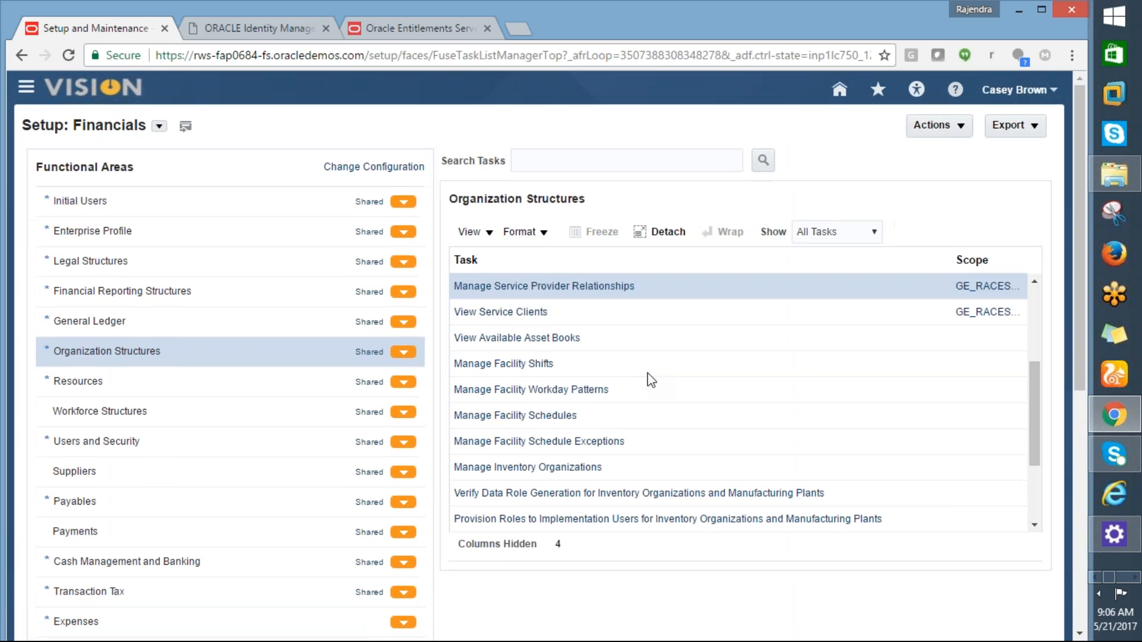
Step: Set the task's business unit scope to Select and Add, then apply and go to the task
left_click(982, 286)
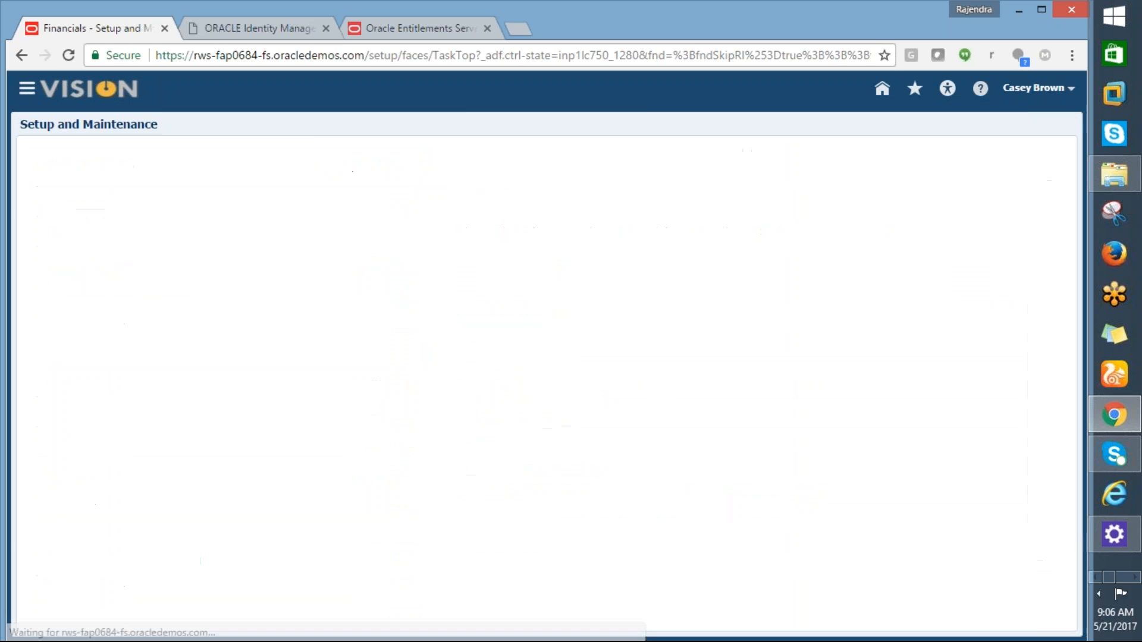
left_click(540, 371)
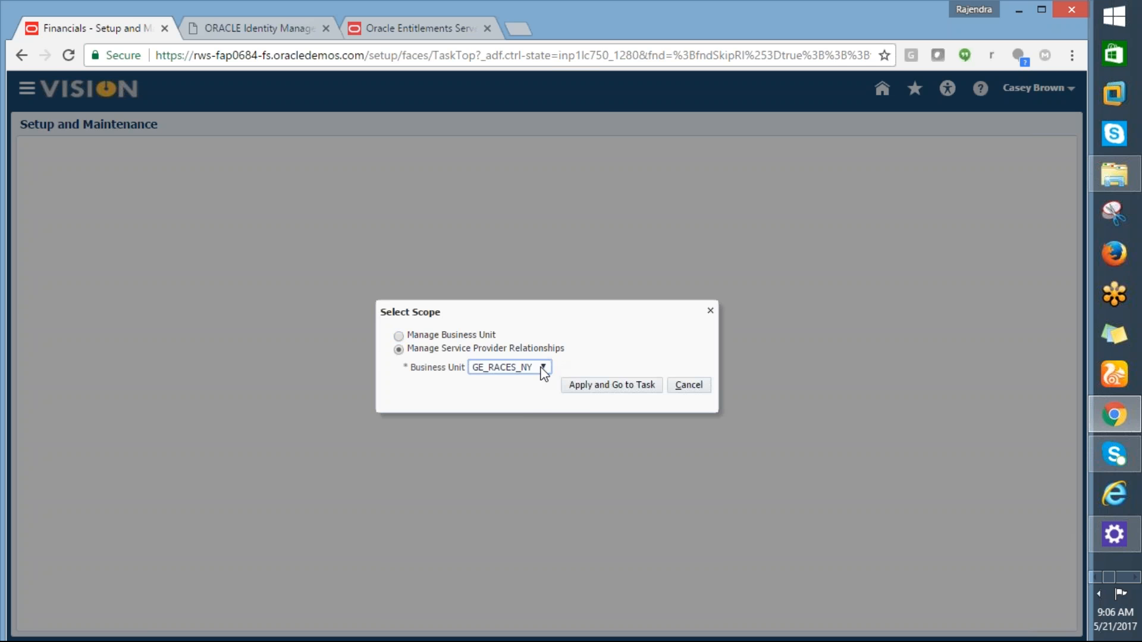
left_click(506, 415)
left_click(596, 390)
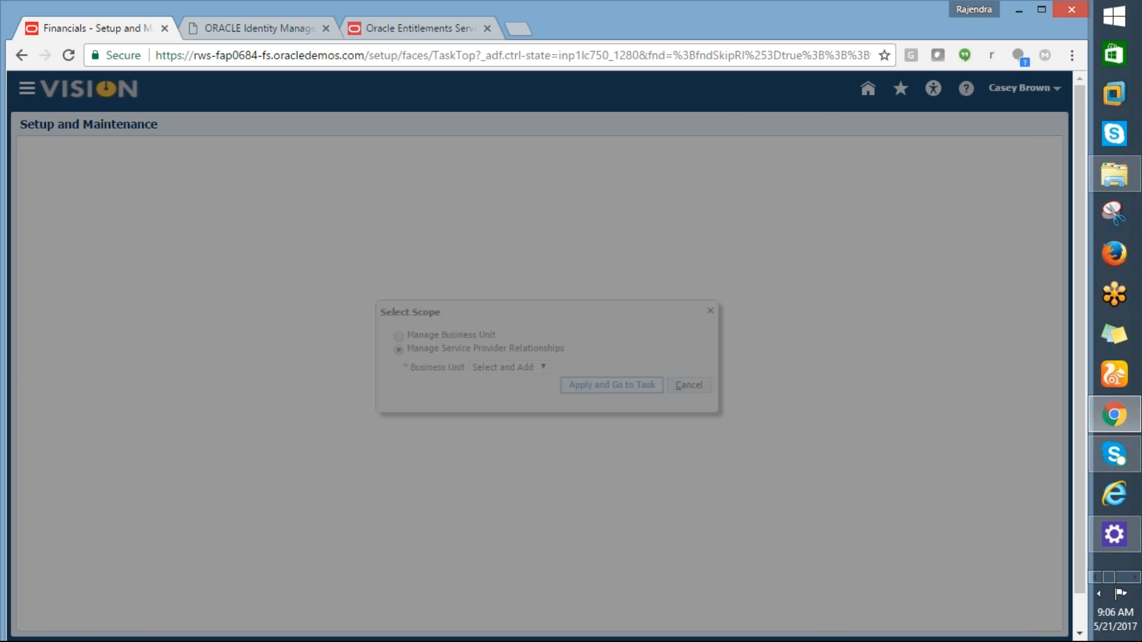
Step: Search business units with %GE% and confirm GE_RACES_ATL as the chosen unit
left_click(352, 163)
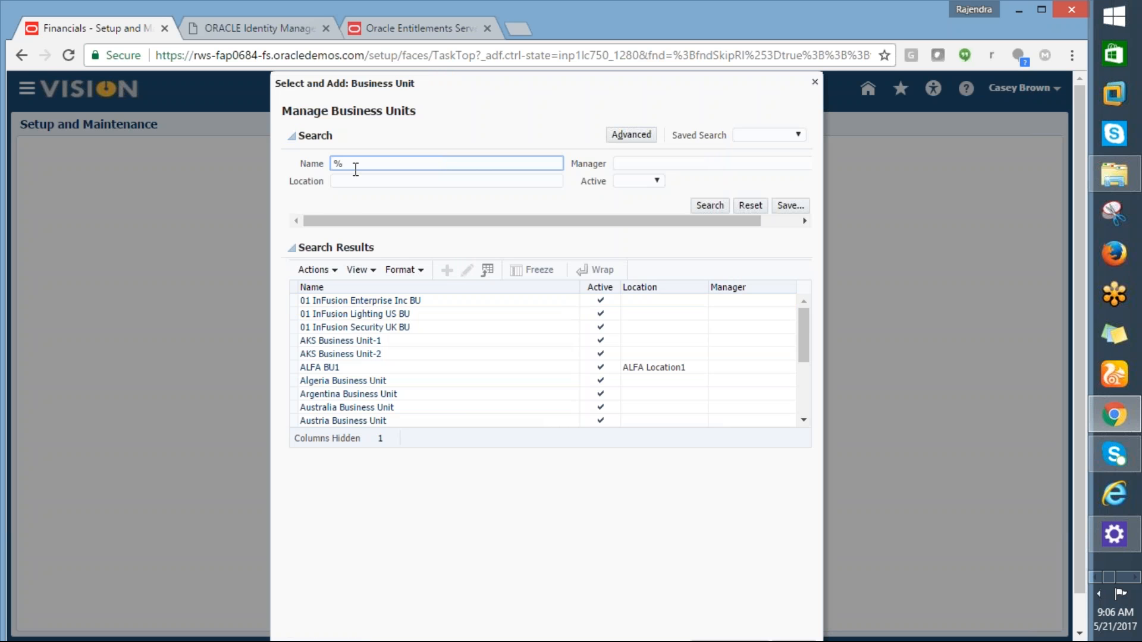
type("%GE%")
left_click(712, 205)
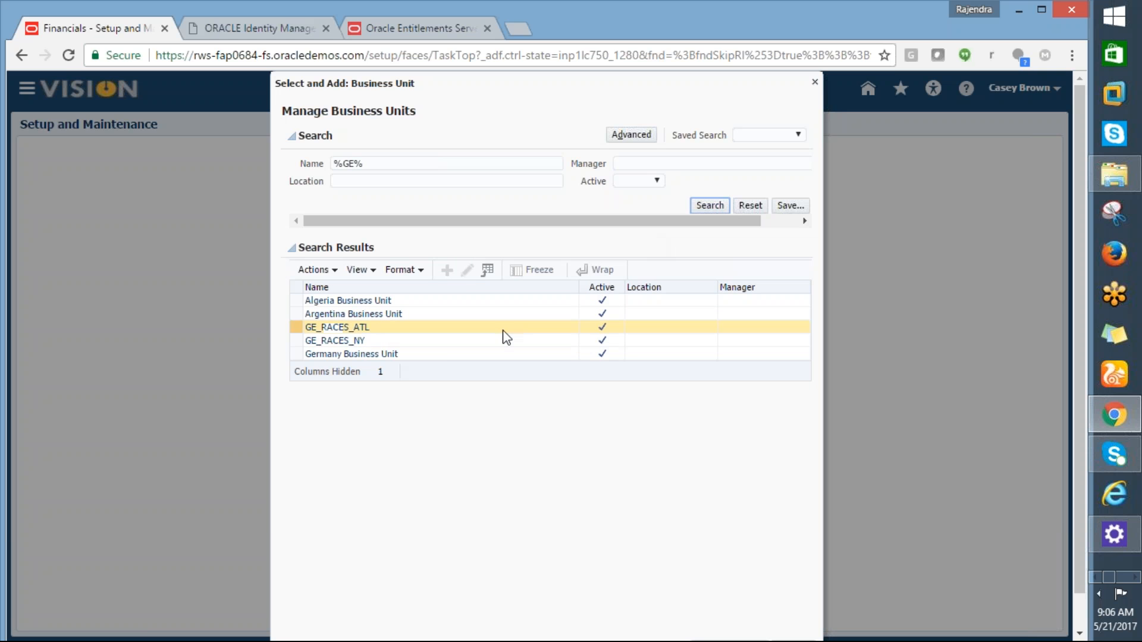
left_click(359, 330)
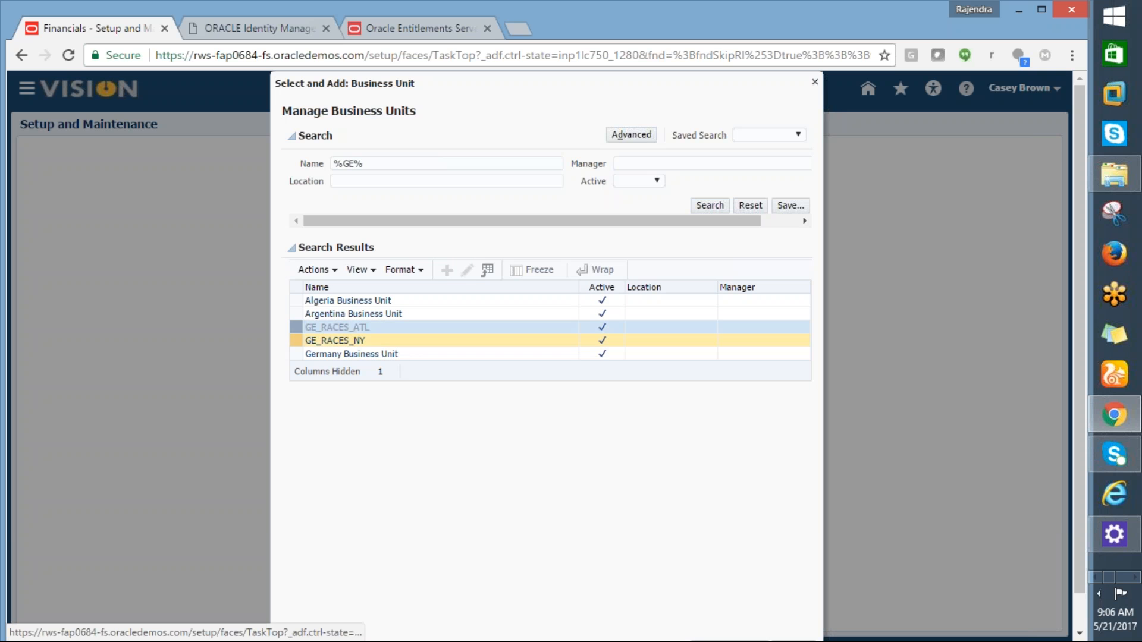
left_click_drag(1079, 389, 1078, 449)
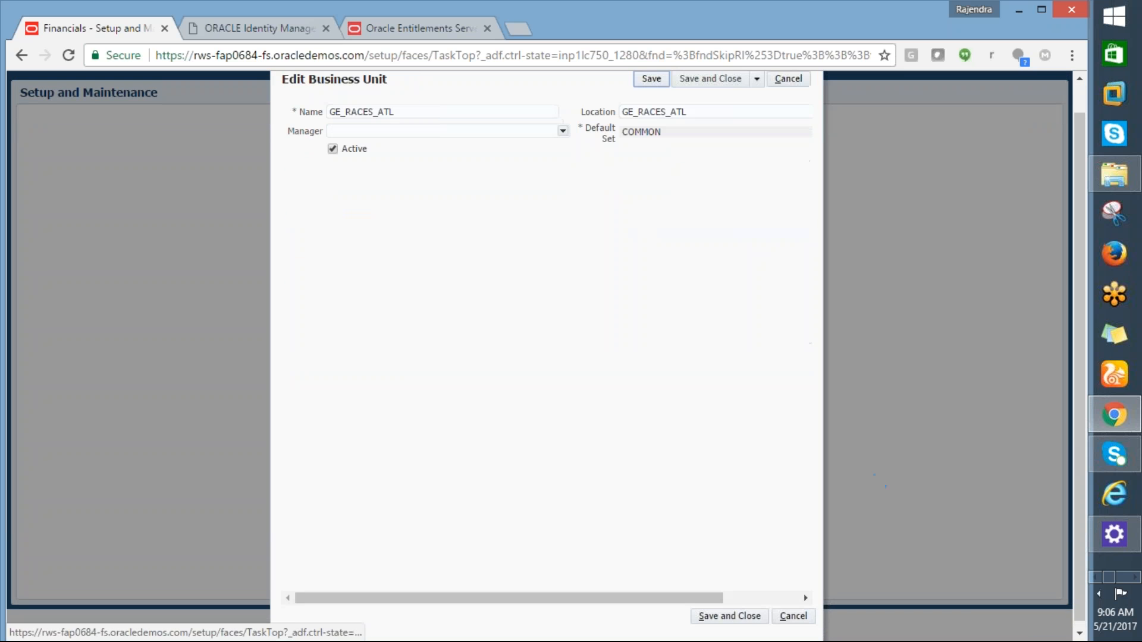
left_click(723, 617)
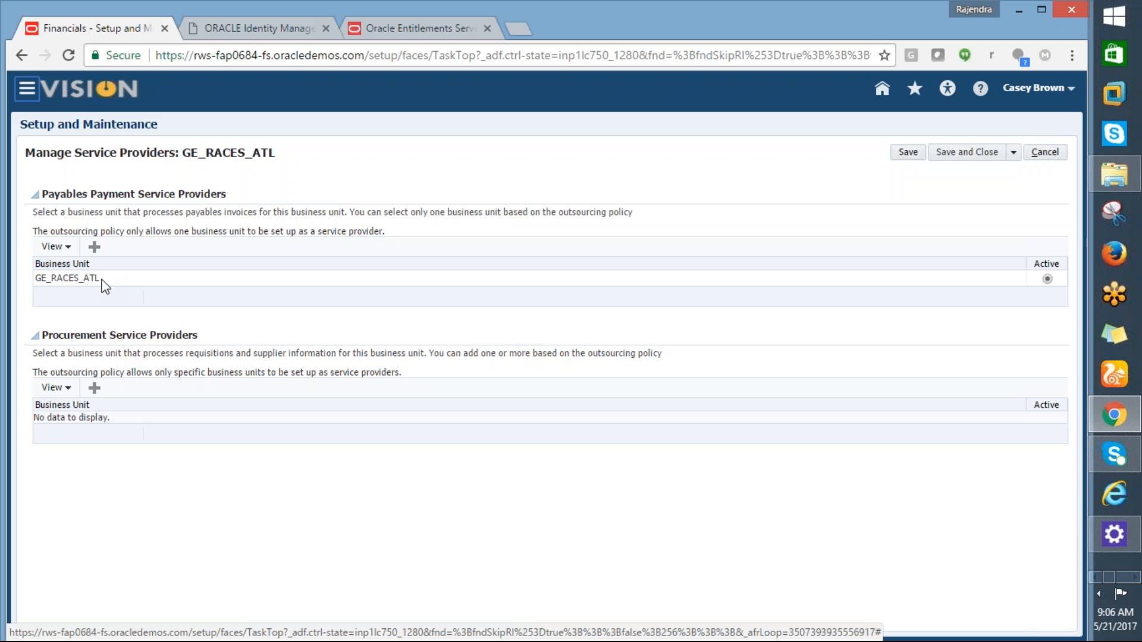
Step: Search for a procurement service provider with GE%RACES% and a shortened pattern, then cancel
left_click(100, 391)
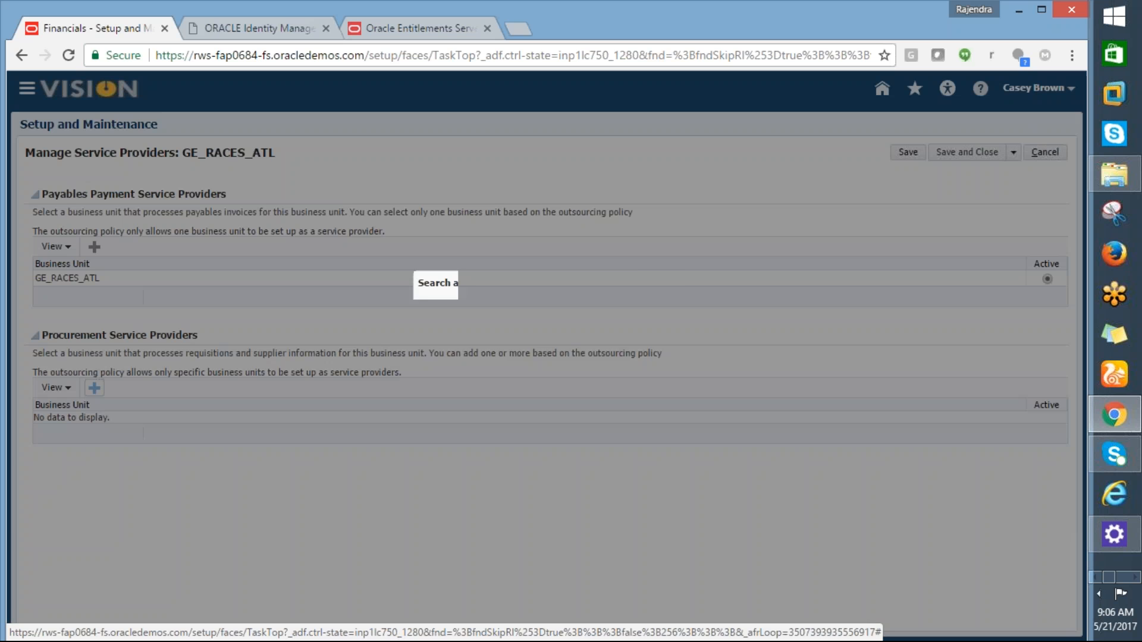
left_click(503, 326)
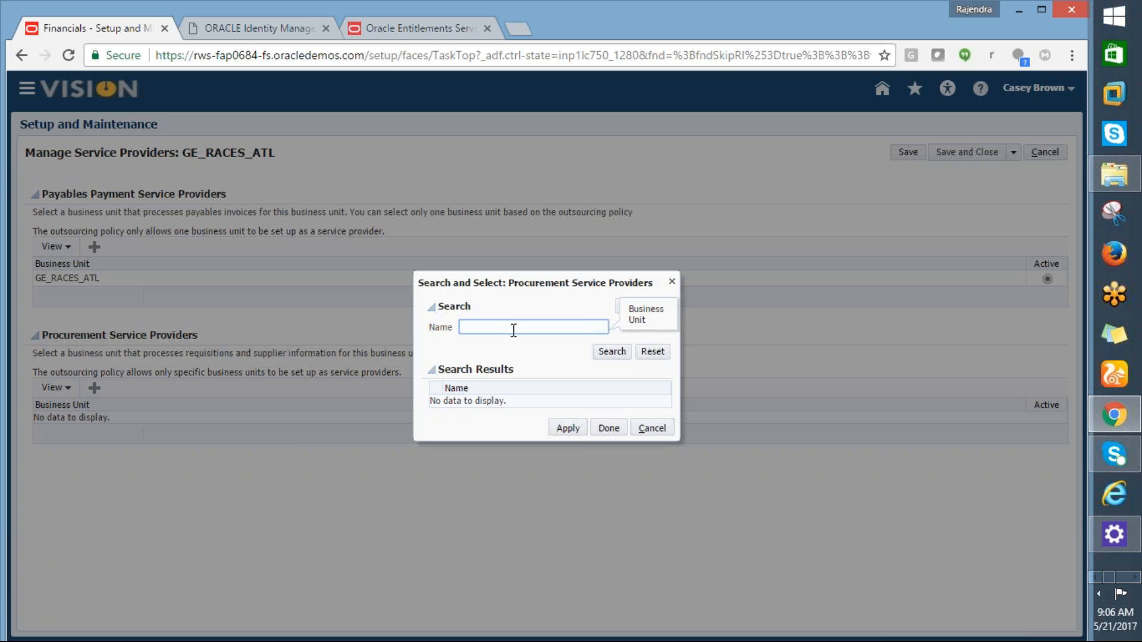
type("GE%RACES%")
left_click(609, 352)
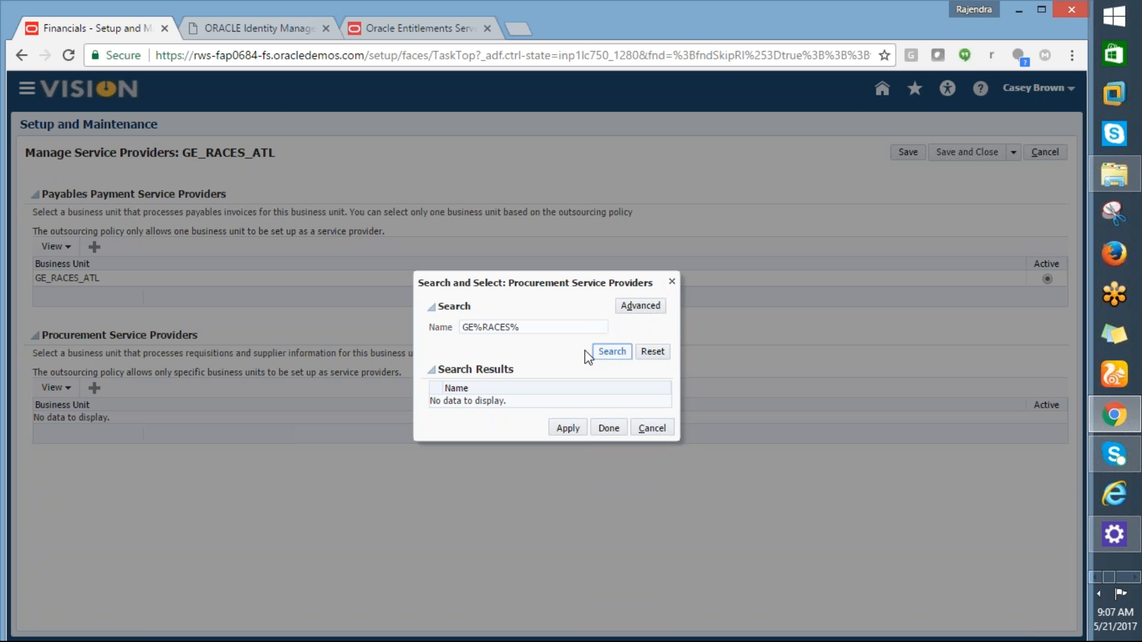
left_click(536, 327)
key("BackSpace")
key("BackSpace")
key("BackSpace")
key("BackSpace")
key("BackSpace")
left_click(612, 352)
left_click(644, 433)
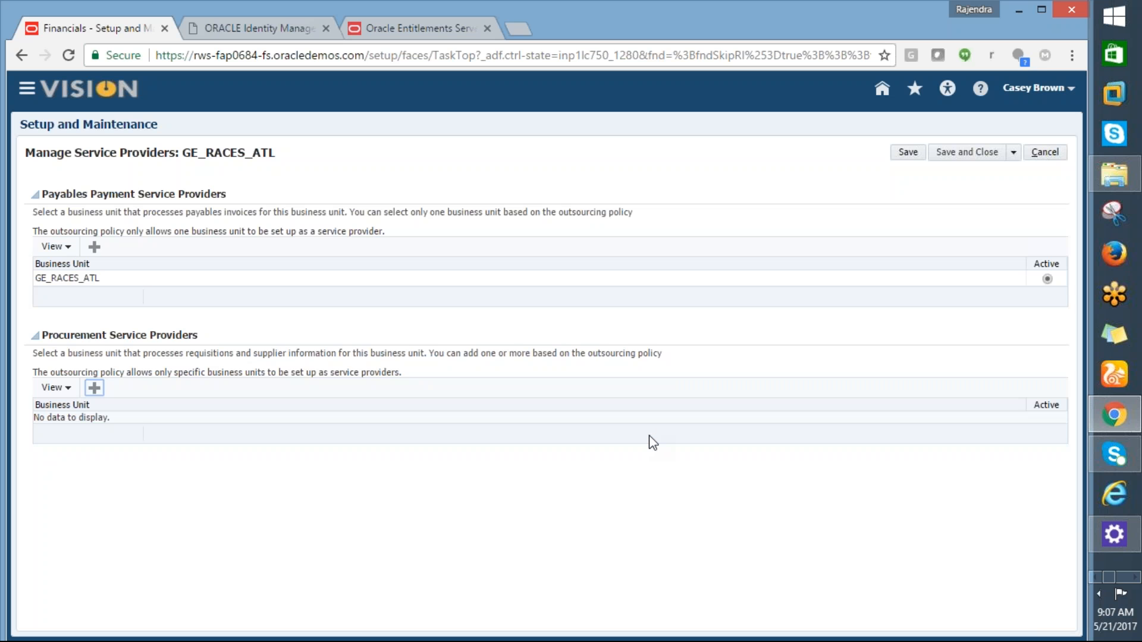
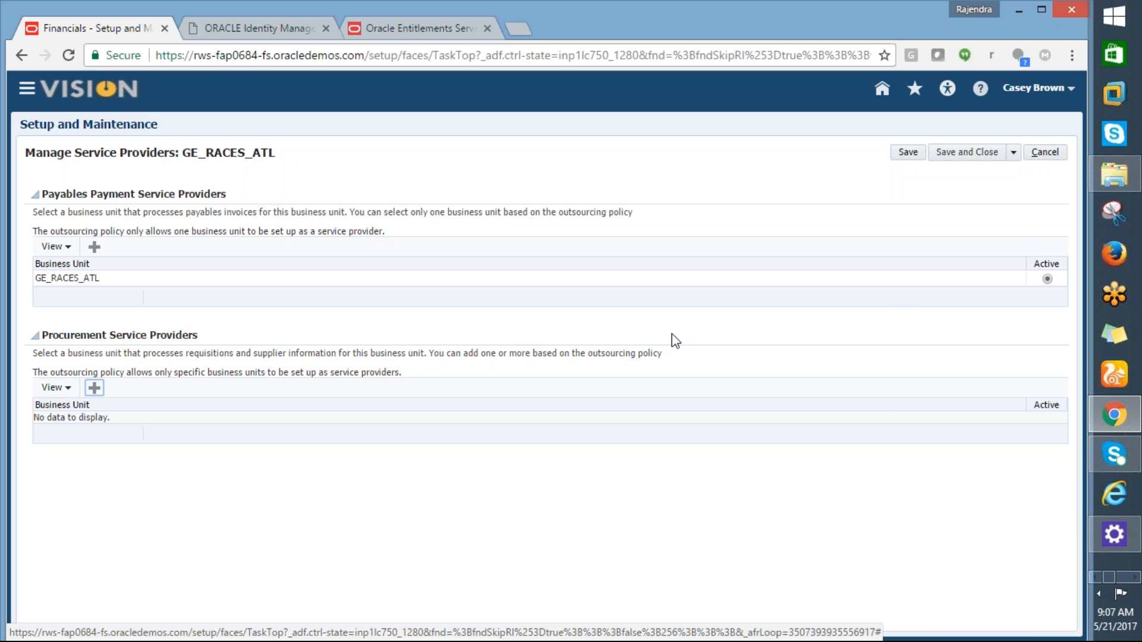
Step: Cancel out of the GE_RACES_ATL service providers page without saving changes
left_click(1038, 156)
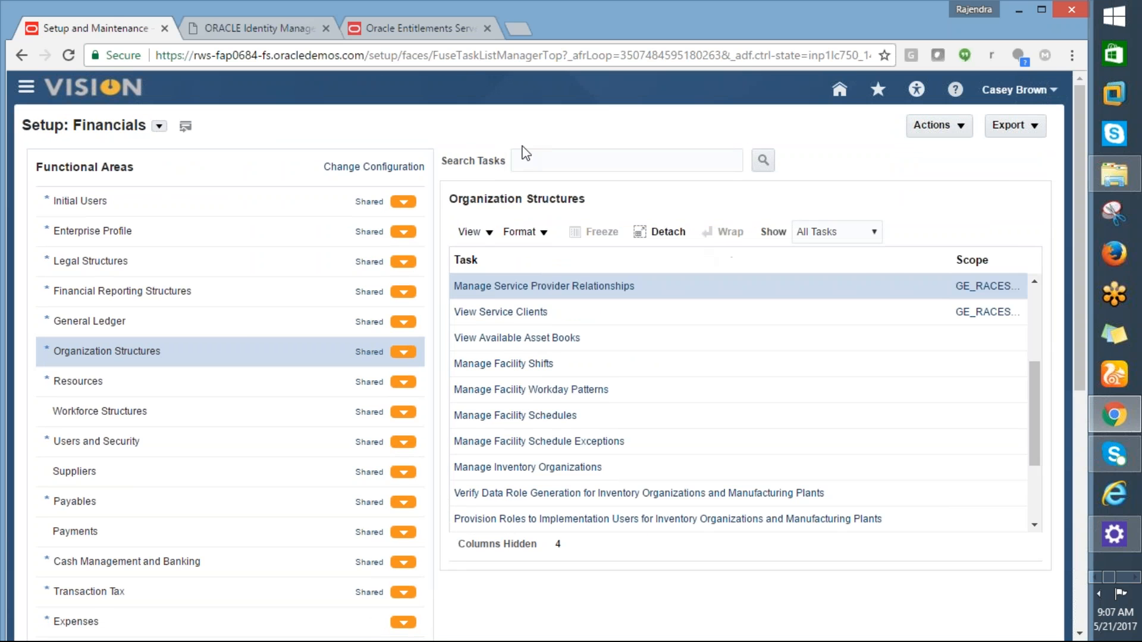
Step: Copy the Assign Business Unit Business Function task from the 19-05-17 sheet, search it, and open its scope
key("alt+Tab")
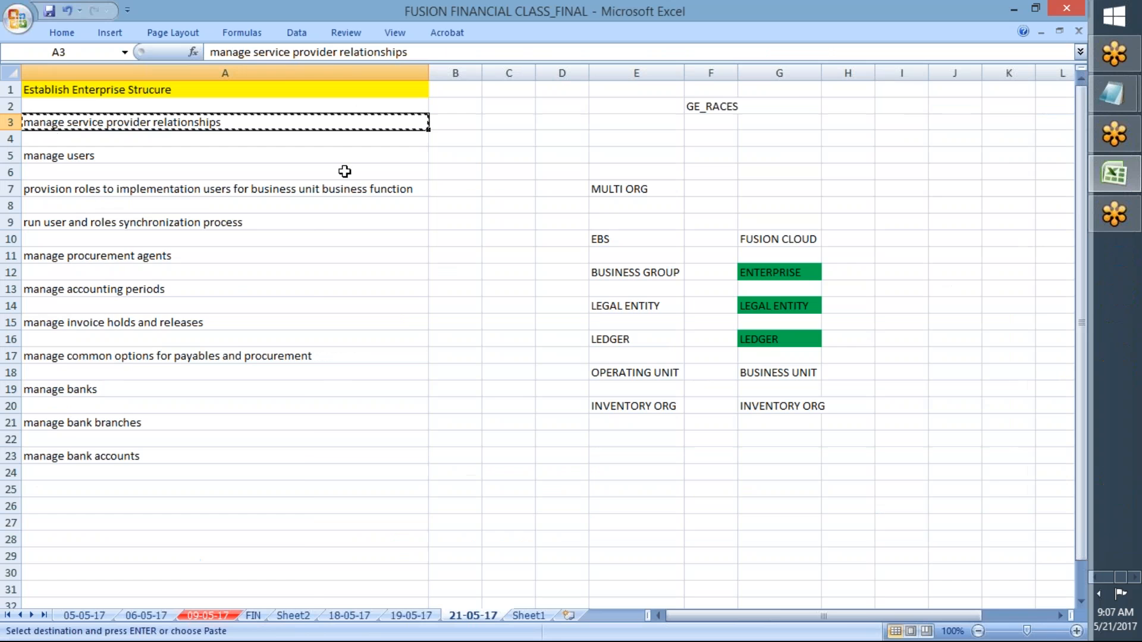
left_click(415, 617)
key("ctrl+c")
key("alt+Tab")
left_click(568, 162)
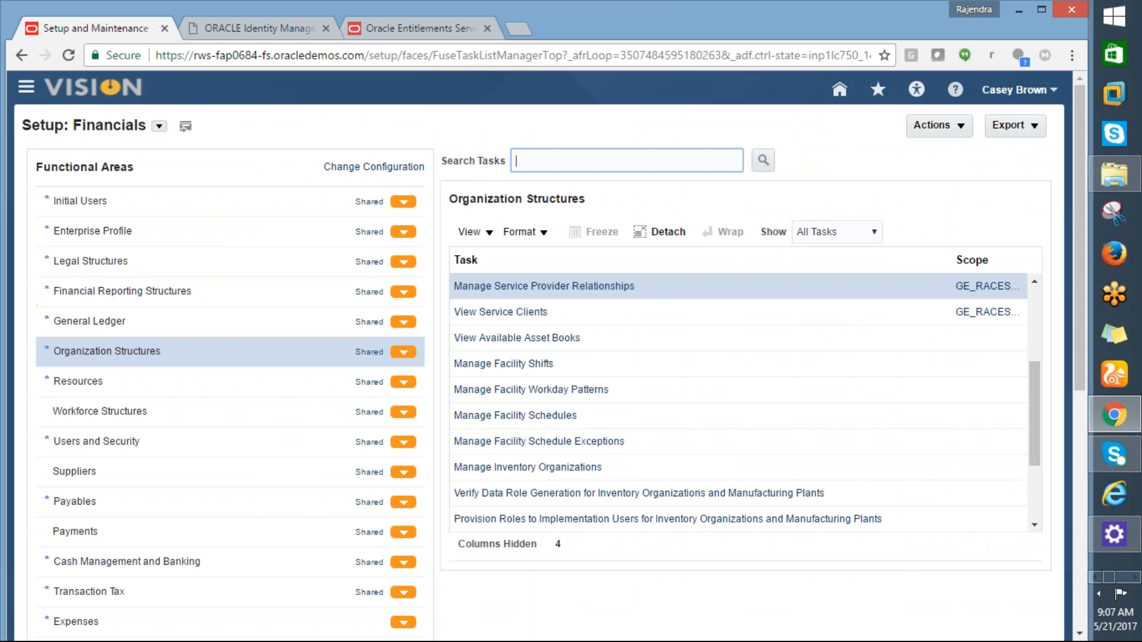
key("ctrl+v")
left_click(763, 161)
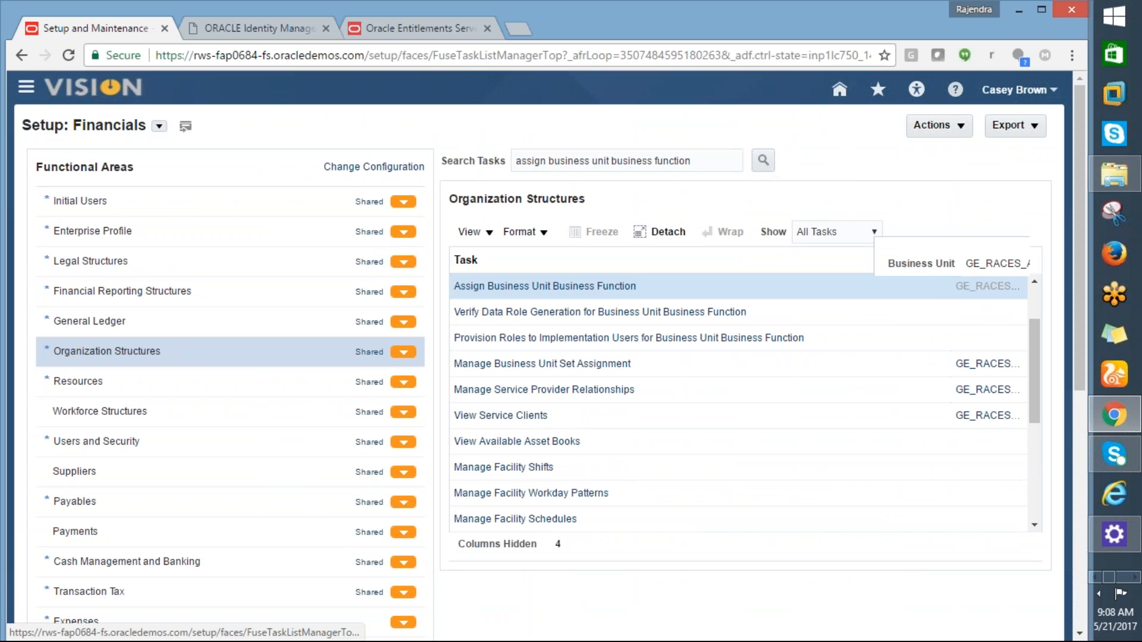
left_click(983, 287)
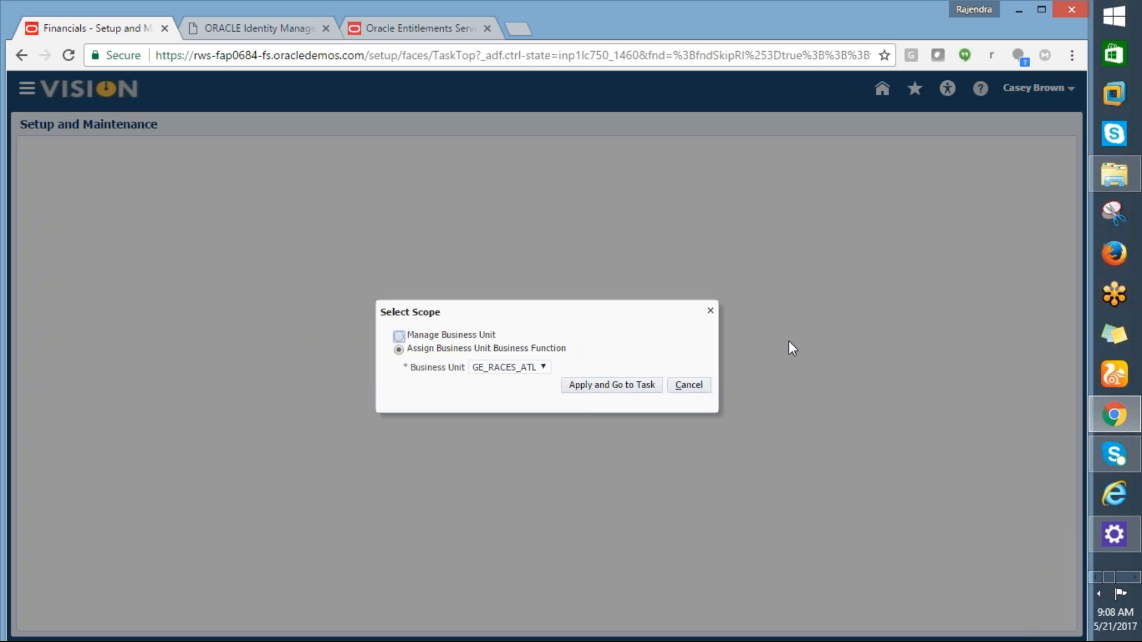
Step: Choose Select and Add scope, search business units with GE%, and pick GE_RACES_NY
left_click(540, 368)
left_click(505, 417)
left_click(595, 393)
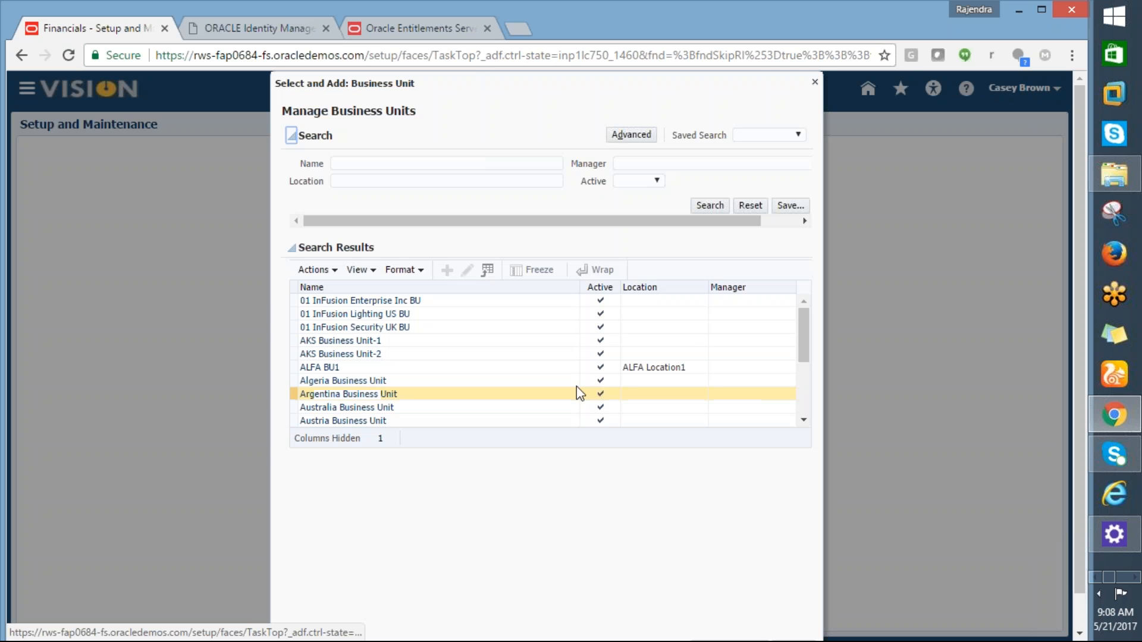
left_click(351, 164)
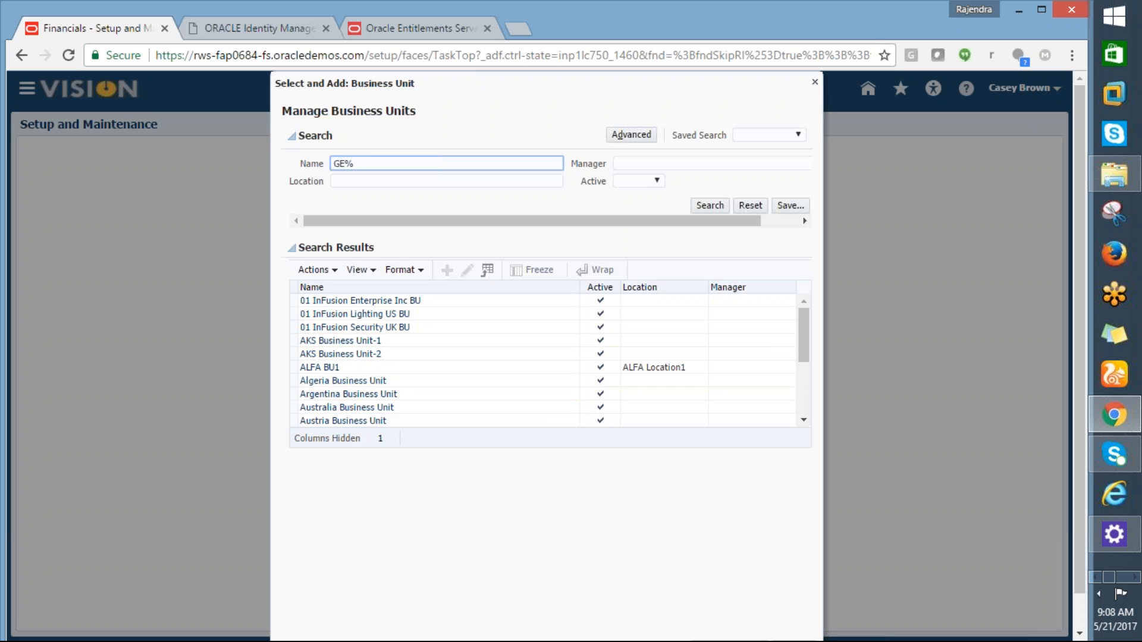
left_click(703, 208)
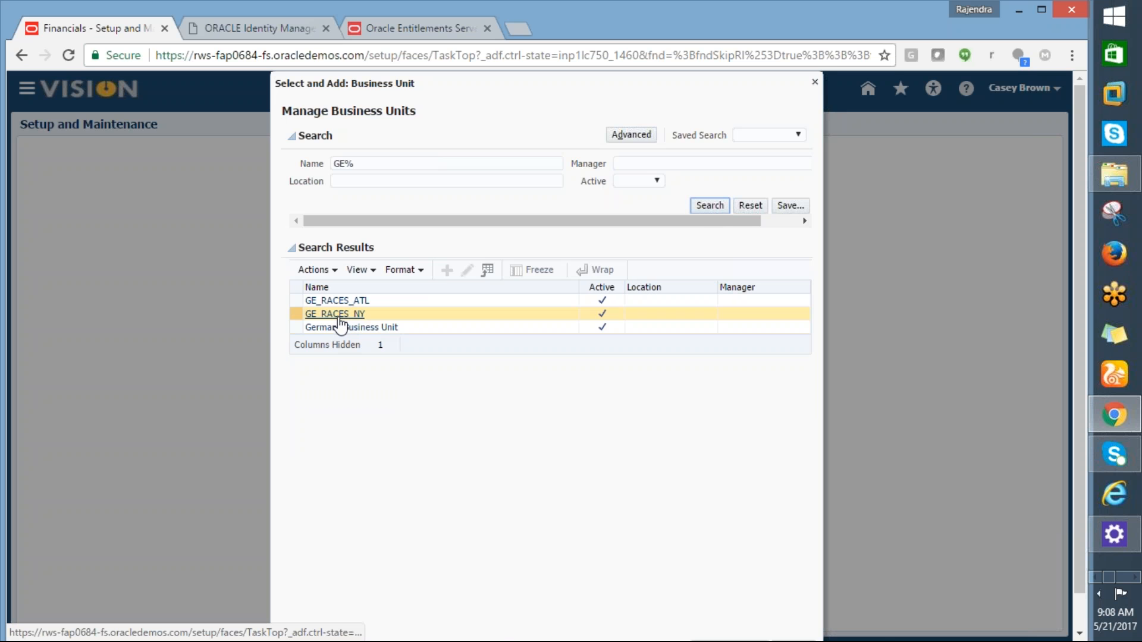
left_click(339, 317)
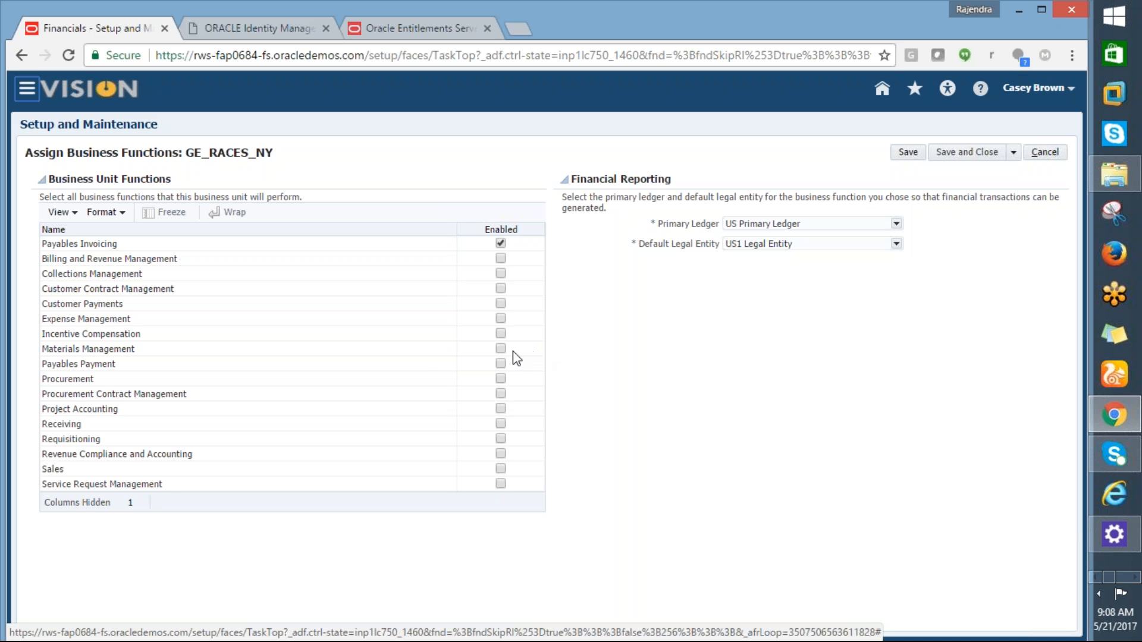
Step: Enable Procurement and Payables Payment for GE_RACES_NY and save
left_click(501, 378)
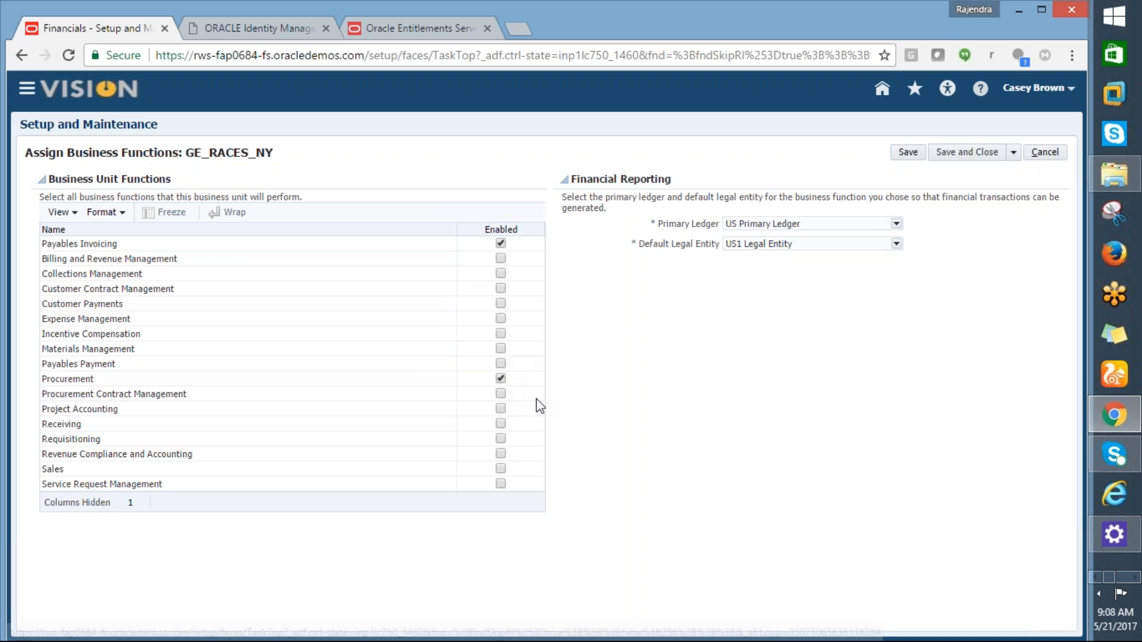
left_click(502, 364)
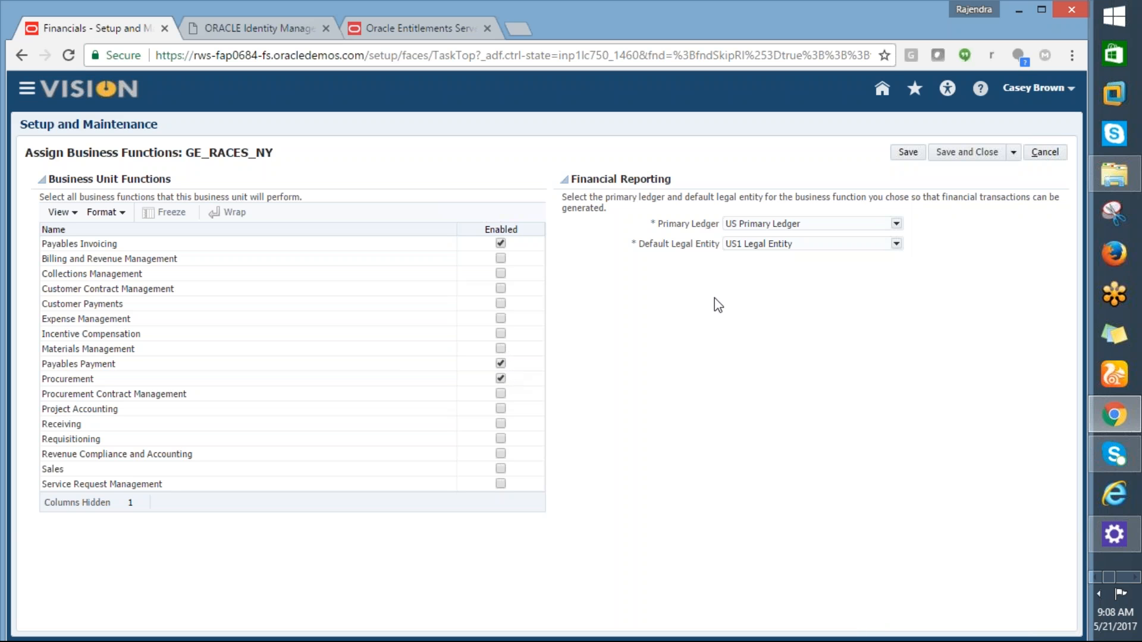
left_click(973, 153)
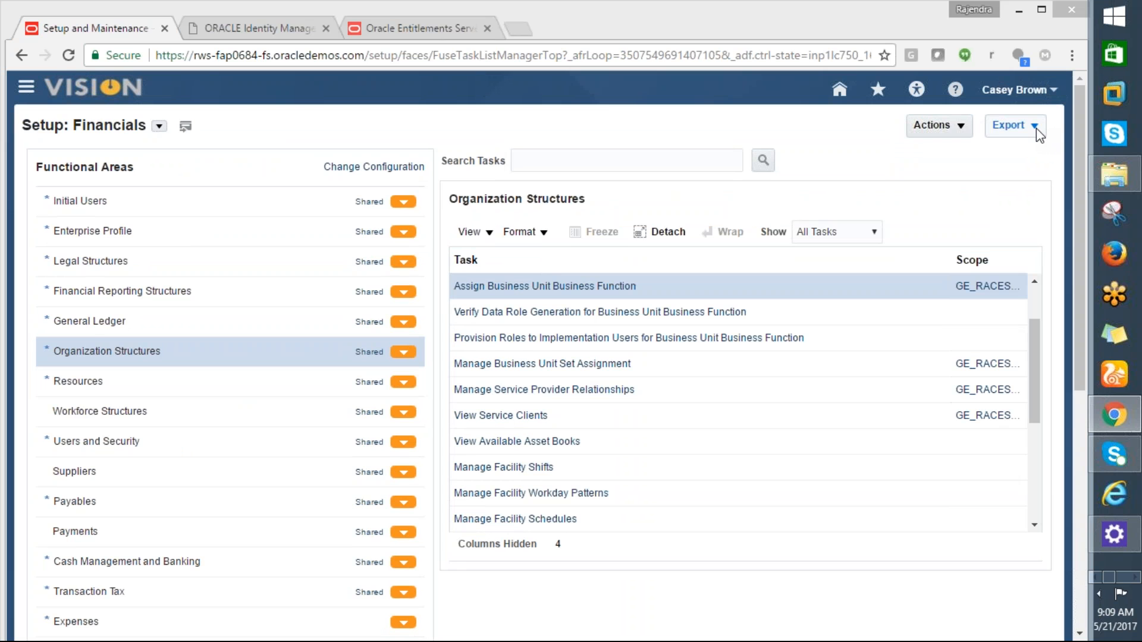
Step: Search for the Manage Service Provider Relationships task from the 21-05-17 checklist sheet
key("alt+Tab")
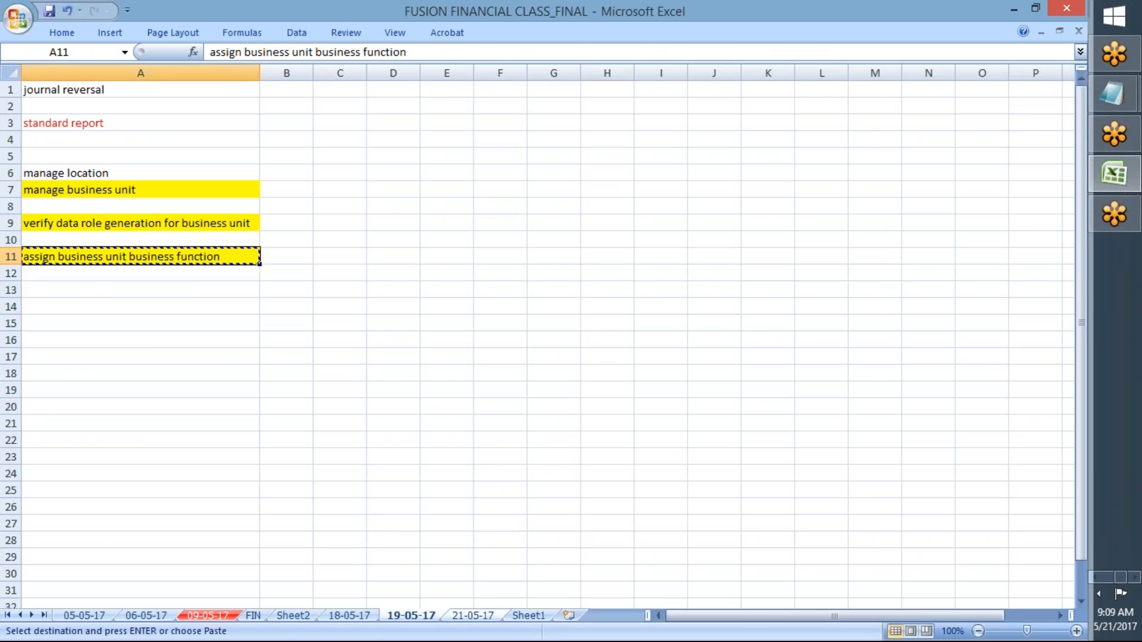
left_click(473, 616)
key("alt+Tab")
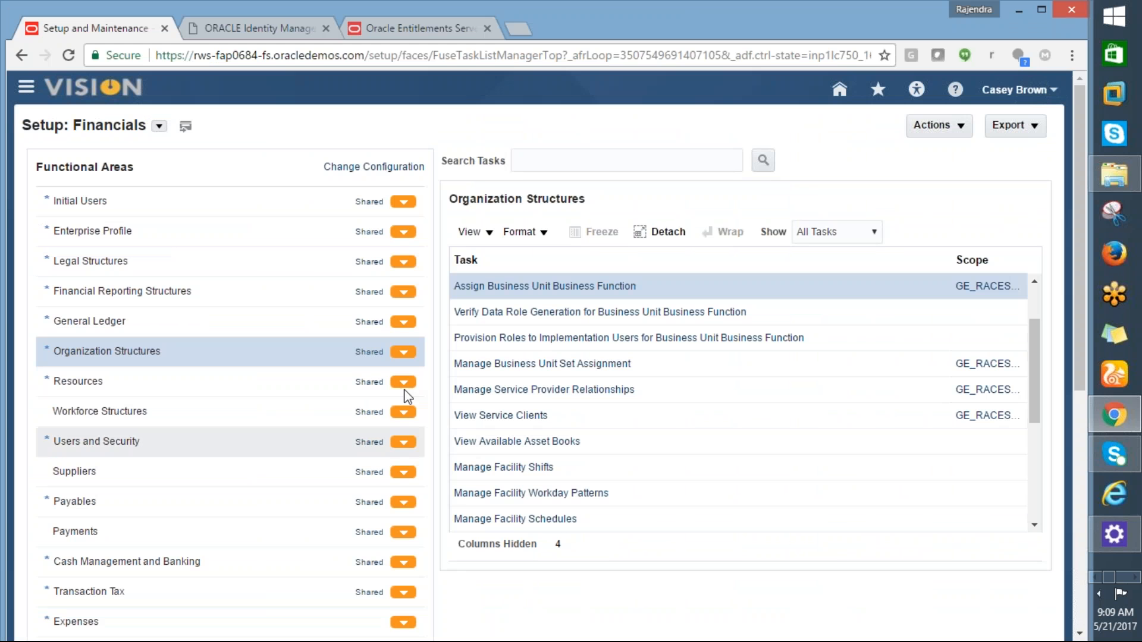
left_click(559, 159)
type("manage service provider relationships")
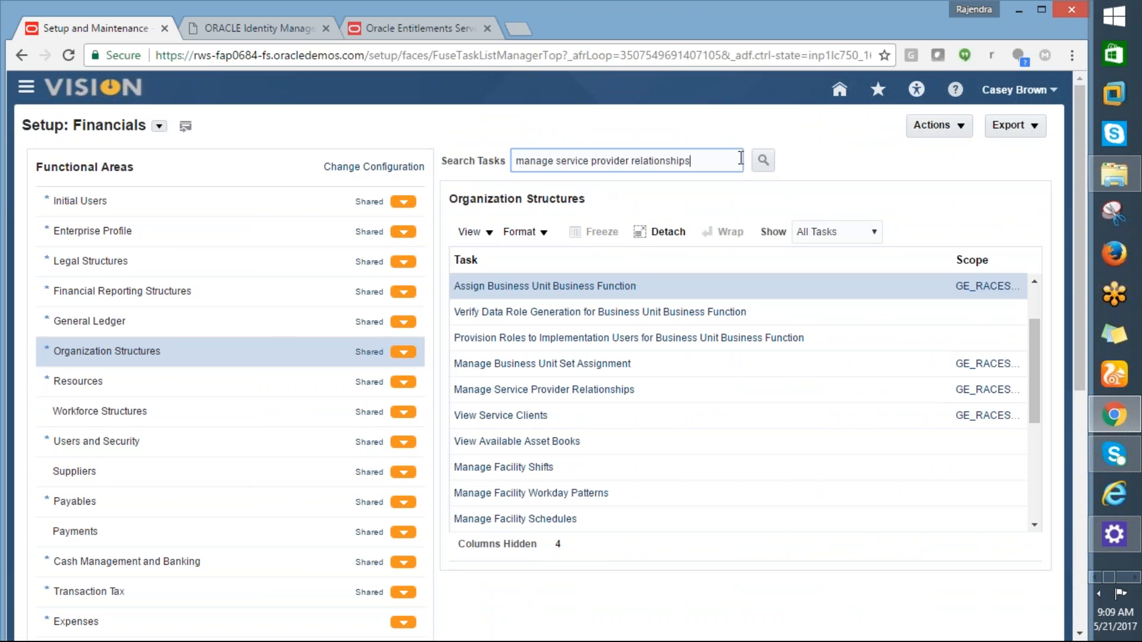
key("alt+Tab")
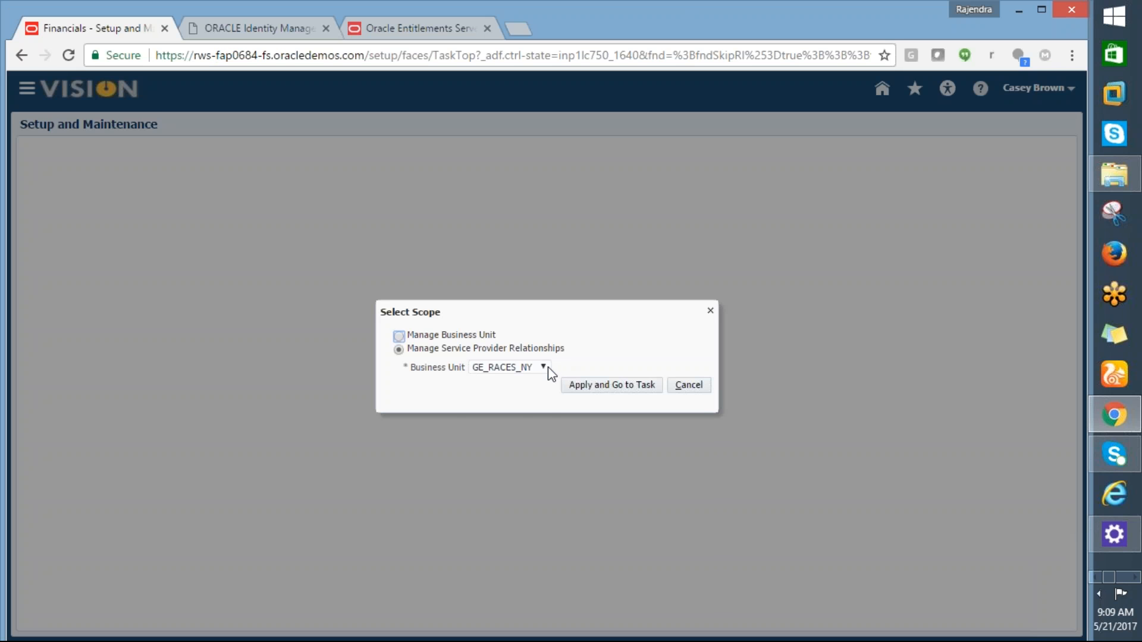
Step: Scope the task to GE_RACES_ATL through a Select and Add search for GE%, then save
left_click(548, 368)
left_click(544, 413)
left_click(591, 395)
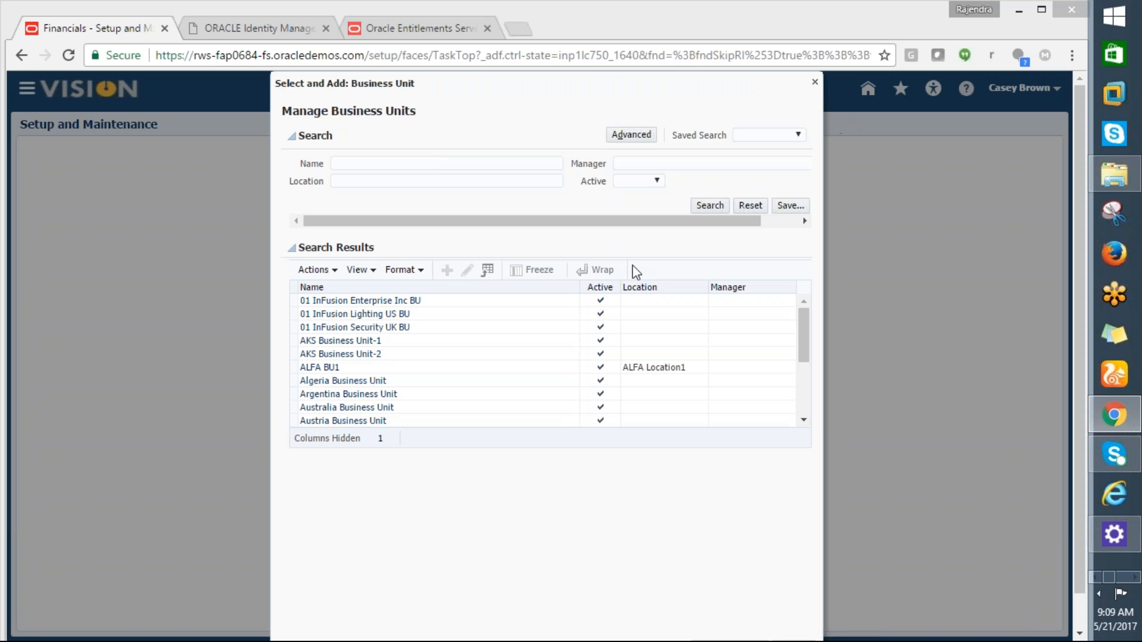
left_click(424, 161)
type("GE%")
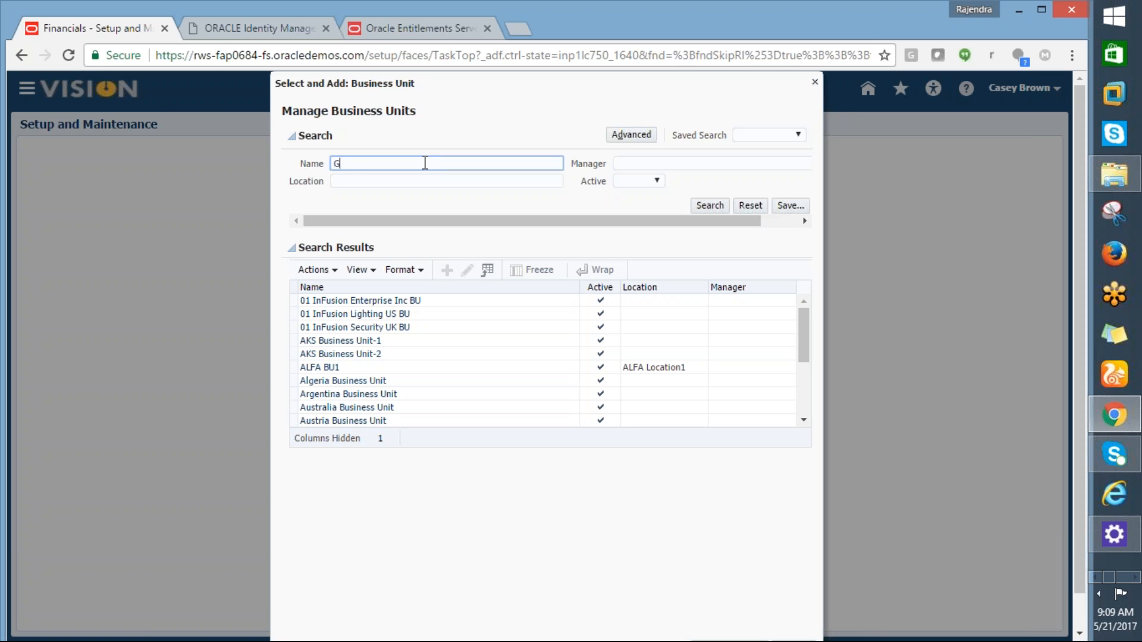
left_click(724, 204)
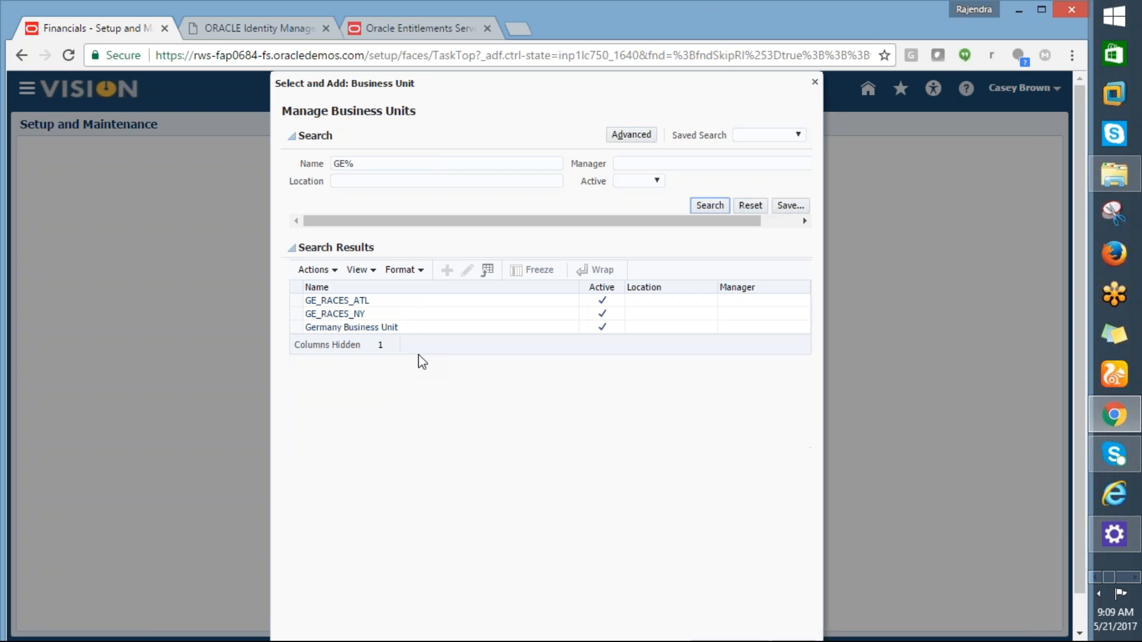
left_click(344, 316)
left_click(337, 301)
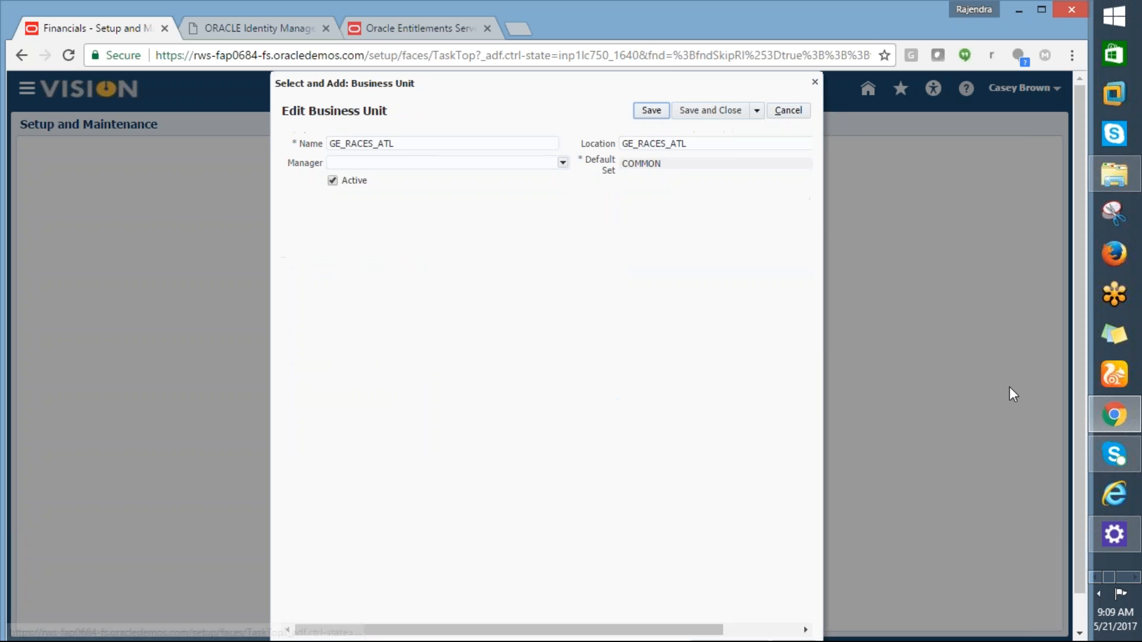
scroll(1083, 380, "down", 2)
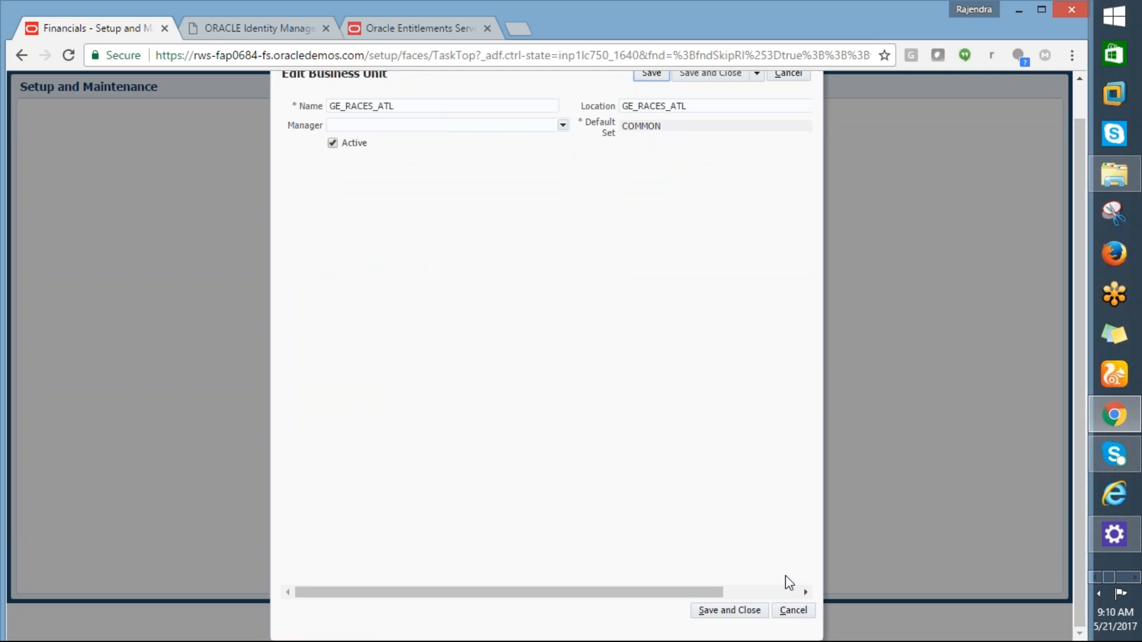
left_click(708, 612)
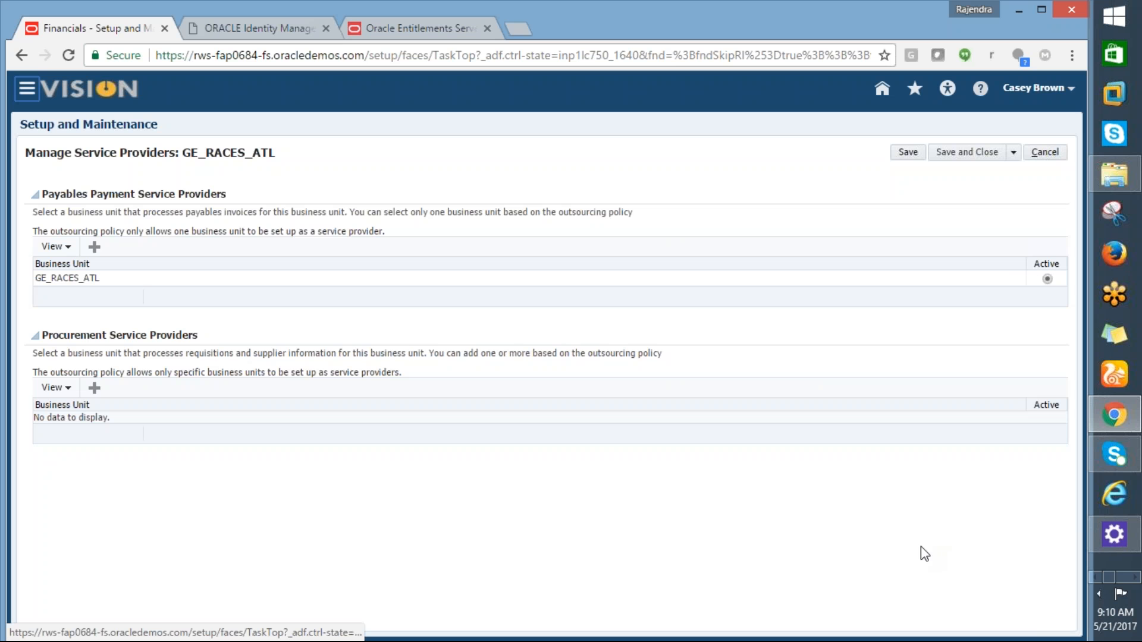
Step: Add GE_RACES_NY as a procurement service provider via a GE% search, then save
left_click(95, 389)
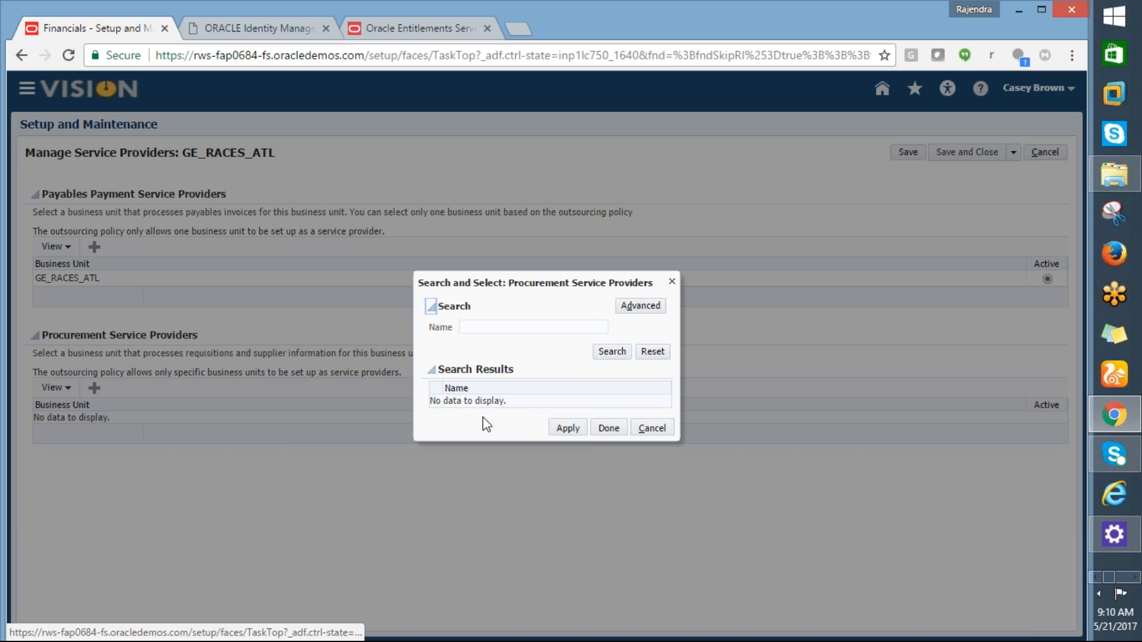
left_click(476, 328)
type("GE%")
left_click(612, 352)
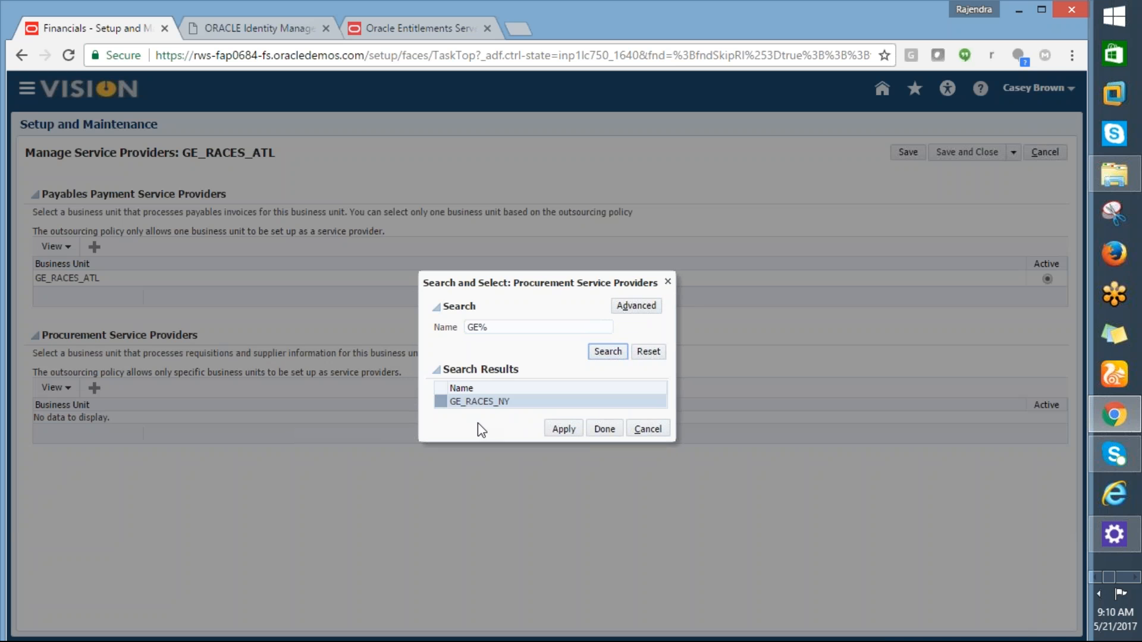
left_click(490, 404)
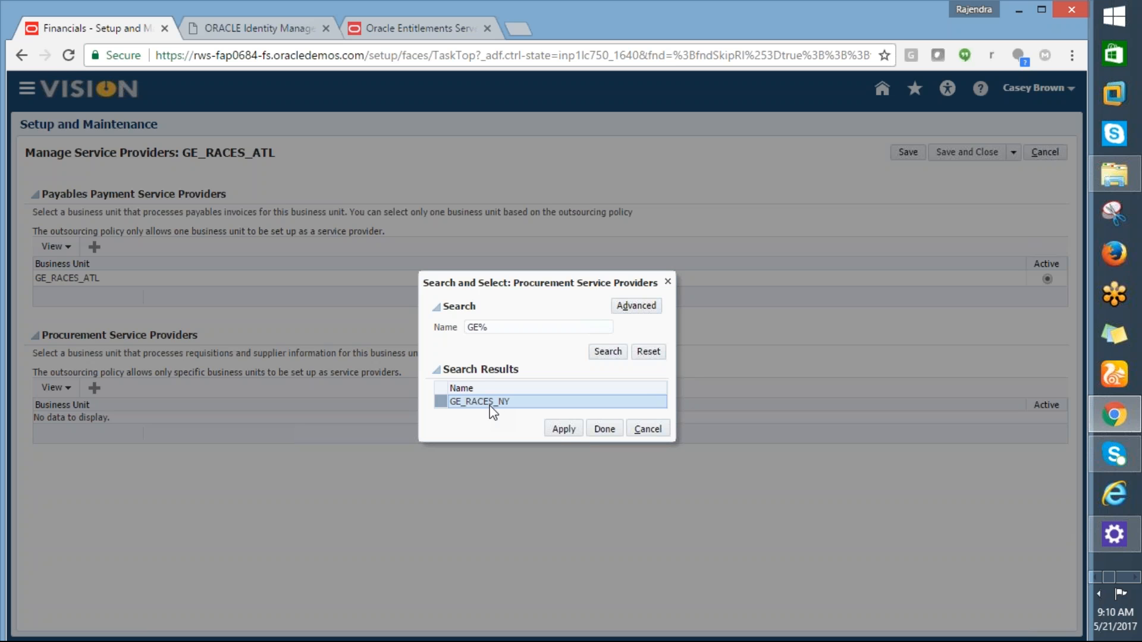
left_click(557, 431)
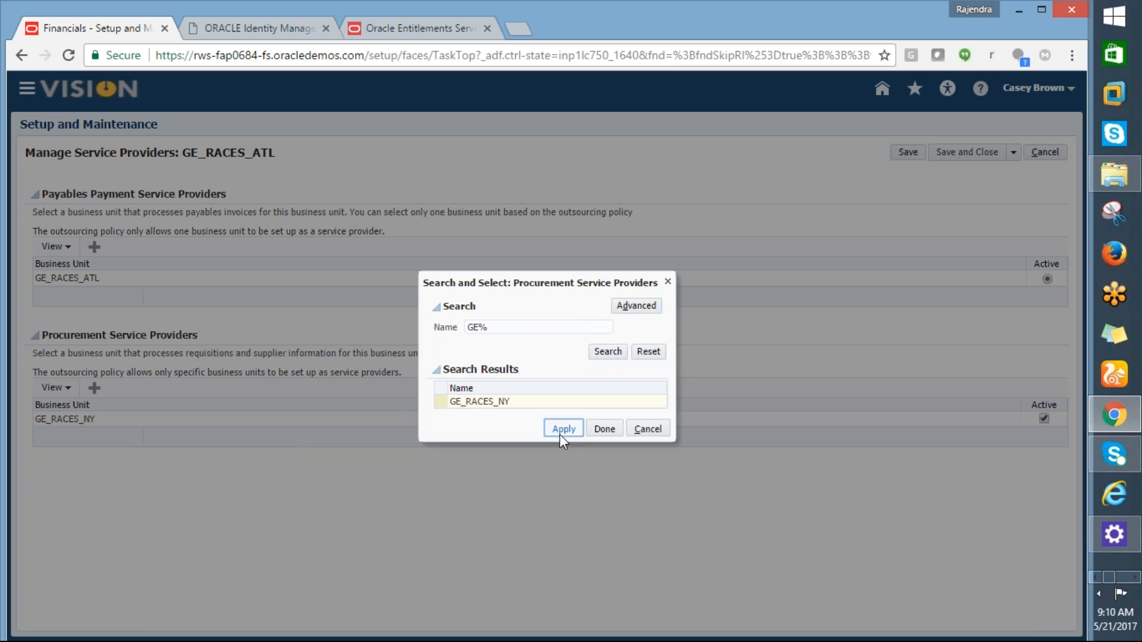
left_click(601, 434)
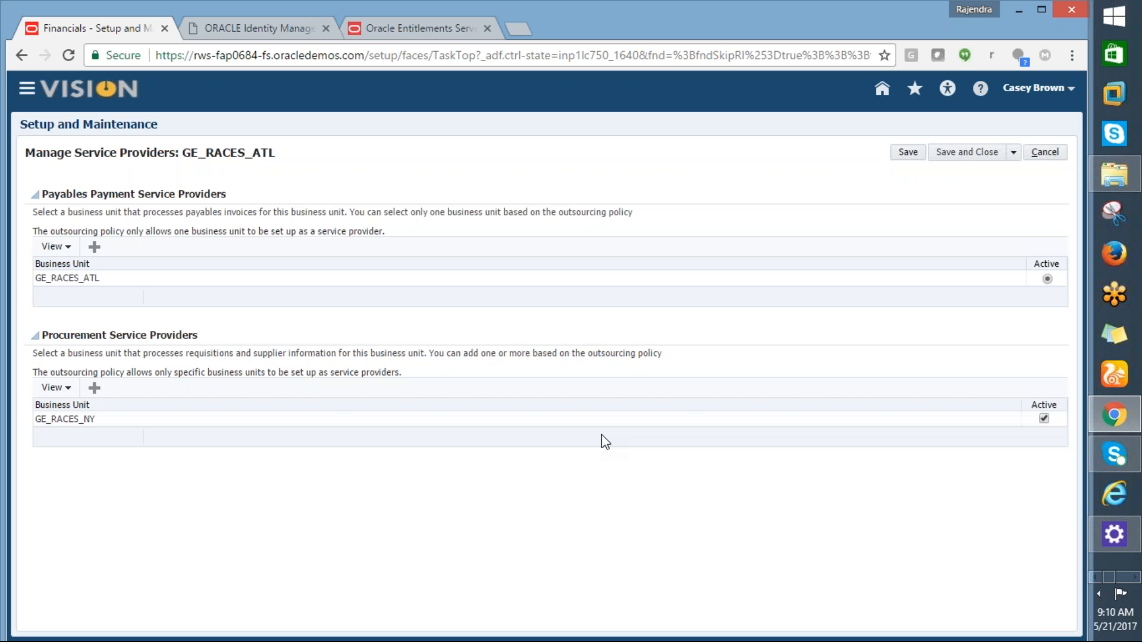
left_click(974, 153)
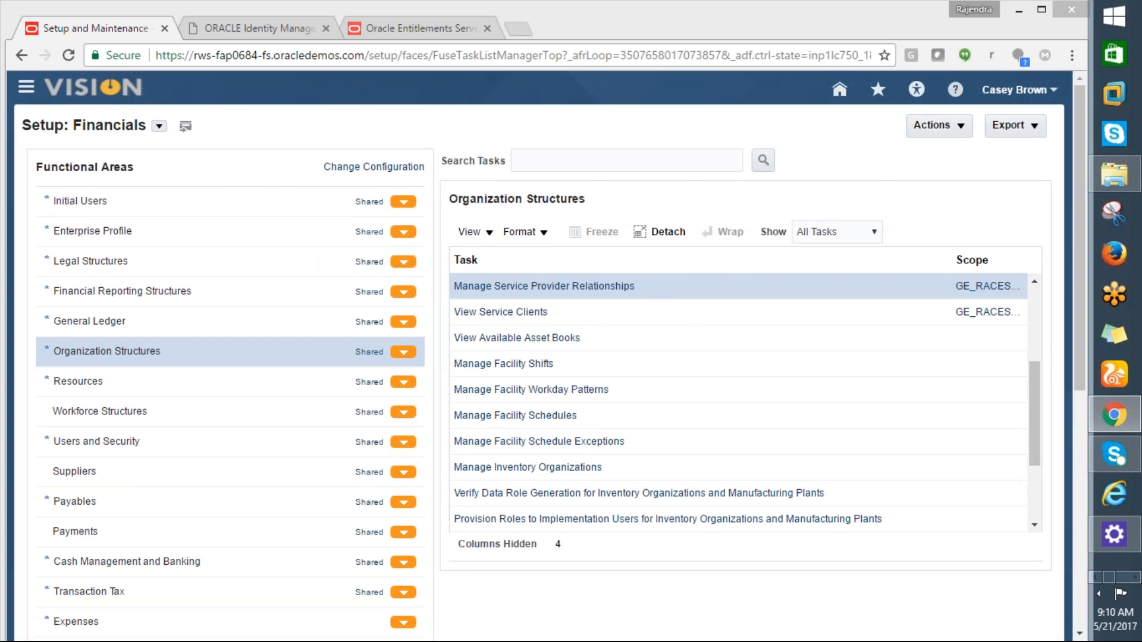
Step: In the Excel checklist, fill cell A3 yellow and copy the Manage Users task from A5
key("alt+Tab")
left_click(62, 33)
left_click(247, 84)
left_click(125, 158)
key("ctrl+c")
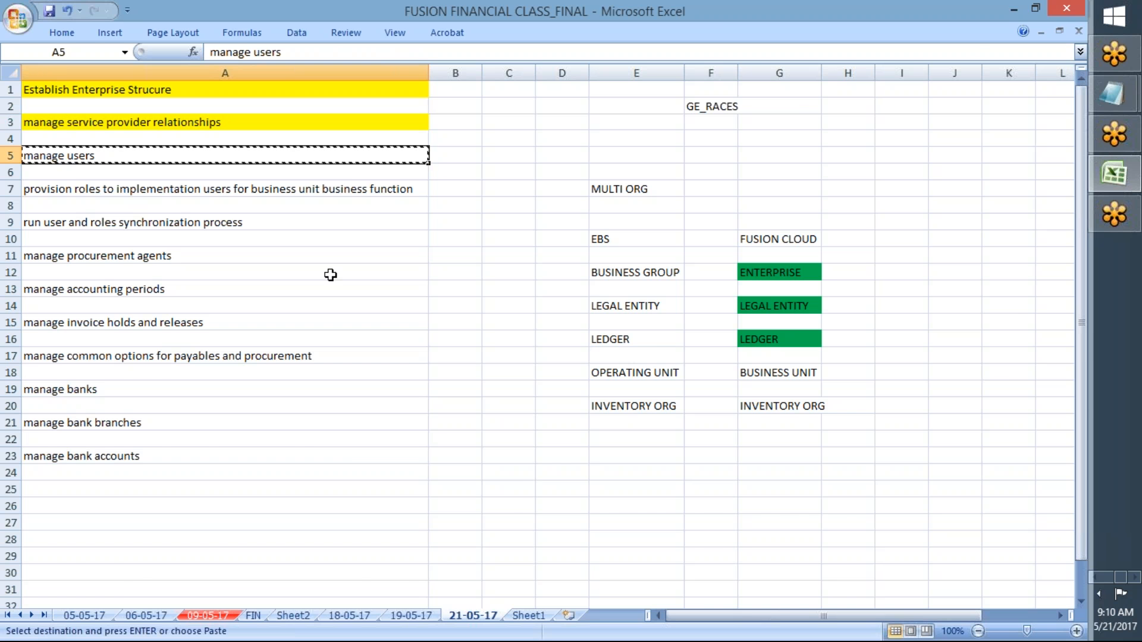
Step: Search for the Manage Users task in Setup: Financials and open it
key("alt+Tab")
left_click(577, 161)
key("ctrl+v")
left_click(763, 162)
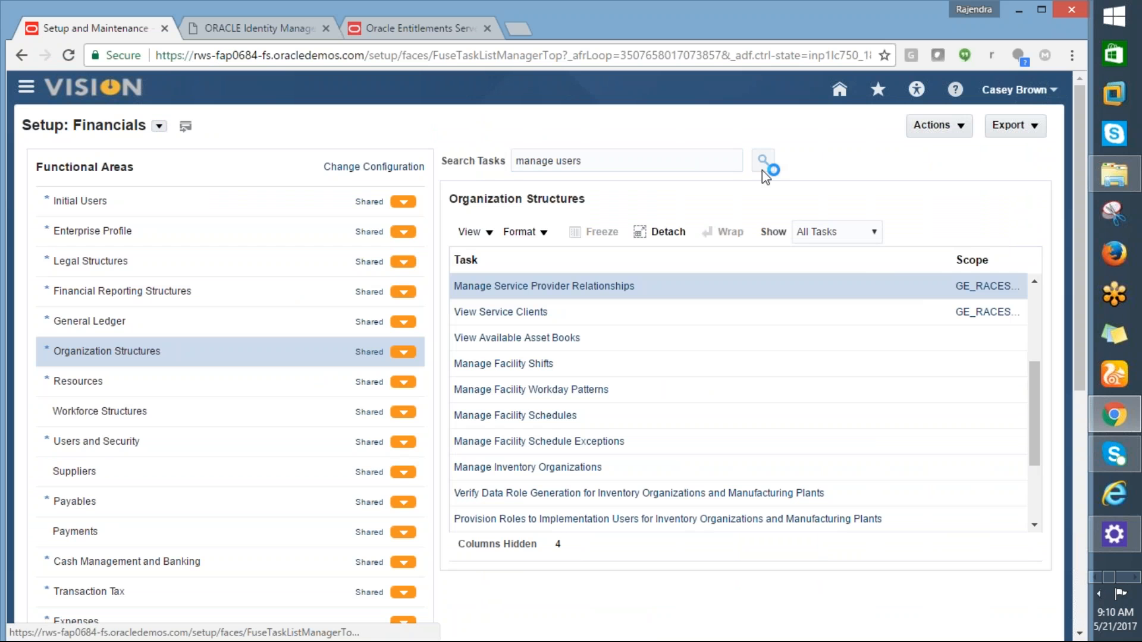
key("alt+Tab")
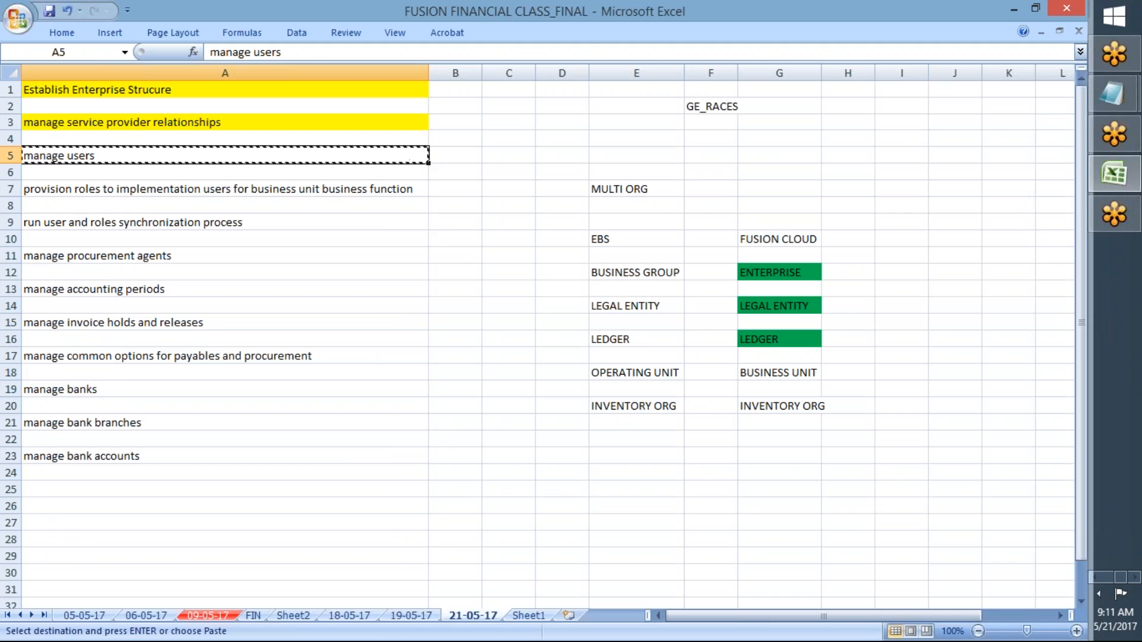
key("alt+Tab")
left_click(482, 389)
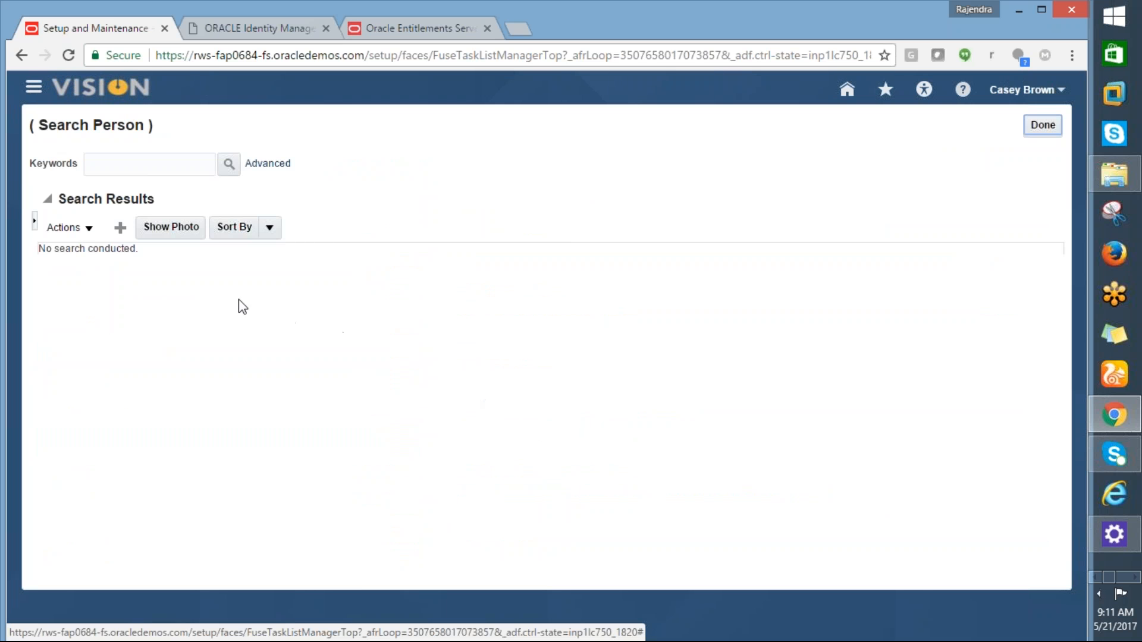
Step: Start a new user, then fill Manage Users (A5) yellow in the checklist and select A7
left_click(121, 229)
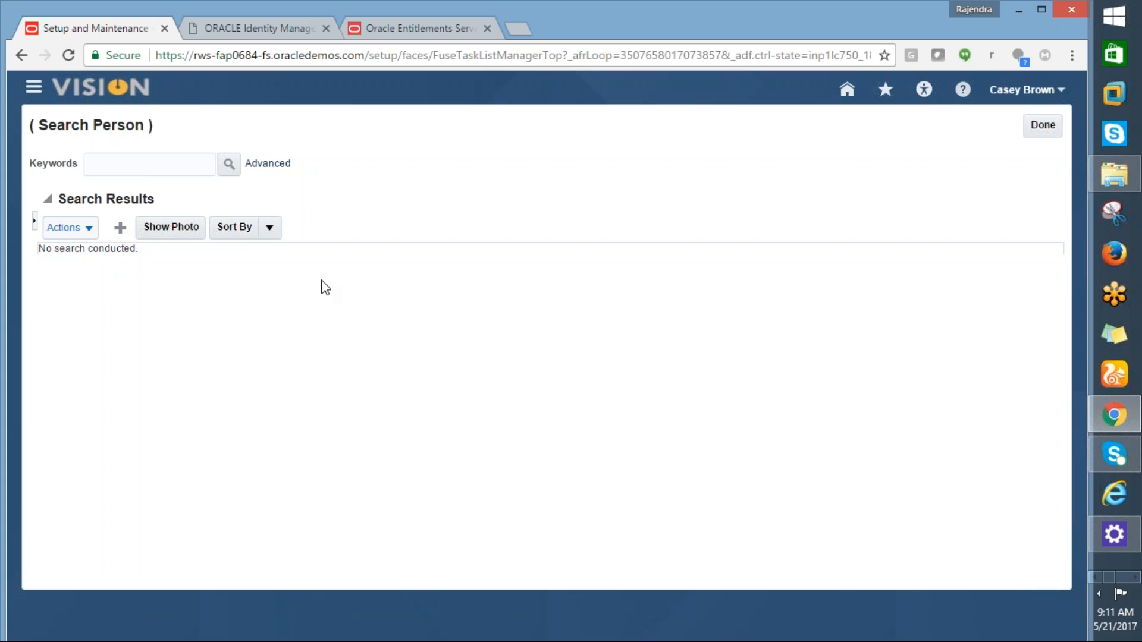
key("alt+Tab")
key("alt+Tab")
key("alt+Tab")
left_click(68, 34)
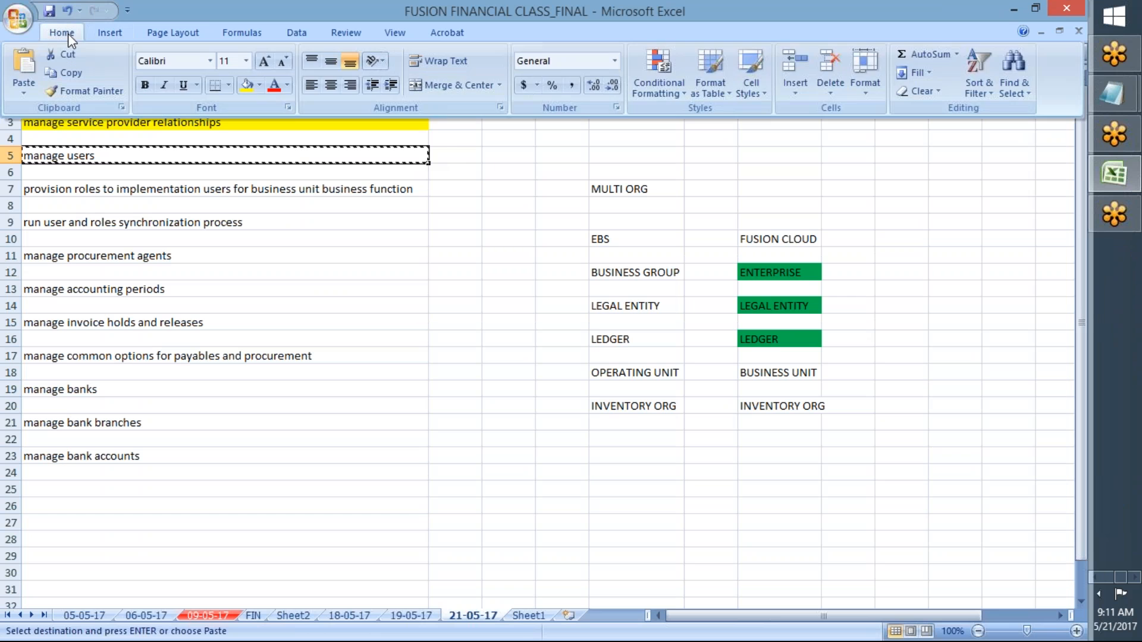
left_click(246, 84)
left_click(171, 188)
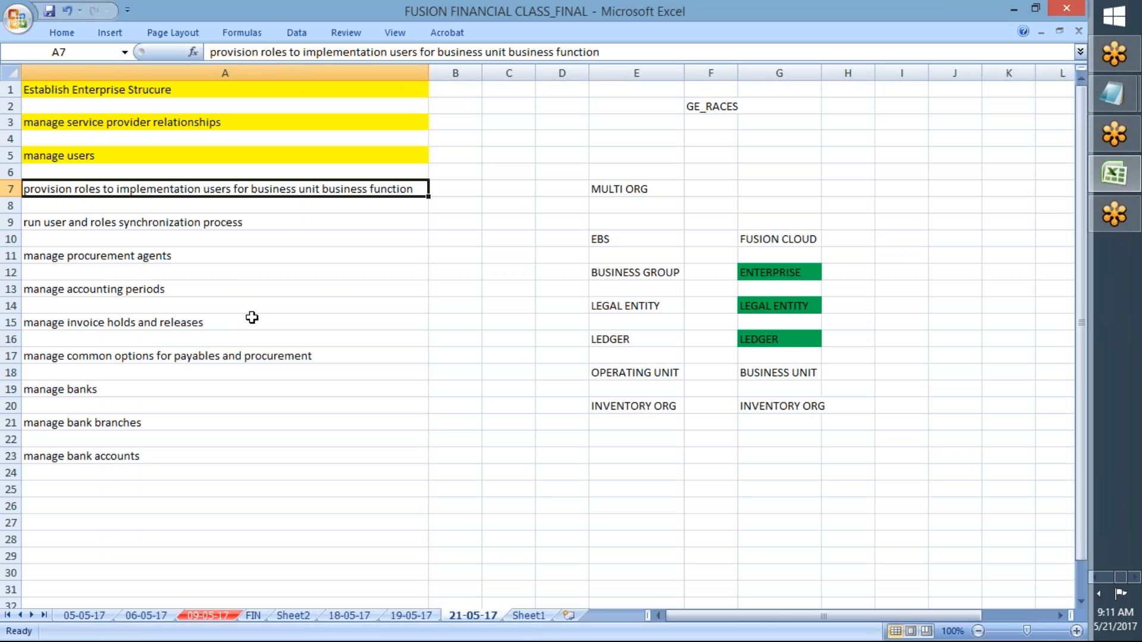
key("alt+Tab")
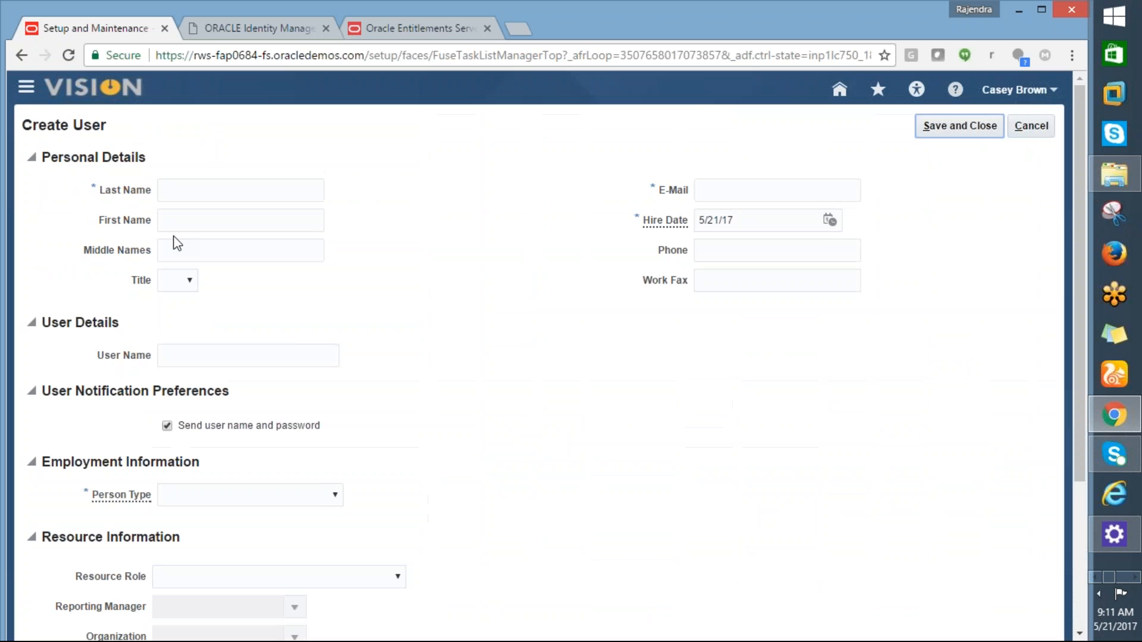
Step: Enter the new user's last name and first name on the Create User form
left_click(178, 196)
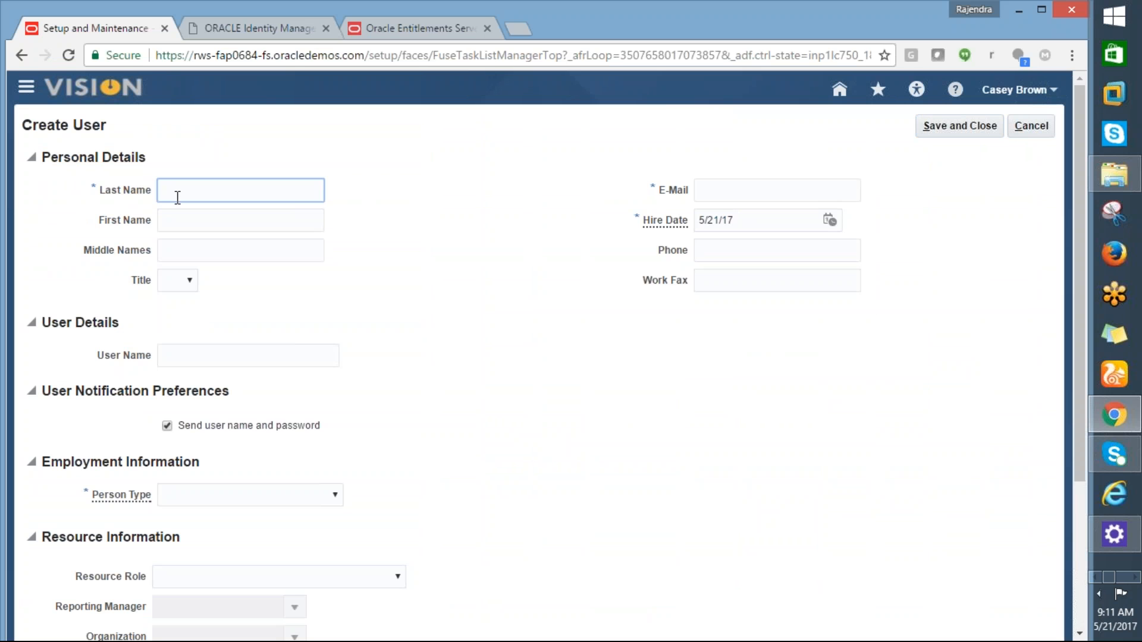
type("ge")
key("BackSpace")
key("BackSpace")
type("GE_USER")
left_click(189, 225)
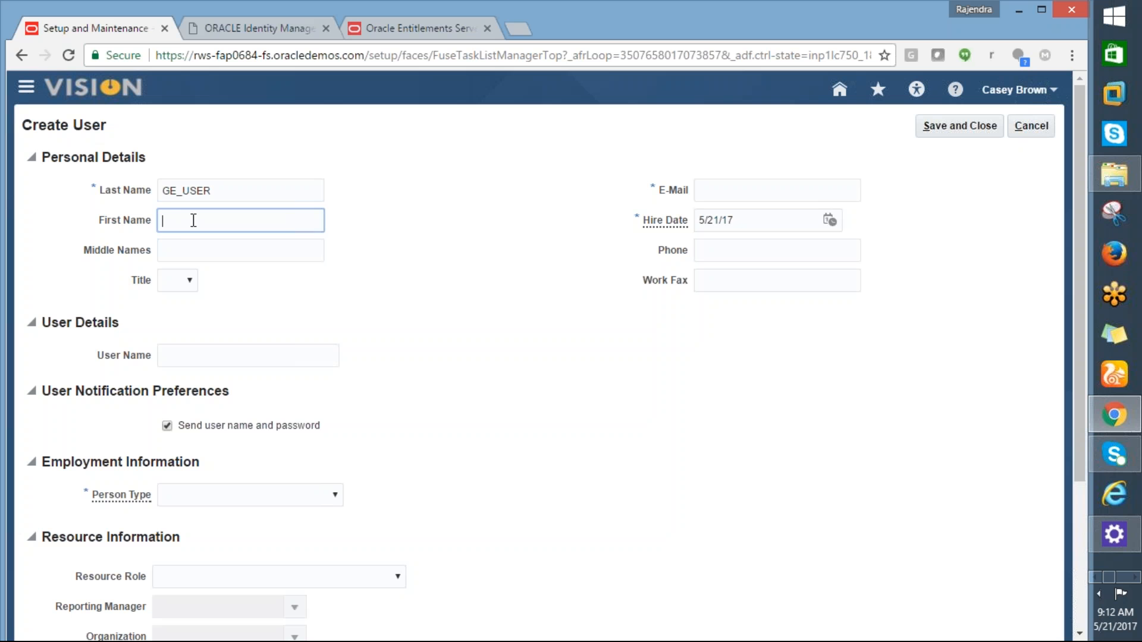
left_click_drag(225, 190, 154, 189)
type("GE")
key("Tab")
type("USER")
key("Tab")
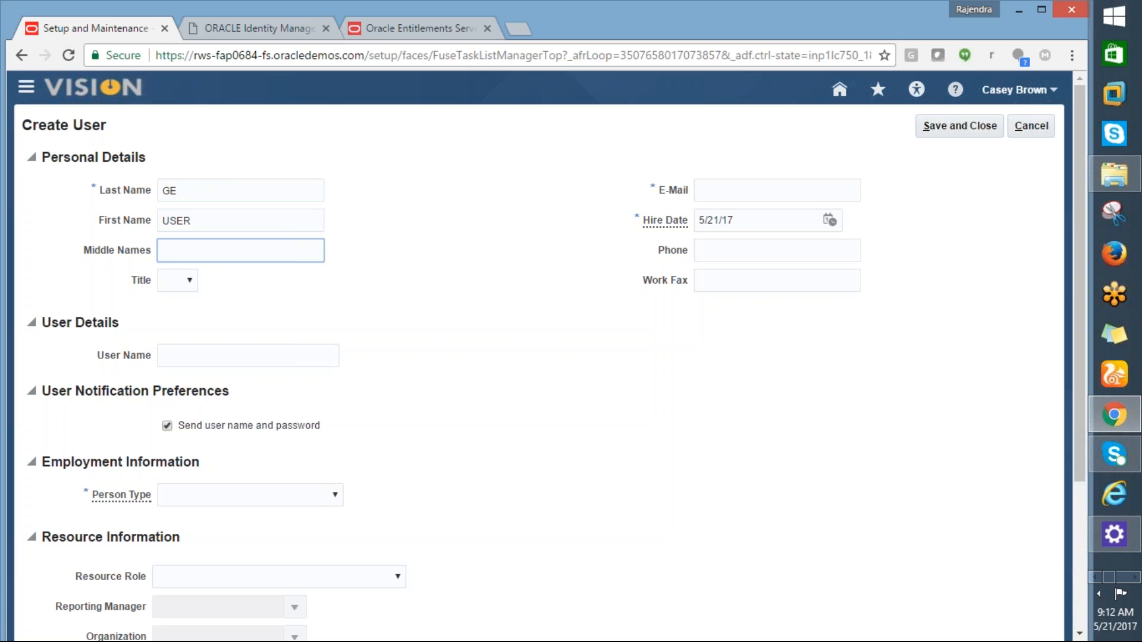
Step: Fill in the user's e-mail address and user name
left_click(741, 190)
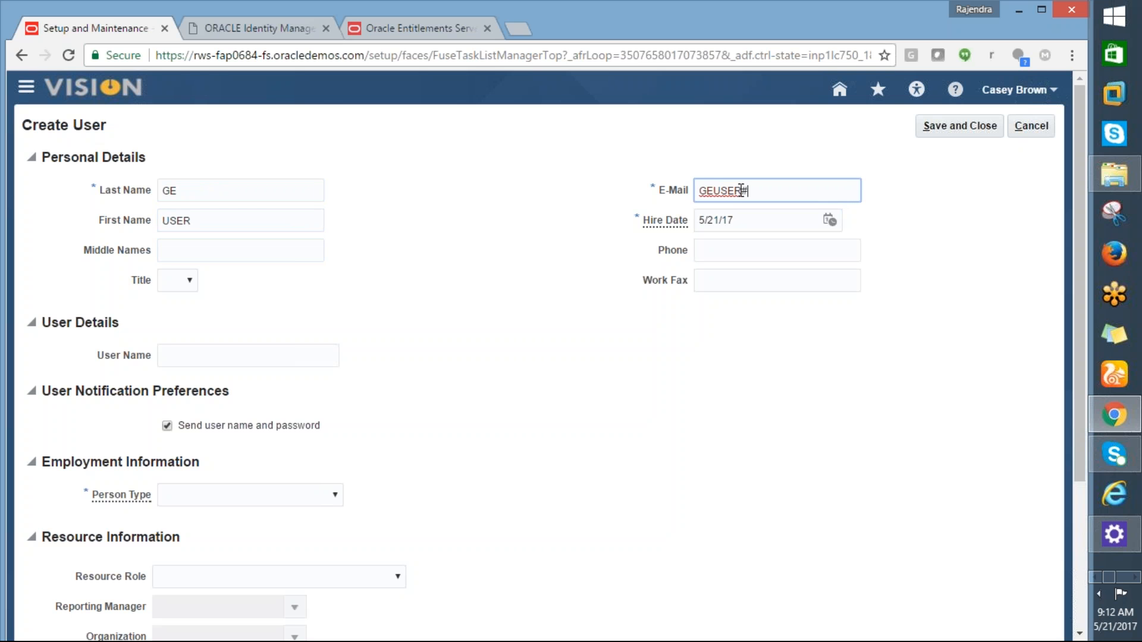
key("Tab")
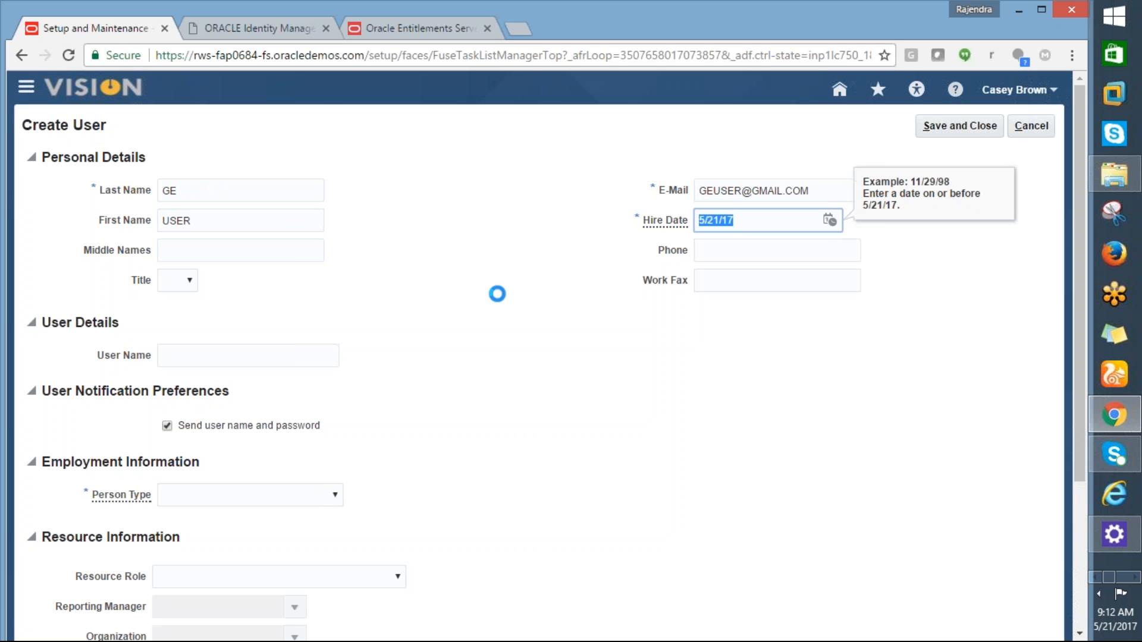
left_click(209, 357)
type("GE.USER")
key("Tab")
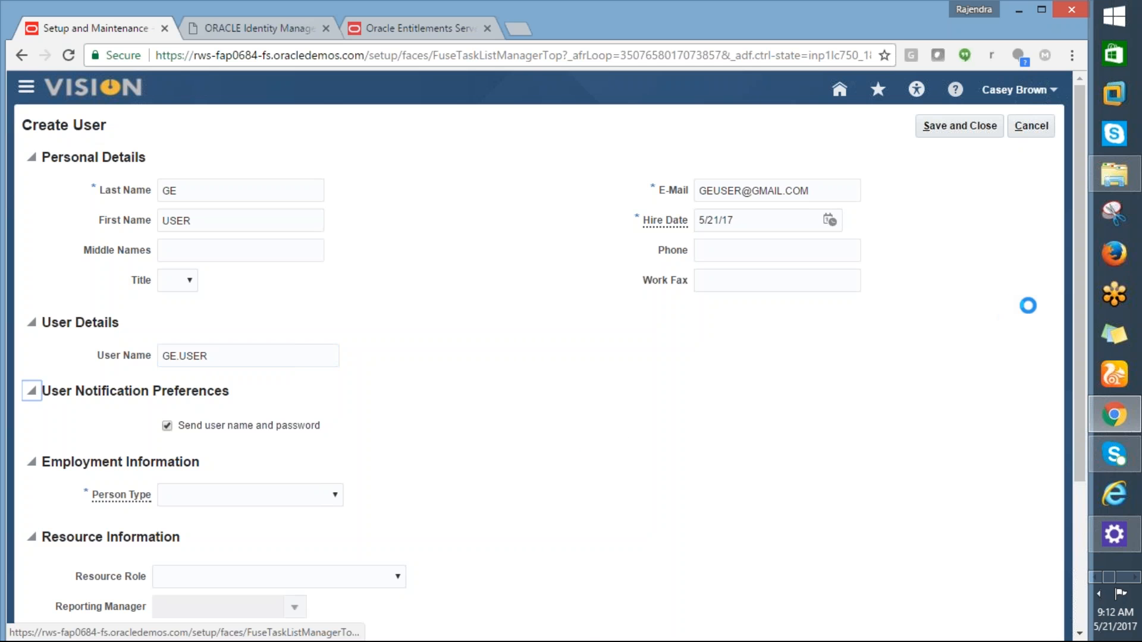
left_click_drag(1075, 298, 1087, 412)
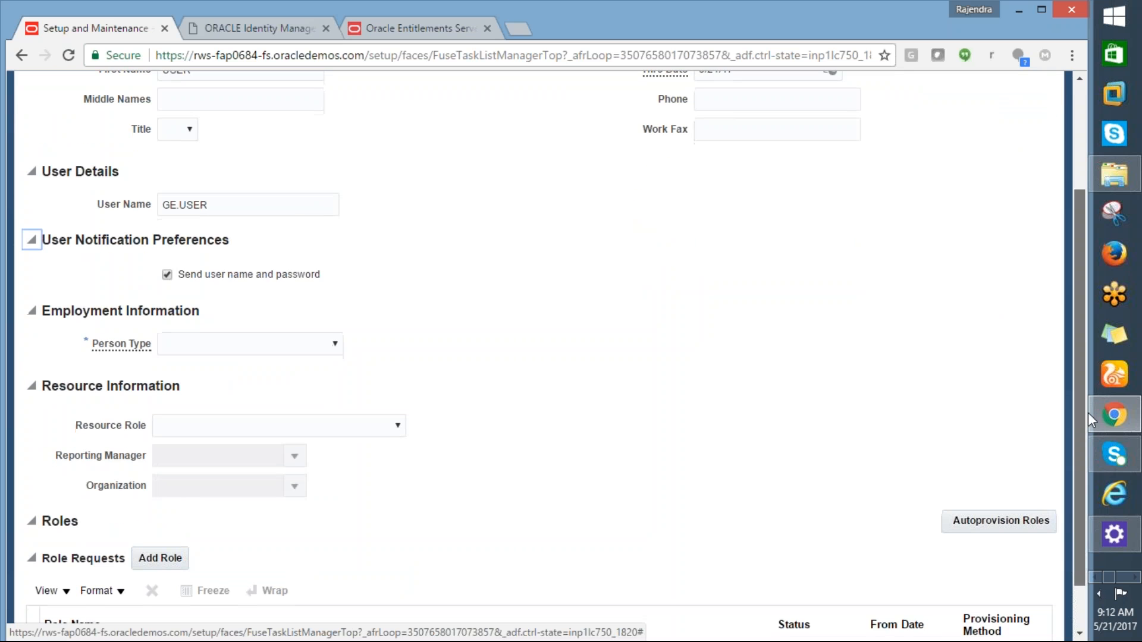
Step: Set Person Type to Employee and Legal Employer to US1 Legal Entity
left_click(336, 337)
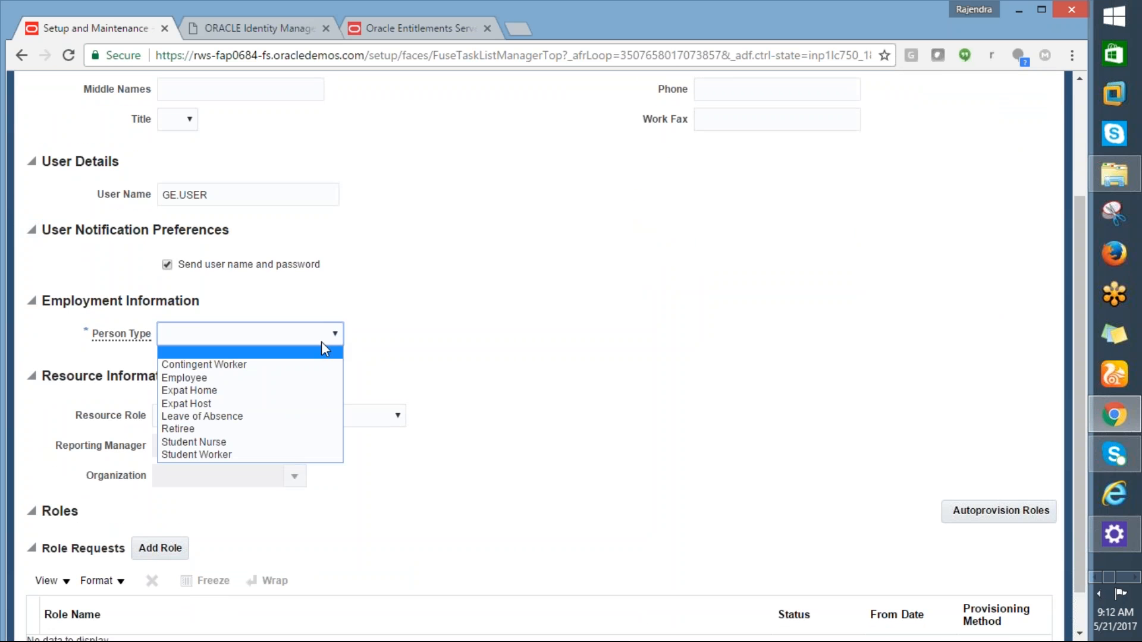
left_click(187, 376)
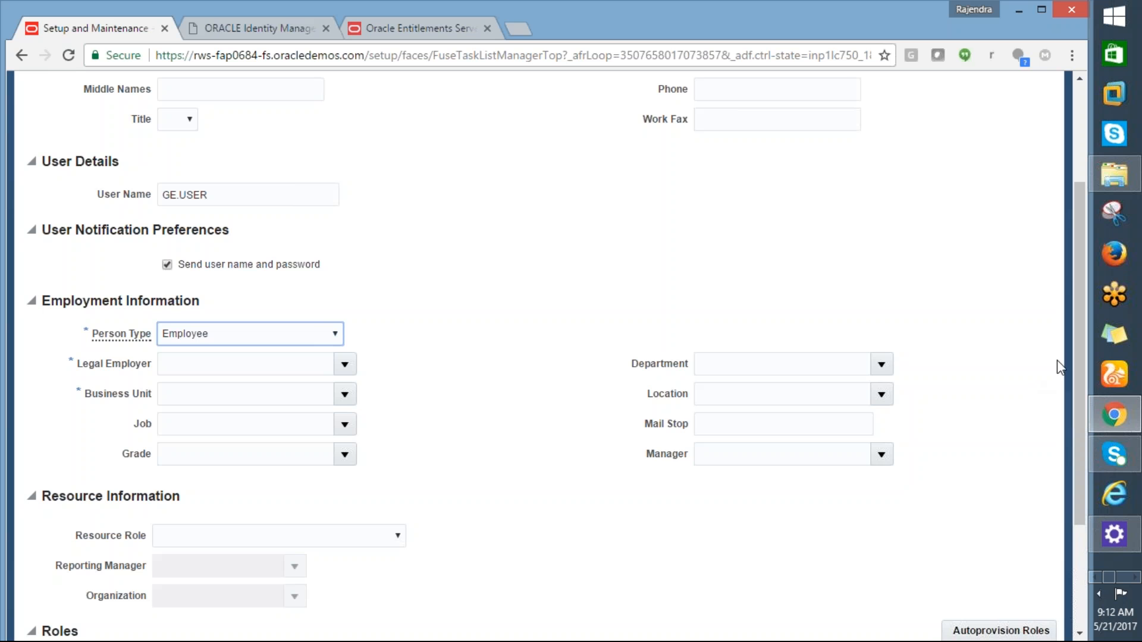
left_click_drag(1076, 359, 1053, 288)
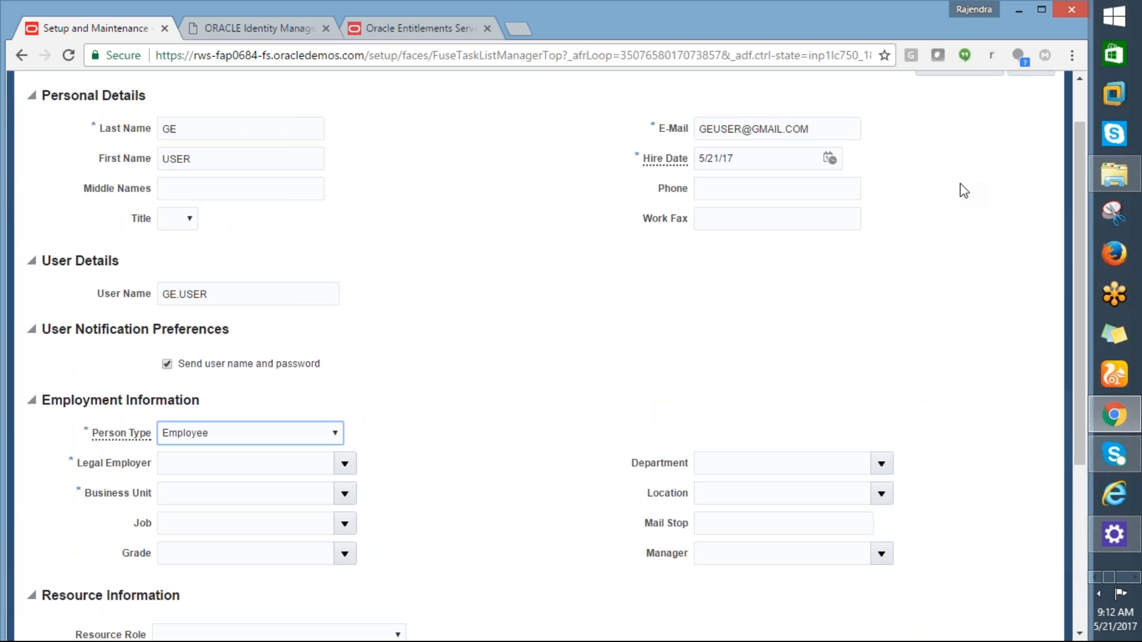
left_click_drag(1079, 219, 1077, 280)
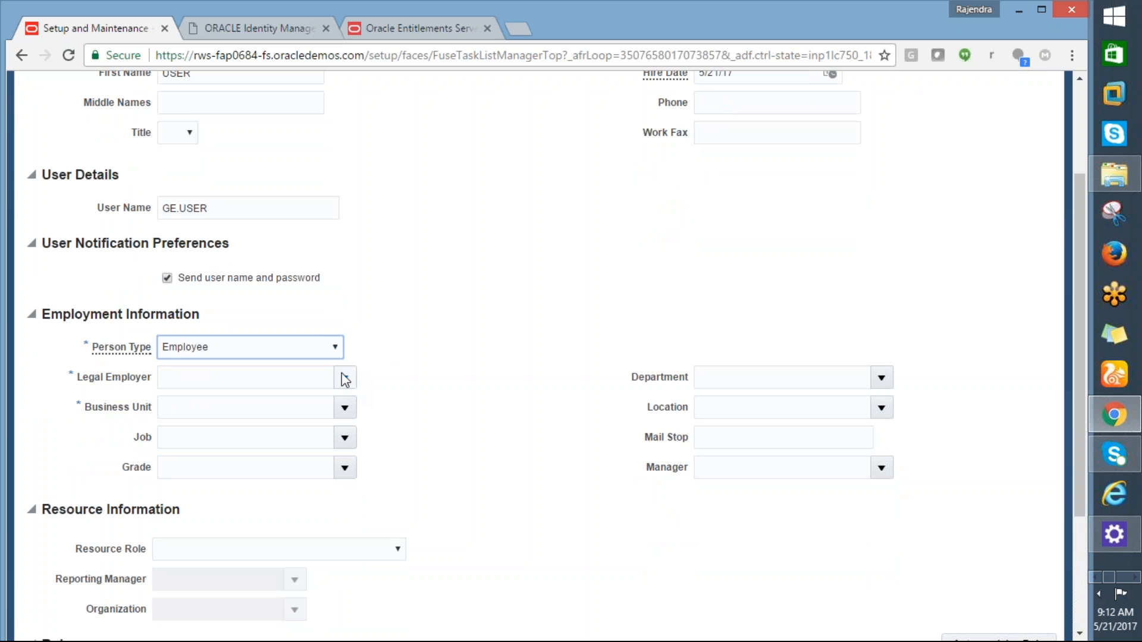
left_click(350, 379)
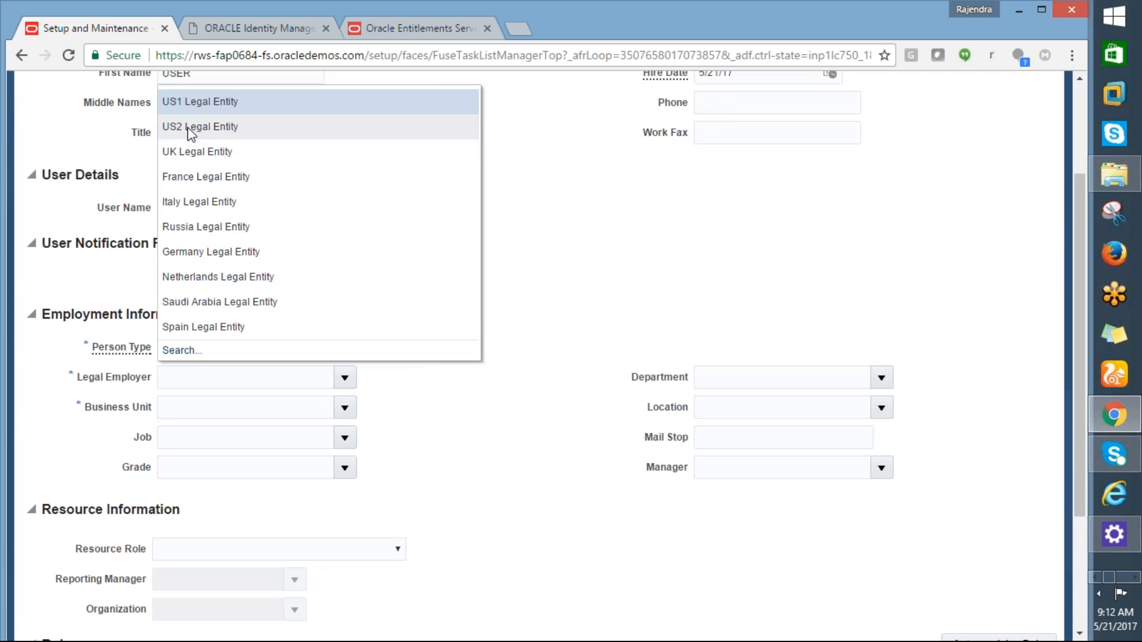
left_click(184, 107)
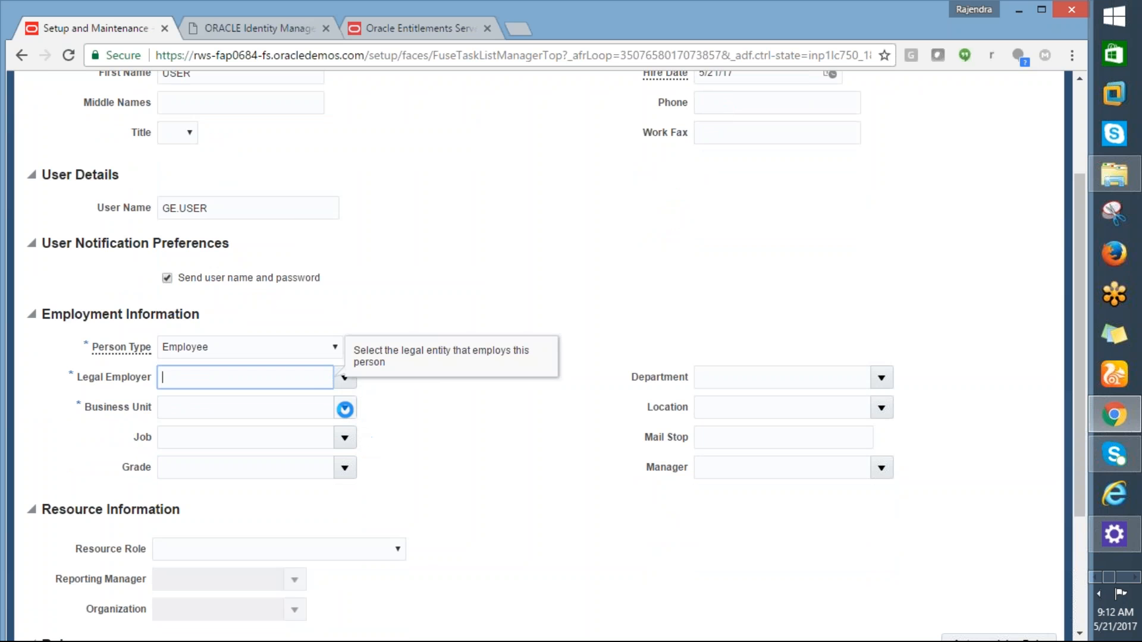
Step: Find business units matching GE%, choose GE_RACES_ATL, and save the new user
left_click(345, 408)
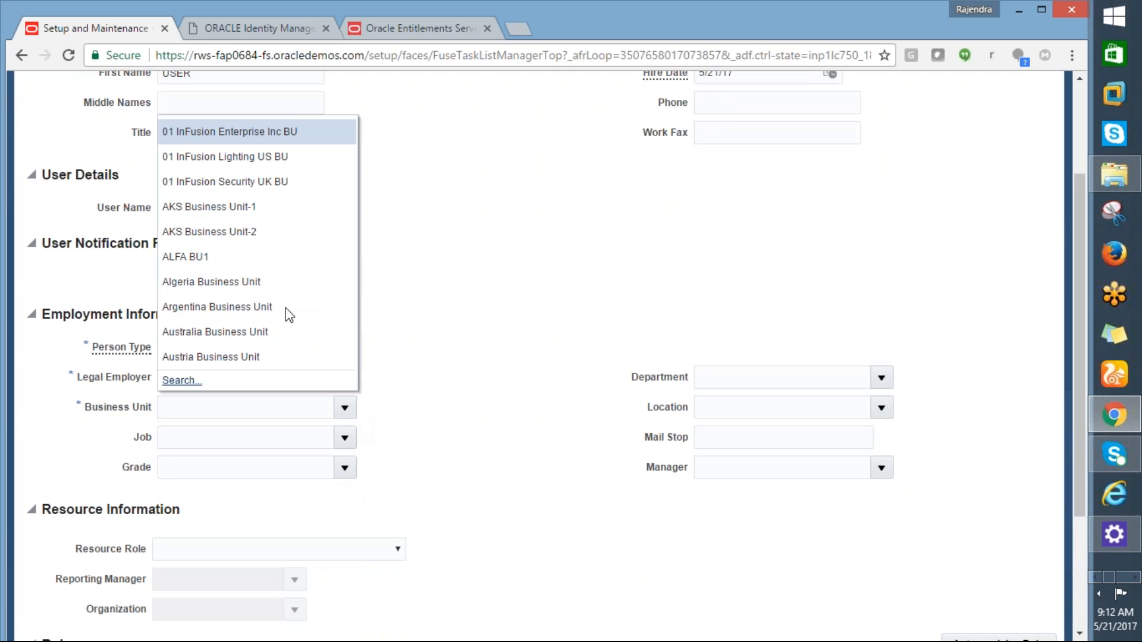
left_click(194, 383)
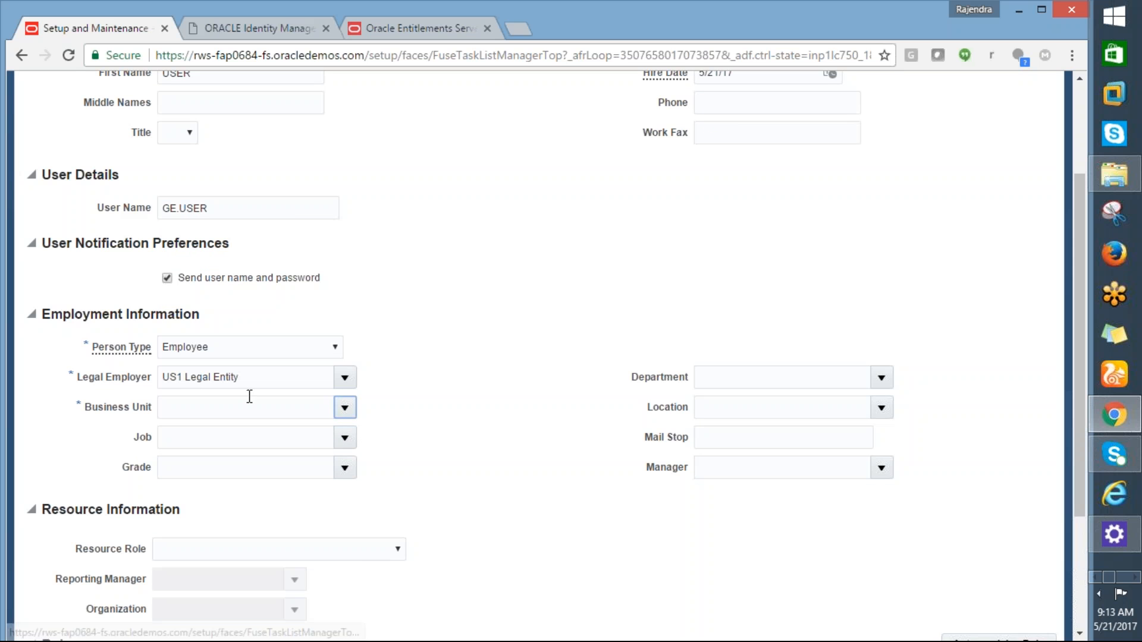
left_click(550, 336)
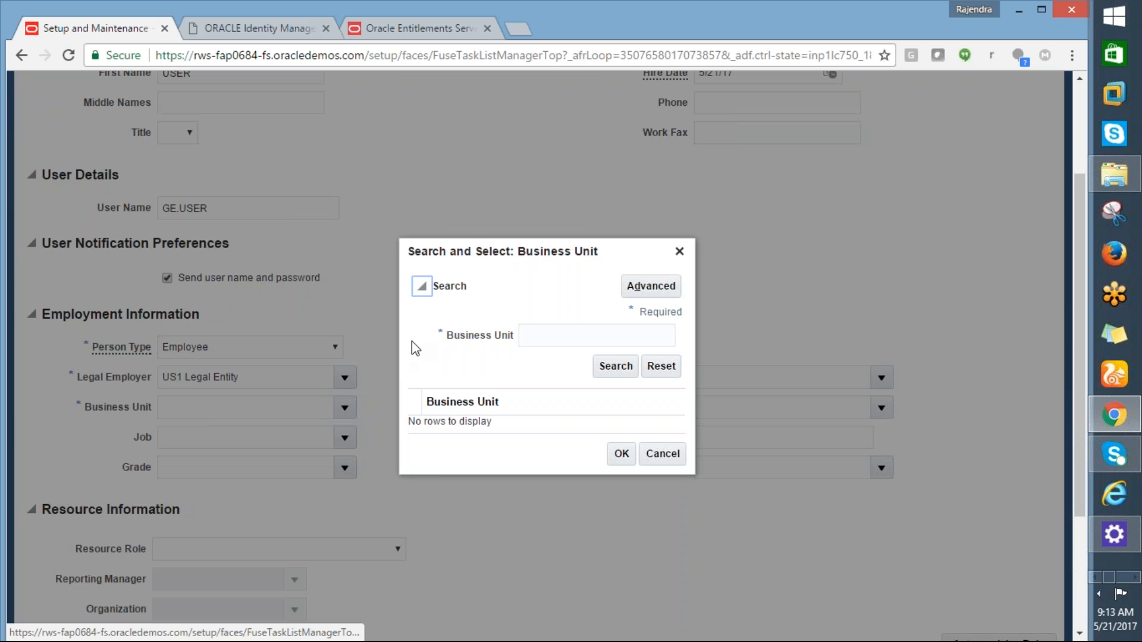
type("GE%")
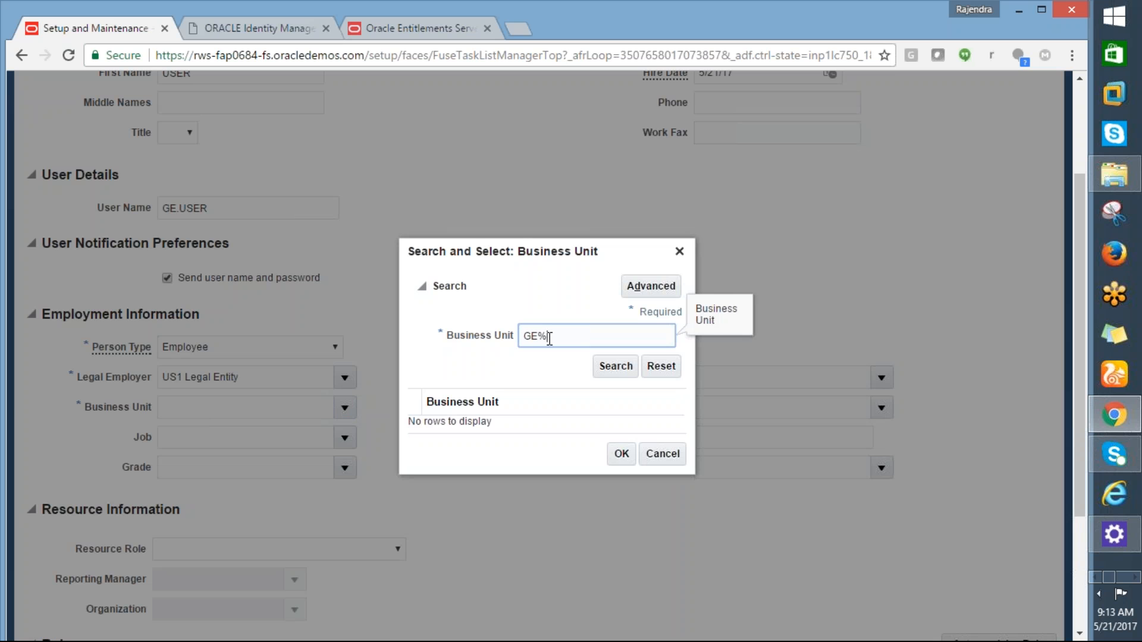
left_click(622, 373)
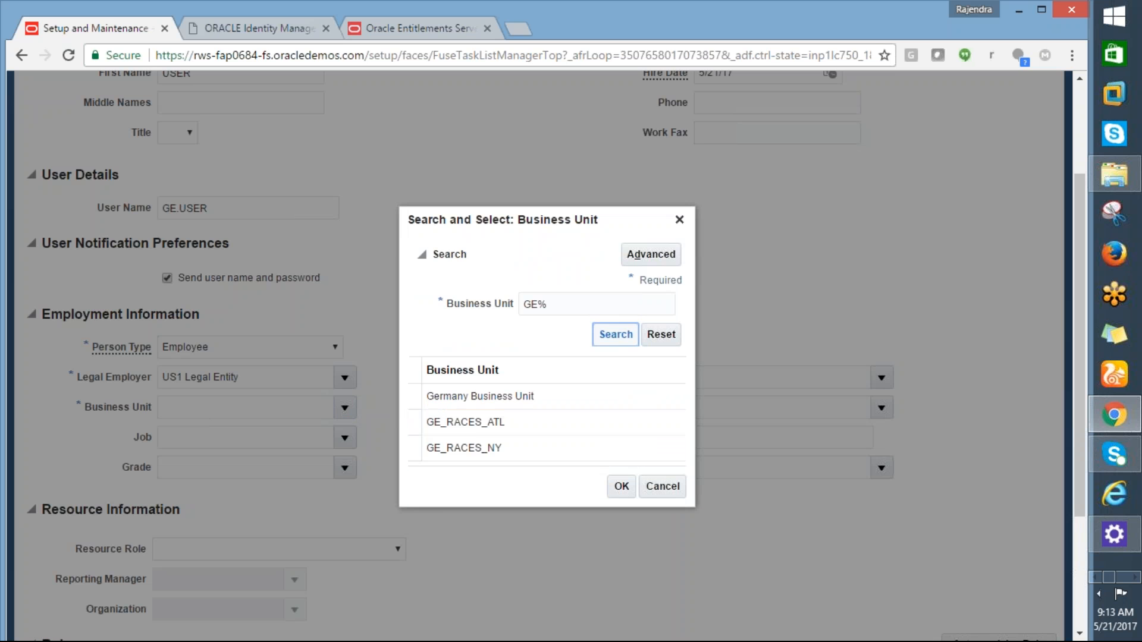
left_click(464, 423)
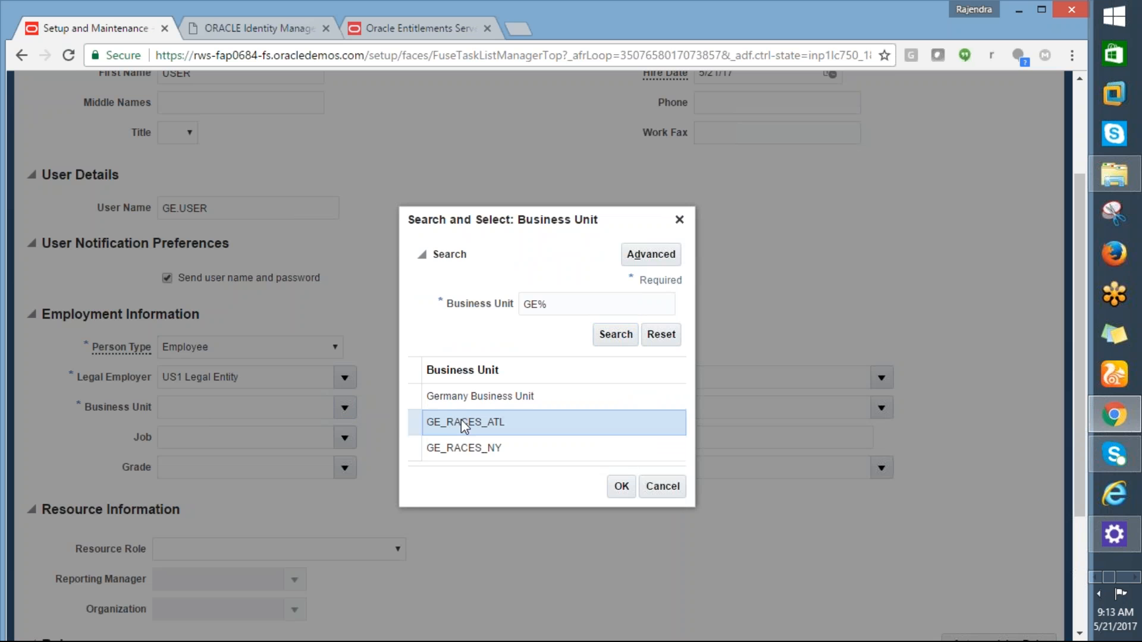
left_click(621, 487)
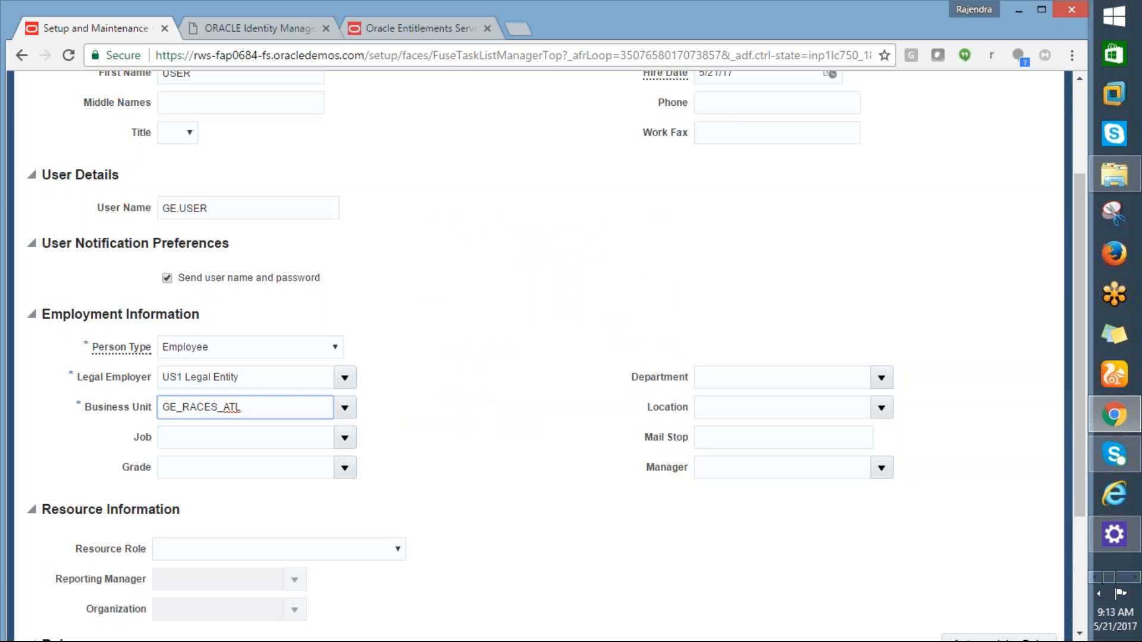
left_click_drag(1075, 434, 1090, 302)
left_click(952, 128)
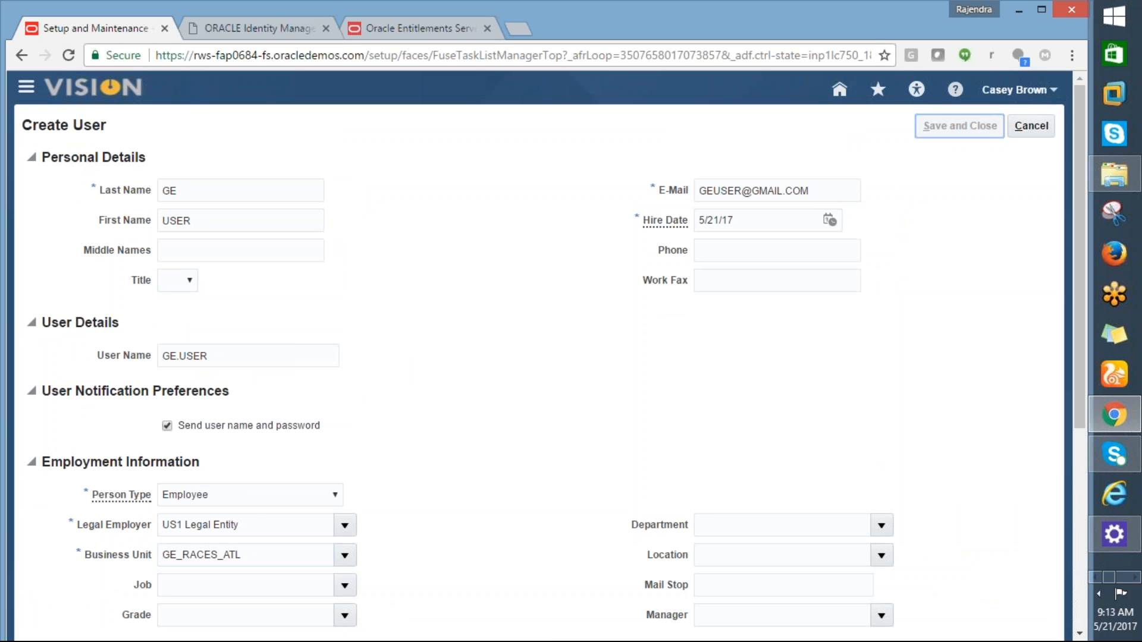
key("alt+Tab")
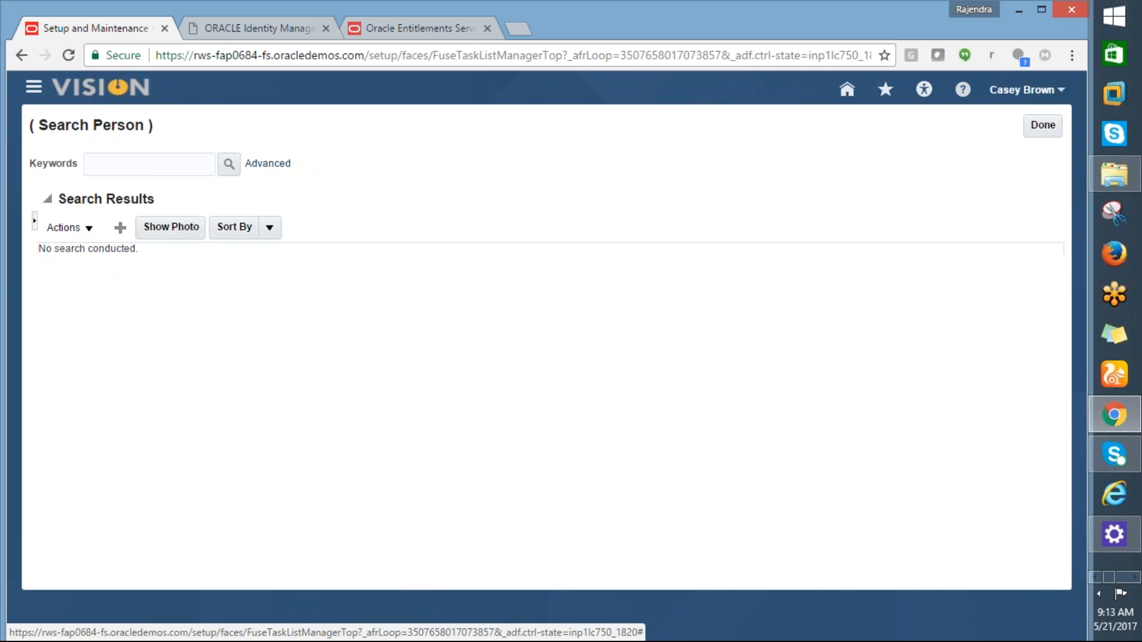
Step: Finish the Search Person page with Done and bring the Excel checklist forward
left_click(1043, 124)
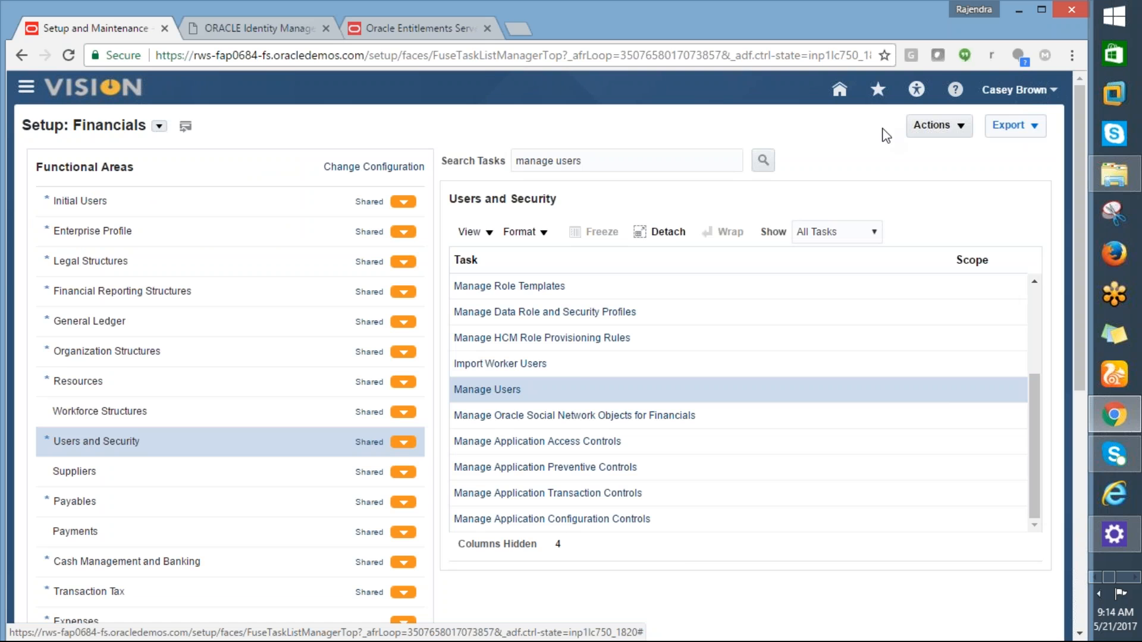
key("alt+Tab")
left_click(269, 190)
Step: Search Setup: Financials for the copied provision roles step and open the matching task
key("ctrl+c")
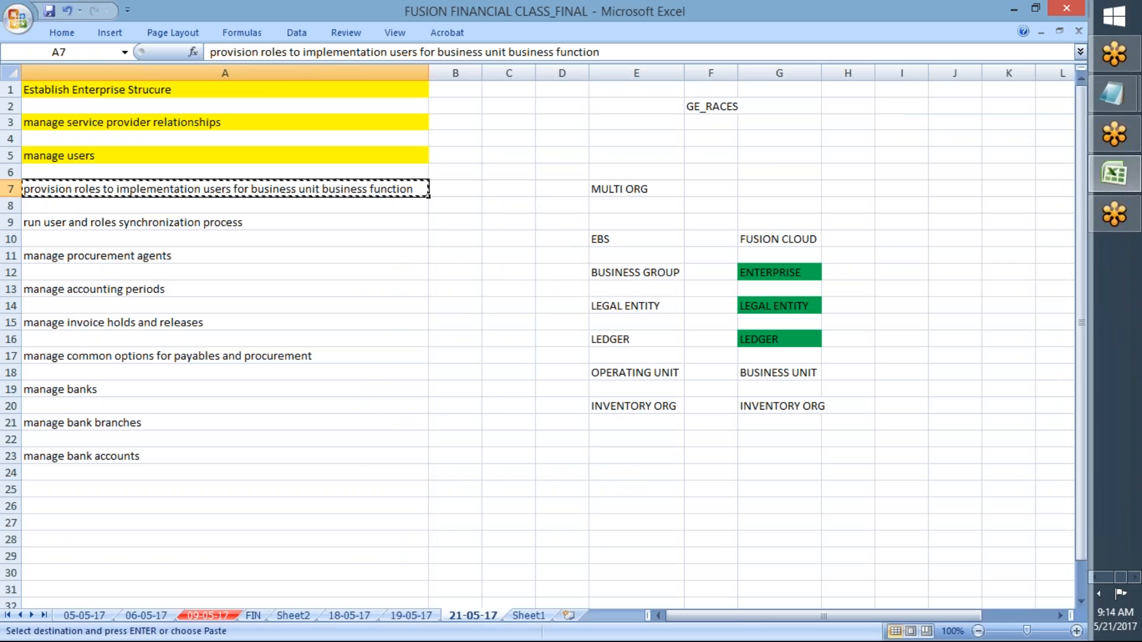
key("alt+Tab")
triple_click(559, 162)
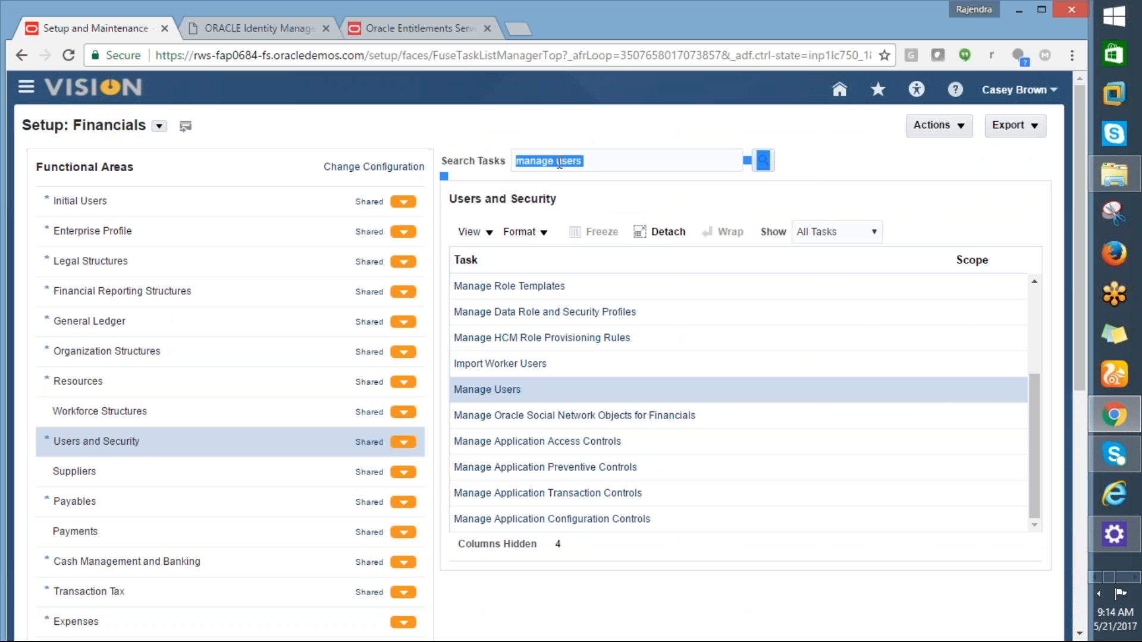
left_click_drag(575, 169, 500, 166)
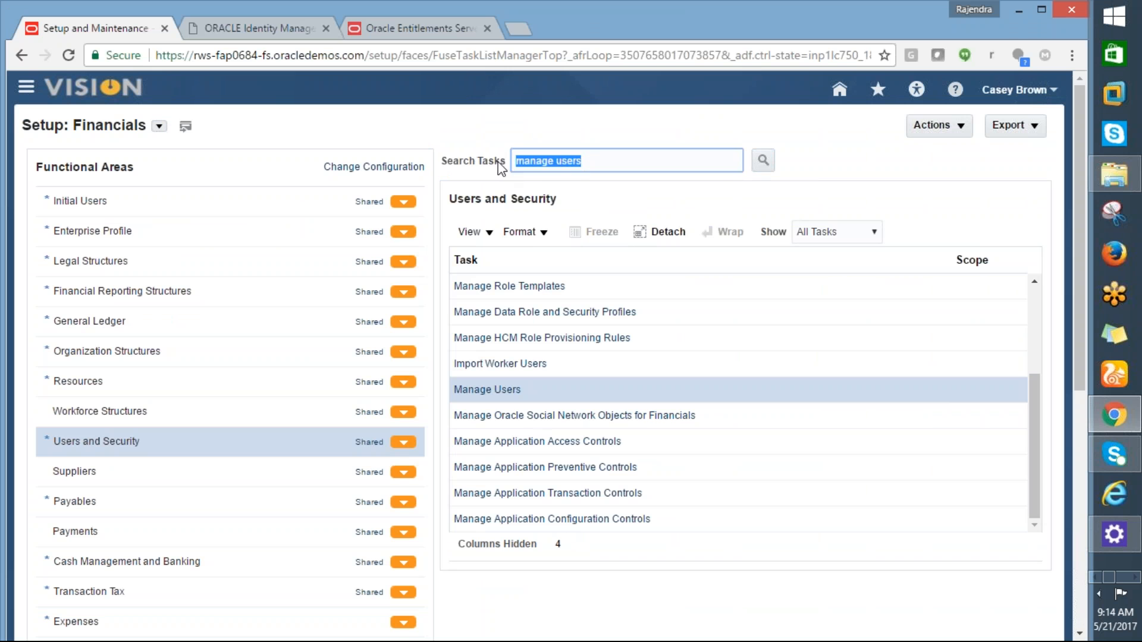
key("ctrl+v")
left_click(767, 162)
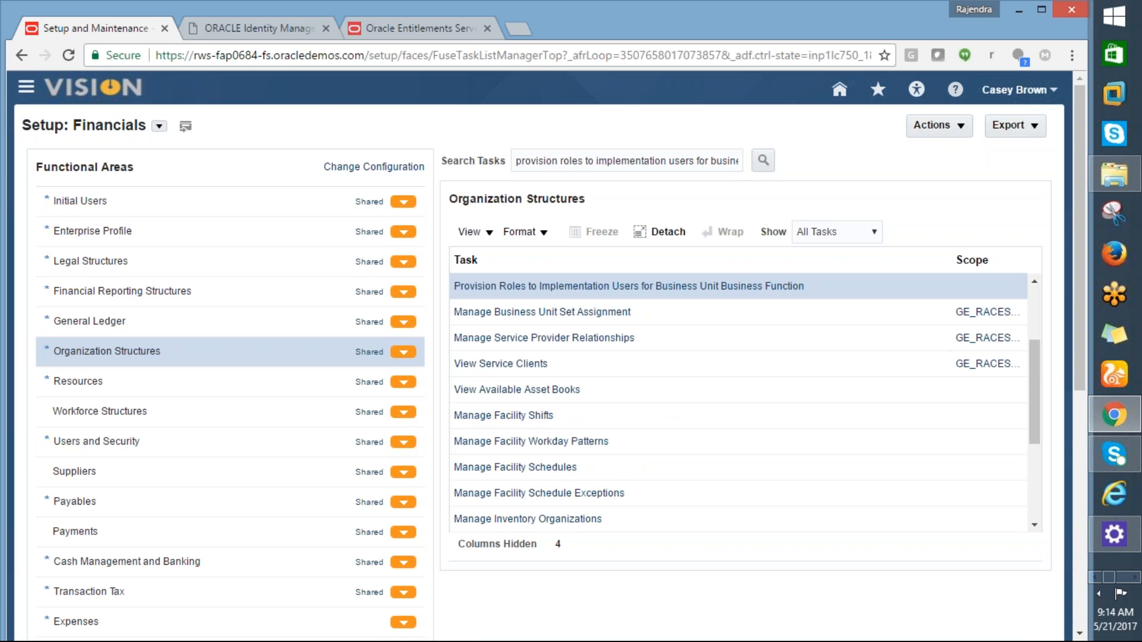
left_click(629, 286)
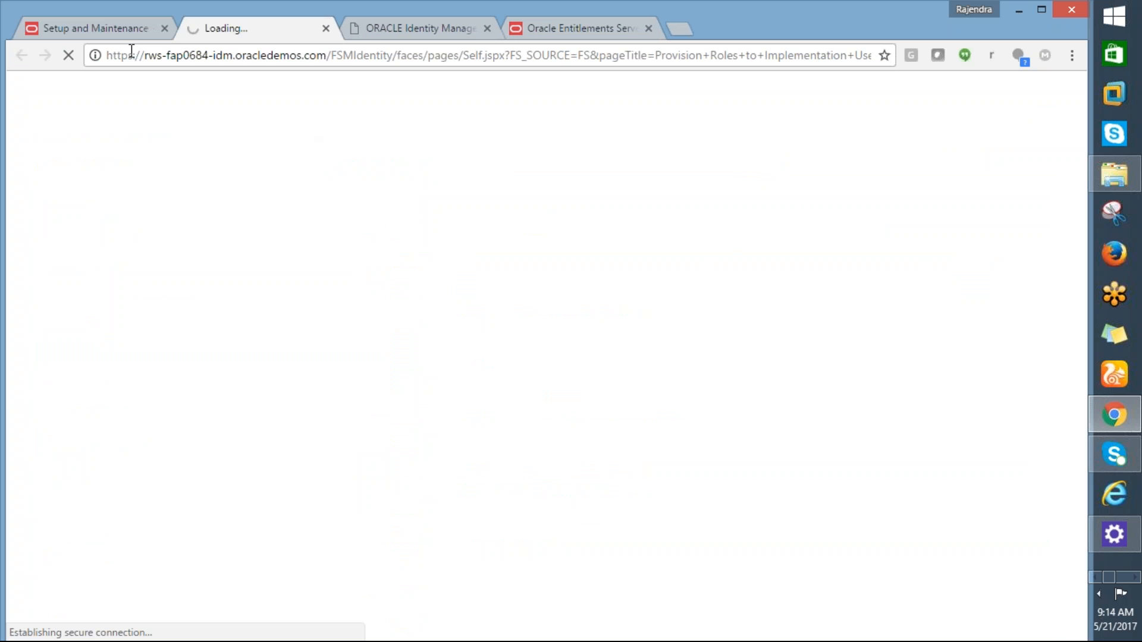
Step: Close the leftover Identity Manager, Entitlements and failed tabs, then relaunch the Provision Roles task
left_click(101, 30)
left_click(224, 23)
left_click(488, 28)
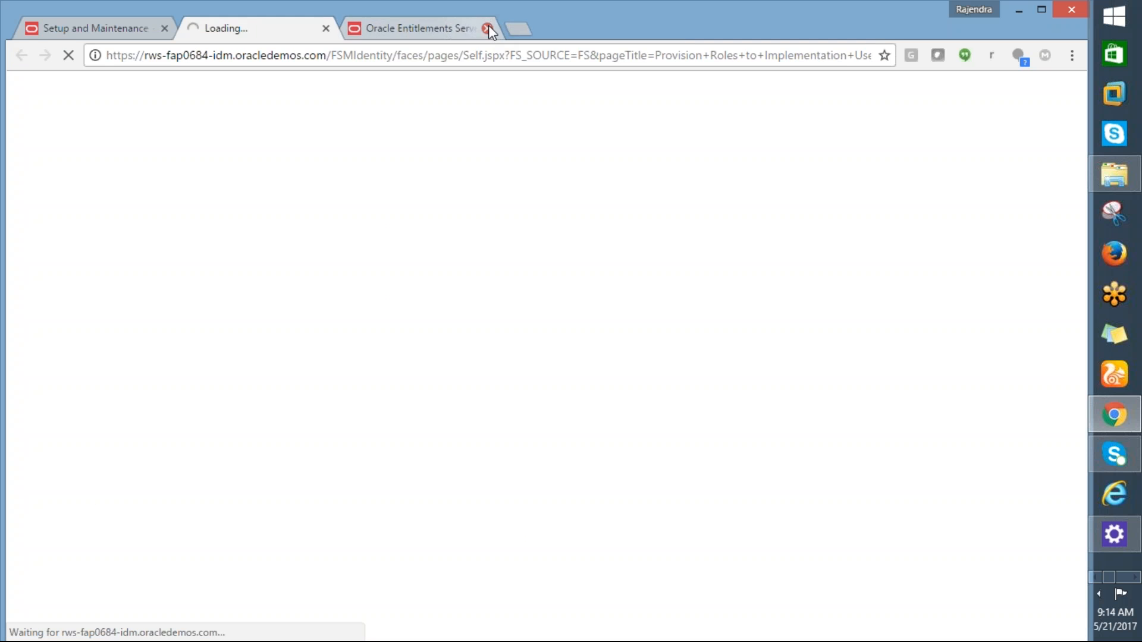
left_click(487, 28)
left_click(72, 23)
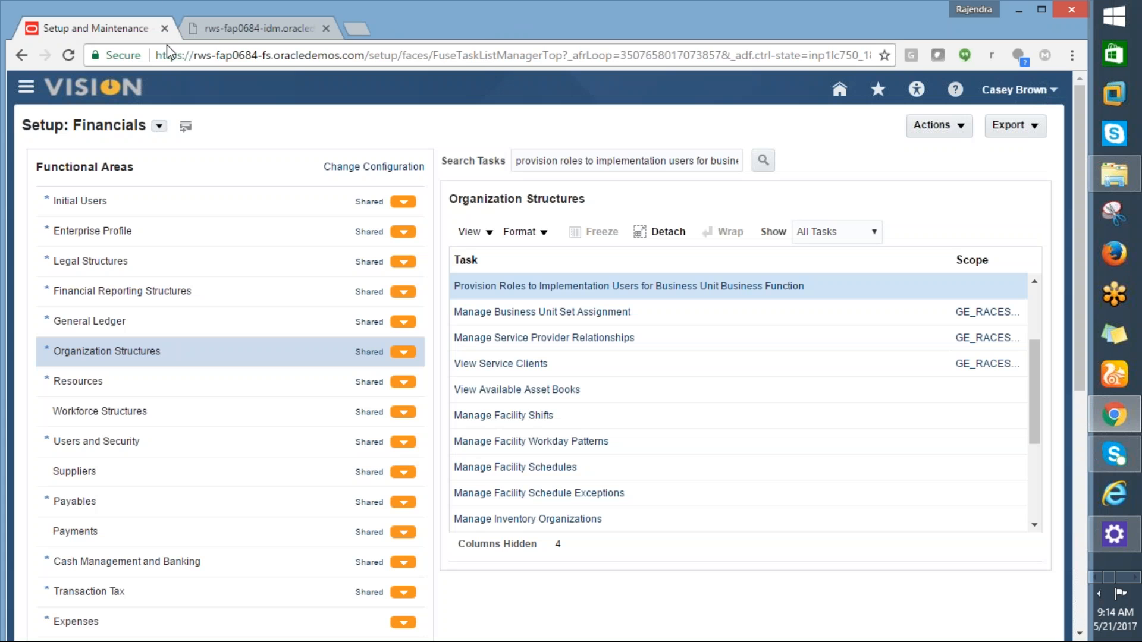
left_click(229, 30)
left_click(326, 29)
left_click(554, 289)
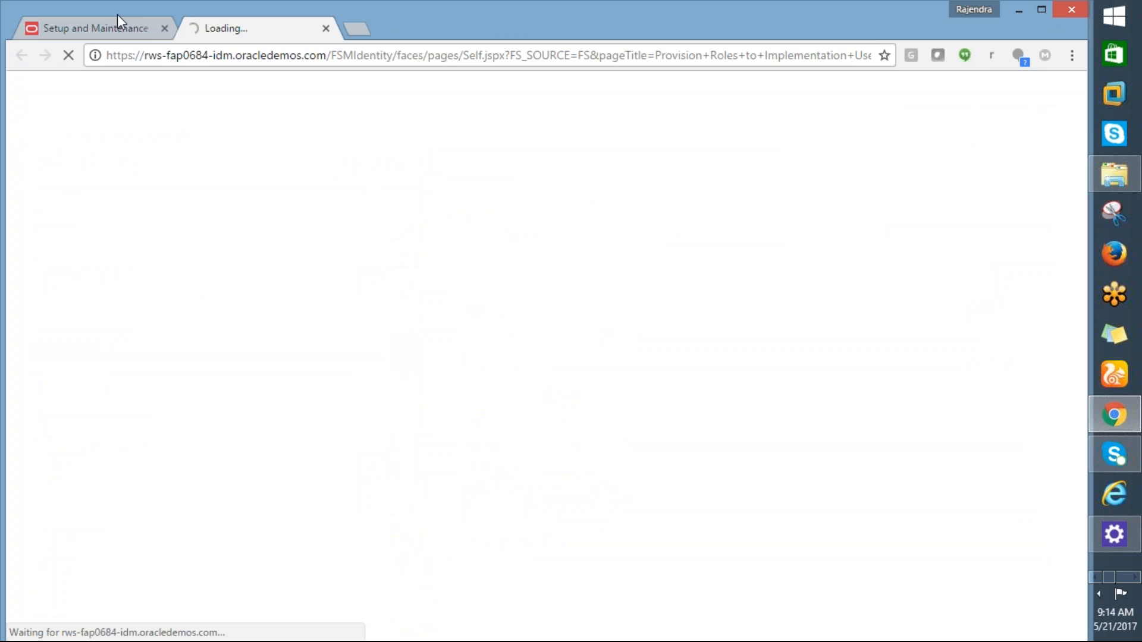
key("alt+Tab")
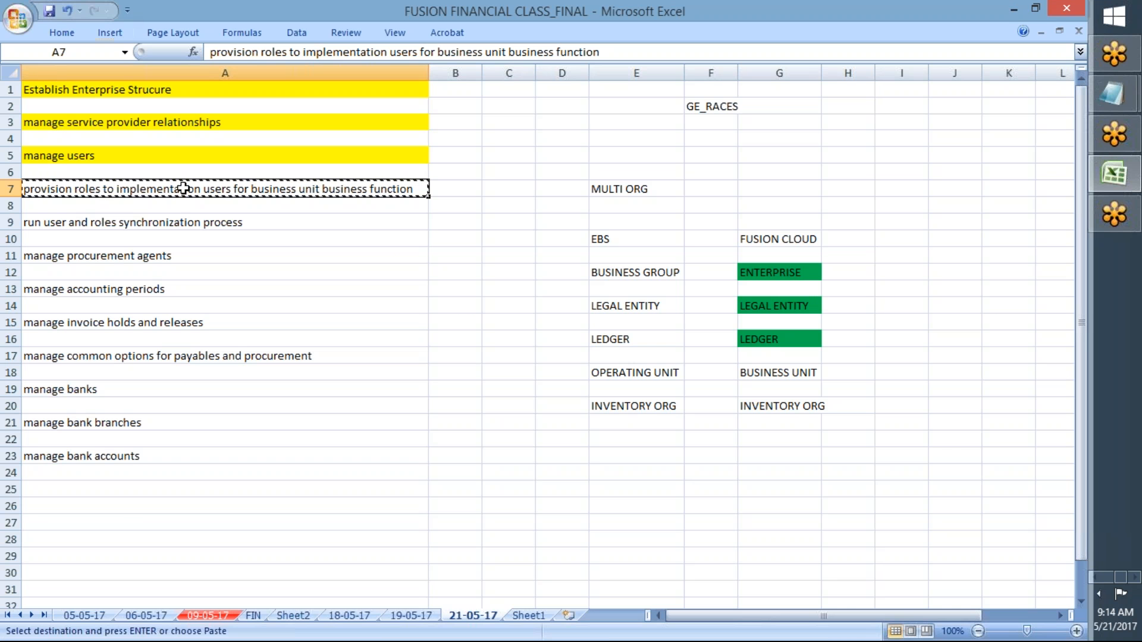
key("alt+Tab")
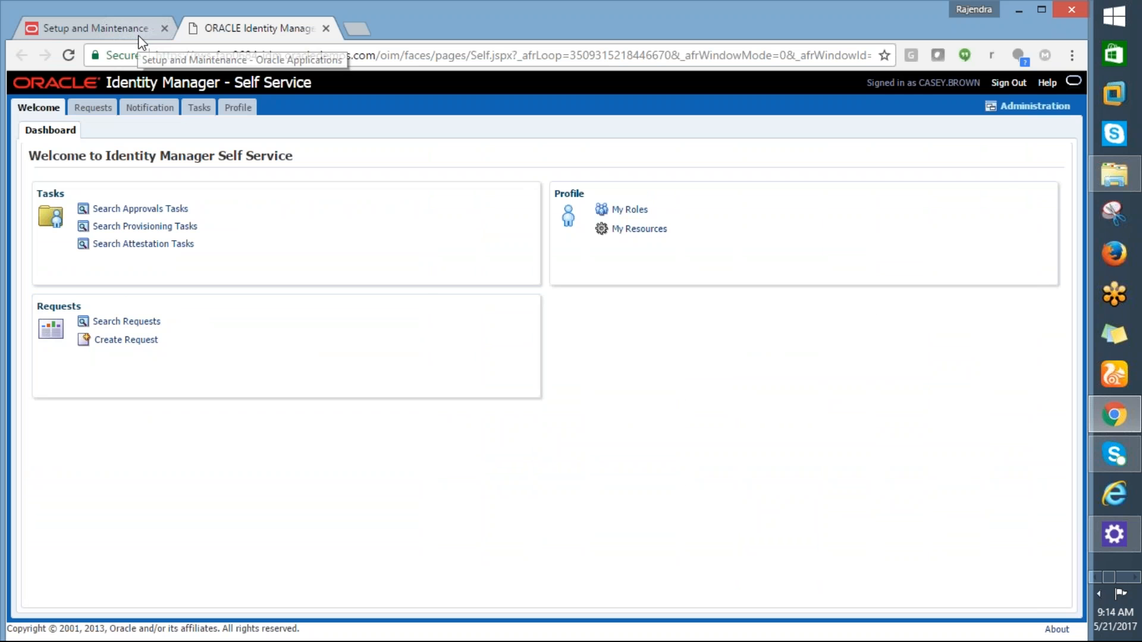
Step: Open the Administration area of Identity Manager Self Service
key("alt+Tab")
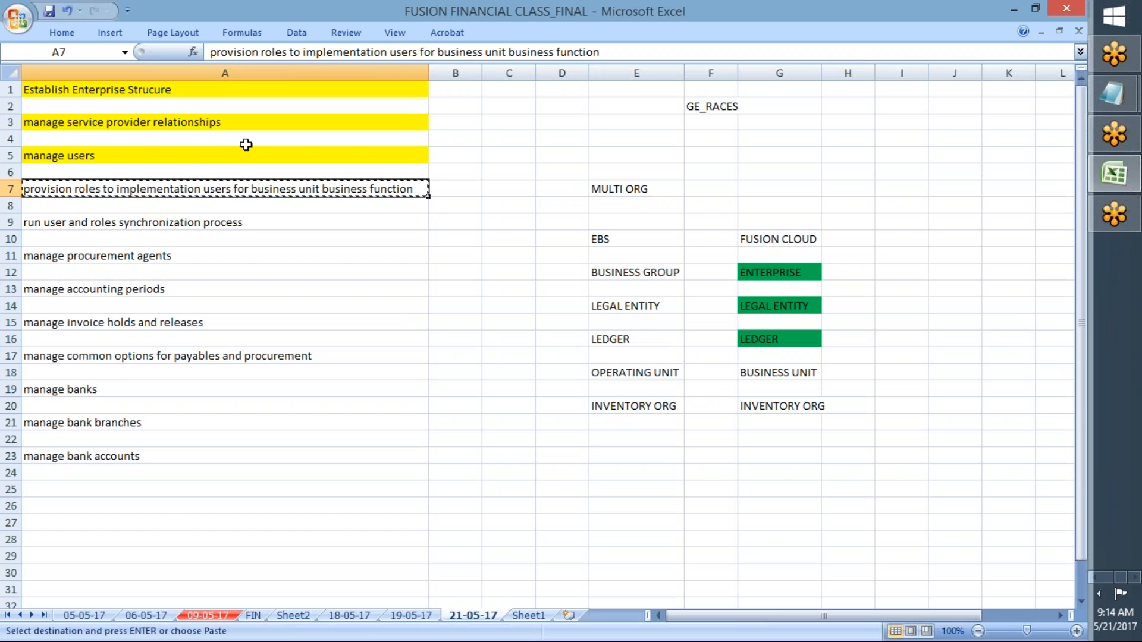
key("alt+Tab")
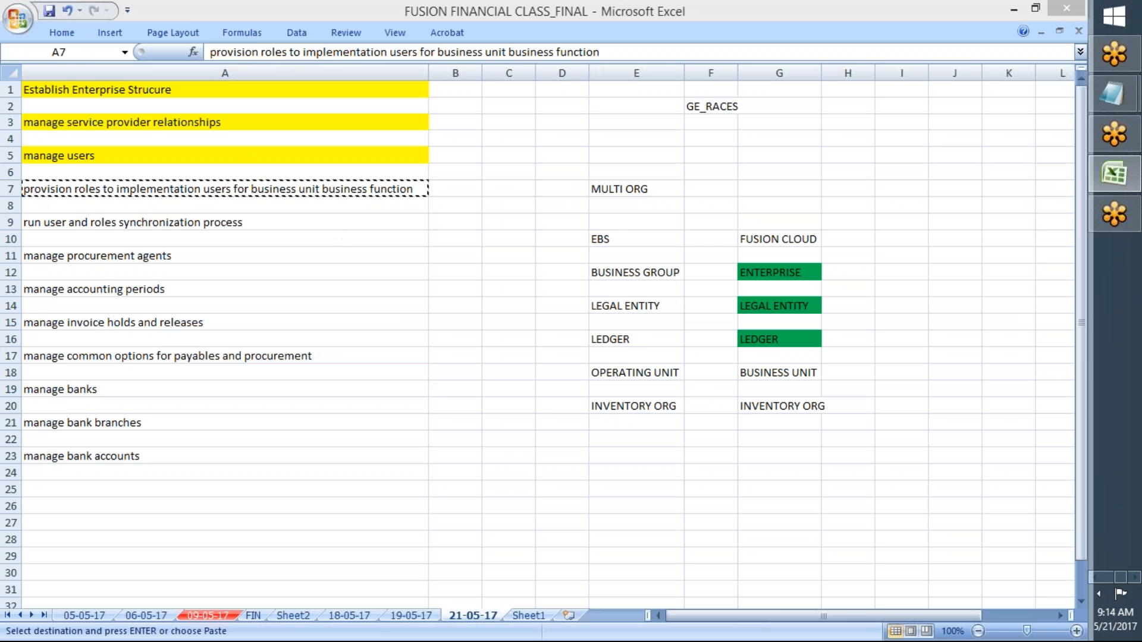
key("alt+Tab")
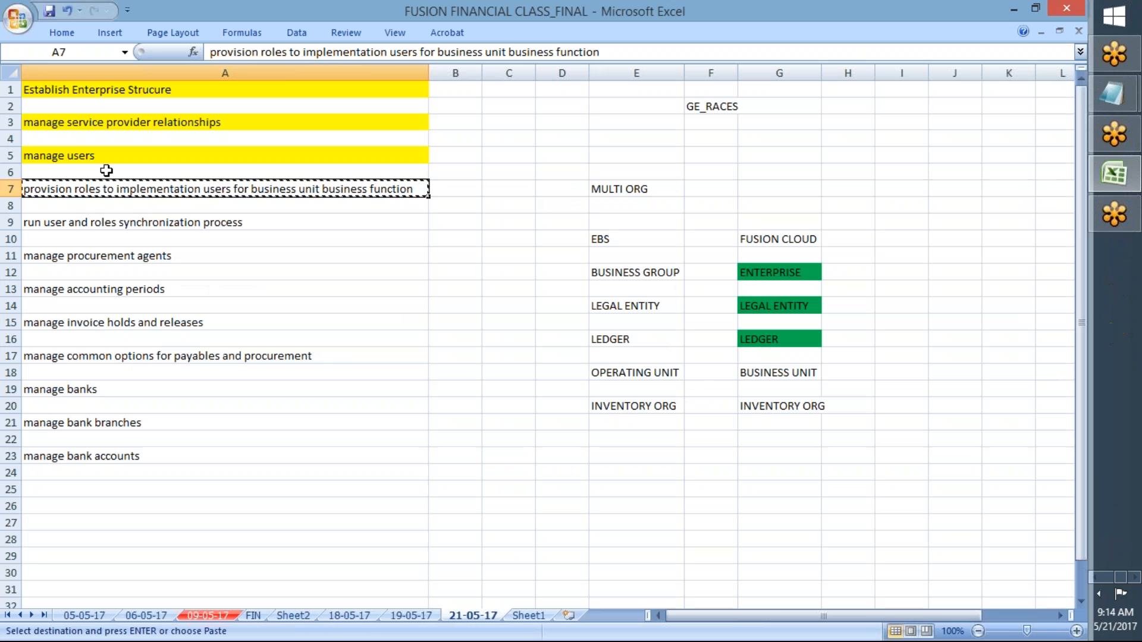
key("alt+Tab")
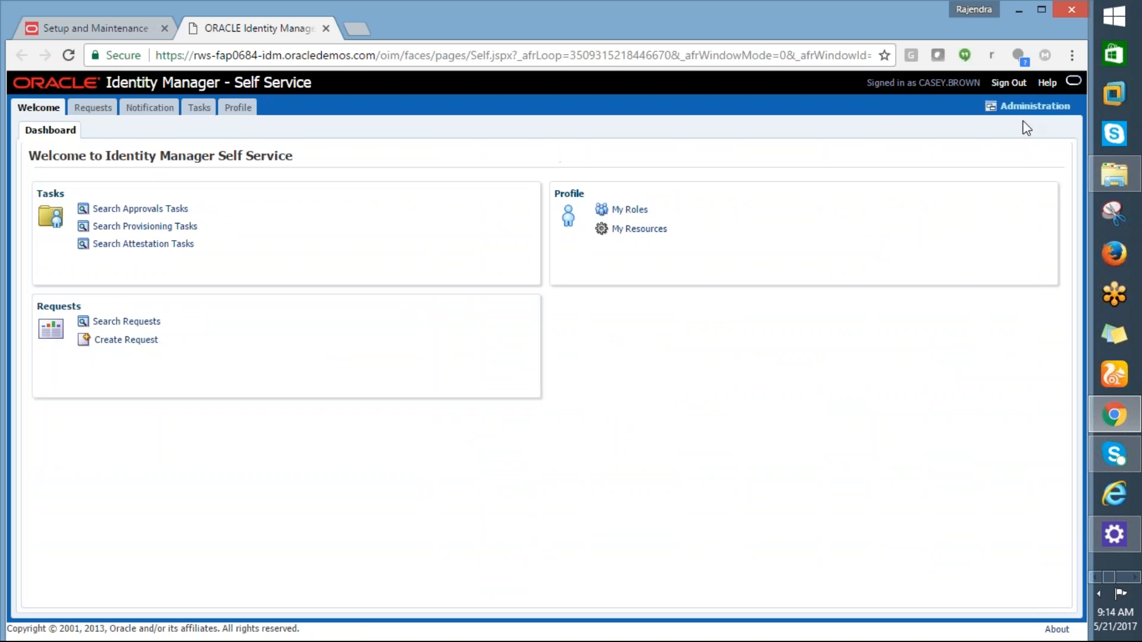
left_click(1048, 113)
key("alt+Tab")
key("alt+Tab")
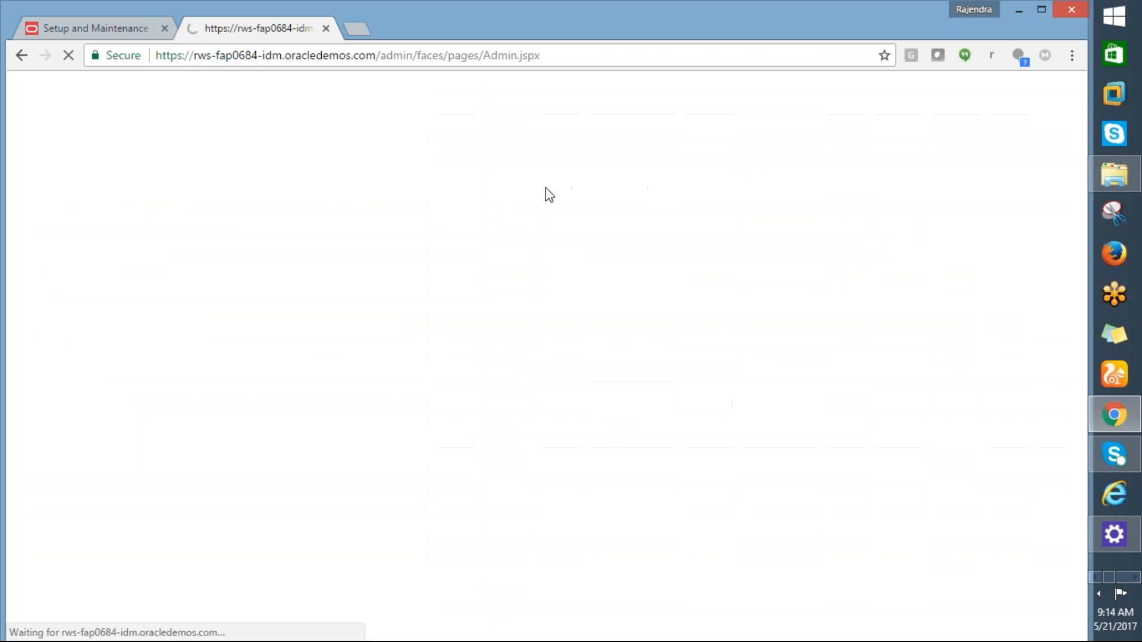
key("alt+Tab")
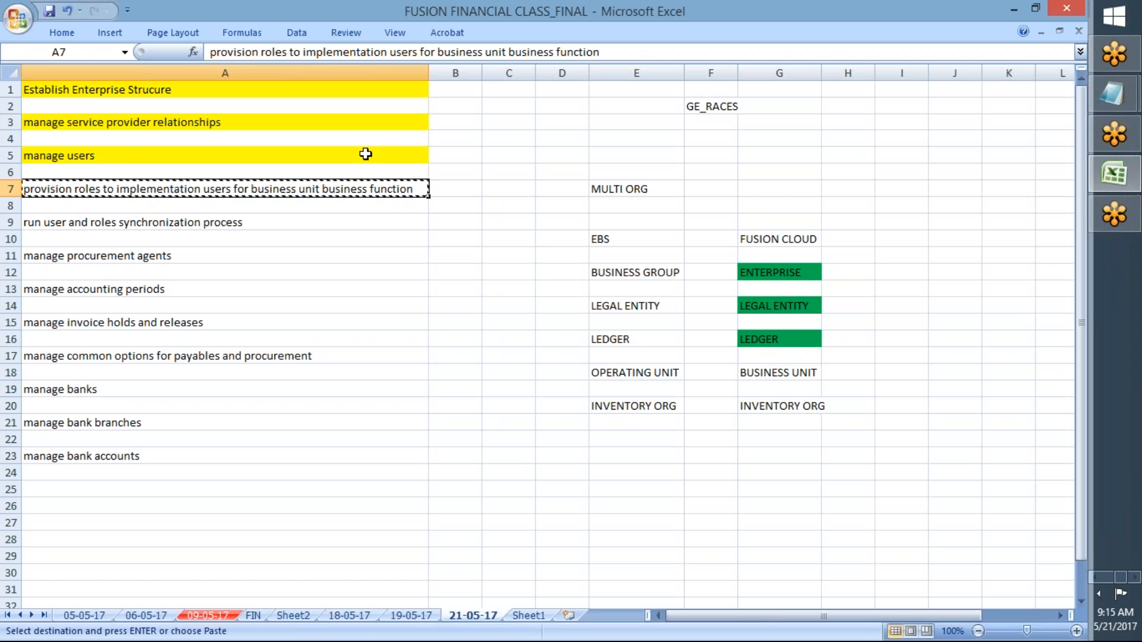
Step: Enter 'GE USER' in checklist cell C5, then go to the Users name search
left_click(511, 159)
type("GE")
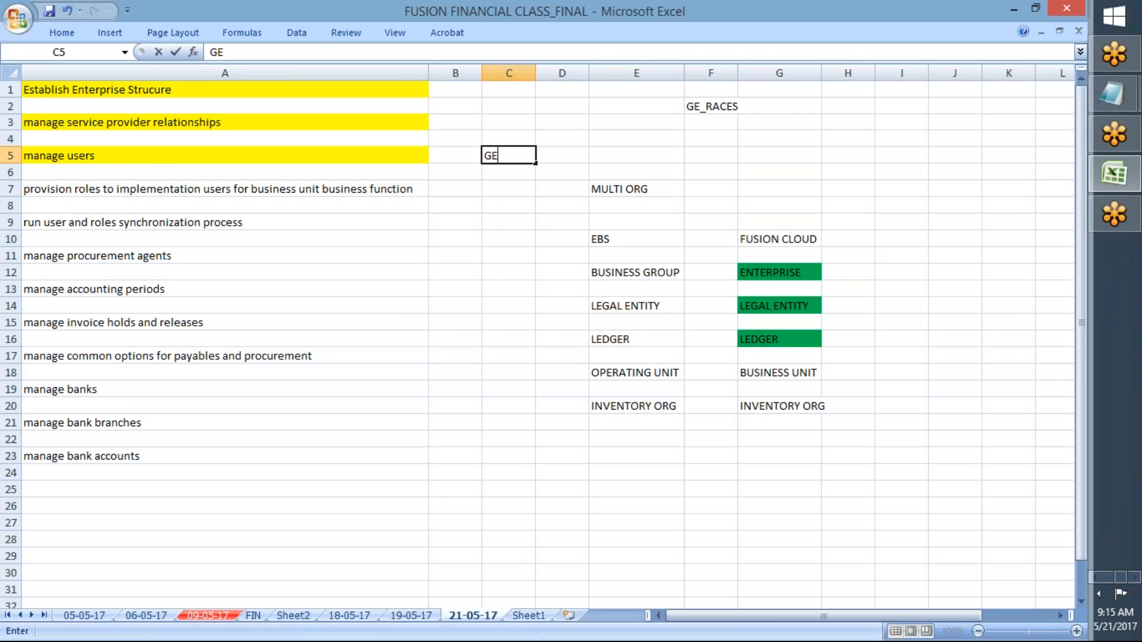
type(" USER")
key("Return")
key("alt+Tab")
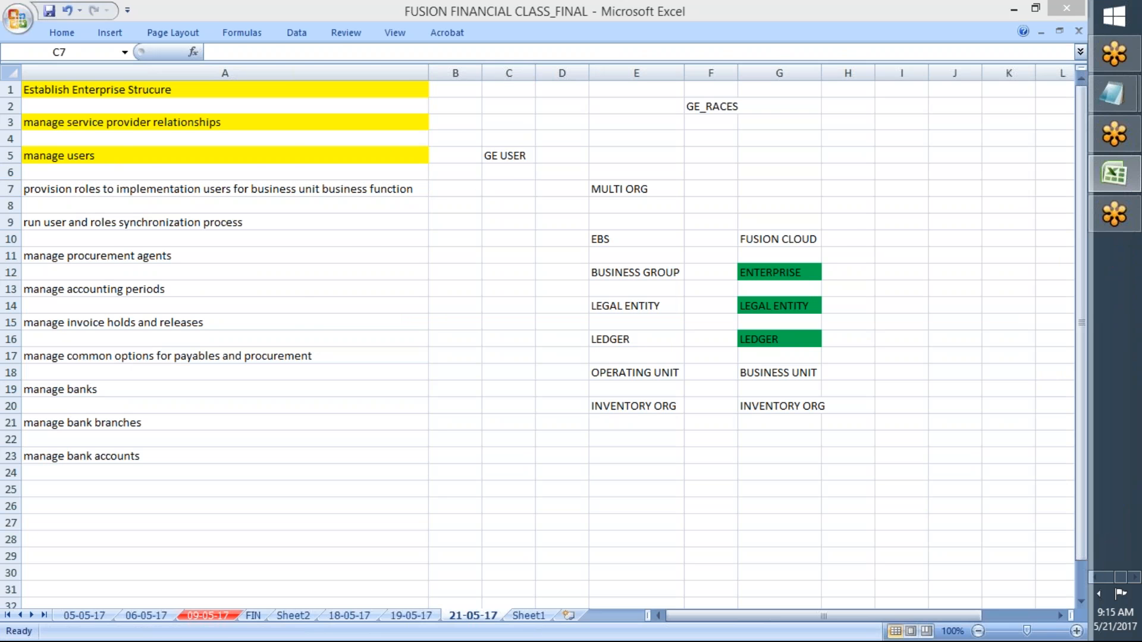
left_click(129, 166)
Step: Search users for GE and open the GE user's account details
type("GE")
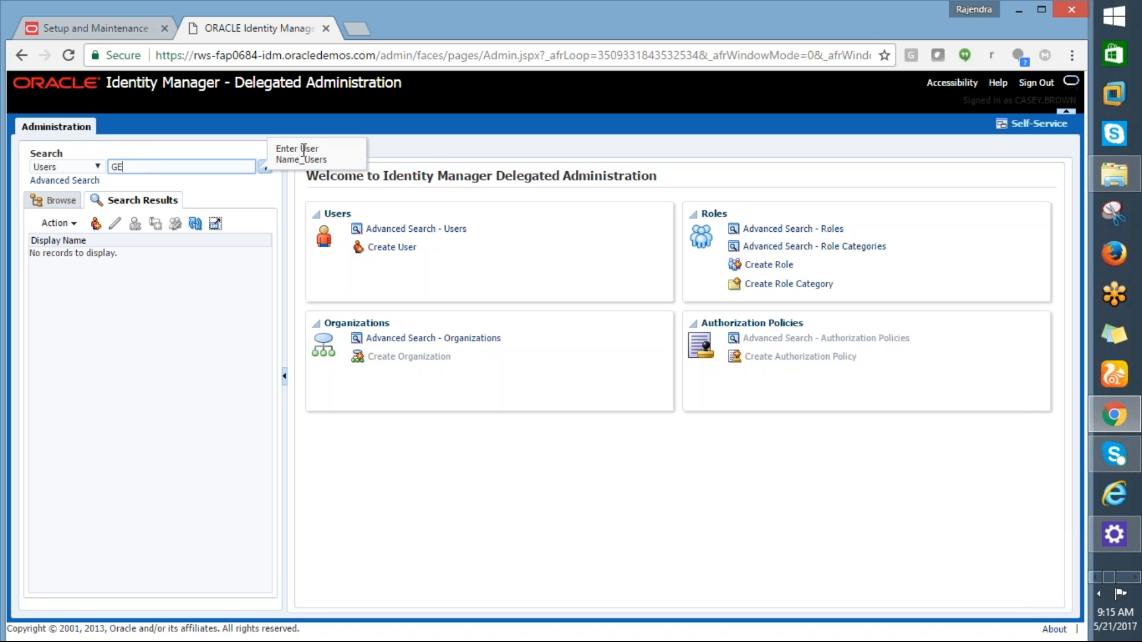
left_click(265, 167)
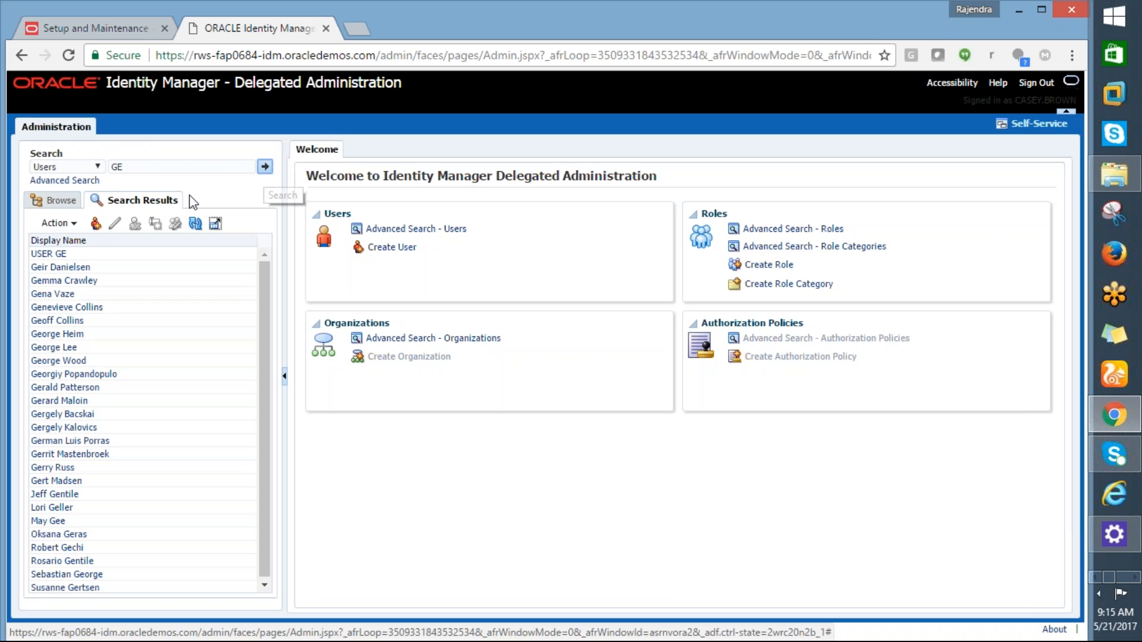
left_click(53, 256)
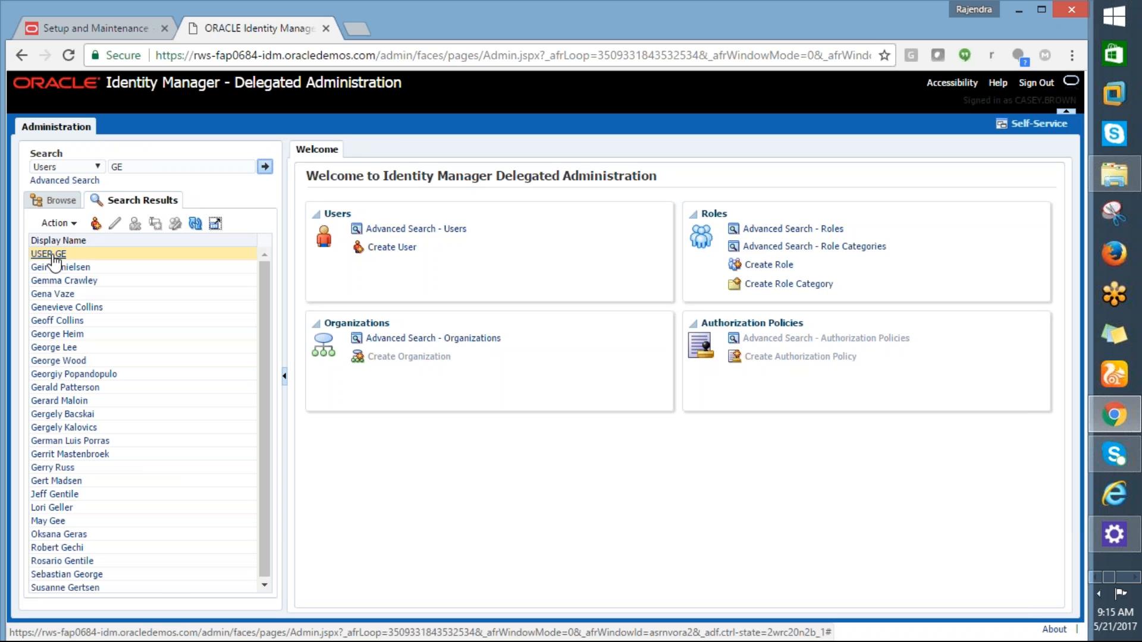
left_click(52, 256)
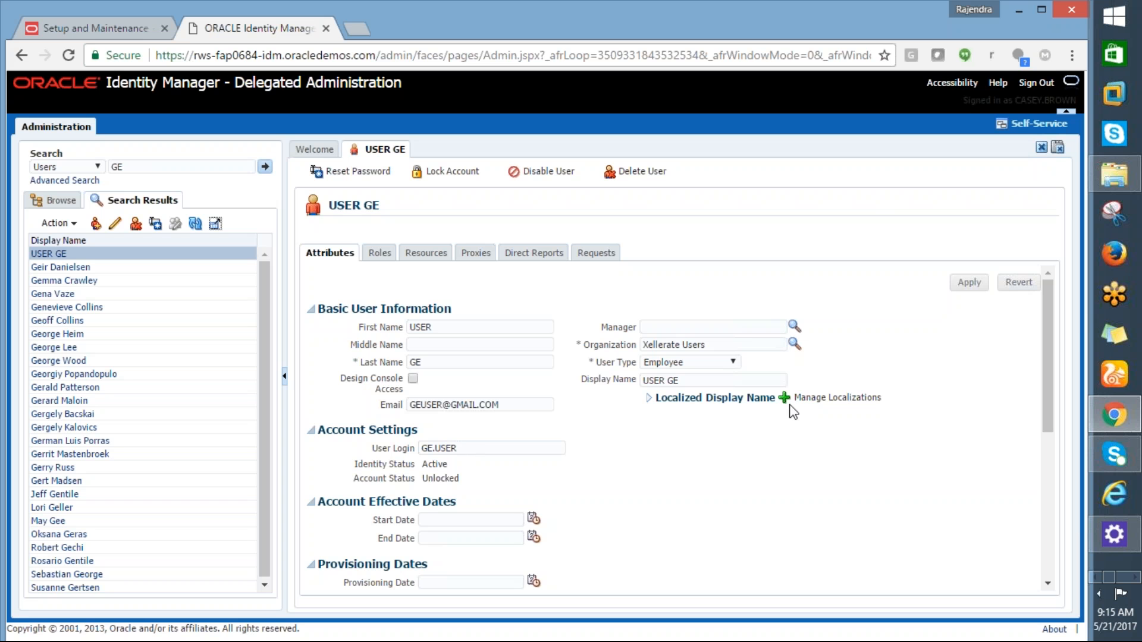
left_click_drag(1050, 345, 1081, 305)
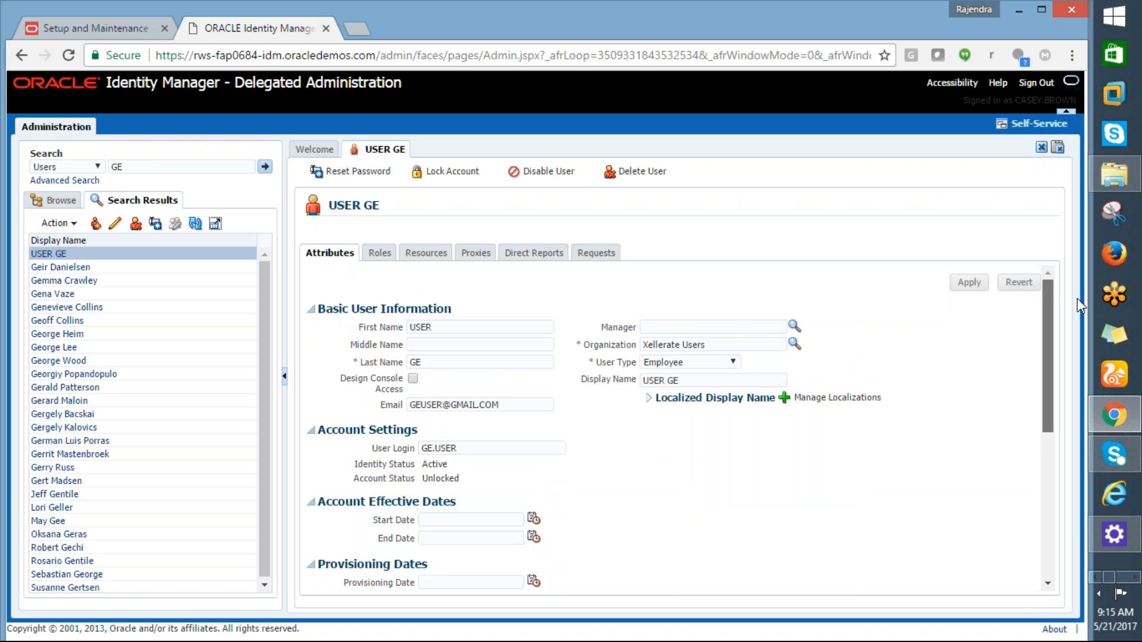
left_click_drag(1086, 345, 1105, 510)
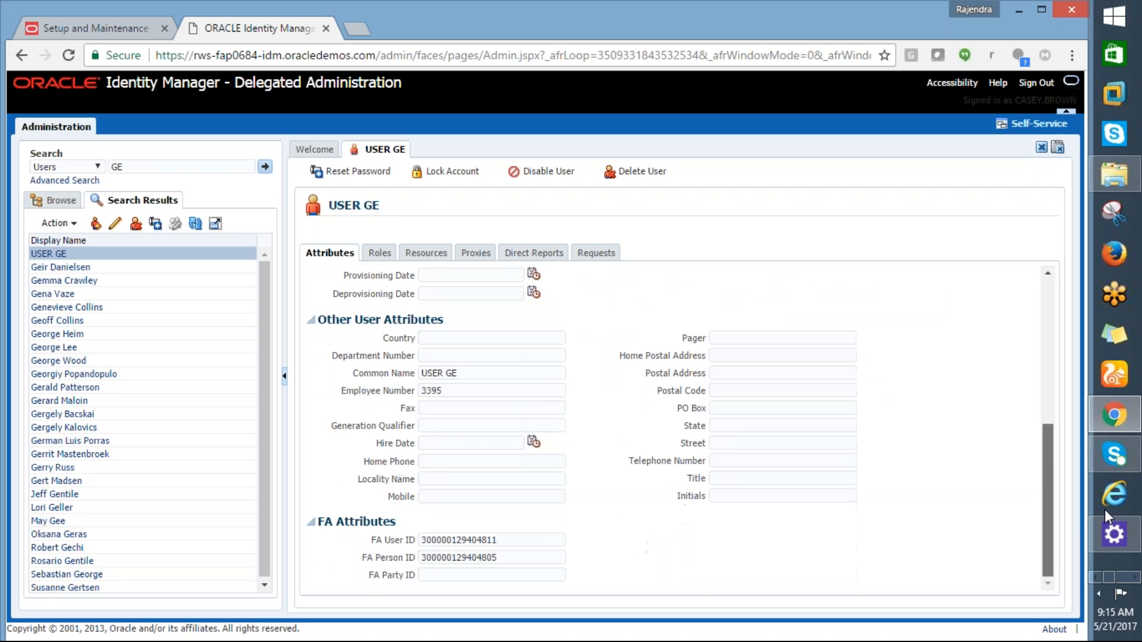
left_click_drag(1108, 399, 1115, 275)
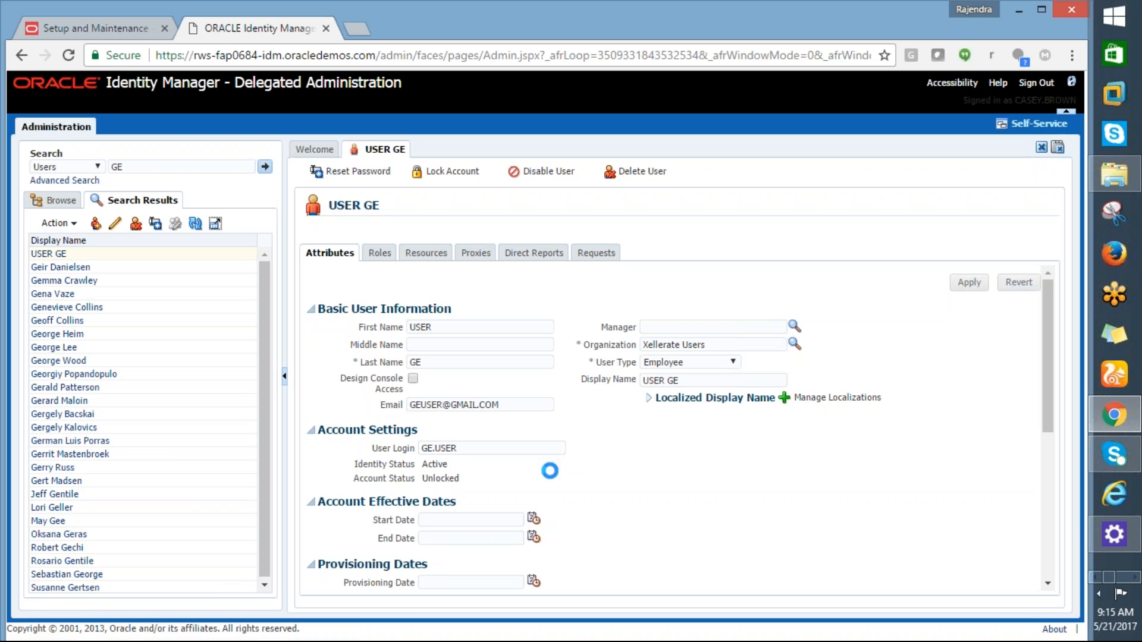
Step: Check the Roles tab (only ALL USERS), start Assign, and select Excel cell A7
left_click(379, 253)
left_click(426, 273)
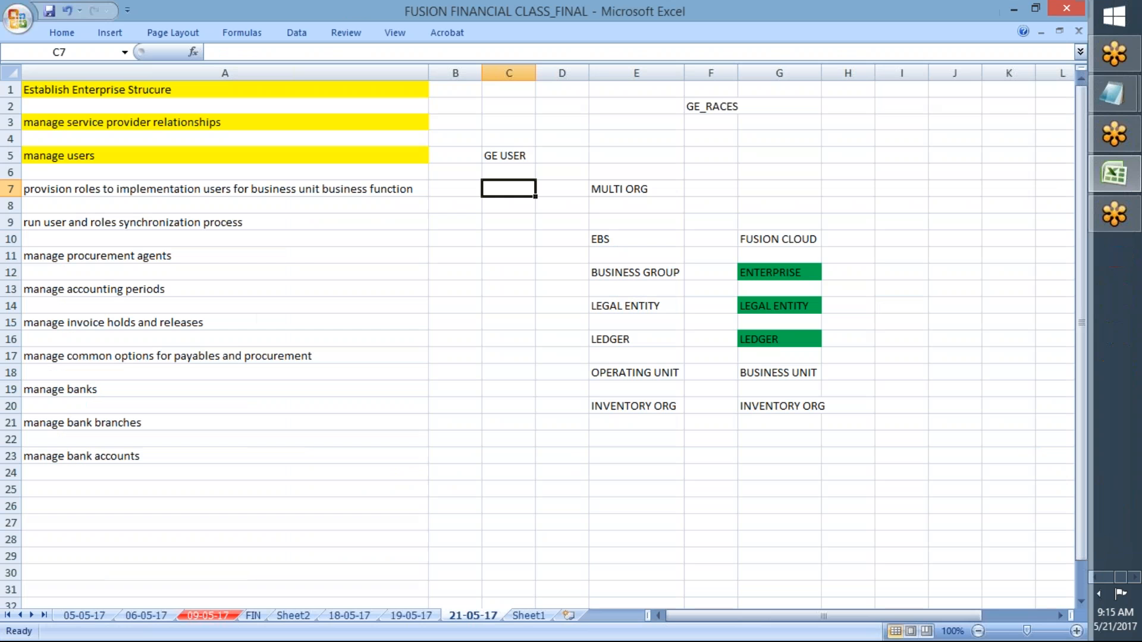
left_click(272, 188)
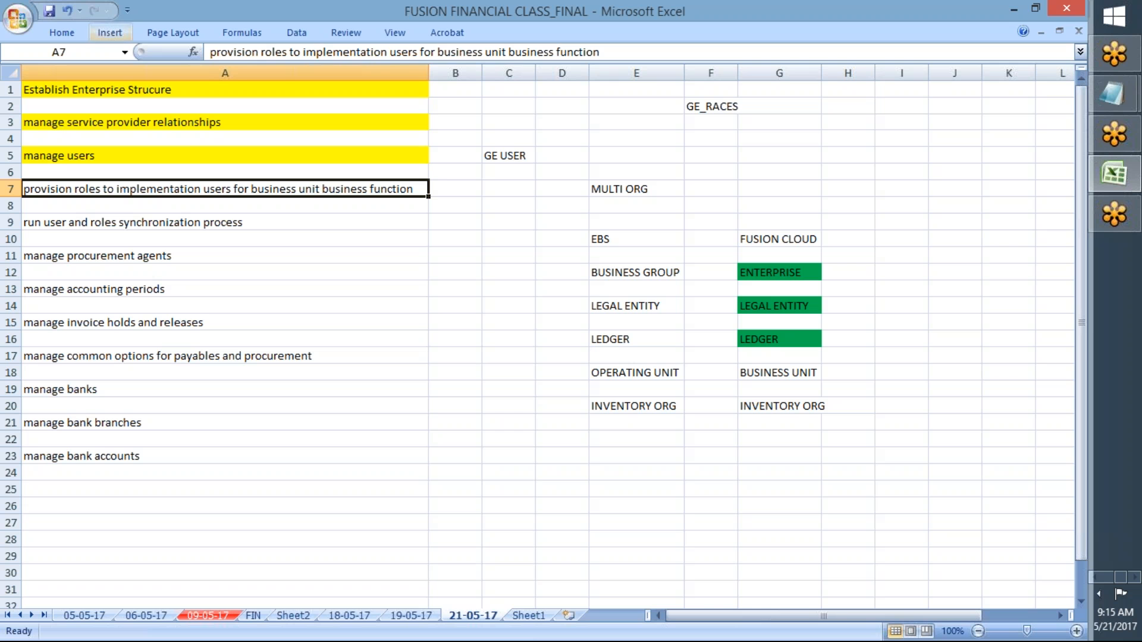
left_click(66, 33)
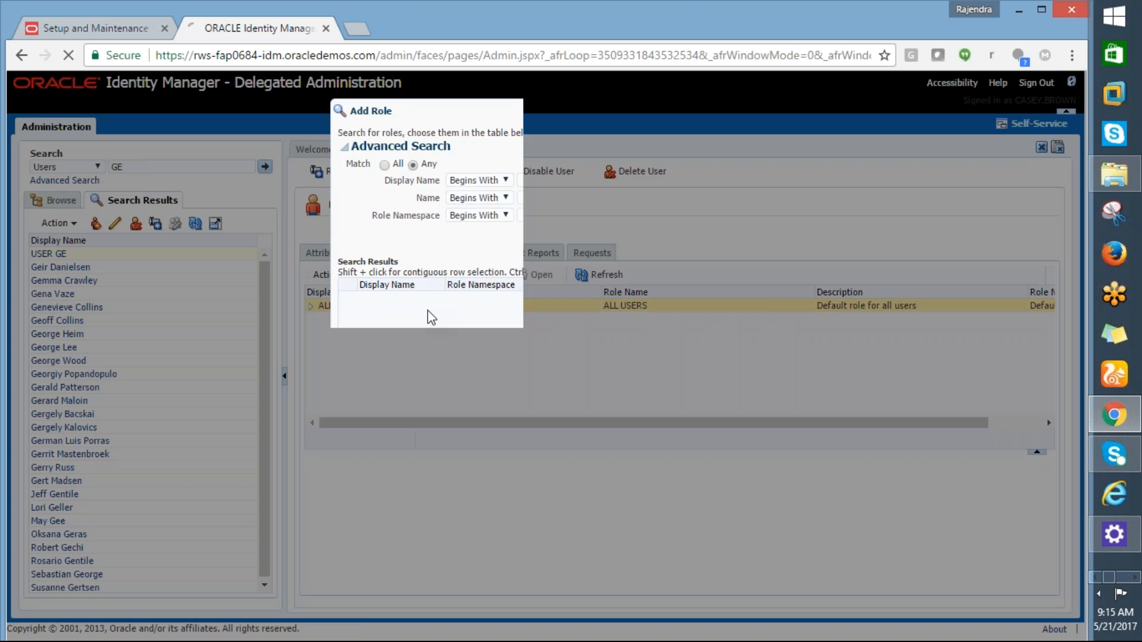
Step: Search Add Role for display names GE% and widen Role Name to read the General Accountant roles
left_click(530, 184)
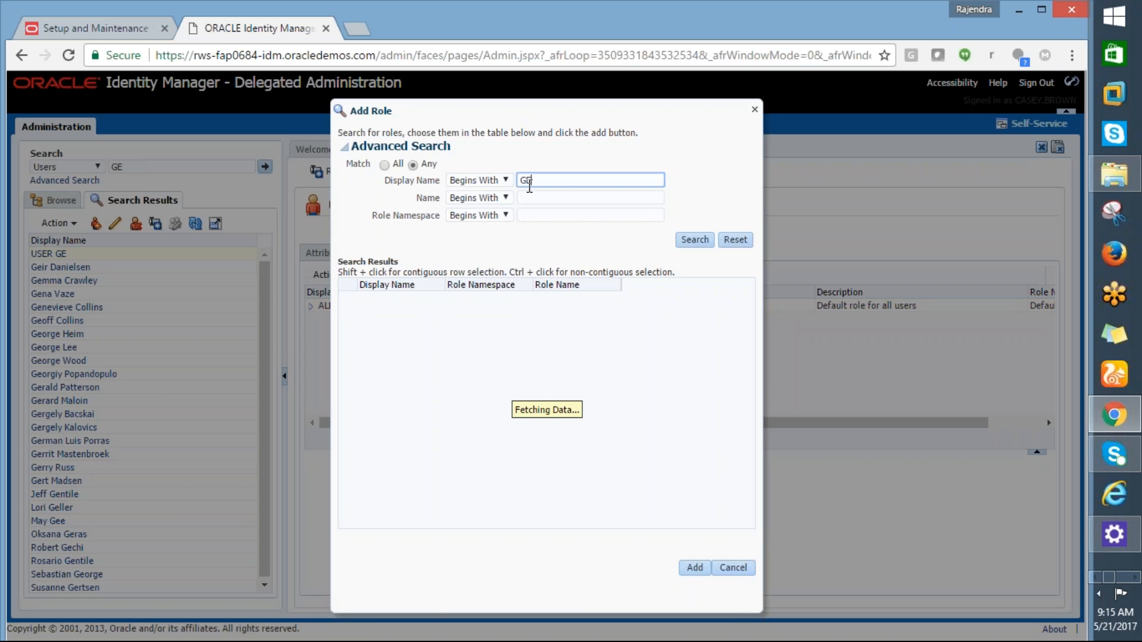
left_click(693, 240)
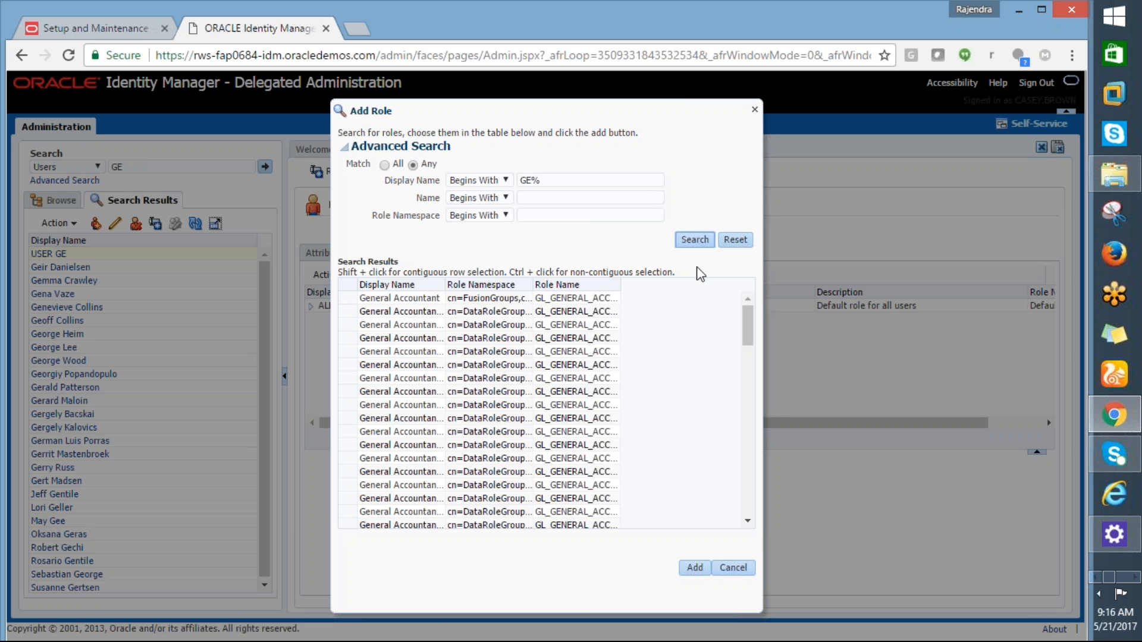
left_click(488, 299)
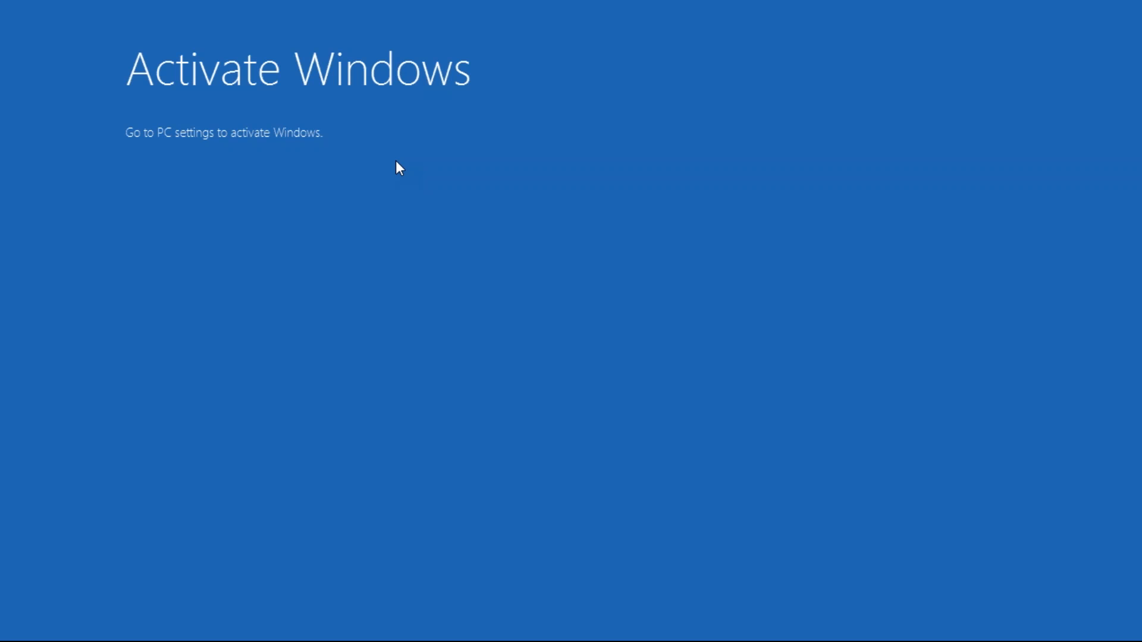
key("alt+Tab")
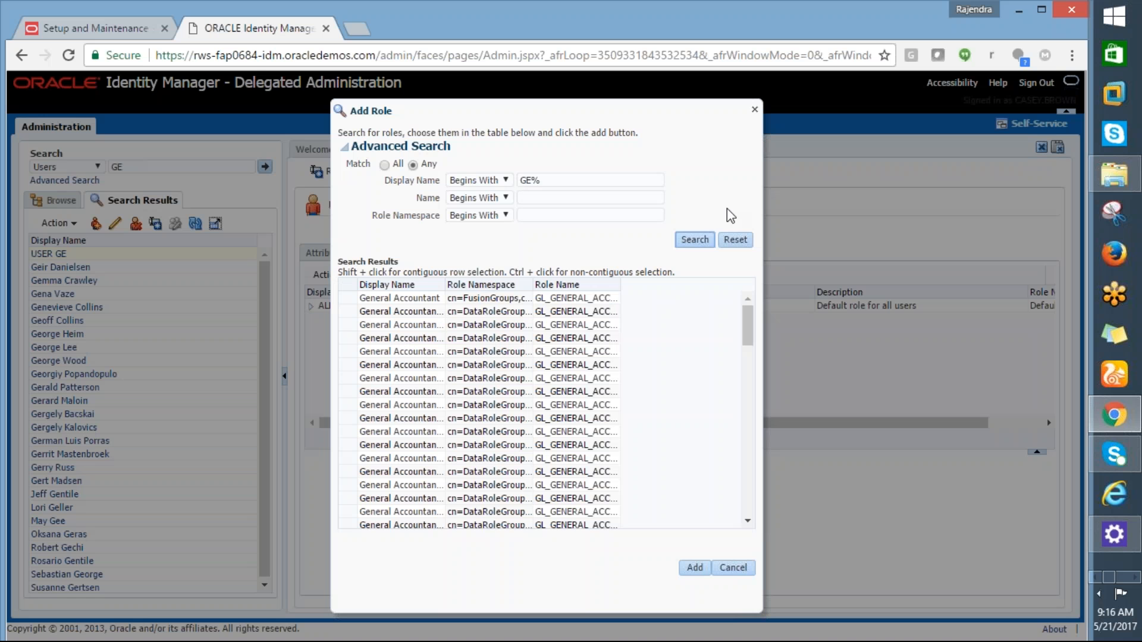
left_click_drag(748, 340, 752, 416)
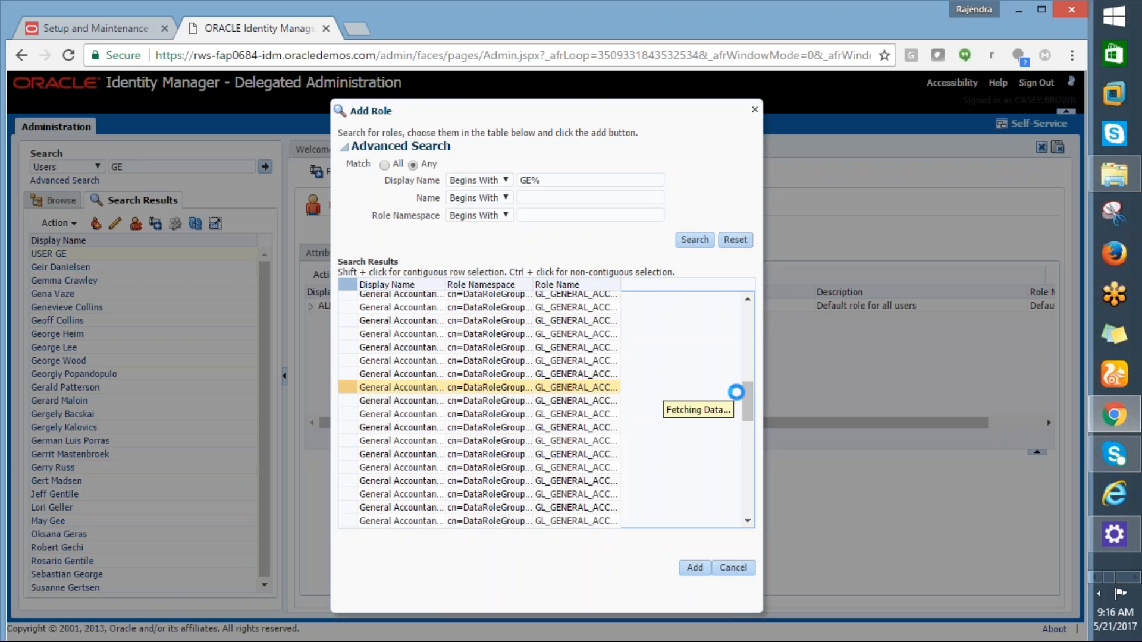
left_click_drag(746, 417, 752, 519)
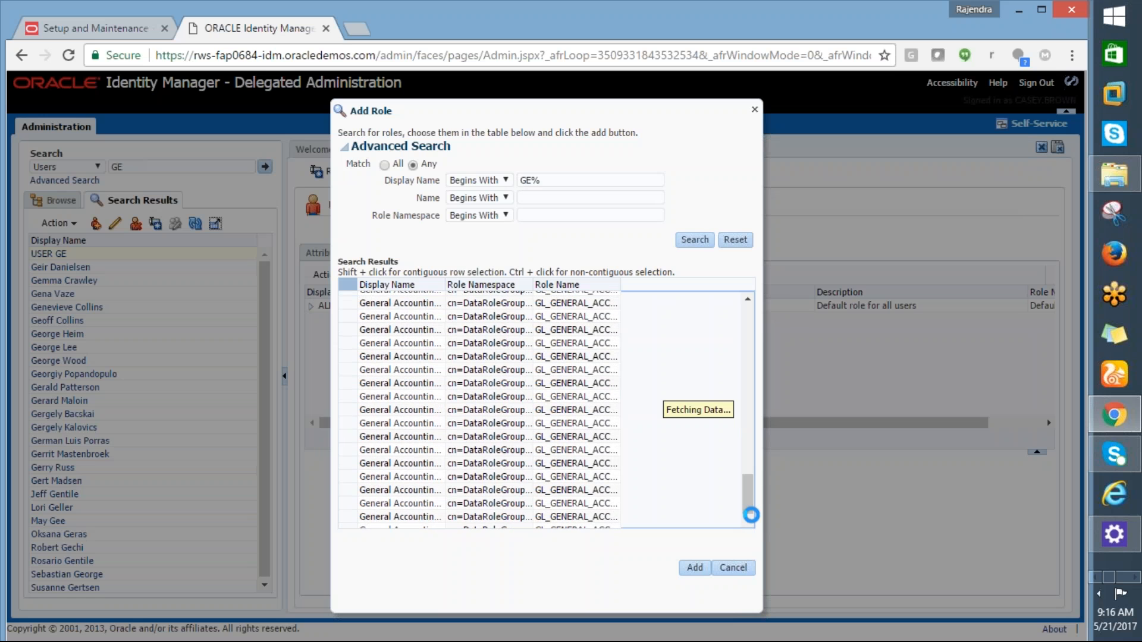
left_click(717, 443)
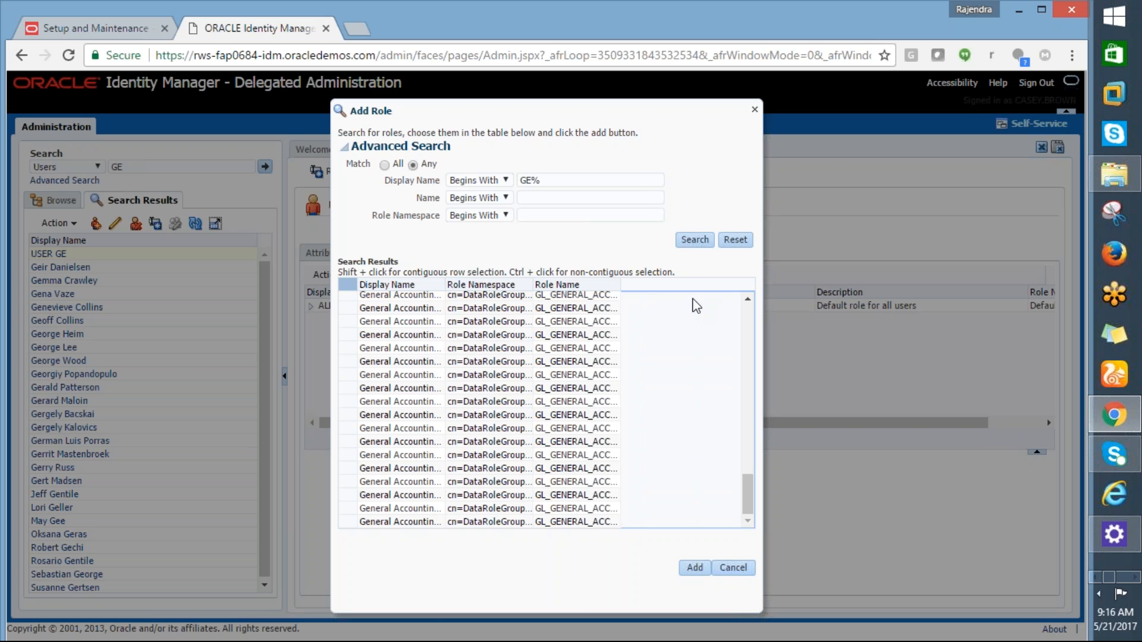
left_click_drag(622, 288, 645, 302)
left_click(546, 182)
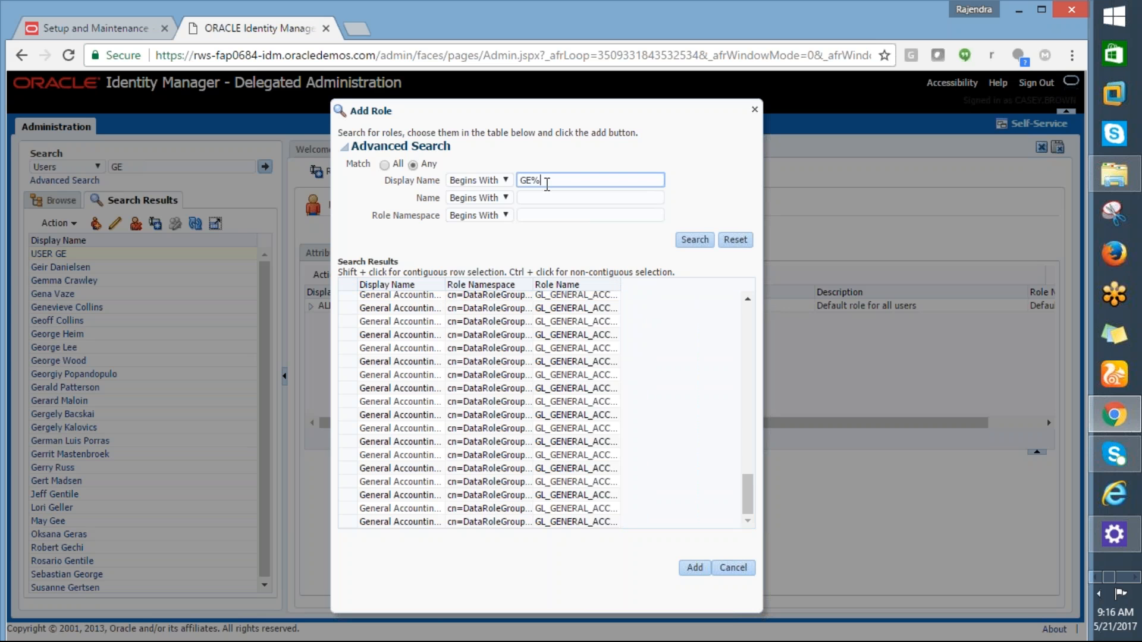
Step: Change the Display Name search pattern to %PAY%GE% and rerun the role search
type("PAY")
left_click(688, 239)
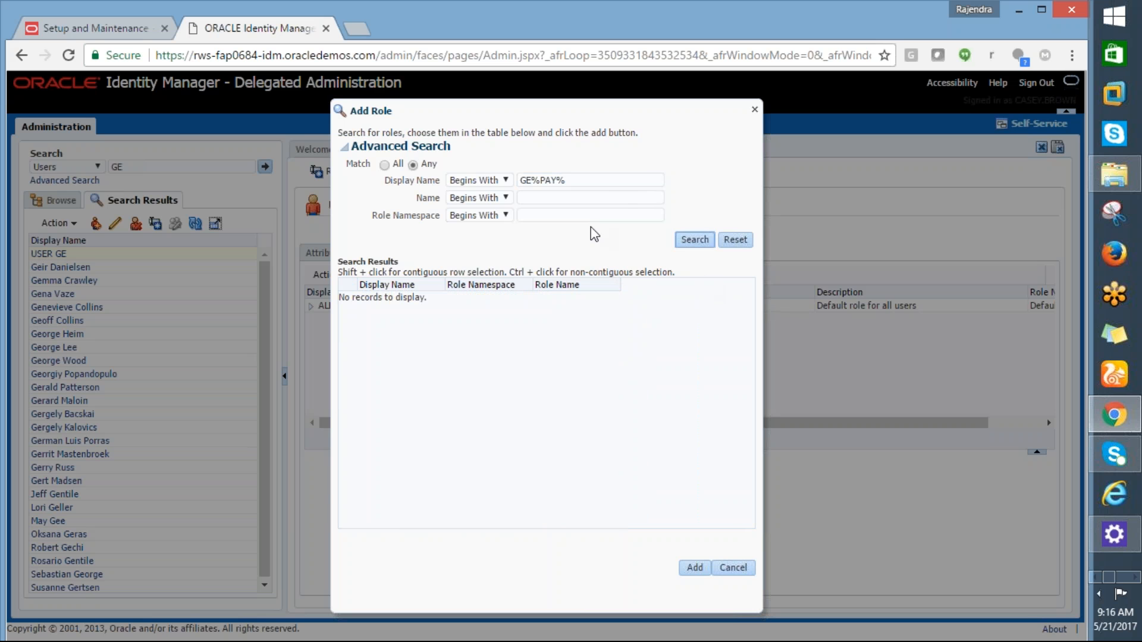
left_click_drag(563, 180, 484, 182)
left_click(484, 182)
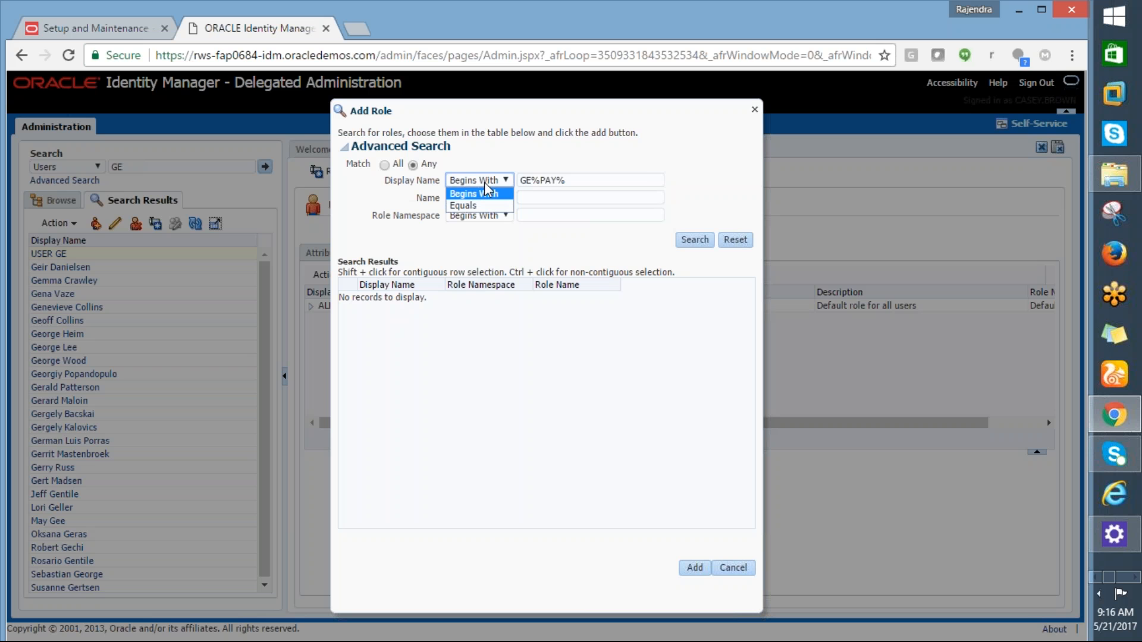
left_click(538, 182)
left_click_drag(570, 185, 493, 191)
type("%")
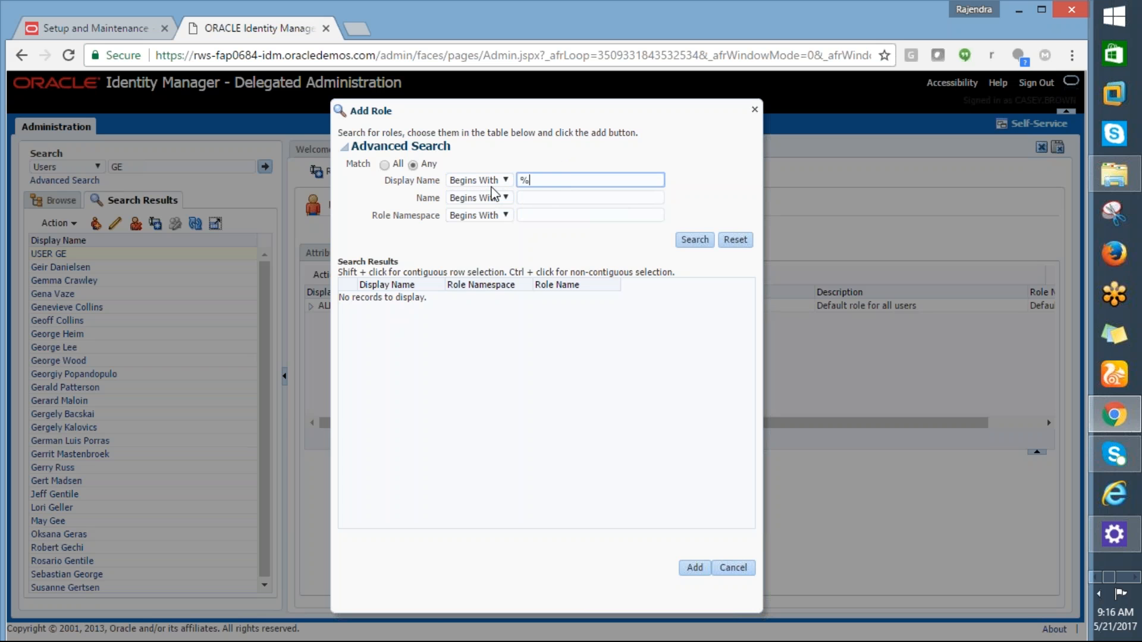
type("PAY%GE%")
left_click(689, 243)
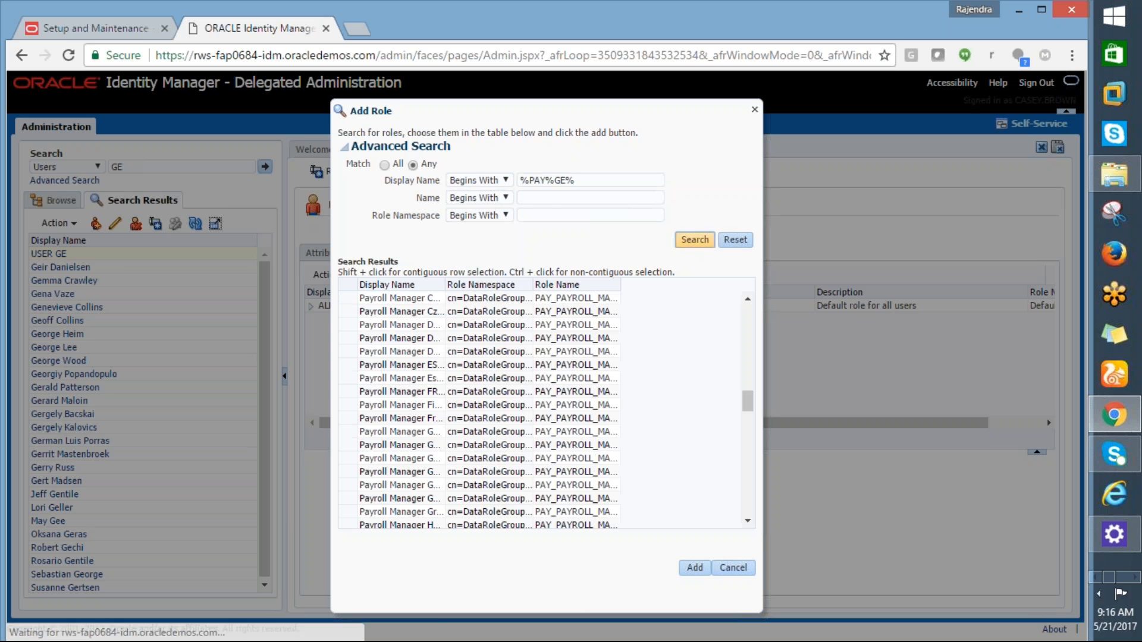
Step: Widen the Role Name column and move Display Name after it in the Accounts Payable results
left_click_drag(442, 288, 489, 300)
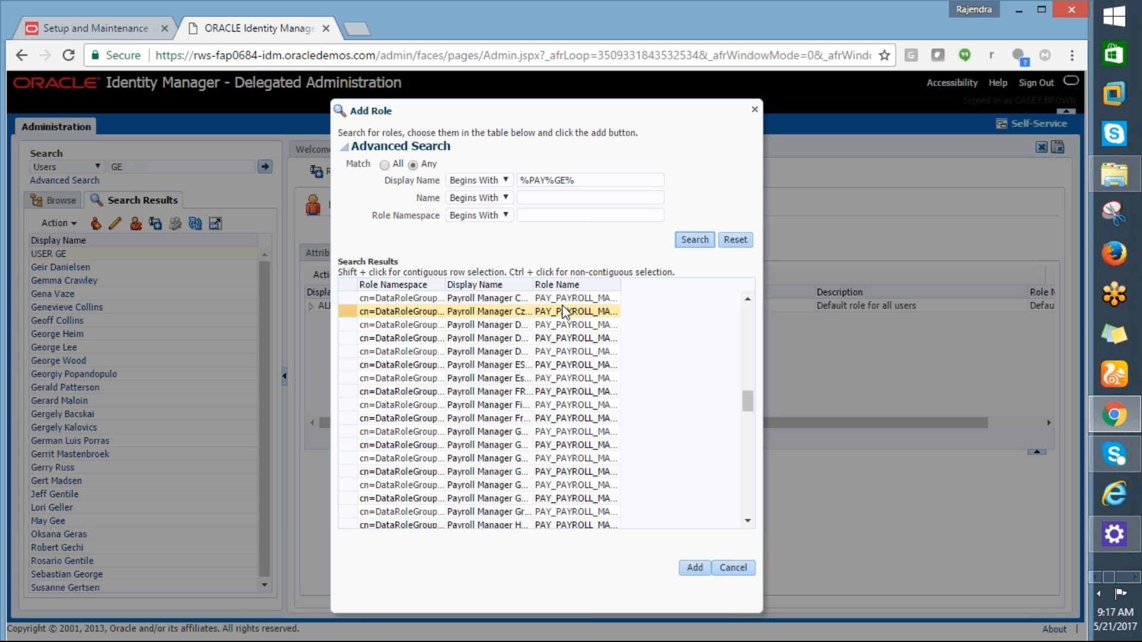
left_click_drag(621, 284, 699, 305)
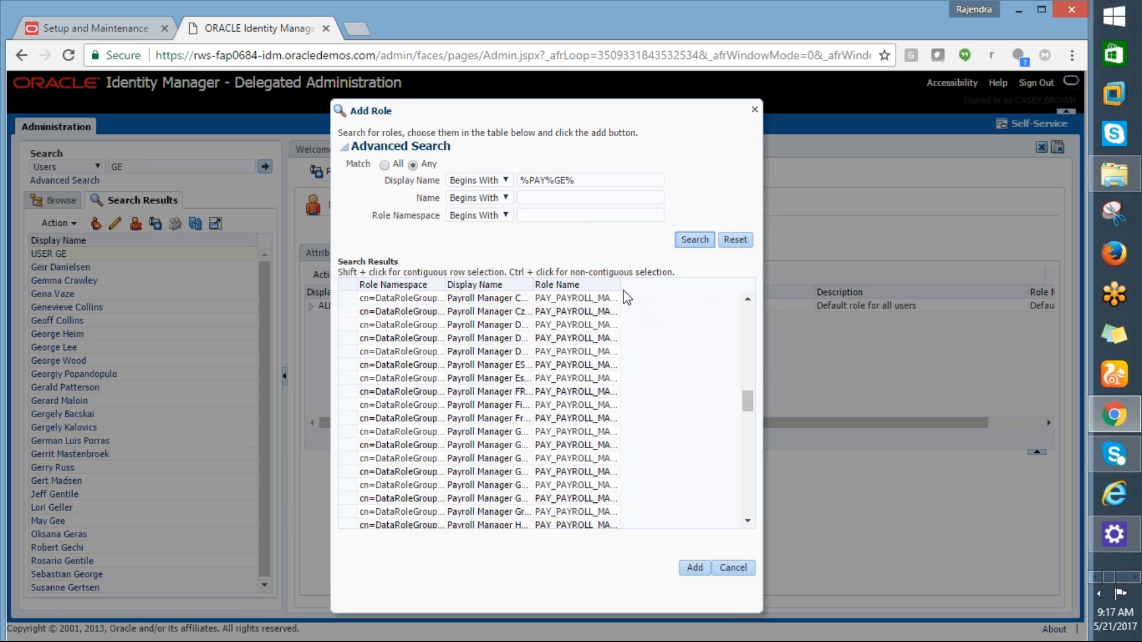
left_click_drag(619, 284, 710, 306)
left_click(710, 306)
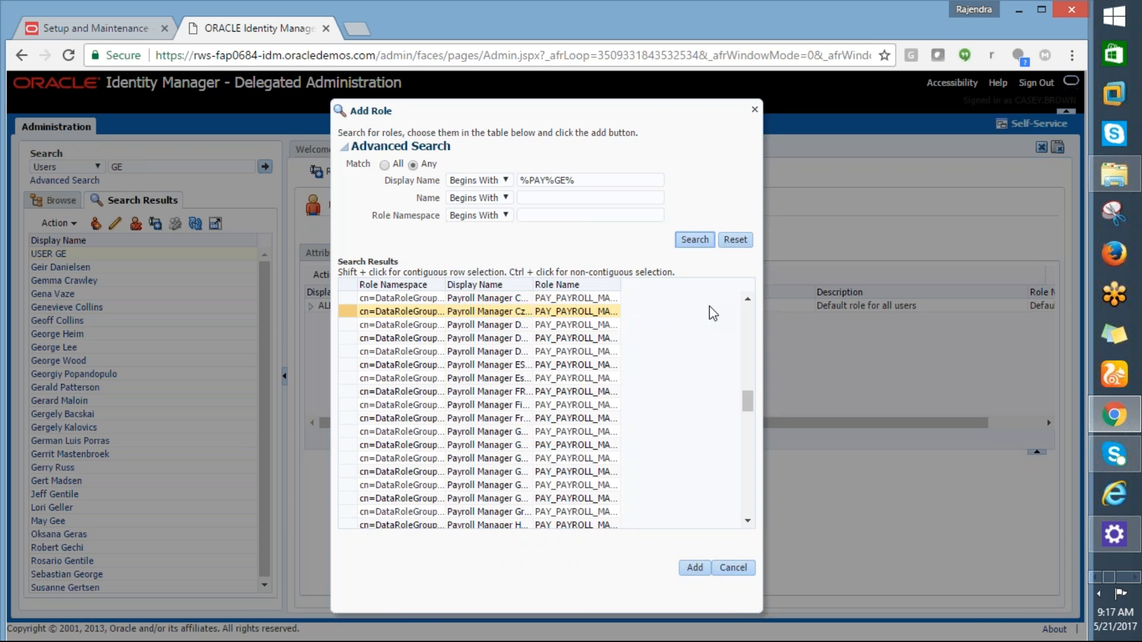
left_click_drag(621, 285, 679, 330)
left_click_drag(748, 408, 755, 459)
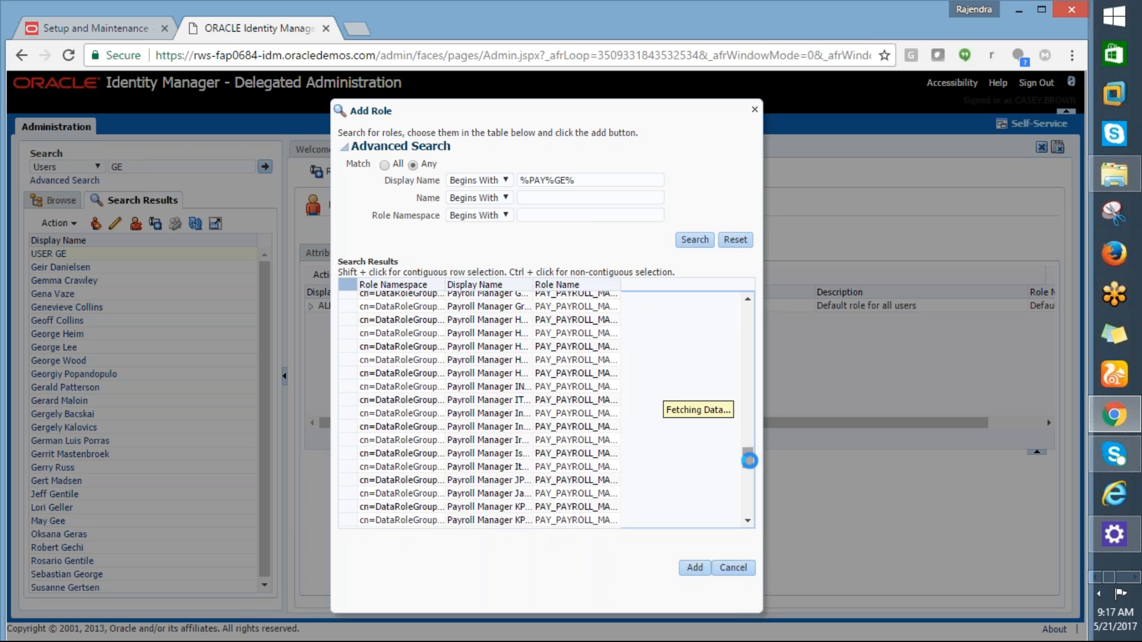
left_click_drag(751, 459, 754, 290)
left_click(560, 298)
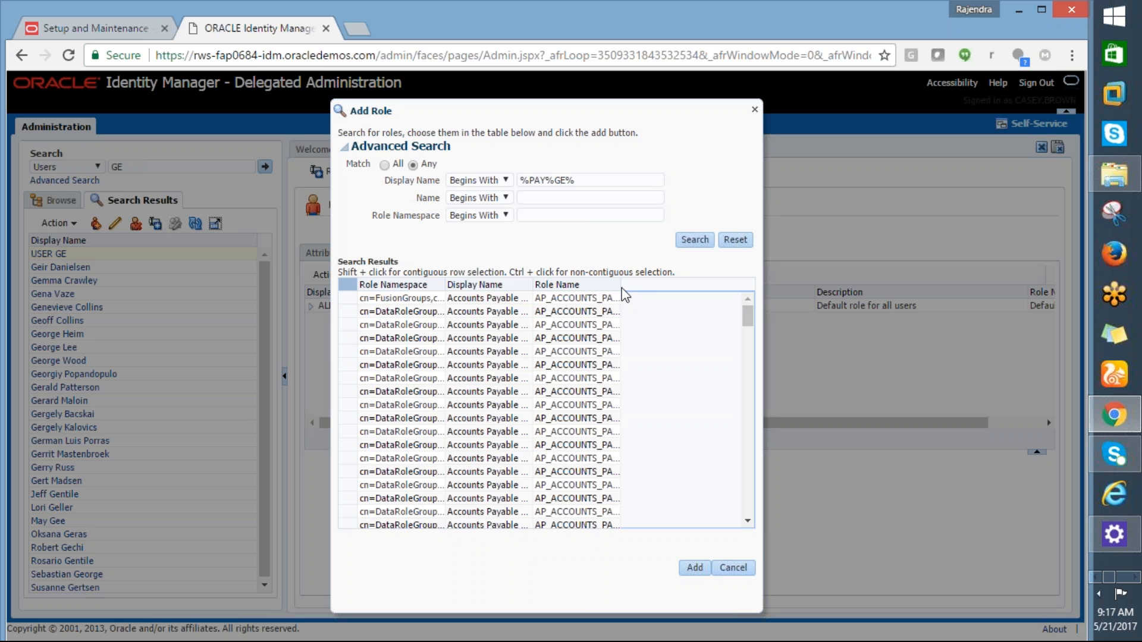
left_click_drag(622, 288, 655, 299)
left_click(529, 288)
left_click_drag(529, 288, 580, 288)
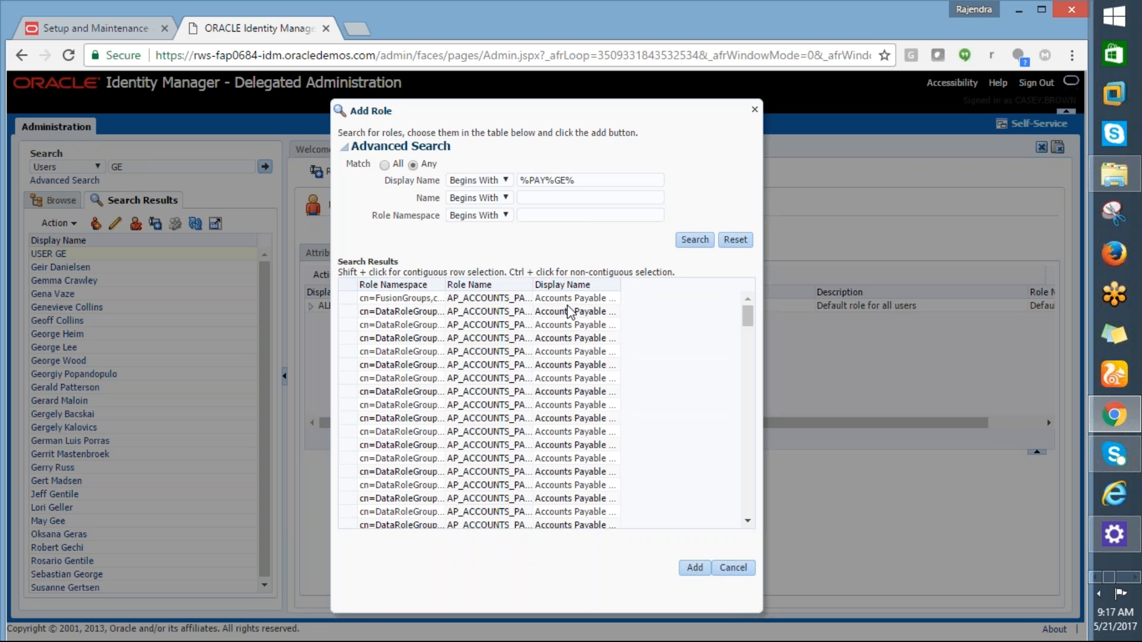
left_click_drag(614, 286, 712, 309)
left_click_drag(619, 287, 723, 296)
Step: Narrow the search to %PAY%GE%ATL% and resize the Role Namespace, Role Name and Display Name columns
left_click(585, 181)
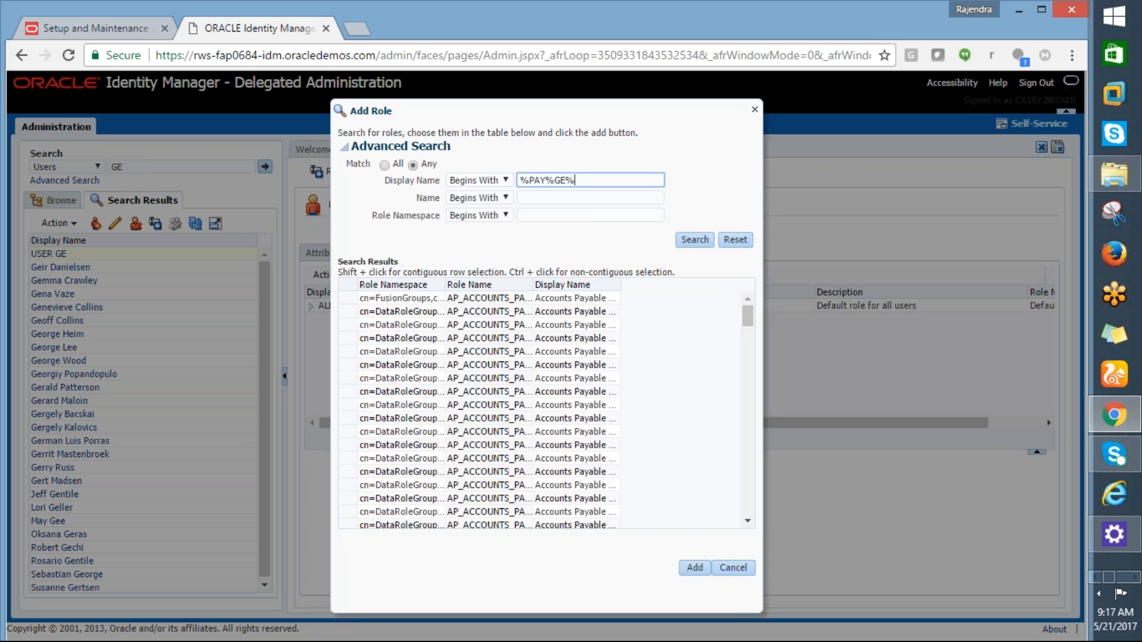
type("ATL%")
left_click(694, 240)
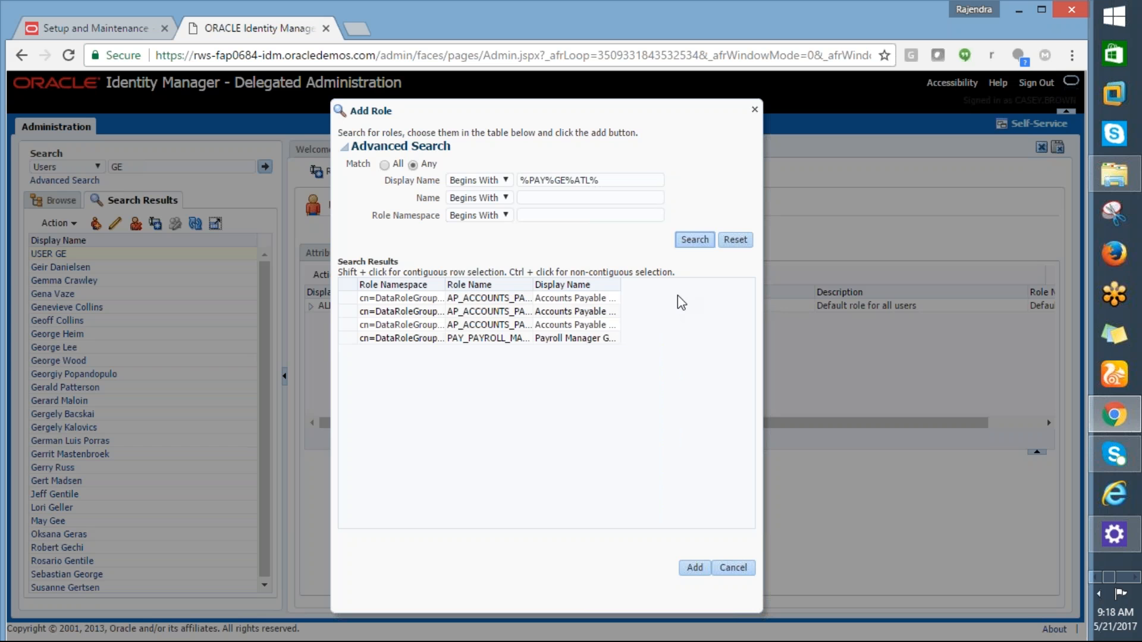
left_click_drag(534, 285, 710, 342)
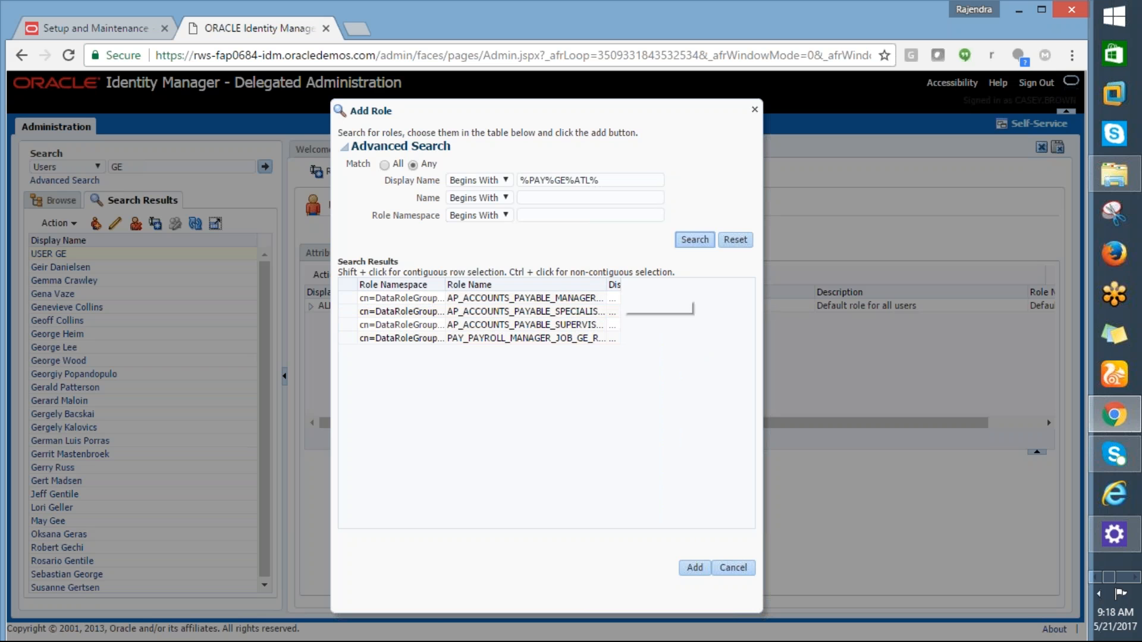
left_click_drag(607, 286, 654, 294)
left_click_drag(445, 286, 447, 286)
left_click_drag(397, 288, 382, 288)
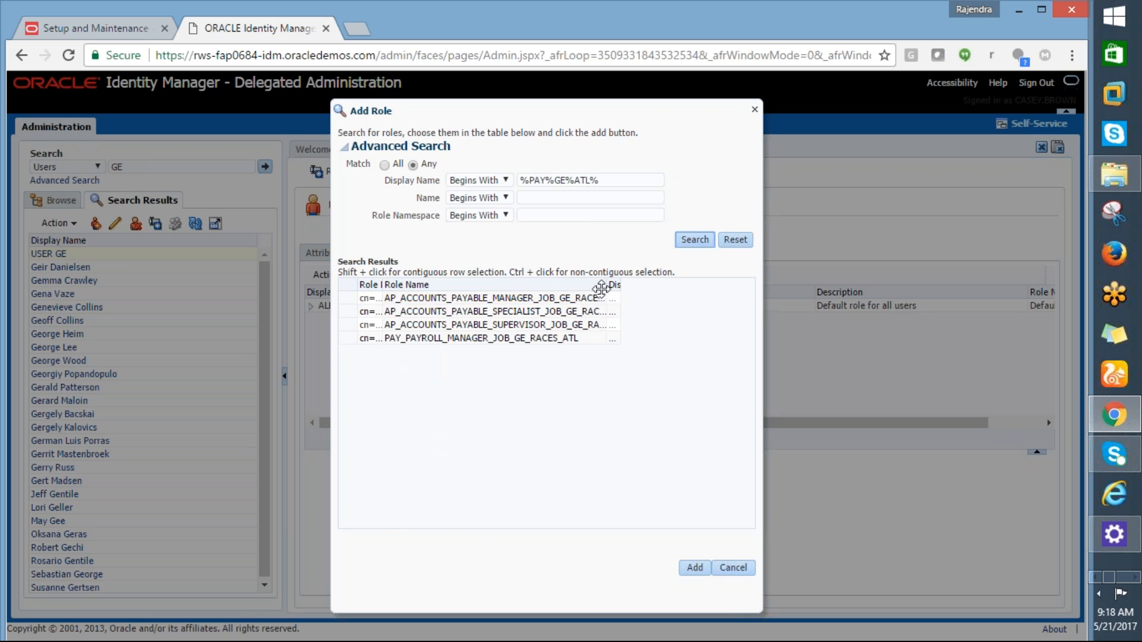
left_click_drag(607, 288, 662, 307)
left_click_drag(607, 287, 687, 305)
left_click_drag(621, 285, 752, 326)
Step: Select all four GE_RACES_ATL roles and add them, which raises an ADF_FACES-60097 error
left_click(576, 299)
left_click(569, 315, "shift")
left_click(569, 324, "shift")
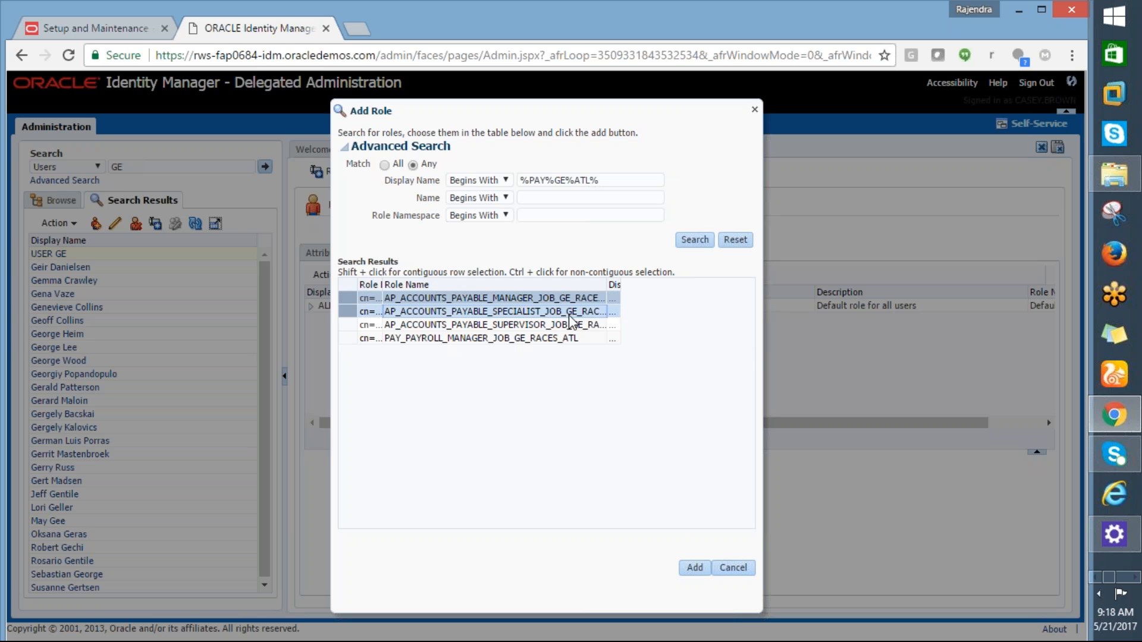
left_click(566, 337, "shift")
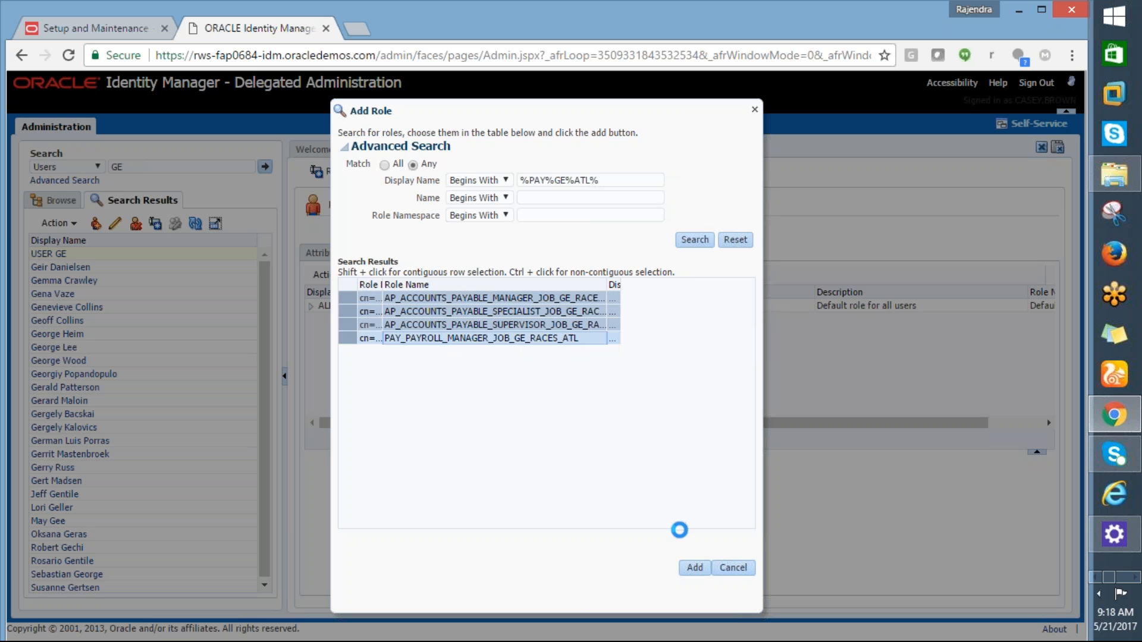
left_click(694, 568)
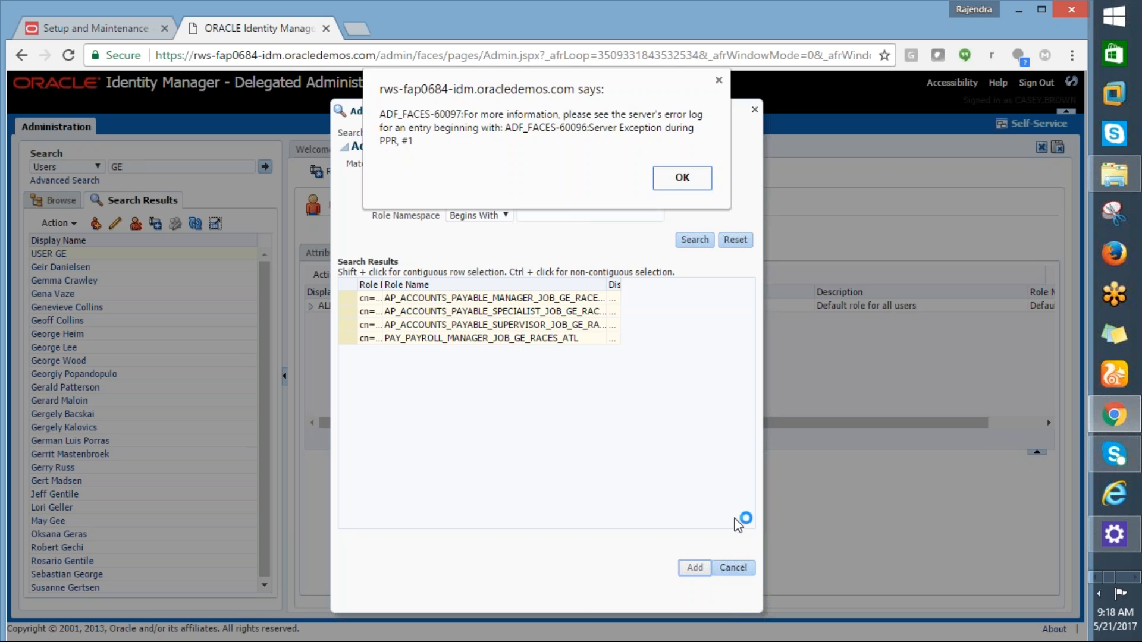
Step: Dismiss the server error alerts, retry adding a single role, then cancel the role search
left_click(679, 182)
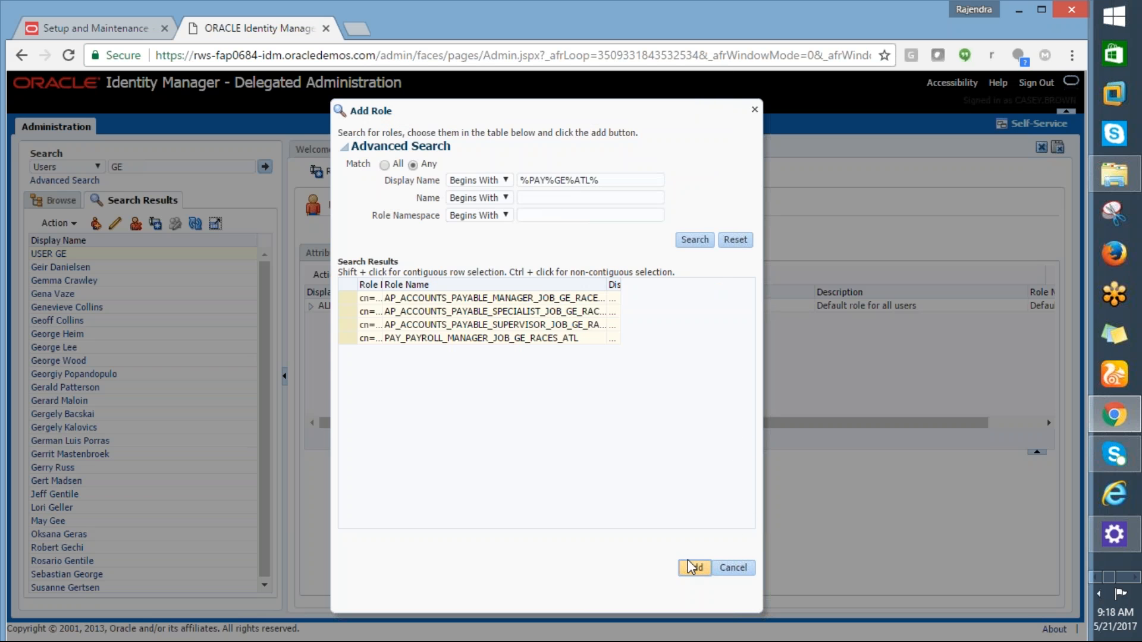
left_click(559, 339)
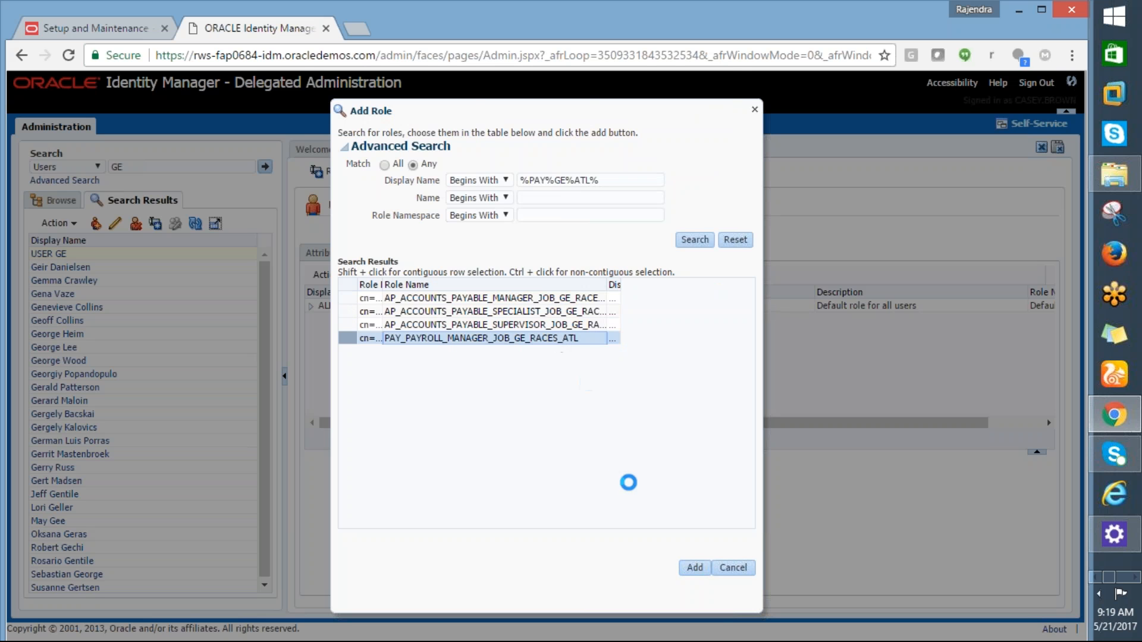
left_click(682, 176)
left_click(694, 568)
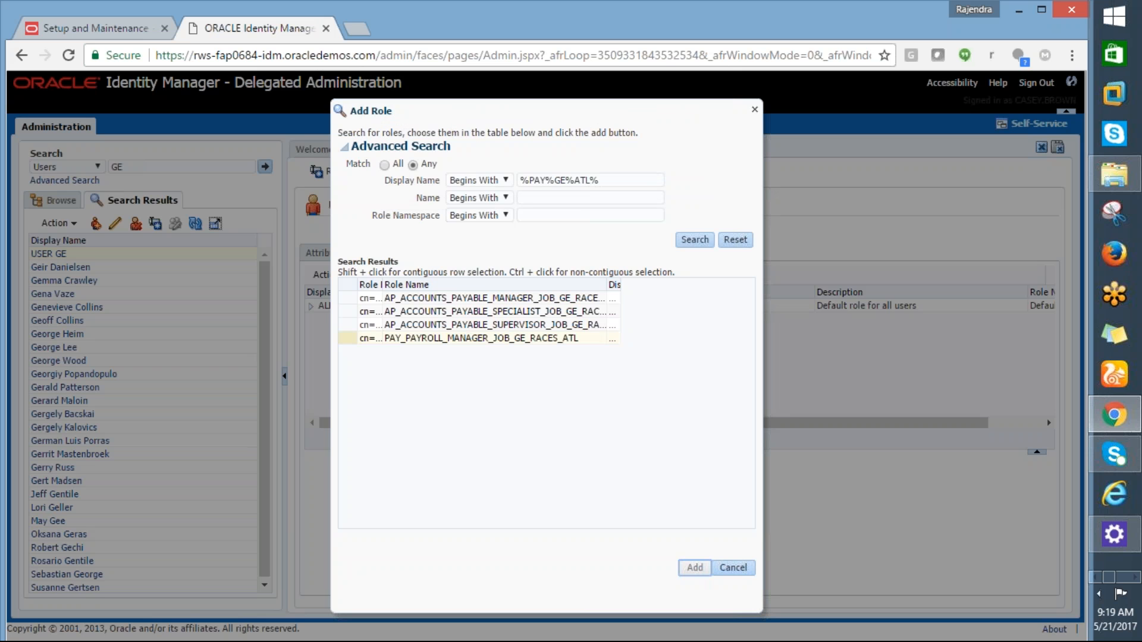
left_click(669, 170)
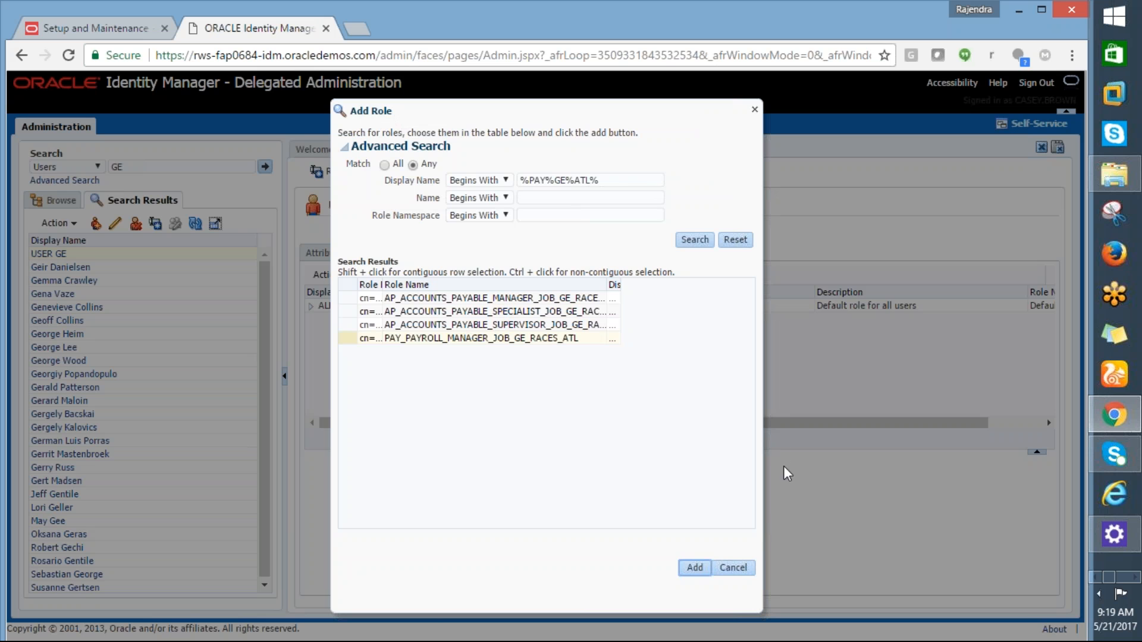
left_click(733, 567)
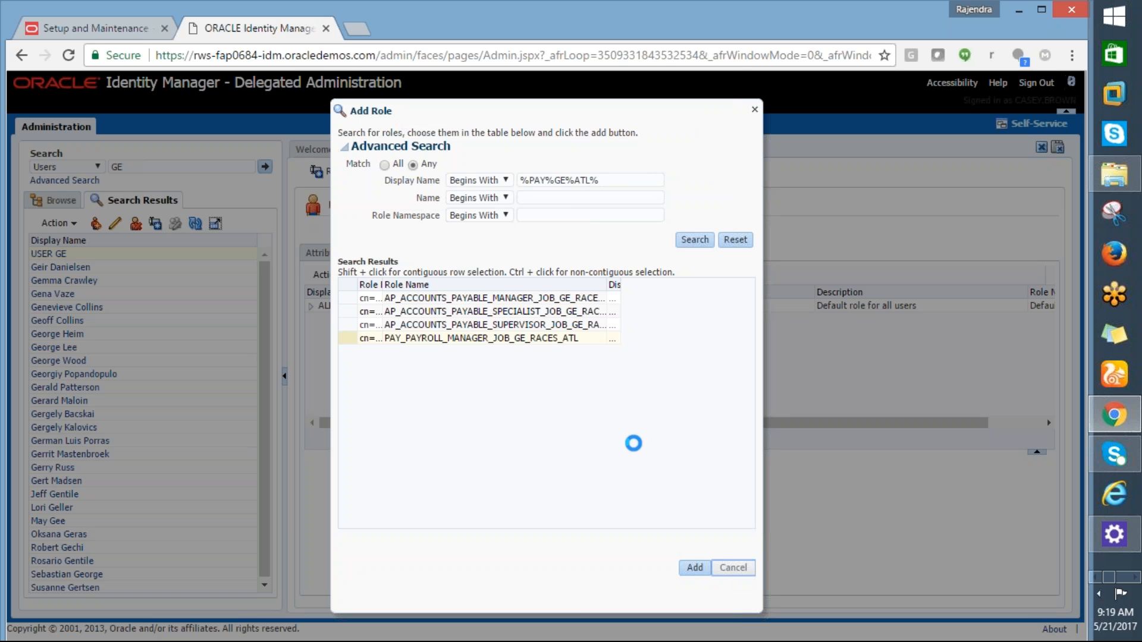
left_click(697, 174)
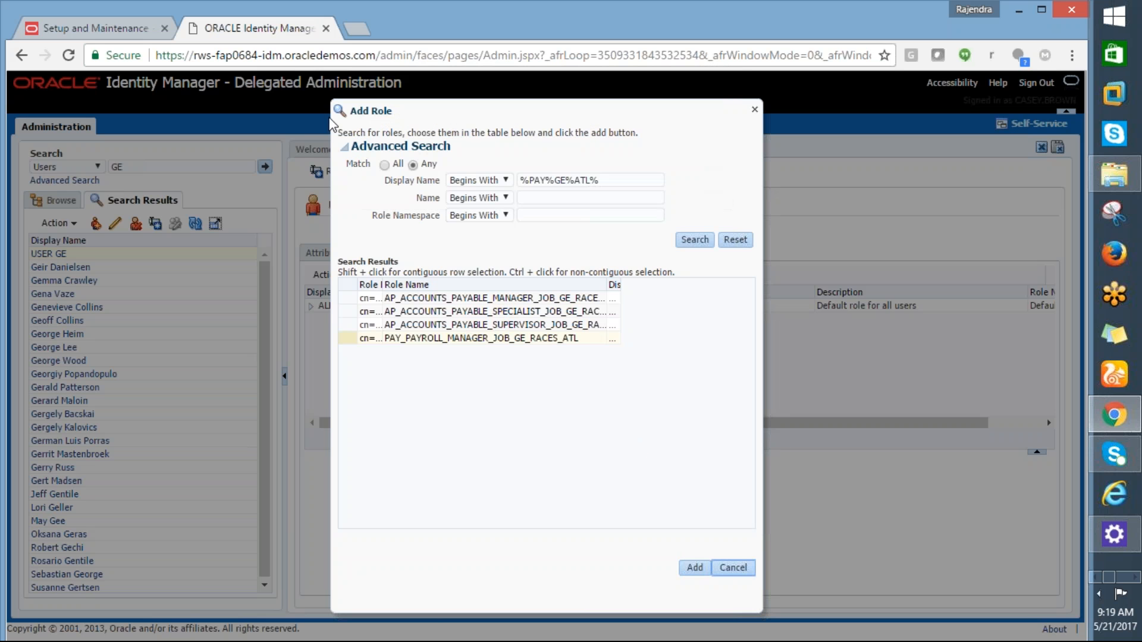
Step: Reload and confirm Accounts Payable Manager and Specialist GE_RACES_ATL roles on the user's Roles tab
left_click(69, 55)
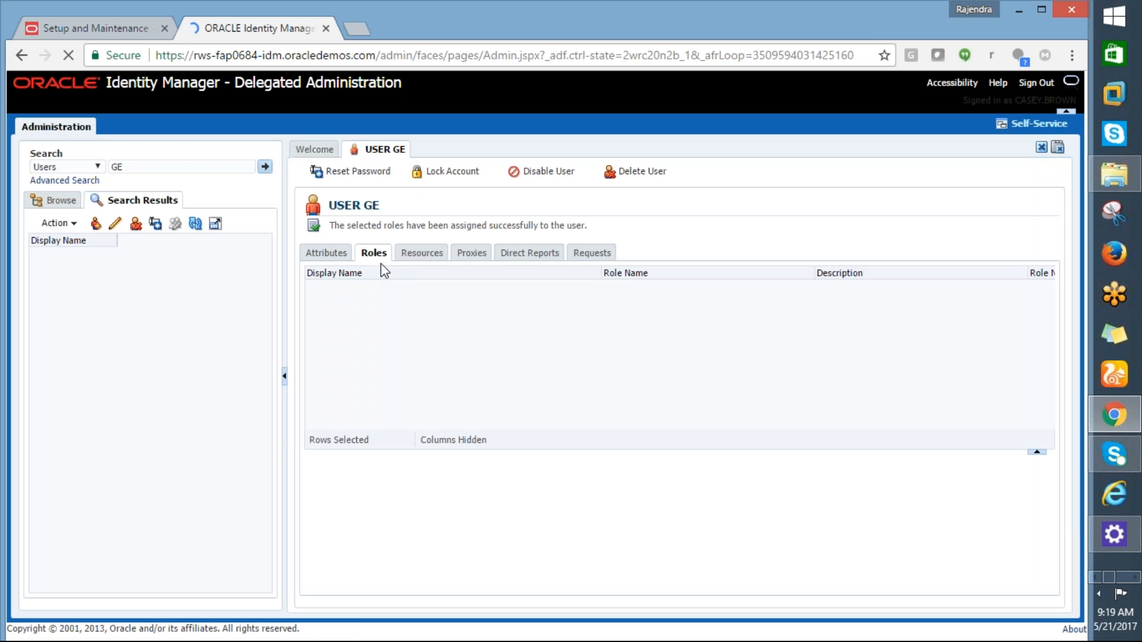
left_click(425, 274)
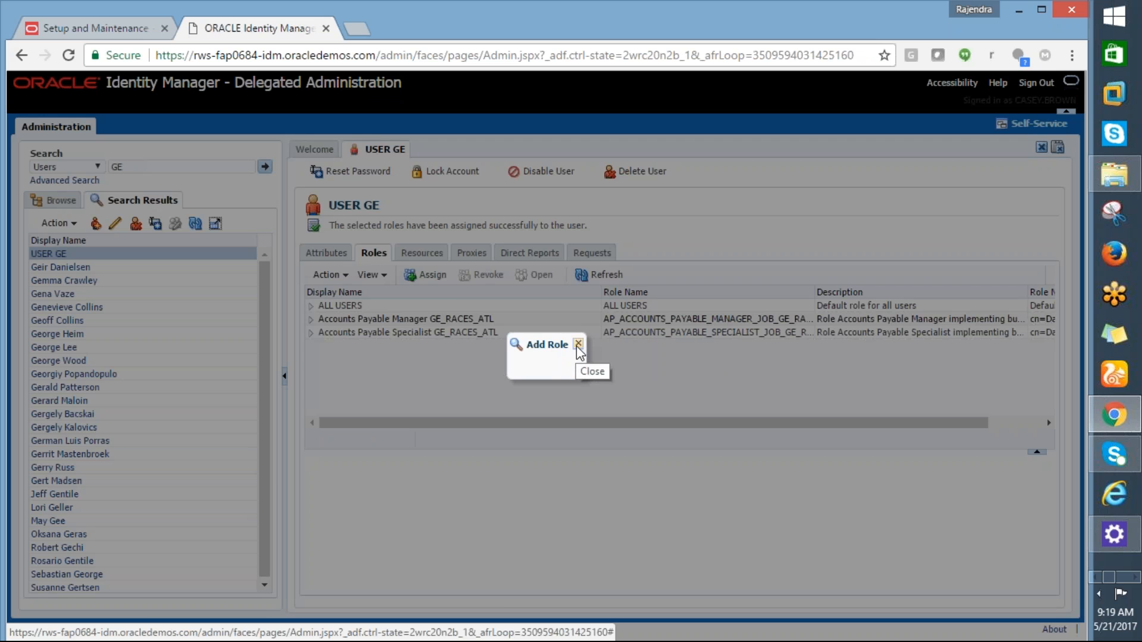
left_click(578, 345)
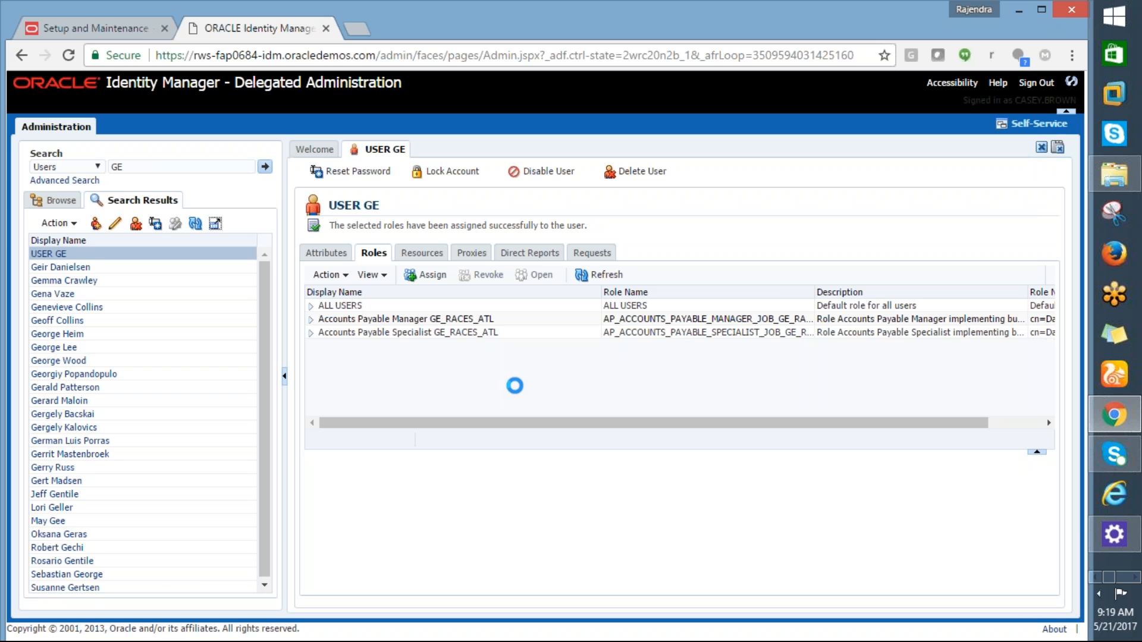
key("alt+Tab")
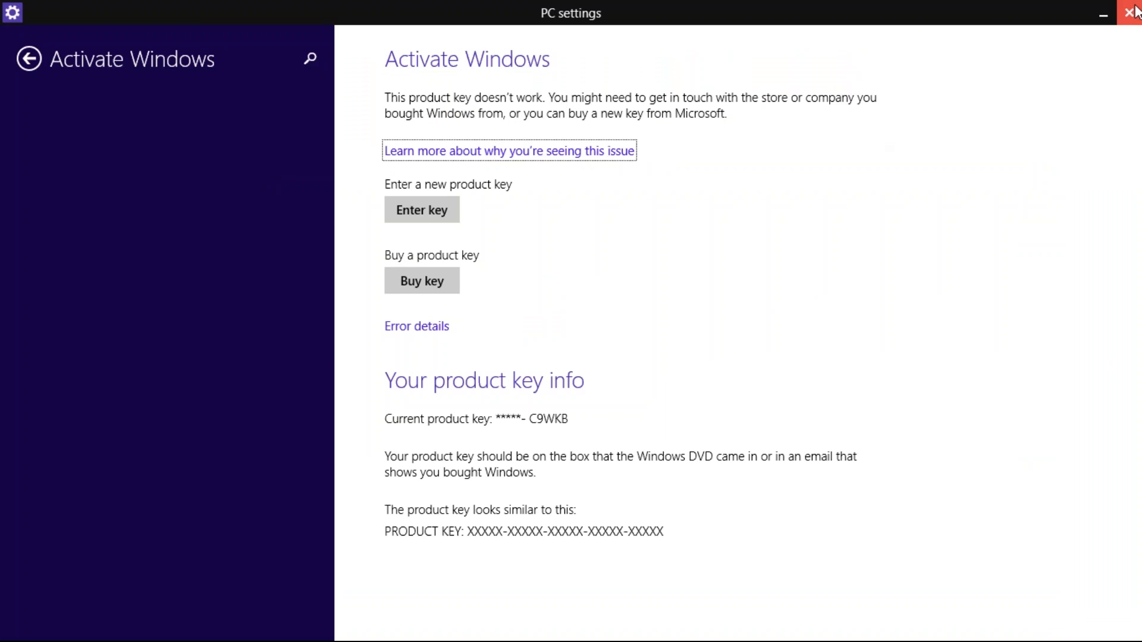
Step: Fill cell A9 (run user and roles synchronization process) yellow and copy its text
left_click(1129, 12)
left_click(1116, 374)
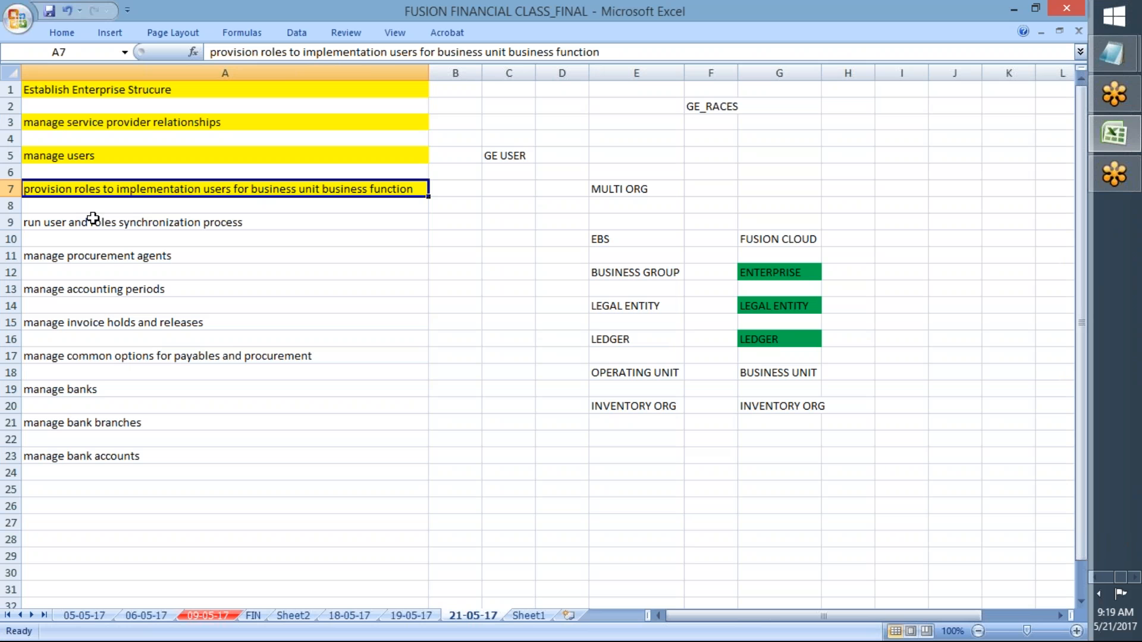
left_click(93, 218)
left_click(67, 33)
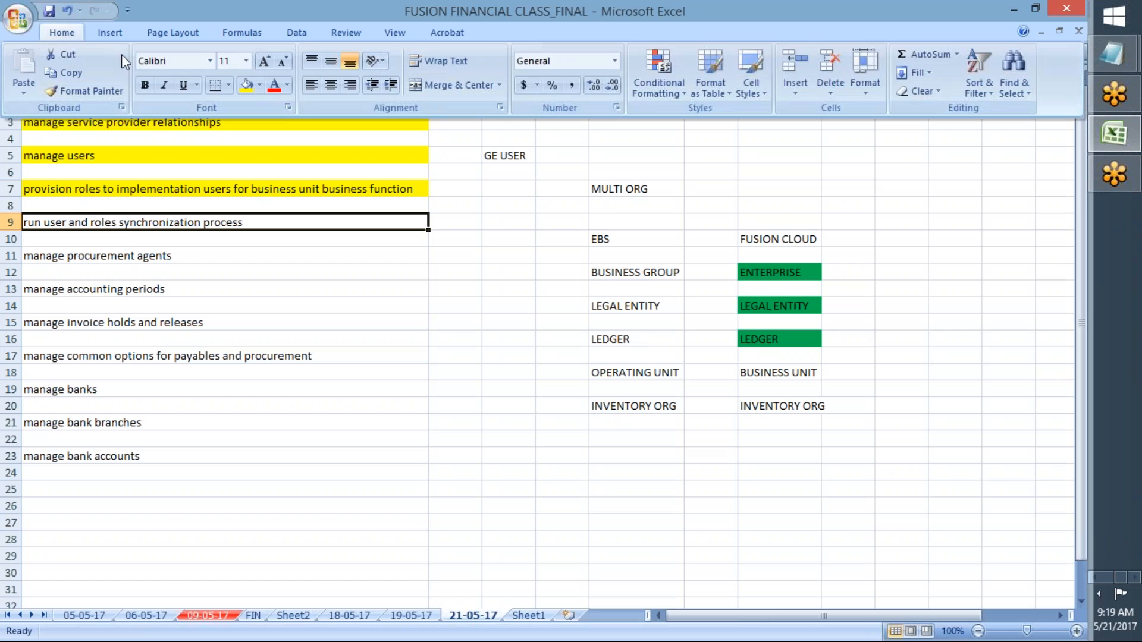
left_click(248, 84)
left_click(236, 254)
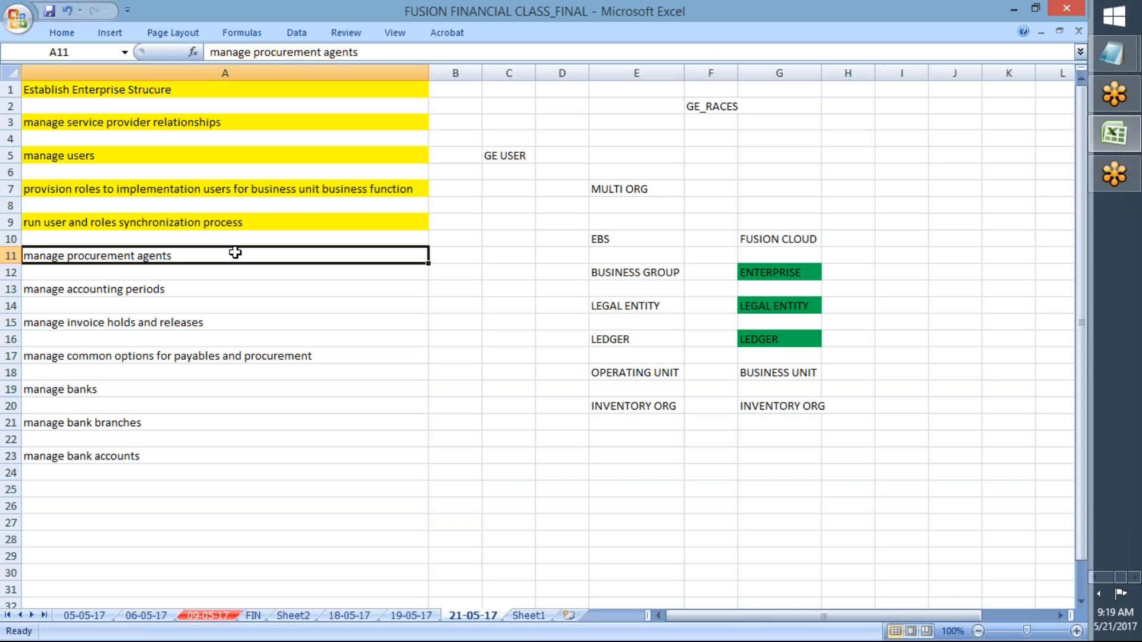
left_click(169, 221)
key("ctrl+c")
key("alt+Tab")
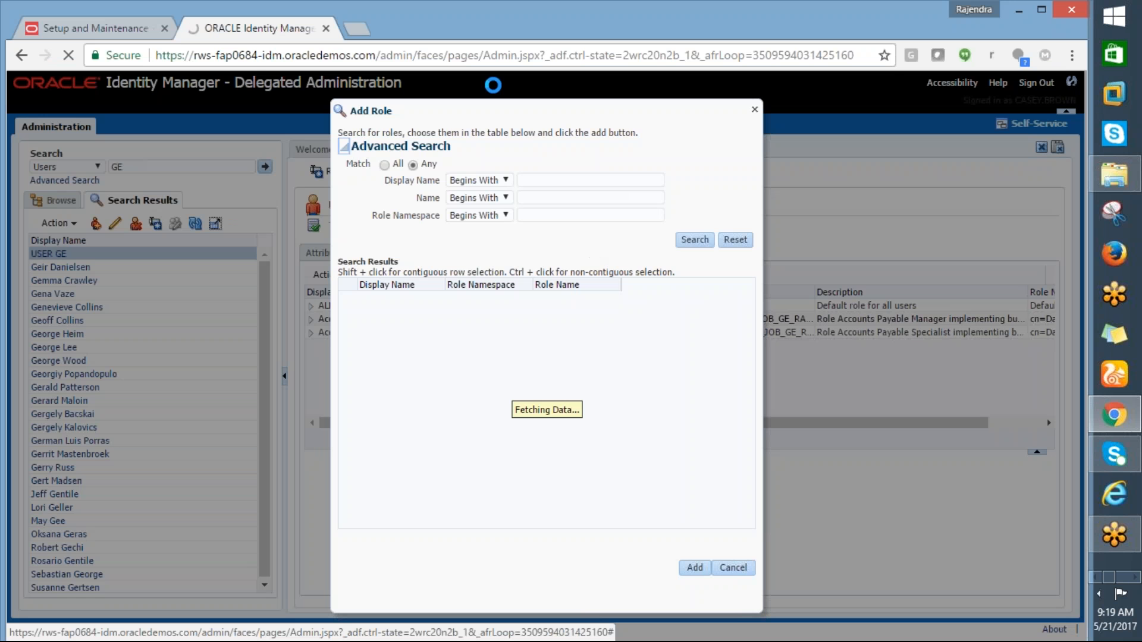
Step: Search the Setup: Financials tasks for 'run user and roles synchronization process'
left_click(77, 29)
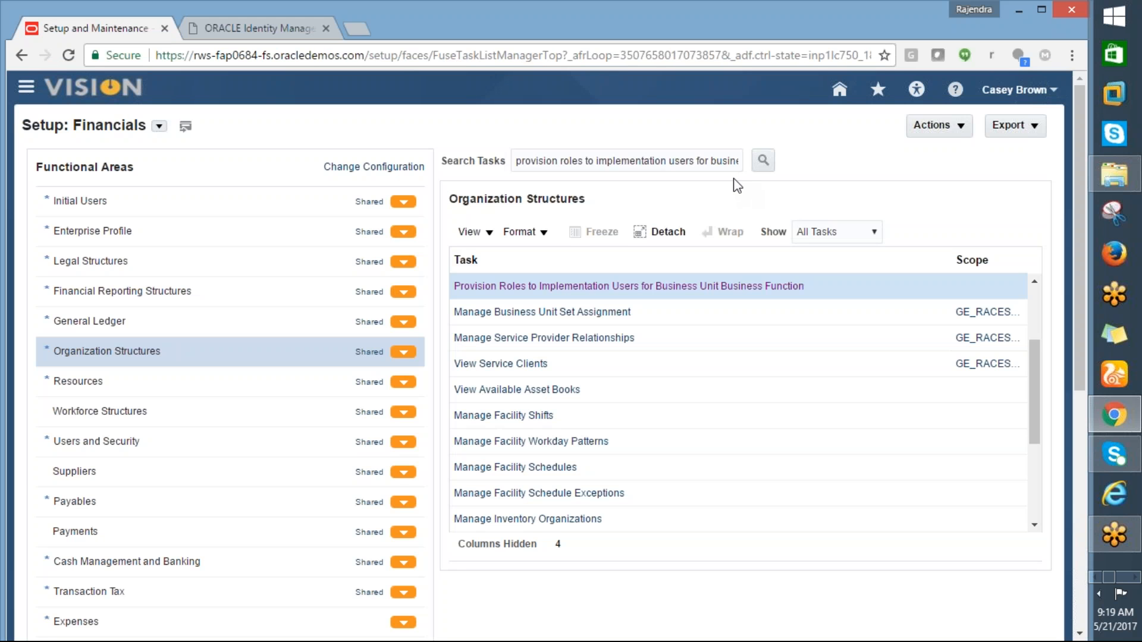
left_click_drag(518, 161, 781, 209)
type("p")
key("ctrl+v")
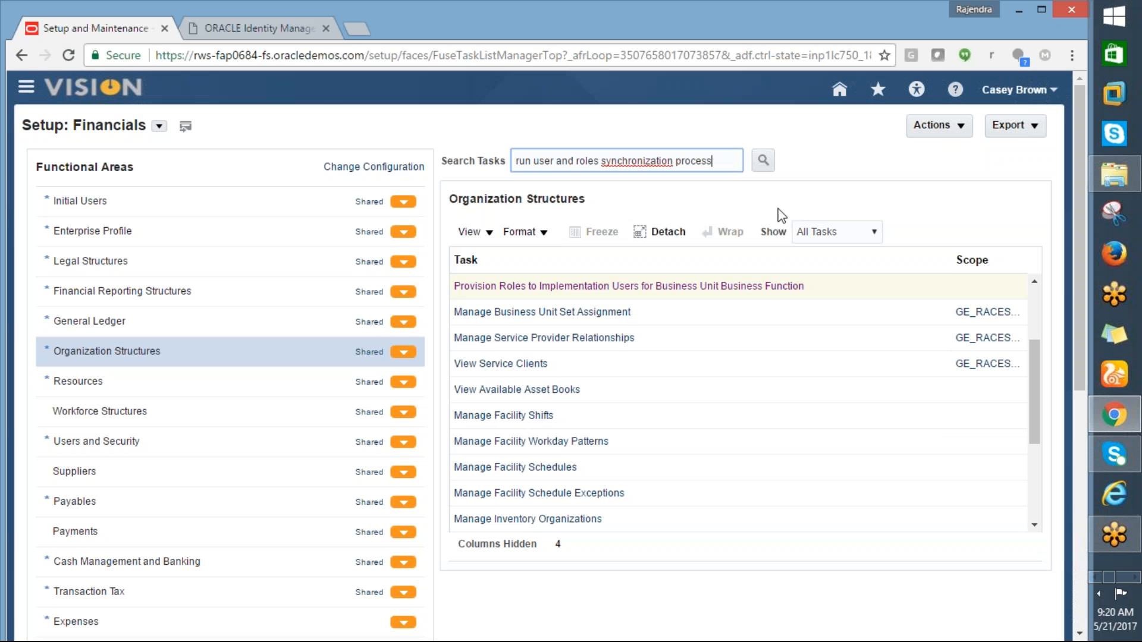
left_click(764, 160)
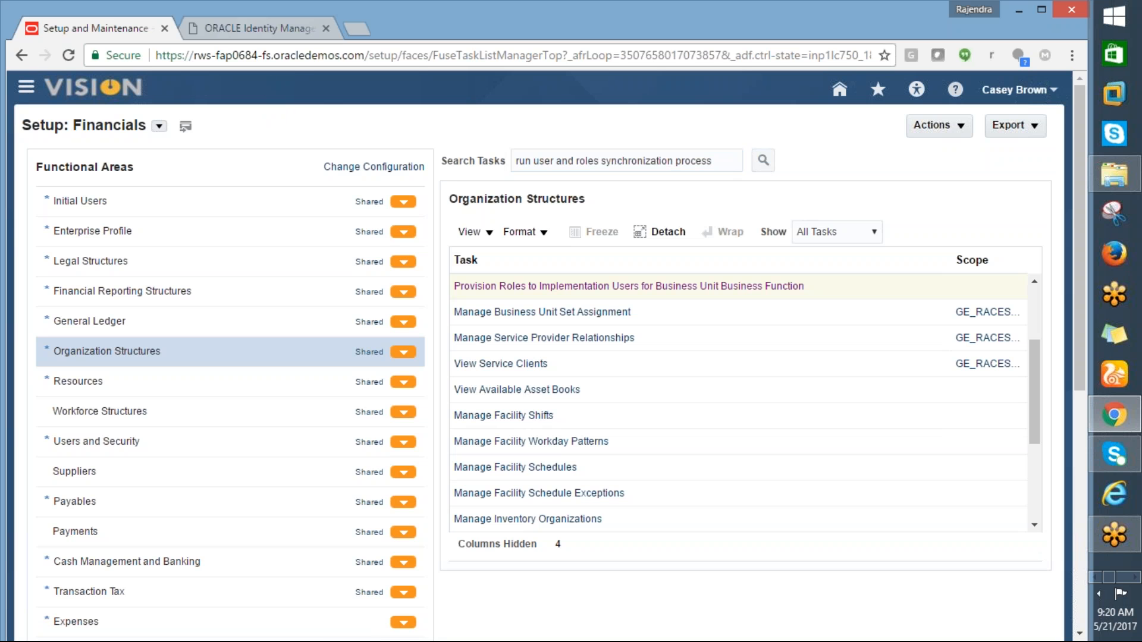
left_click(242, 35)
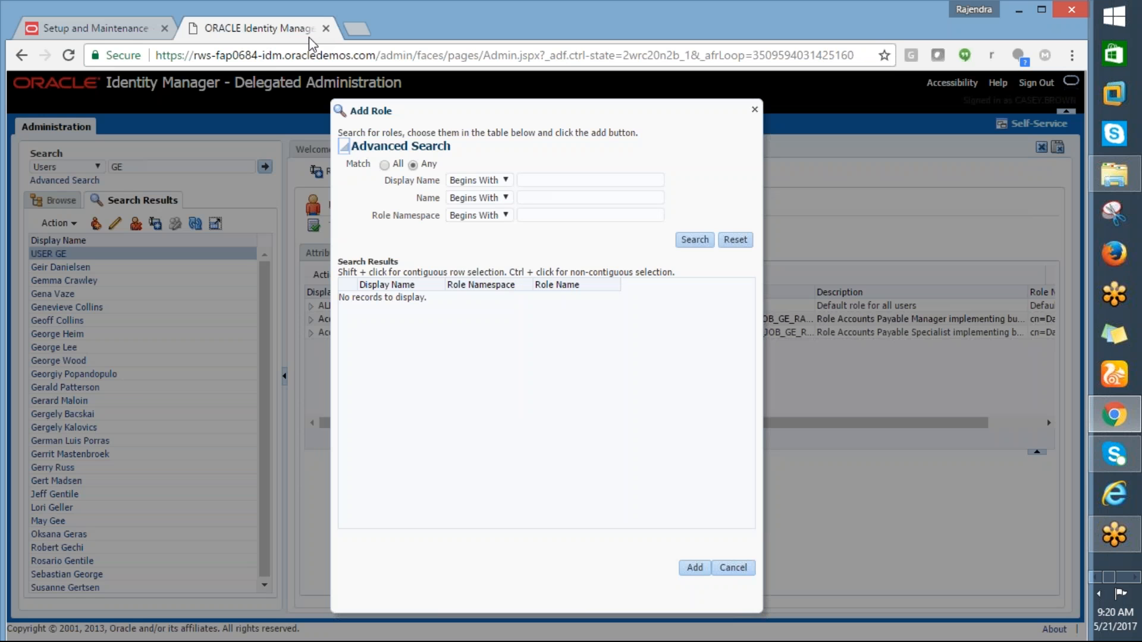
Step: Submit the Run User and Roles Synchronization Process and acknowledge the confirmation
left_click(108, 28)
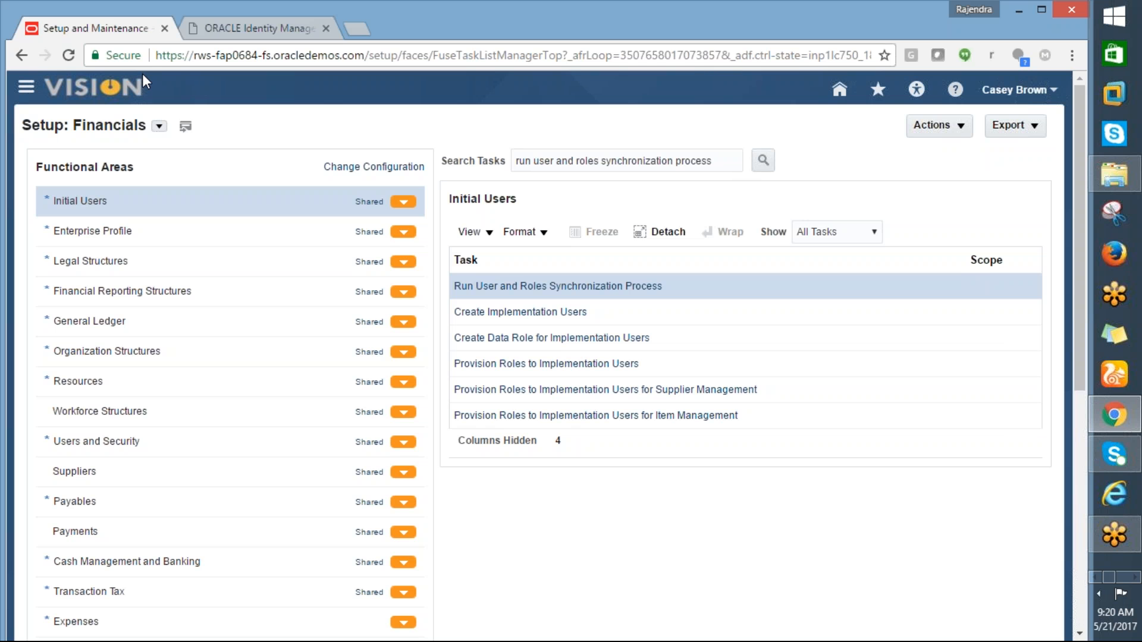
left_click(523, 286)
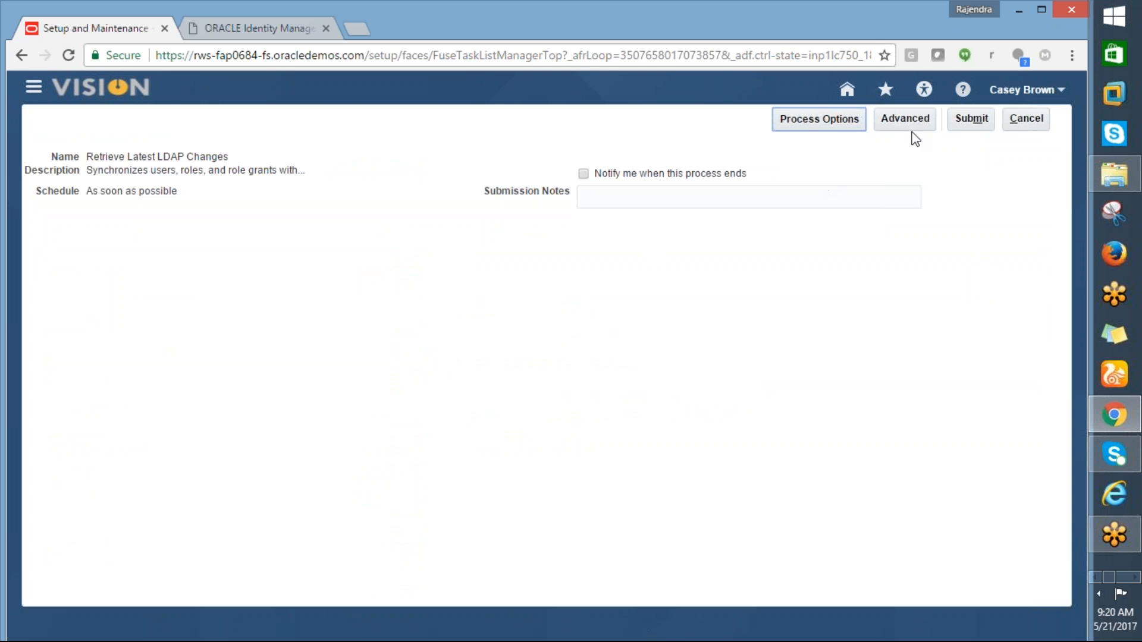
left_click(970, 119)
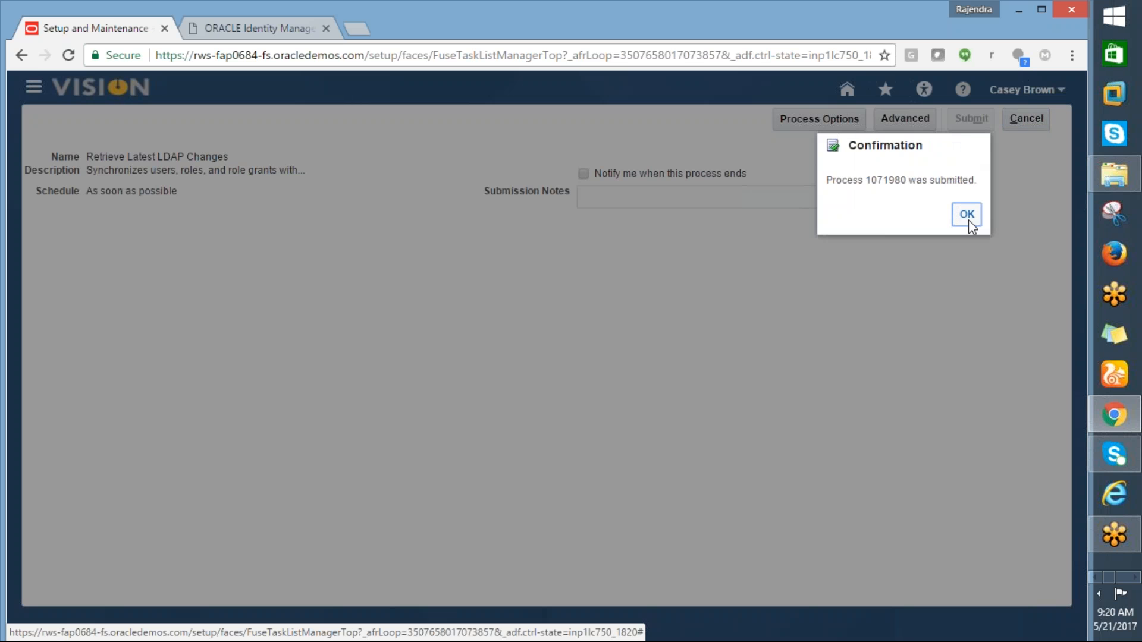
left_click(967, 215)
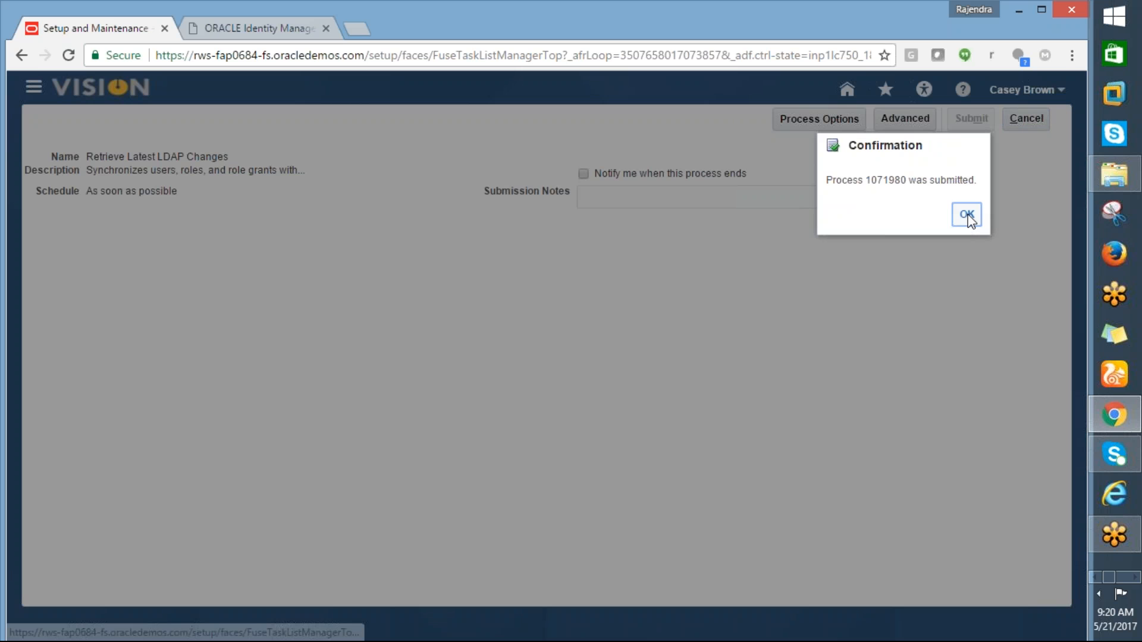
Step: Copy the 'manage procurement agents' task from checklist cell A11 in Excel
key("alt+Tab")
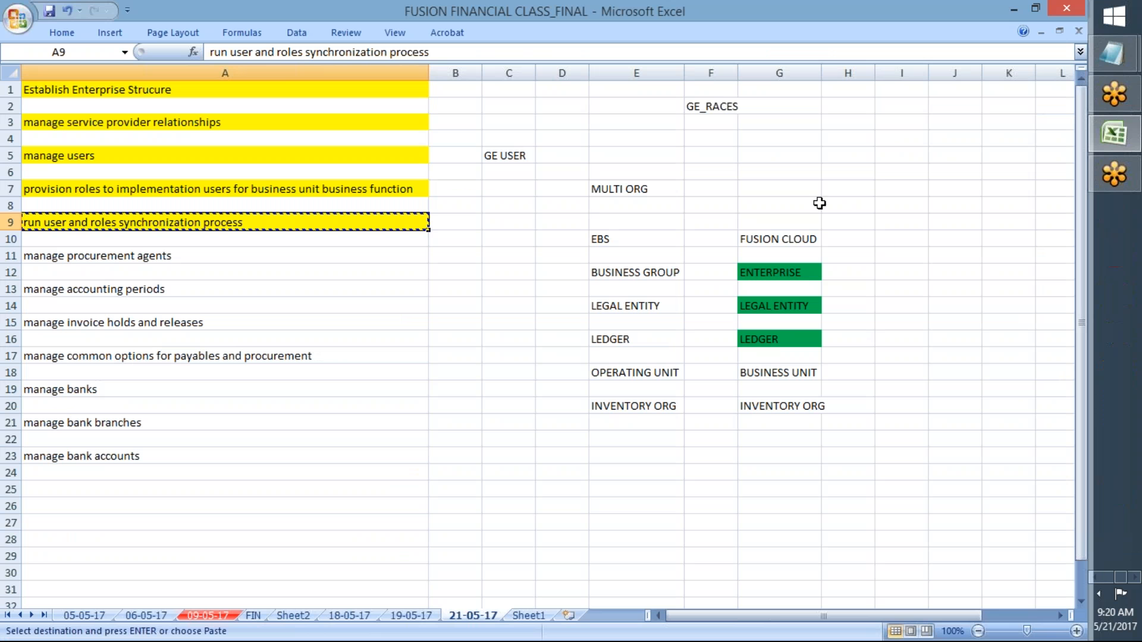
left_click(198, 255)
key("ctrl+c")
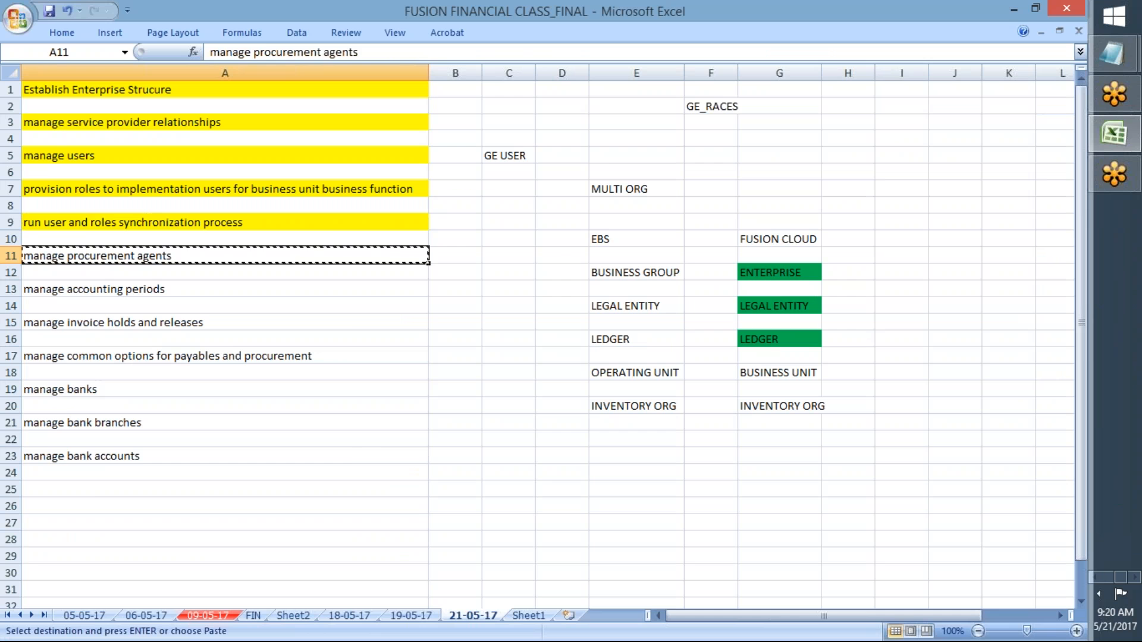
key("Right")
Step: Search tasks for Manage Procurement Agents and open its business unit Select Scope dialog
key("alt+Tab")
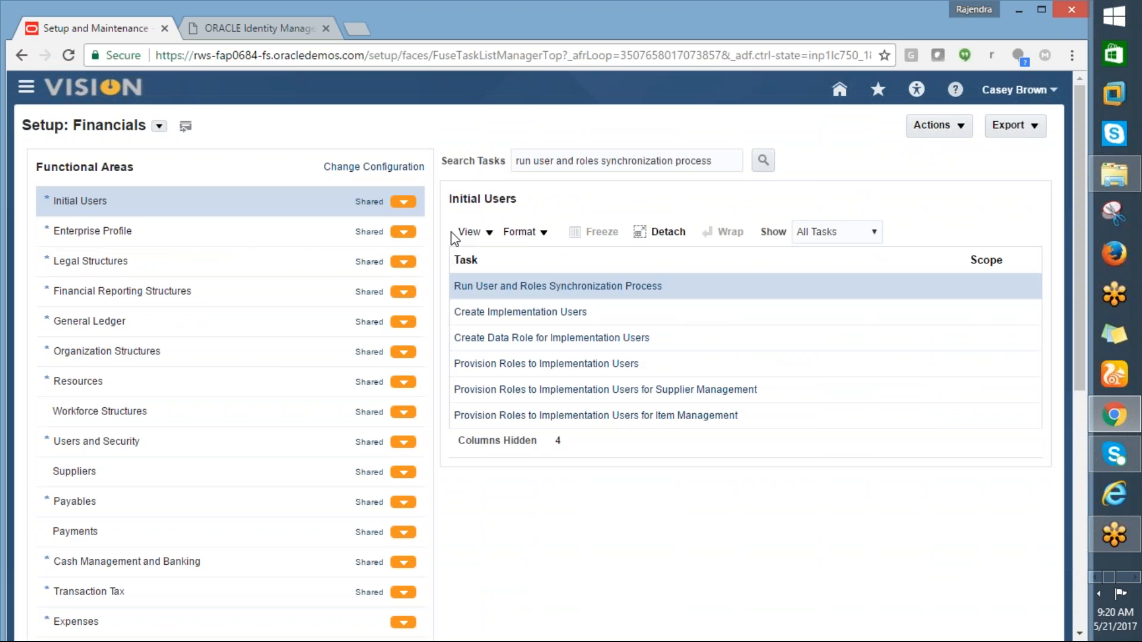
left_click_drag(717, 159, 494, 142)
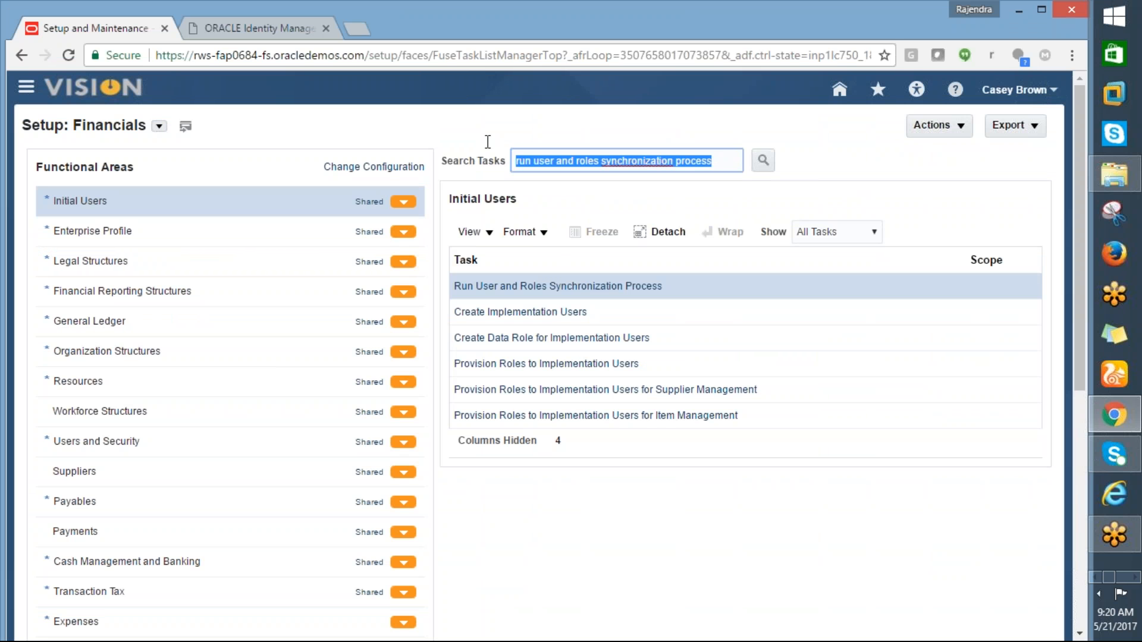
key("ctrl+v")
left_click(763, 160)
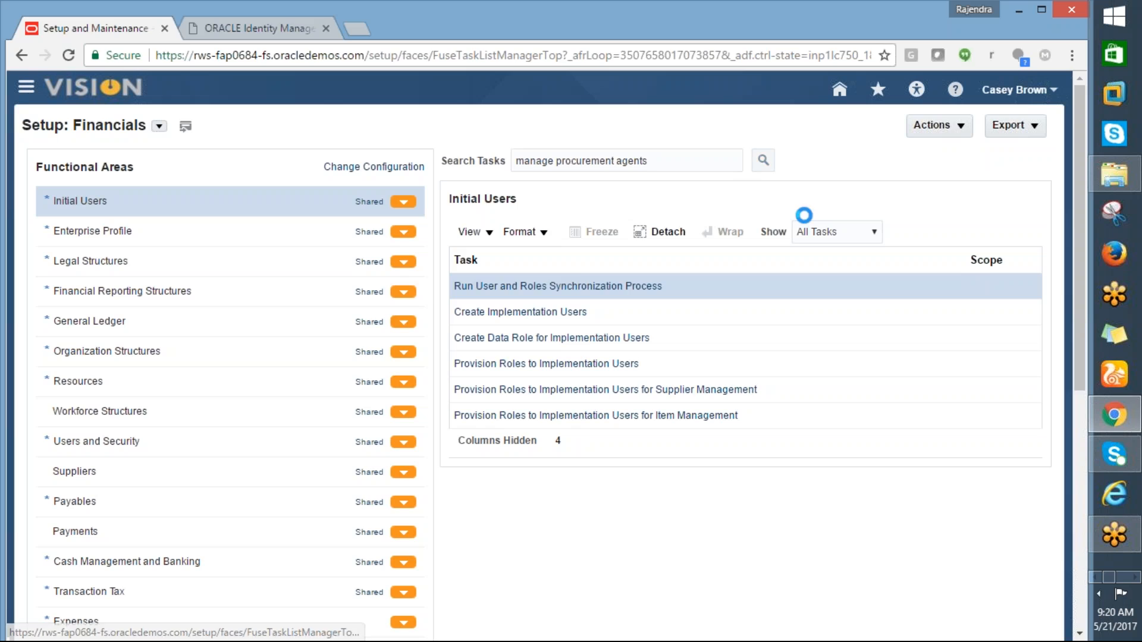
key("alt+Tab")
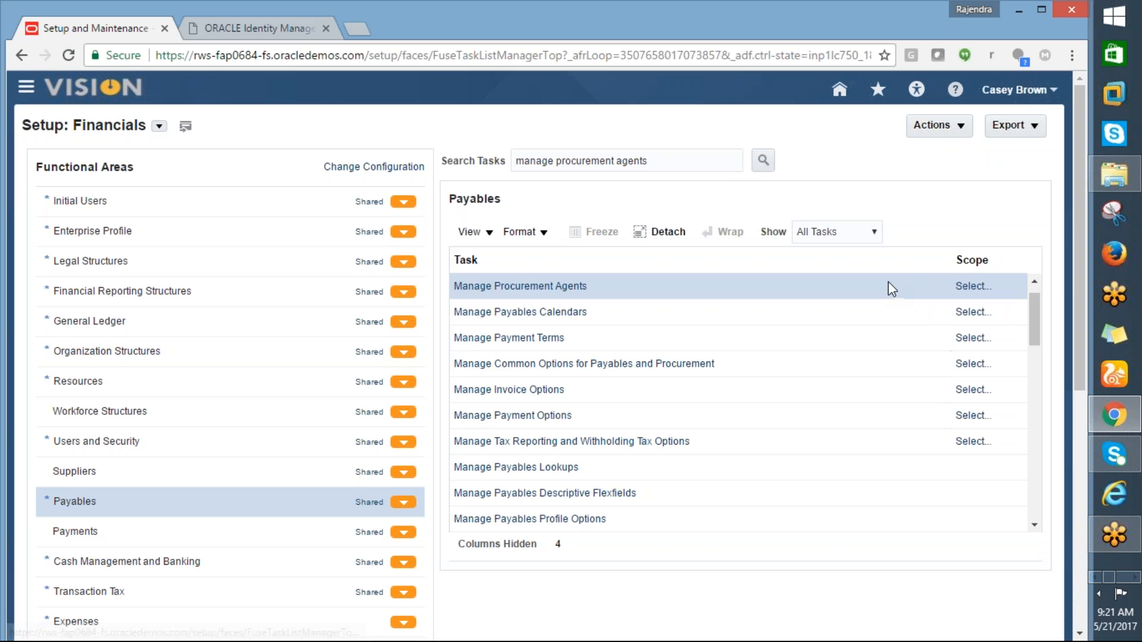
left_click(978, 288)
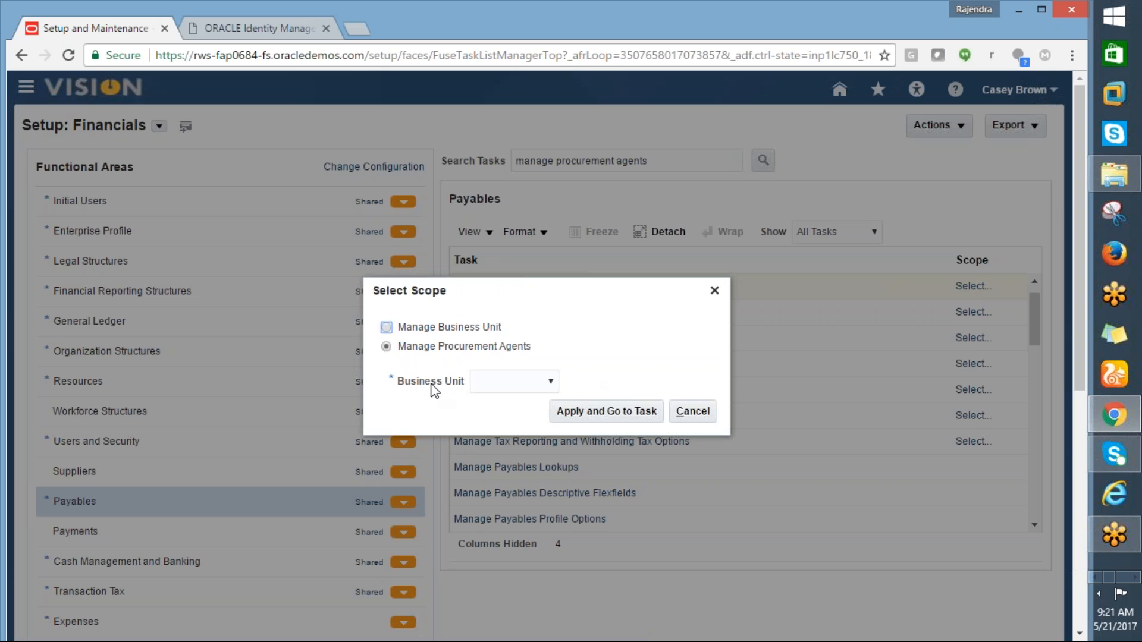
Step: Choose Select and Add for the business unit scope and search business units matching ATL%
left_click(550, 382)
left_click(500, 424)
left_click(606, 412)
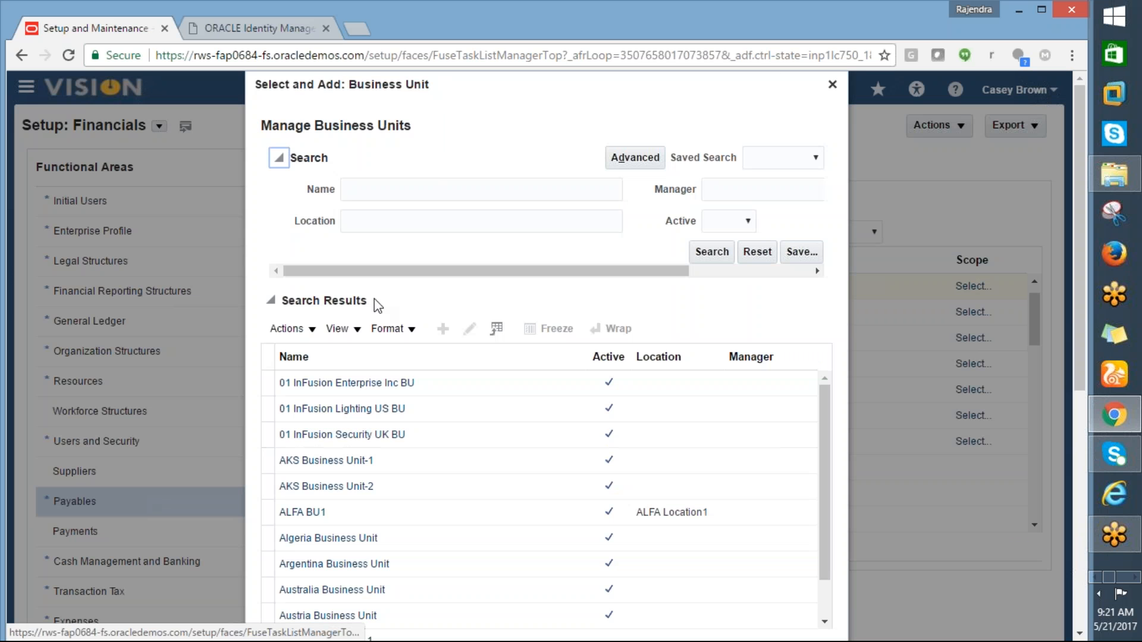
left_click(376, 191)
type("A")
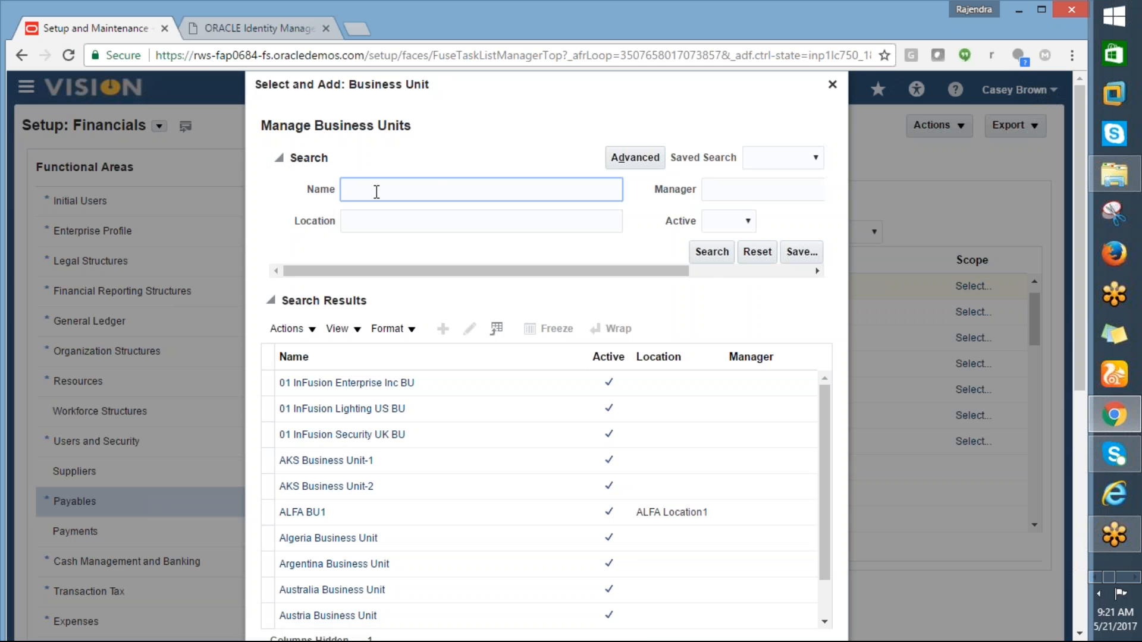
type("TL%")
left_click(717, 256)
left_click(712, 270)
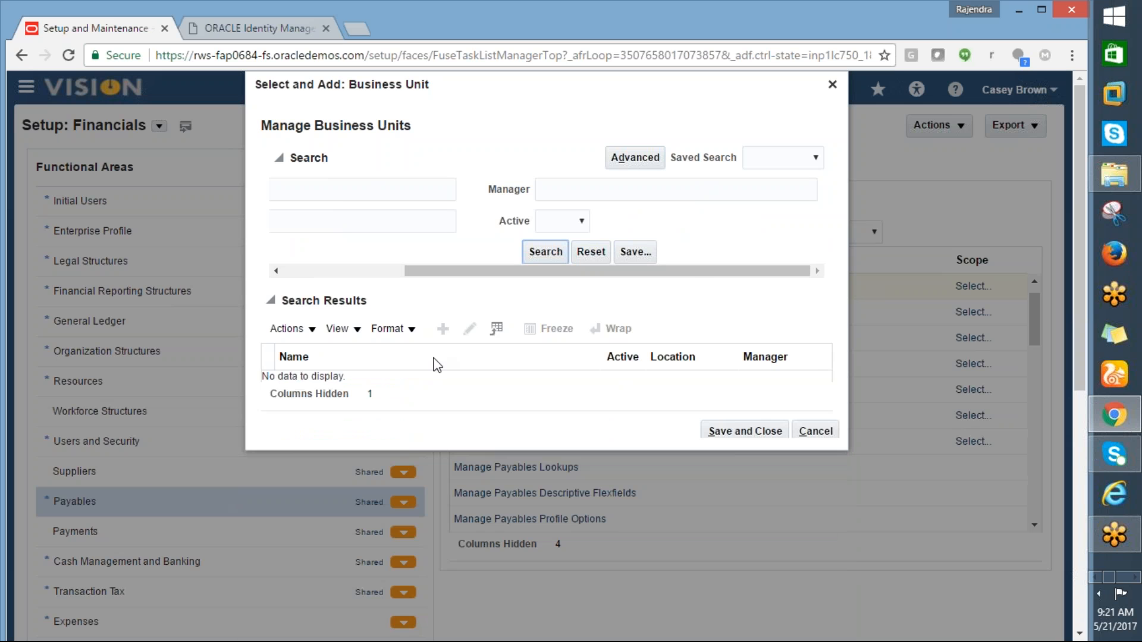
left_click_drag(480, 271, 288, 258)
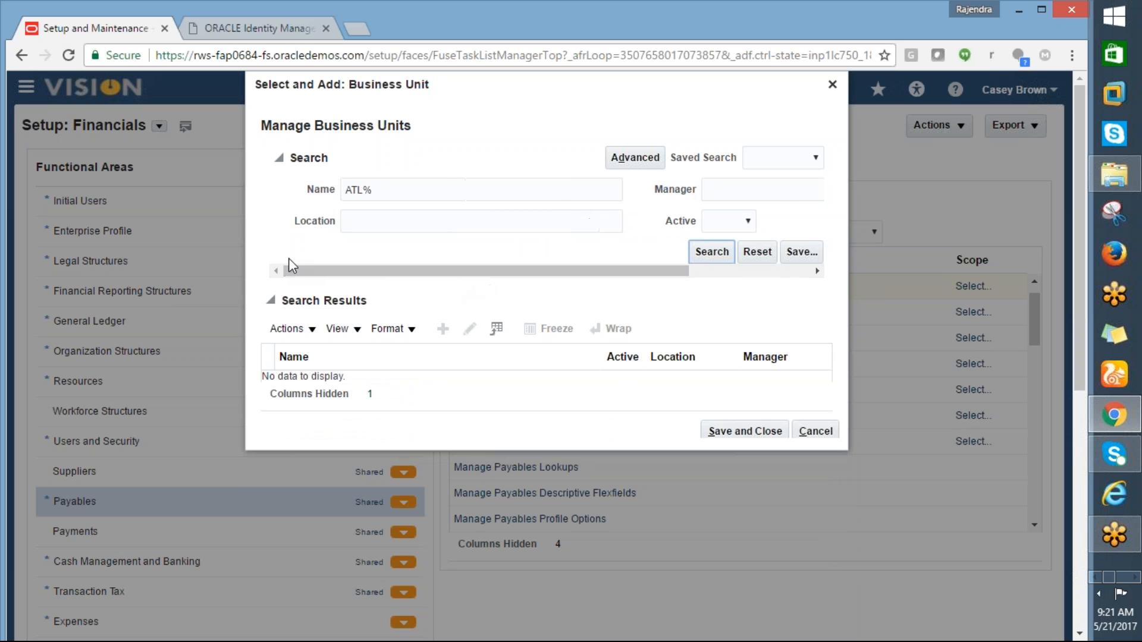
Step: Search business units matching GE%, pick GE_RACES_ATL and save the scope
left_click_drag(379, 193, 314, 197)
type("GE%")
left_click(720, 256)
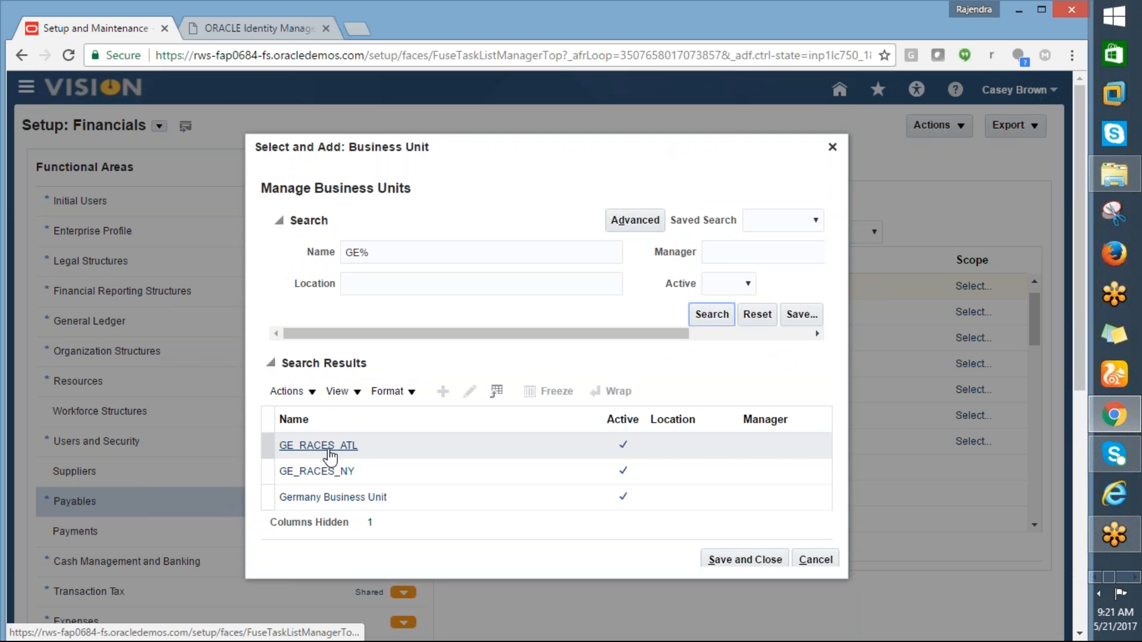
left_click(328, 450)
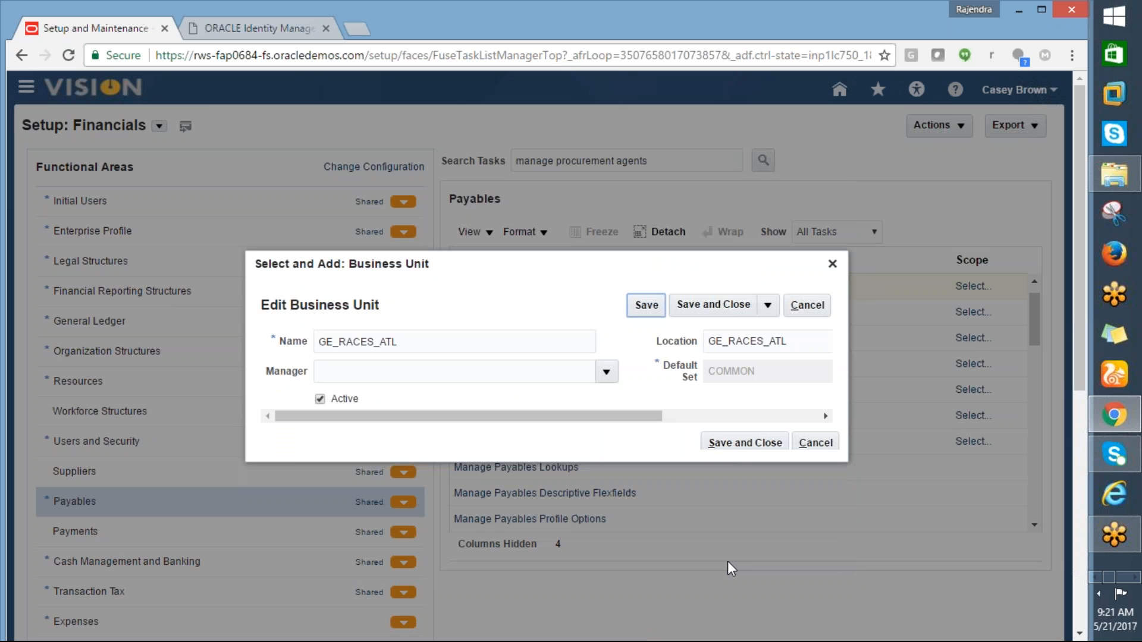
left_click(723, 441)
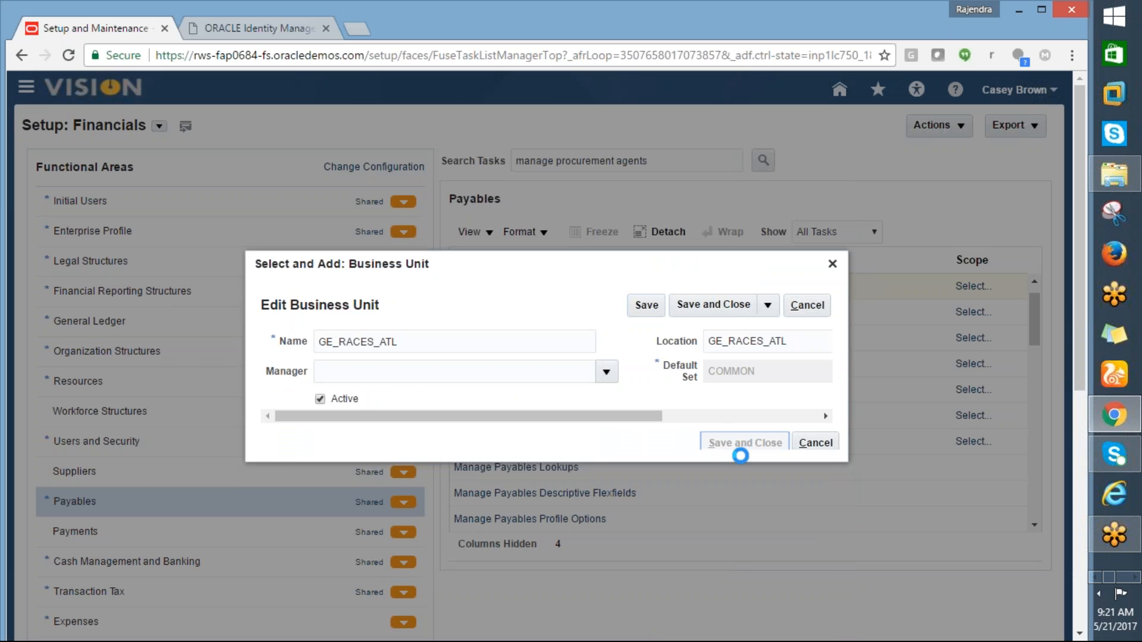
left_click(1067, 23)
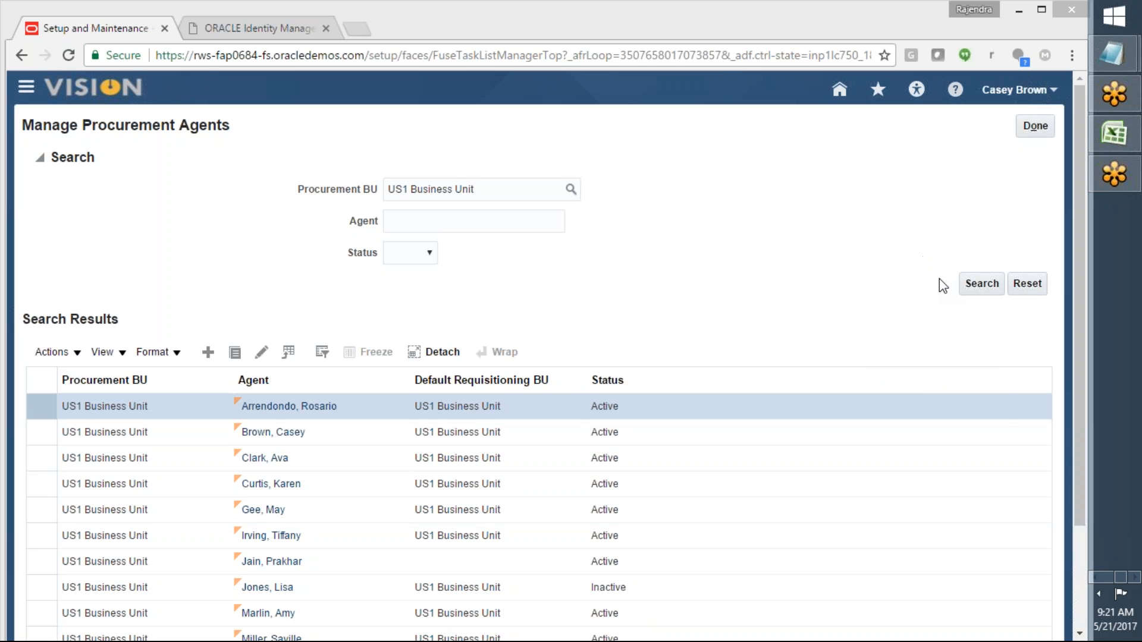
Step: Create a new procurement agent from the Manage Procurement Agents search results
key("alt+Tab")
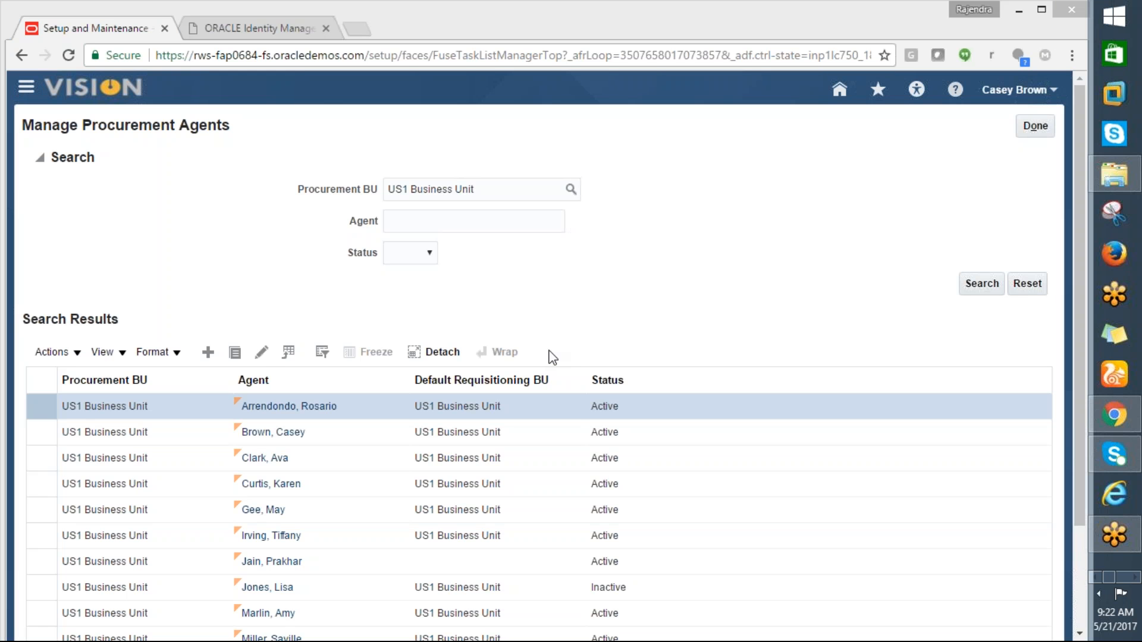
left_click(212, 355)
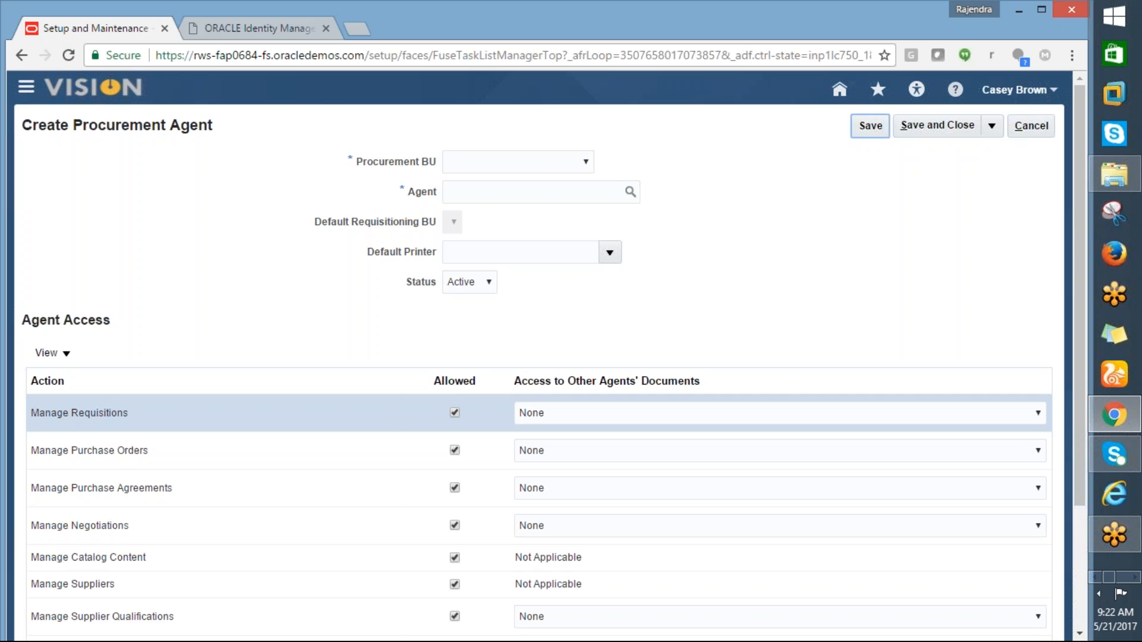
Step: Set the Procurement BU to GE_RACES_NY
left_click(583, 166)
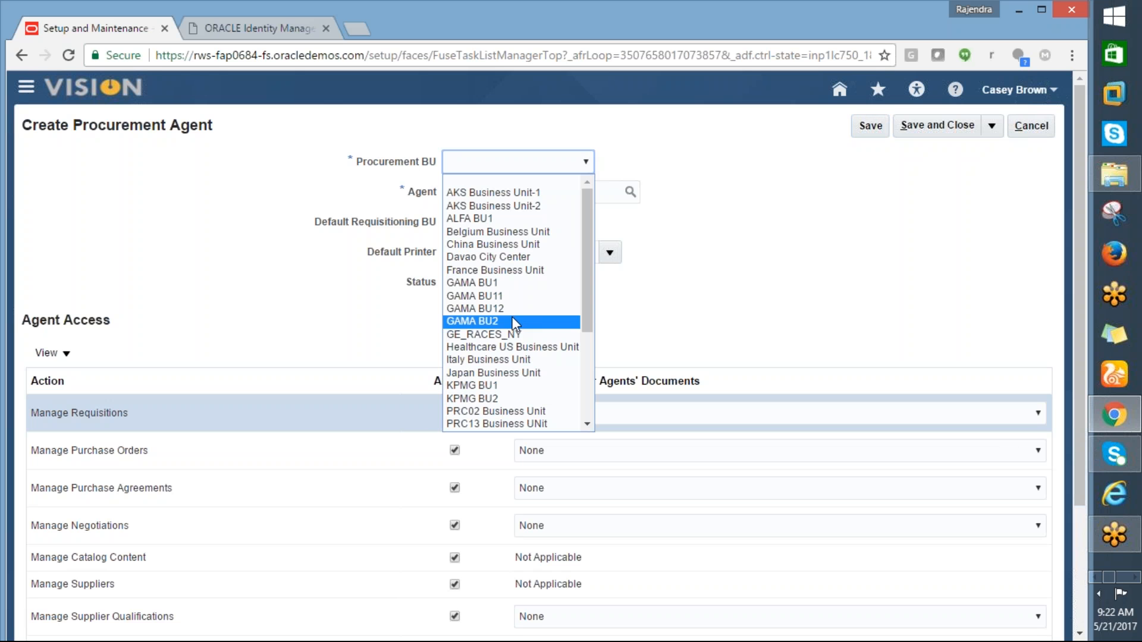
left_click(499, 334)
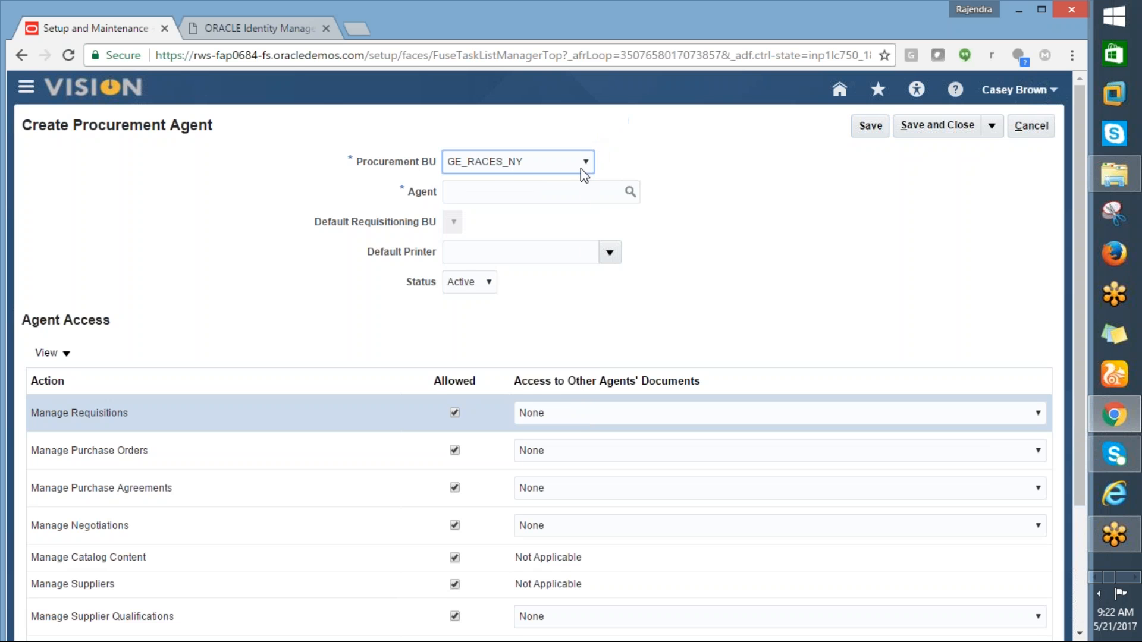
left_click(583, 166)
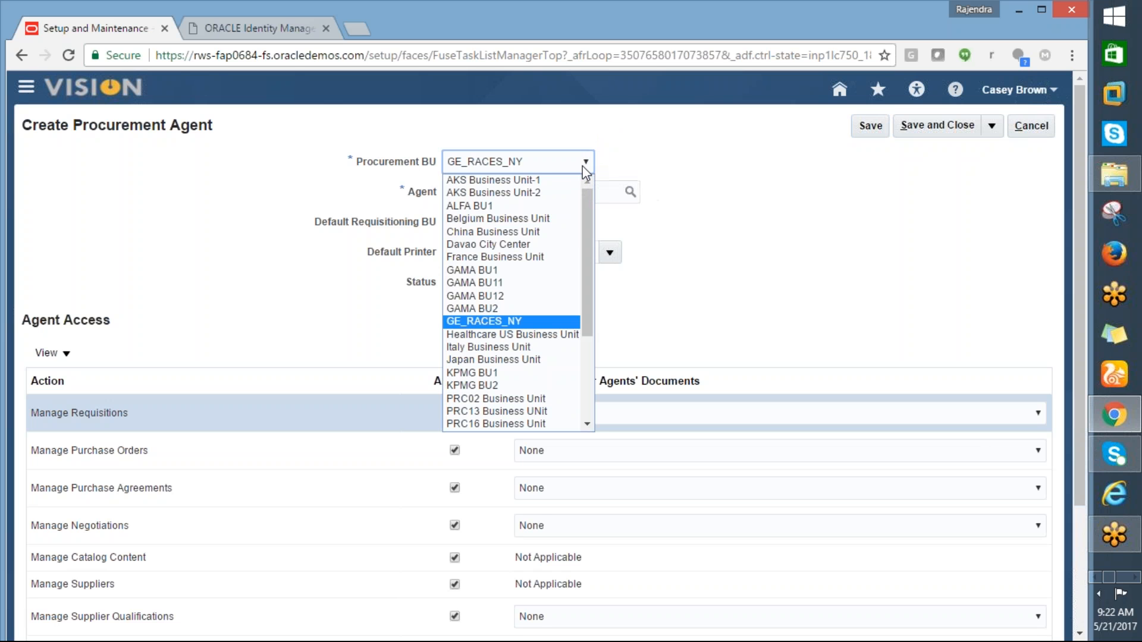
left_click_drag(587, 194, 585, 166)
left_click(535, 271)
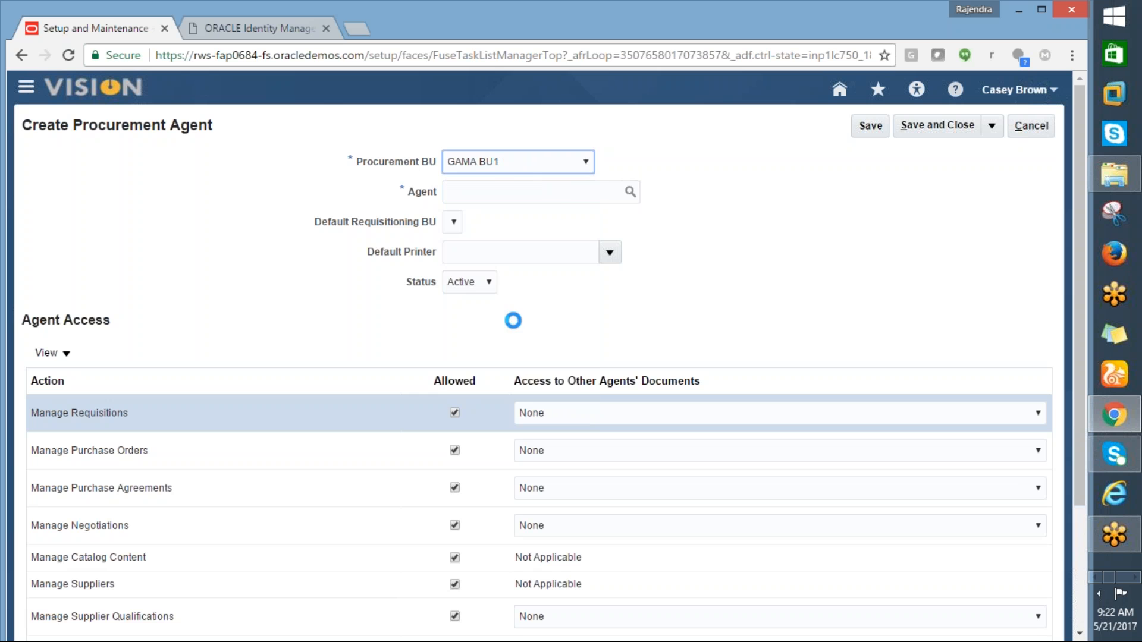
left_click(585, 167)
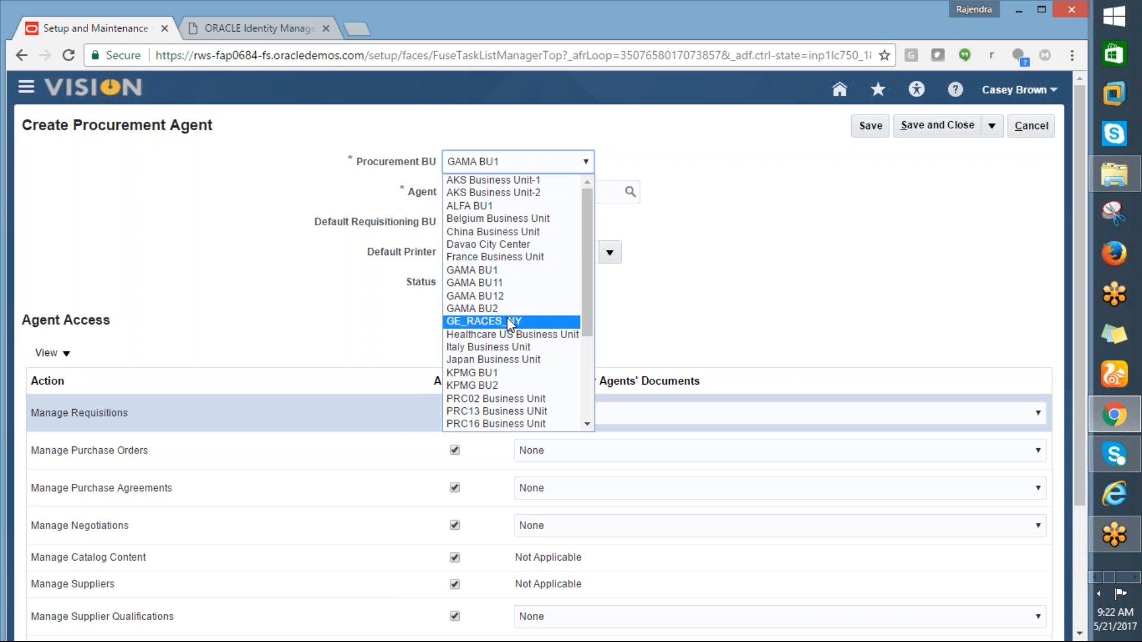
left_click(507, 322)
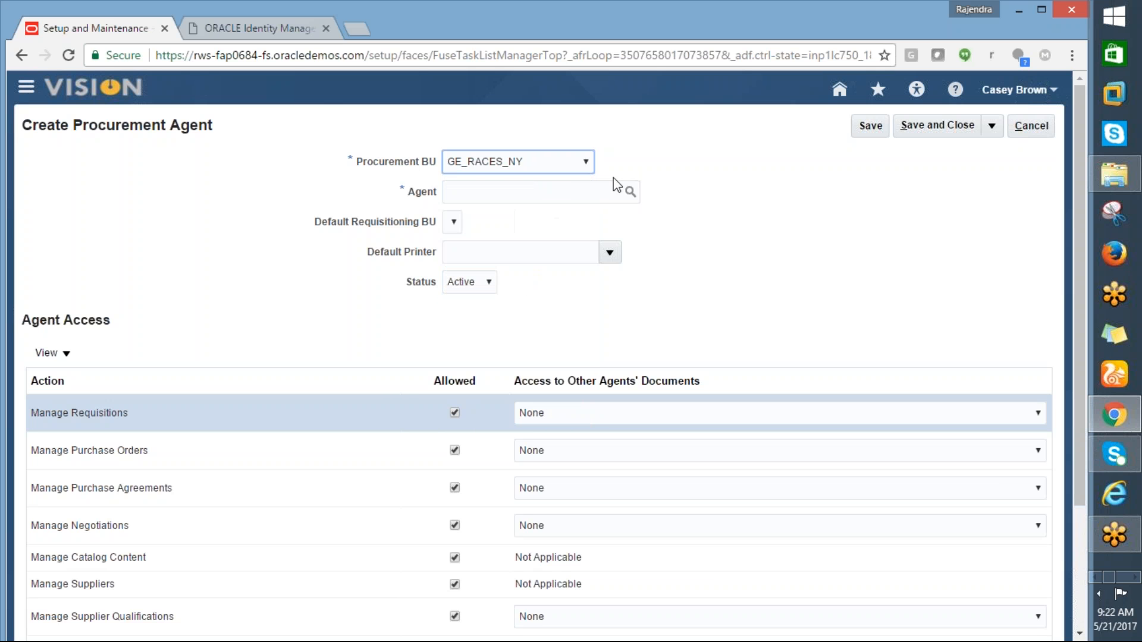
Step: Search agents matching GE% and select the GE user as Agent
left_click(630, 192)
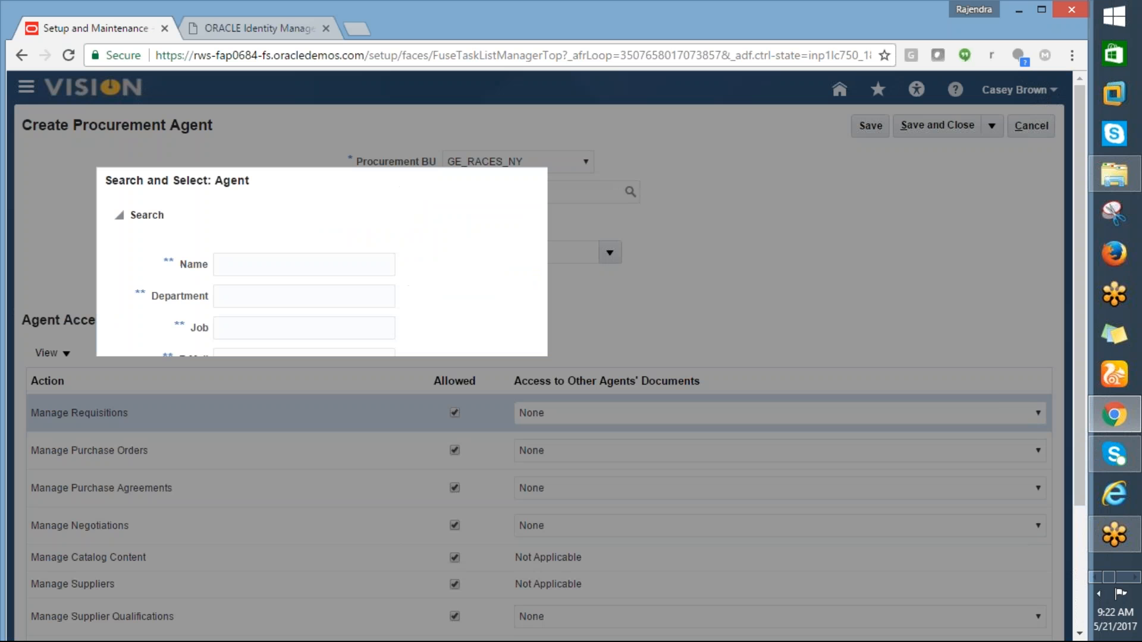
left_click(297, 262)
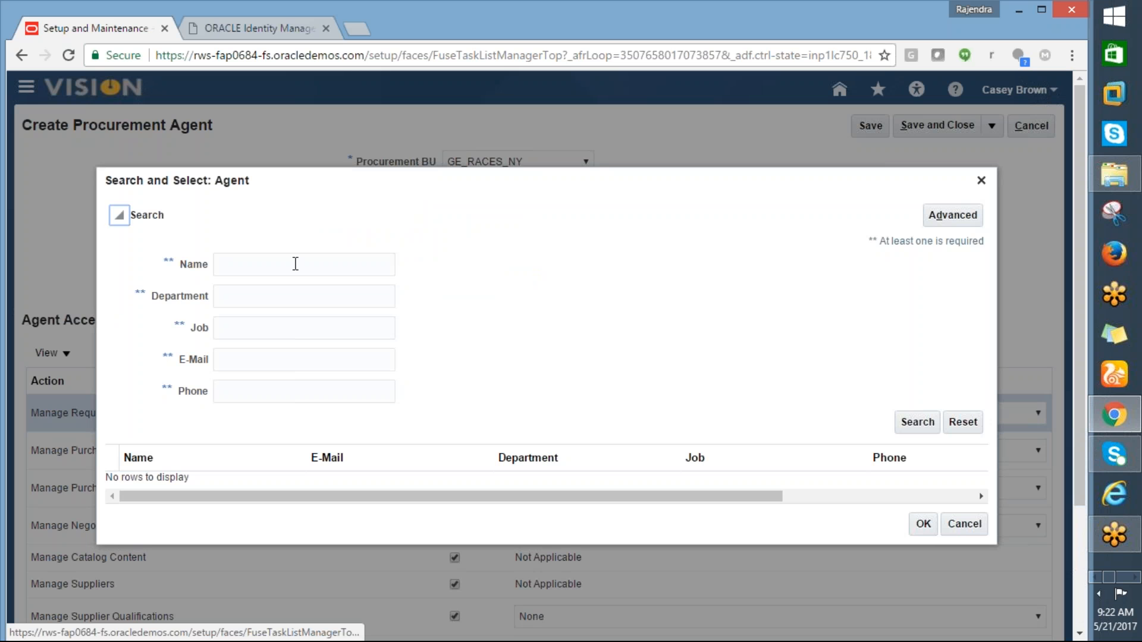
type("GE%")
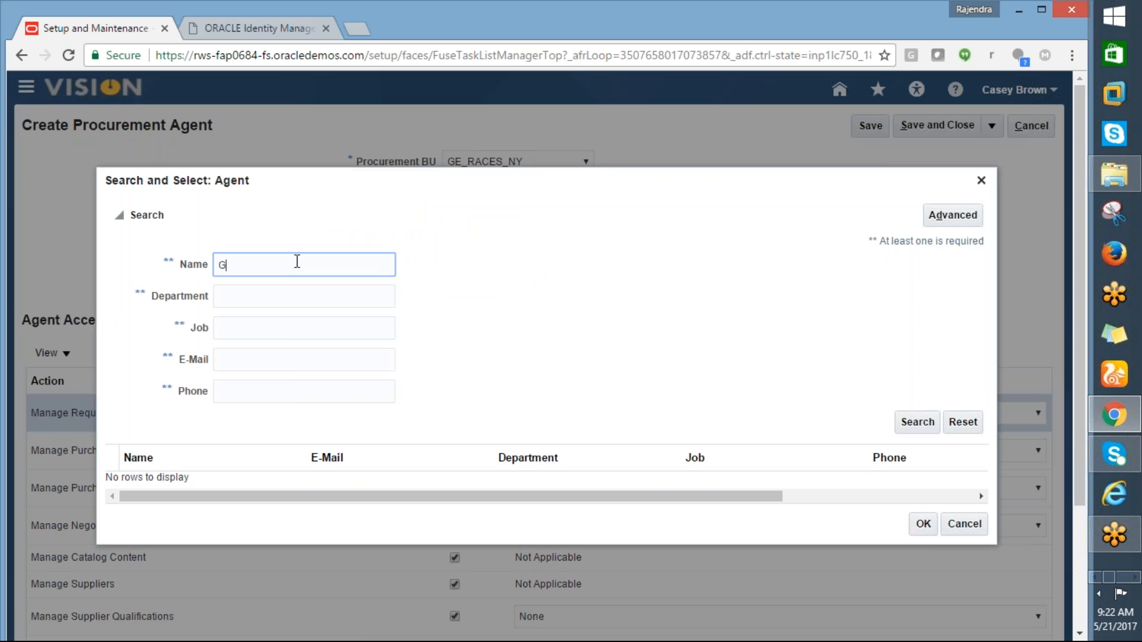
left_click(918, 423)
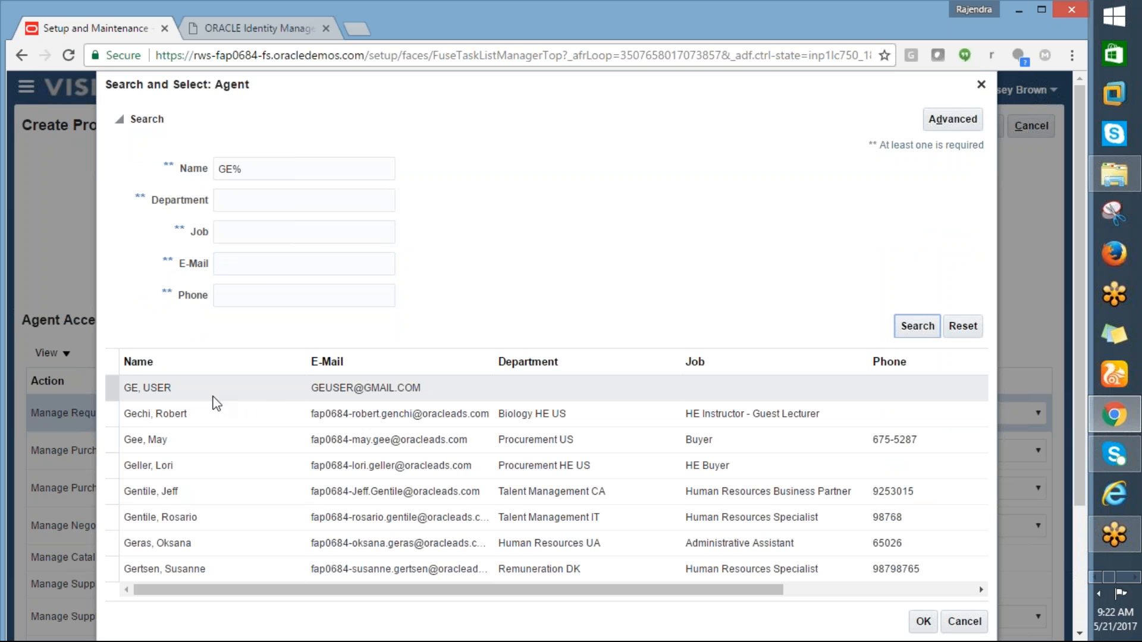
left_click(215, 395)
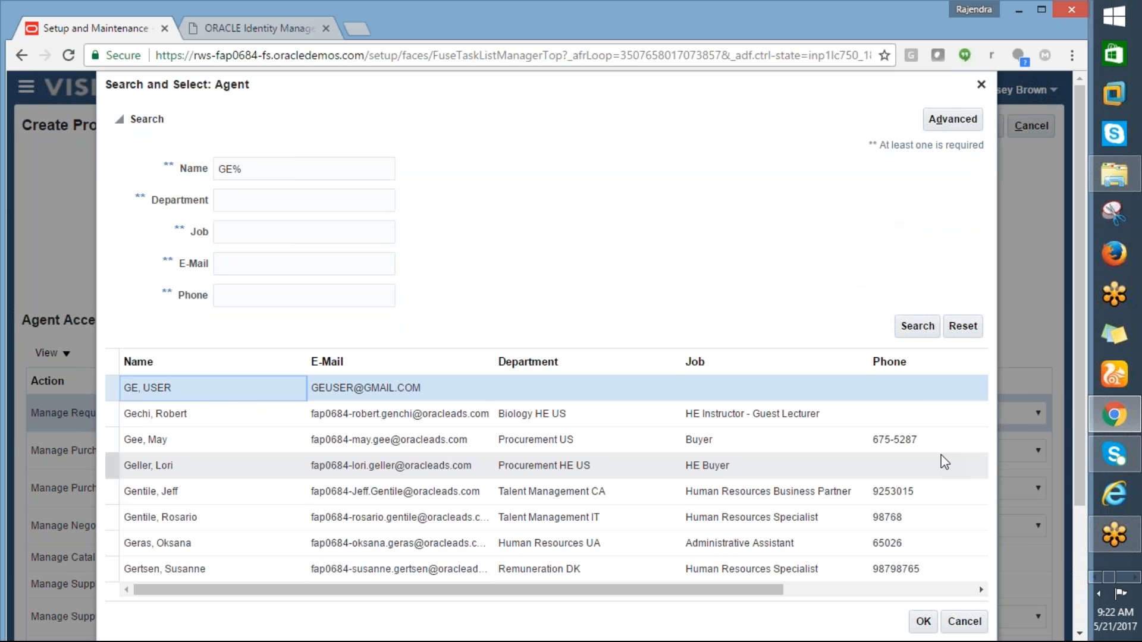
left_click(923, 620)
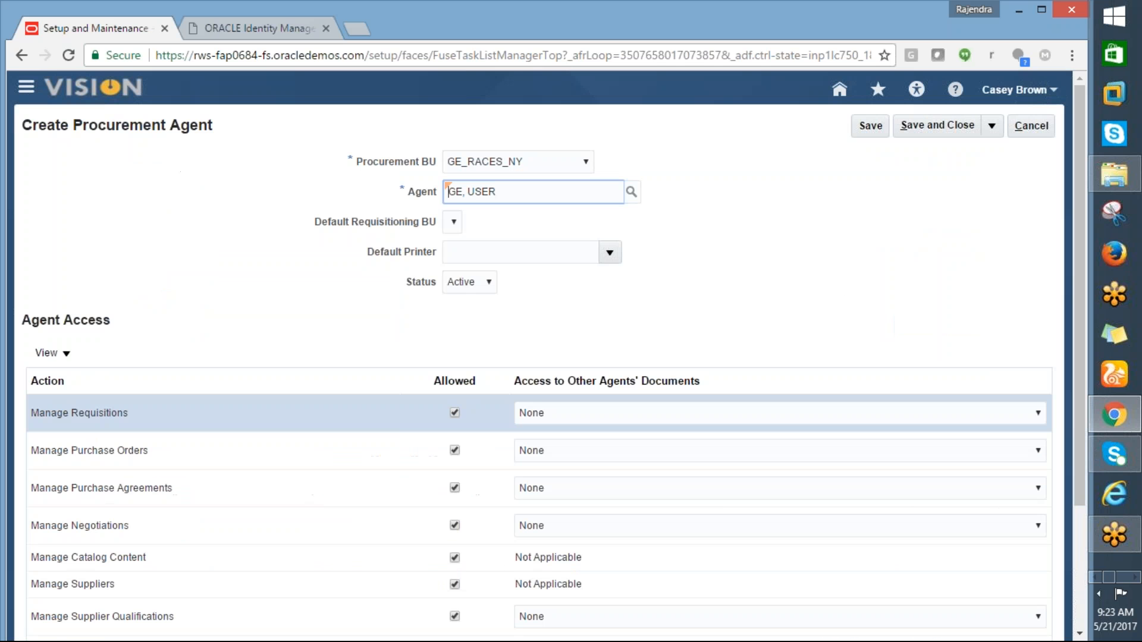
left_click(535, 228)
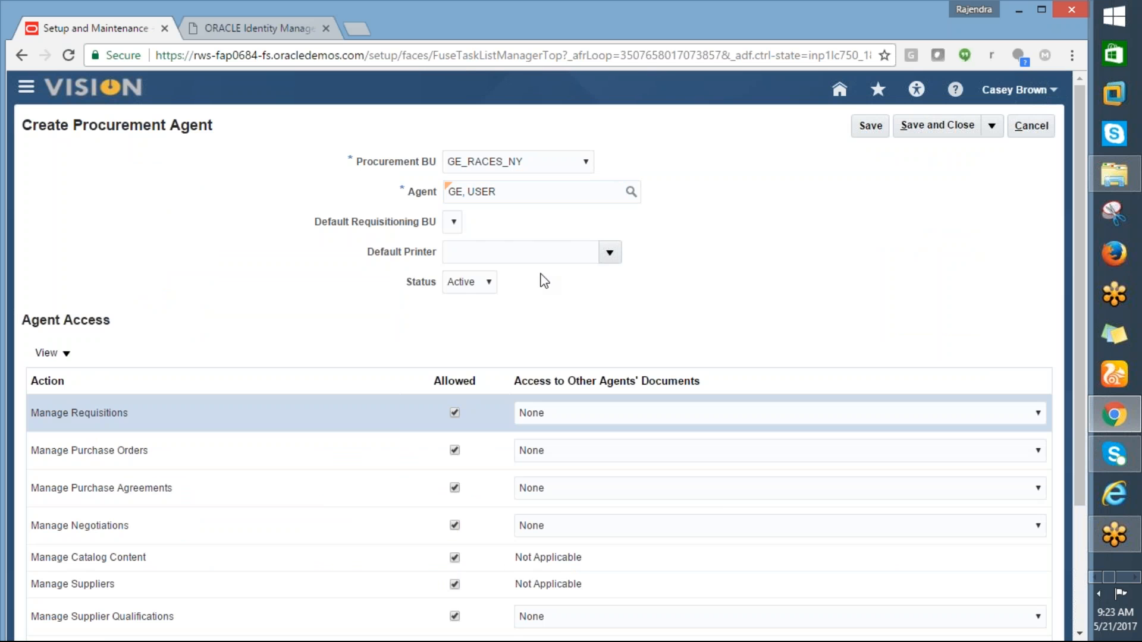
Step: Give requisitions, negotiations, purchase agreements and purchase orders Full access to other agents' documents
left_click_drag(1082, 351, 1092, 441)
mouse_move(1094, 440)
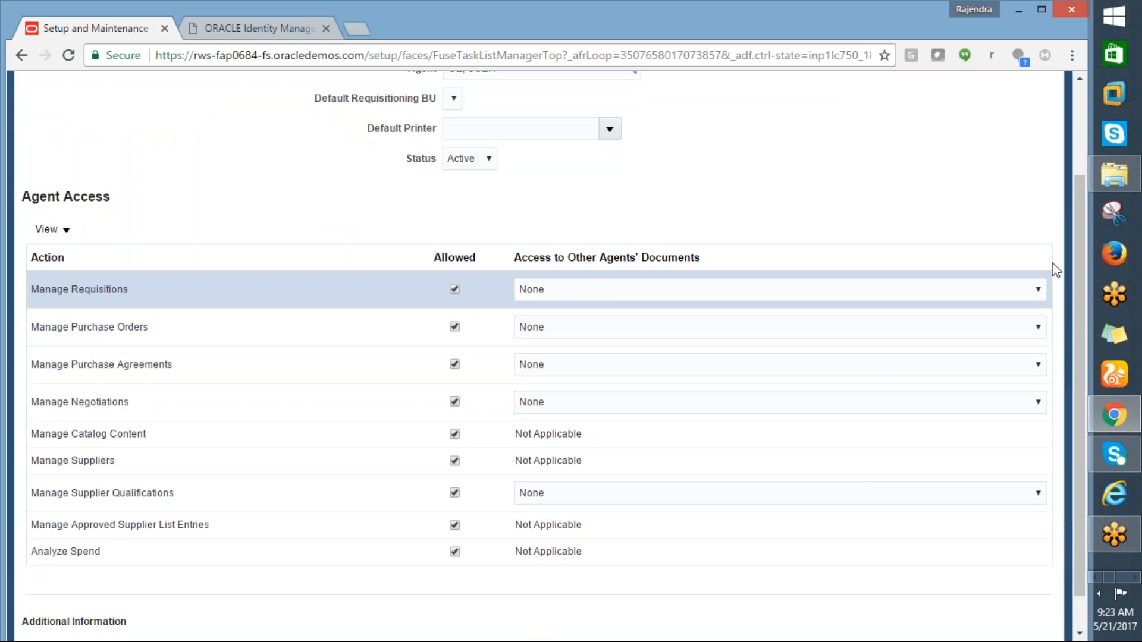
left_click(1039, 288)
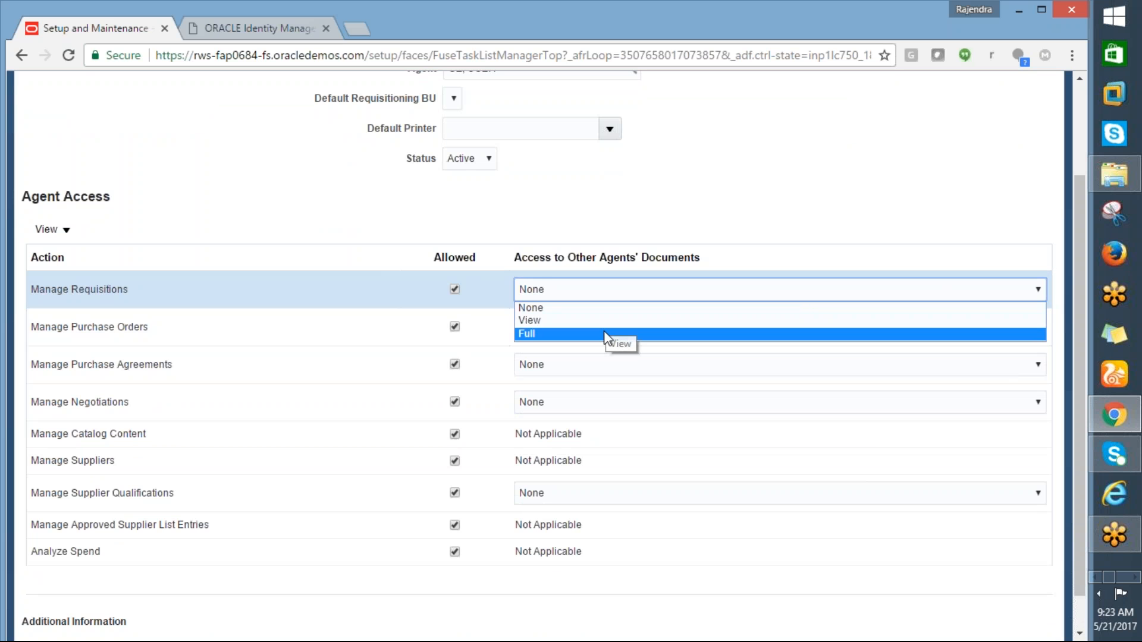
left_click(607, 333)
left_click(1035, 327)
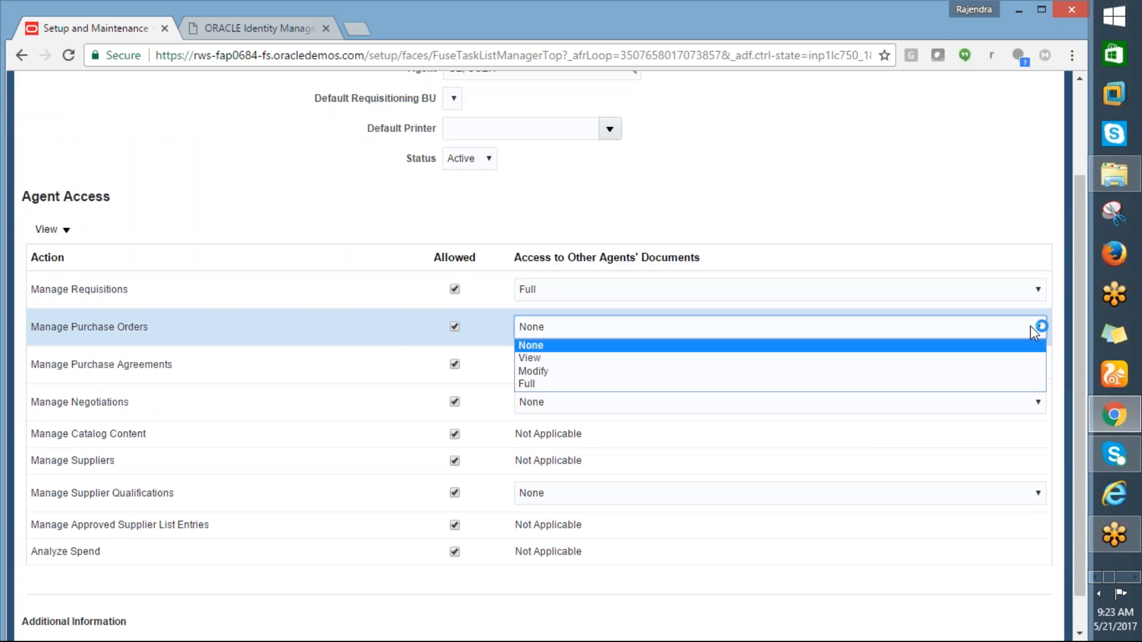
left_click(669, 403)
left_click(606, 444)
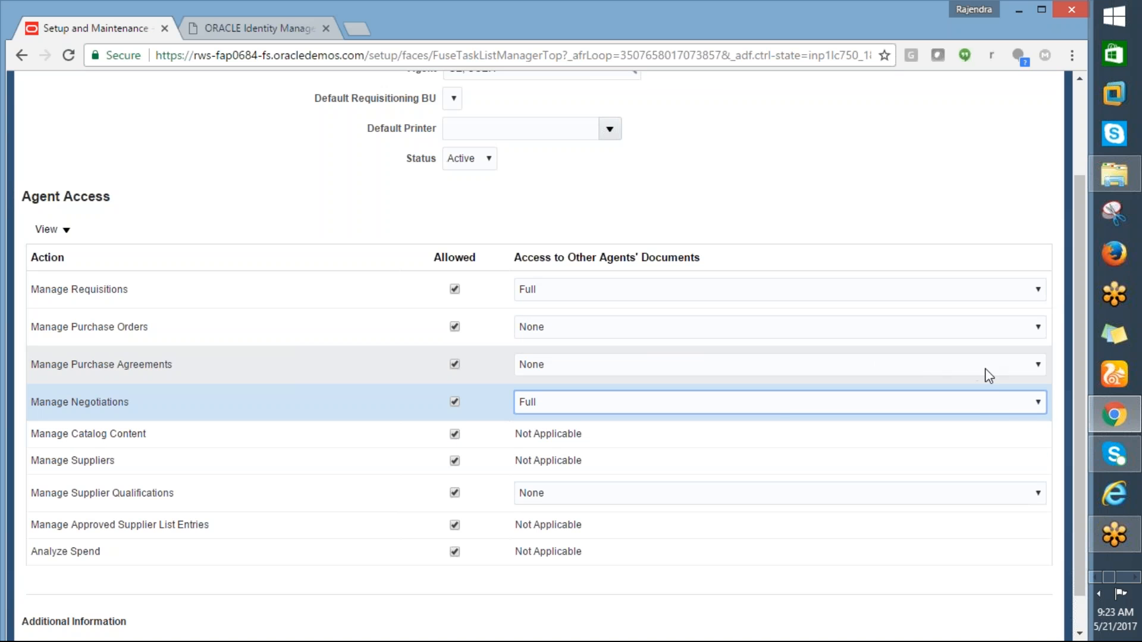
left_click(985, 369)
left_click(569, 420)
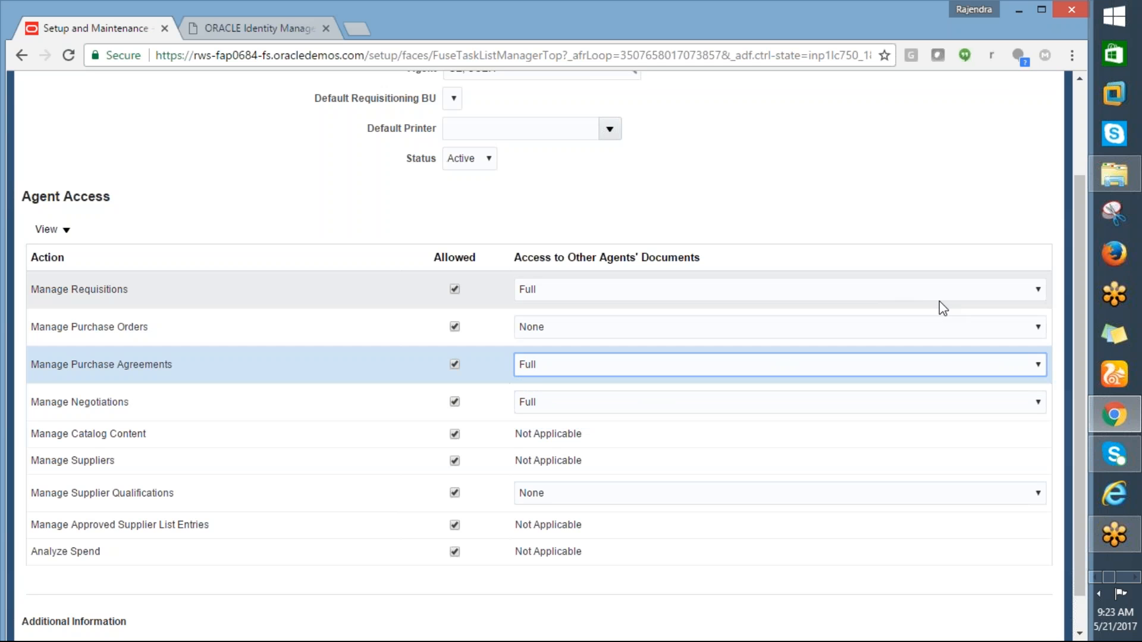
left_click(988, 326)
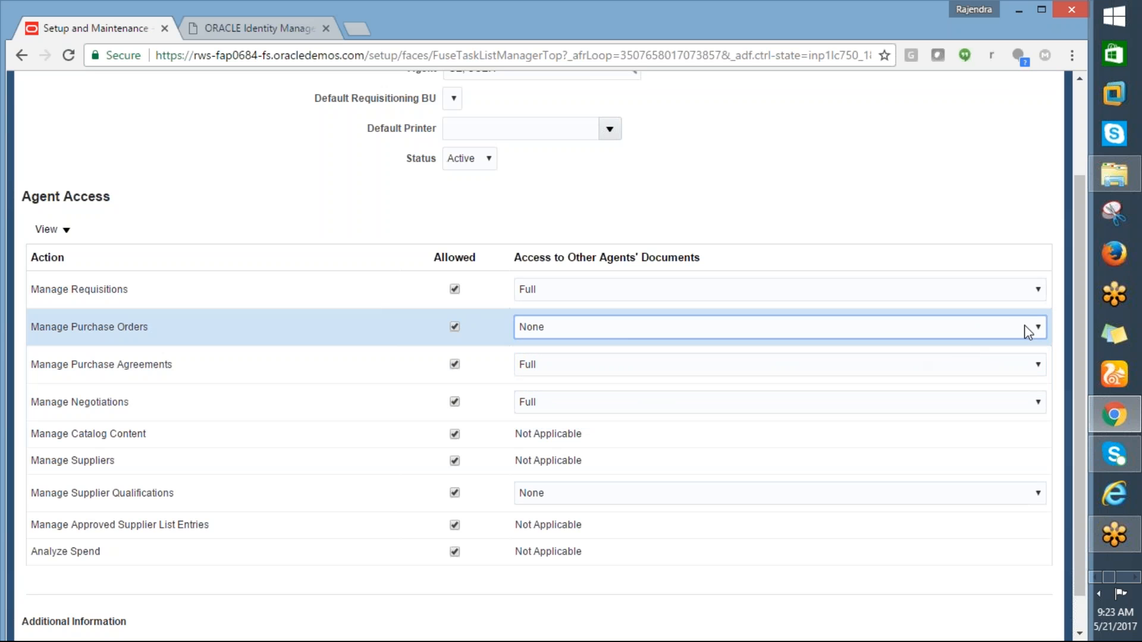
left_click(1037, 326)
left_click(611, 387)
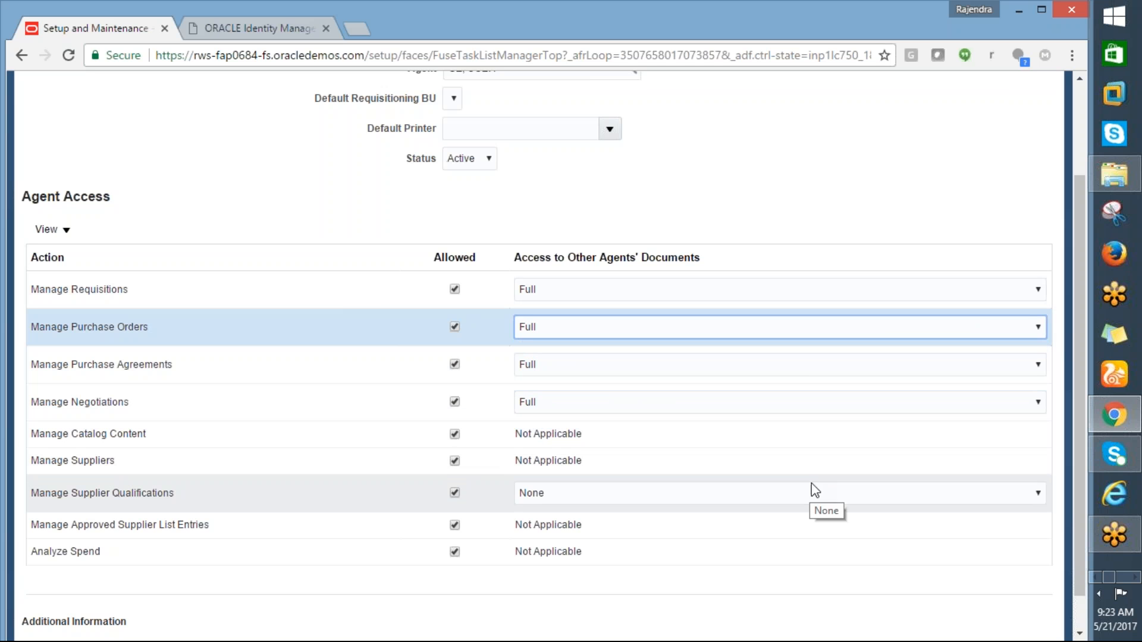
Step: Give supplier qualifications Full access, then save and close the procurement agent
left_click(799, 464)
left_click(786, 441)
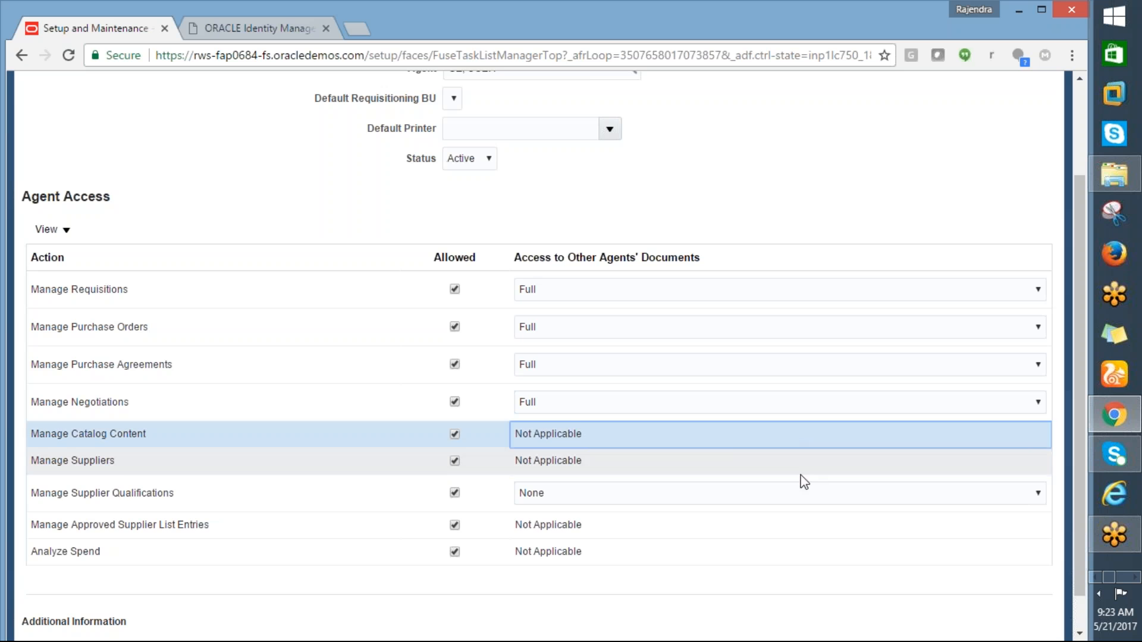
left_click(791, 493)
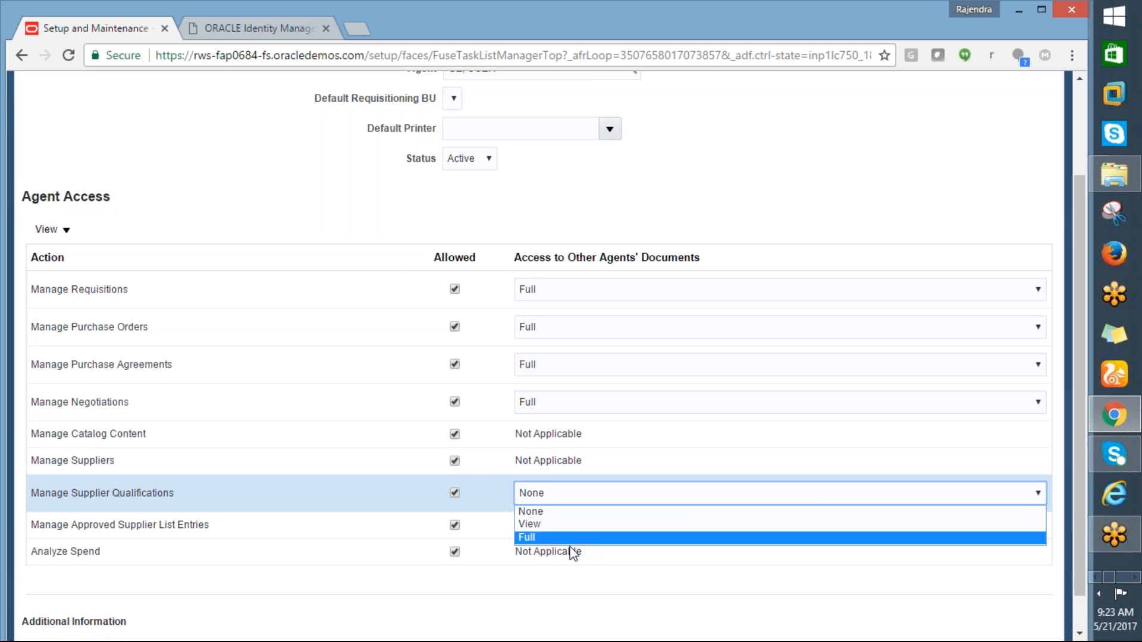
left_click(550, 536)
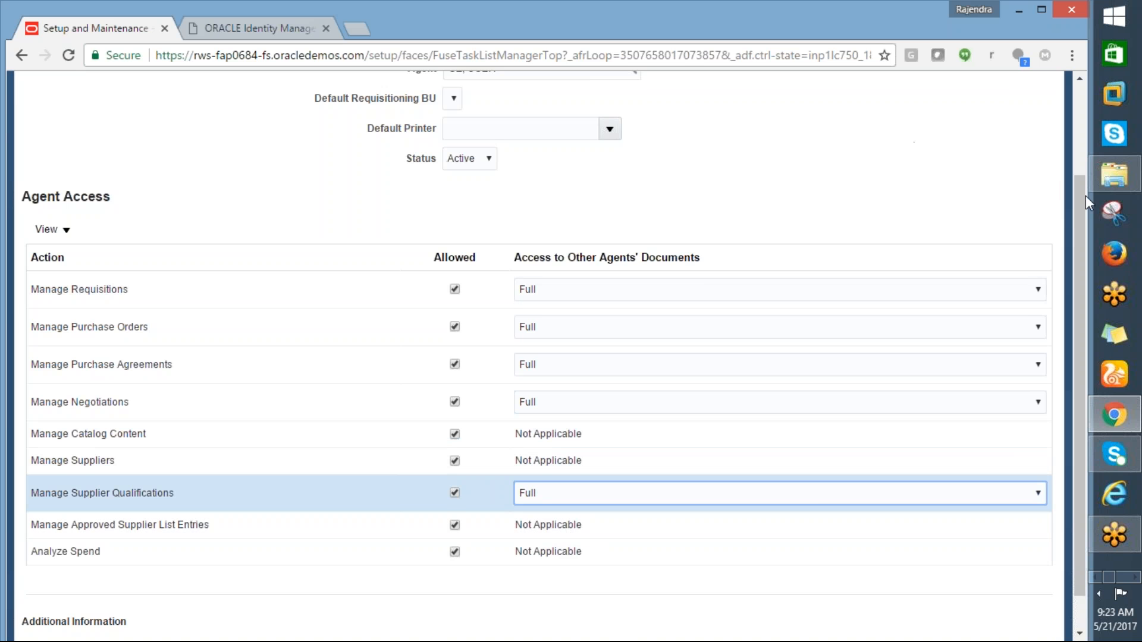
left_click_drag(1079, 190, 984, 112)
left_click(937, 124)
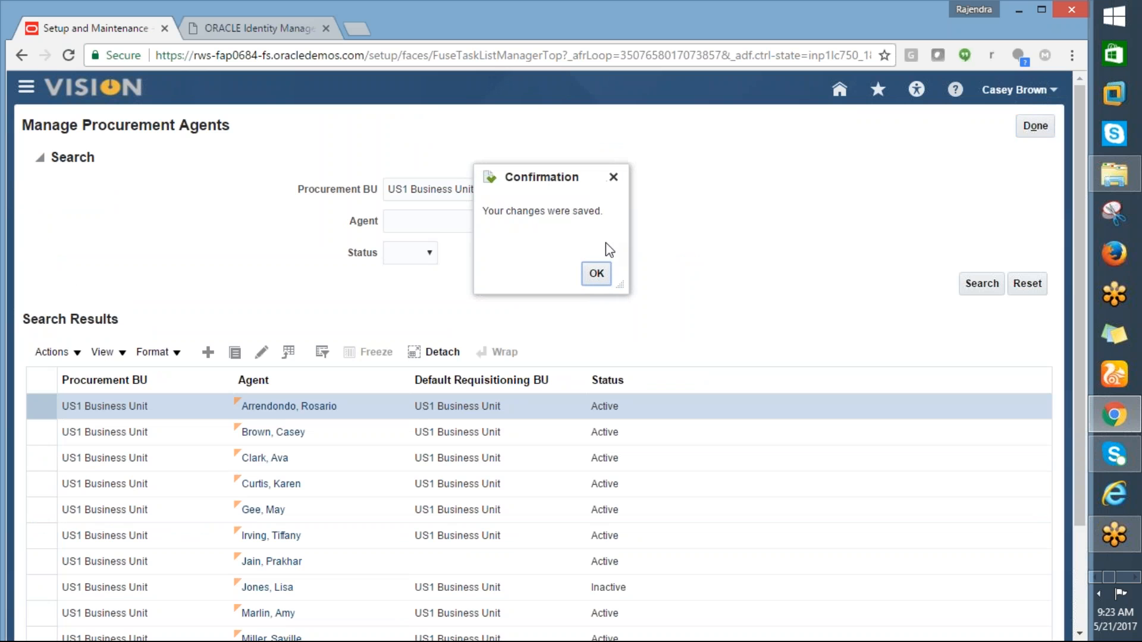
left_click(596, 274)
key("alt+Tab")
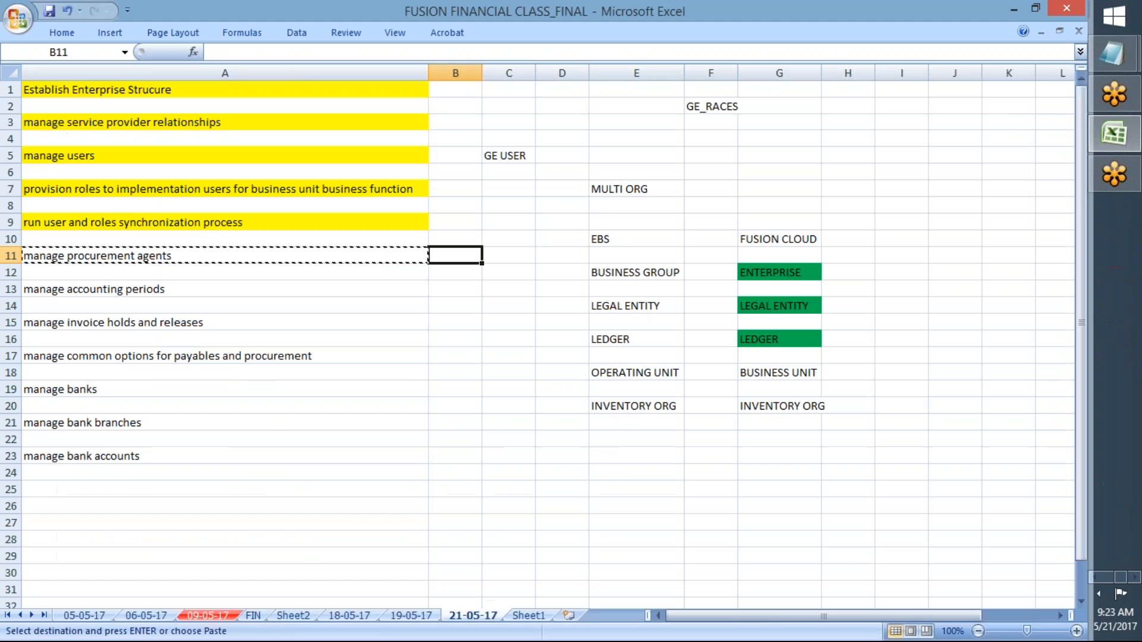
Step: Fill cells B11 and A11 yellow
left_click(61, 32)
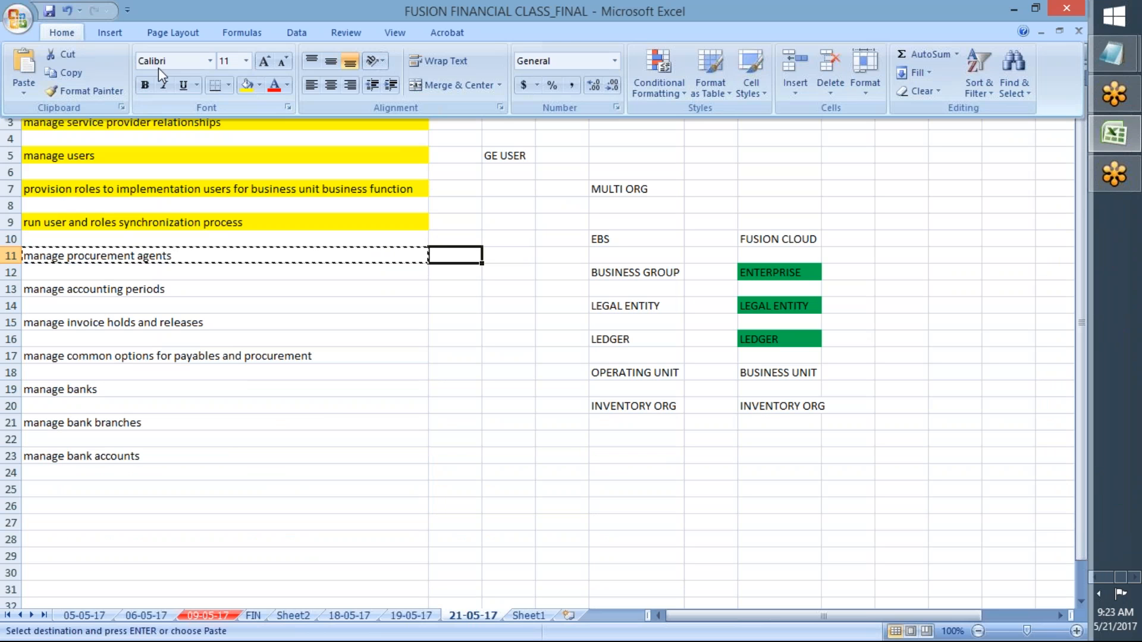
left_click(247, 91)
left_click(142, 257)
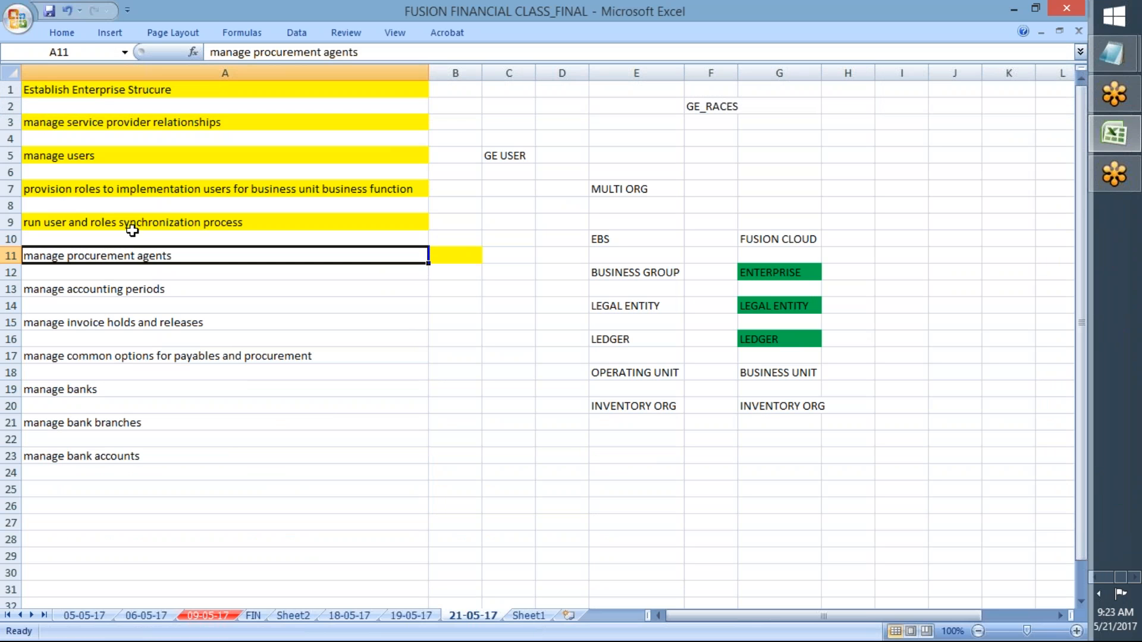
left_click(62, 32)
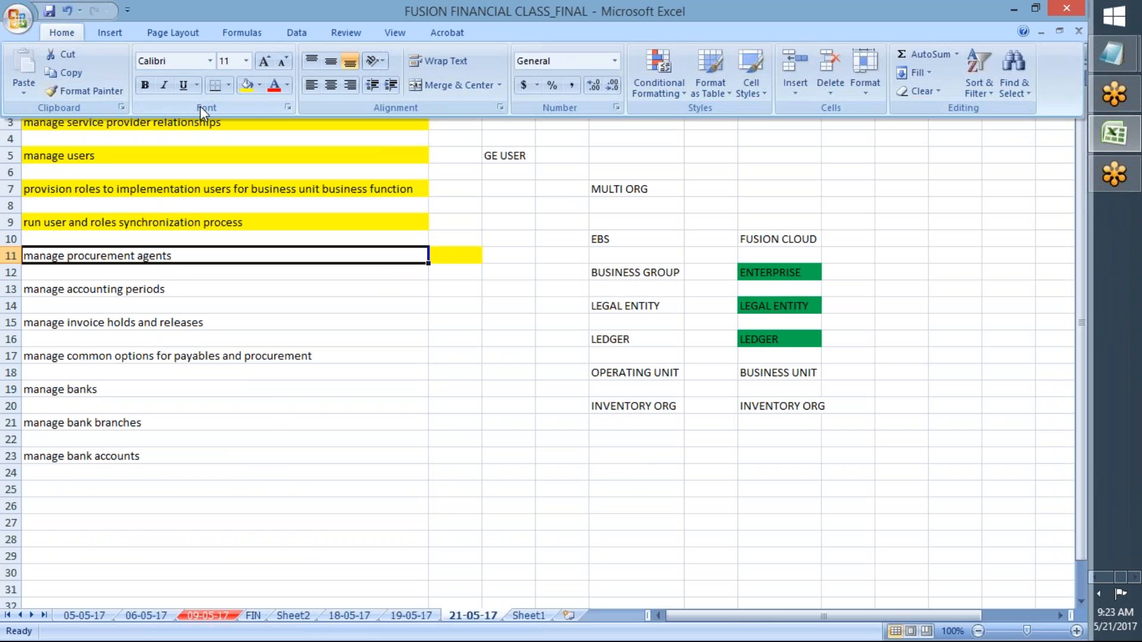
left_click(248, 84)
Step: Copy the 'manage accounting periods' task from cell A13
left_click(156, 287)
key("ctrl+c")
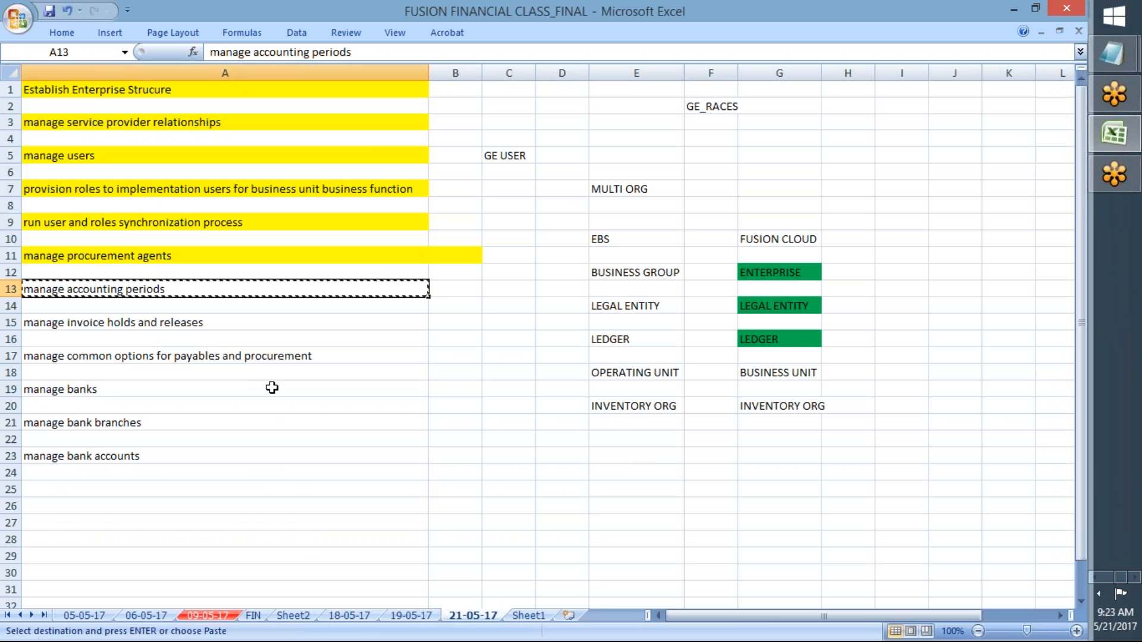
key("alt+Tab")
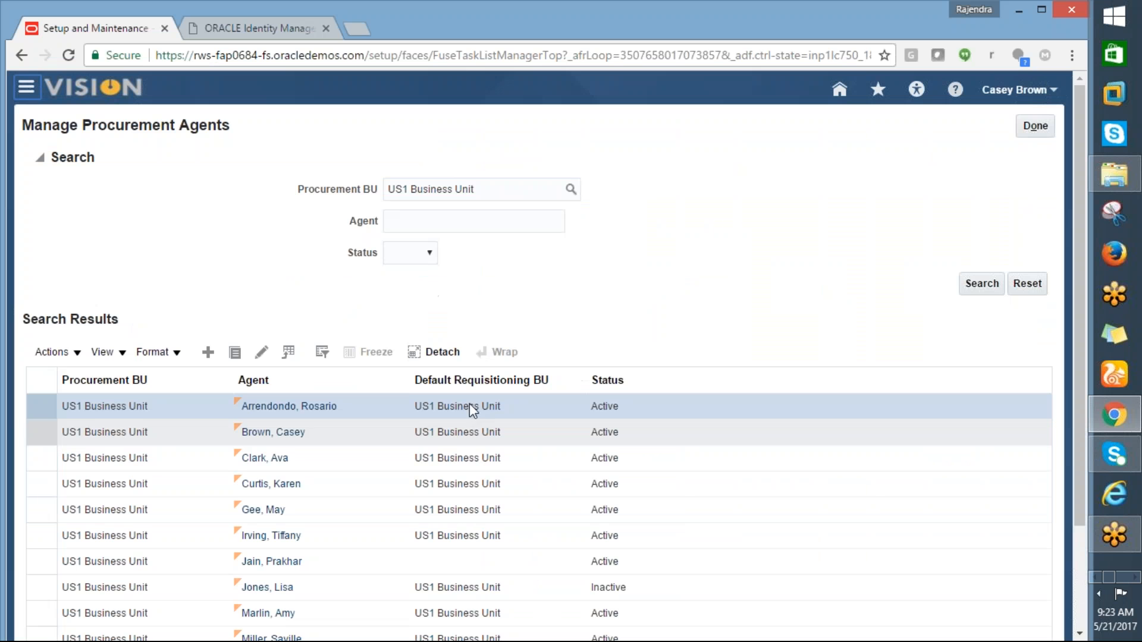
Step: Finish the procurement agents page with Done and go to Payables Dashboard via the Navigator
left_click(1034, 126)
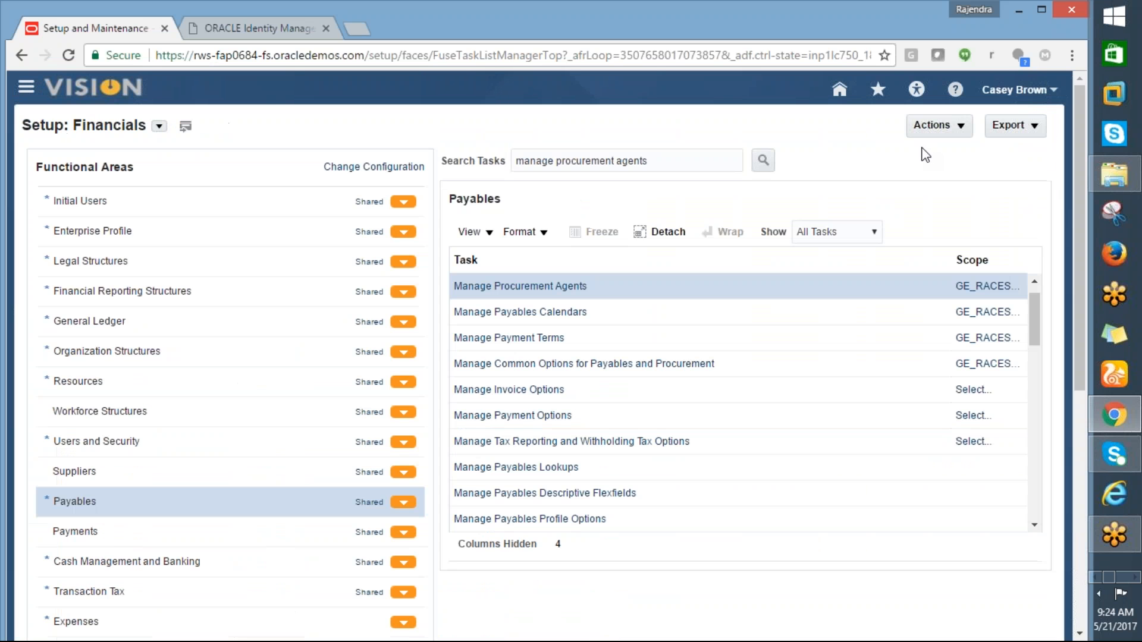
left_click(26, 88)
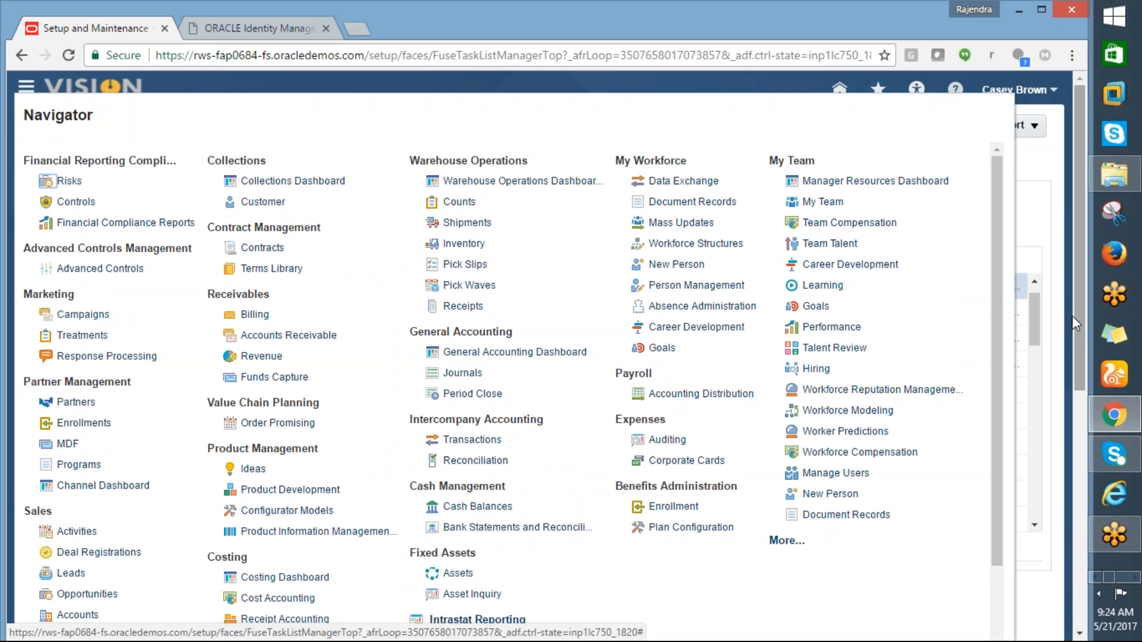
left_click_drag(996, 339, 1007, 433)
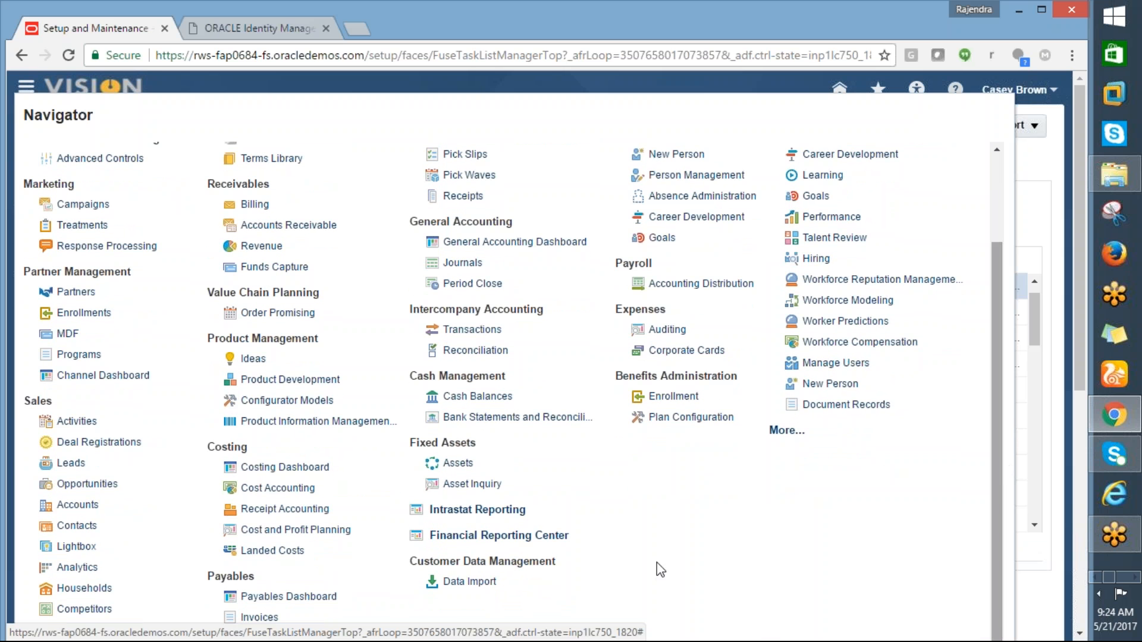
left_click(250, 598)
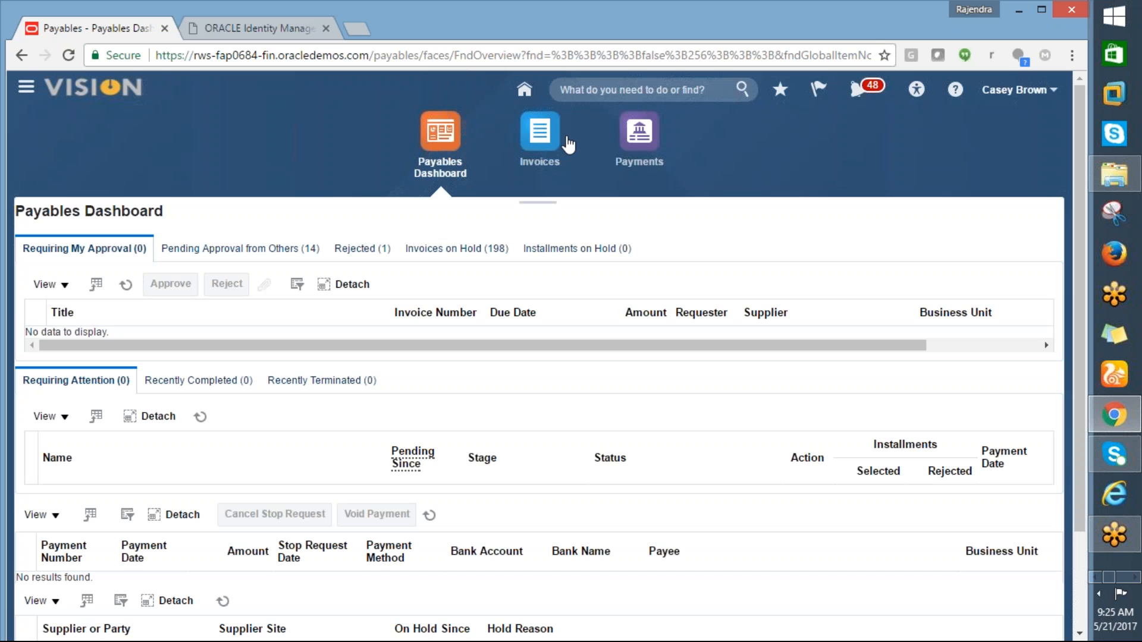
Step: Open Invoices, dismiss the connection alert, and open Manage Accounting Periods from Tasks
left_click(567, 144)
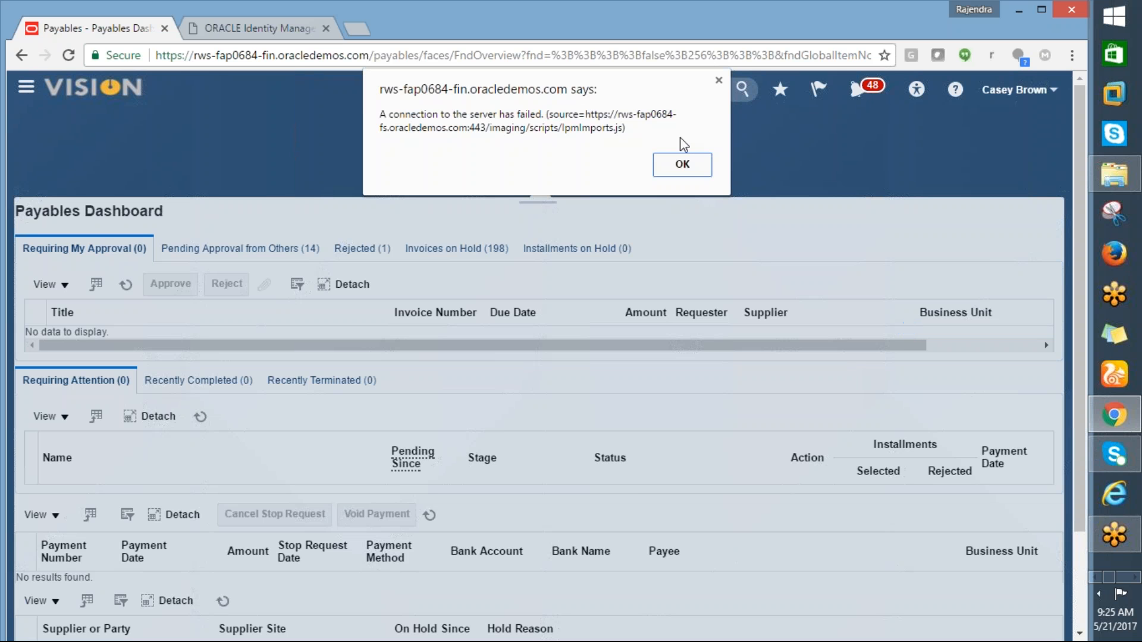
left_click(682, 165)
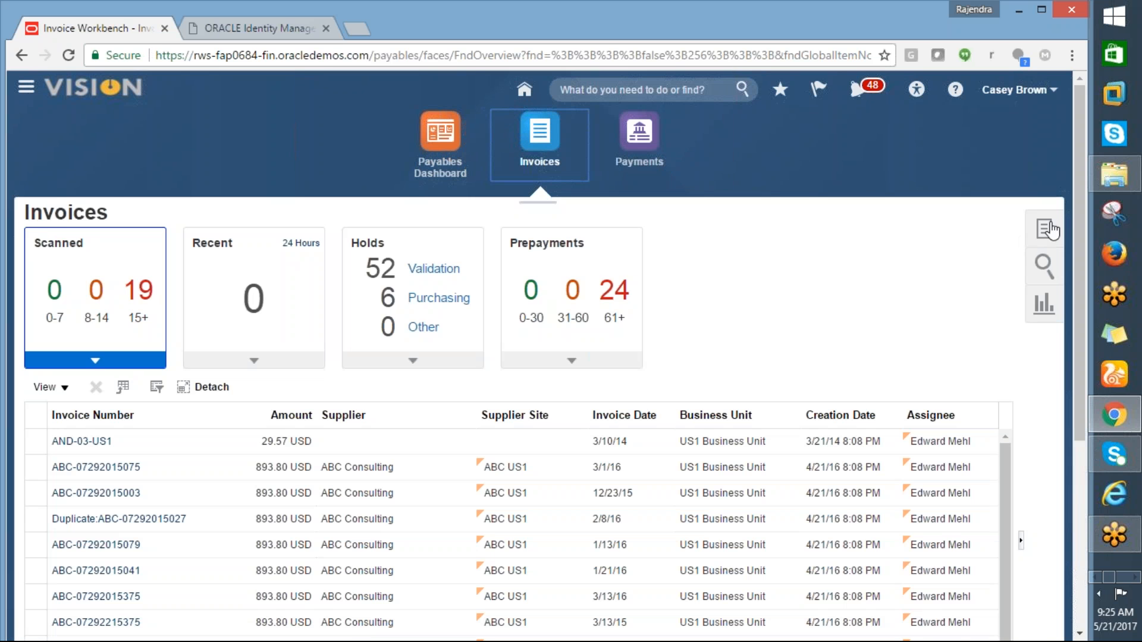
left_click(1045, 239)
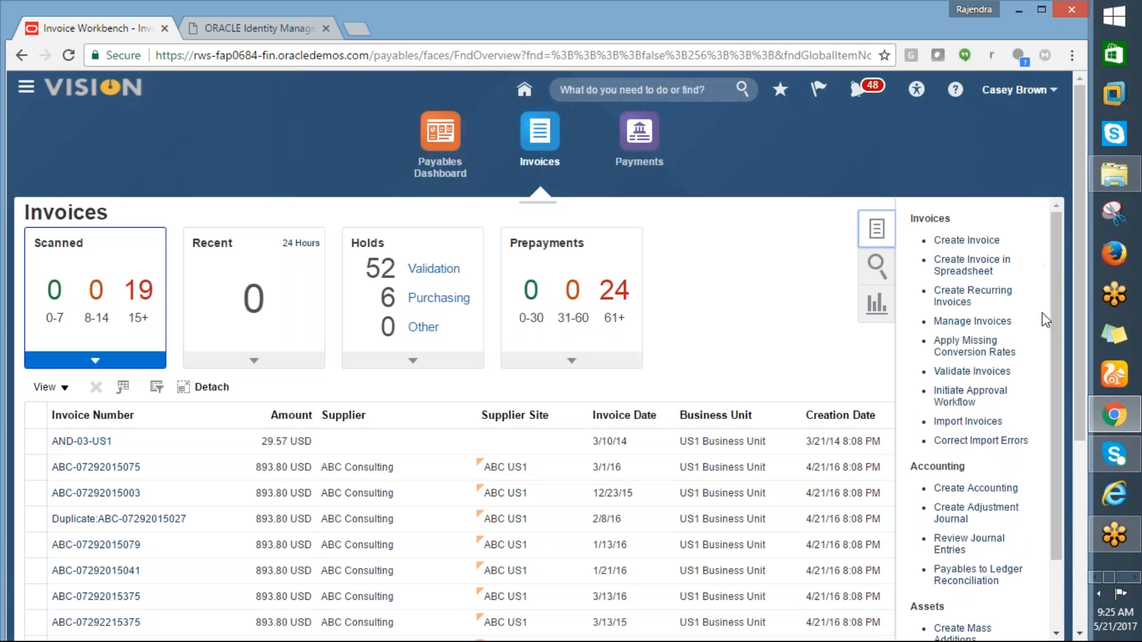
scroll(1056, 329, "down", 3)
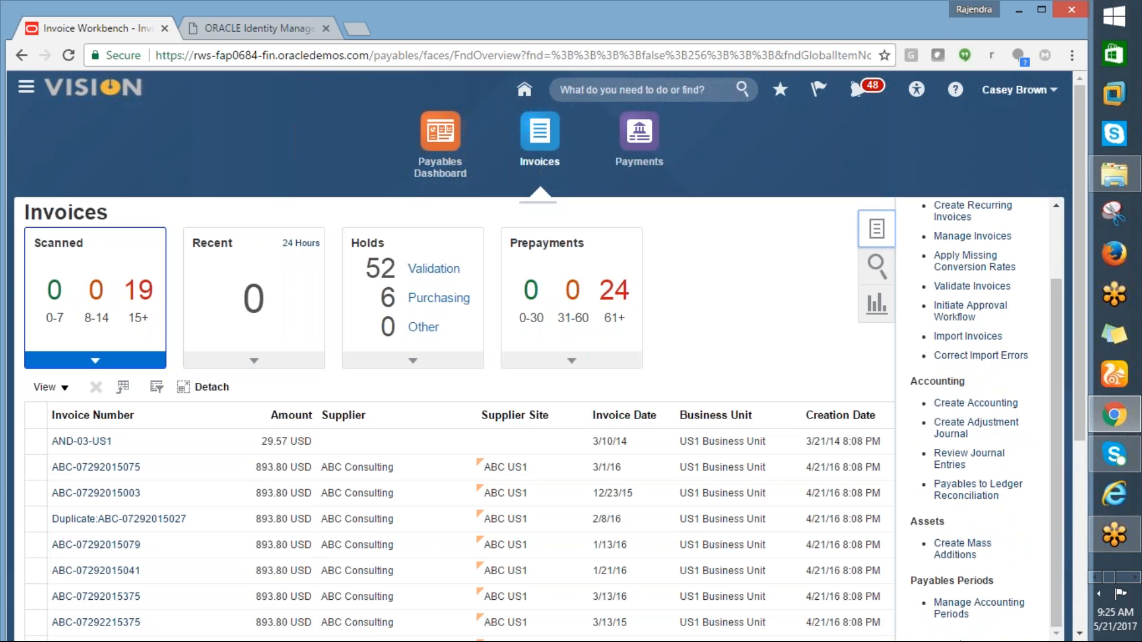
left_click(962, 613)
Step: Select US Primary Ledger and open its Payables period statuses, with 05-17 open and 06-17 Future Enterable
key("alt+Tab")
key("alt+Tab")
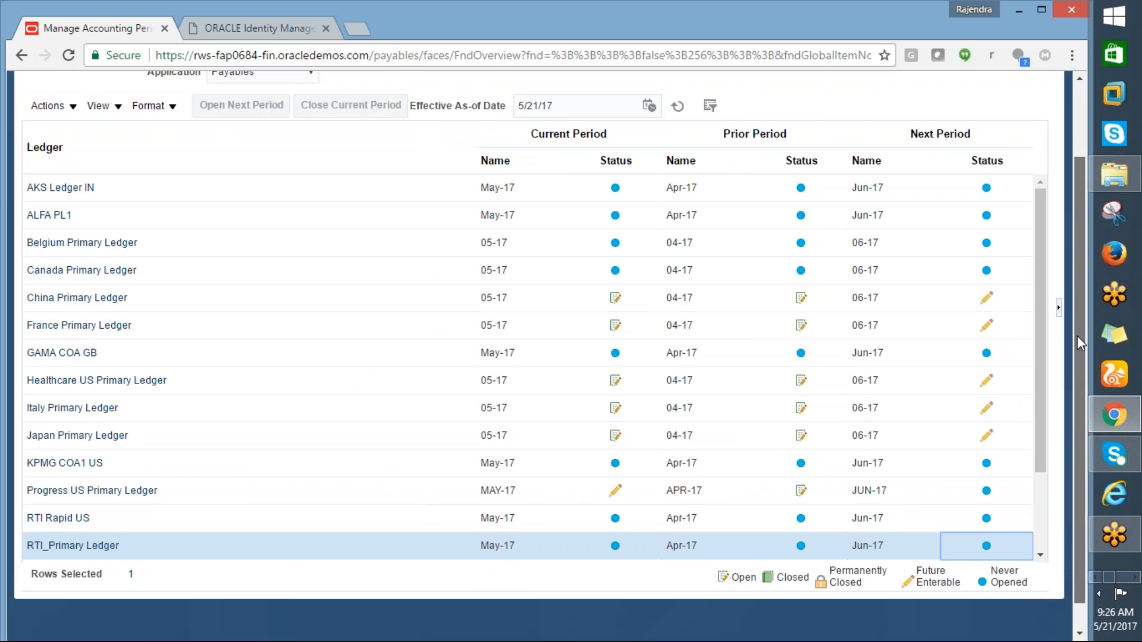
left_click_drag(1076, 336, 1076, 201)
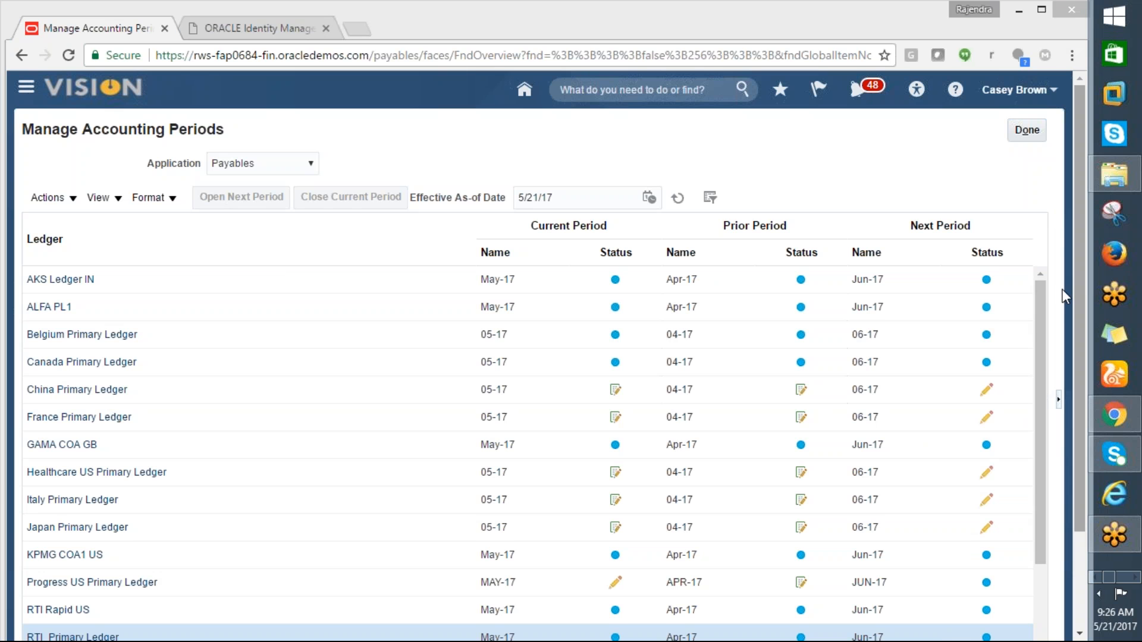
scroll(1036, 313, "down", 1)
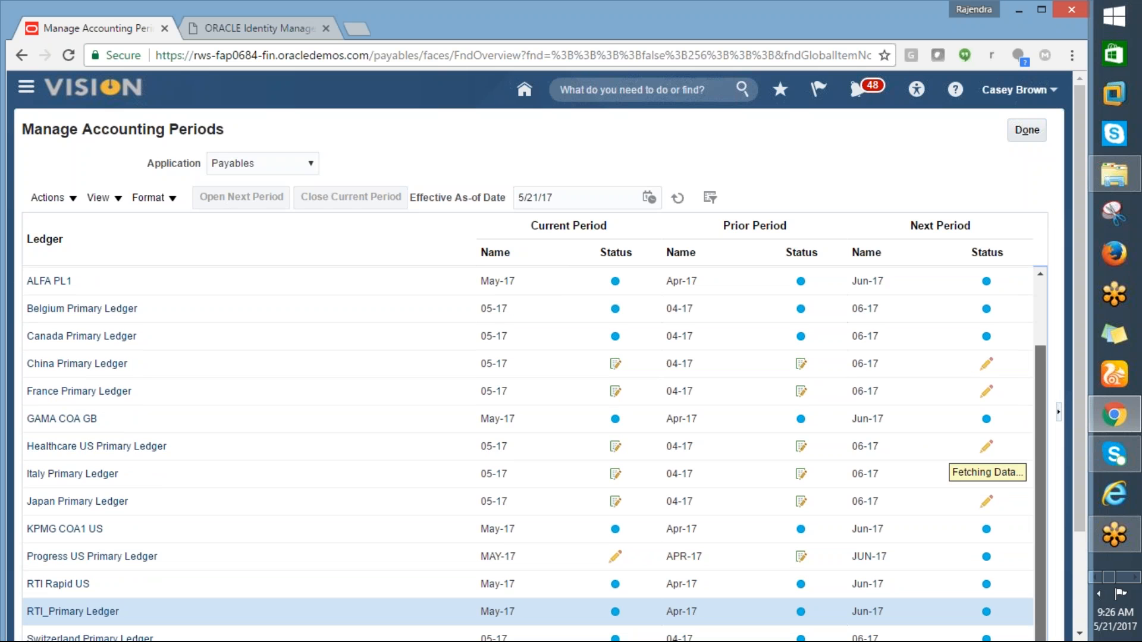
mouse_move(1080, 360)
left_mouse_down()
mouse_move(1076, 431)
mouse_move(1072, 370)
left_mouse_up()
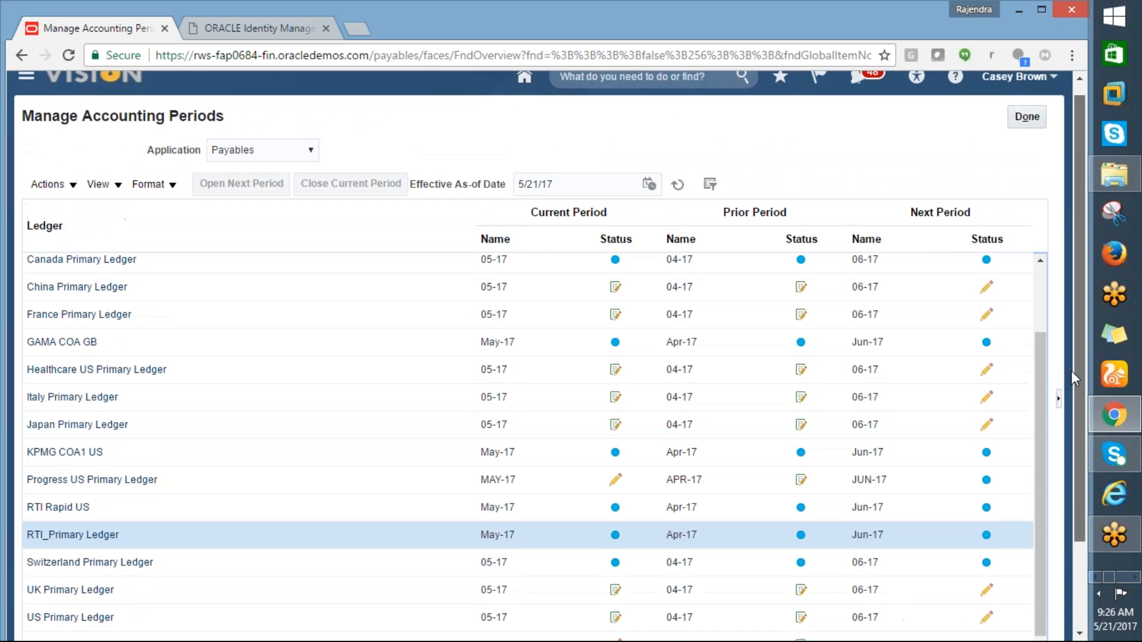
left_click_drag(1037, 394, 1036, 443)
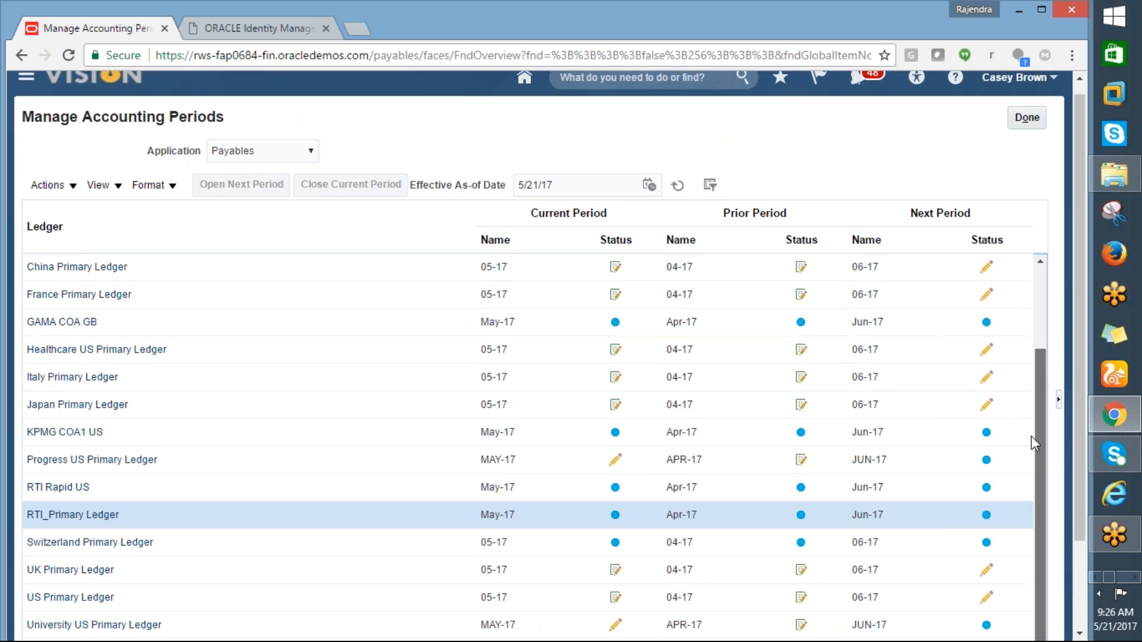
left_click(84, 575)
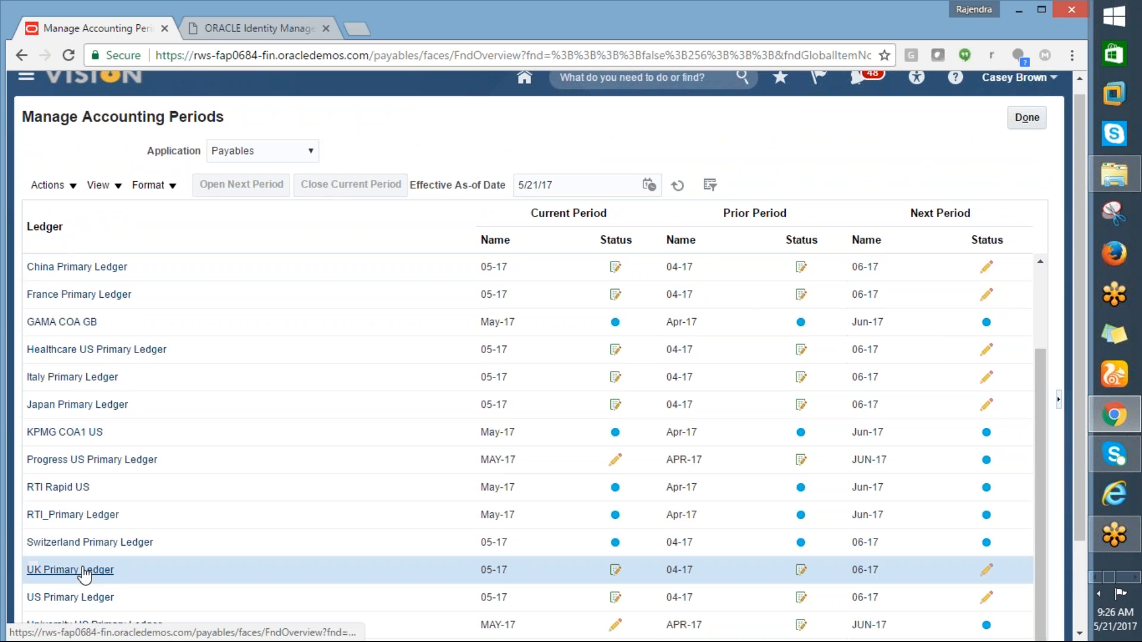
left_click(73, 603)
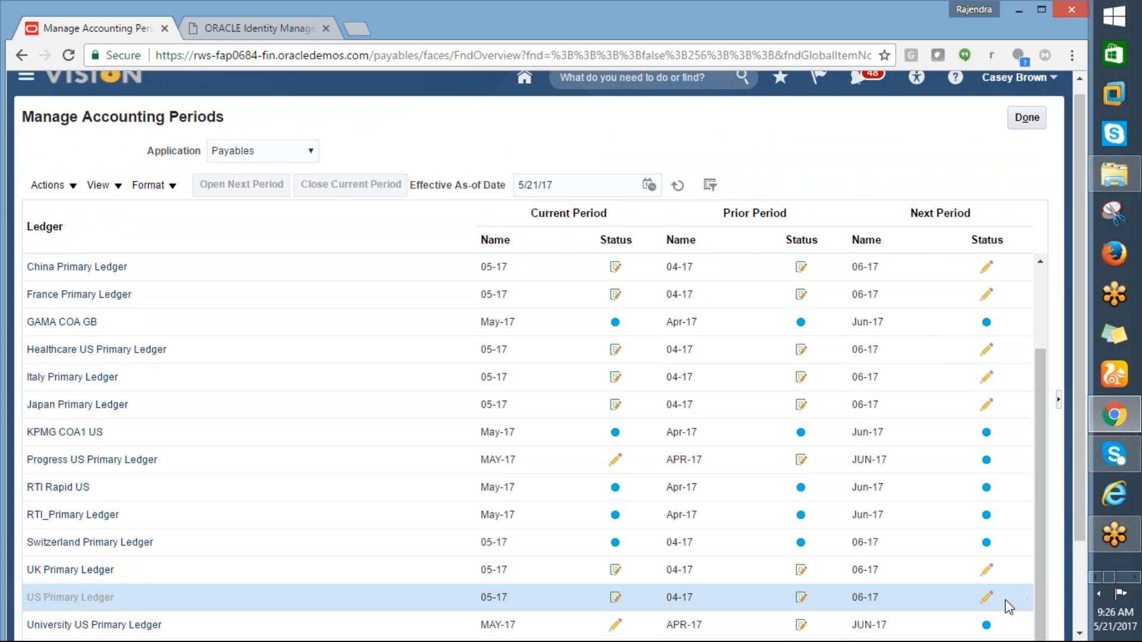
mouse_move(991, 604)
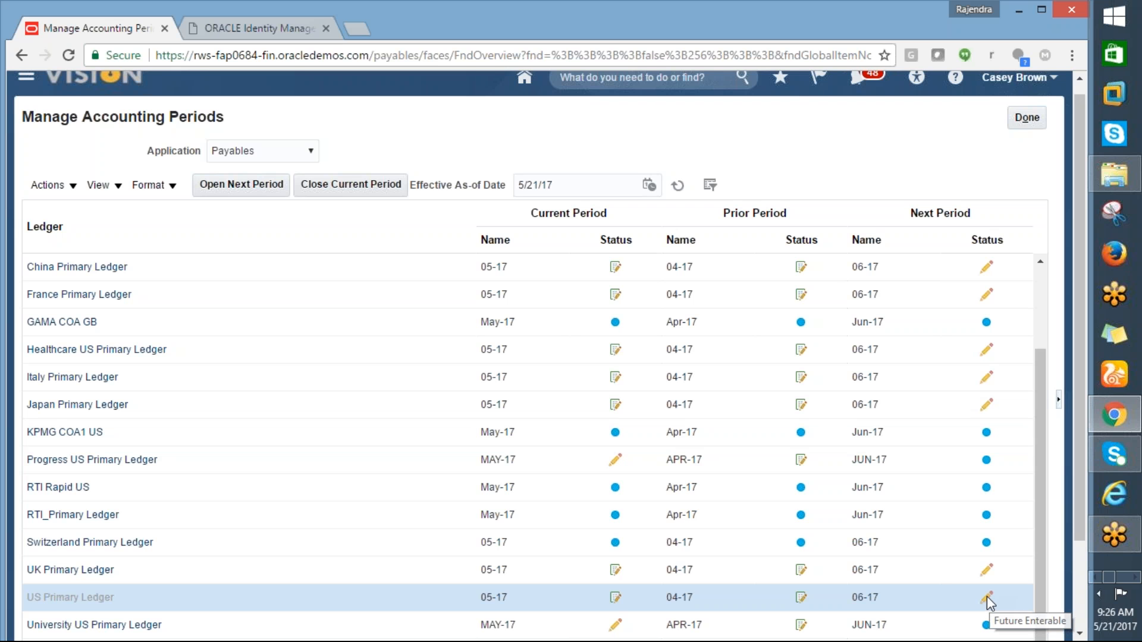
left_click(989, 603)
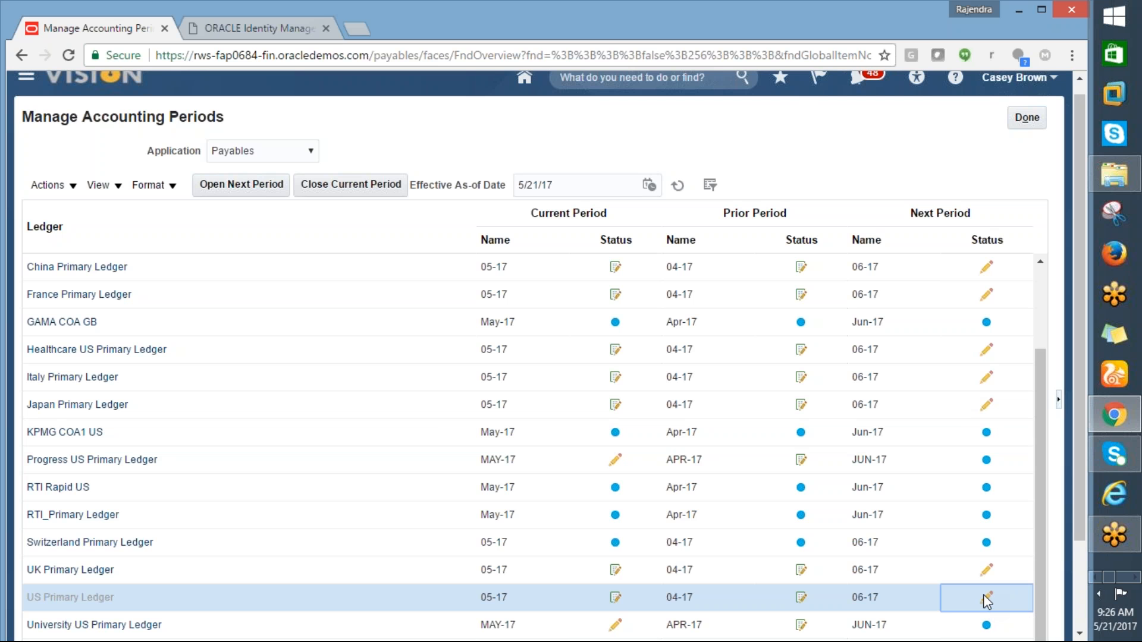
left_click(211, 185)
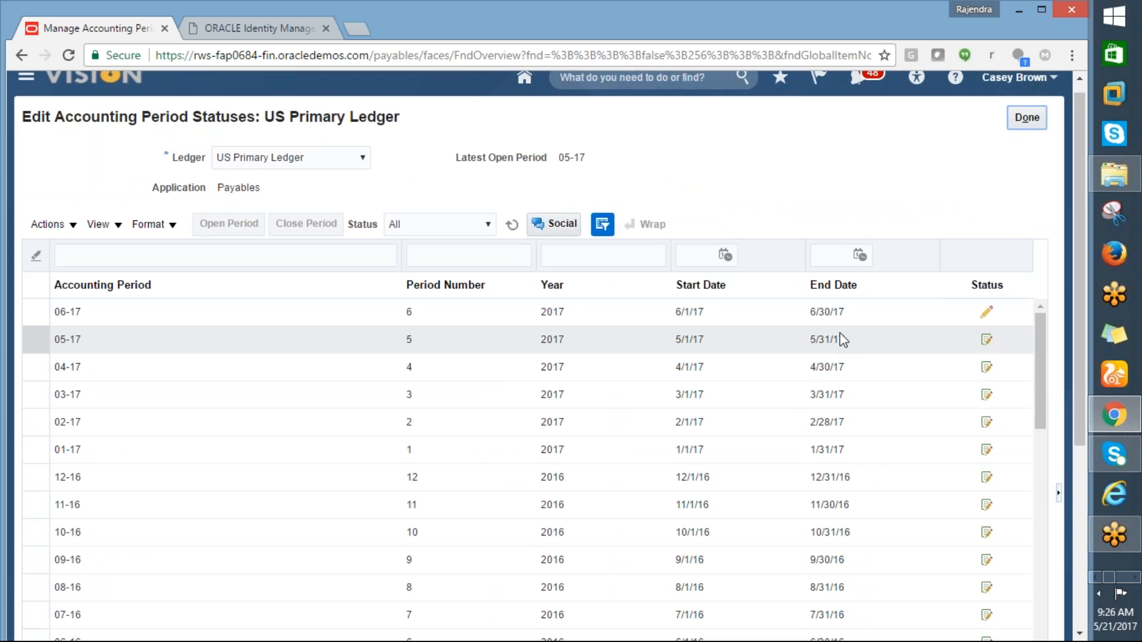
Step: Open the 06-17 Payables period for US Primary Ledger, submitted as process 1072080
left_click(986, 320)
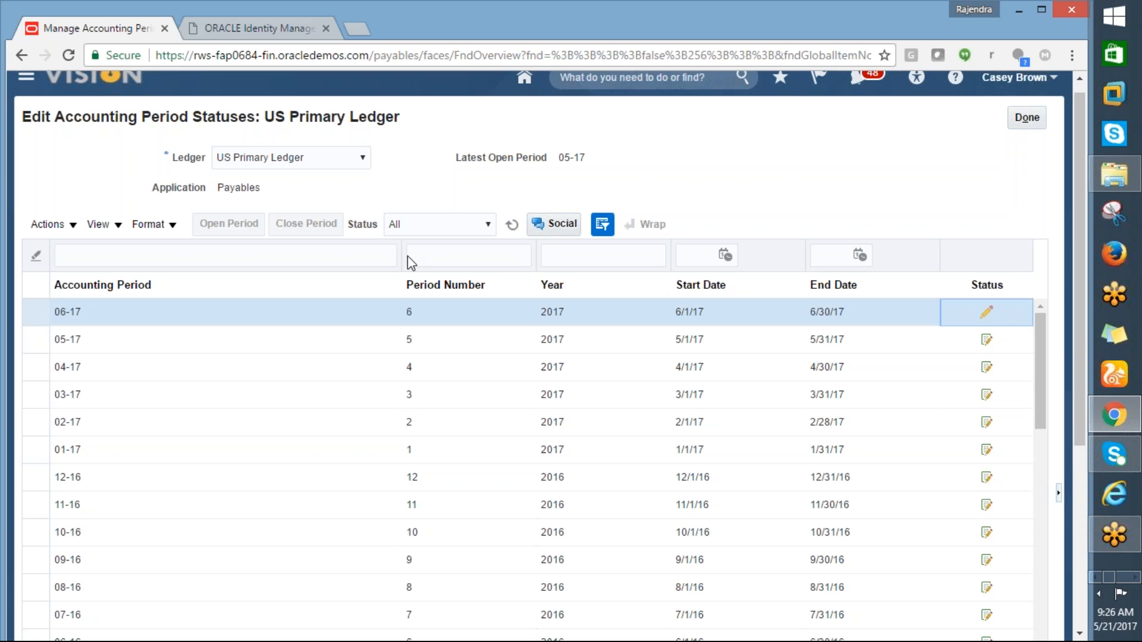
left_click_drag(1075, 344, 1083, 173)
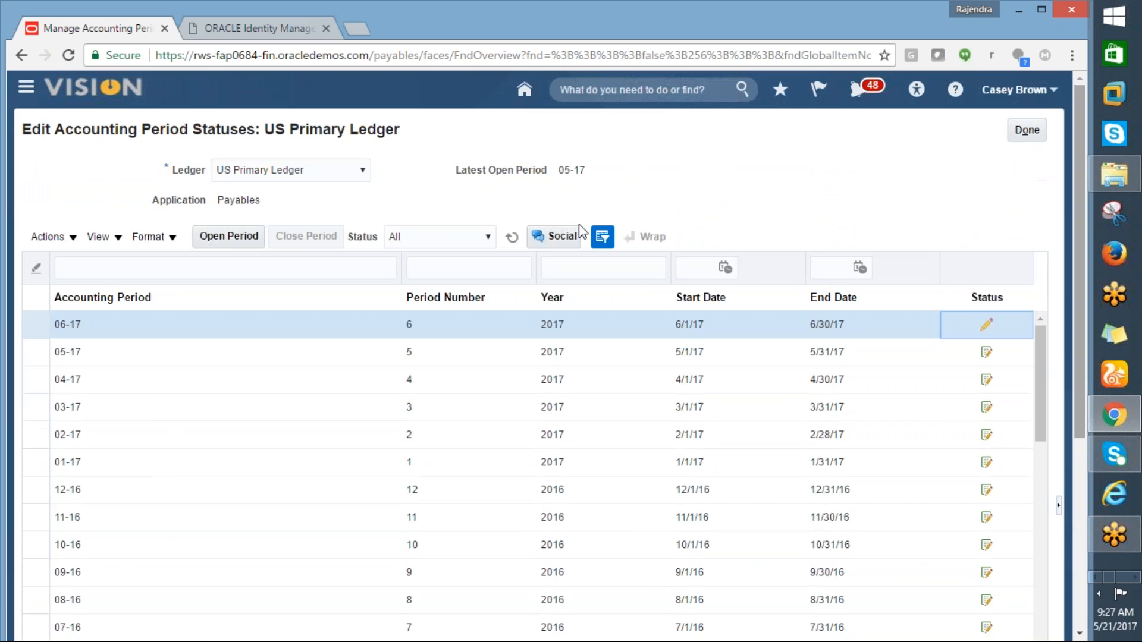
left_click(216, 238)
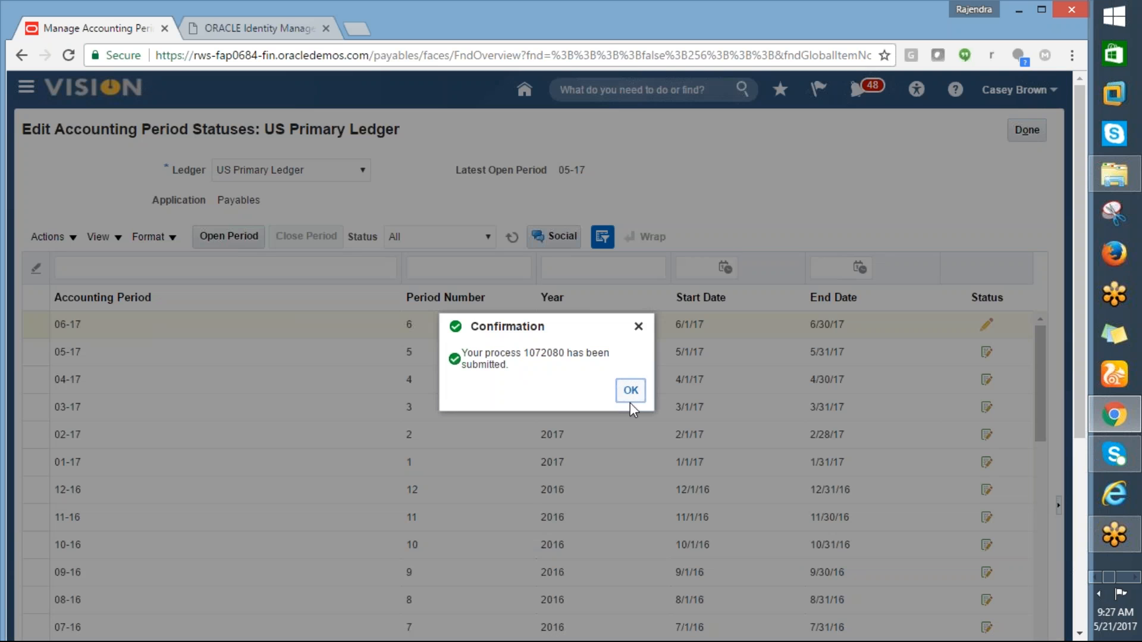
left_click(631, 391)
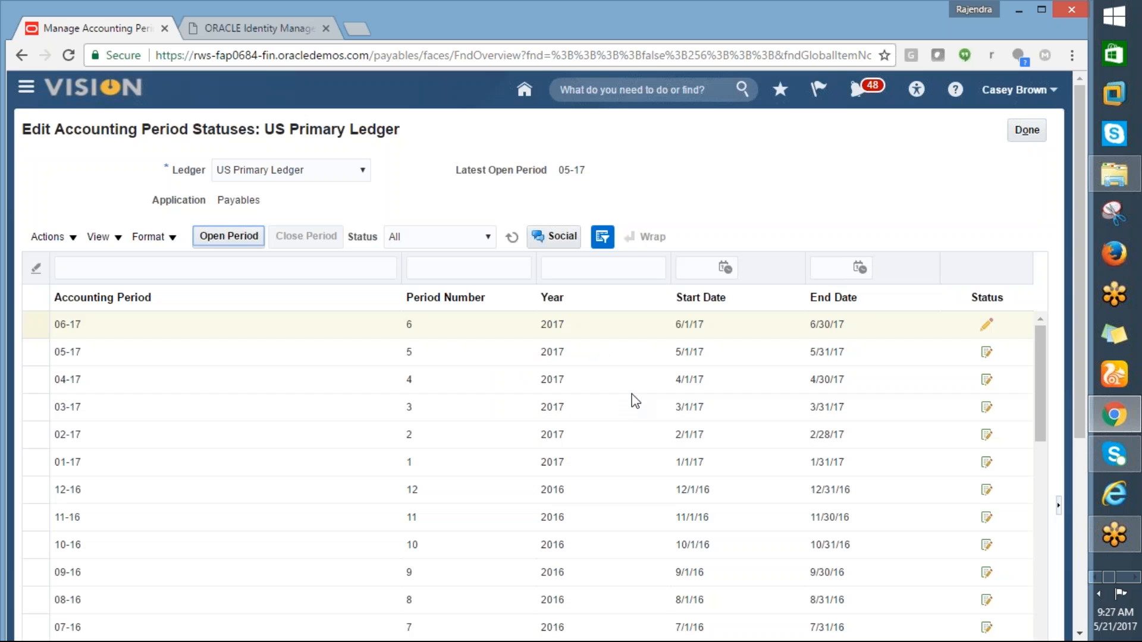
left_click(701, 384)
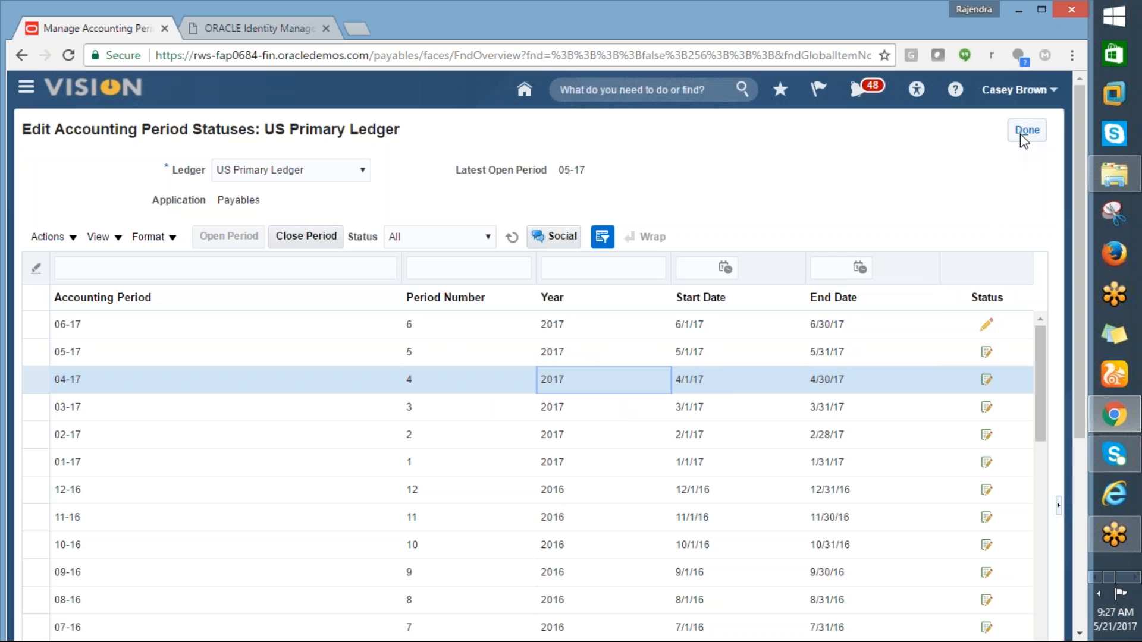
left_click(1027, 130)
key("alt+Tab")
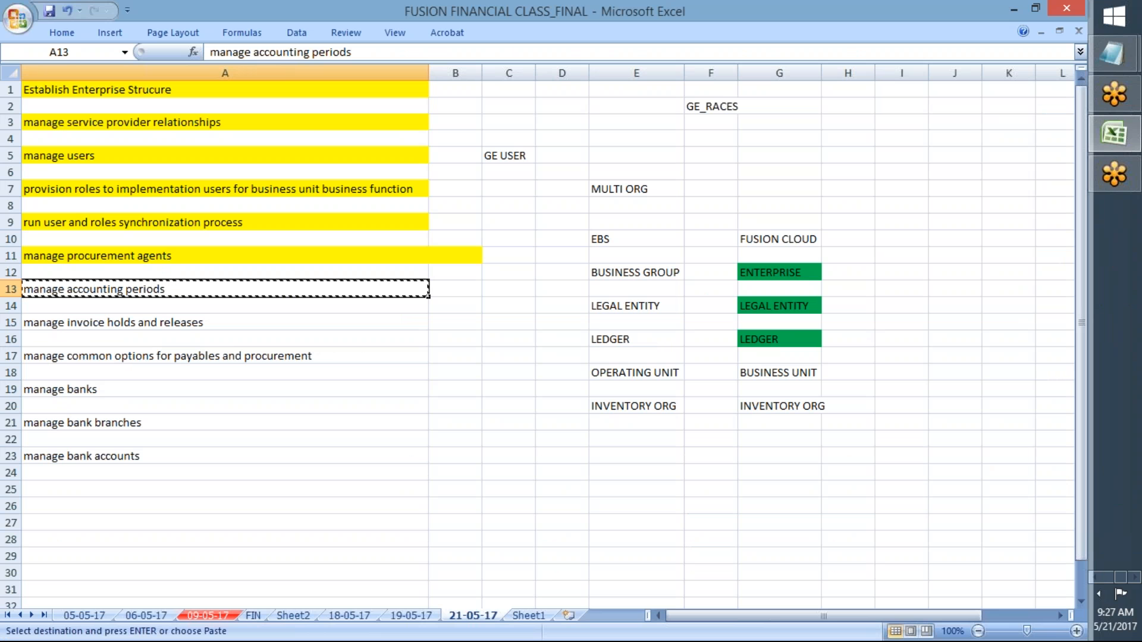
Step: Fill A13 yellow as done and copy the next task 'manage invoice holds and releases' from A15
left_click(62, 35)
left_click(247, 84)
left_click(148, 320)
key("ctrl+c")
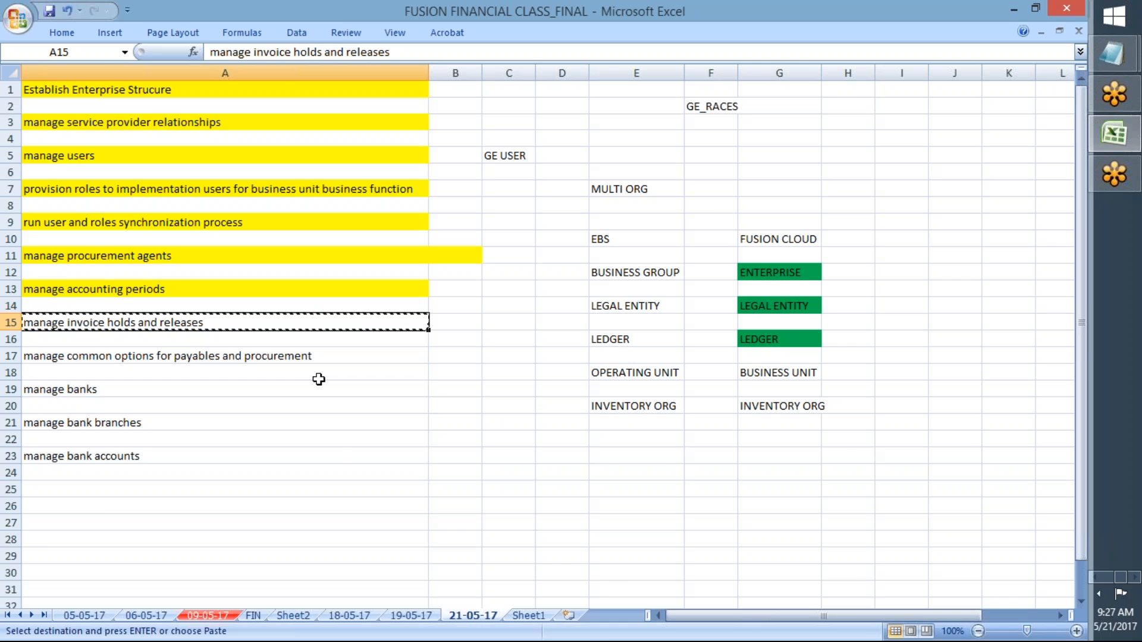
Step: Finish with the accounting periods page in Oracle
key("alt+Tab")
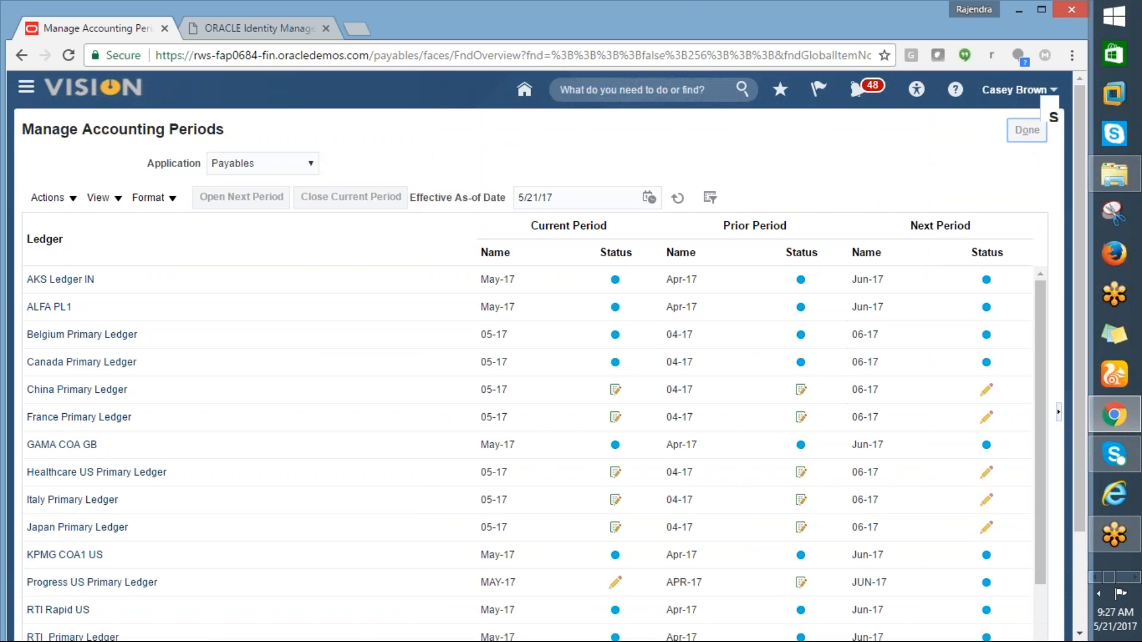
left_click(1048, 92)
key("alt+Tab")
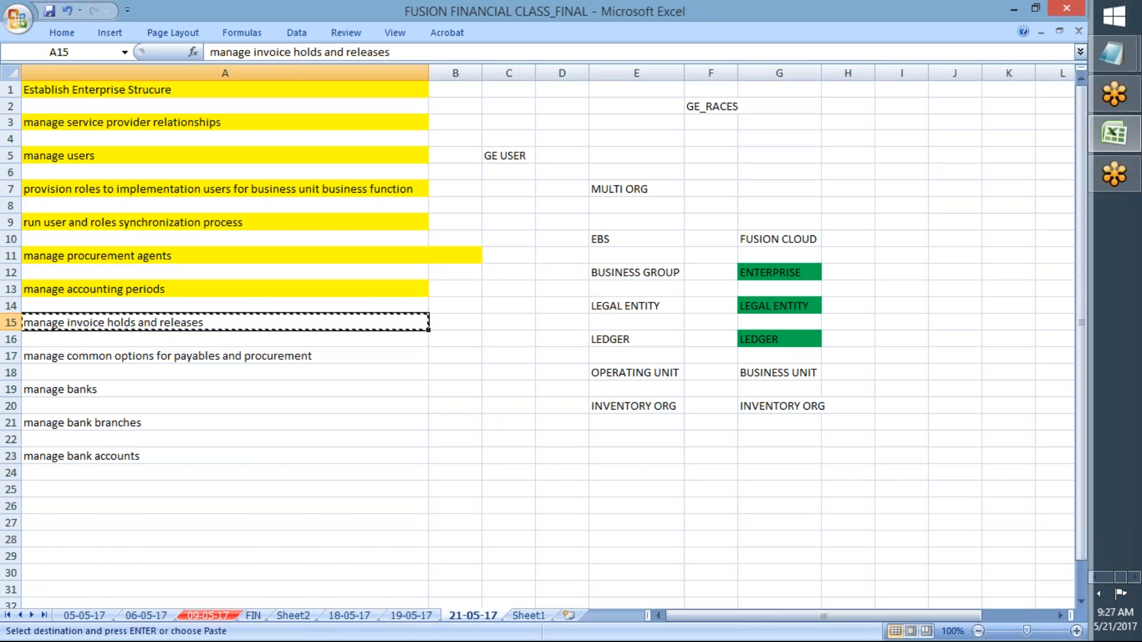
key("alt+Tab")
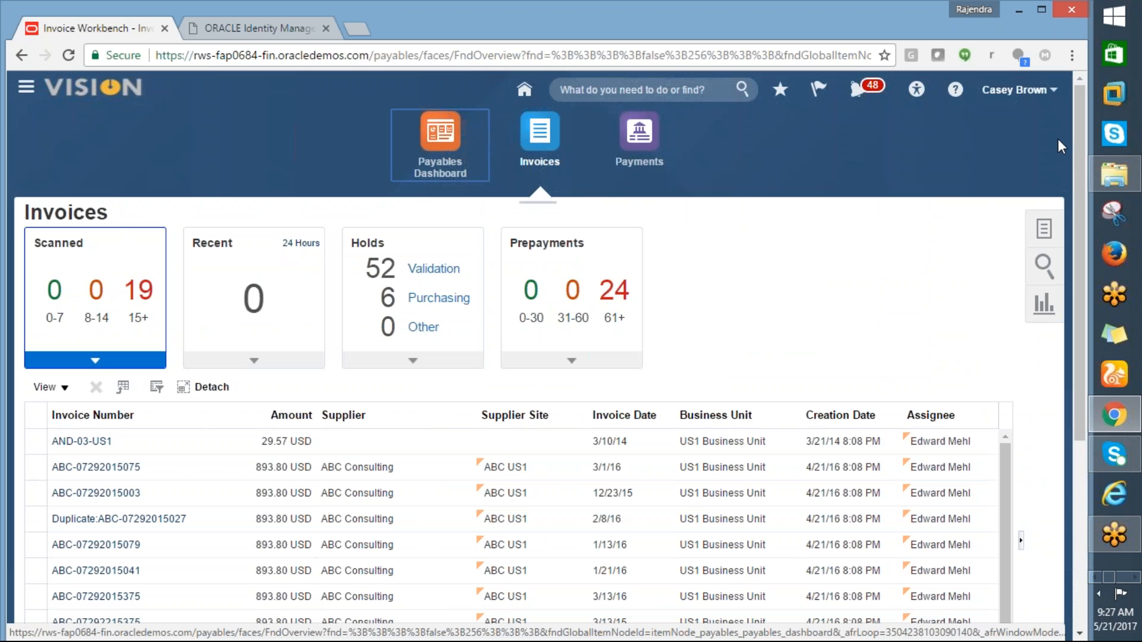
Step: Go to Setup and Maintenance from the Settings and Actions menu
left_click(1018, 89)
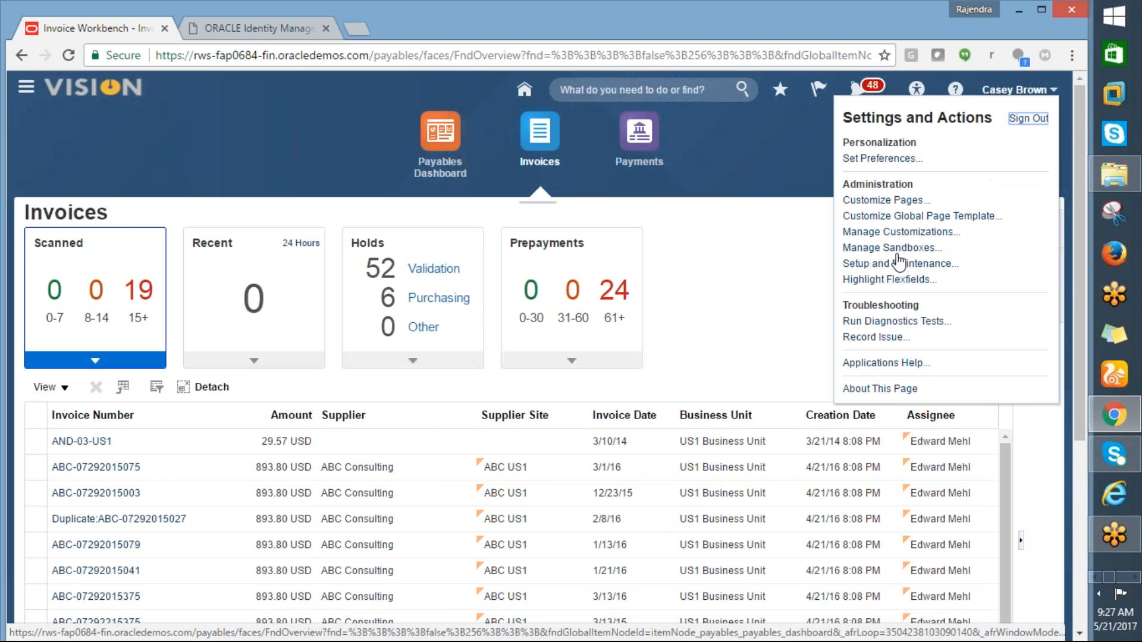
left_click(898, 263)
key("alt+Tab")
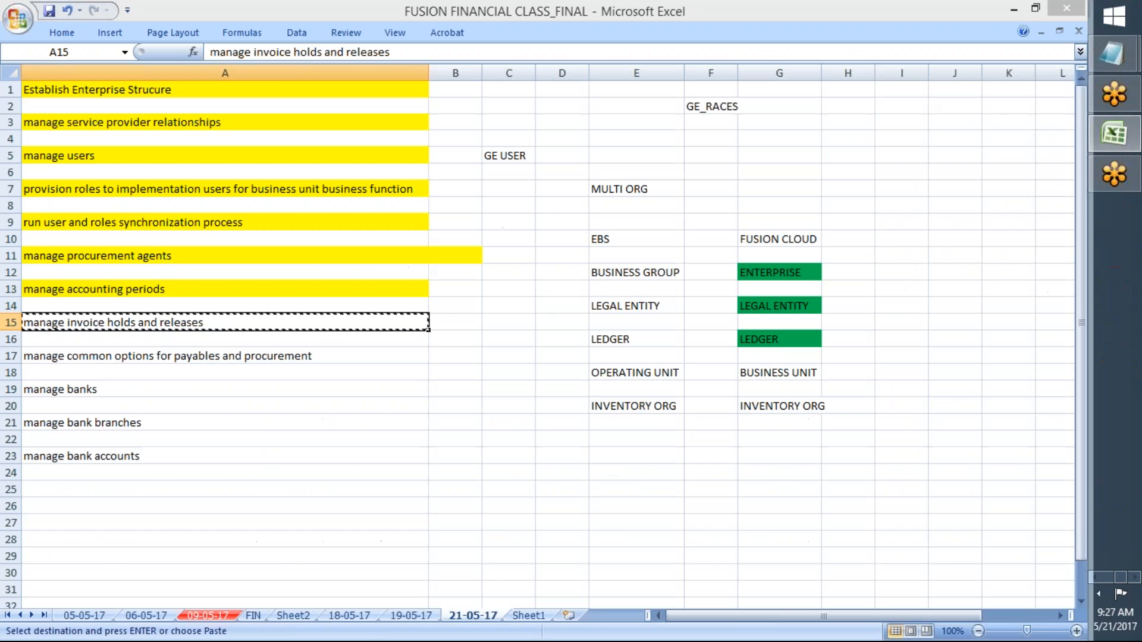
key("alt+Tab")
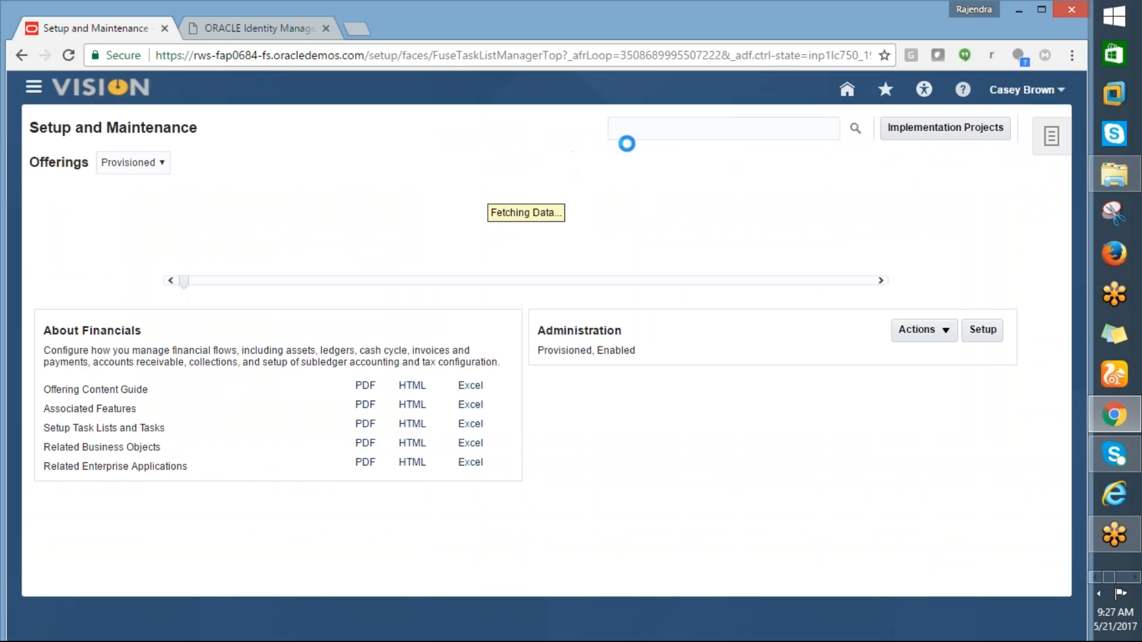
Step: Search the Financials setup tasks for 'manage invoice holds and releases' and open that task
left_click(997, 330)
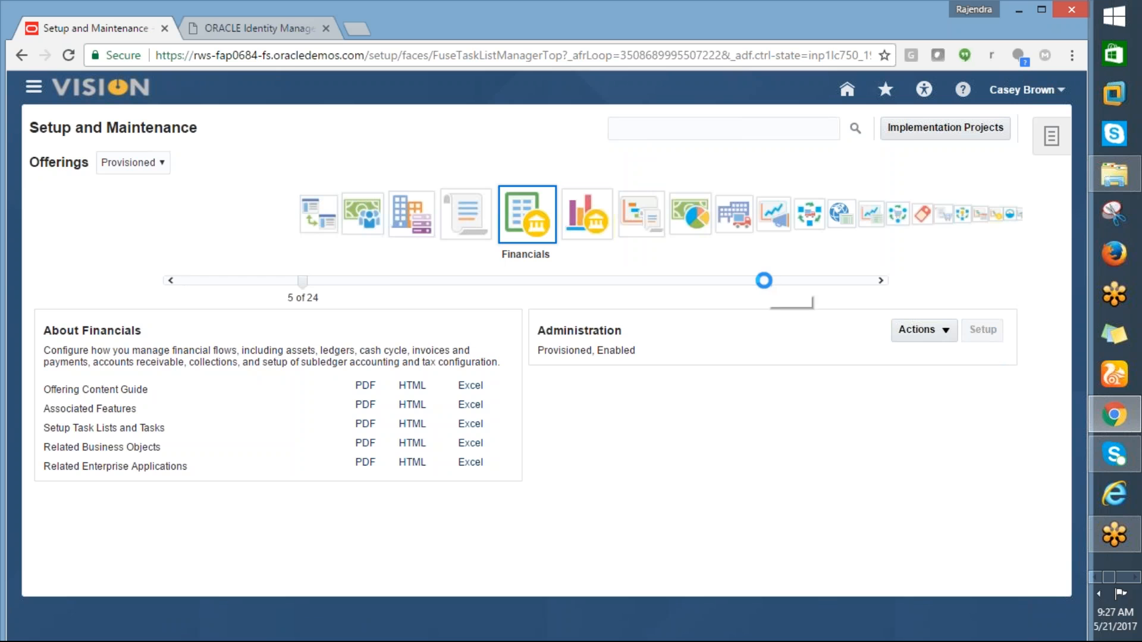
left_click(573, 162)
type("manage invoice holds and releases")
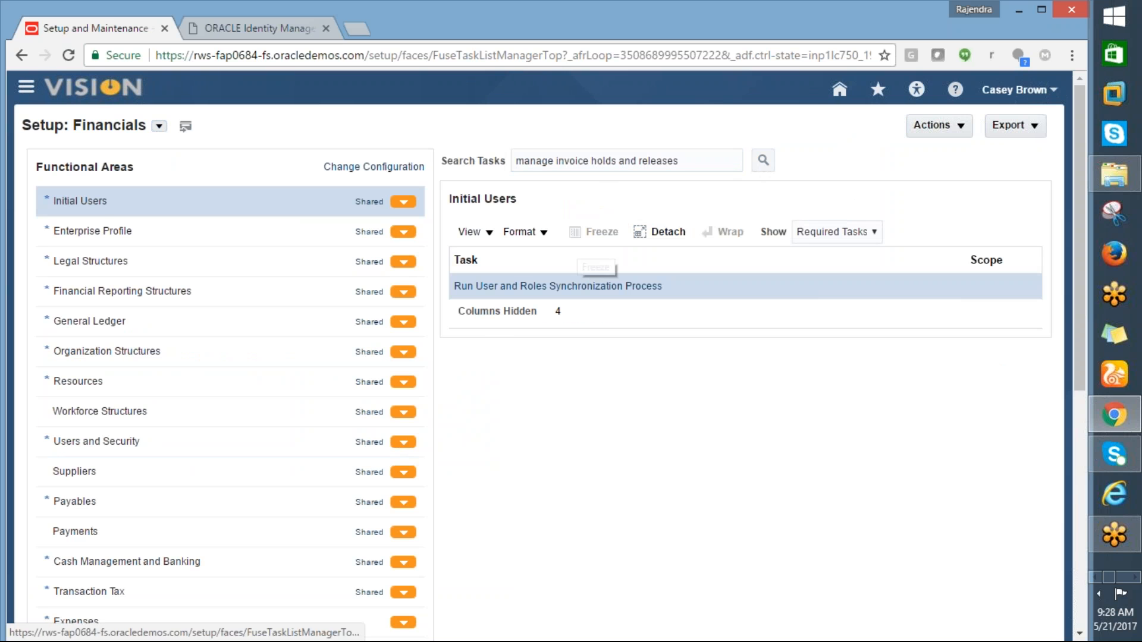
left_click(541, 285)
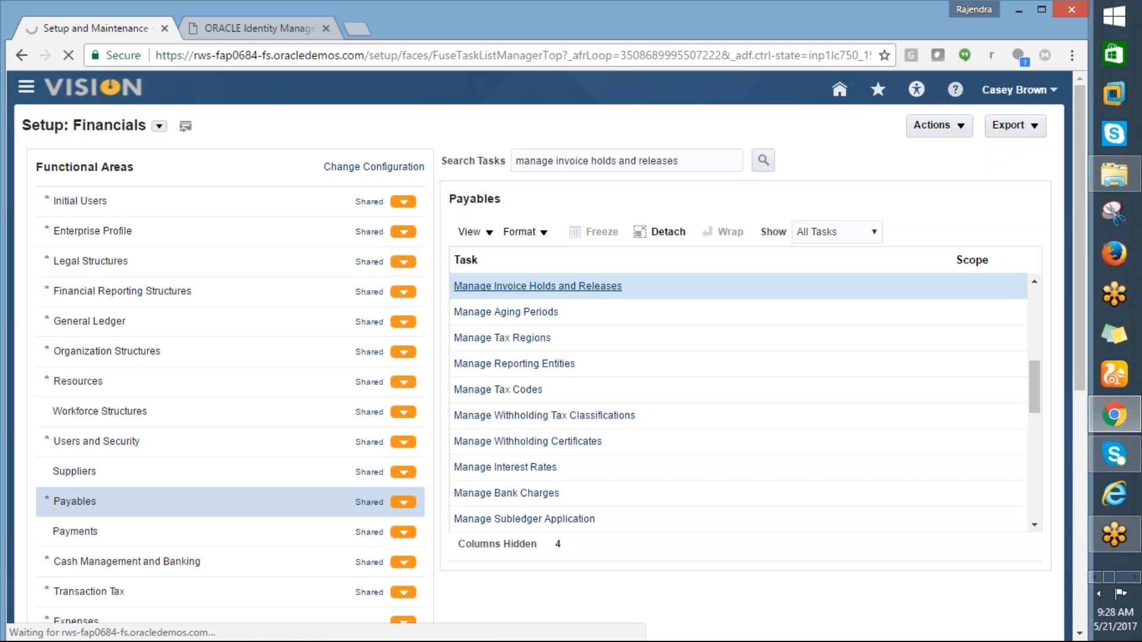
key("alt+Tab")
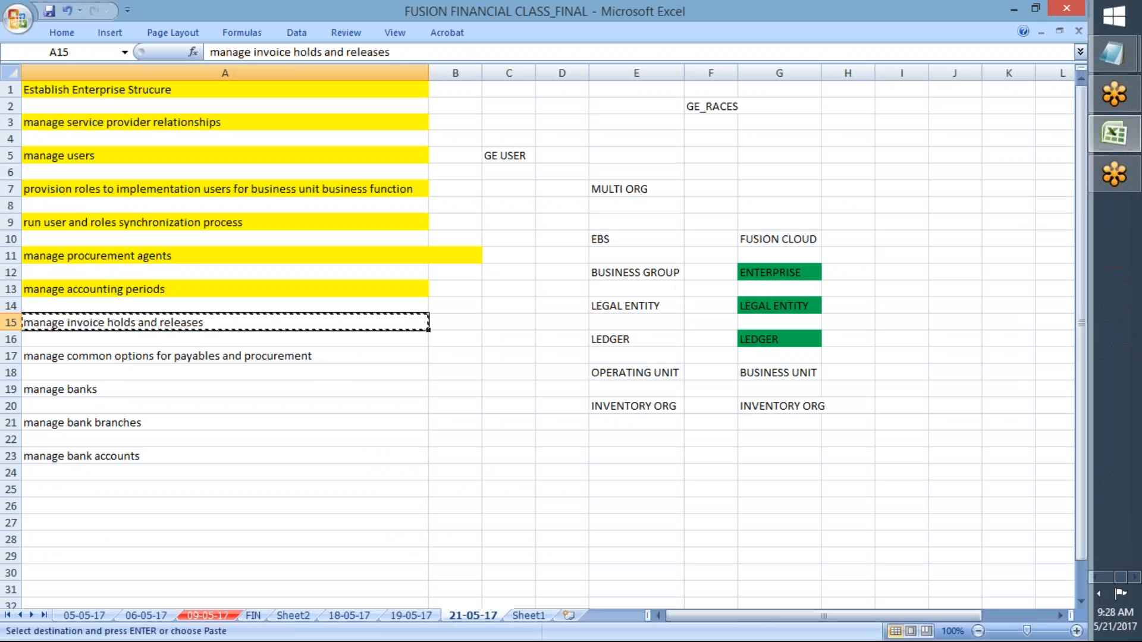
key("alt+Tab")
key("alt+Tab")
left_click(64, 33)
Step: Fill A15 yellow as done, select A17, and start a new invoice hold in Oracle
left_click(245, 84)
left_click(213, 353)
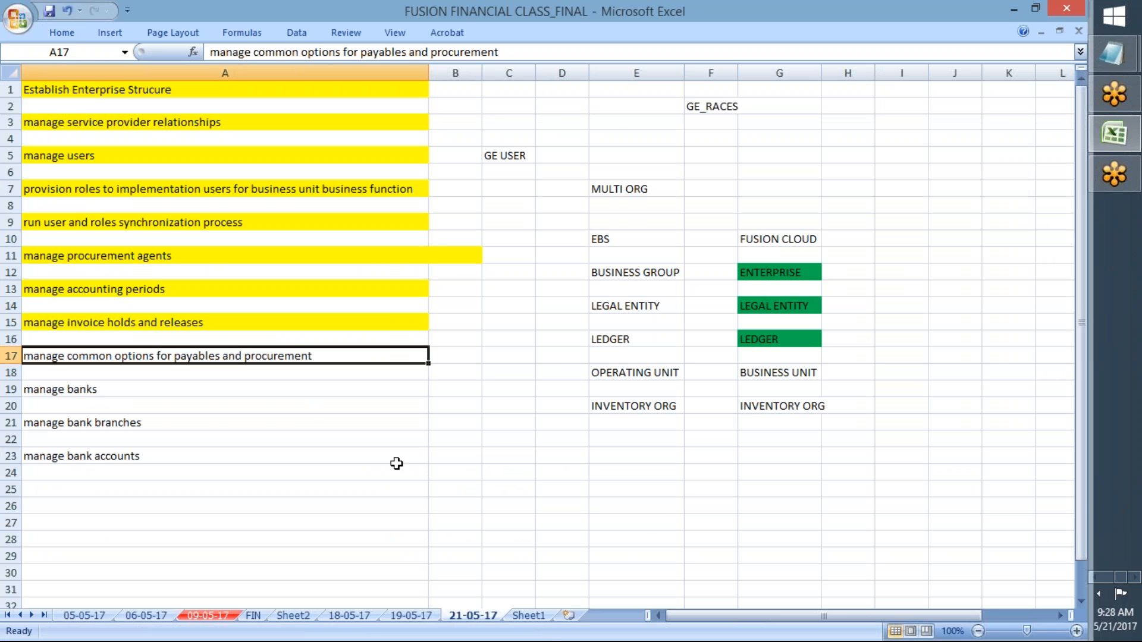
key("alt+Tab")
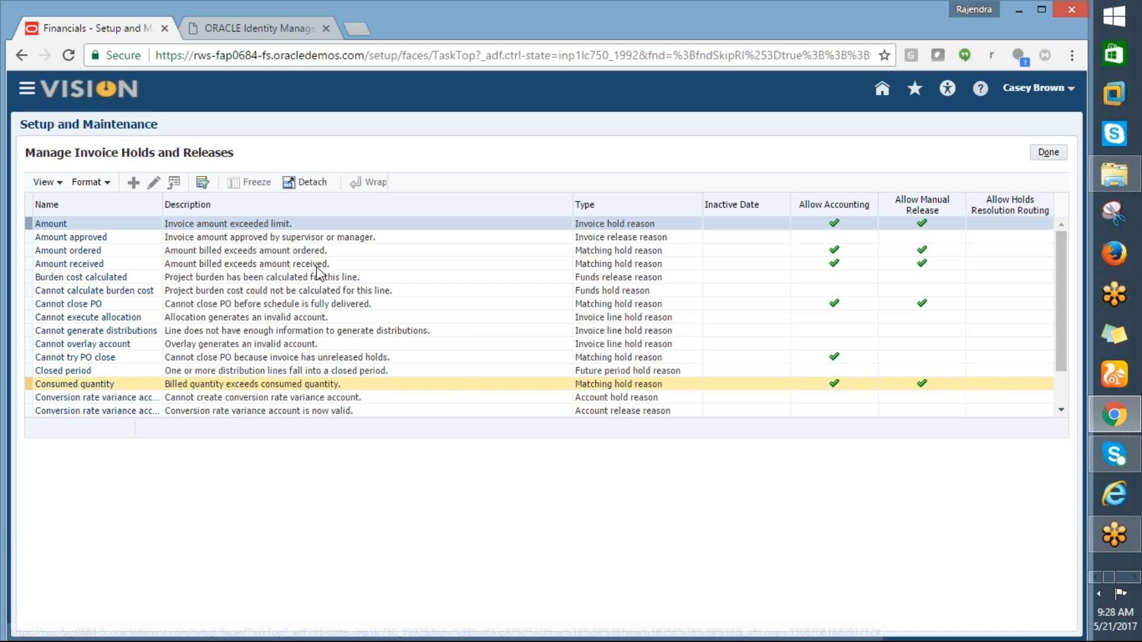
left_click(563, 232)
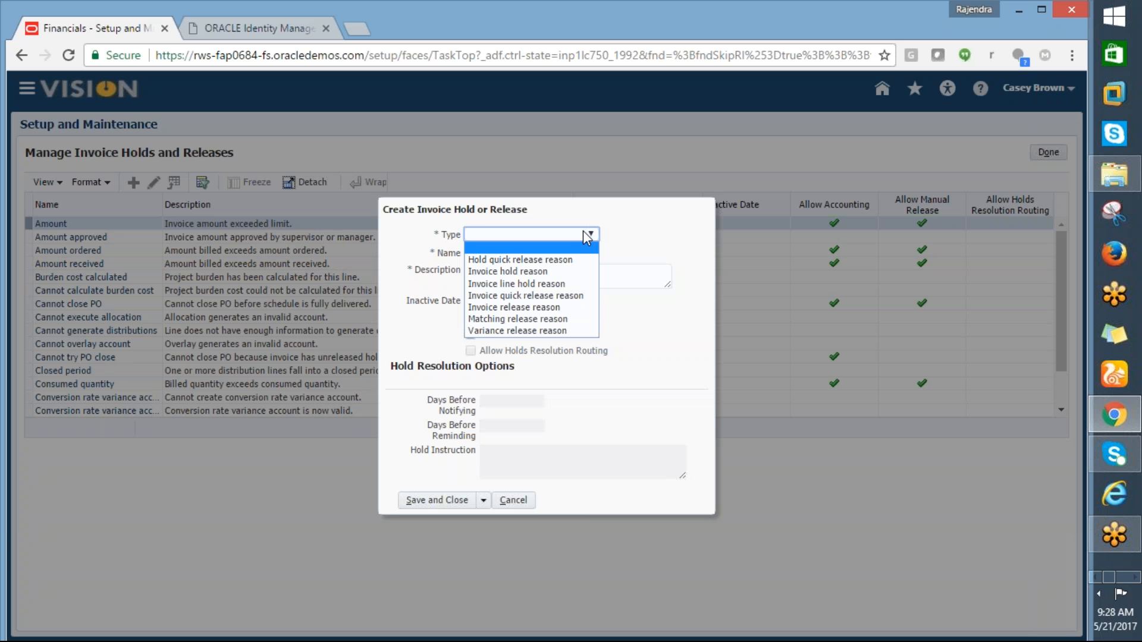
Step: Save invoice hold GE_INVOICE HOLD, same description, allowing accounting and manual release
left_click(534, 269)
left_click(503, 256)
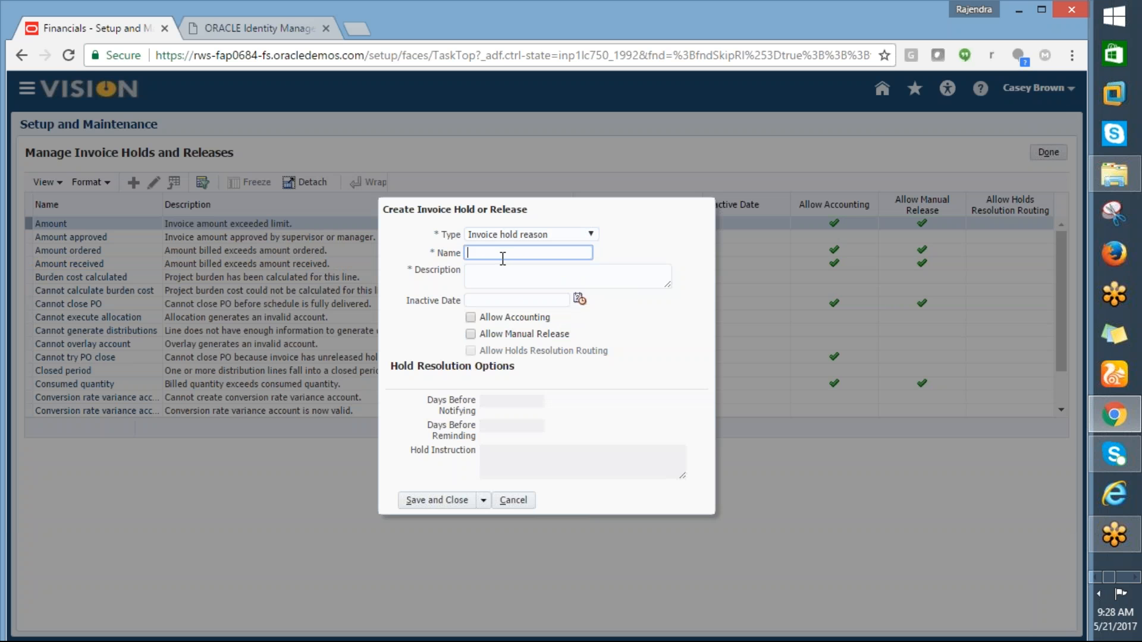
type("GE_INVOICE HOLD")
key("Tab")
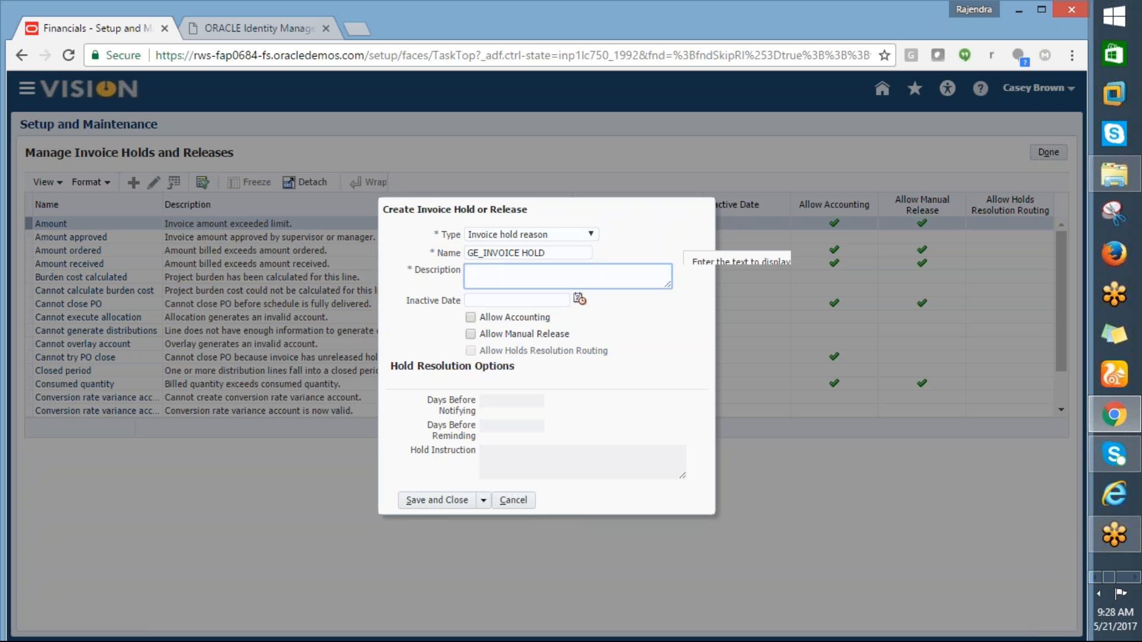
left_click(548, 254)
left_click_drag(548, 254, 472, 257)
key("ctrl+c")
left_click(488, 273)
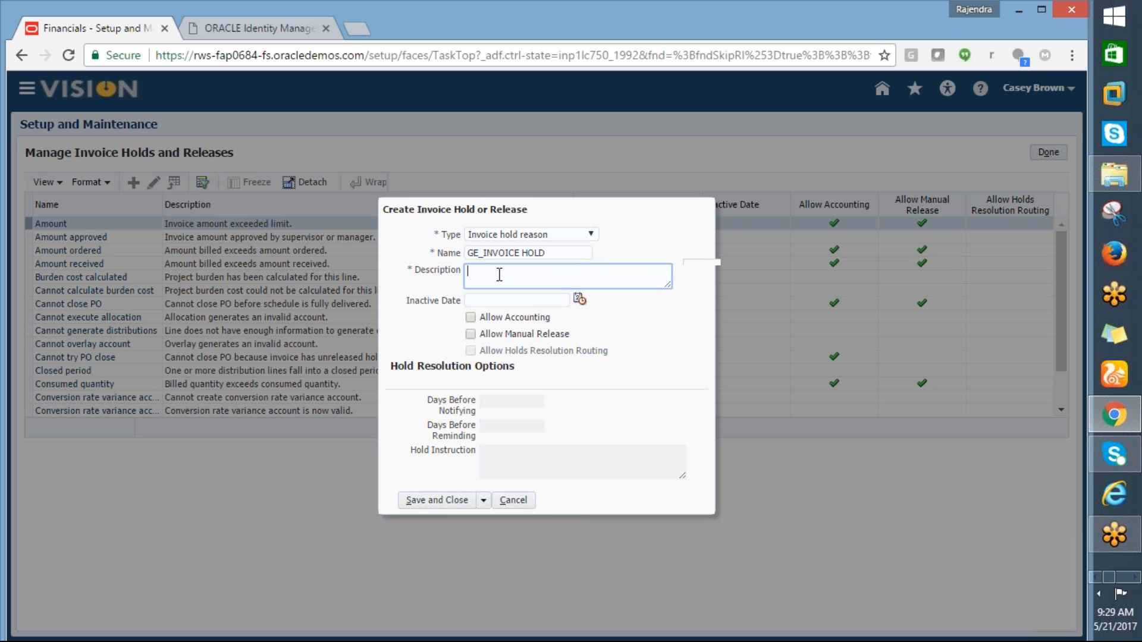
key("ctrl+v")
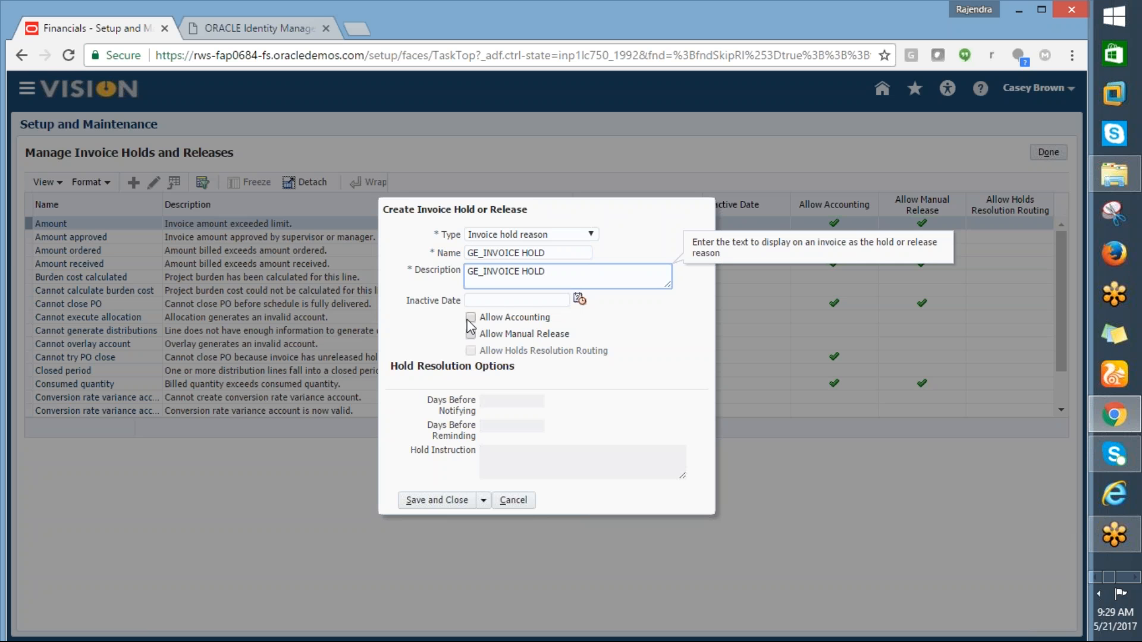
left_click(470, 318)
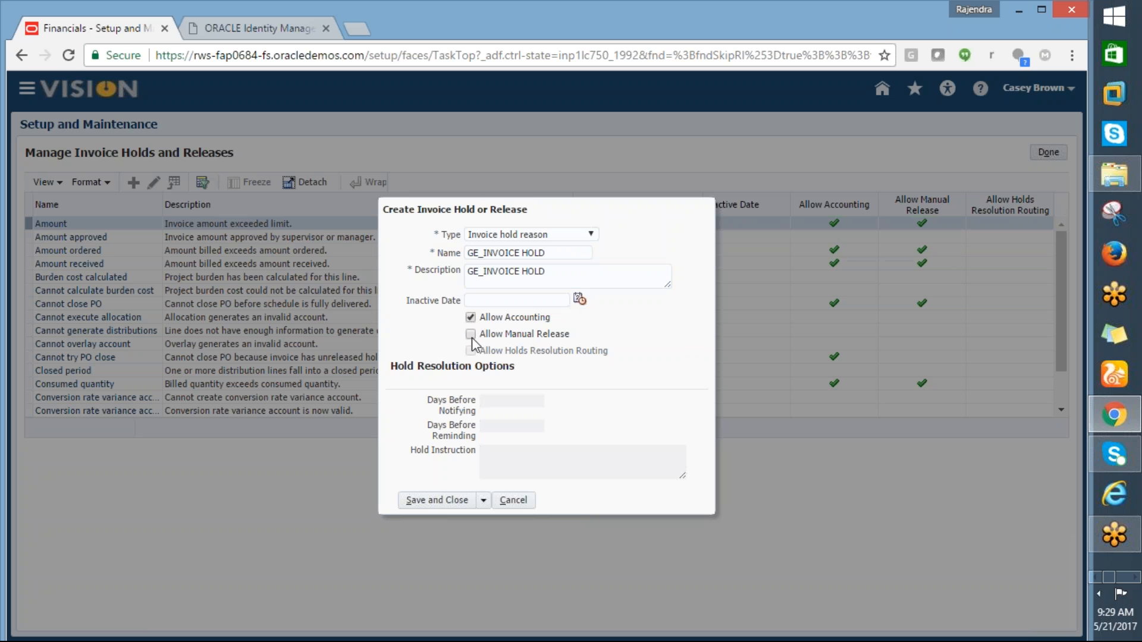
left_click(471, 334)
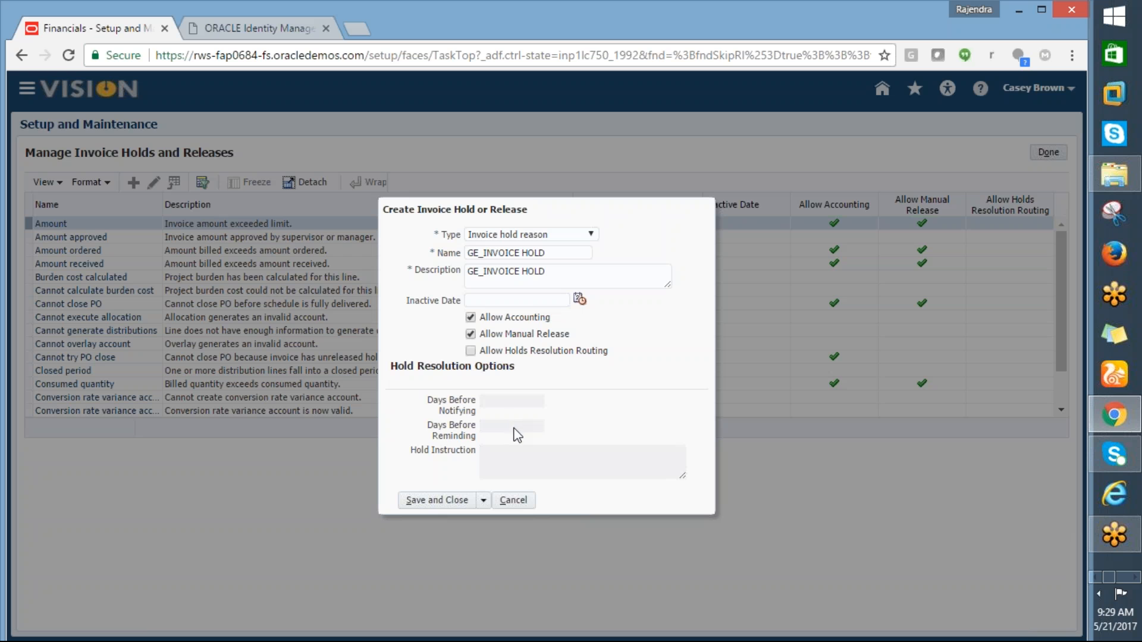
left_click(432, 501)
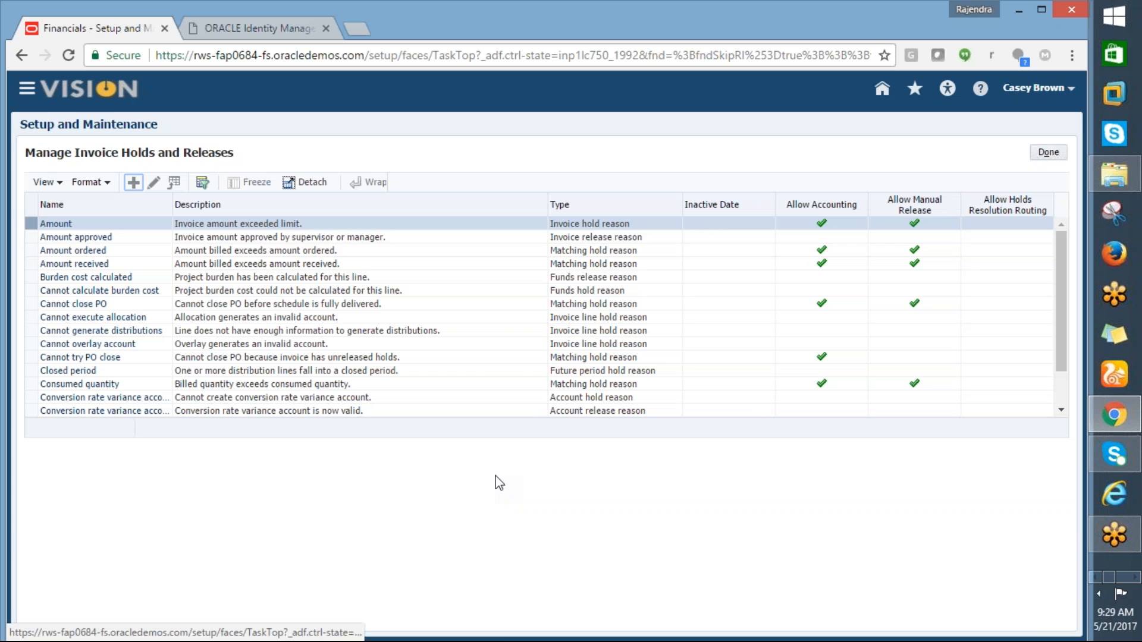
left_click(1050, 156)
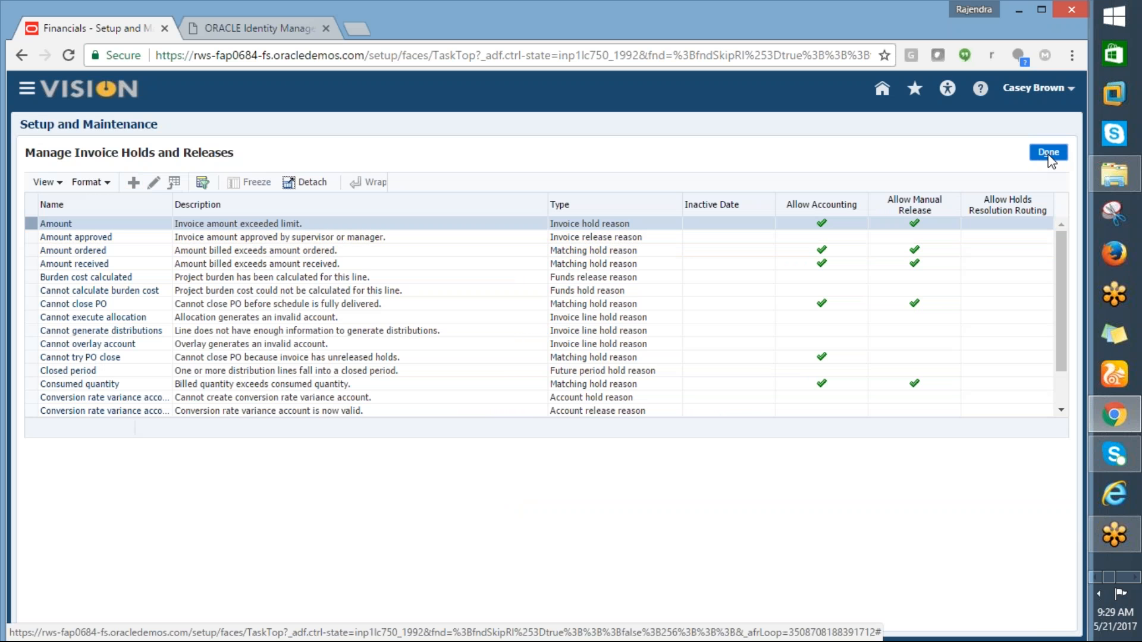
Step: Search setup tasks for the next checklist task, Manage Common Options for Payables and Procurement
key("alt+Tab")
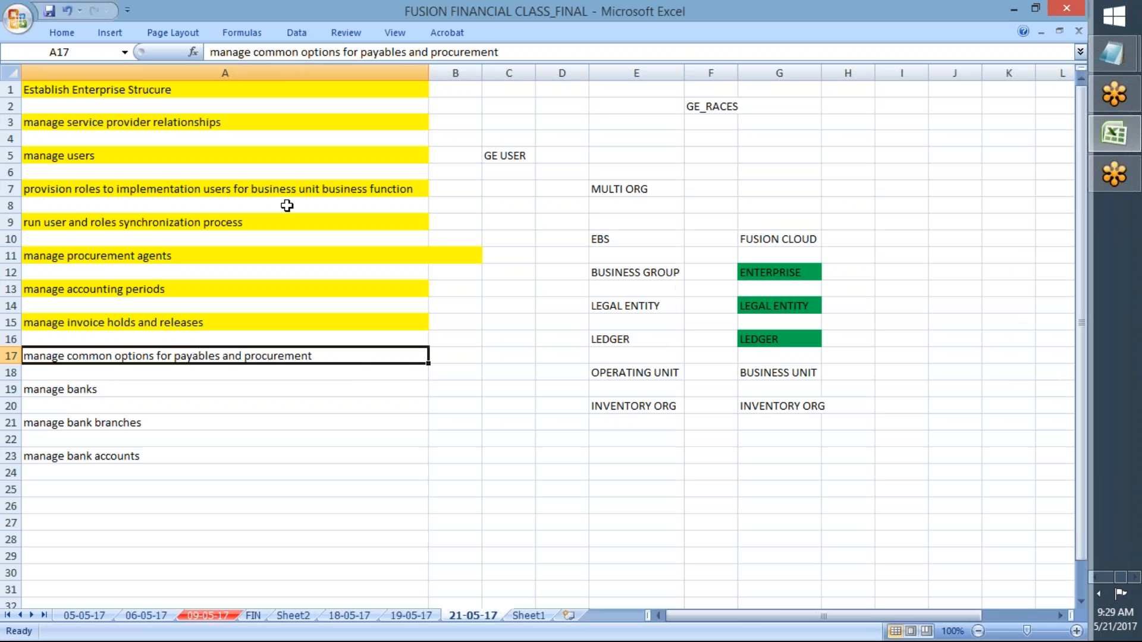
key("ctrl+c")
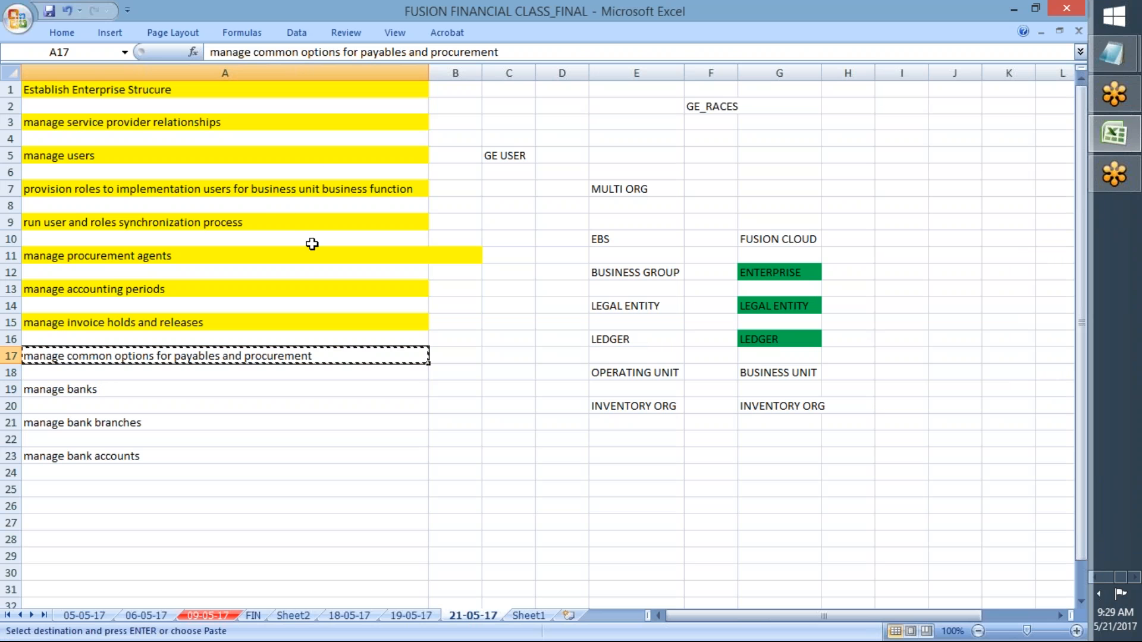
key("alt+Tab")
left_click(545, 160)
key("ctrl+v")
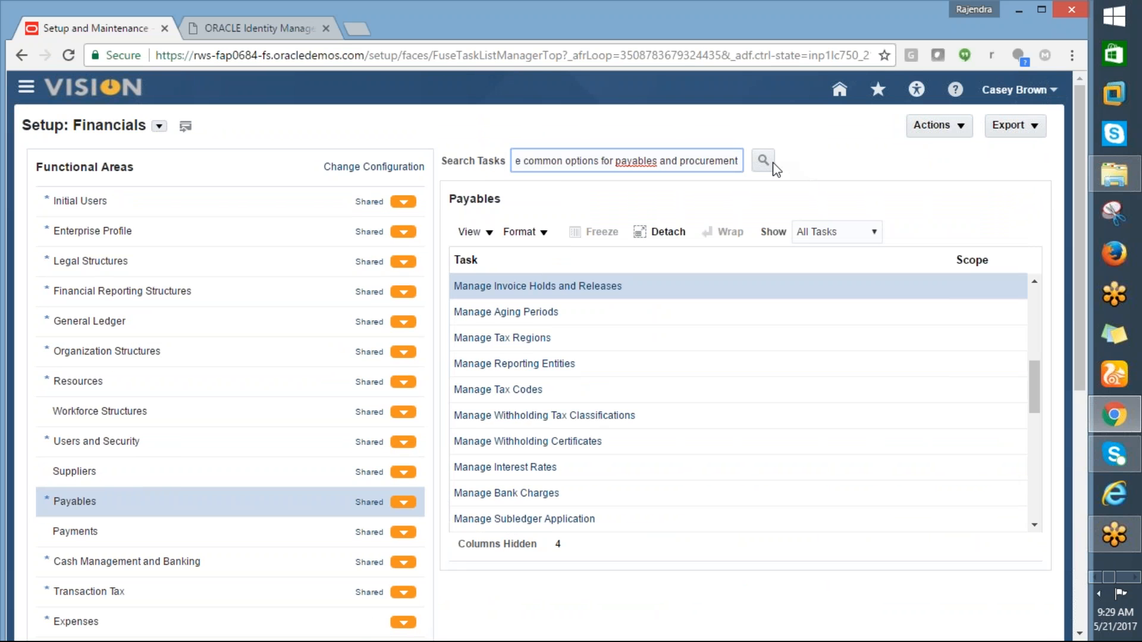
left_click(763, 160)
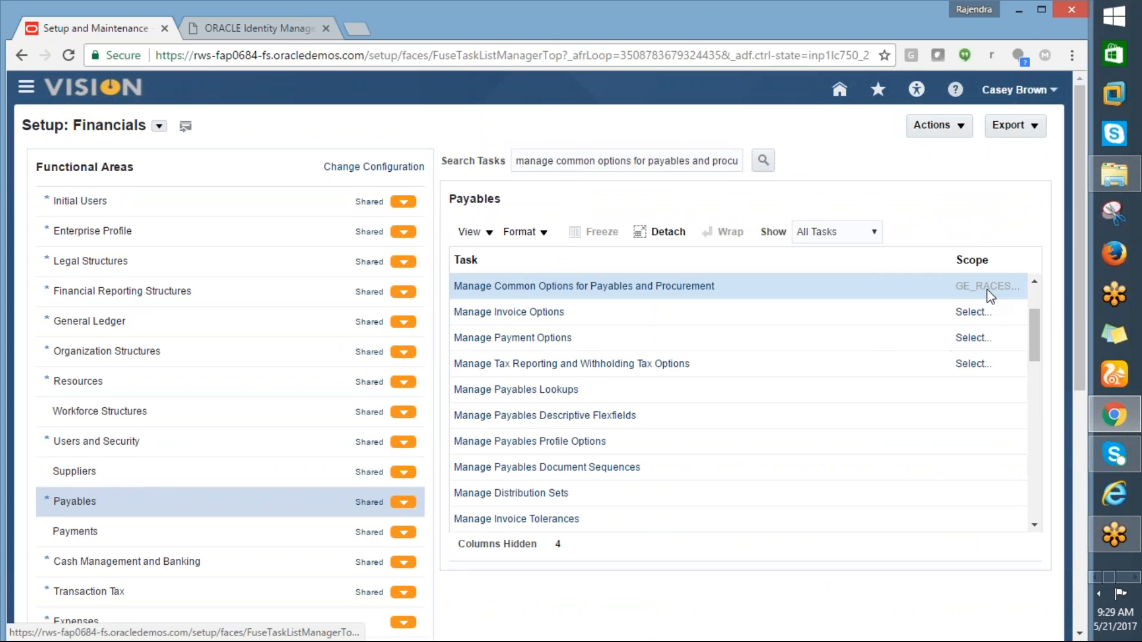
Step: Fill A17 yellow as done, then open the task scoped to business unit GE_RACES_ATL
key("alt+Tab")
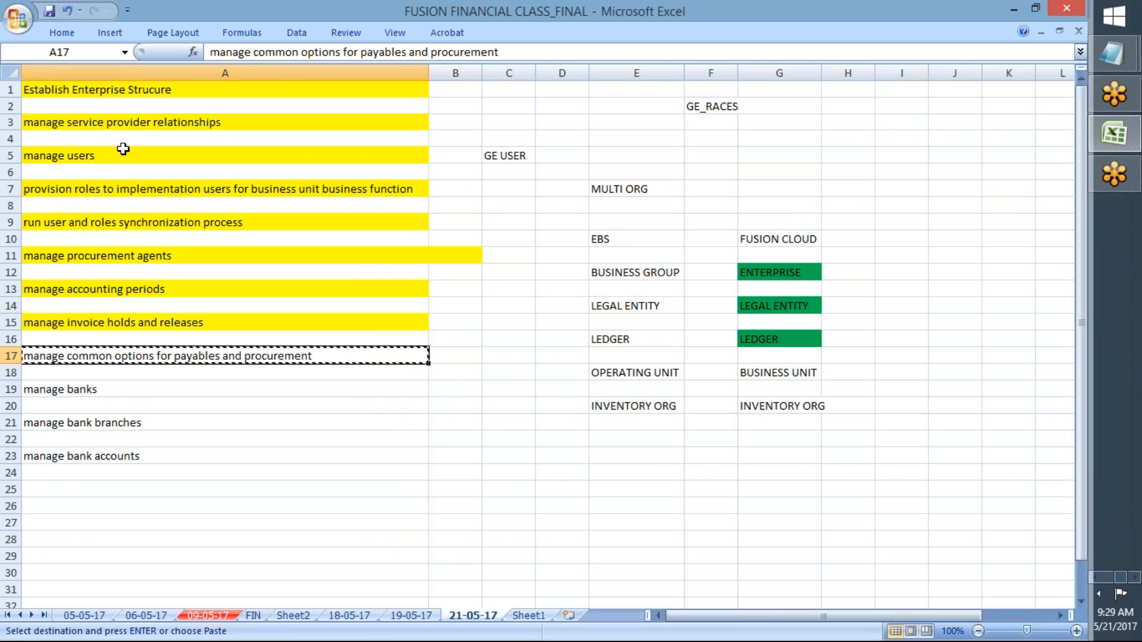
left_click(70, 37)
left_click(218, 88)
left_click(202, 370)
key("alt+Tab")
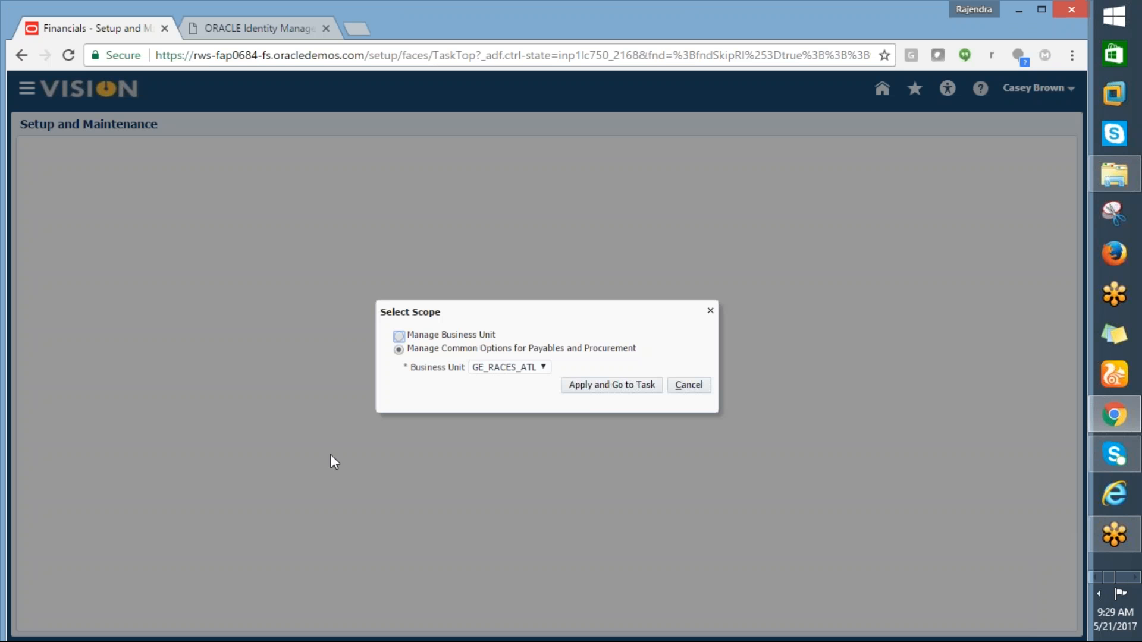
left_click(584, 395)
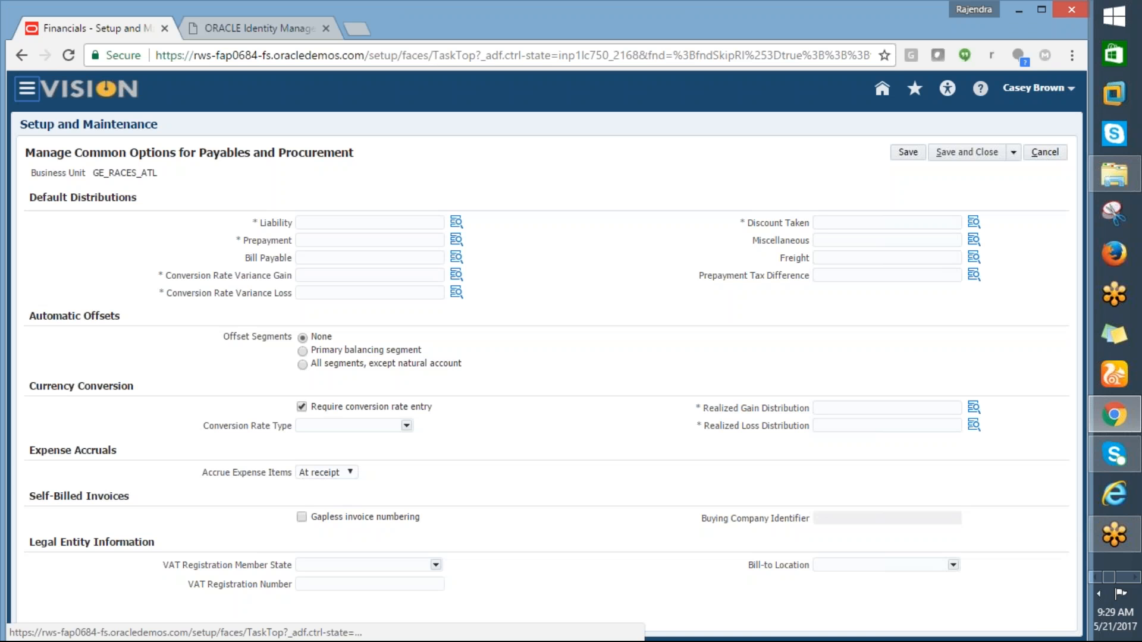
Step: Cancel the Conversion Rate Variance Loss entry and open the Liability account's Account segment values
left_click(463, 287)
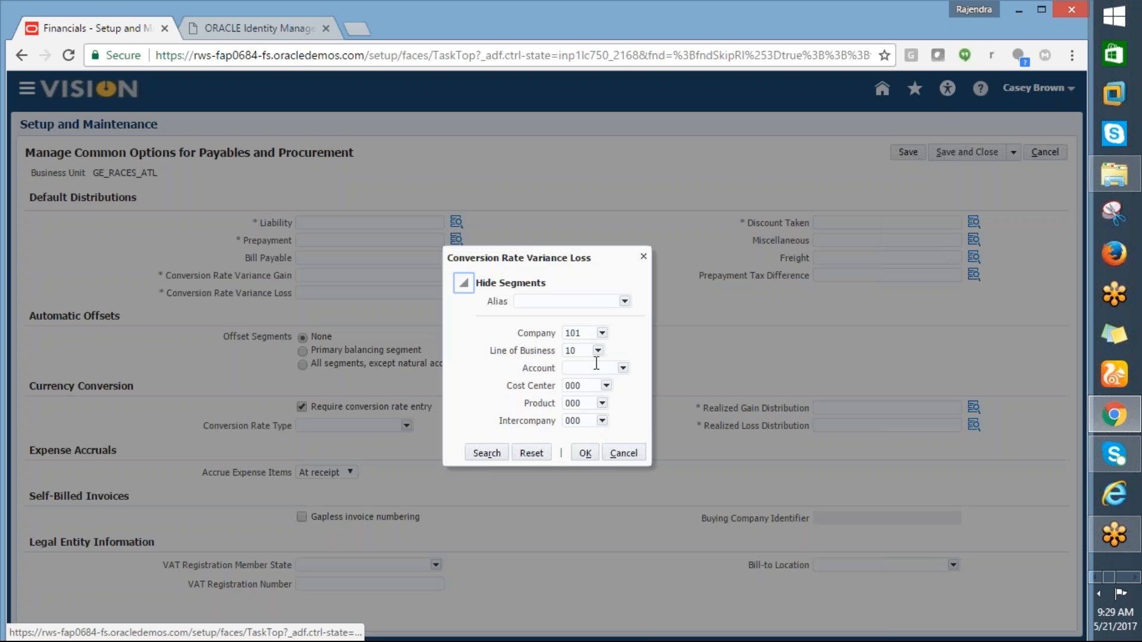
left_click(595, 364)
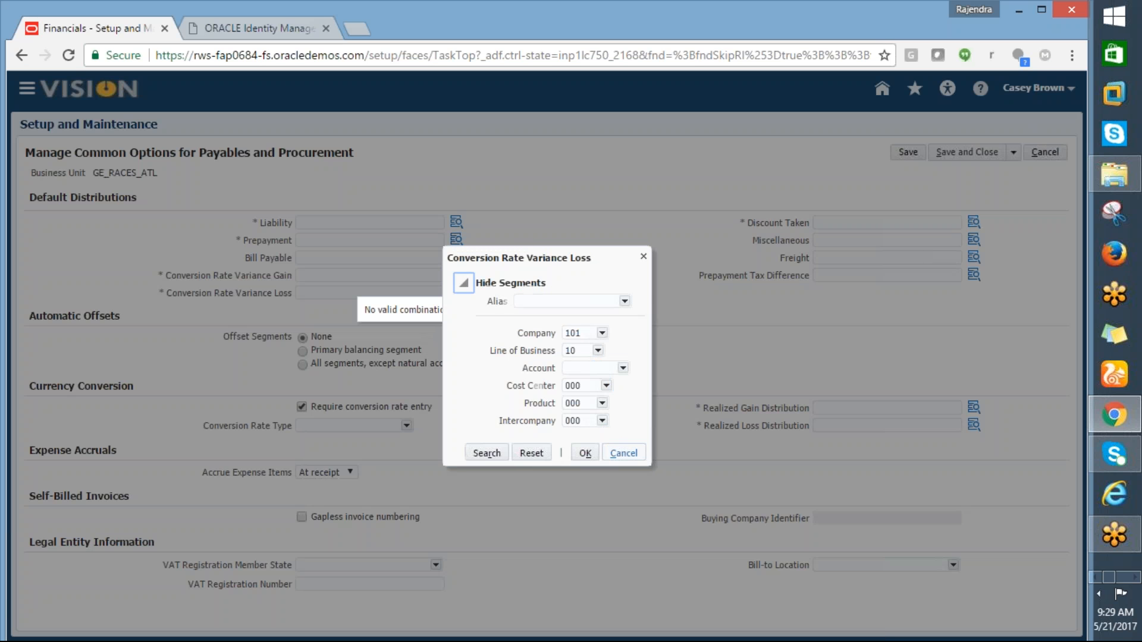
key("alt+Tab")
key("alt+Tab")
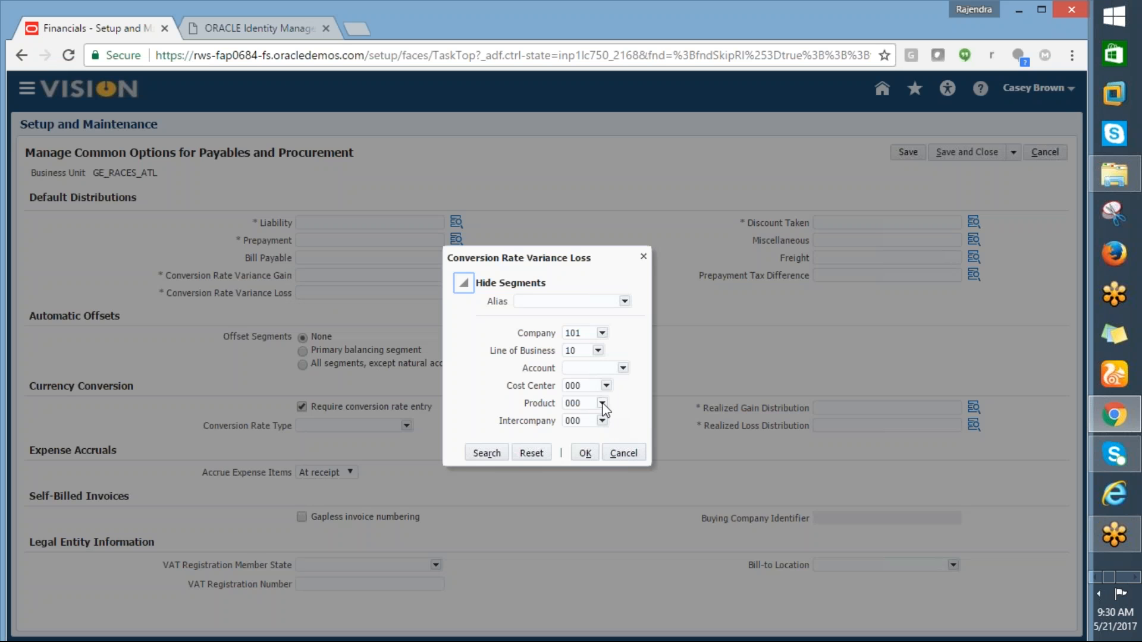
left_click(622, 453)
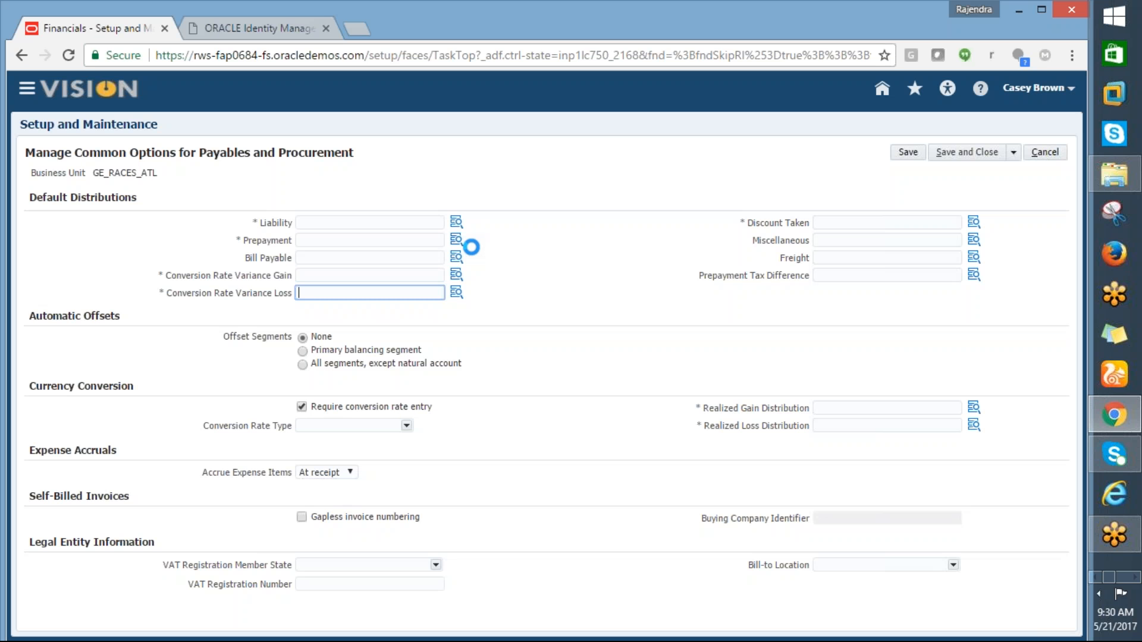
left_click(456, 223)
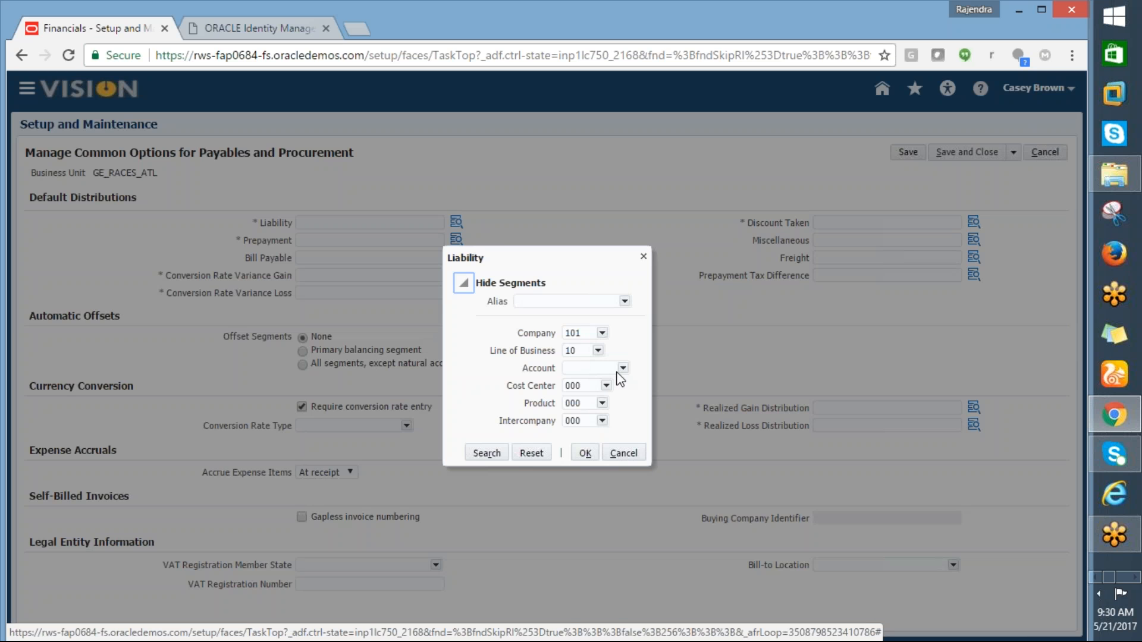
left_click(622, 369)
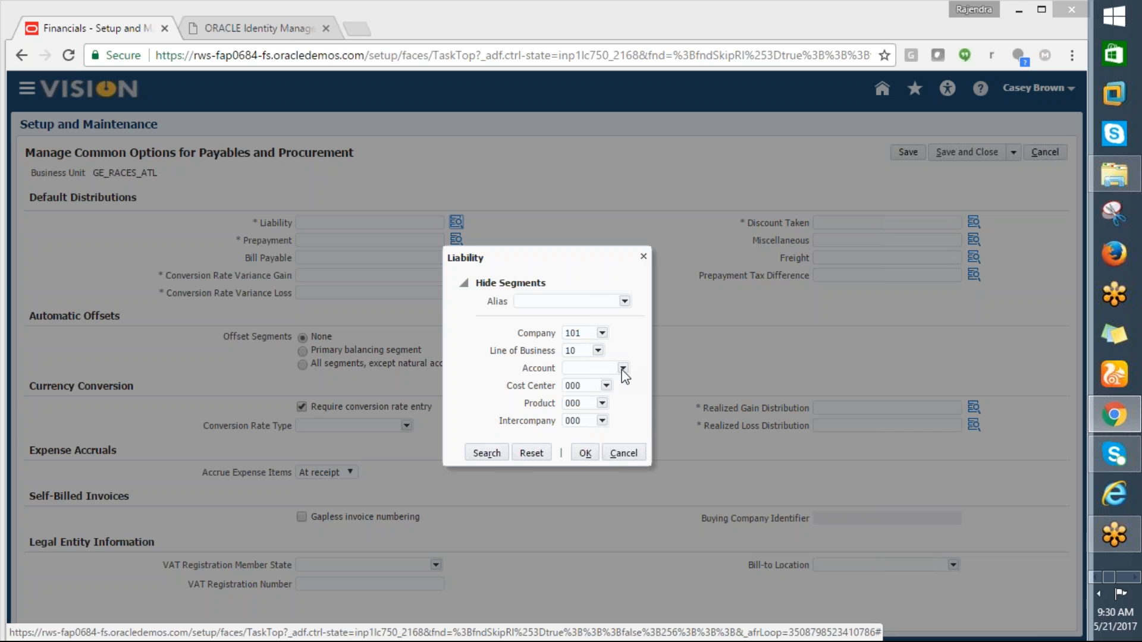
Step: Select the bank task rows from A19, then add a worksheet named 22-05-17 before Sheet1
key("alt+Tab")
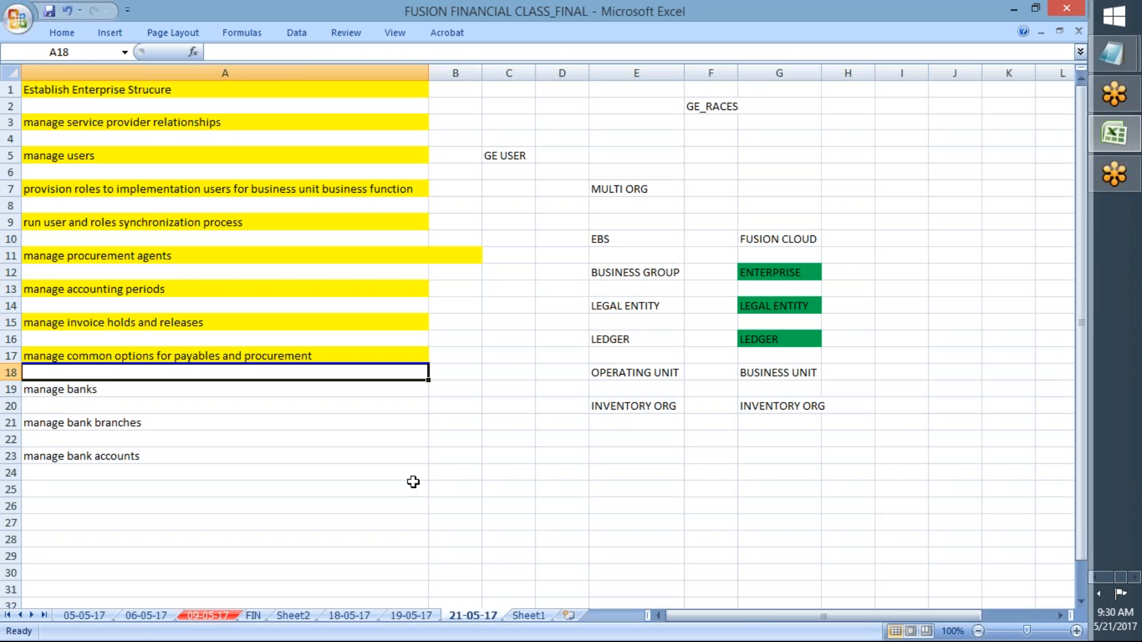
left_click_drag(64, 390, 68, 457)
key("ctrl+c")
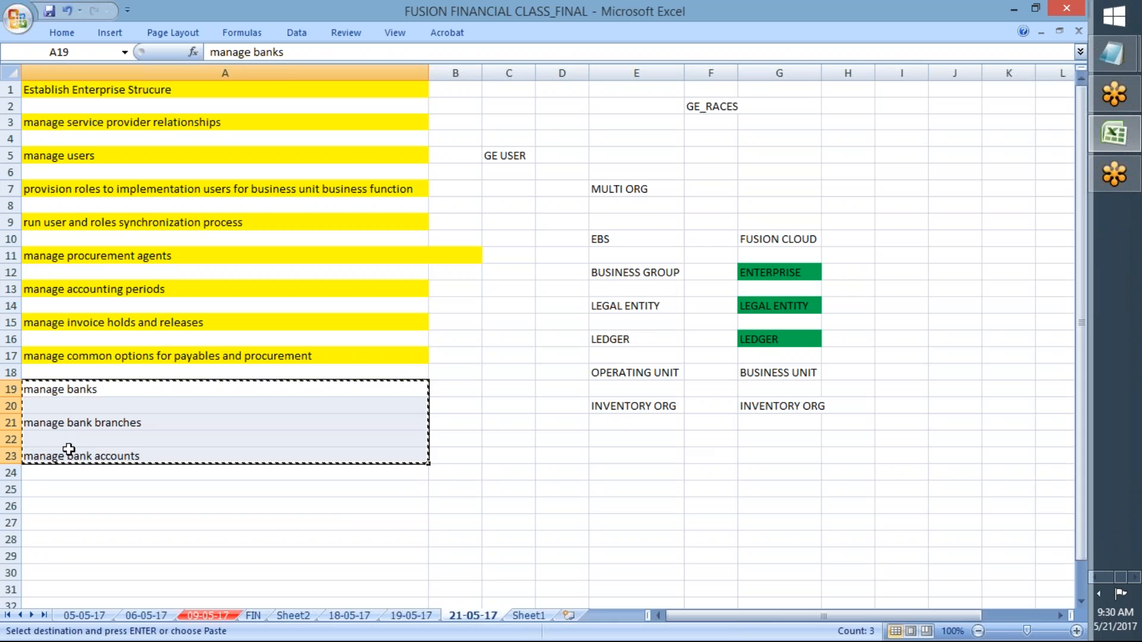
left_click(530, 615)
left_click(569, 615)
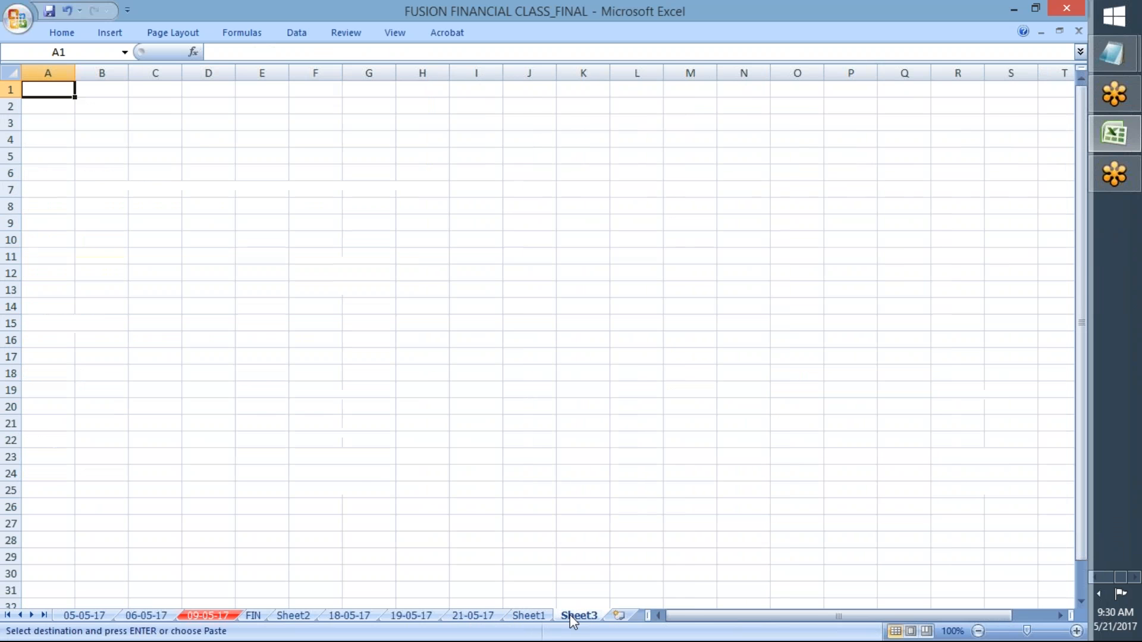
right_click(572, 616)
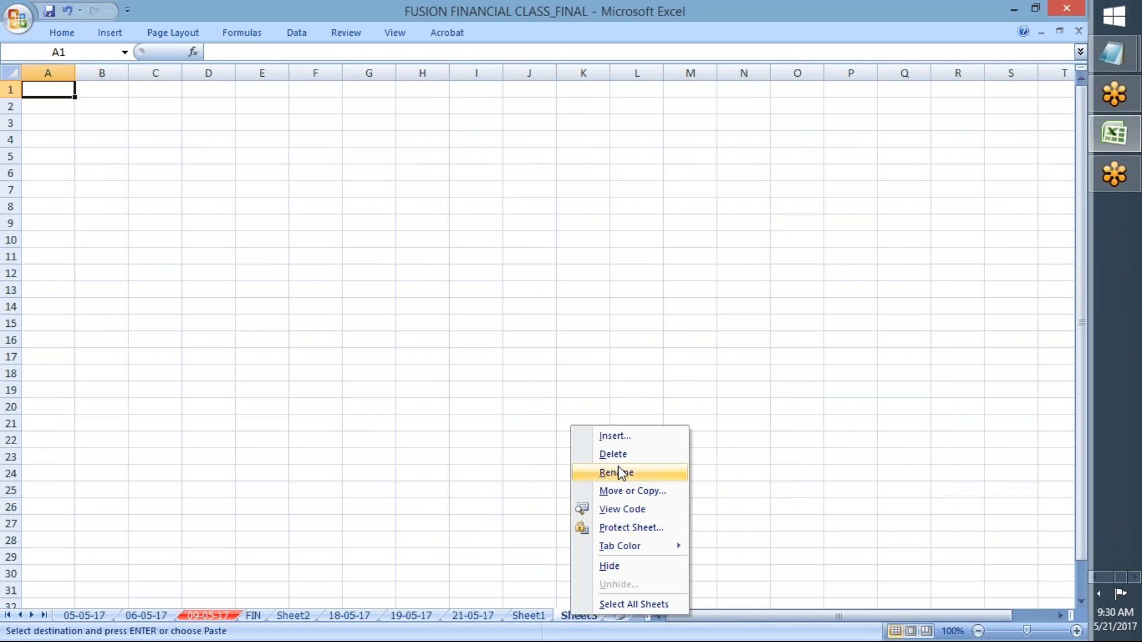
left_click(617, 472)
type("22-05-17")
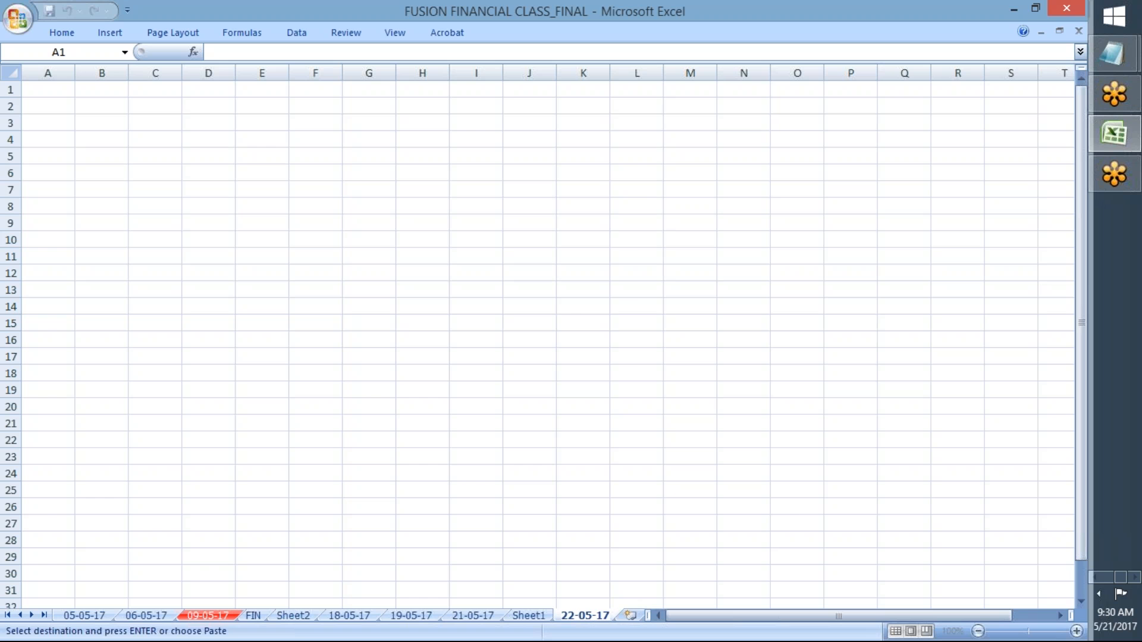
left_click(536, 616)
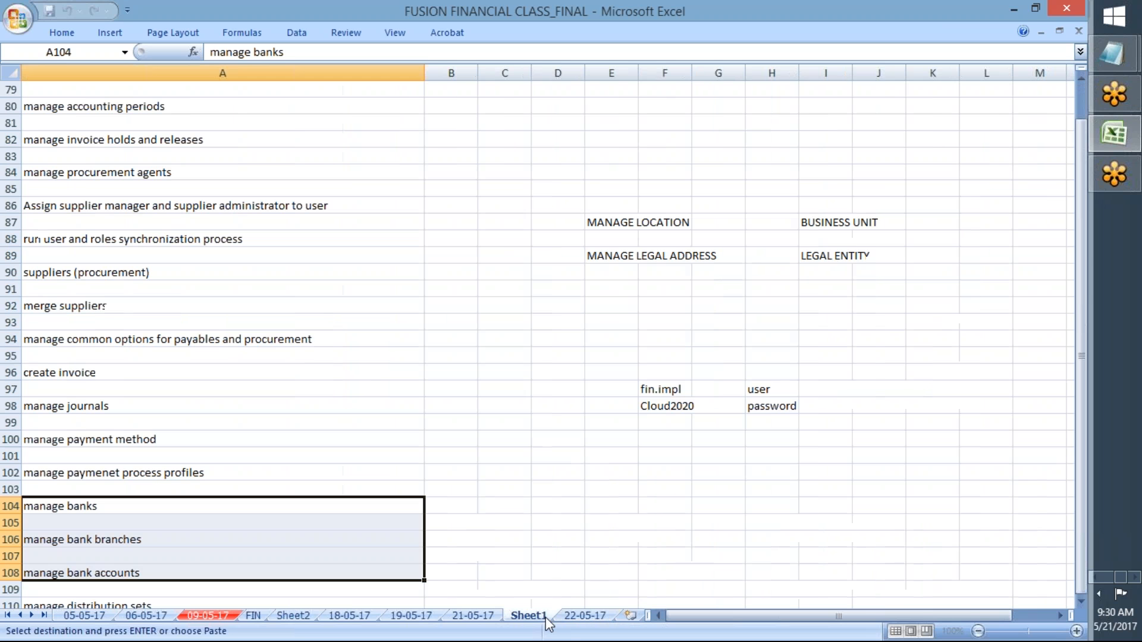
left_click_drag(679, 601, 619, 613)
left_click(539, 616)
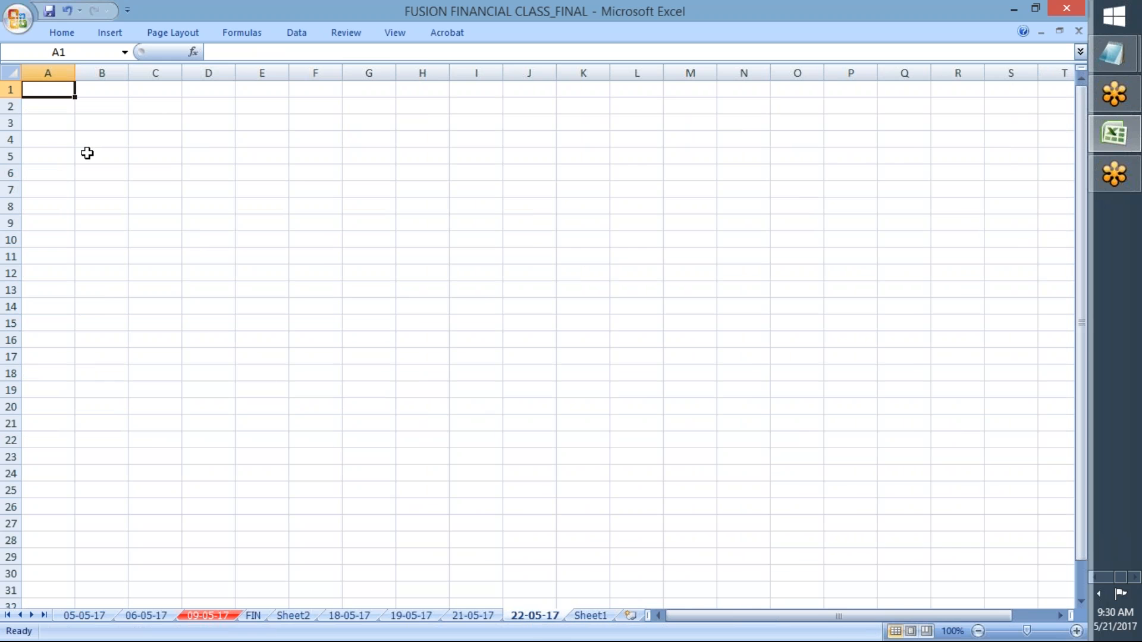
Step: Move the bank tasks A19:A23 from 21-05-17 into A1:A5 of the 22-05-17 sheet
left_click(91, 173)
left_click(46, 91)
left_click(471, 616)
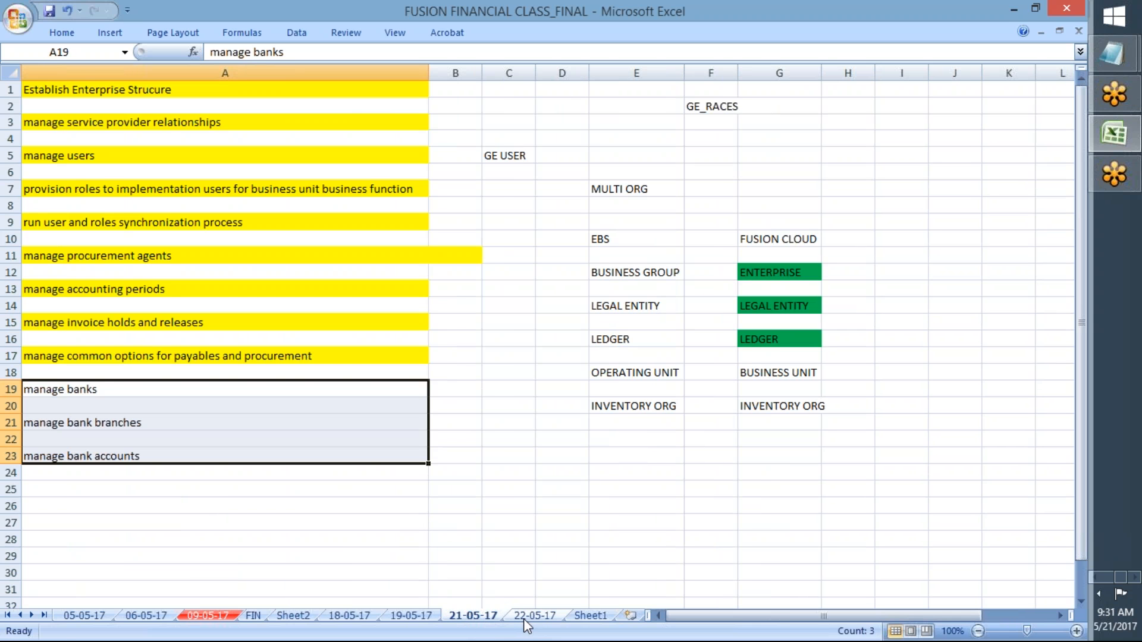
key("ctrl+c")
left_click(524, 619)
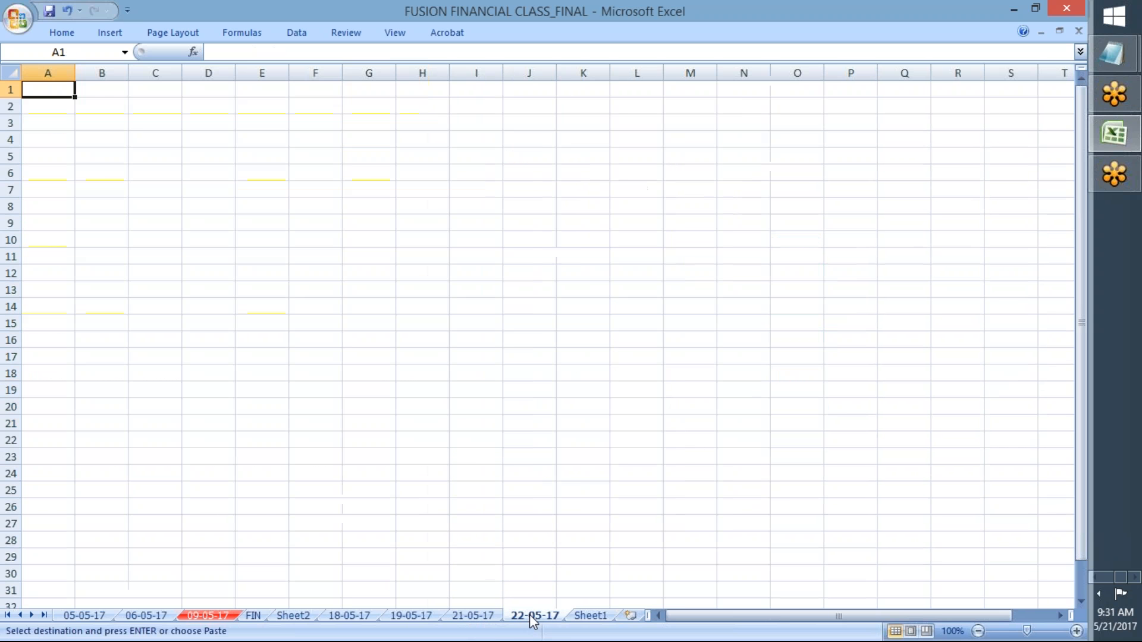
key("Return")
Step: Copy the A17 task name from the 21-05-17 sheet
left_click(471, 616)
left_click(178, 356)
key("ctrl+c")
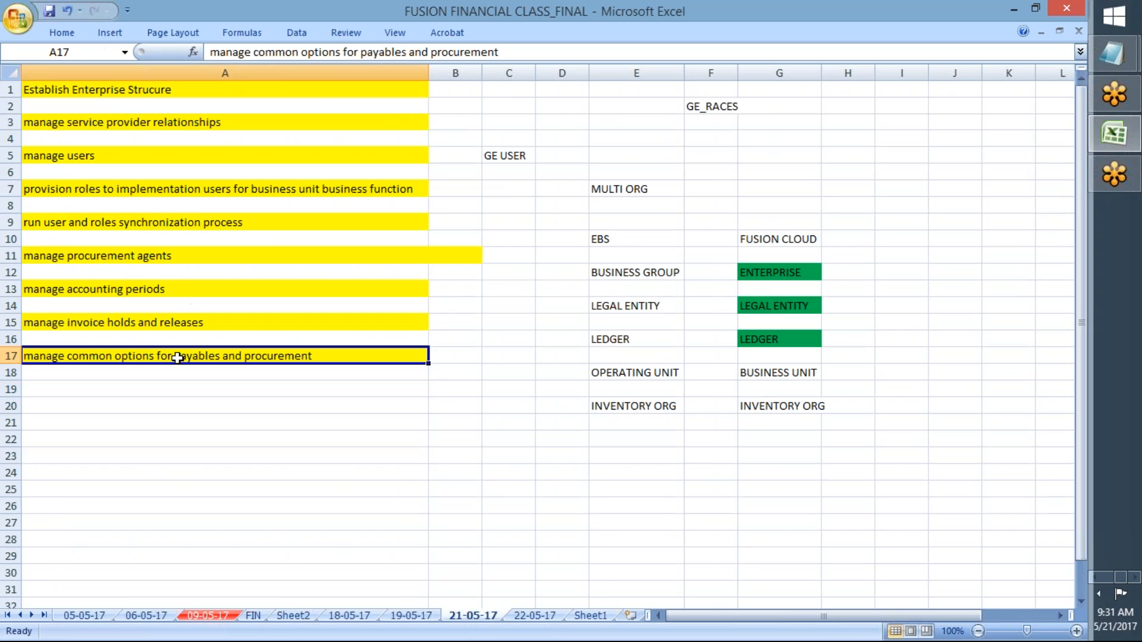
key("Right")
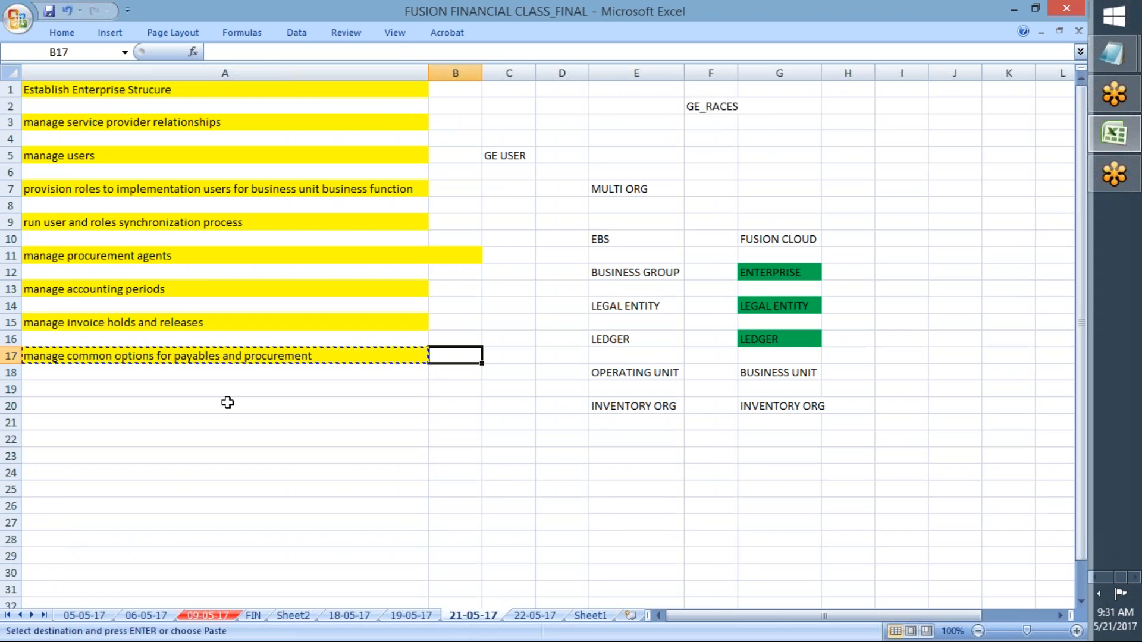
key("alt+Tab")
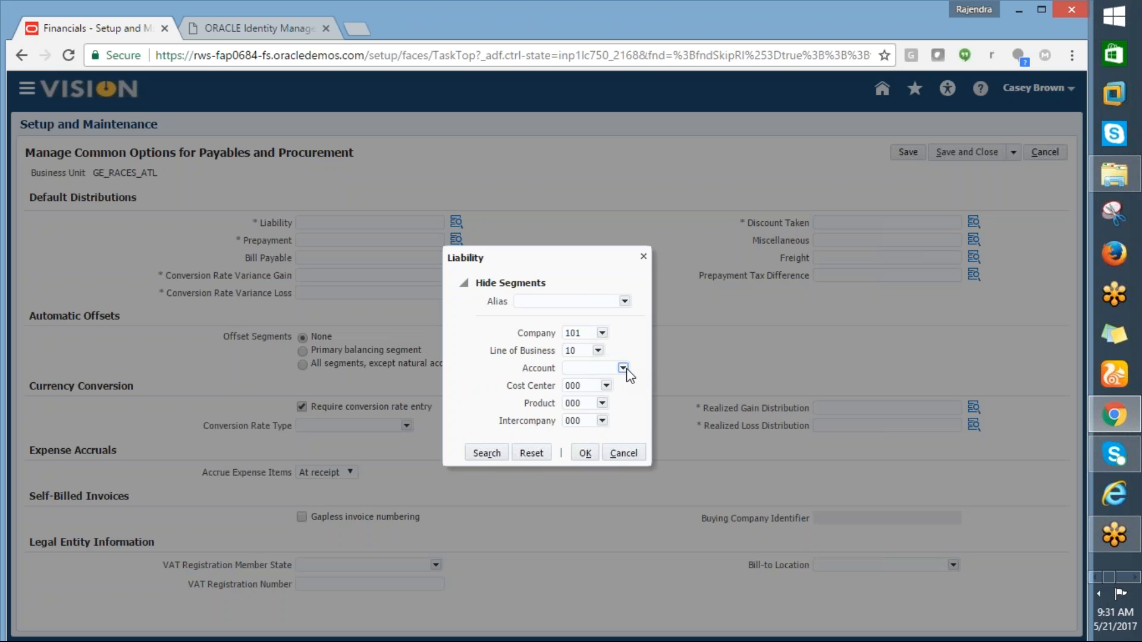
Step: Search Account segment values for the Liability combination with description filter %lia%
left_click(623, 368)
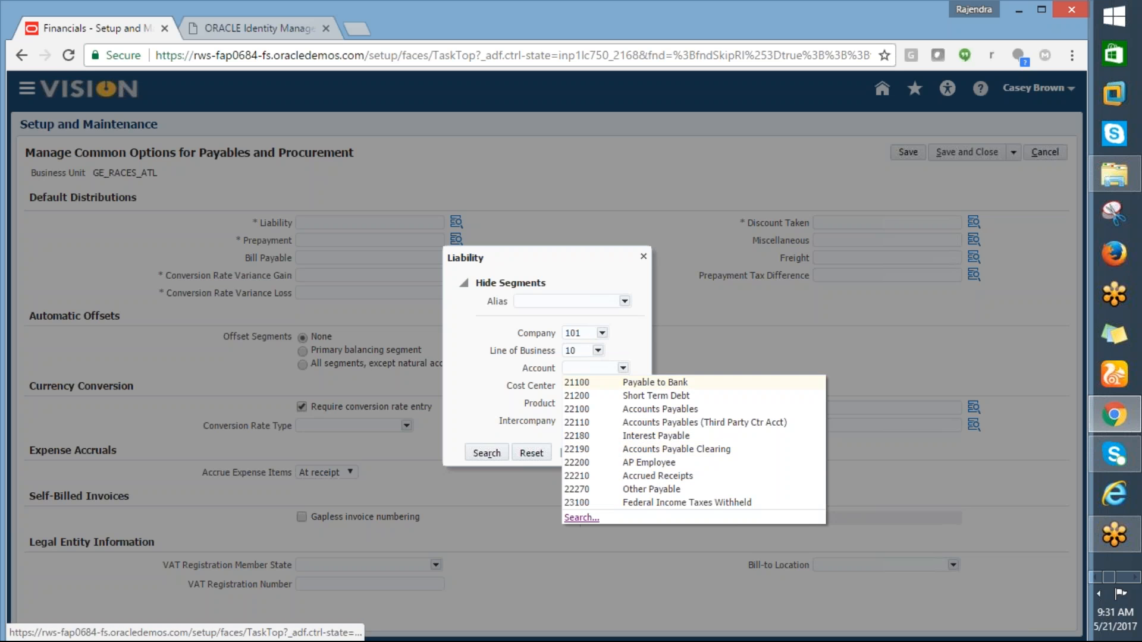
left_click(580, 518)
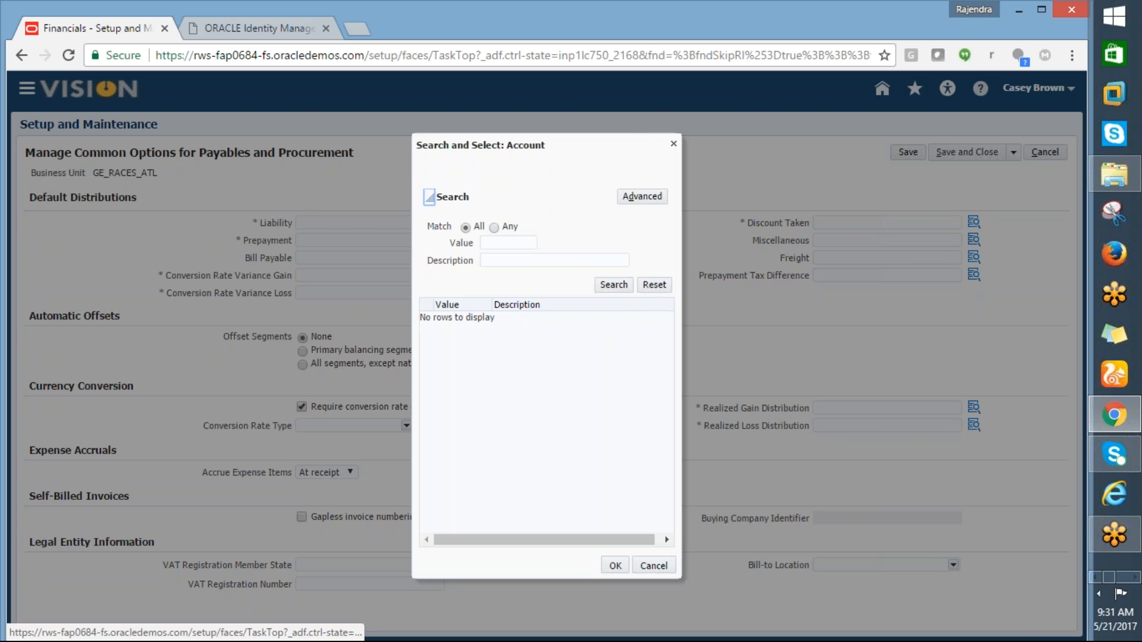
left_click(489, 260)
type("%li")
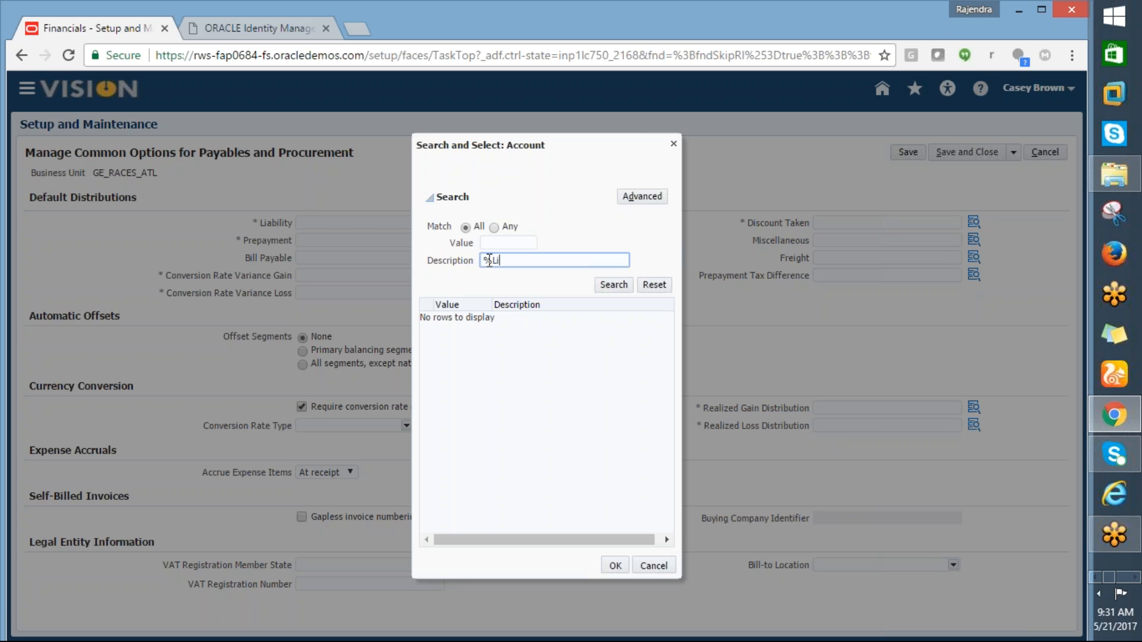
type("a%")
left_click(613, 284)
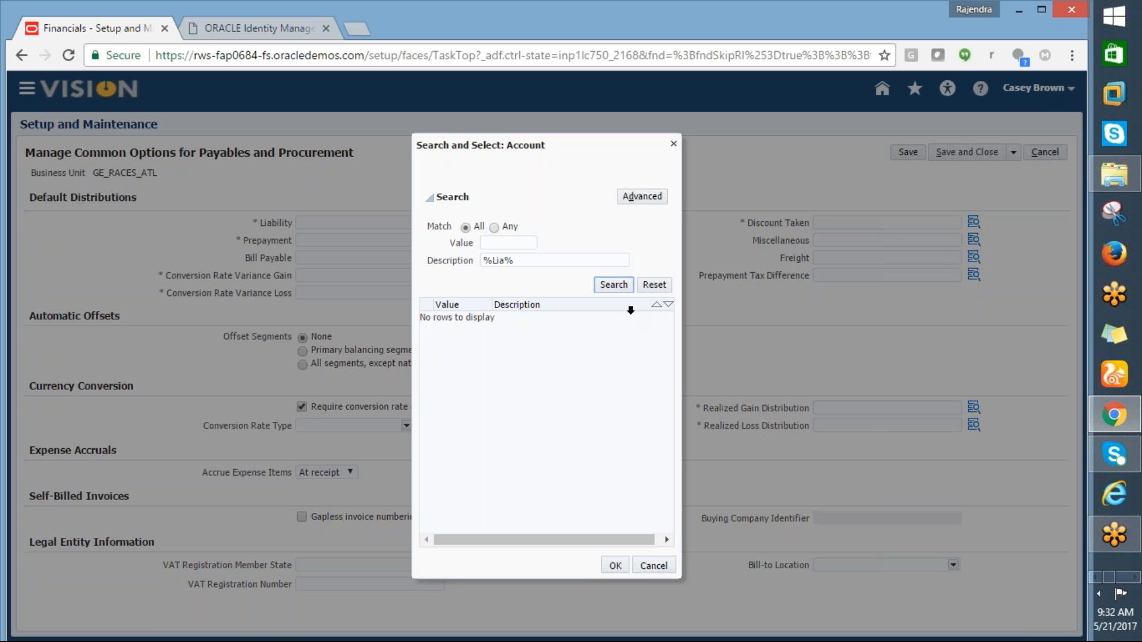
Step: Pick account 22100 Accounts Payables via a %Acc% description search, making Liability 101.10.22100.000.000.000
left_click(620, 291)
left_click(654, 566)
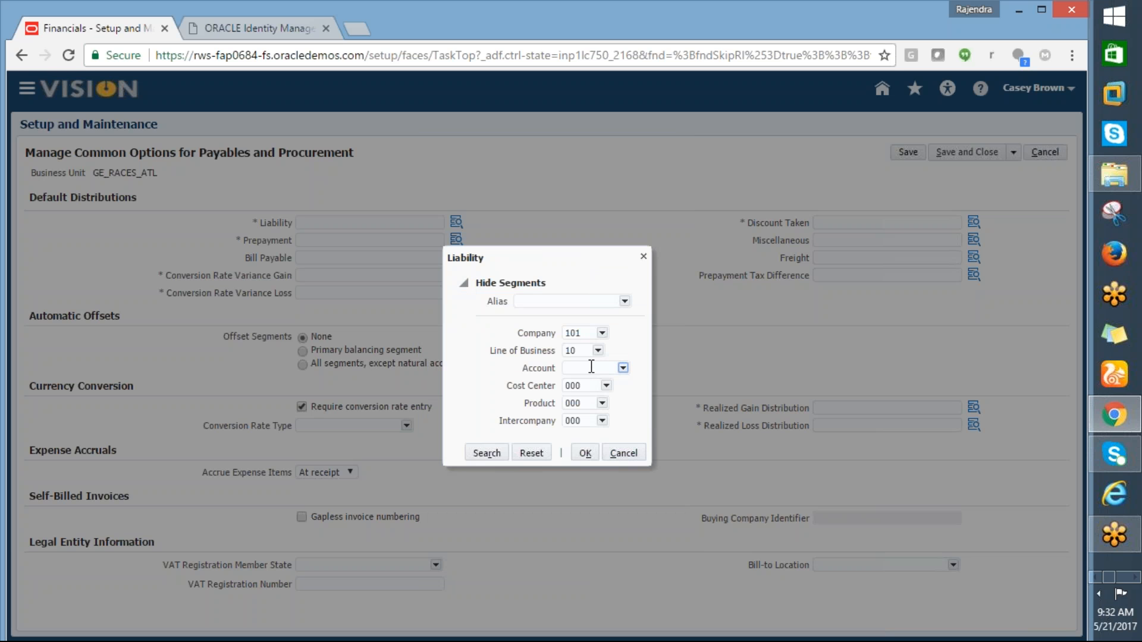
left_click(623, 369)
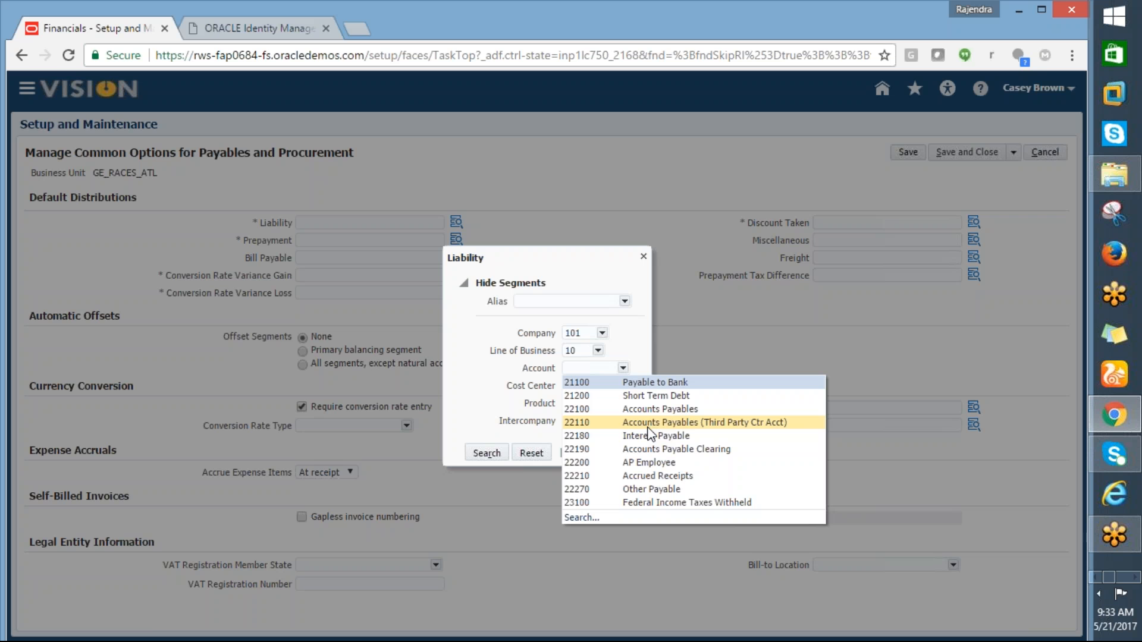
left_click(577, 520)
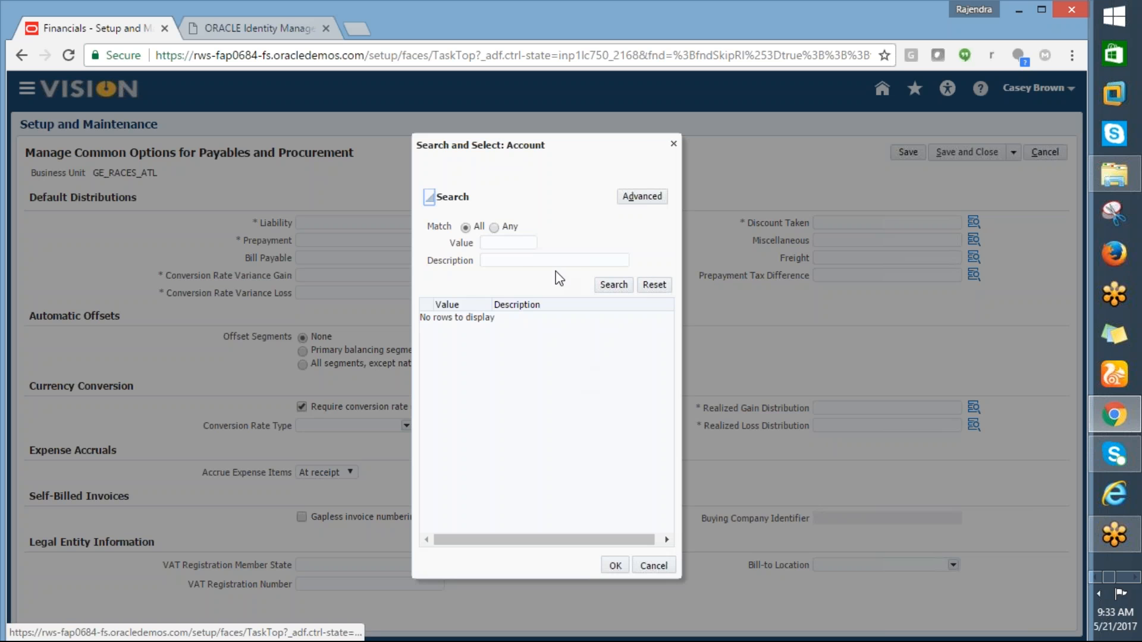
left_click(523, 262)
type("%L")
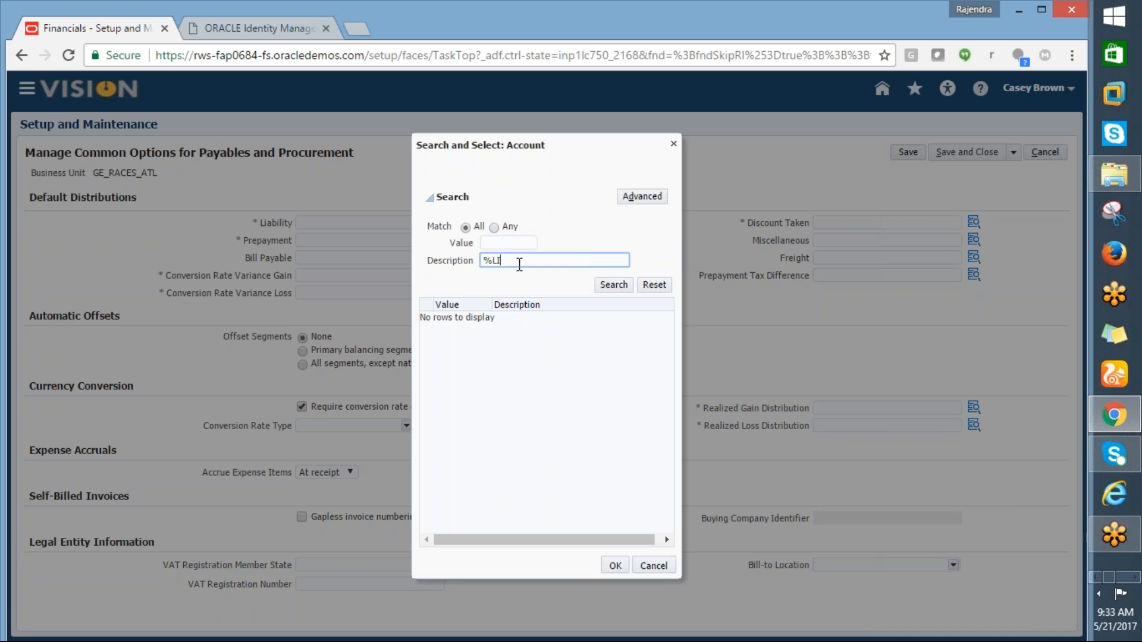
key("BackSpace")
type("AC")
type("cc%")
left_click(614, 285)
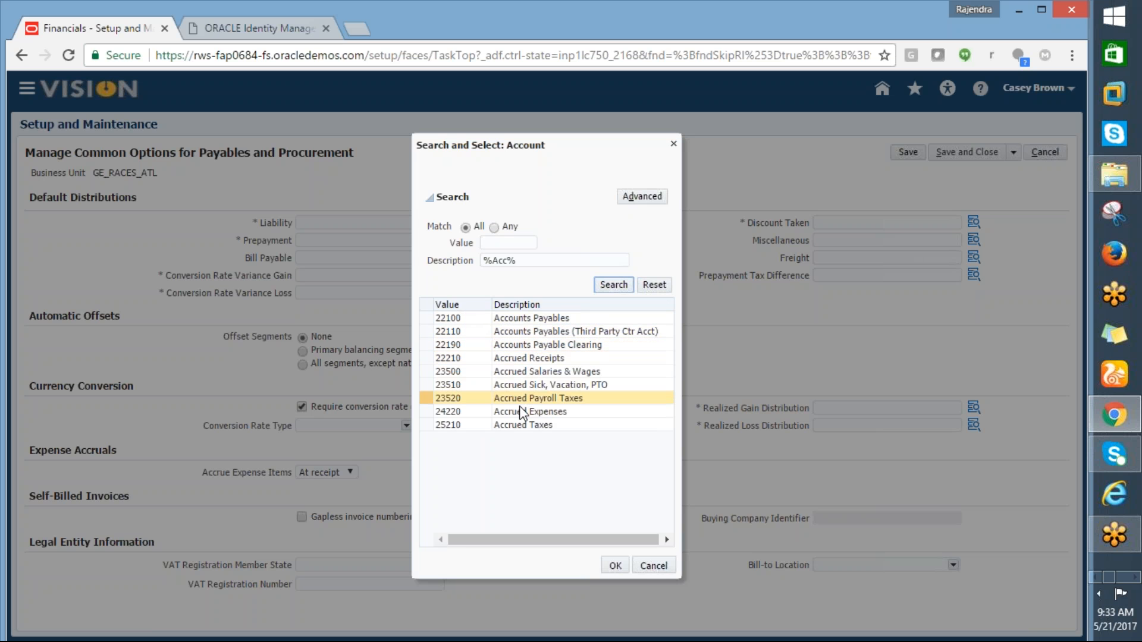
left_click(512, 320)
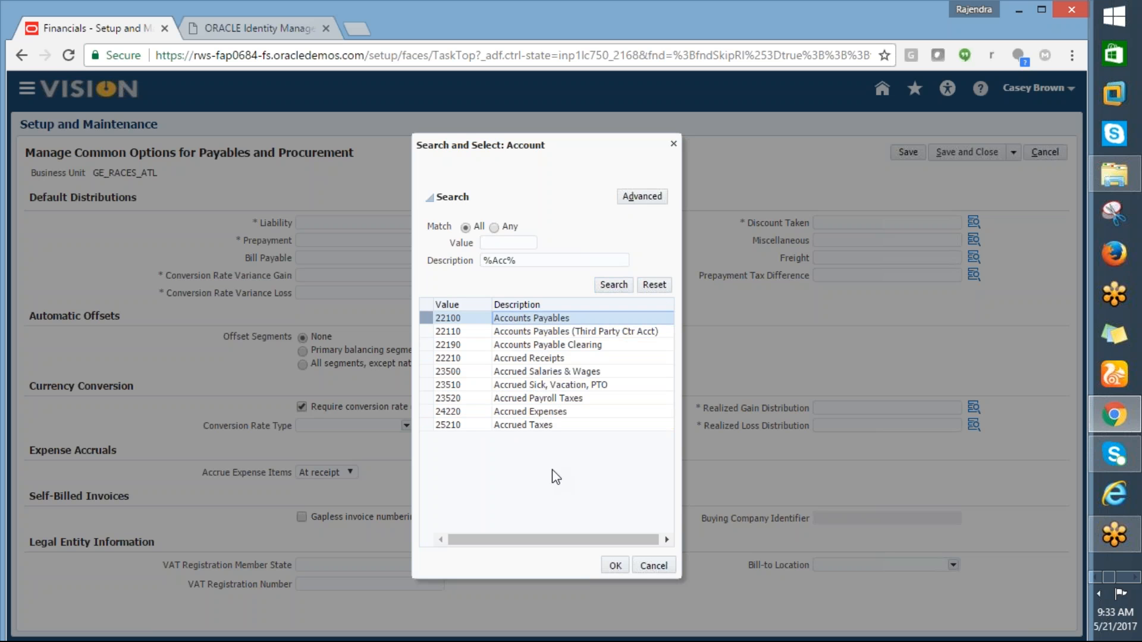
left_click(617, 564)
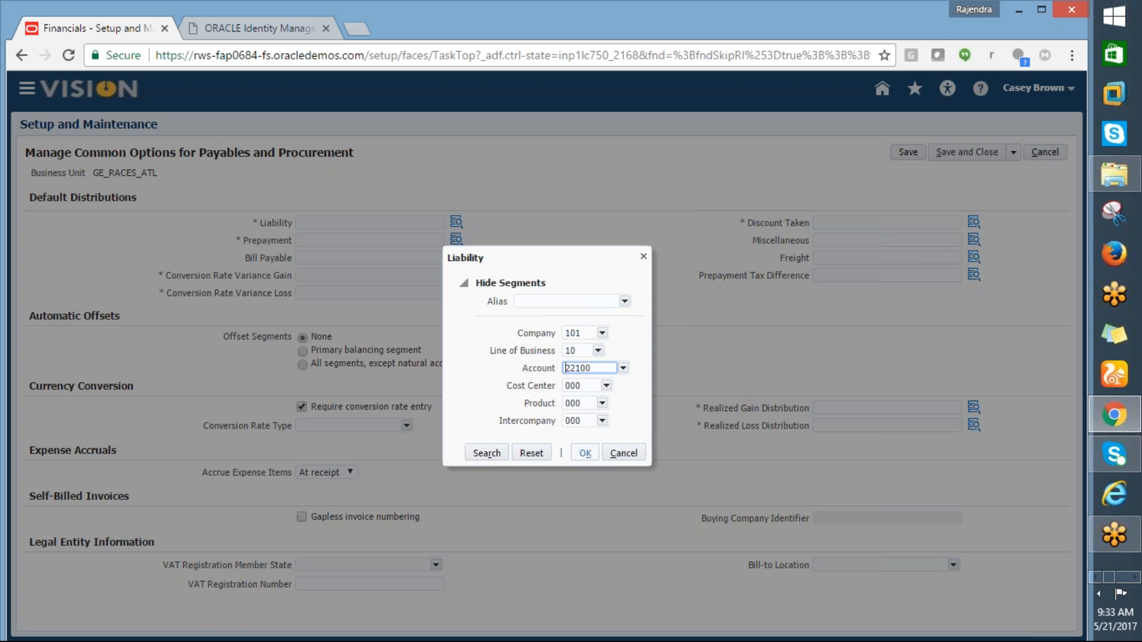
left_click(589, 456)
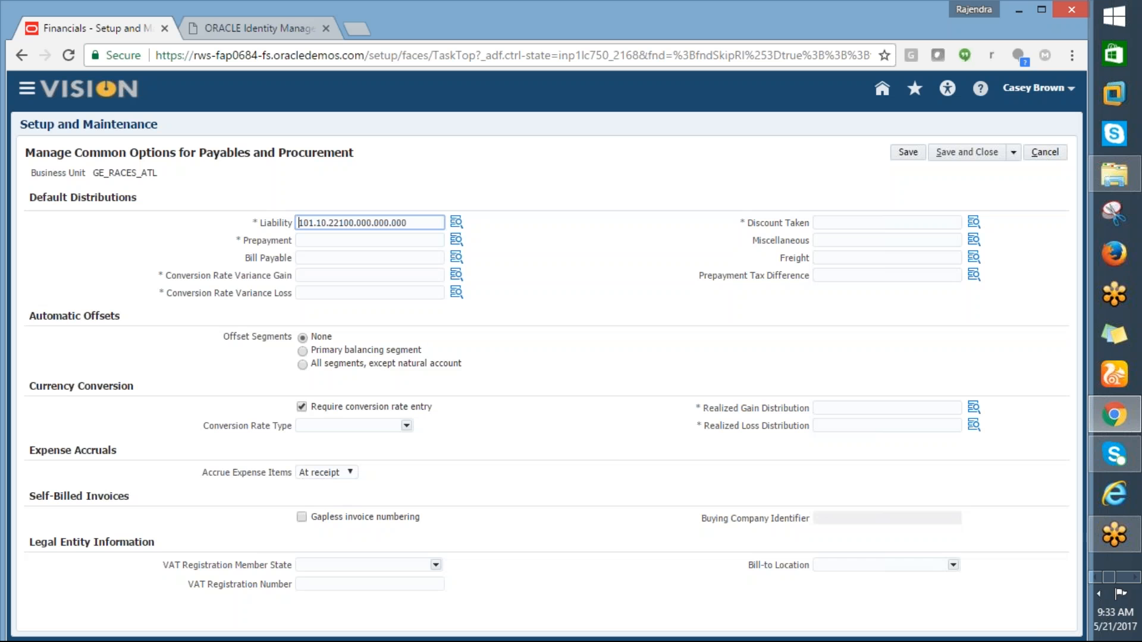
Step: Copy the Liability account into Prepayment and both Conversion Rate Variance Gain and Loss fields
left_click_drag(420, 228, 277, 225)
key("ctrl+c")
left_click(309, 239)
key("ctrl+v")
left_click(320, 273)
key("ctrl+v")
left_click(335, 293)
key("ctrl+v")
Step: Paste 101.10.22100.000.000.000 into Discount Taken and the Realized Gain and Loss distributions
left_click(898, 225)
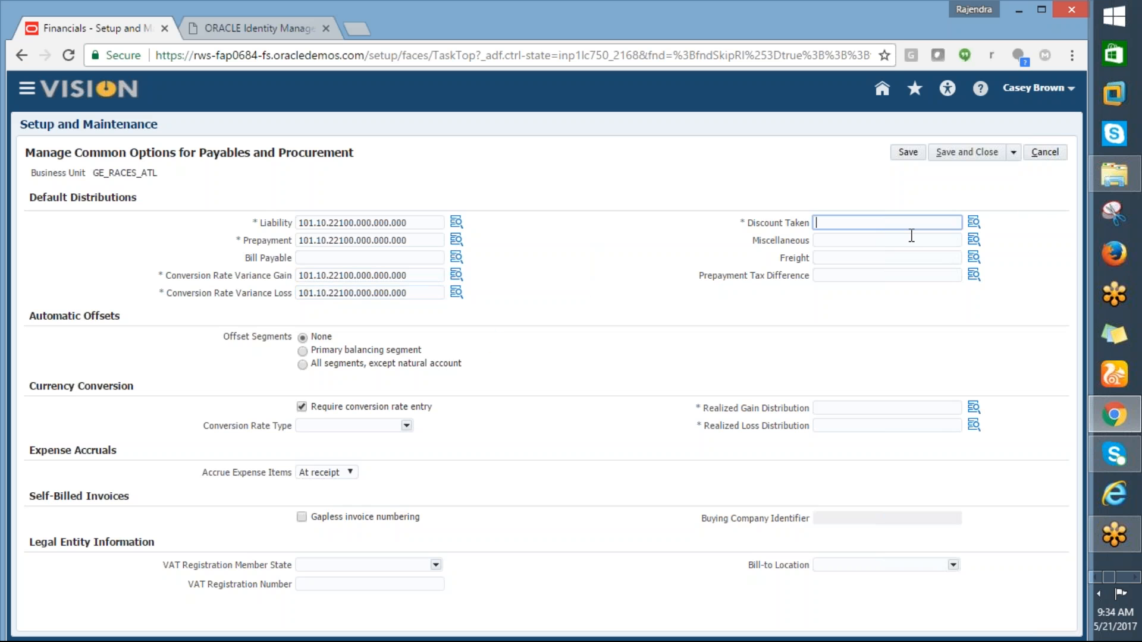
key("ctrl+v")
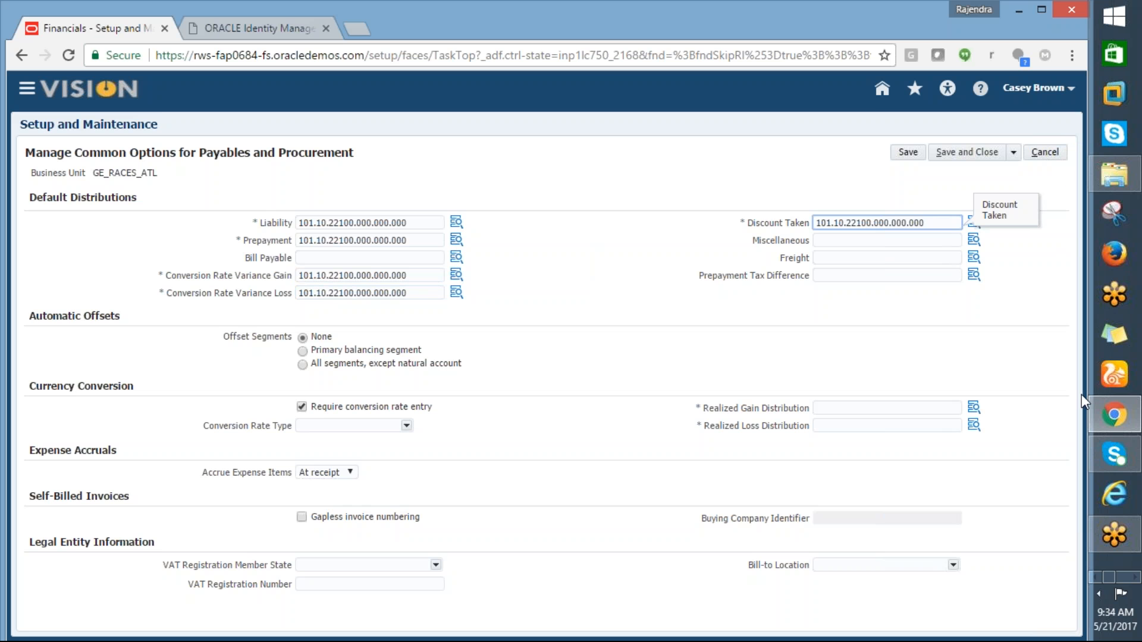
key("ctrl+minus")
key("ctrl+minus")
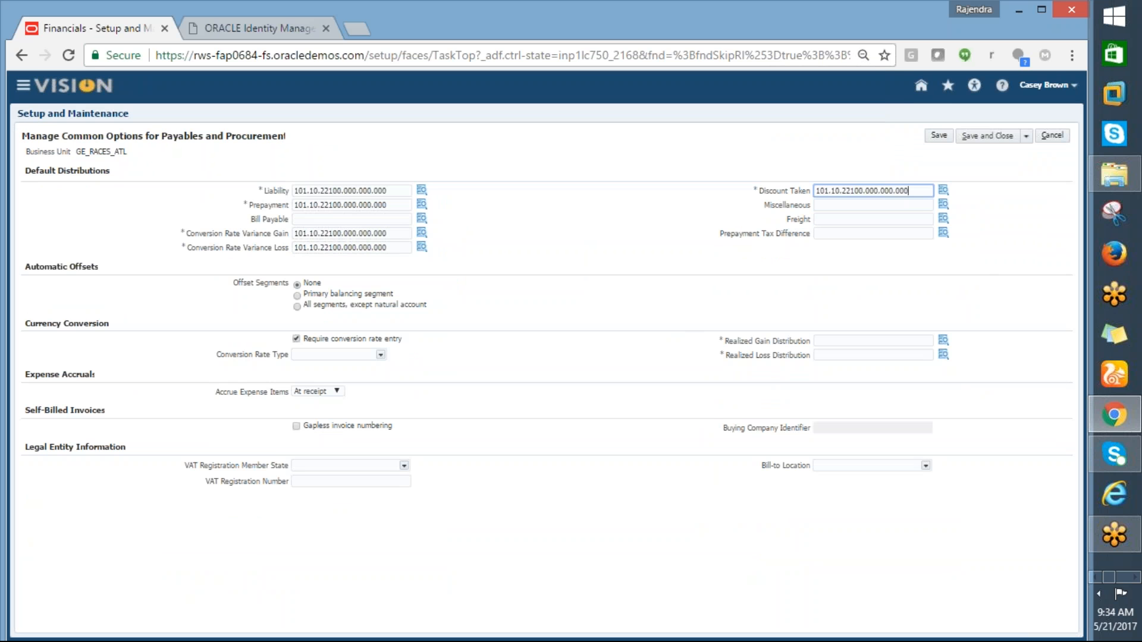
key("ctrl+plus")
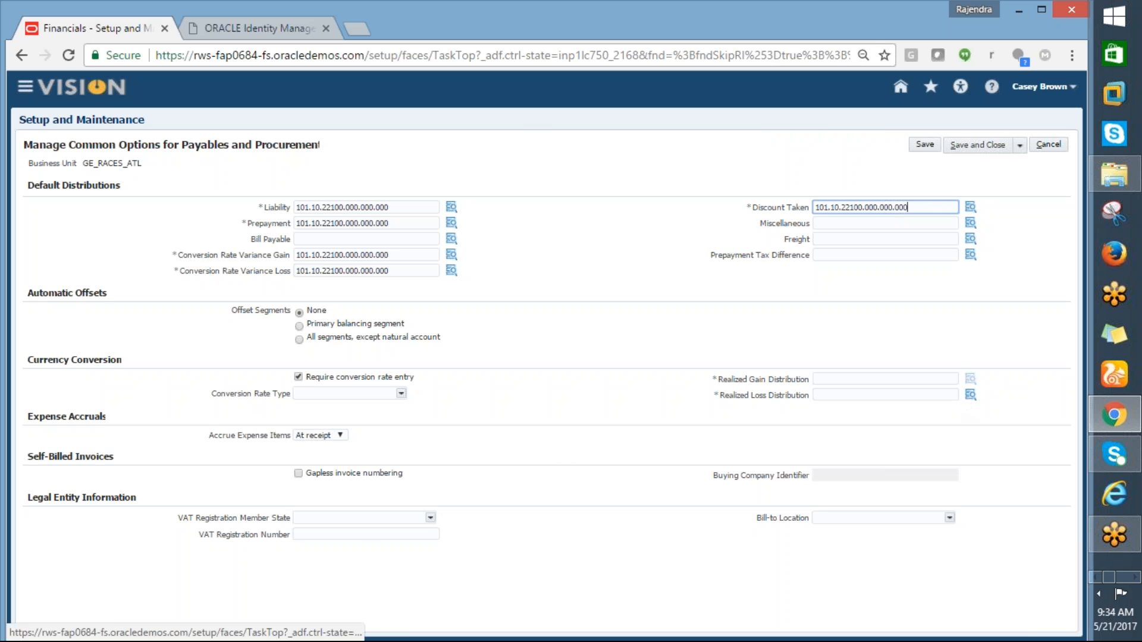
left_click(921, 379)
key("ctrl+v")
left_click(885, 398)
key("ctrl+v")
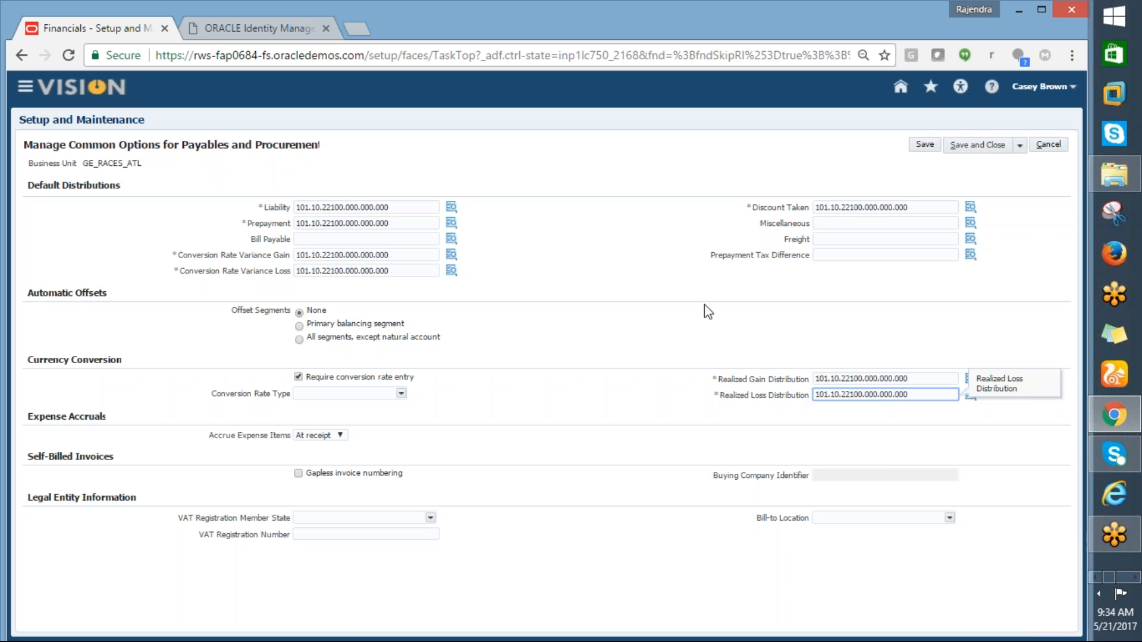
left_click(452, 223)
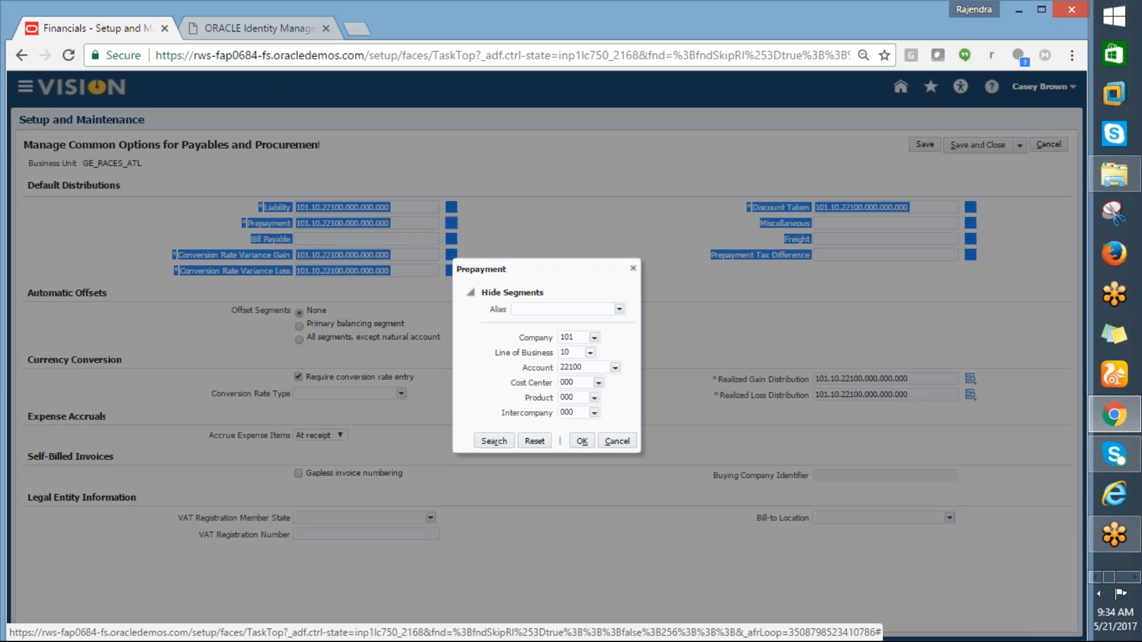
Step: Search %Prepay% to find 13500 Prepayments, then close Prepayment's segments still reading 22100
left_click(616, 368)
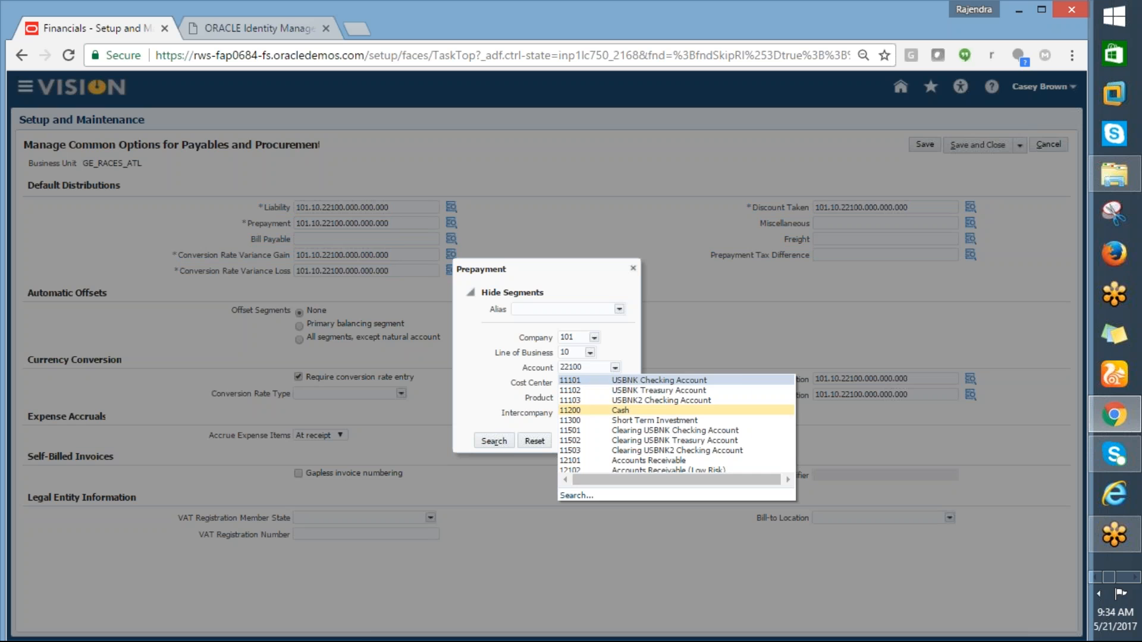
left_click(572, 496)
key("ctrl+plus")
key("ctrl+plus")
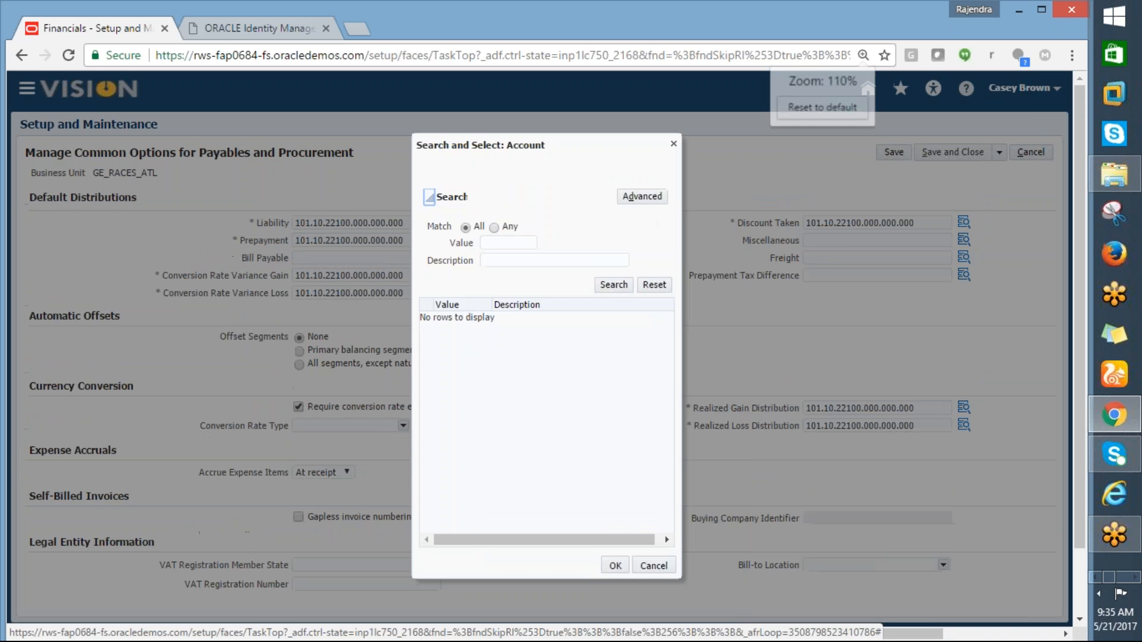
key("ctrl+minus")
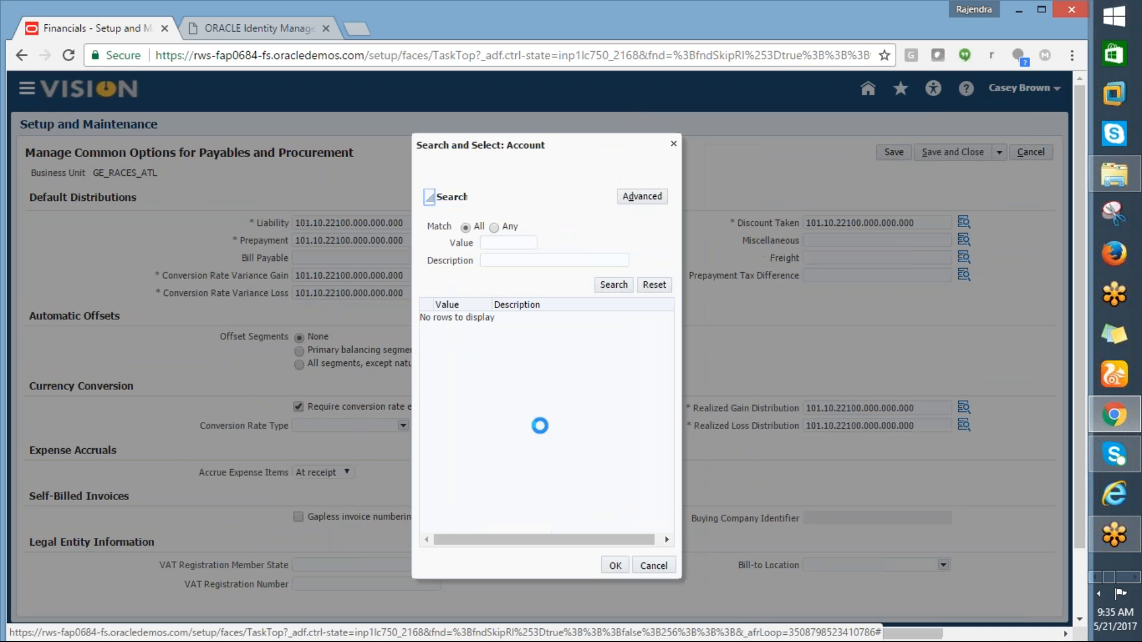
left_click(496, 260)
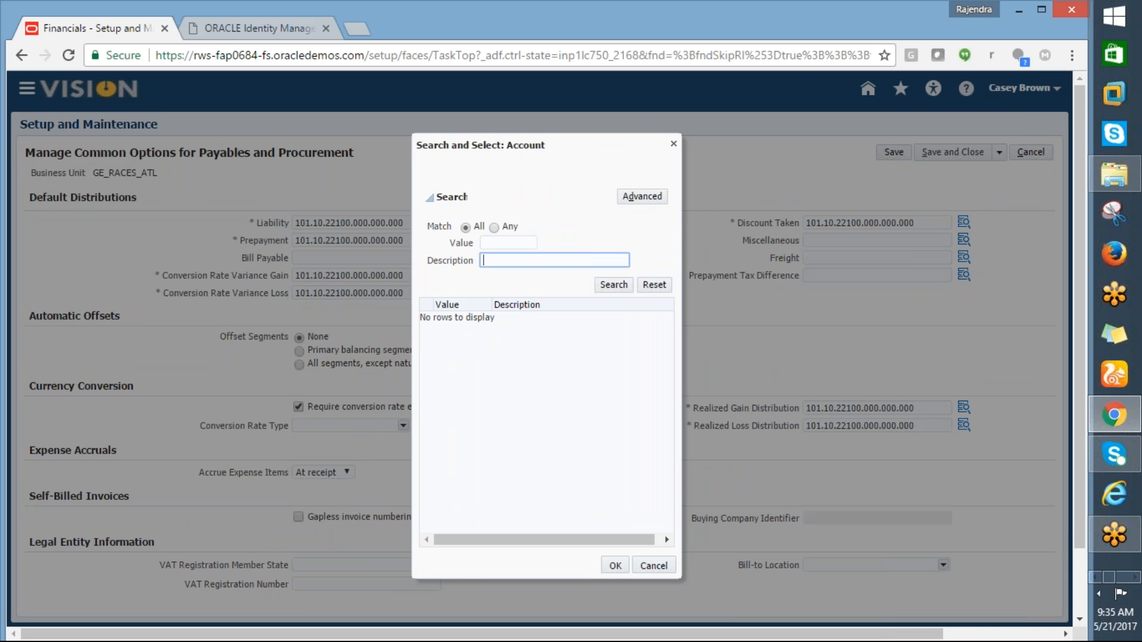
type("%Prepay%")
left_click(613, 285)
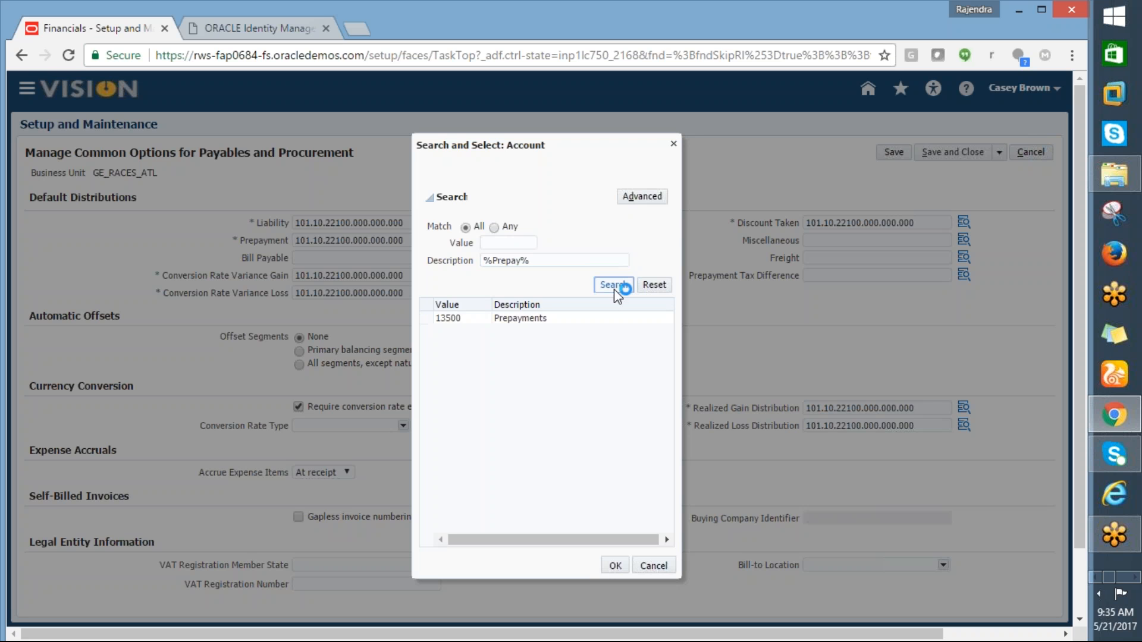
left_click(489, 320)
left_click(615, 565)
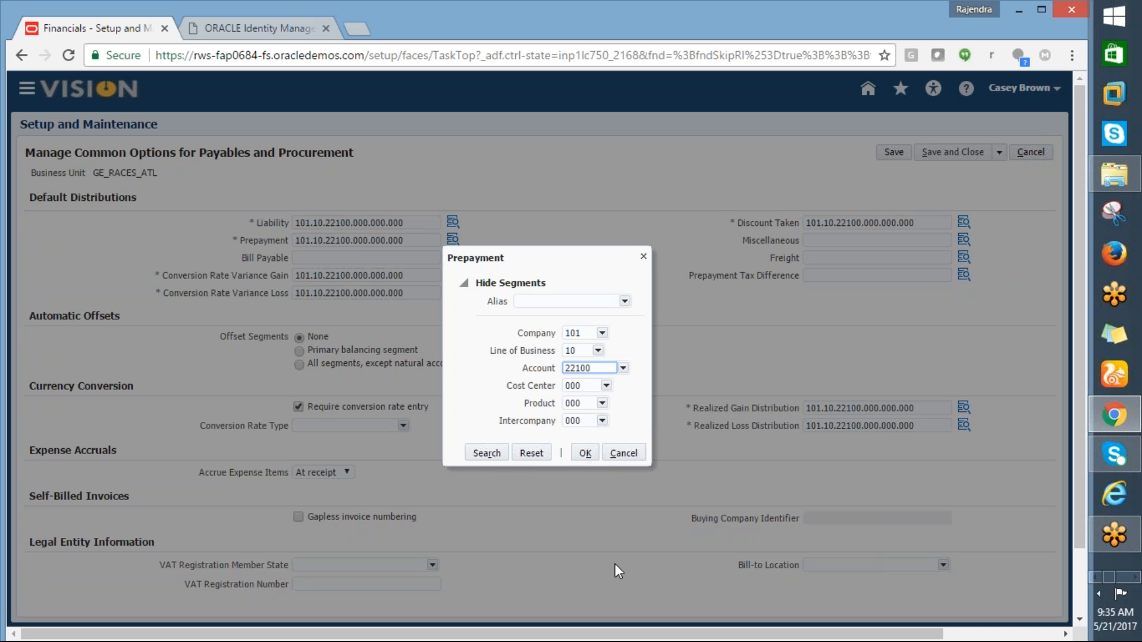
left_click(581, 457)
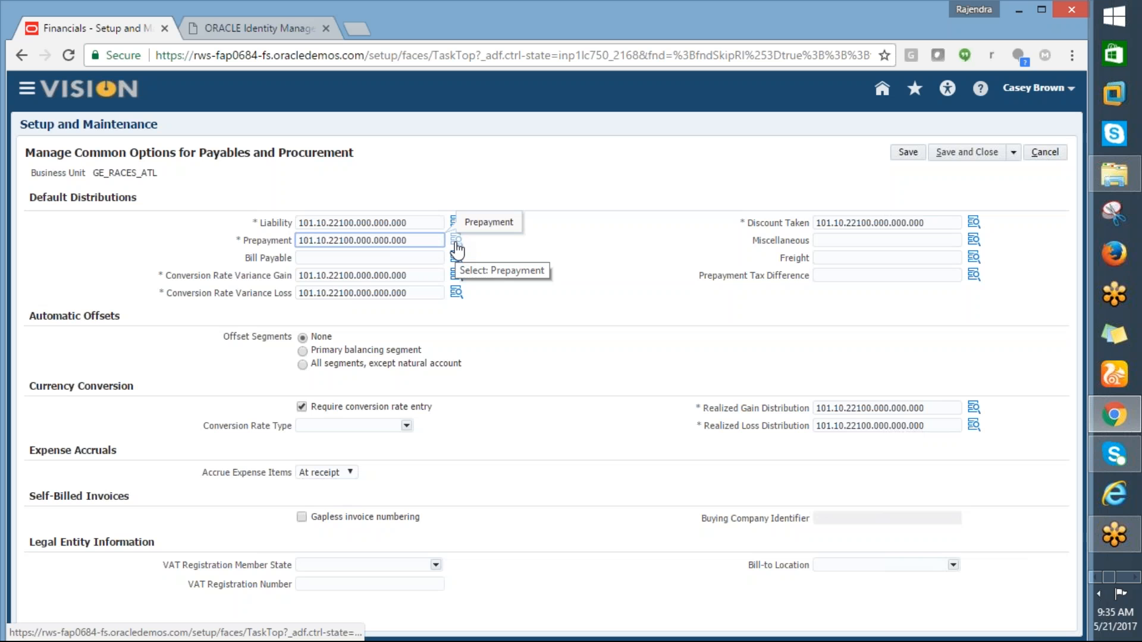
left_click(455, 241)
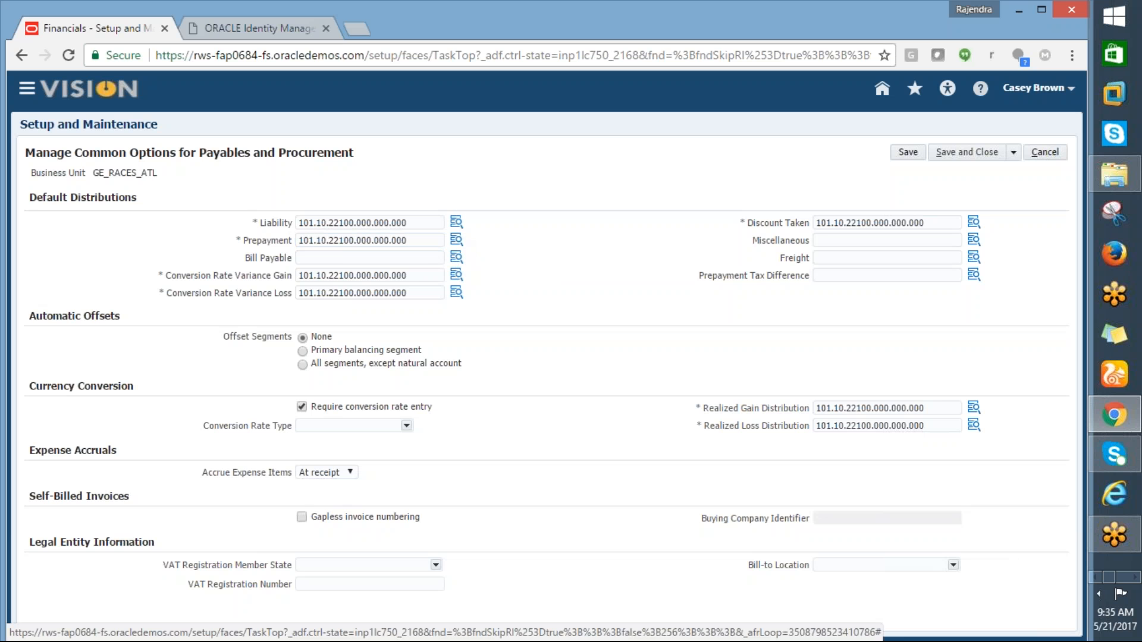
Step: Clear the 22100 account in Prepayment's segments and bring up the account value search
left_click(456, 240)
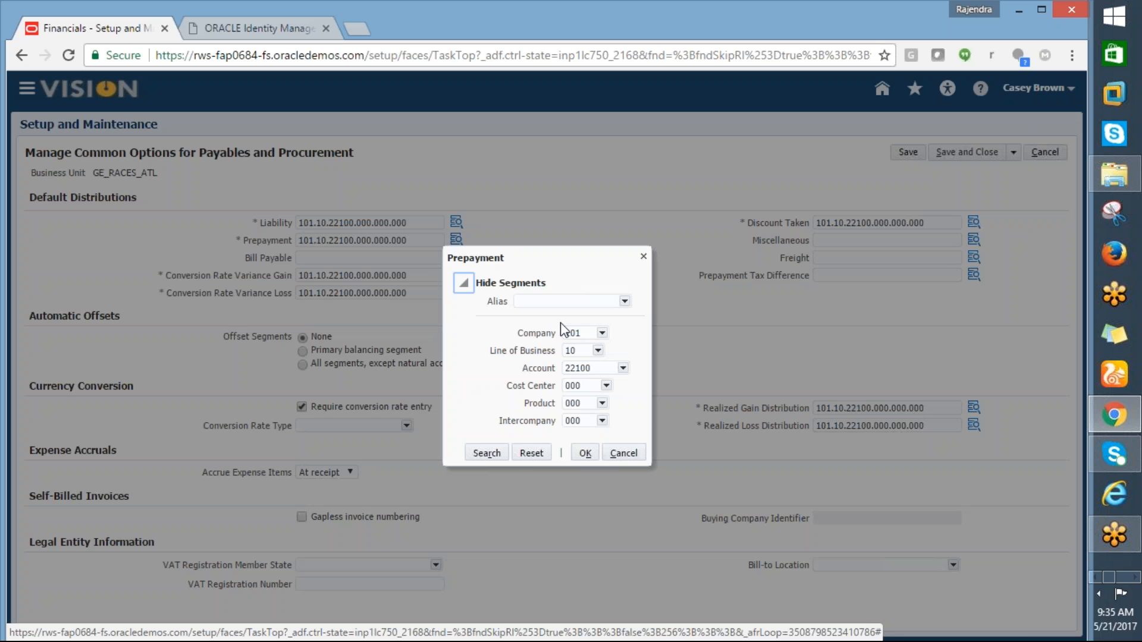
double_click(587, 369)
key("BackSpace")
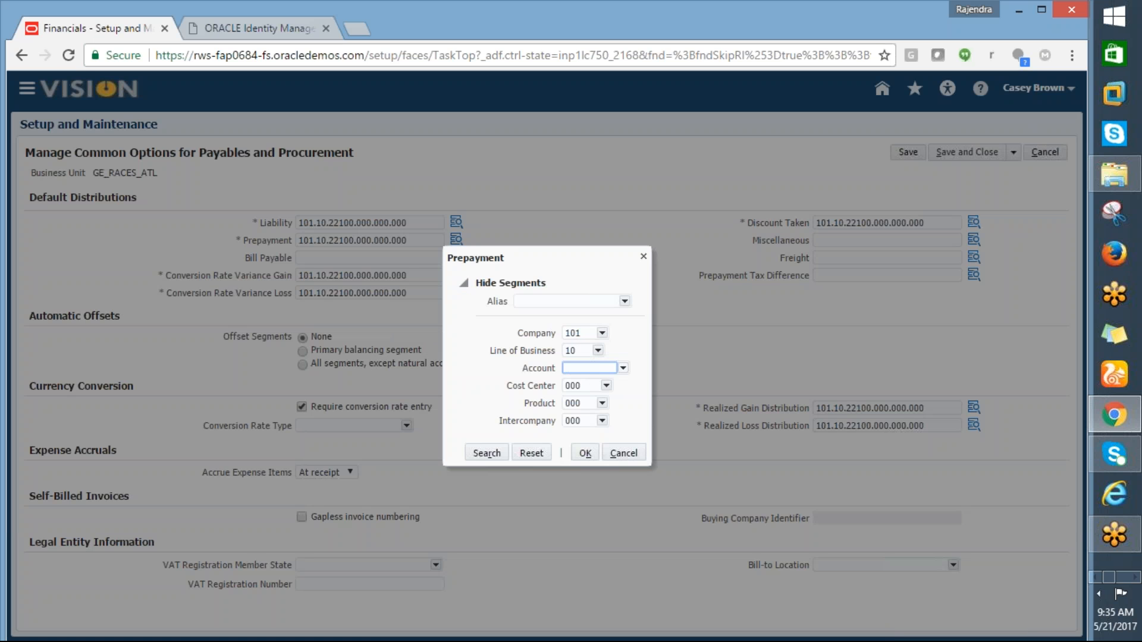
left_click(623, 368)
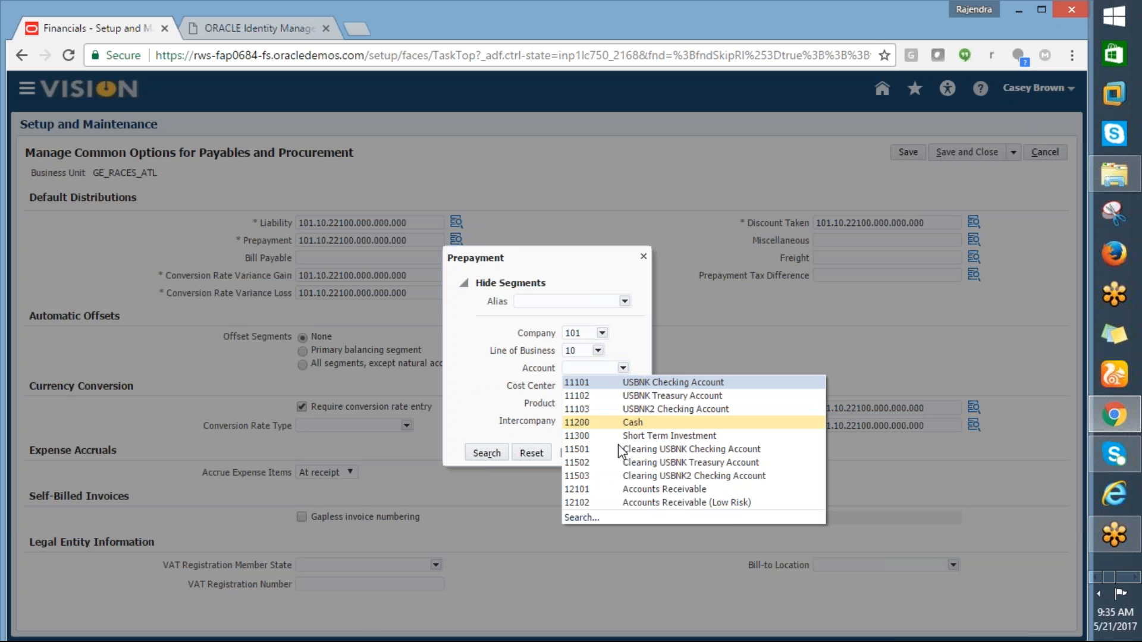
left_click(581, 519)
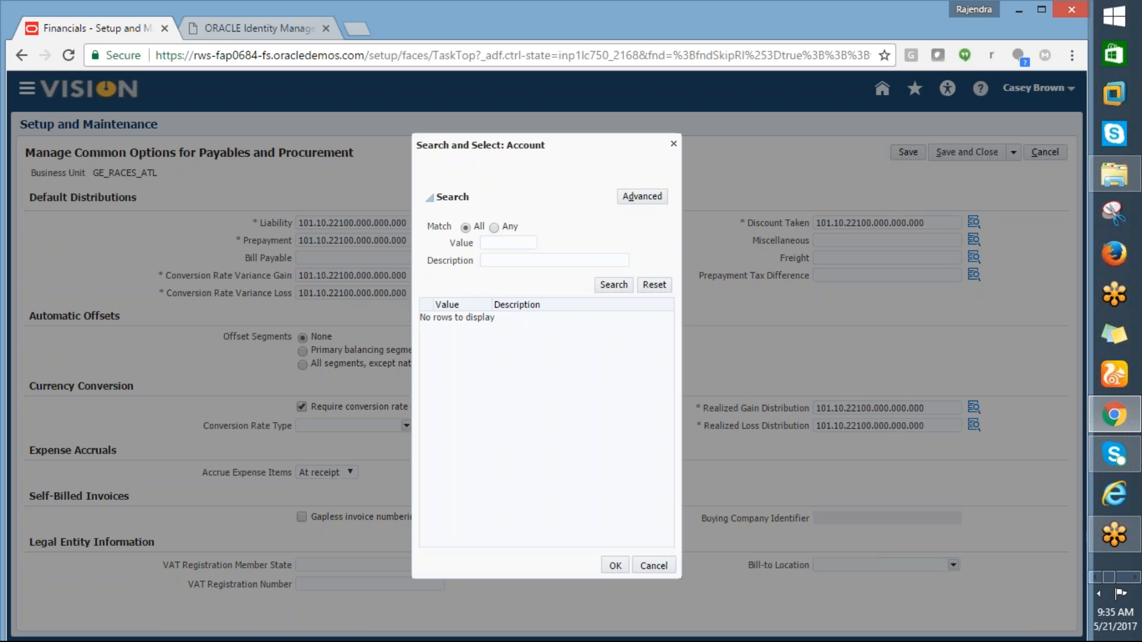
Step: Search %Prepay% and apply 13500 Prepayments, making Prepayment 101.10.13500.000.000.000
left_click(506, 260)
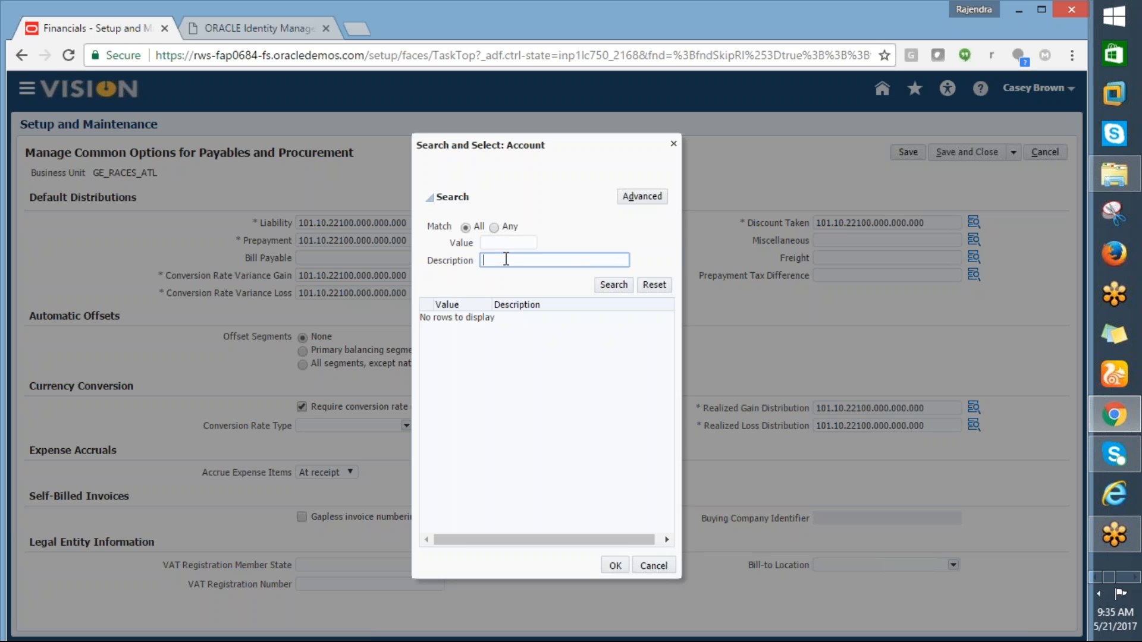
type("%PR")
key("BackSpace")
type("Prepay%")
left_click(613, 286)
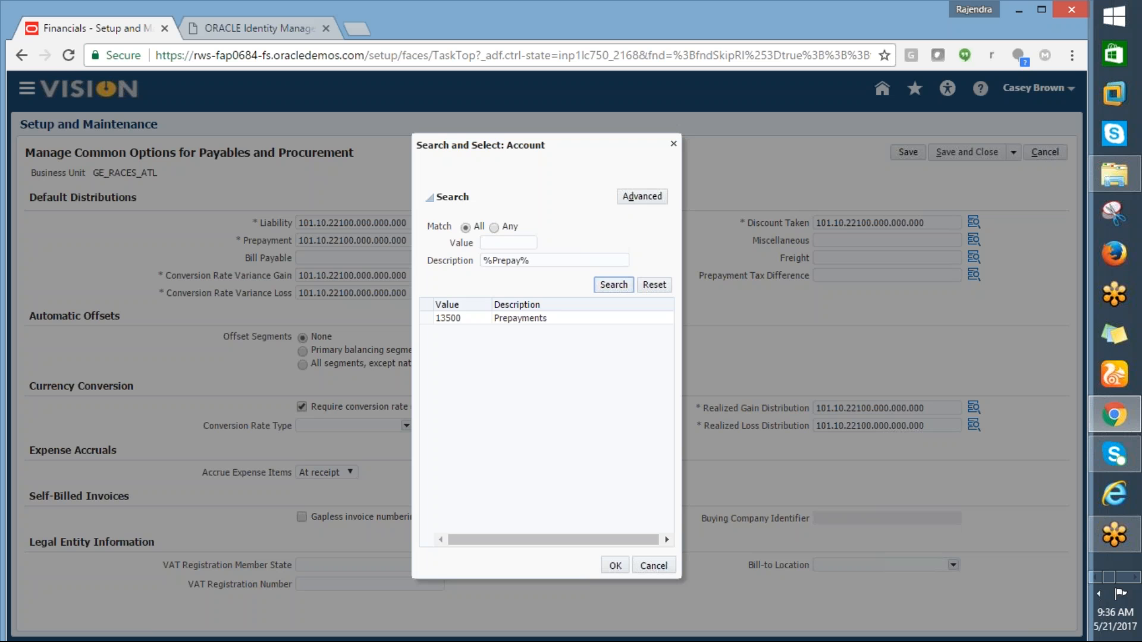
left_click(544, 318)
left_click(614, 564)
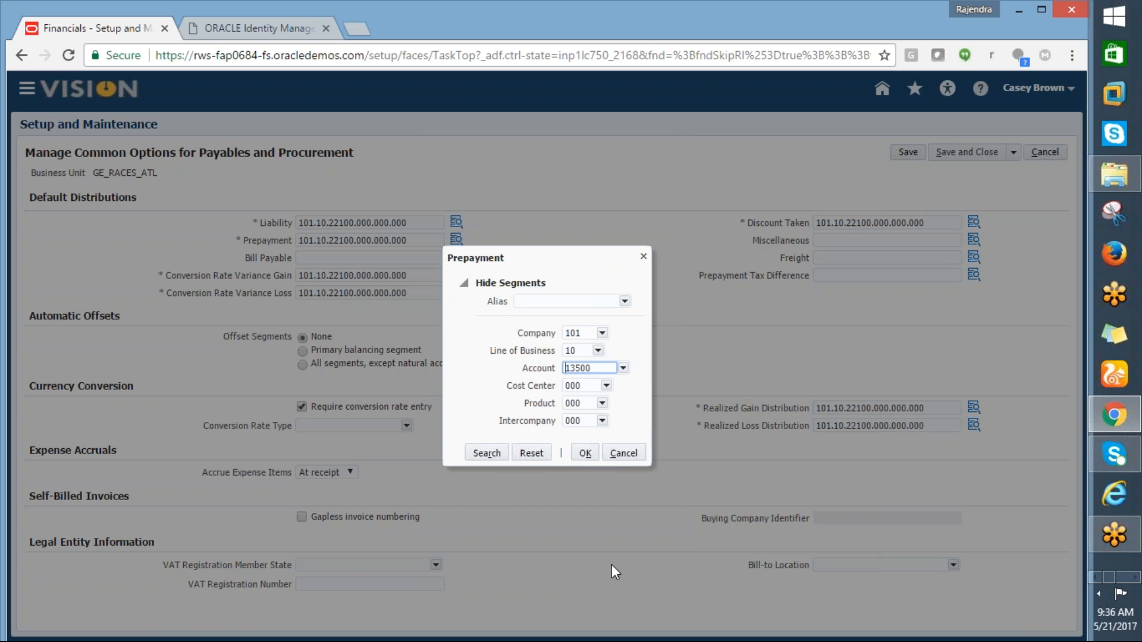
left_click(582, 454)
left_click(587, 451)
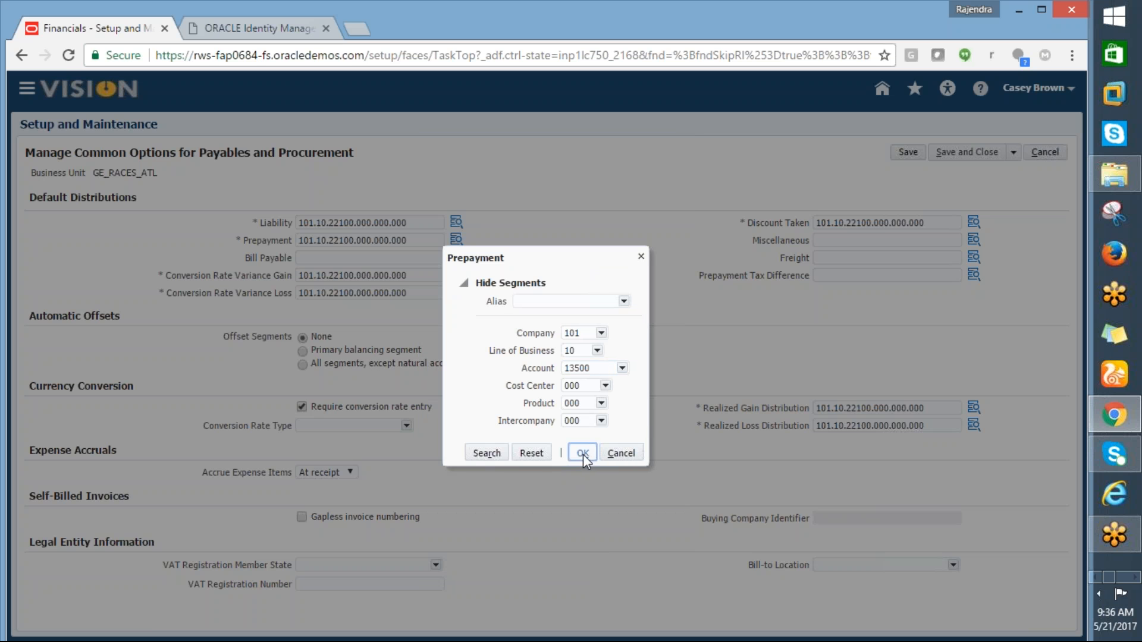
left_click(583, 454)
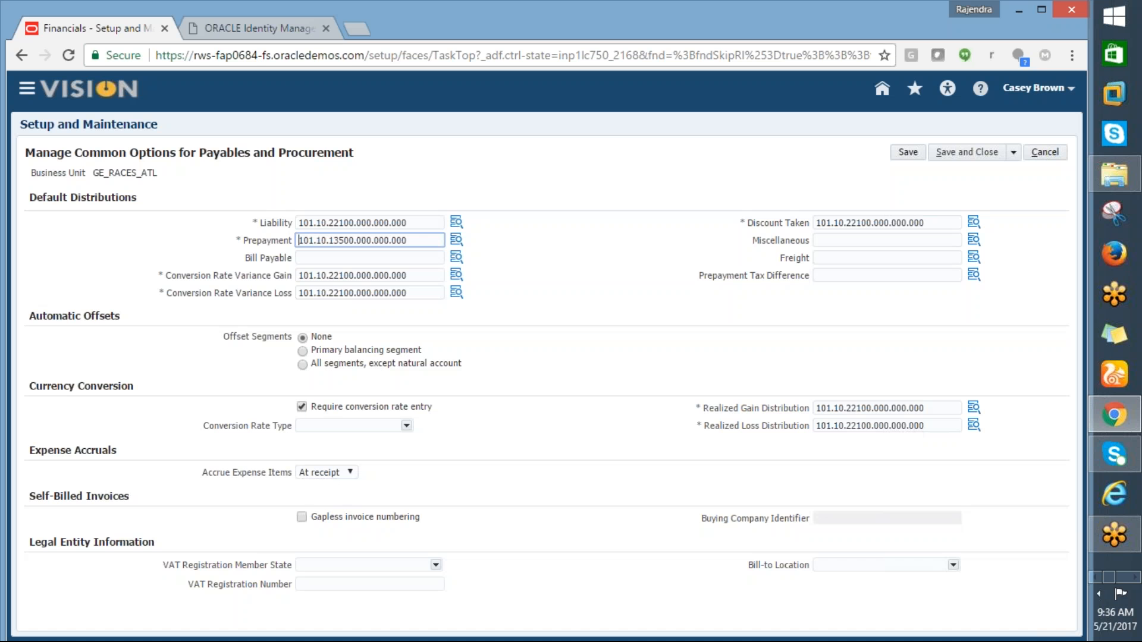
left_click(952, 222)
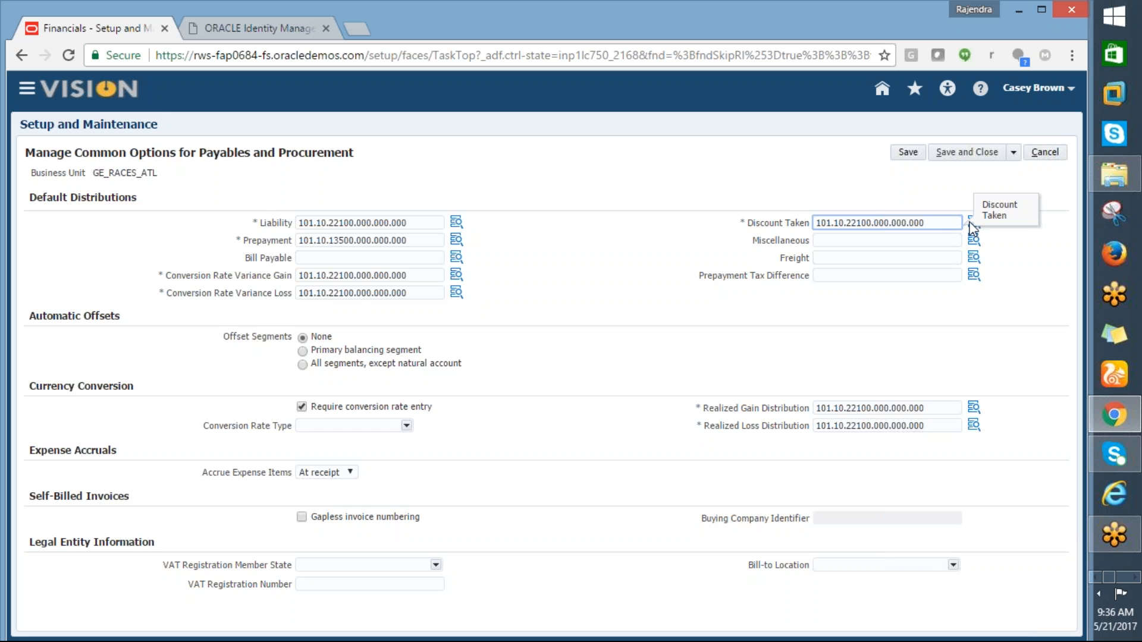
Step: Clear Discount Taken's 22100 account and search account descriptions for %discount%
left_click(974, 223)
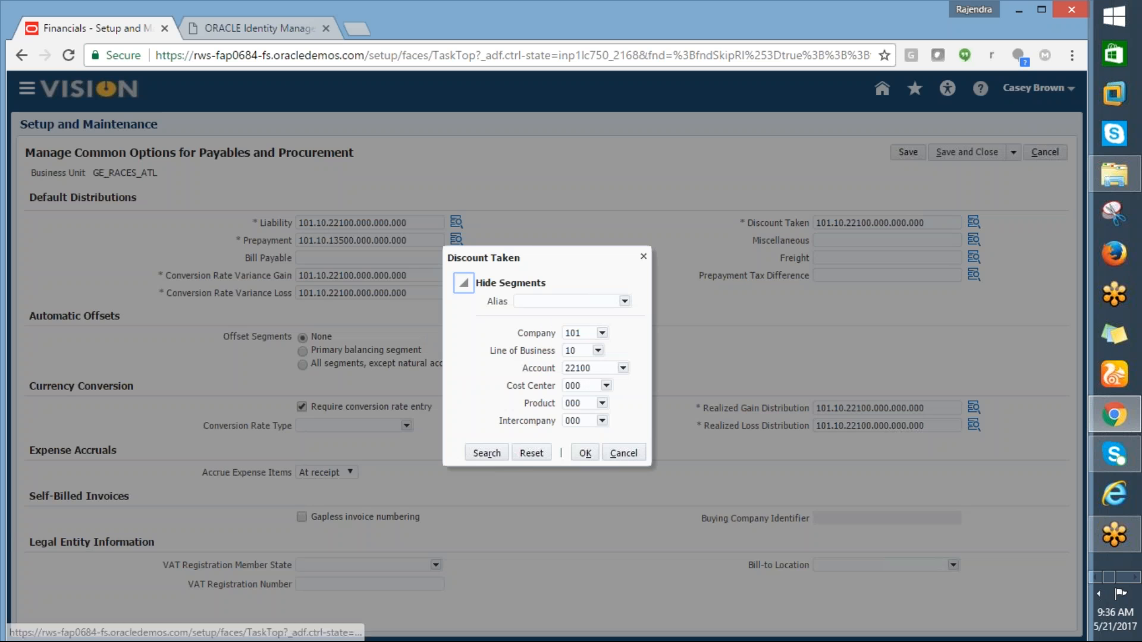
left_click(610, 367)
key("BackSpace")
key("BackSpace")
key("BackSpace")
key("BackSpace")
key("BackSpace")
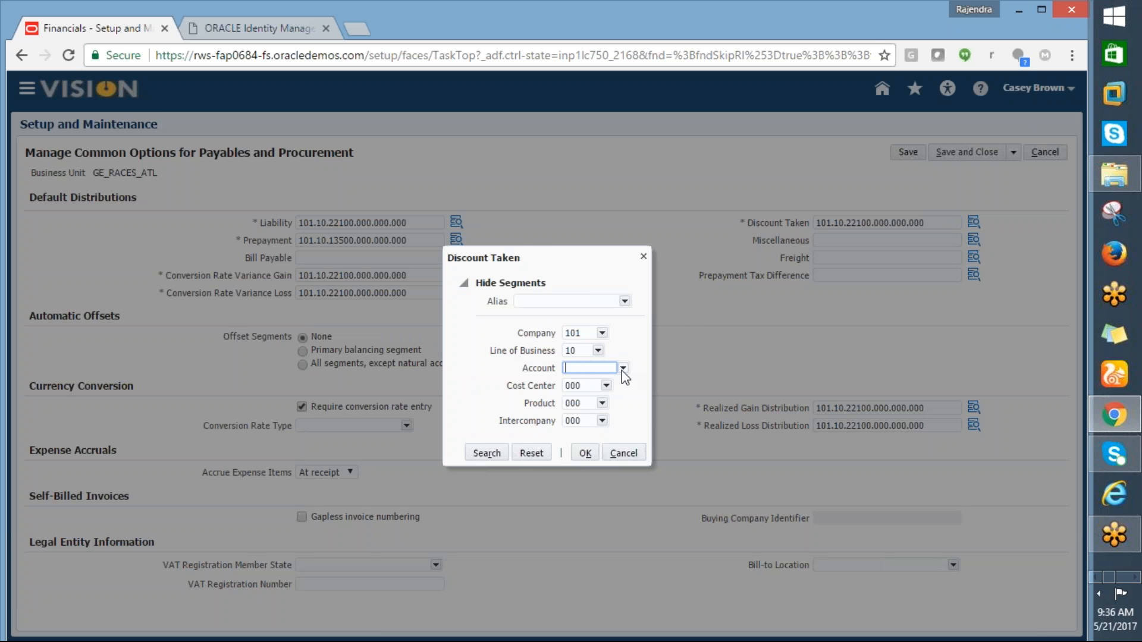
left_click(622, 368)
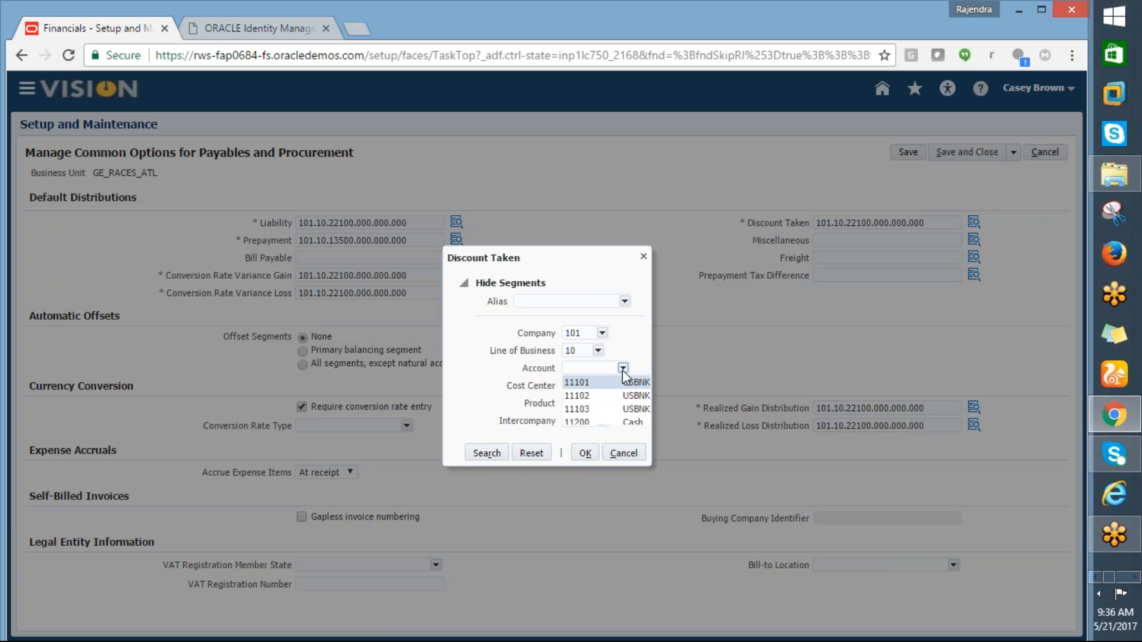
left_click(578, 525)
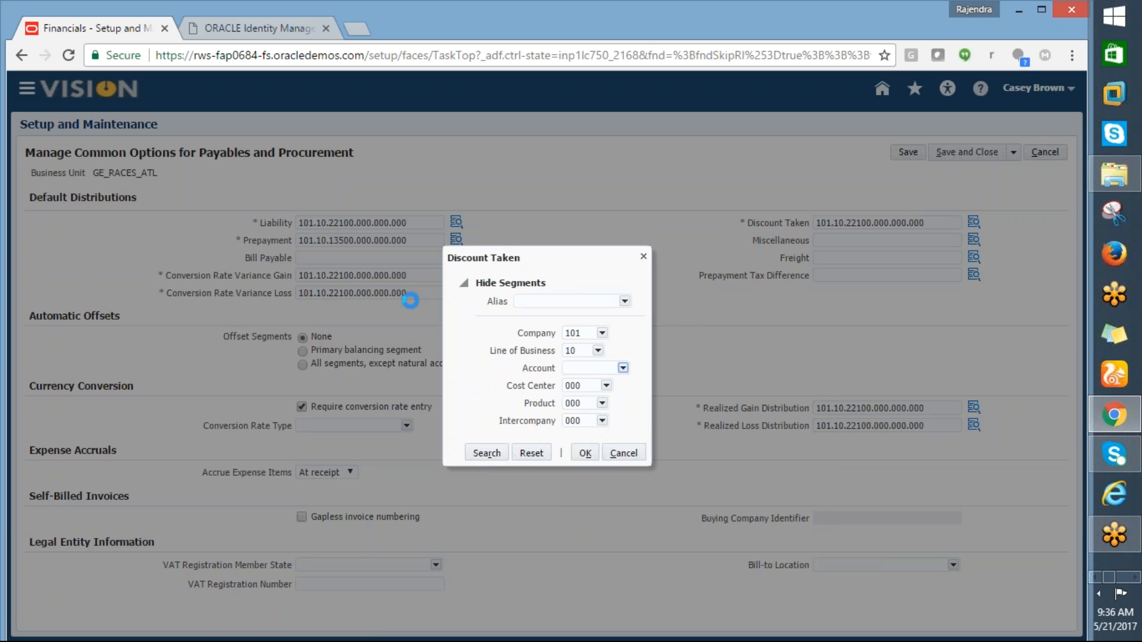
left_click(497, 260)
type("%discount%")
left_click(613, 284)
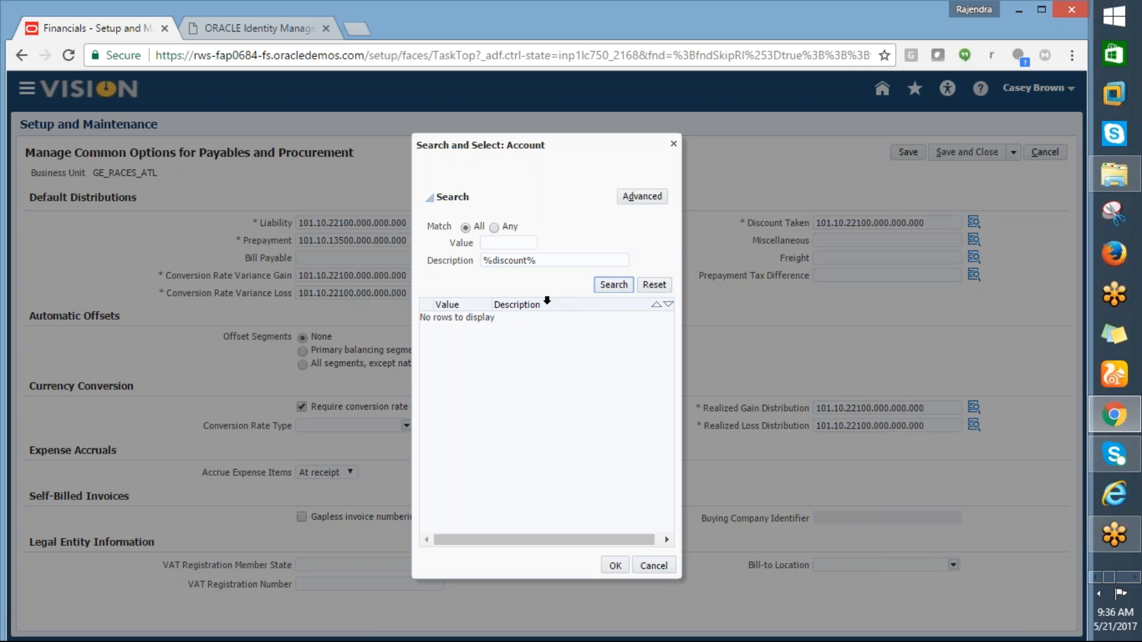
Step: Search %Discount% and choose 77600 Discounts taken, making Discount Taken 101.10.77600.000.000.000
left_click(499, 260)
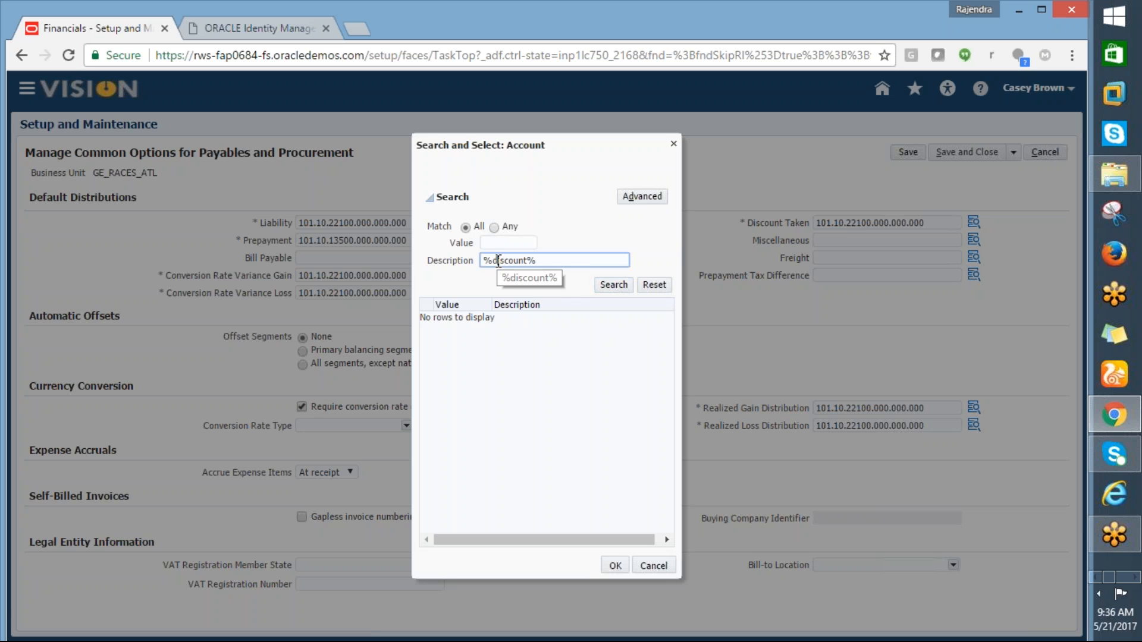
key("BackSpace")
type("D")
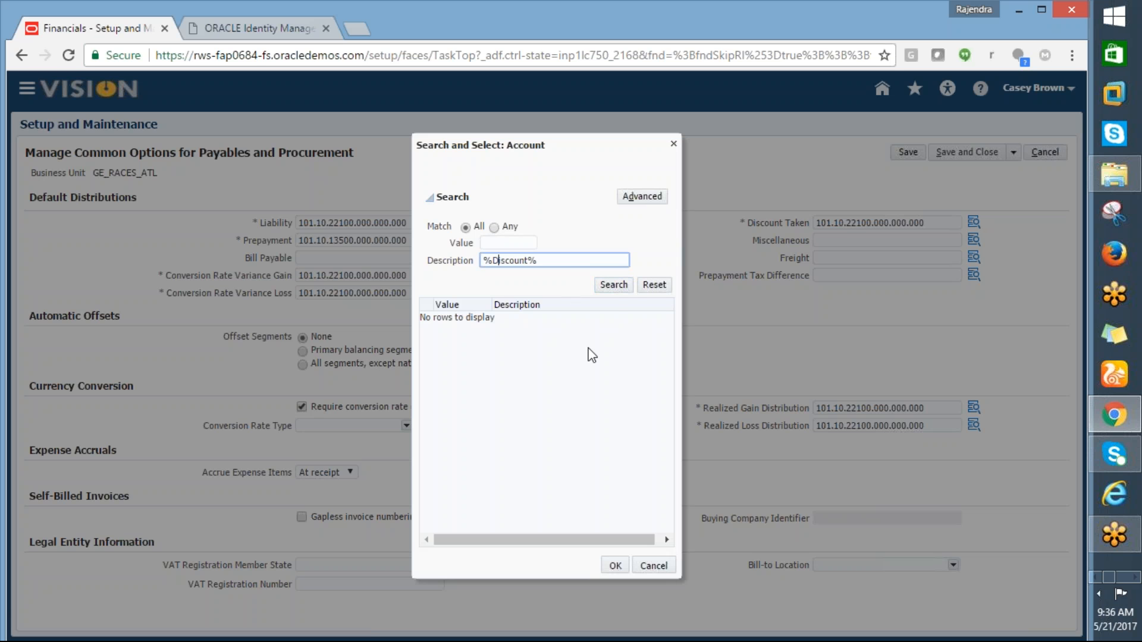
left_click(613, 285)
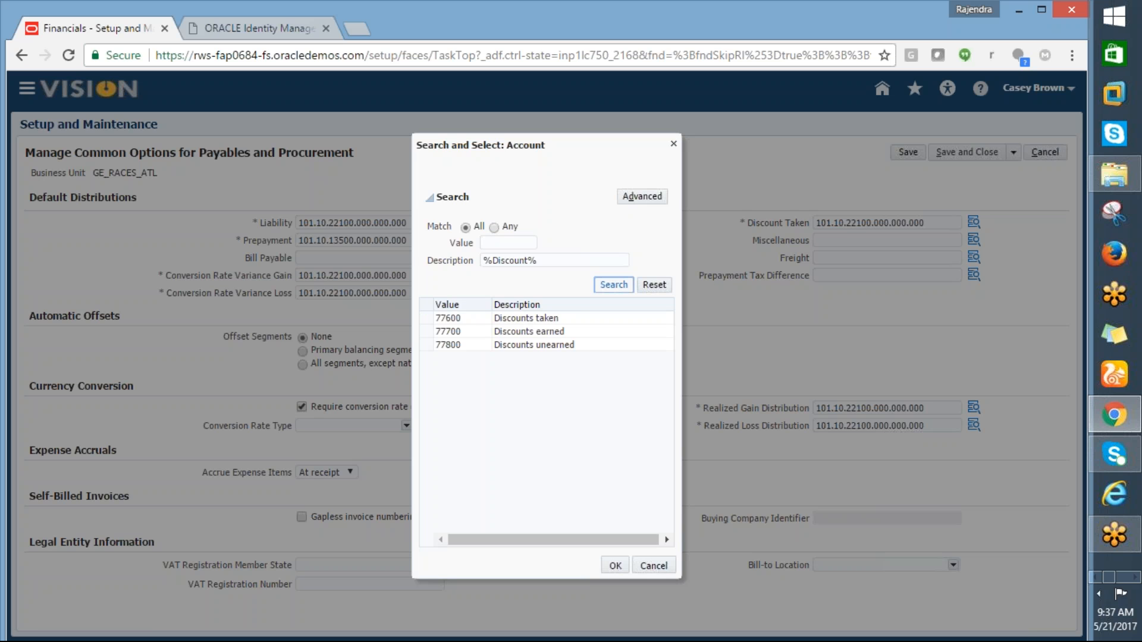
left_click(538, 319)
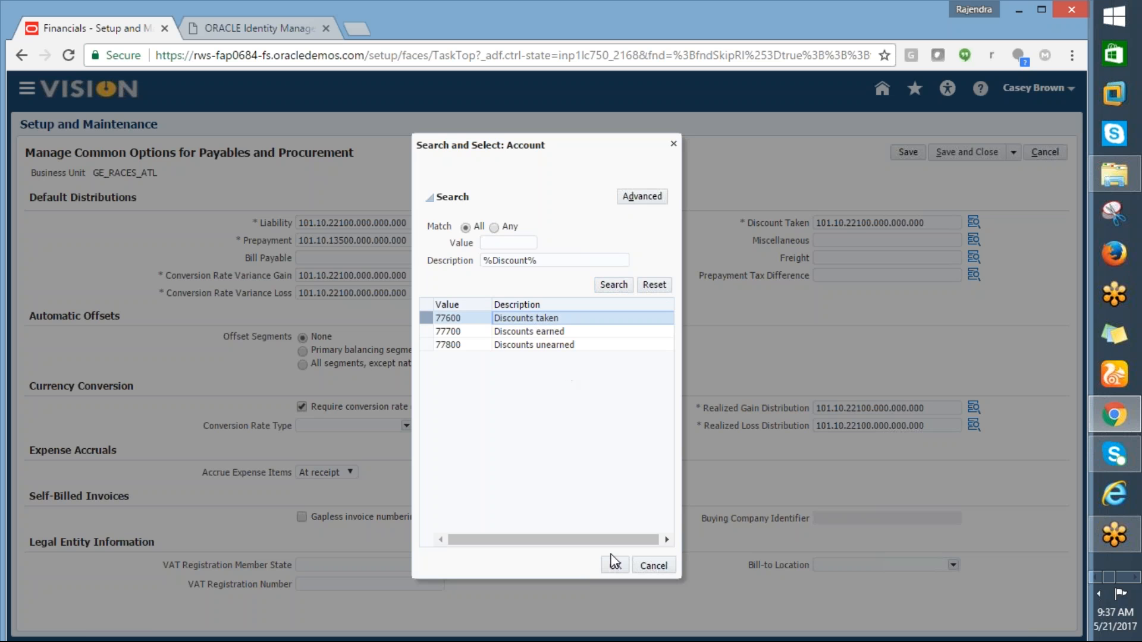
left_click(614, 563)
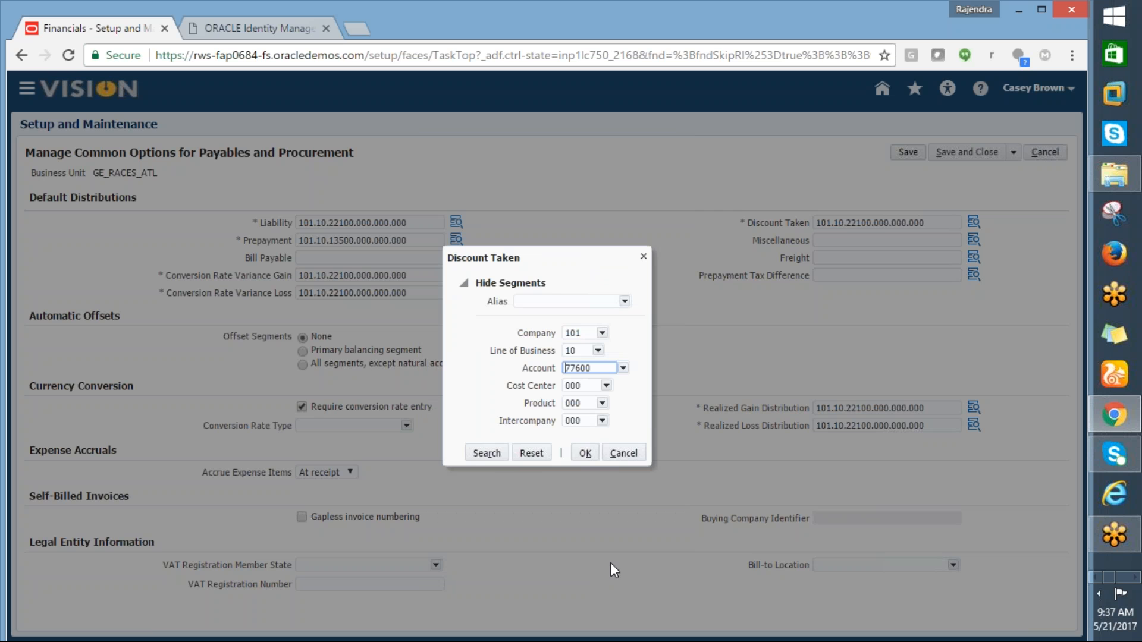
left_click(582, 456)
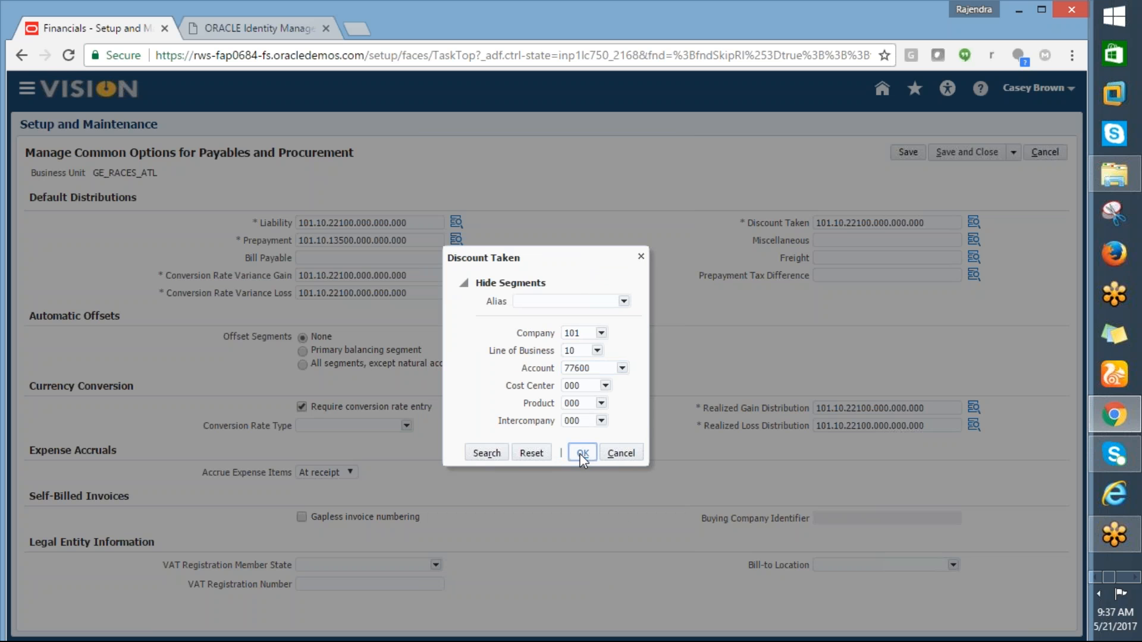
left_click(581, 454)
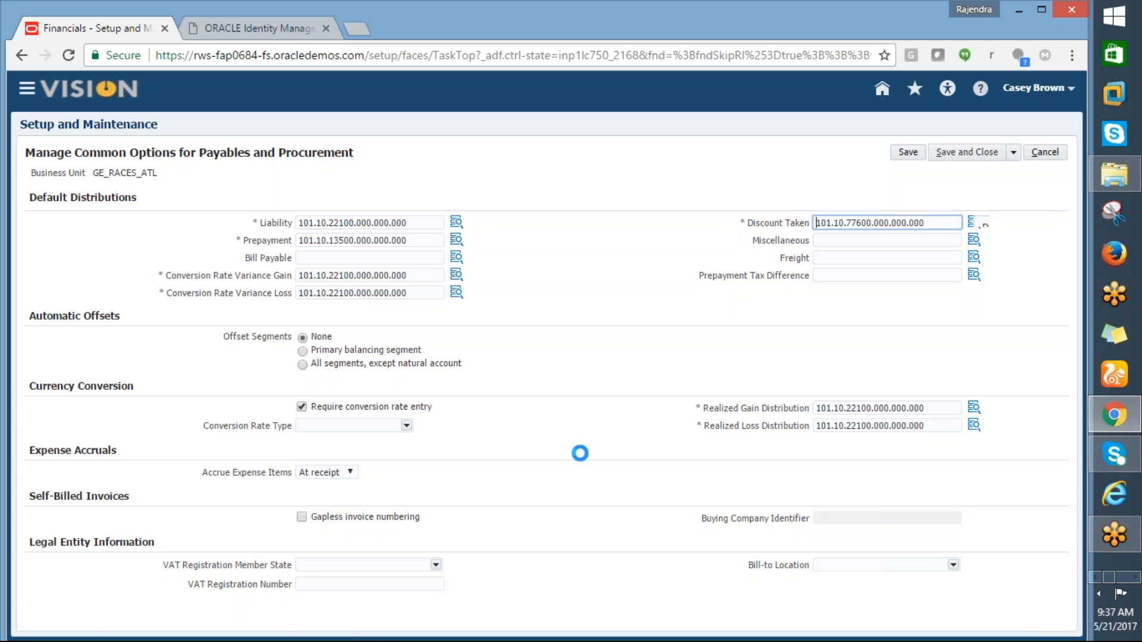
Step: Save and close the Payables common options, then switch to the Excel workbook
left_click(960, 153)
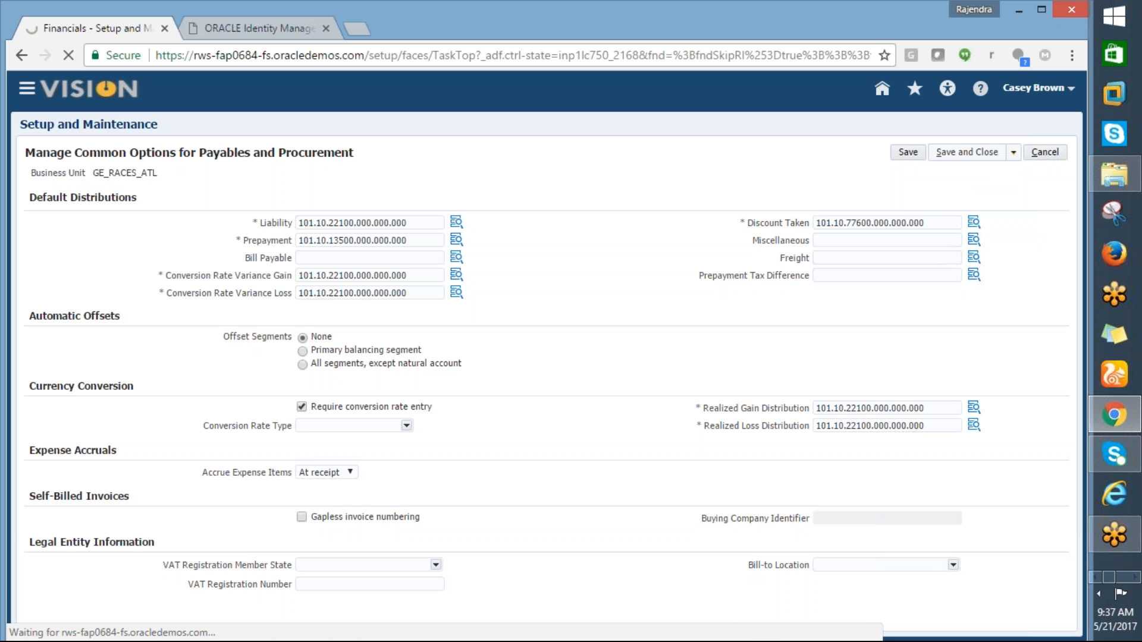
key("alt+Tab")
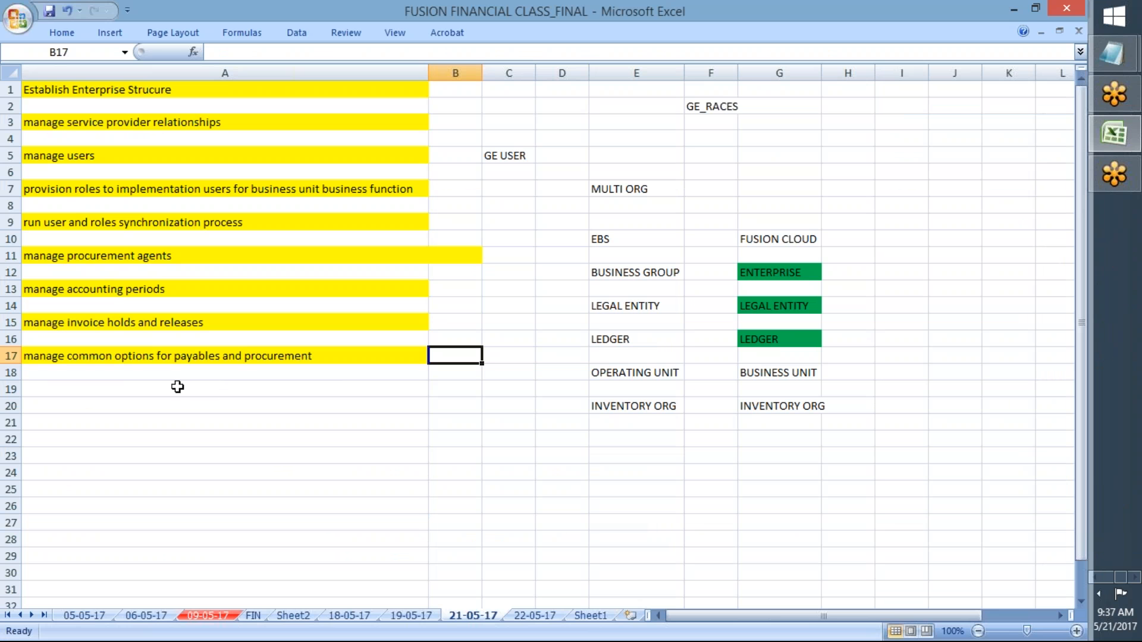
Step: Browse the 22-05-17, 21-05-17 and Sheet2 tabs, ending on Sheet1's full task list
left_click_drag(81, 89, 104, 357)
left_click(98, 389)
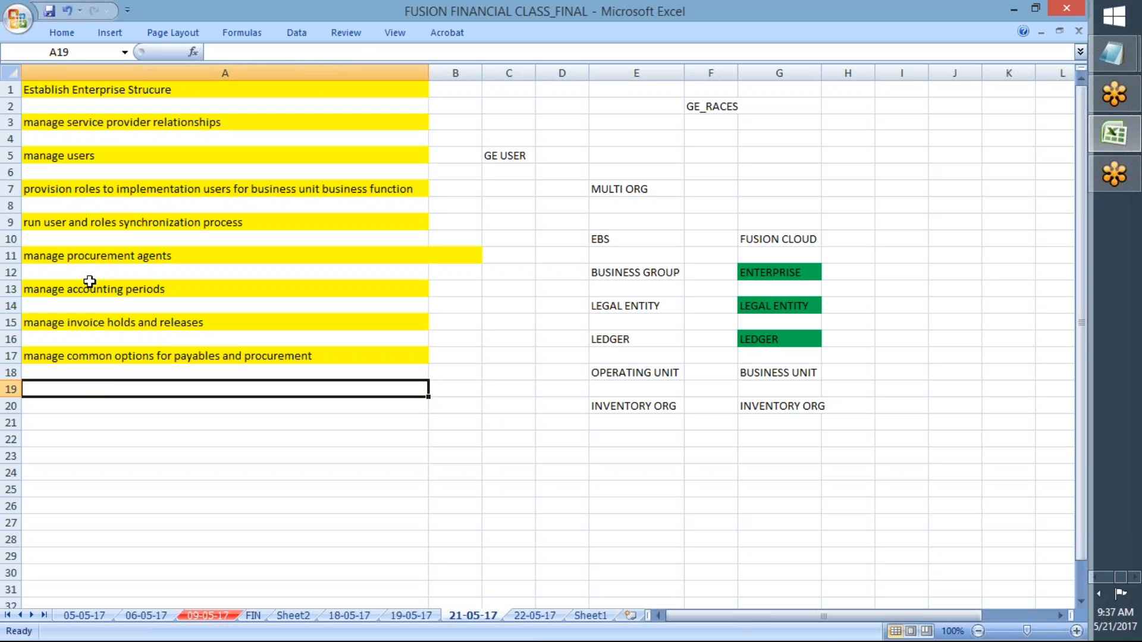
left_click_drag(89, 89, 99, 351)
left_click(106, 411)
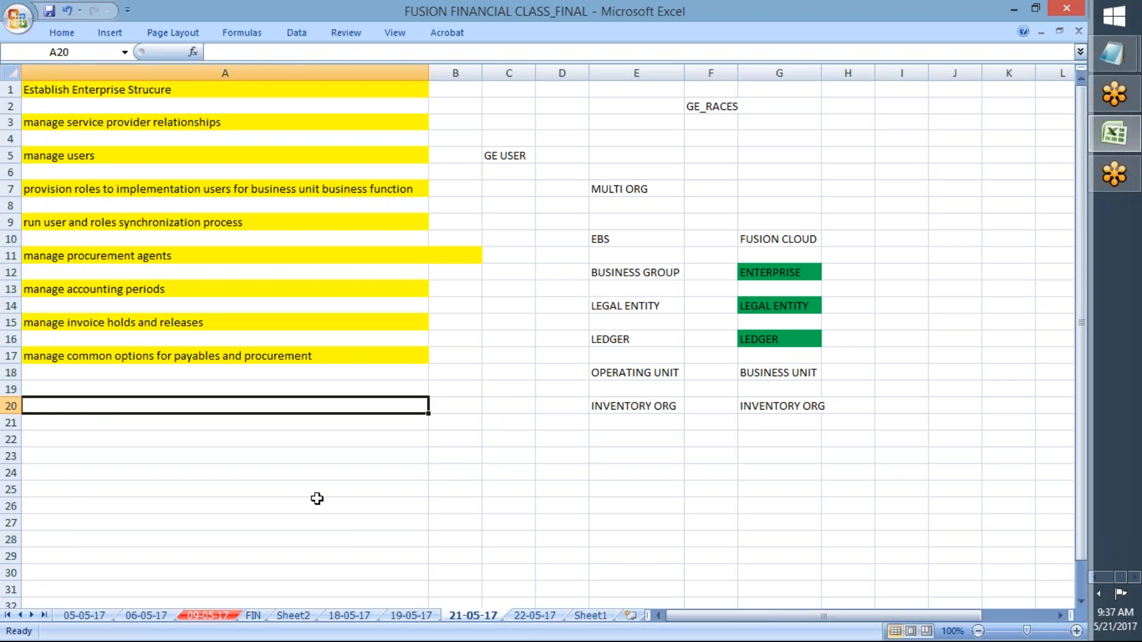
left_click(535, 615)
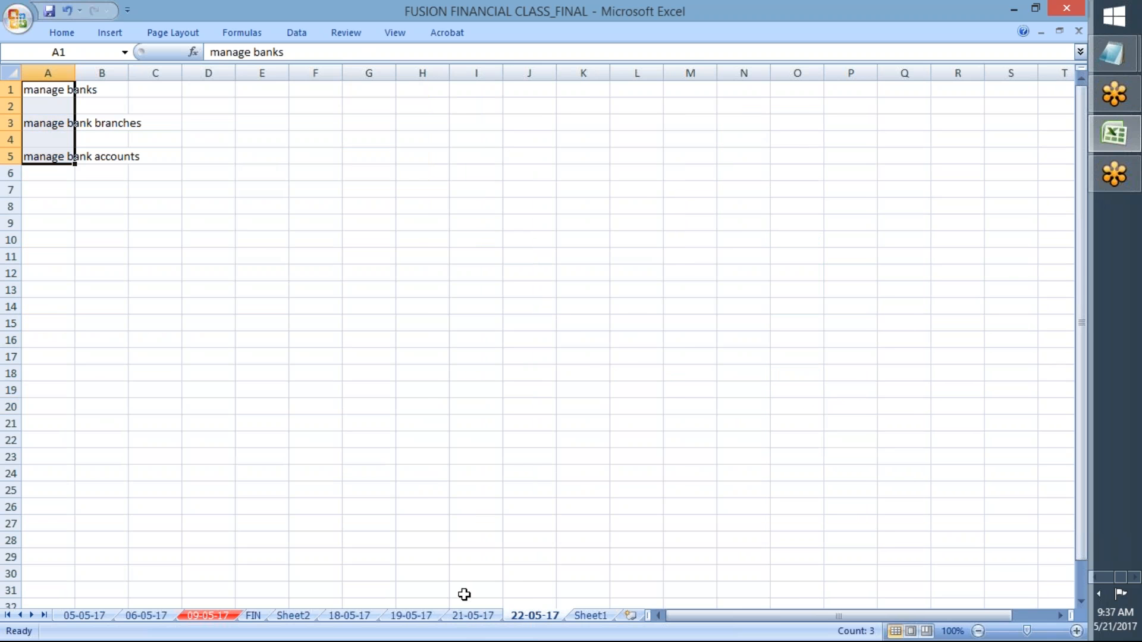
left_click(471, 616)
left_click(300, 616)
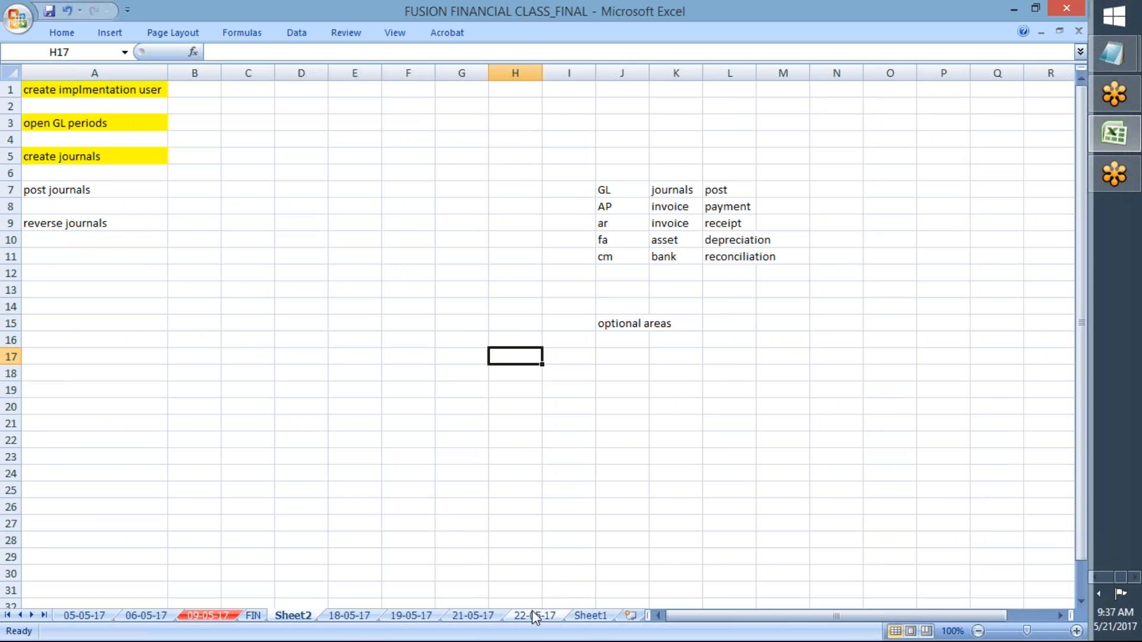
left_click(591, 616)
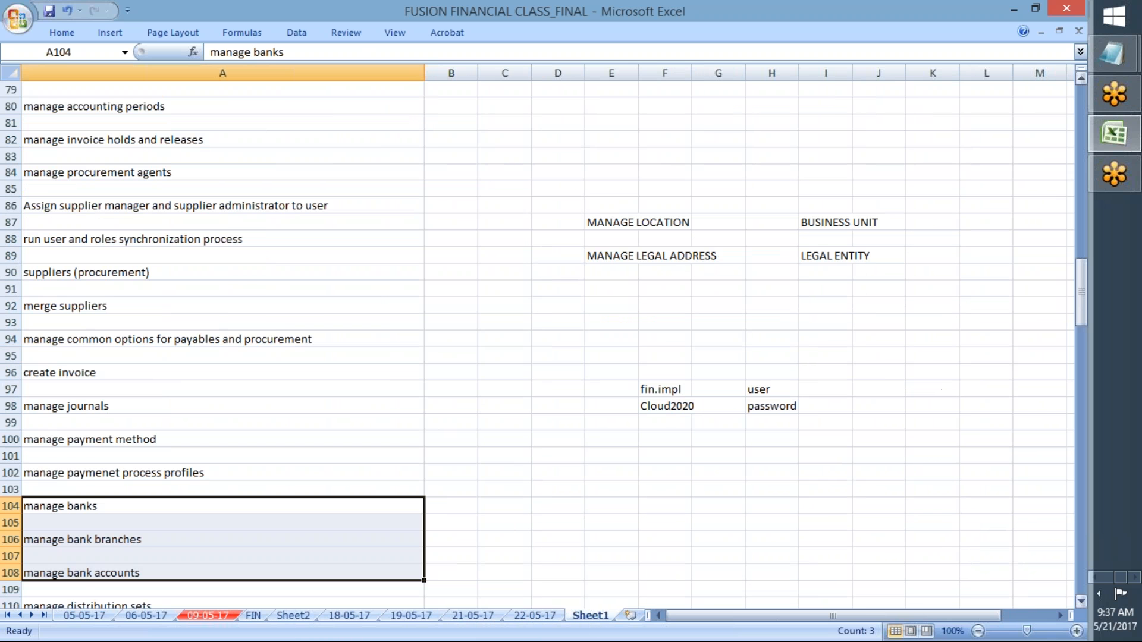
Step: Scroll the task list back to the top and save the workbook with Ctrl+S
left_click_drag(1084, 296, 1093, 94)
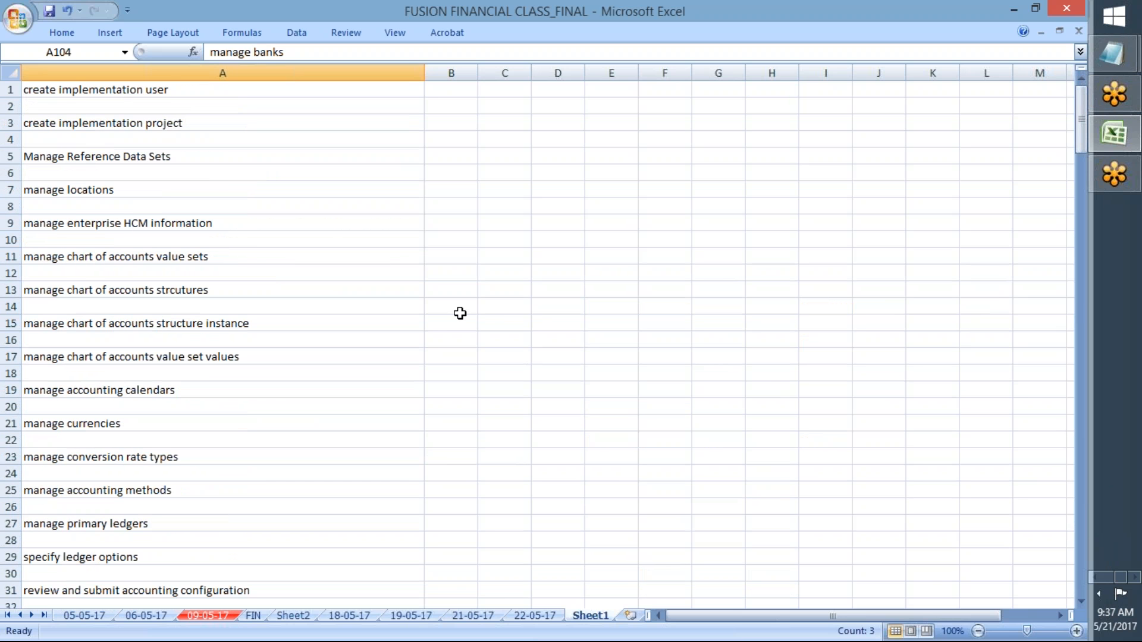
left_click(459, 311)
mouse_move(1104, 624)
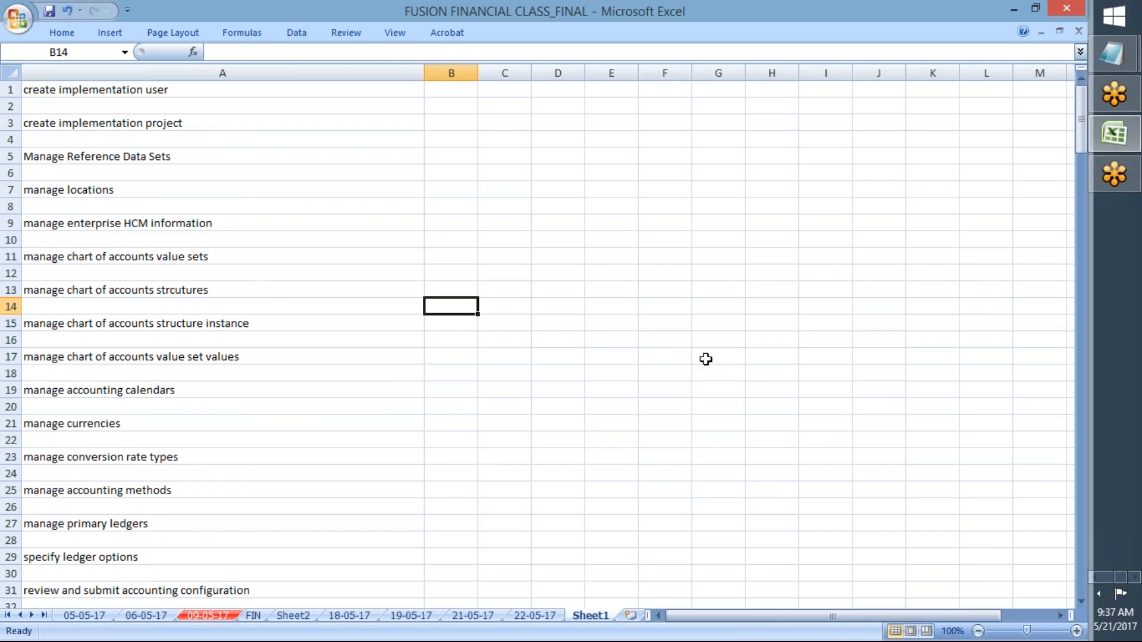
left_click(693, 355)
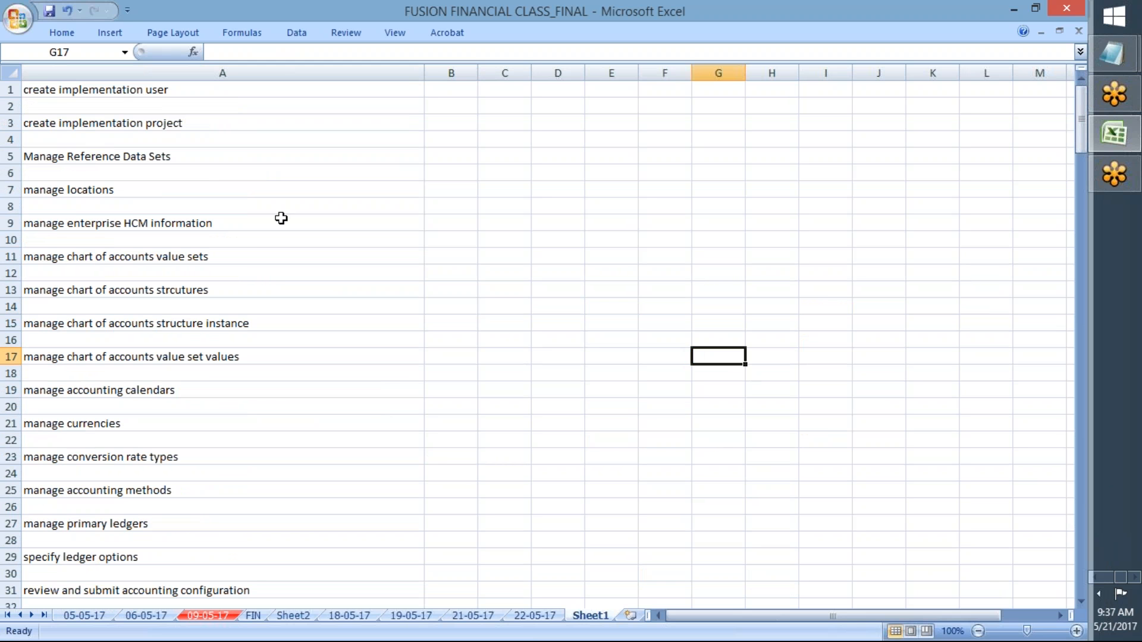
left_click(91, 271)
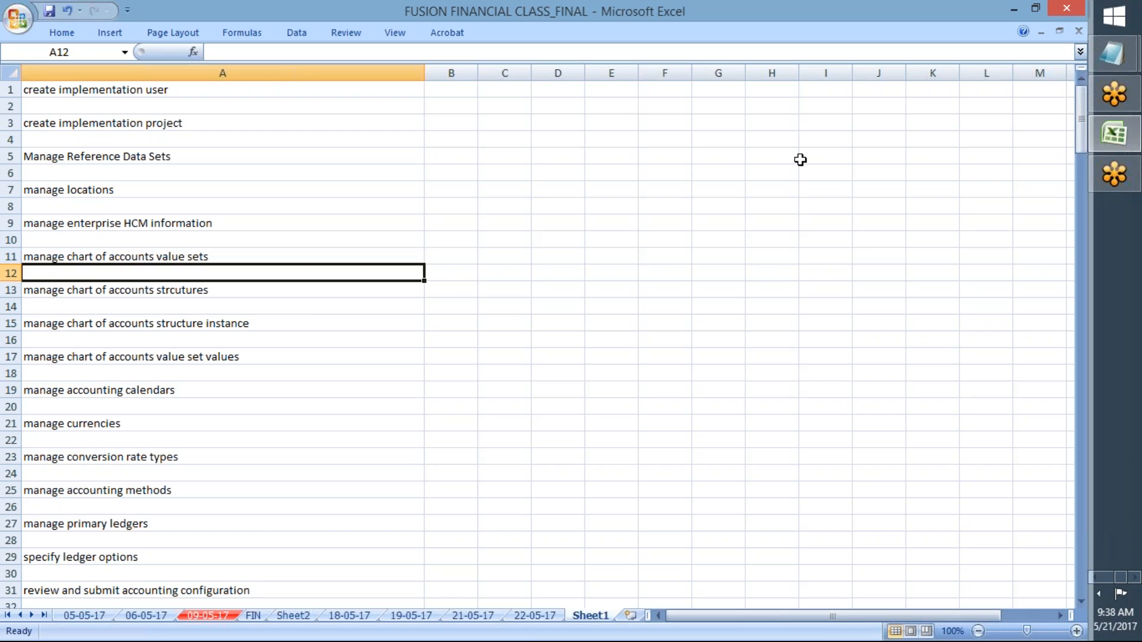
left_click_drag(1080, 127, 1080, 140)
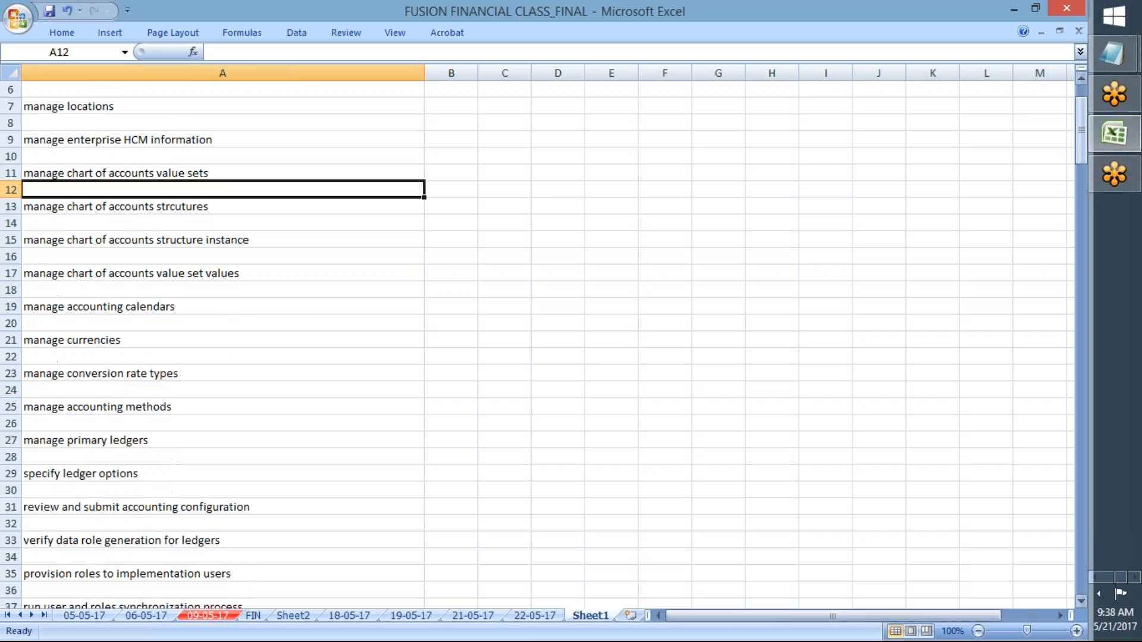
left_click(749, 178)
key("ctrl+s")
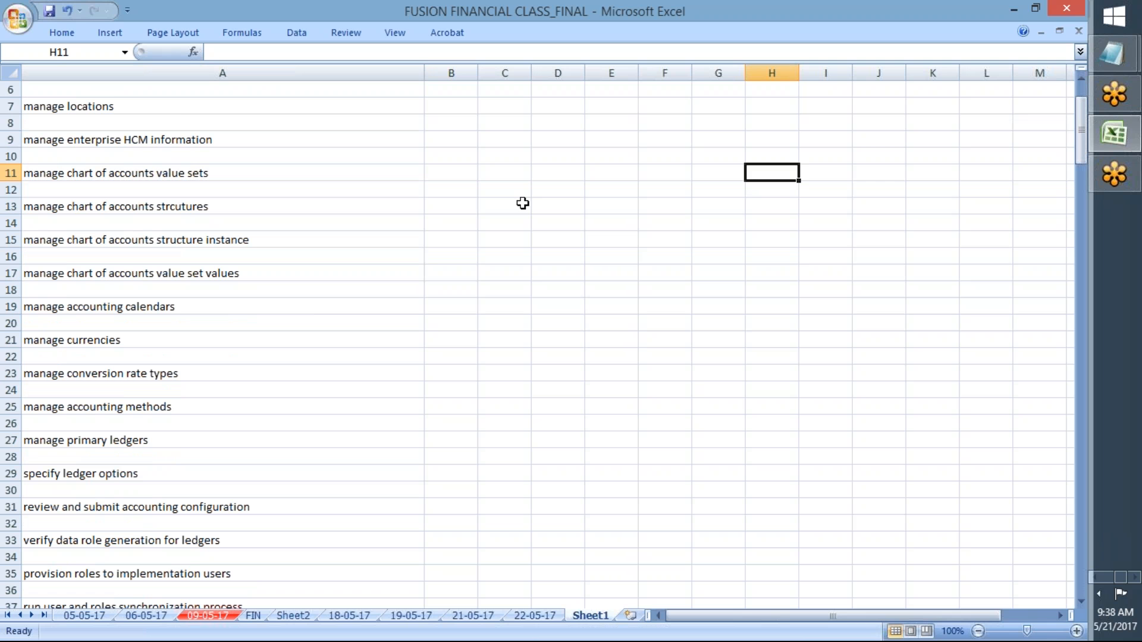
left_click(506, 202)
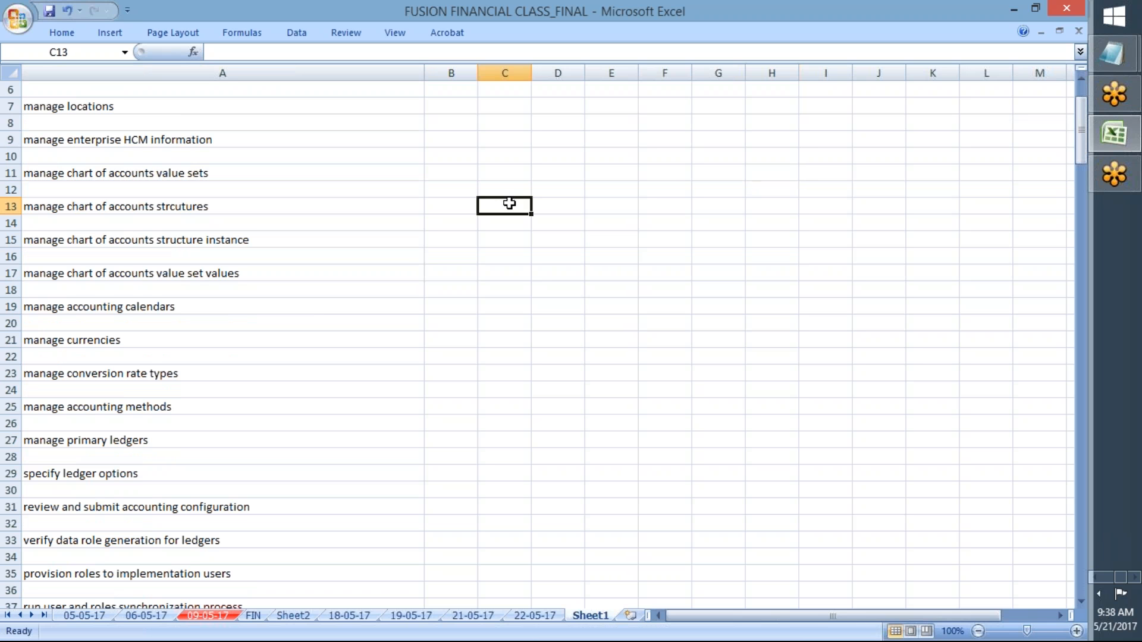
left_click(1070, 10)
left_click_drag(681, 617, 681, 617)
Step: Review the 05-05-17, 06-05-17, 09-05-17 and FIN sheets, returning to 05-05-17
left_click(77, 615)
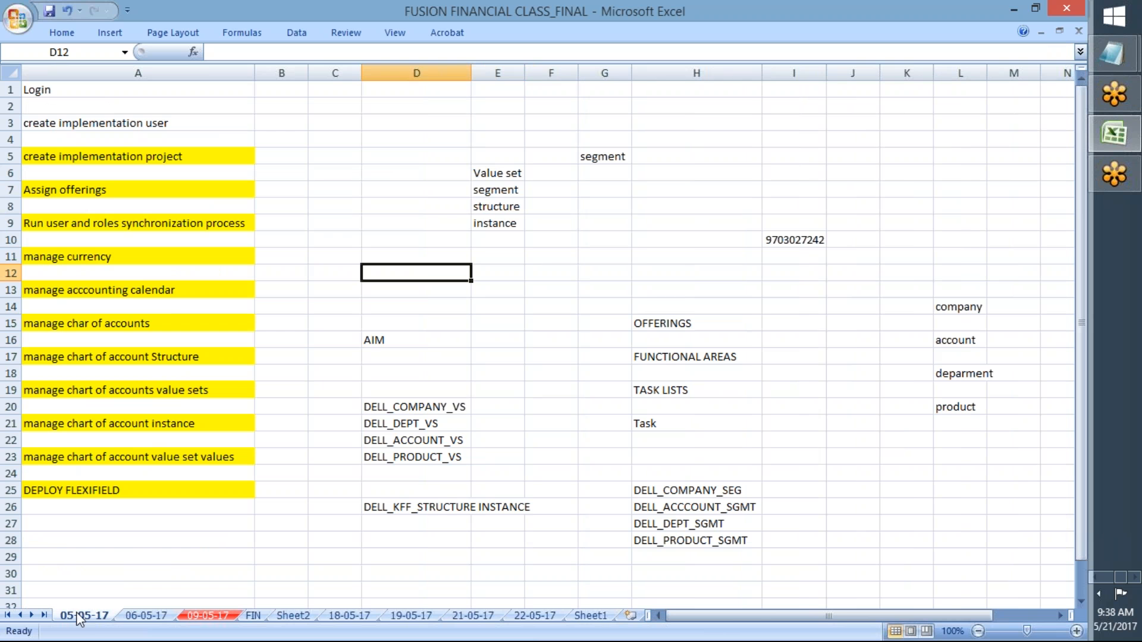
left_click(133, 617)
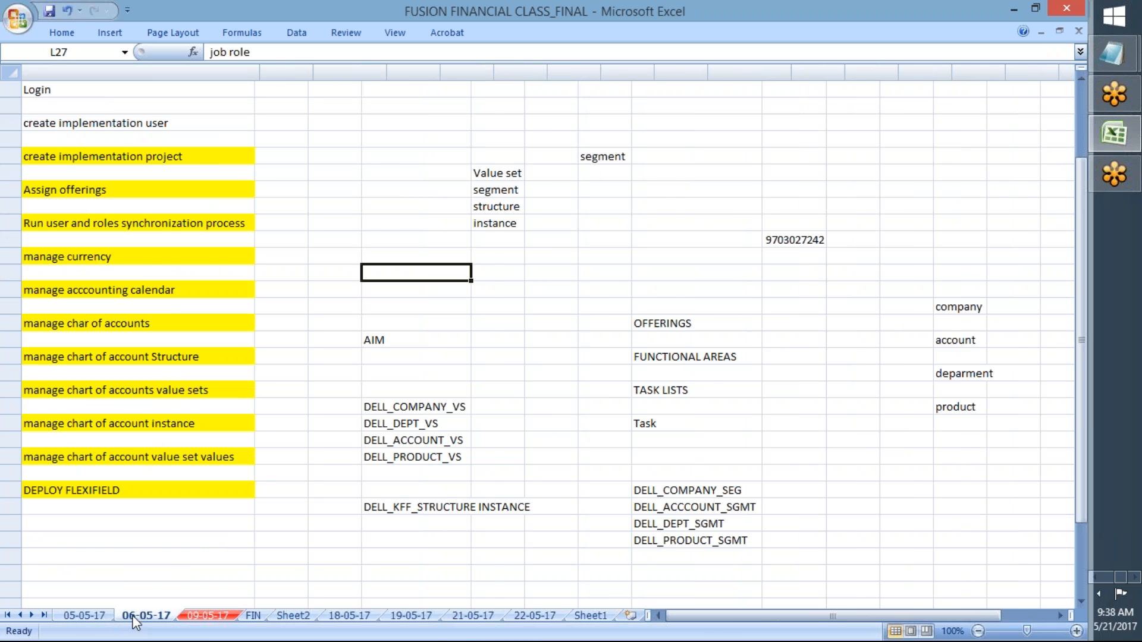
left_click(201, 616)
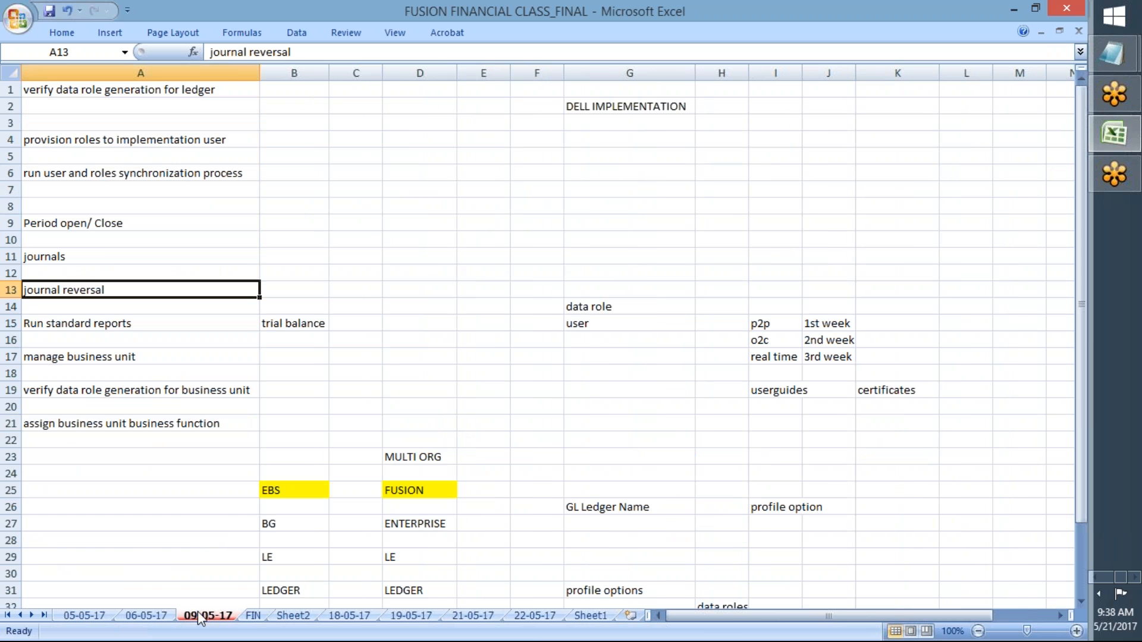
left_click(253, 617)
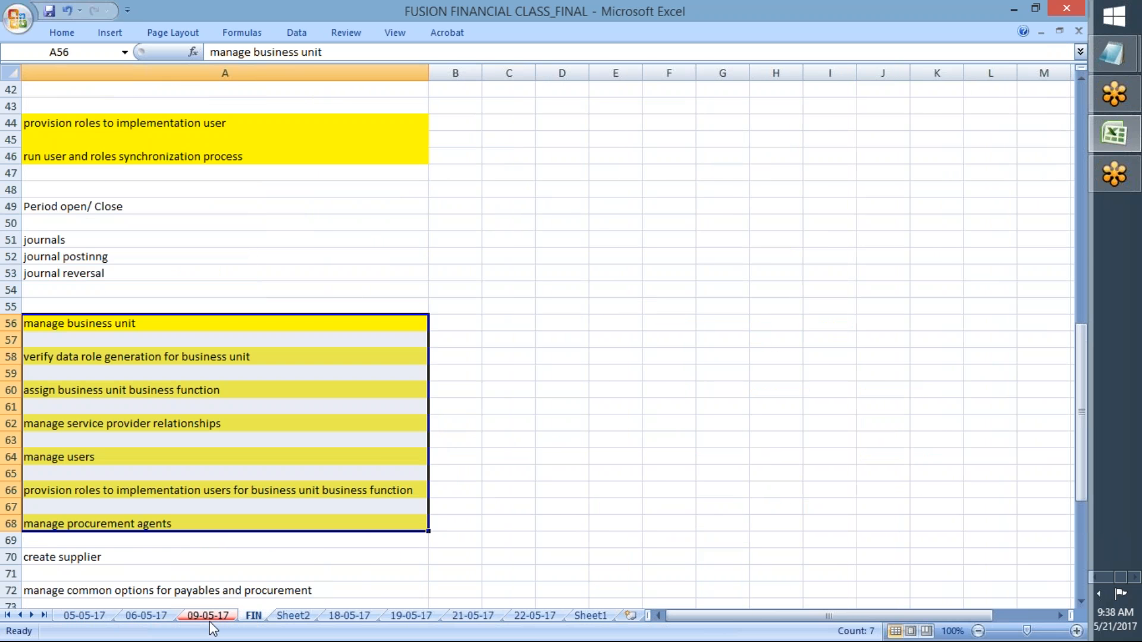
left_click(209, 617)
left_click(141, 617)
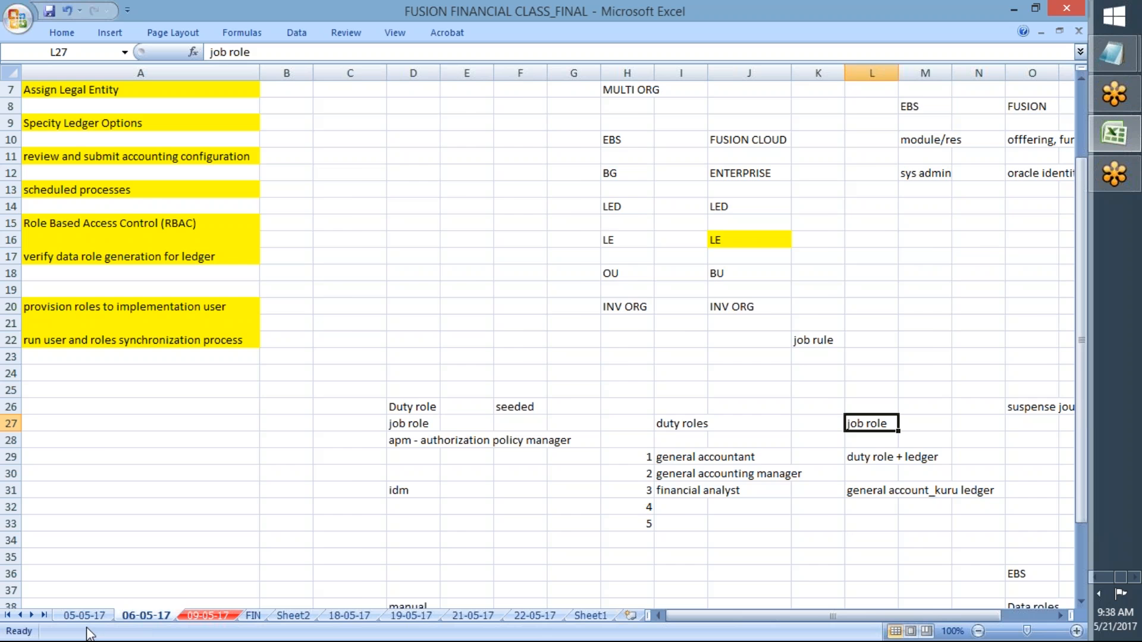
left_click(85, 616)
left_click(266, 347)
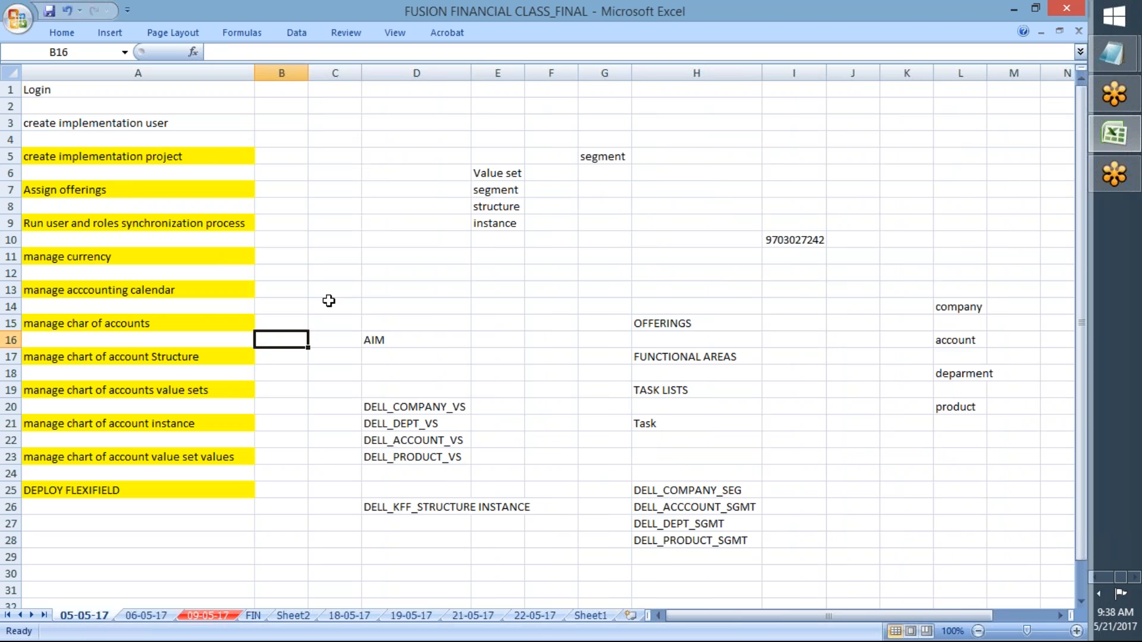
left_click(329, 301)
Step: Hide all windows with Show the desktop to reveal the training slide
right_click(760, 632)
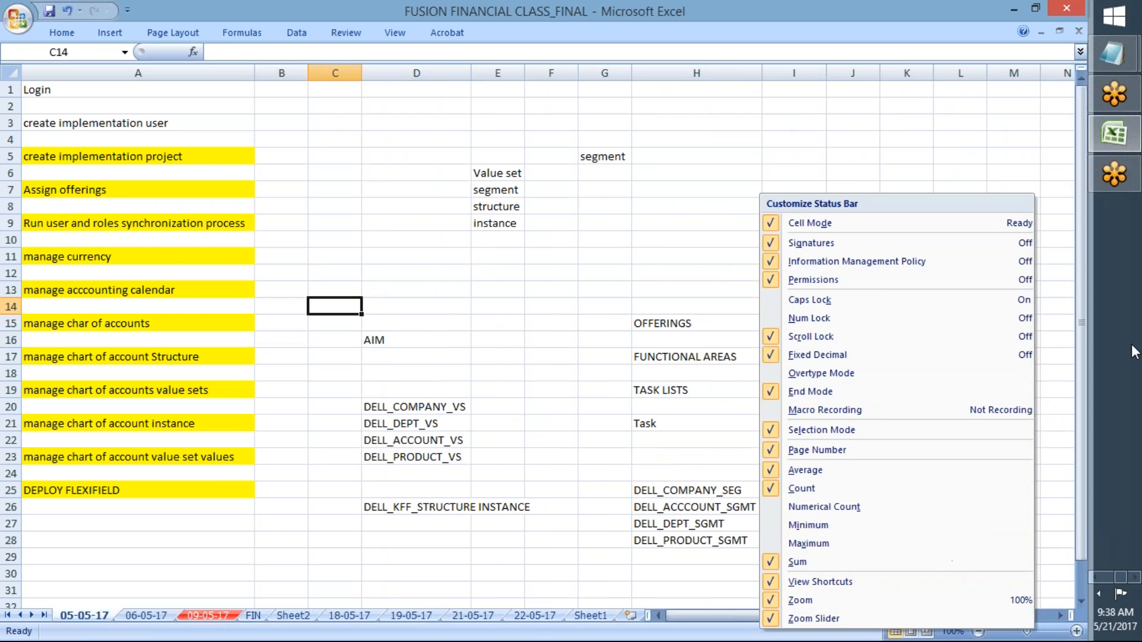
right_click(1135, 351)
left_click(1029, 435)
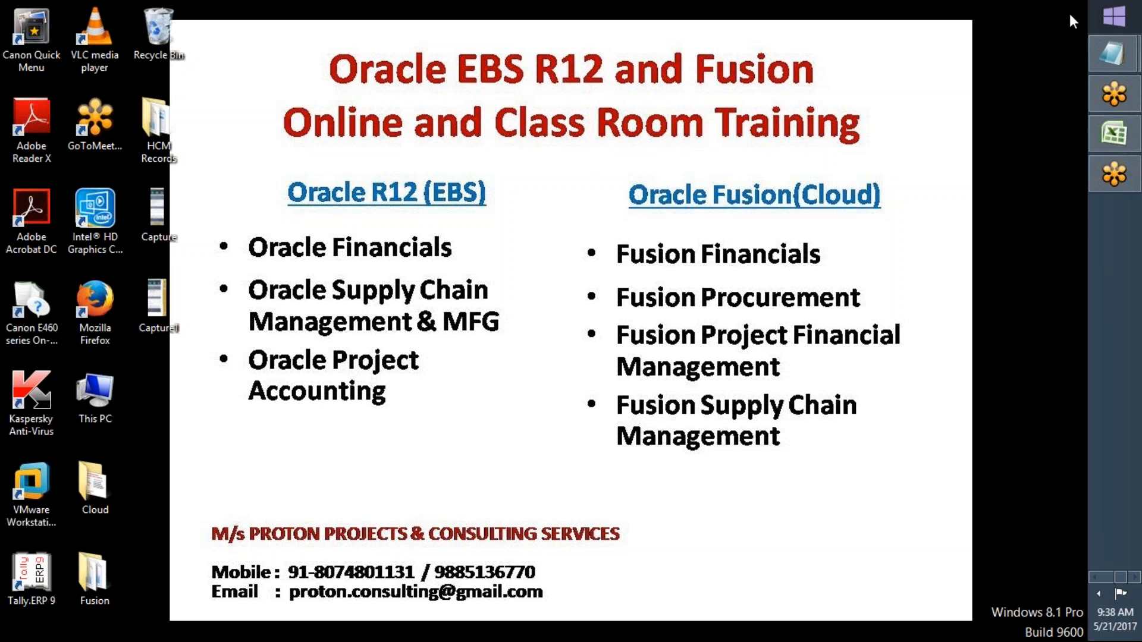
mouse_move(1073, 15)
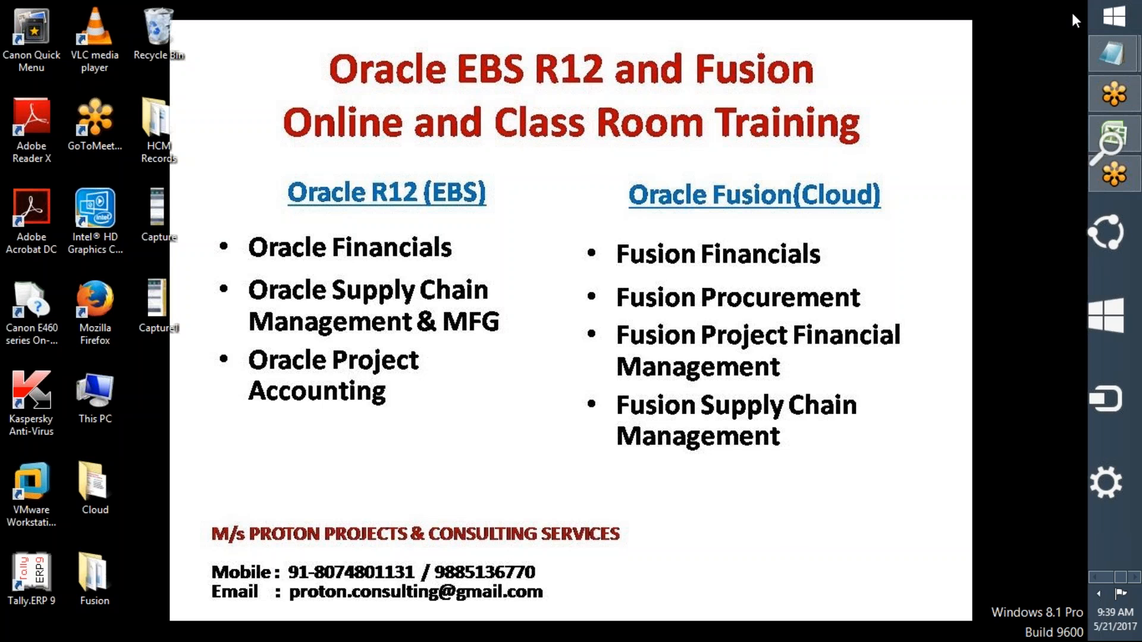